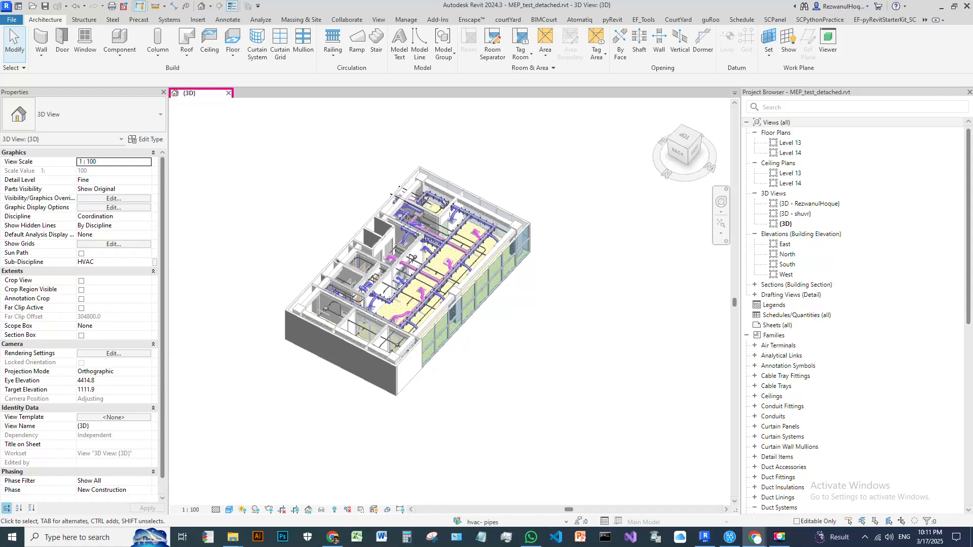
Step: Examine the HVAC model in the 3D view and select the linked architectural model ARC-01-TEST_TYPICAL_UNIT-SYNOEDGE.rvt to inspect its extent
scroll(341, 199, "up", 5)
scroll(340, 203, "down", 6)
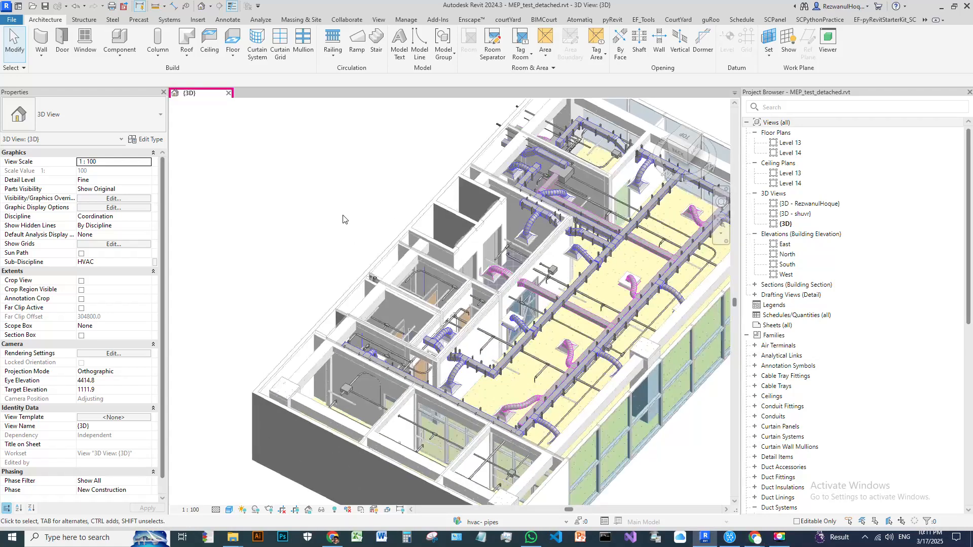
left_click(570, 230)
scroll(543, 284, "down", 3)
key("b")
key("x")
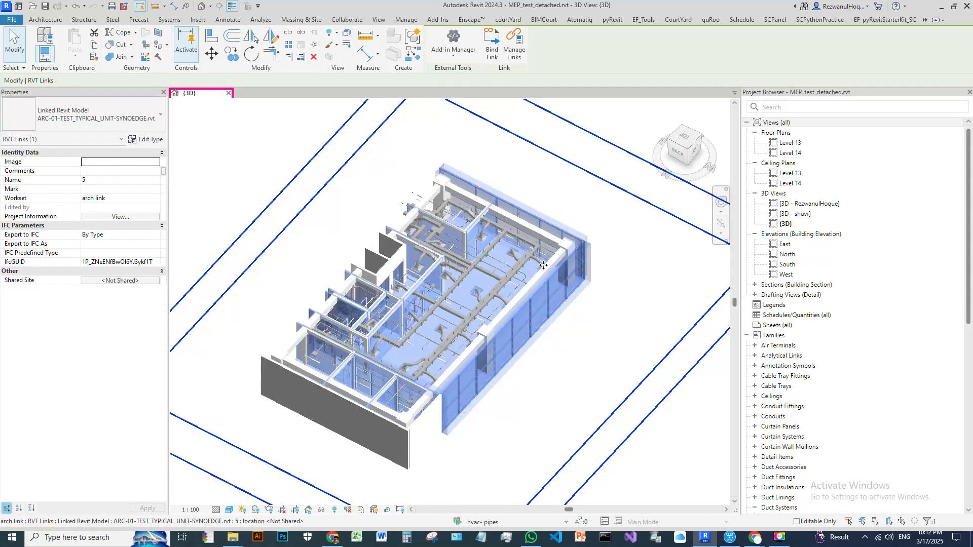
scroll(447, 318, "up", 4)
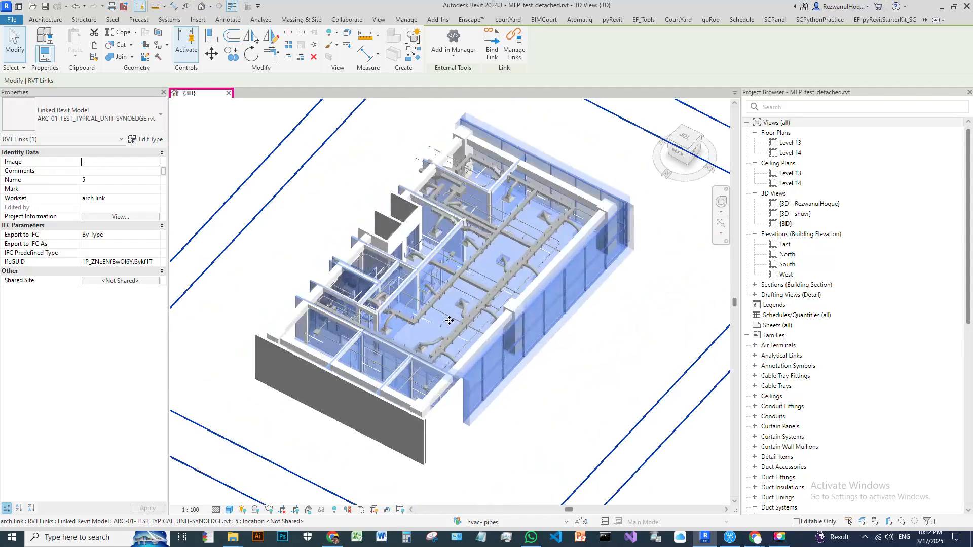
scroll(466, 282, "down", 3)
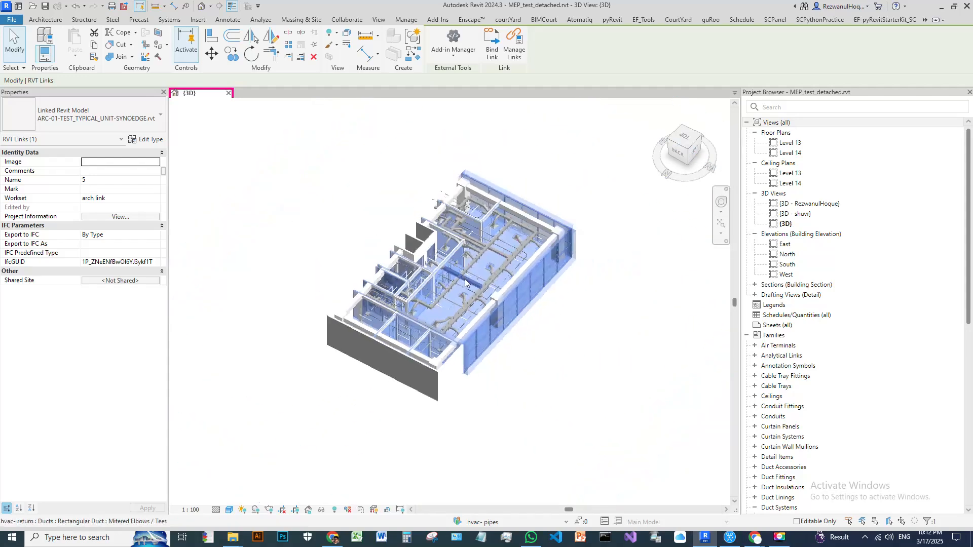
scroll(426, 308, "up", 2)
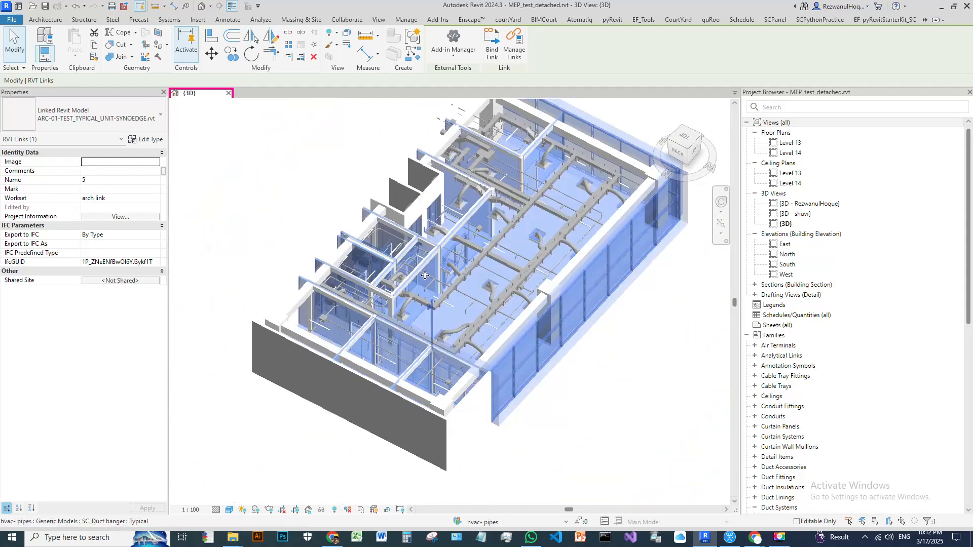
scroll(427, 308, "down", 1)
scroll(509, 220, "down", 4)
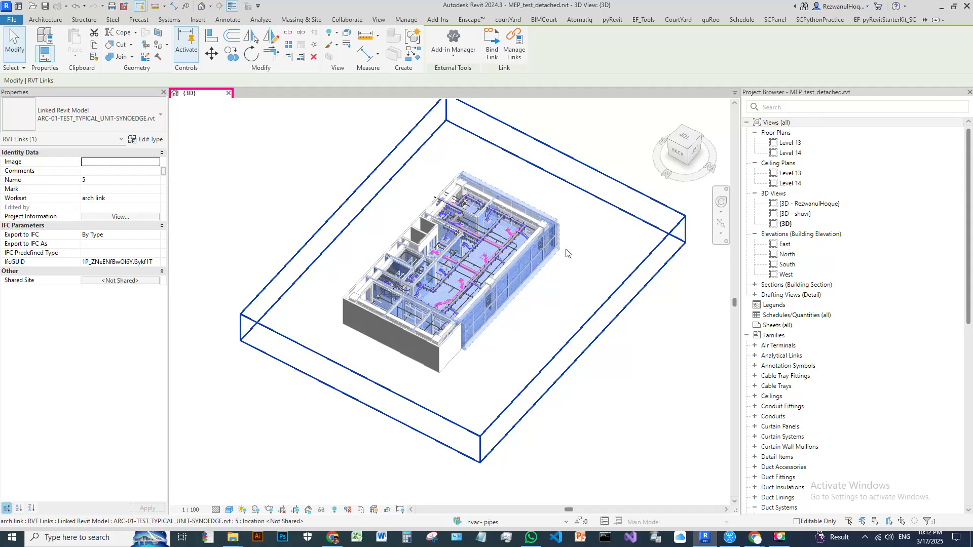
scroll(516, 297, "down", 2)
left_click(626, 347)
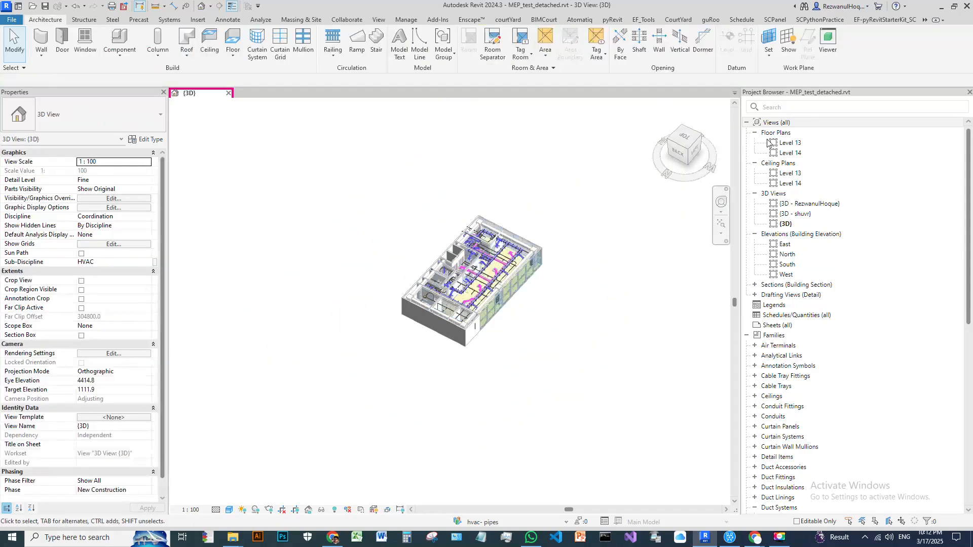
Step: Open the Level 13 floor plan of the MEP project and dismiss the save reminder without saving
middle_click_drag(475, 293, 440, 330)
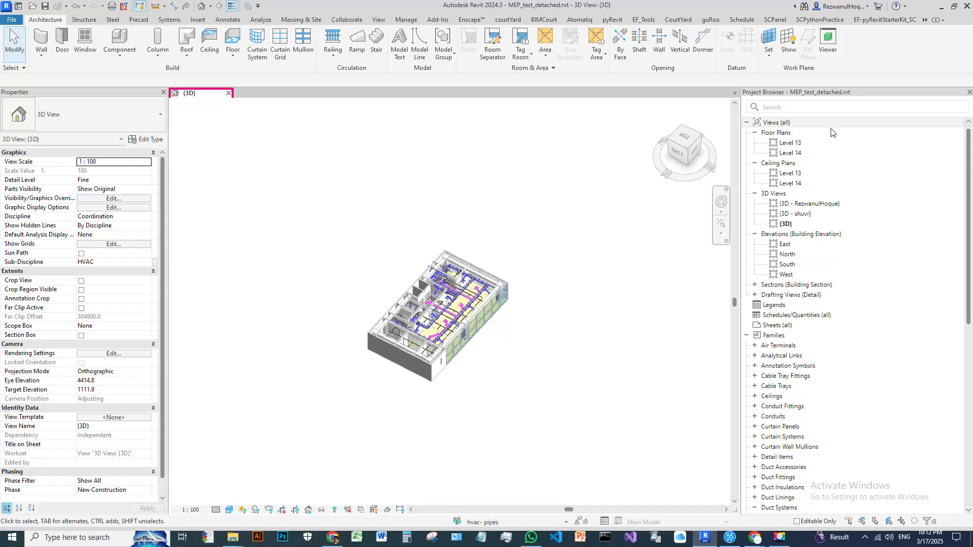
double_click(791, 143)
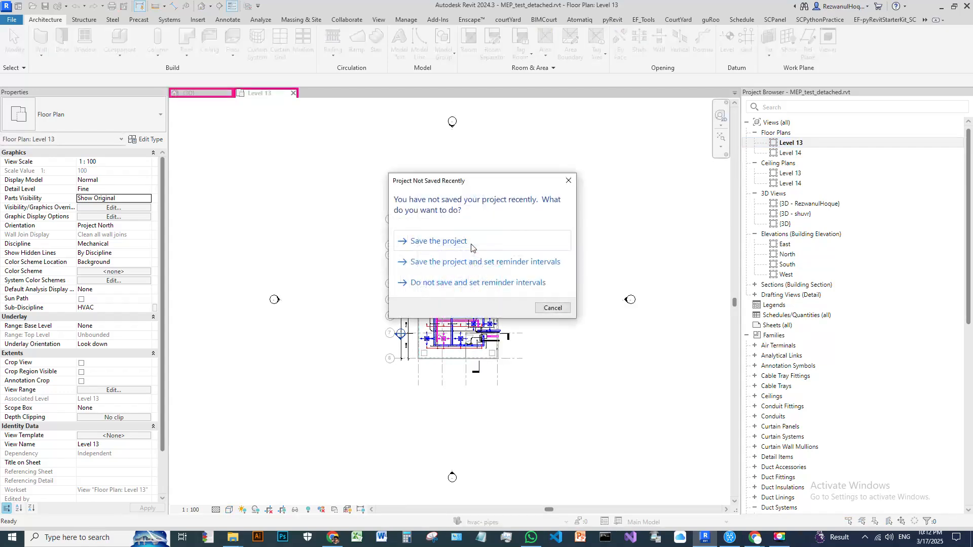
left_click(569, 182)
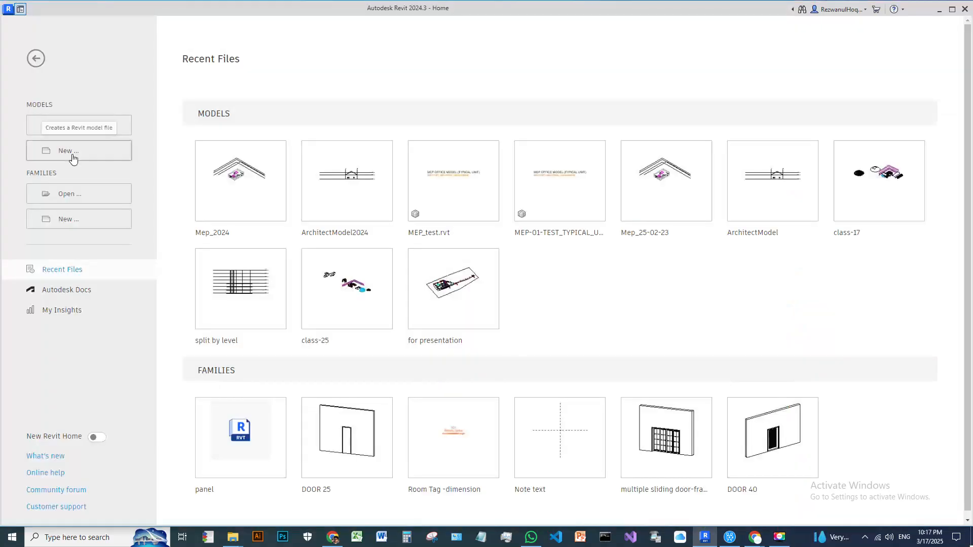
Step: Create a new project from the Imperial Multi-discipline template
left_click(86, 152)
left_click(386, 84)
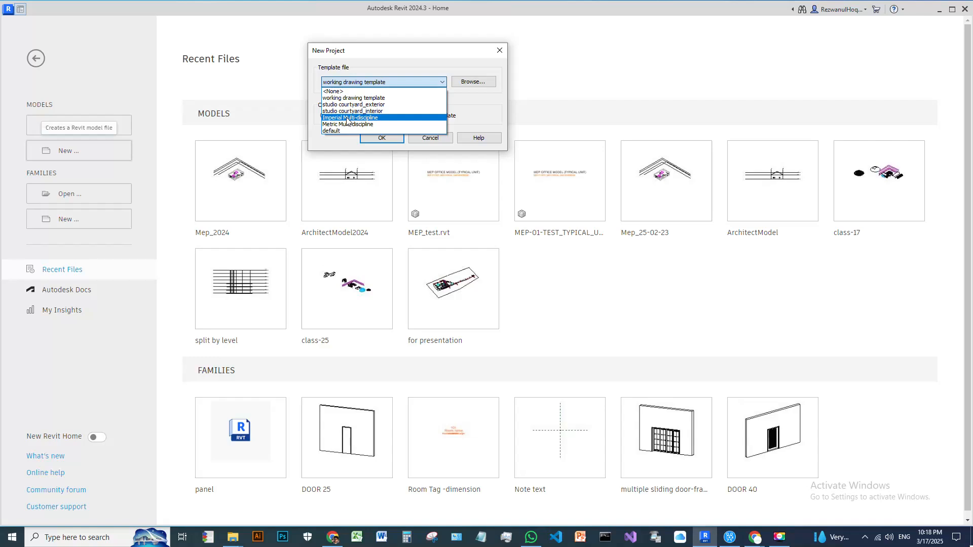
left_click(347, 119)
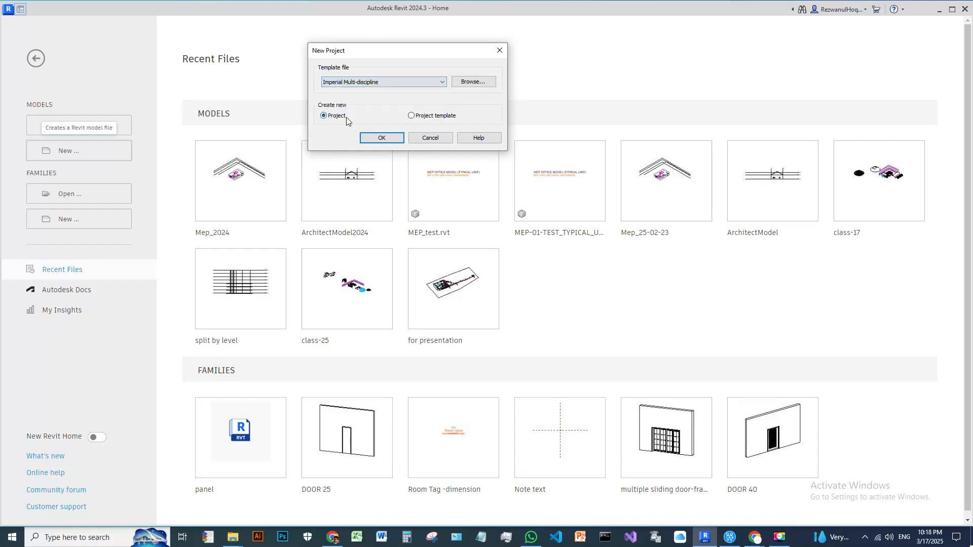
left_click(382, 137)
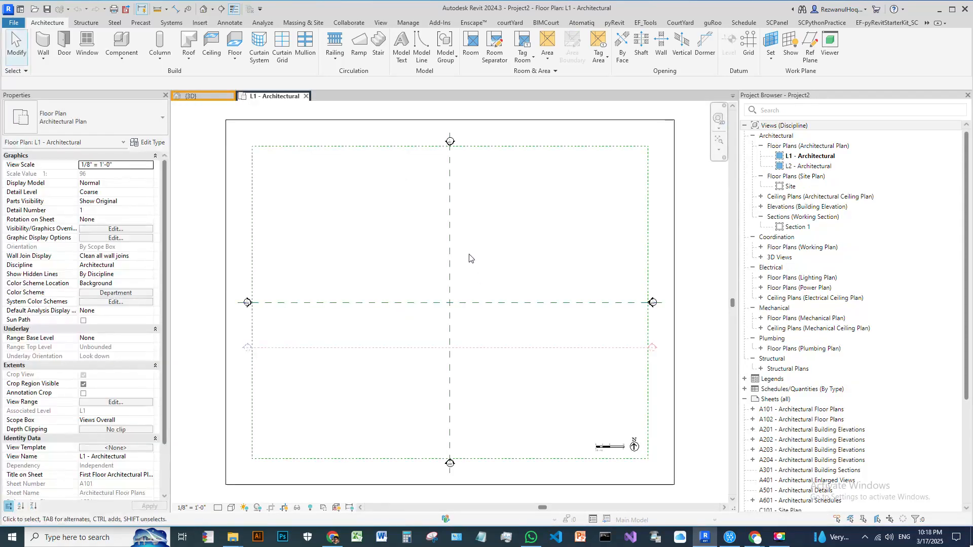
Step: Link the Revit model ArchitectModel2024.rvt into the project with Auto - Internal Origin to Internal Origin positioning
scroll(395, 252, "down", 3)
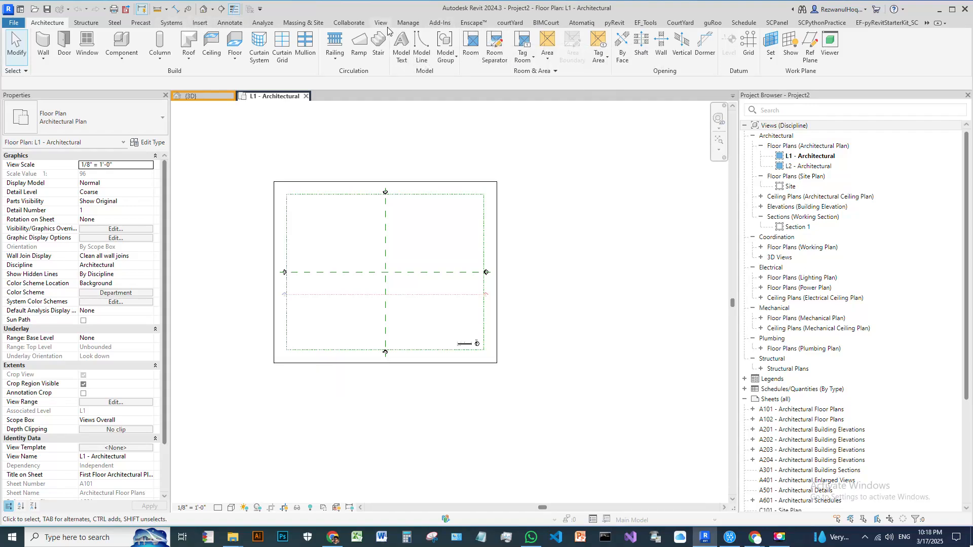
left_click(199, 23)
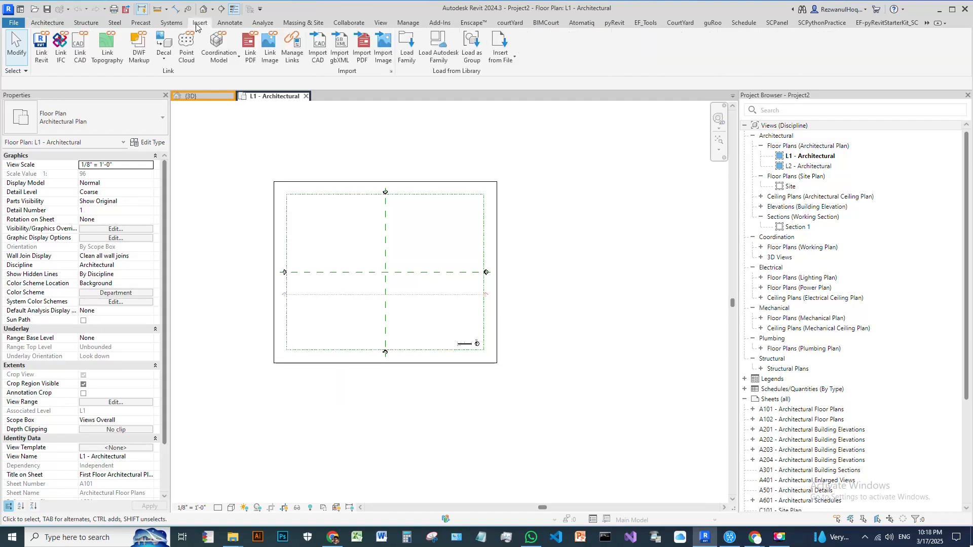
left_click(41, 50)
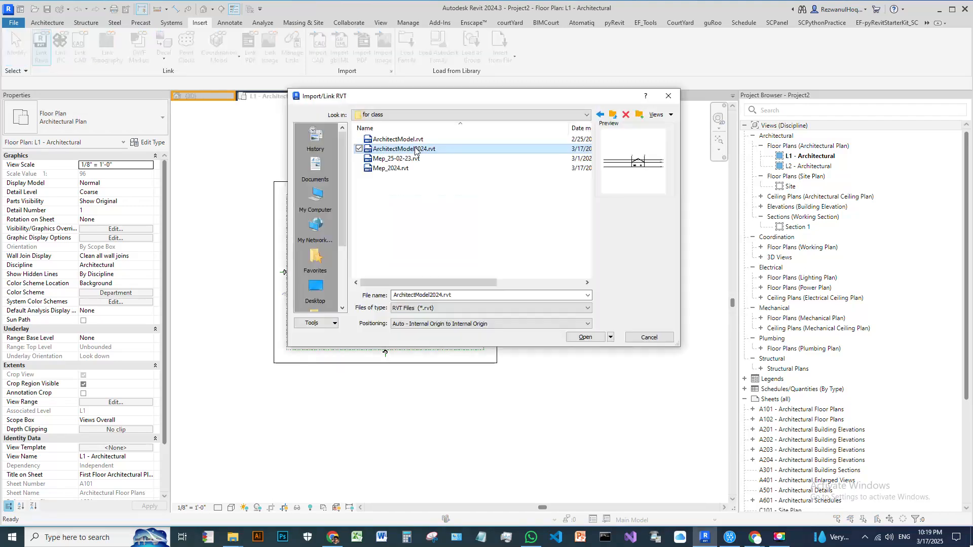
left_click_drag(474, 97, 503, 93)
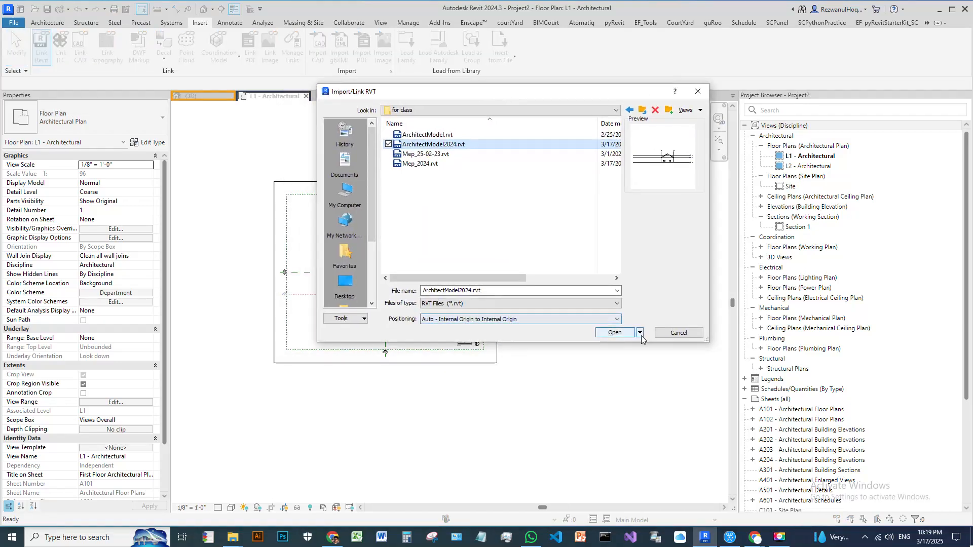
left_click(617, 333)
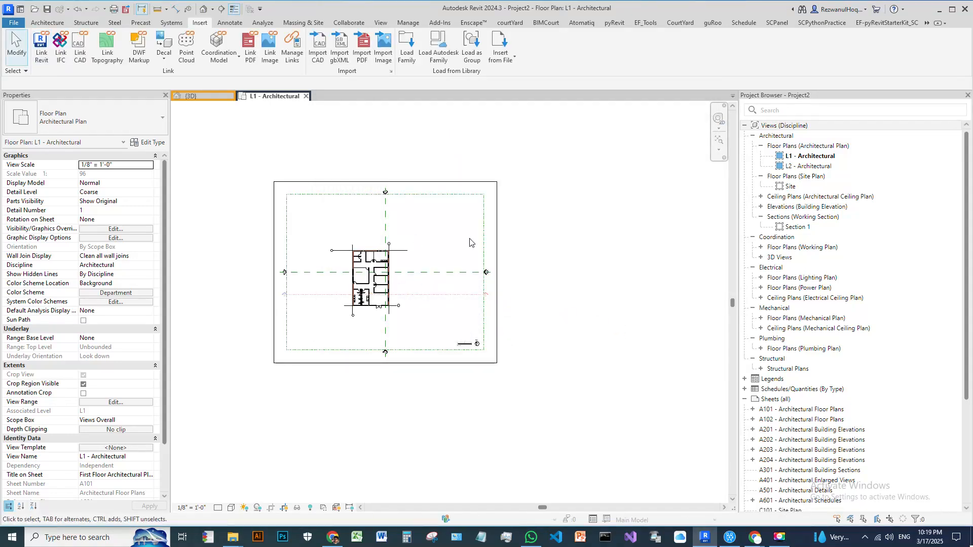
Step: Examine the linked architectural model's room layout, grids and placement in the L1 - Architectural floor plan
scroll(340, 276, "up", 3)
left_click(385, 231)
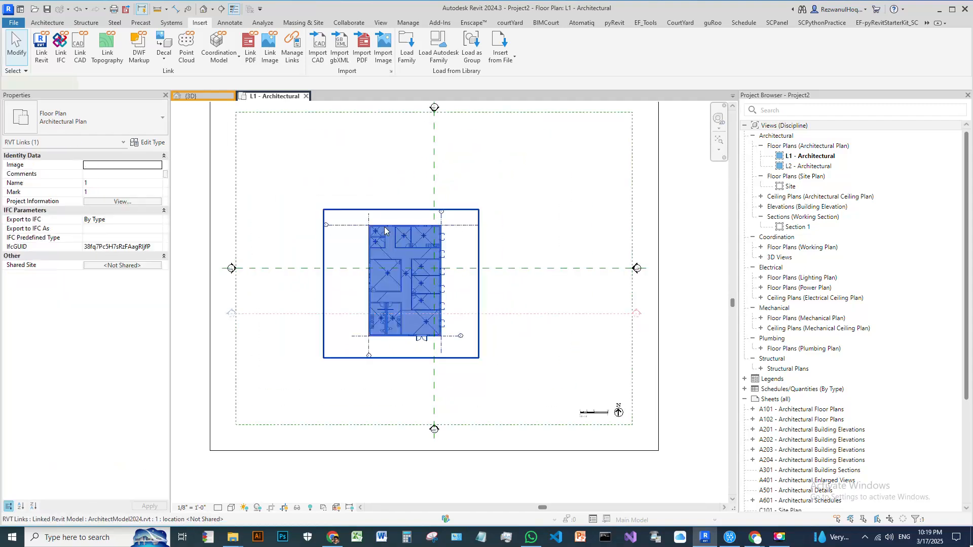
scroll(484, 271, "down", 2)
left_click(683, 332)
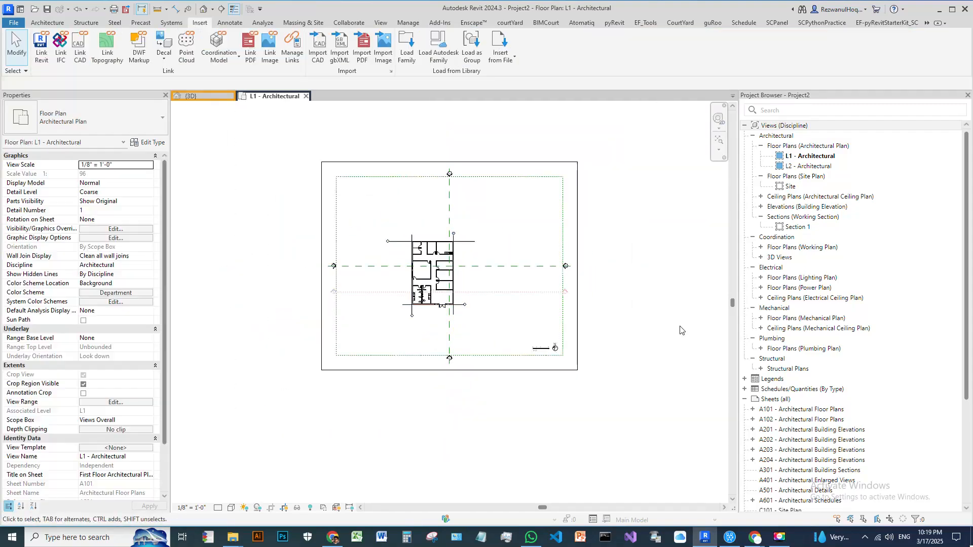
scroll(440, 262, "up", 8)
scroll(381, 228, "down", 1)
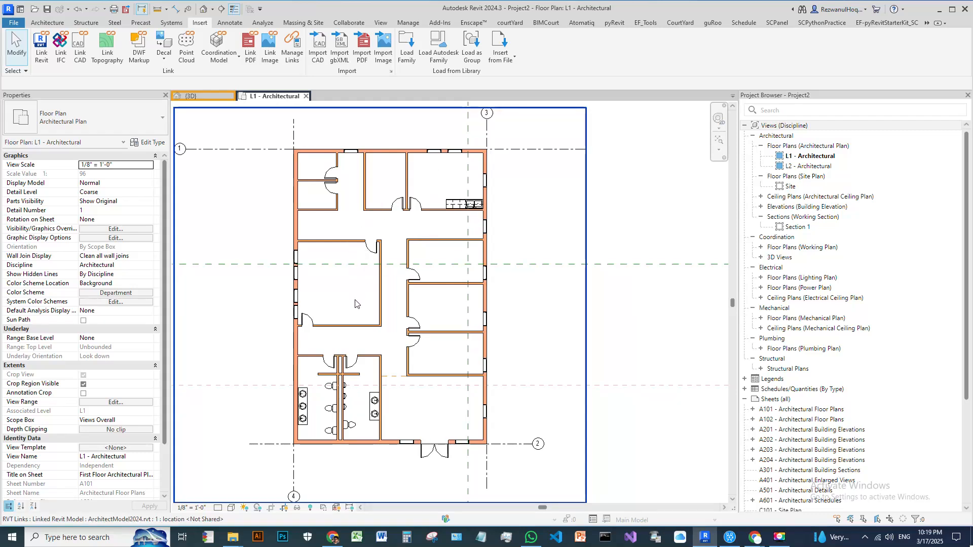
scroll(370, 297, "down", 2)
scroll(368, 294, "down", 2)
scroll(355, 286, "up", 3)
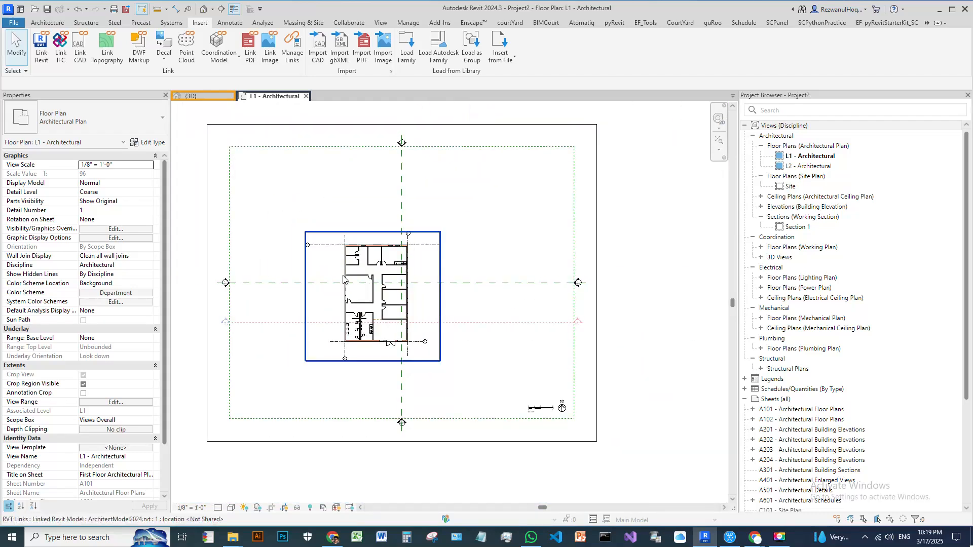
scroll(353, 284, "up", 3)
scroll(355, 278, "down", 4)
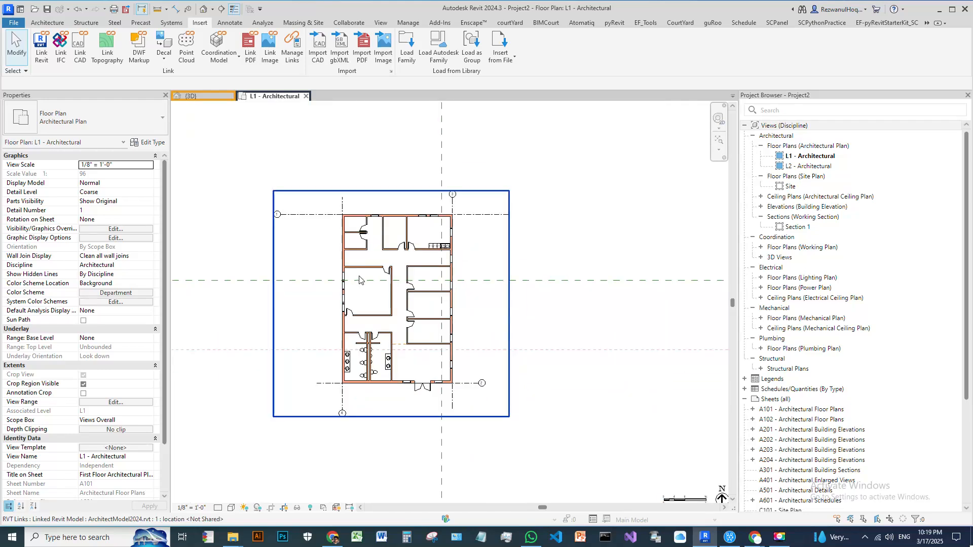
scroll(369, 307, "up", 3)
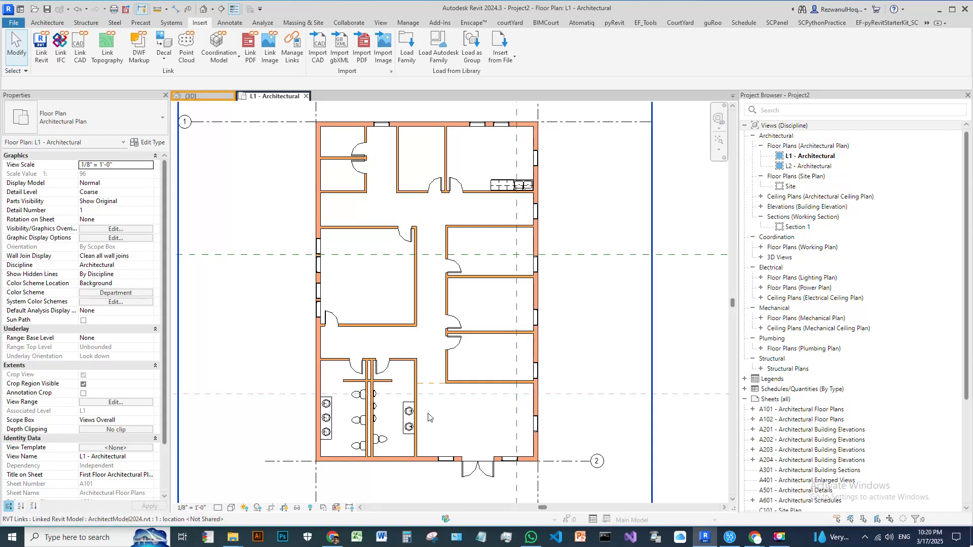
scroll(428, 353, "down", 3)
left_click(447, 287)
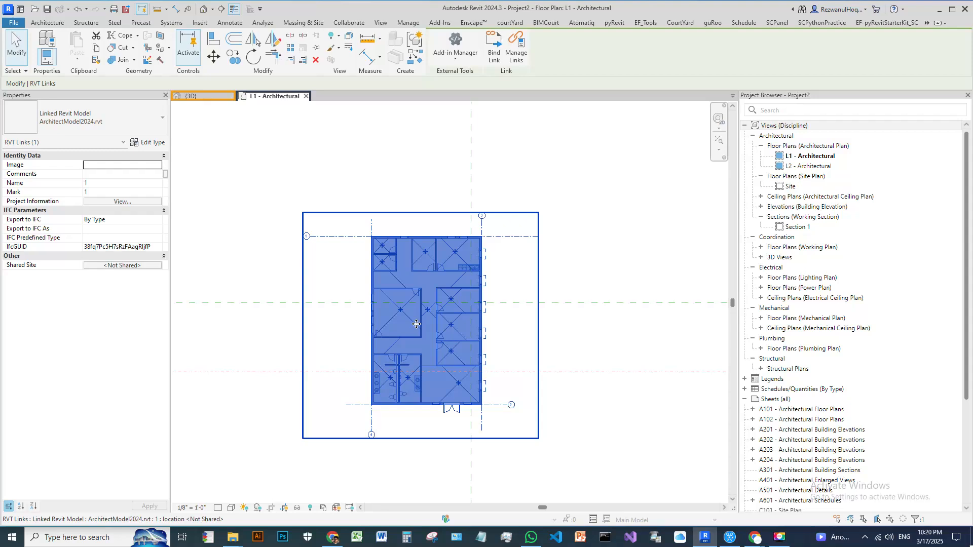
left_click(589, 231)
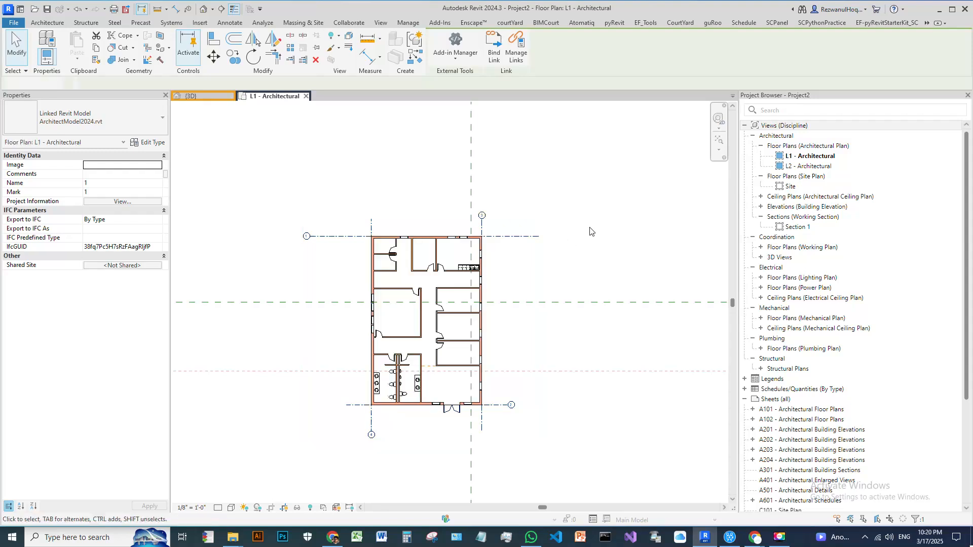
scroll(588, 228, "down", 2)
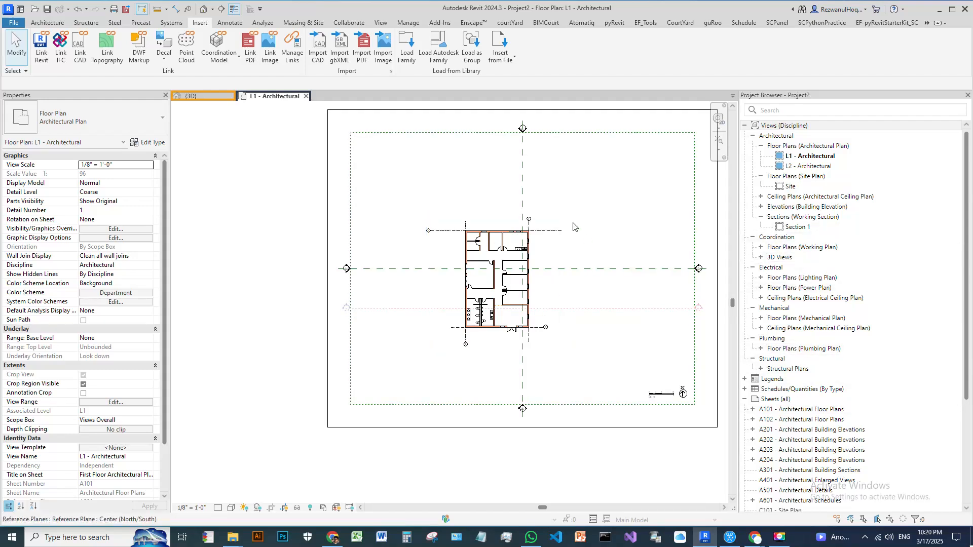
scroll(548, 231, "down", 1)
scroll(555, 276, "down", 3)
middle_click_drag(550, 286, 486, 297)
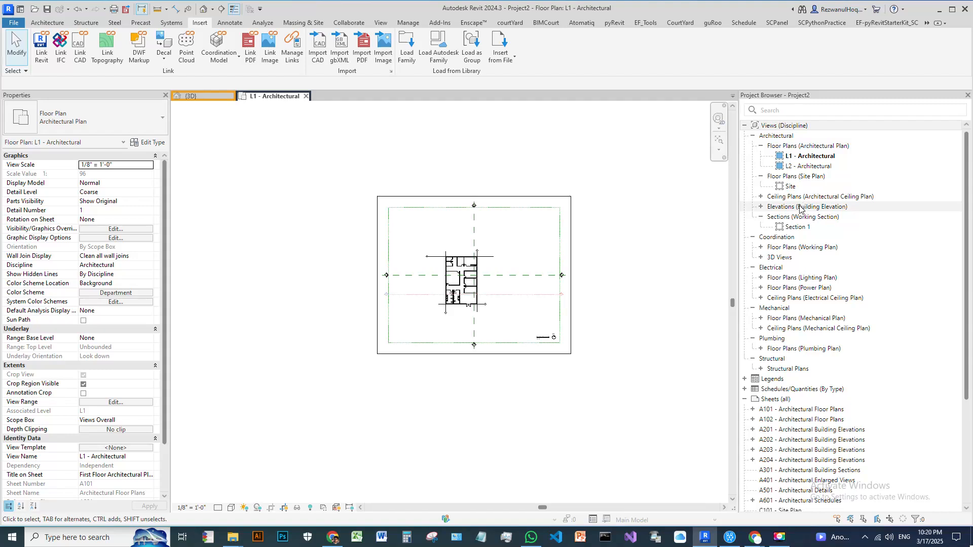
Step: Open the North - Architectural building elevation
double_click(800, 206)
left_click(810, 226)
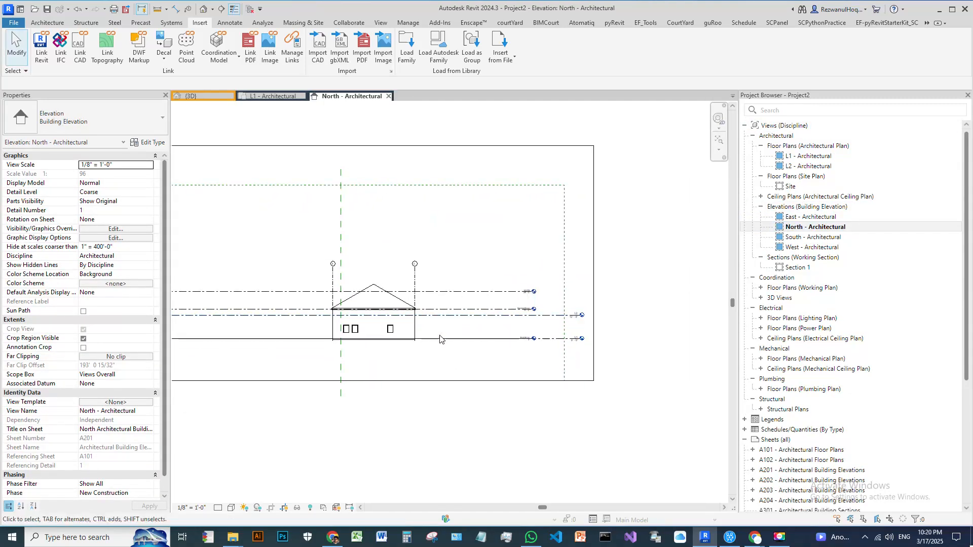
scroll(547, 320, "up", 2)
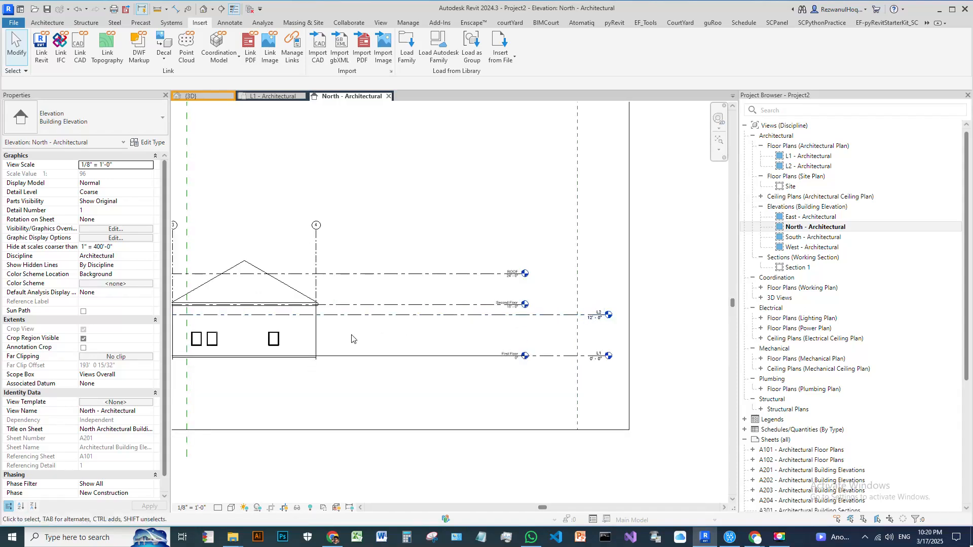
Step: Compare the linked model's First Floor, Second Floor and ROOF levels with the project's own L1 and L2 levels by selecting each
left_click(310, 335)
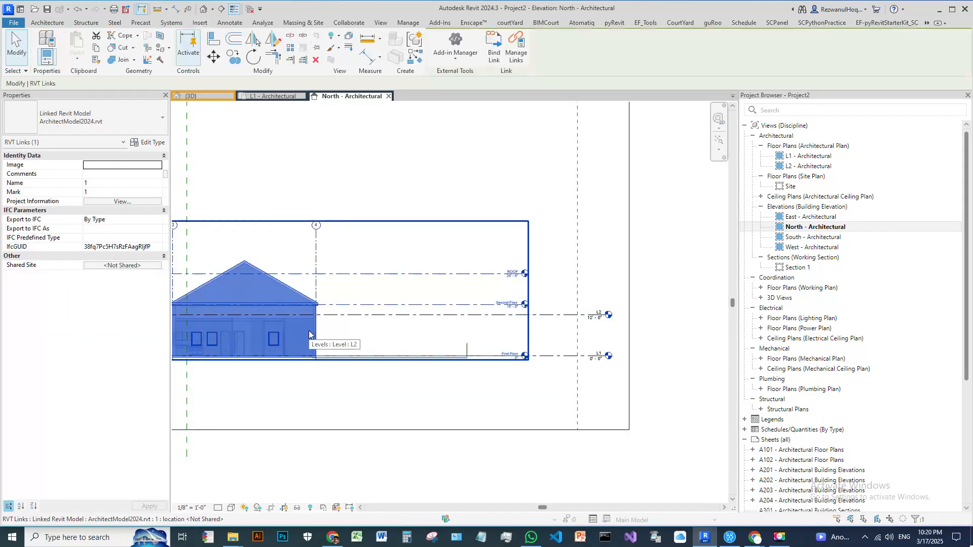
key("Escape")
left_click(553, 316)
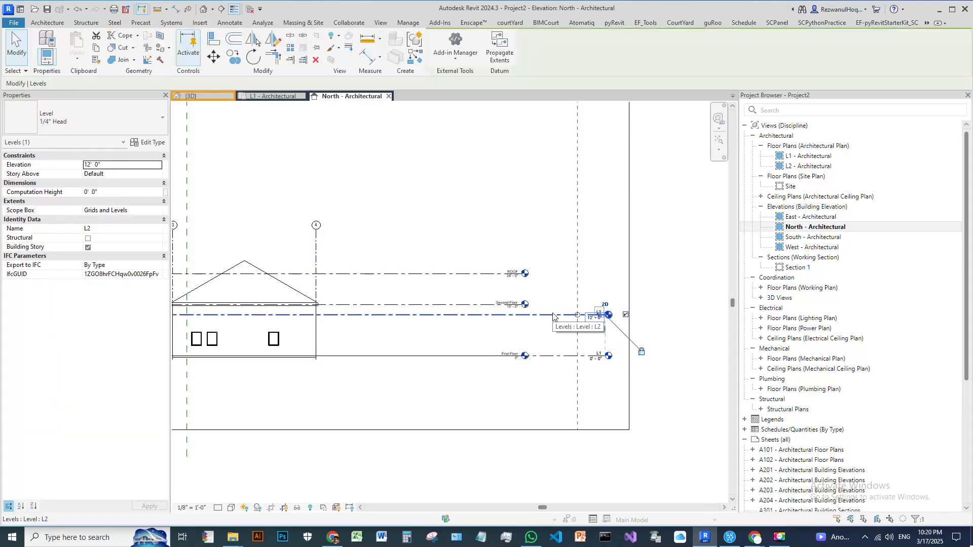
left_click(459, 306)
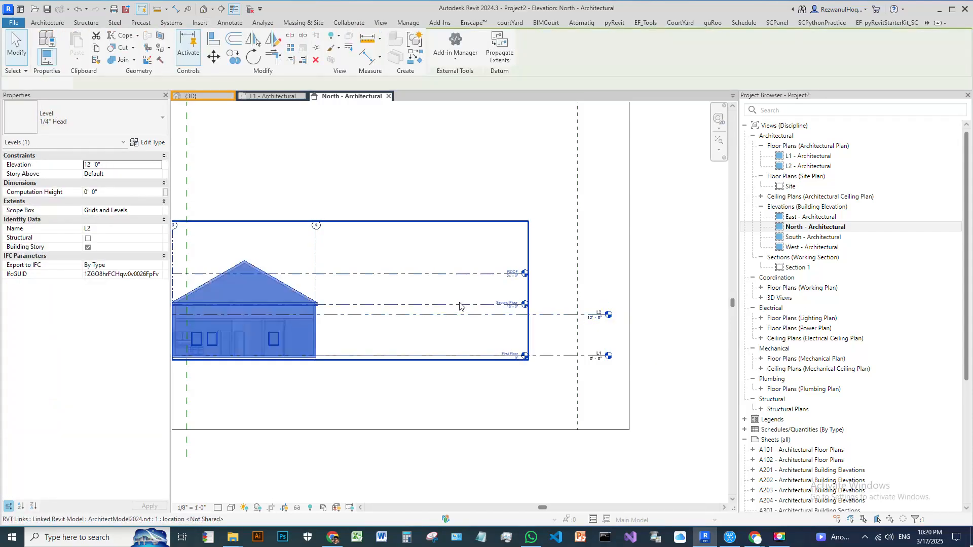
scroll(460, 304, "up", 3)
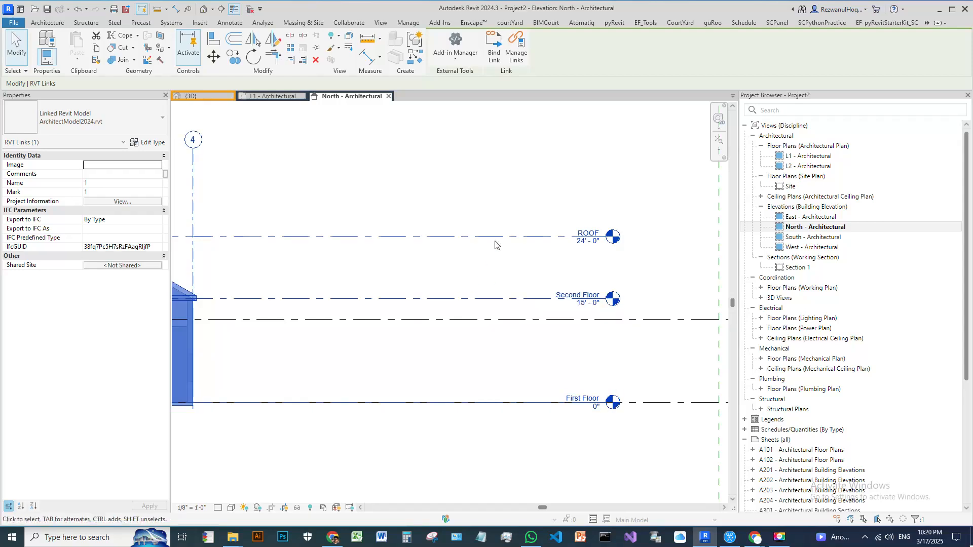
scroll(536, 278, "down", 3)
left_click(597, 297)
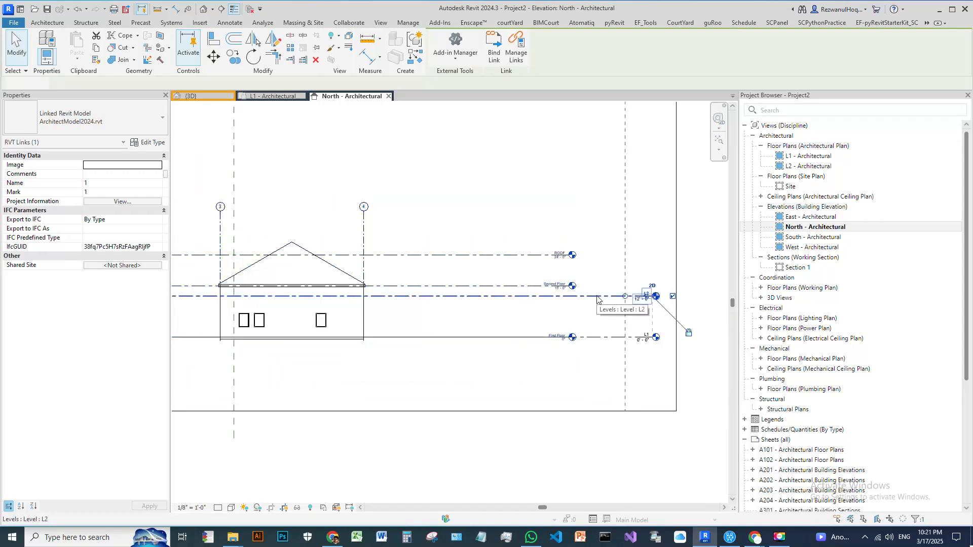
Step: Examine the linked architectural model and its levels against project levels L1 and L2 in the North - Architectural elevation
scroll(588, 312, "up", 2)
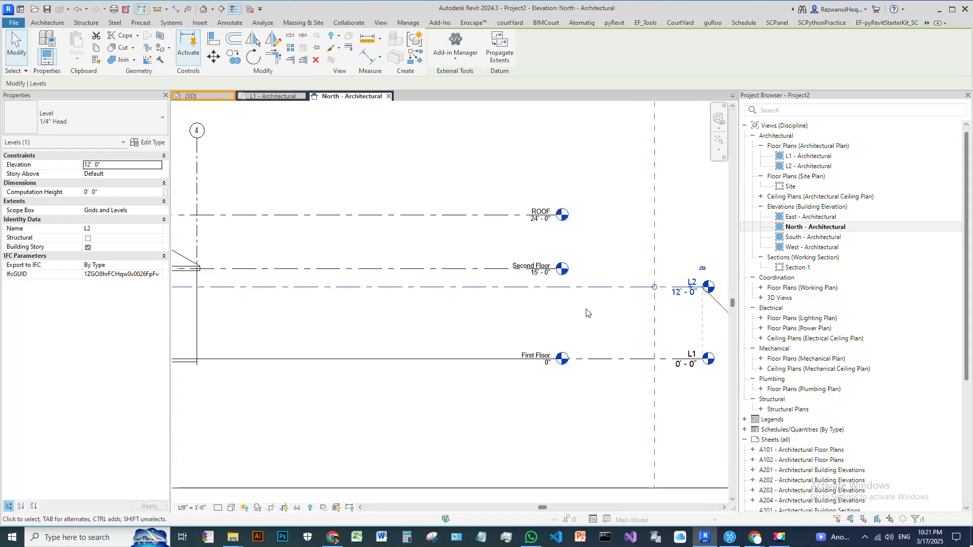
scroll(531, 309, "down", 1)
left_click(526, 287)
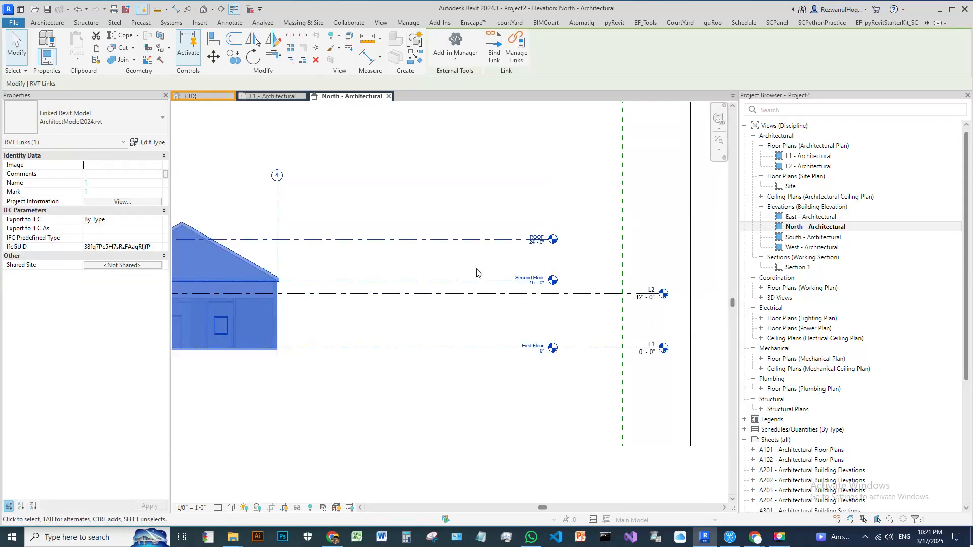
middle_click_drag(554, 285, 652, 299)
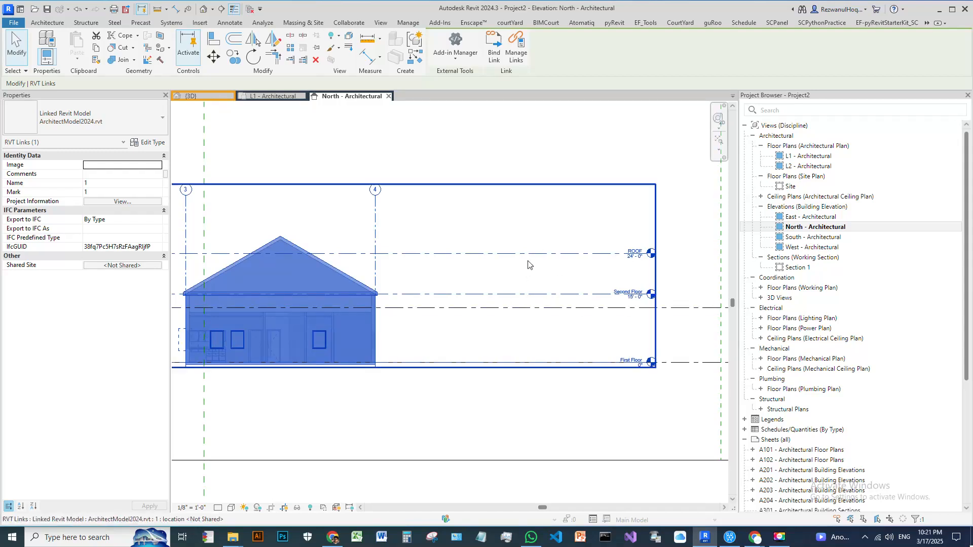
scroll(532, 264, "down", 2)
scroll(531, 268, "down", 2)
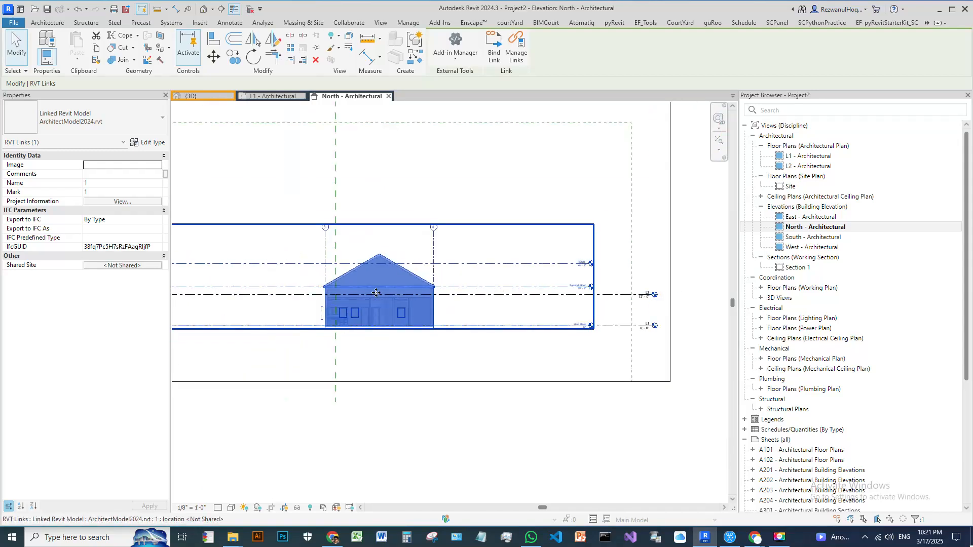
middle_click_drag(330, 288, 462, 294)
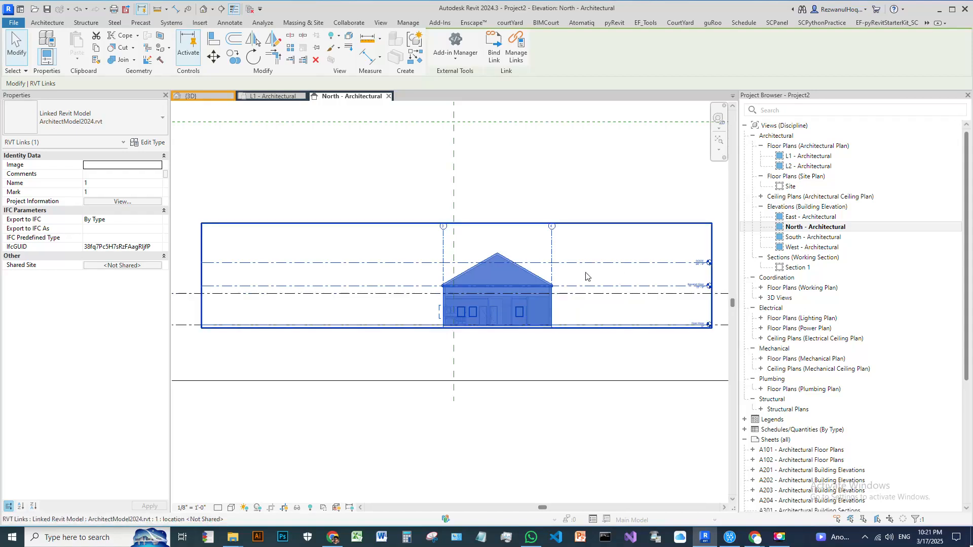
middle_click_drag(609, 267, 552, 309)
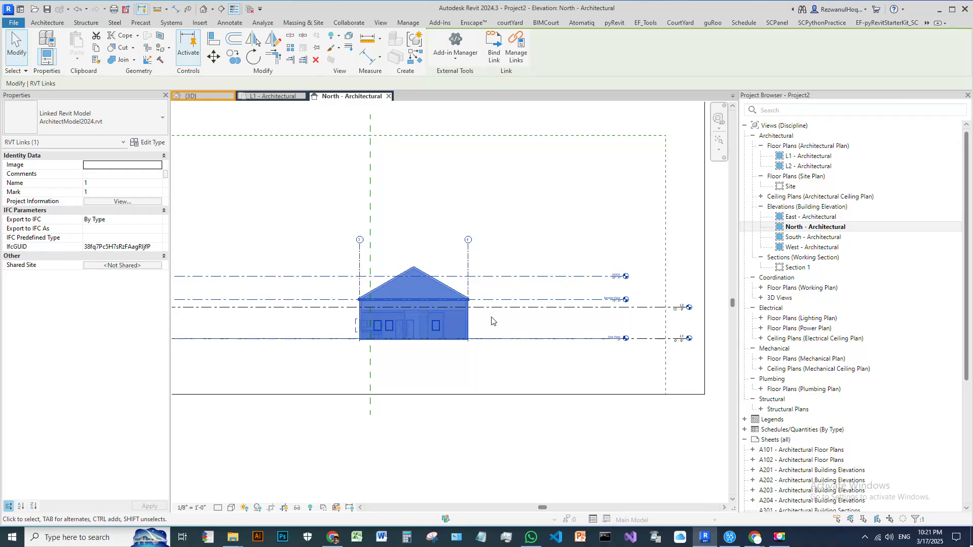
scroll(558, 324, "up", 4)
scroll(549, 324, "down", 4)
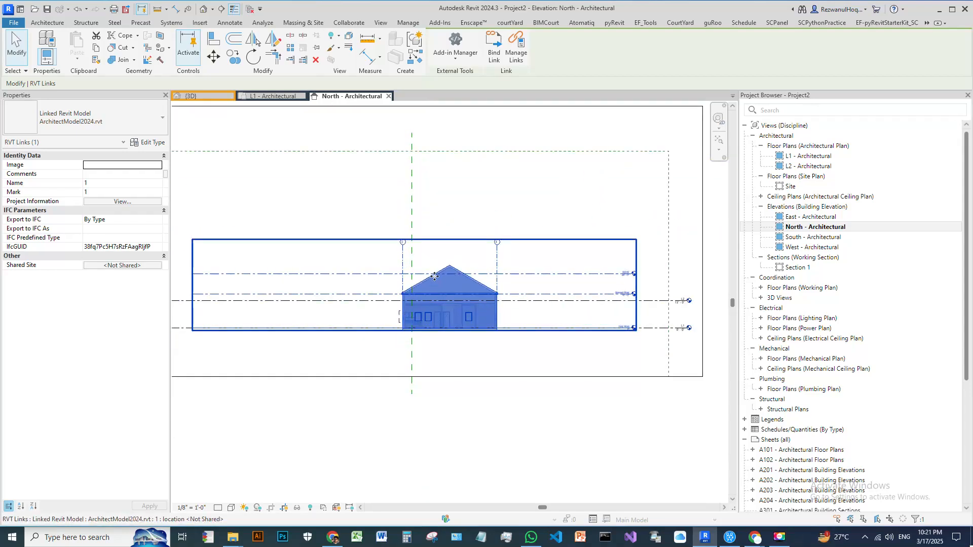
left_click(541, 190)
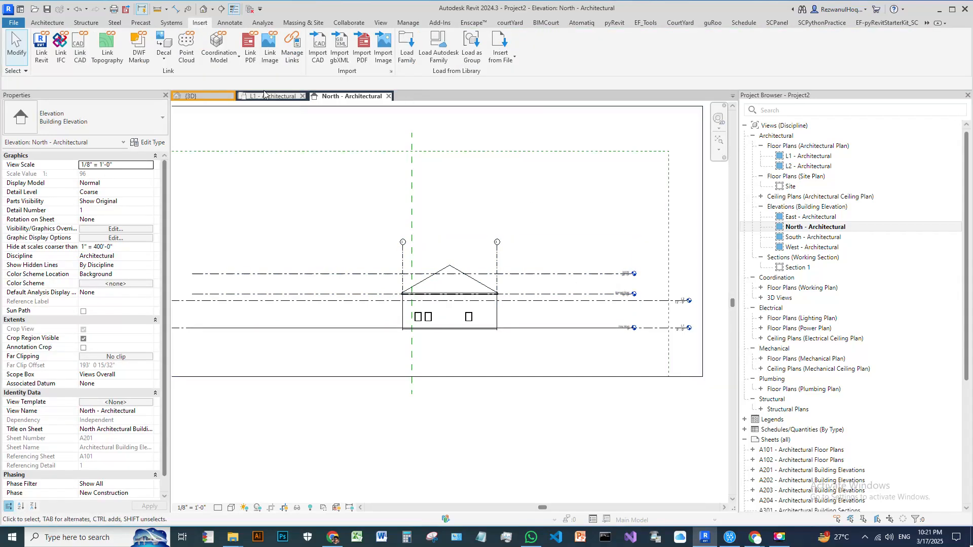
scroll(446, 282, "up", 3)
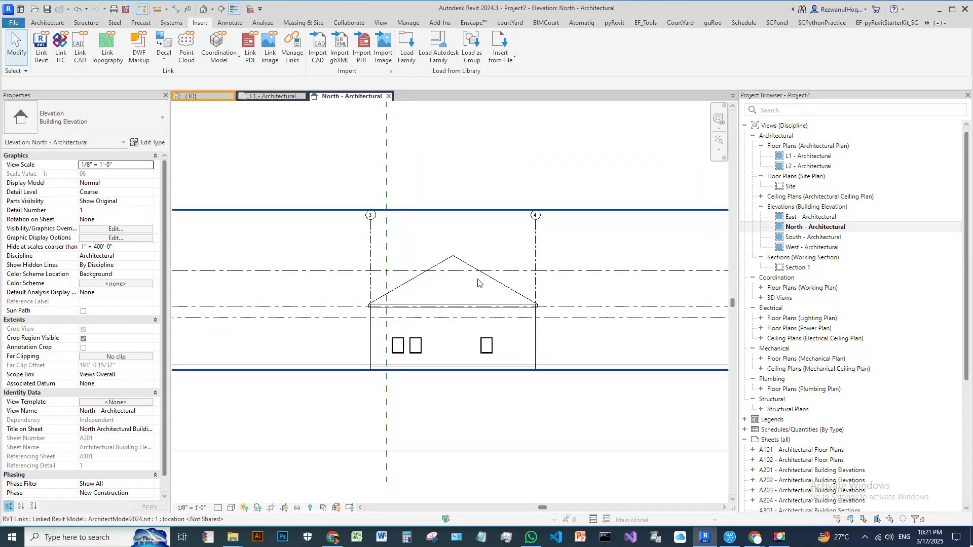
Step: Return to the L1 - Architectural floor plan and review the linked building's layout
left_click(273, 98)
scroll(482, 293, "up", 3)
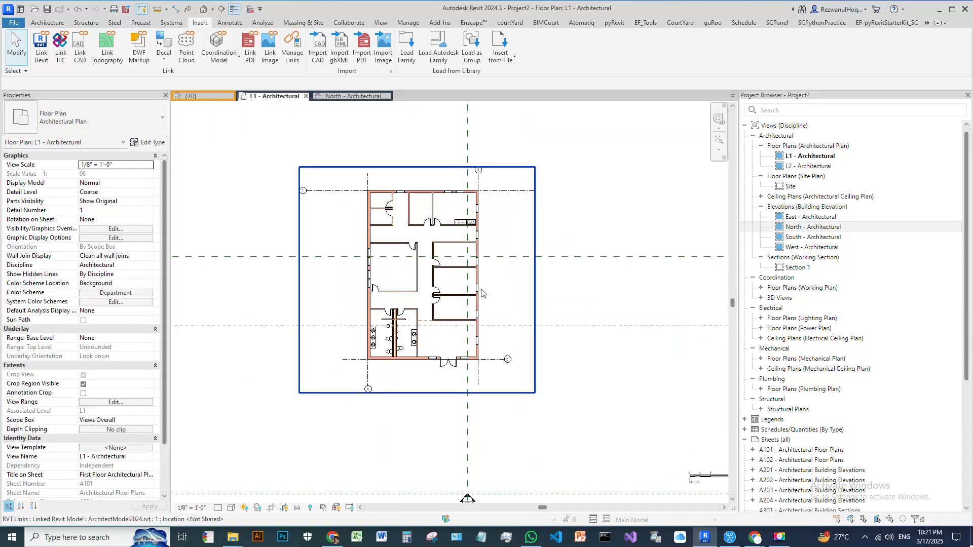
middle_click_drag(482, 293, 503, 284)
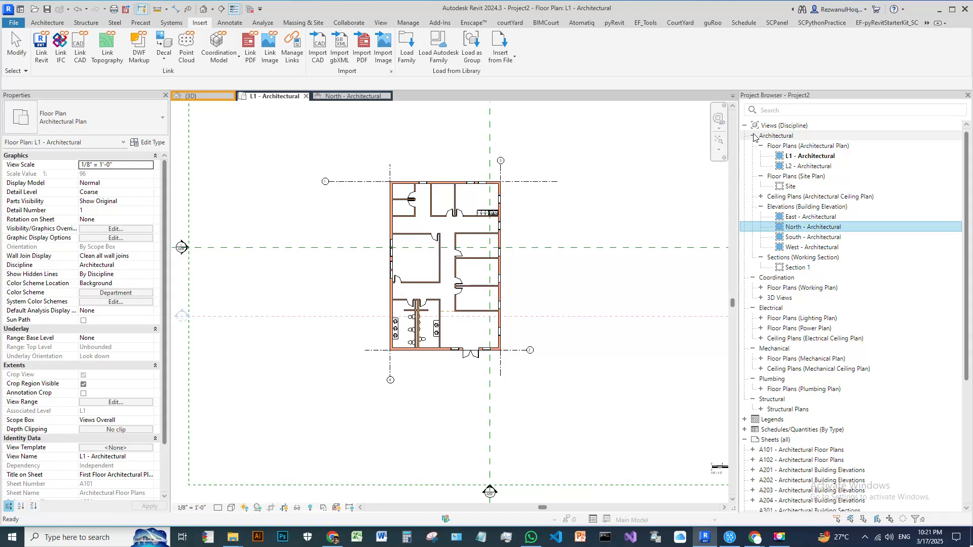
Step: Collapse the Architectural and Coordination view groups, and open the L1 - Mechanical and L2 - Mechanical floor plans, ending on L1
left_click(754, 137)
left_click(754, 147)
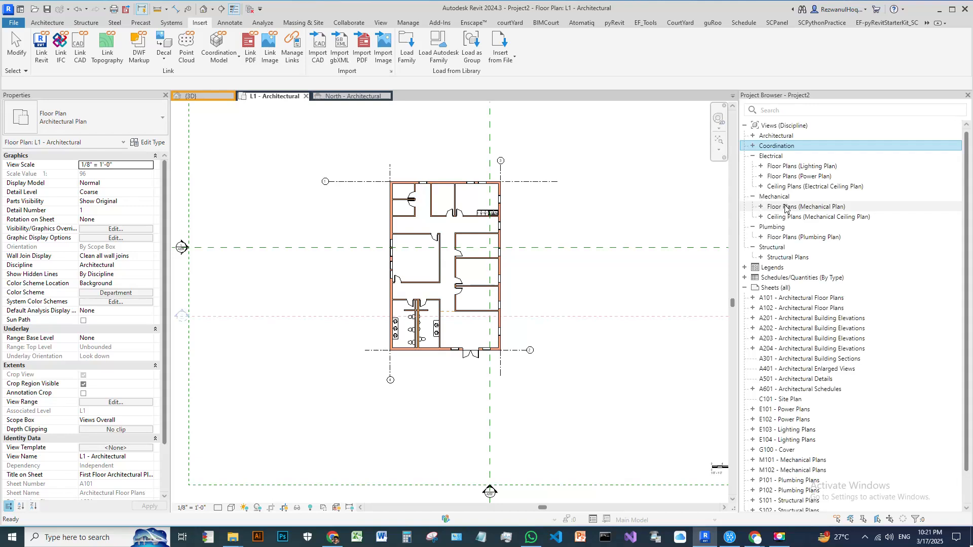
double_click(786, 208)
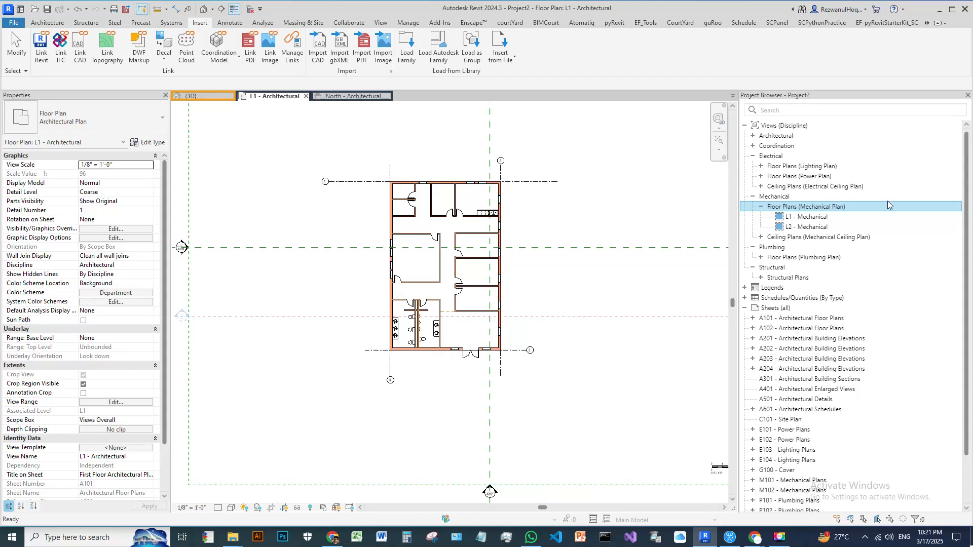
double_click(800, 218)
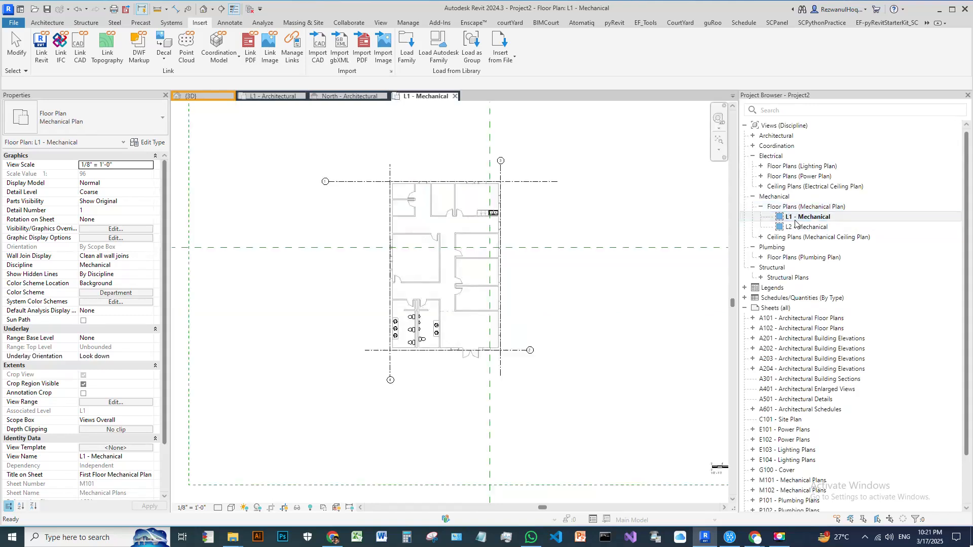
double_click(801, 227)
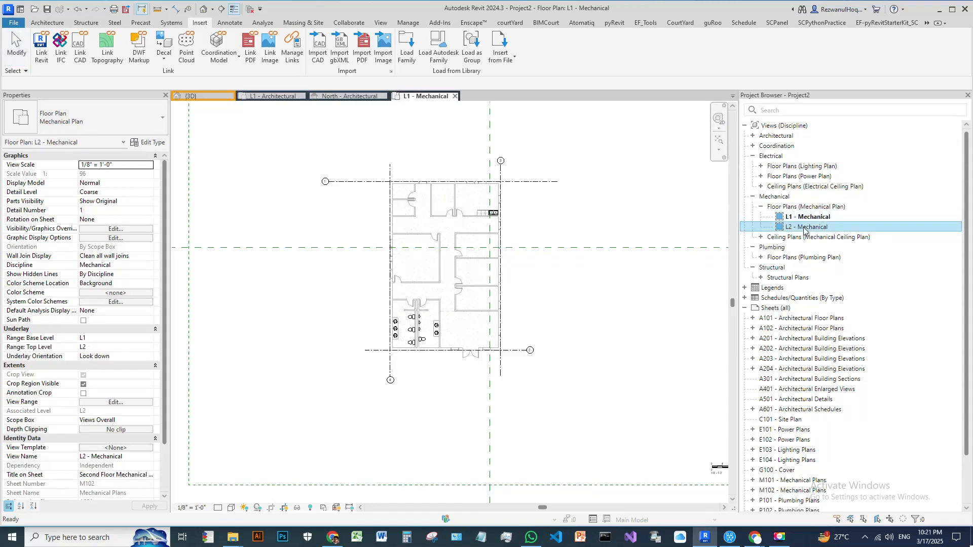
double_click(803, 218)
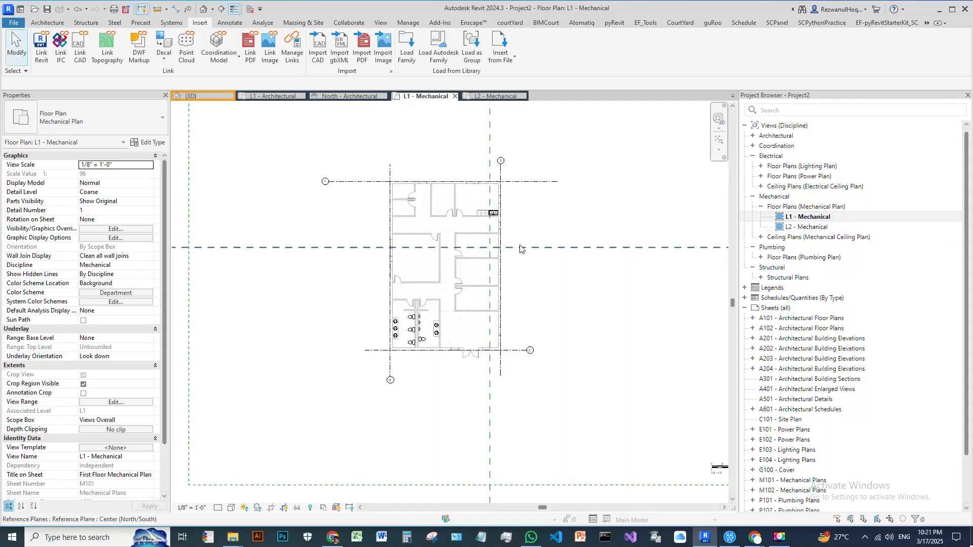
Step: Examine how the linked model's walls, grids and plumbing fixtures display in the L1 - Mechanical floor plan
scroll(496, 248, "up", 4)
scroll(472, 278, "down", 3)
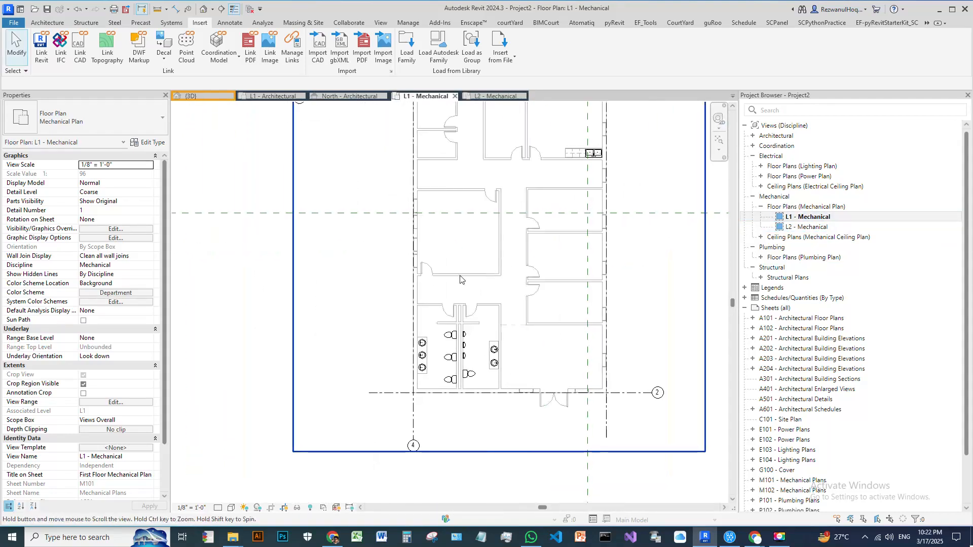
middle_click_drag(490, 295, 488, 343)
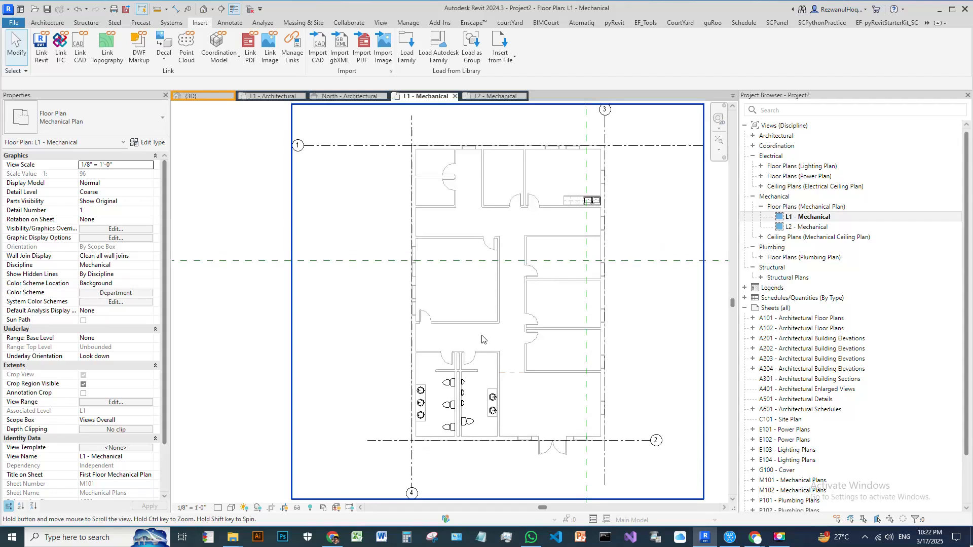
scroll(446, 243, "down", 2)
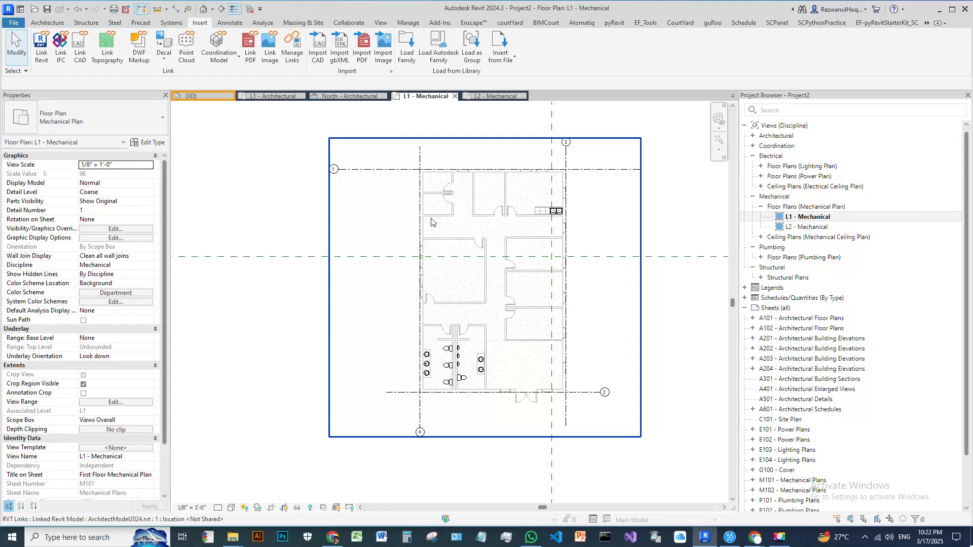
scroll(534, 274, "up", 2)
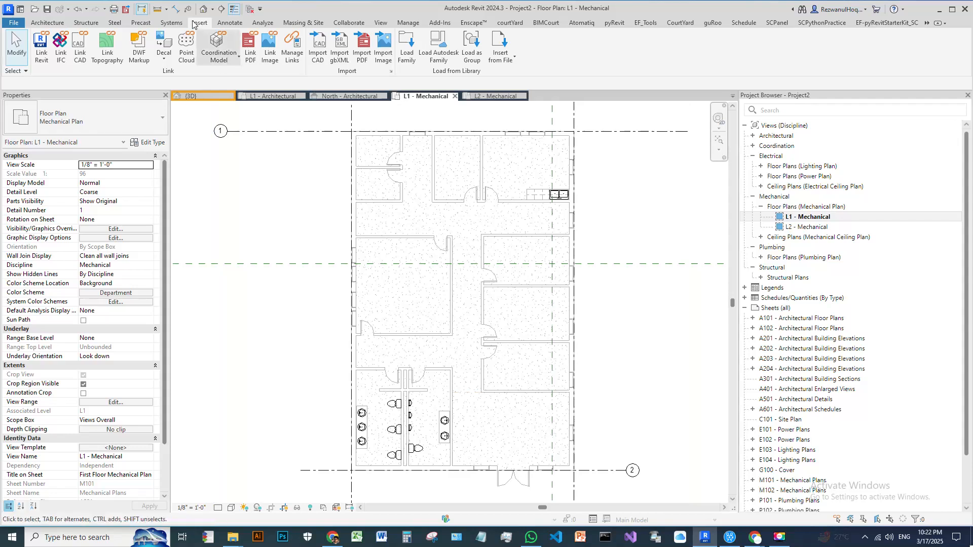
left_click(48, 23)
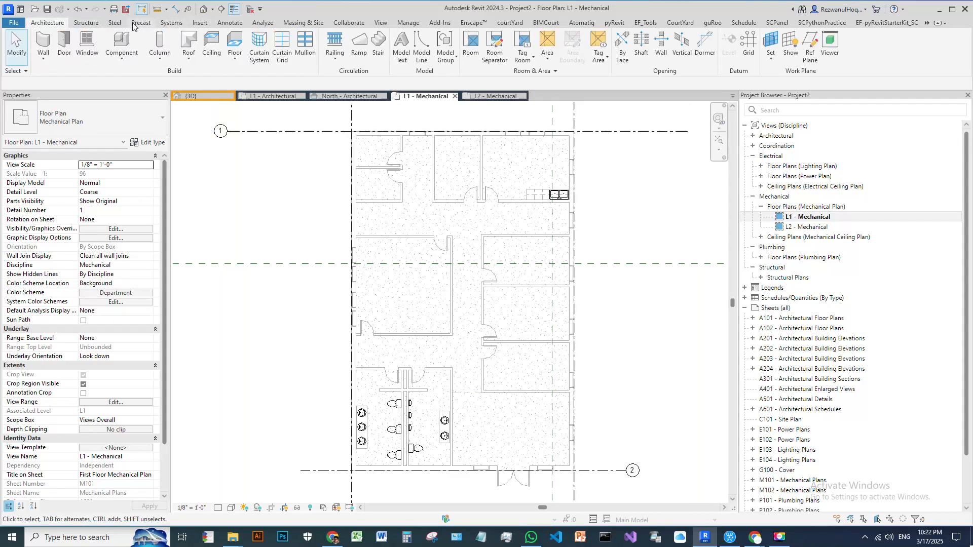
scroll(487, 294, "down", 5)
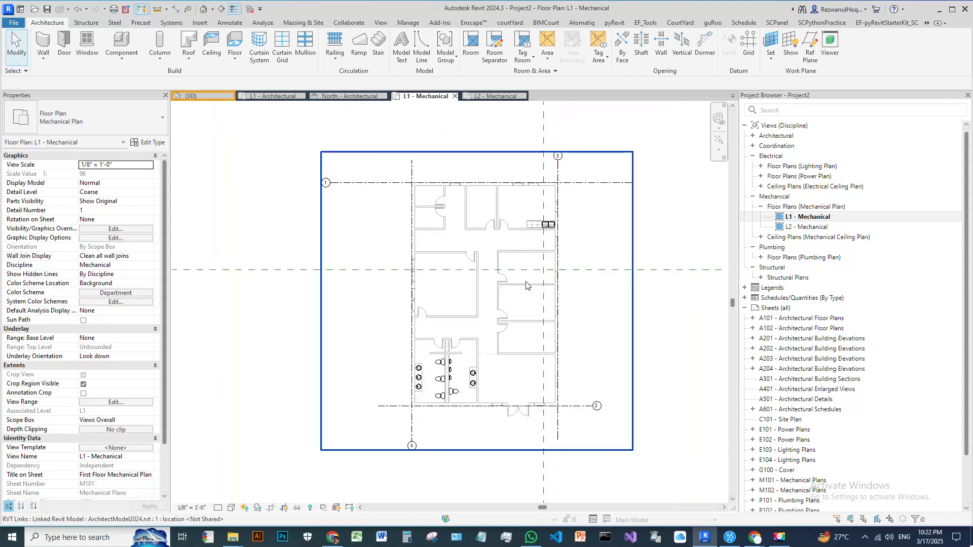
middle_click_drag(513, 301, 540, 334)
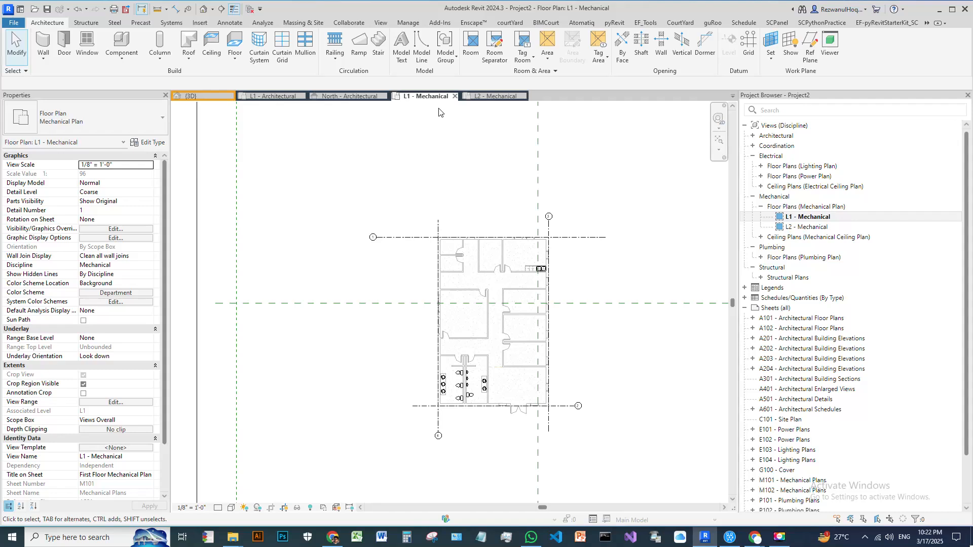
Step: Create a new project from the Systems-Default.rte template in the English-Imperial folder
left_click(15, 24)
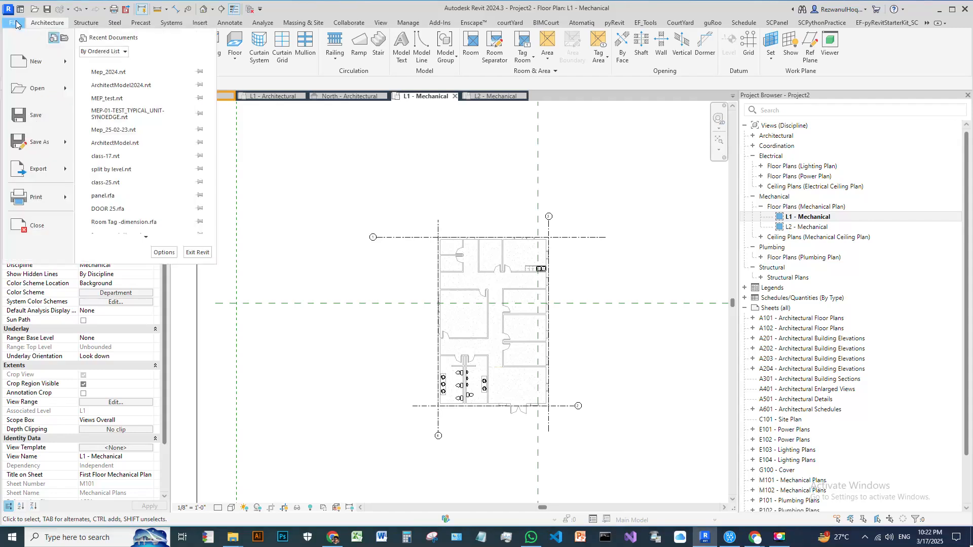
mouse_move(46, 64)
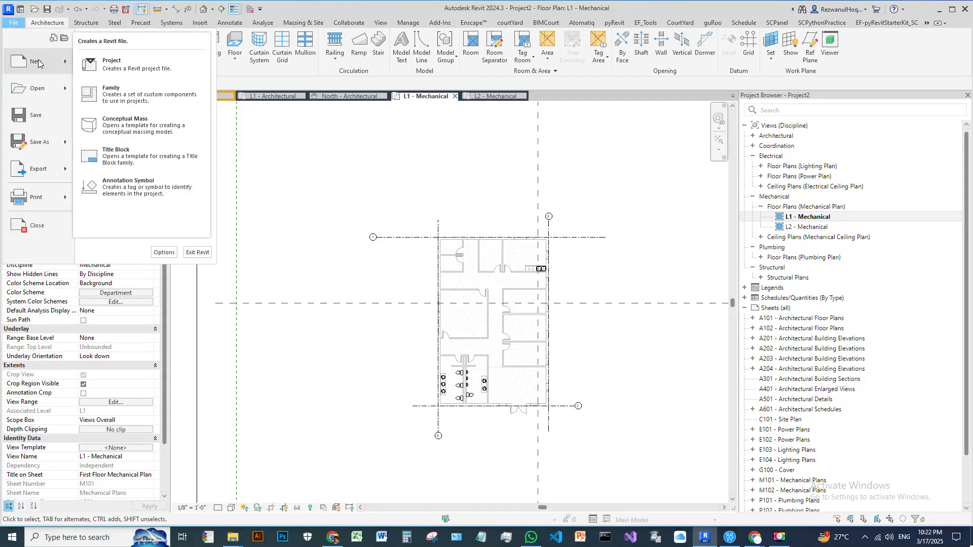
left_click(20, 9)
left_click(73, 155)
left_click(473, 82)
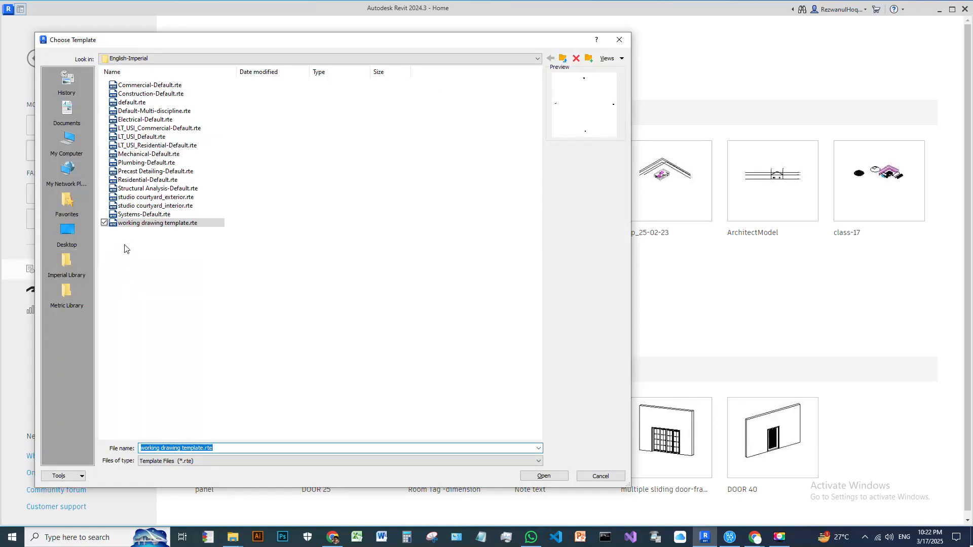
left_click(131, 217)
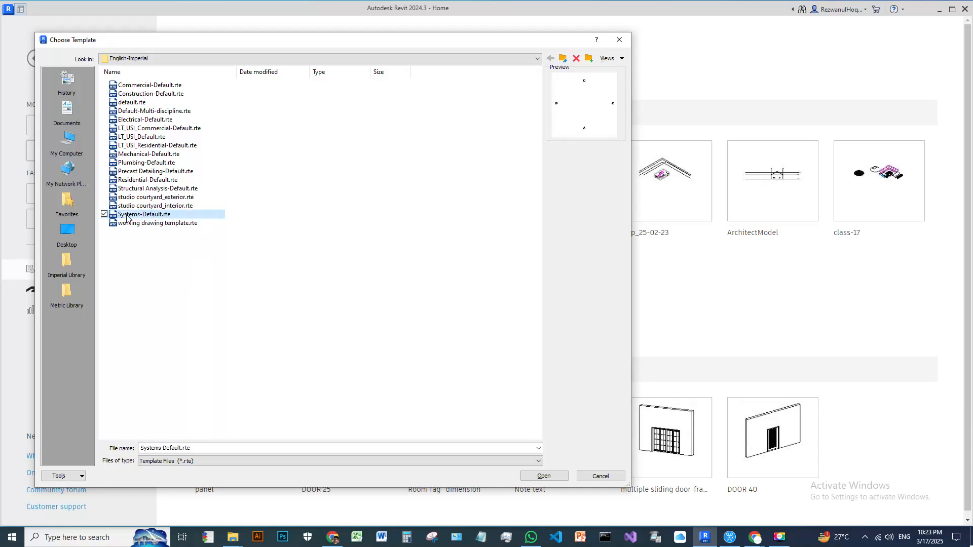
left_click(544, 475)
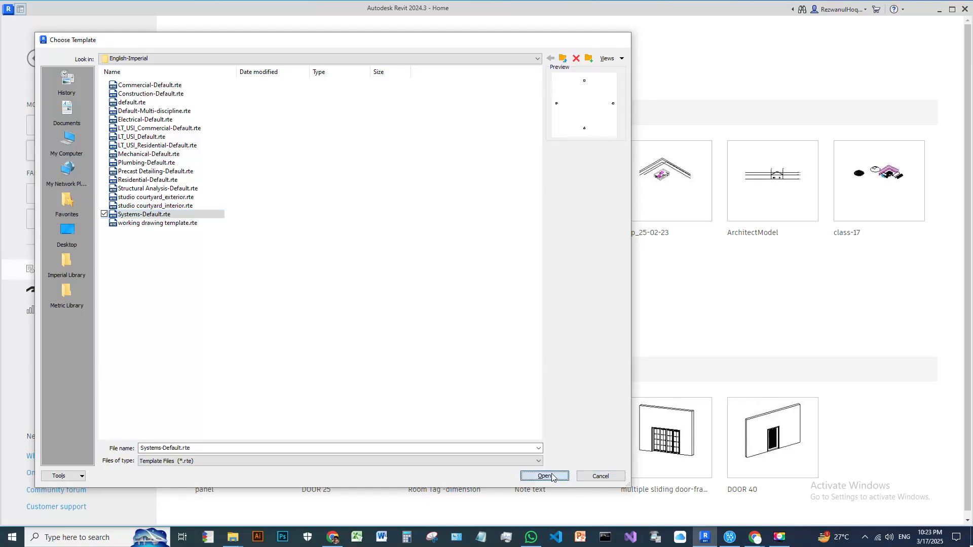
left_click(386, 139)
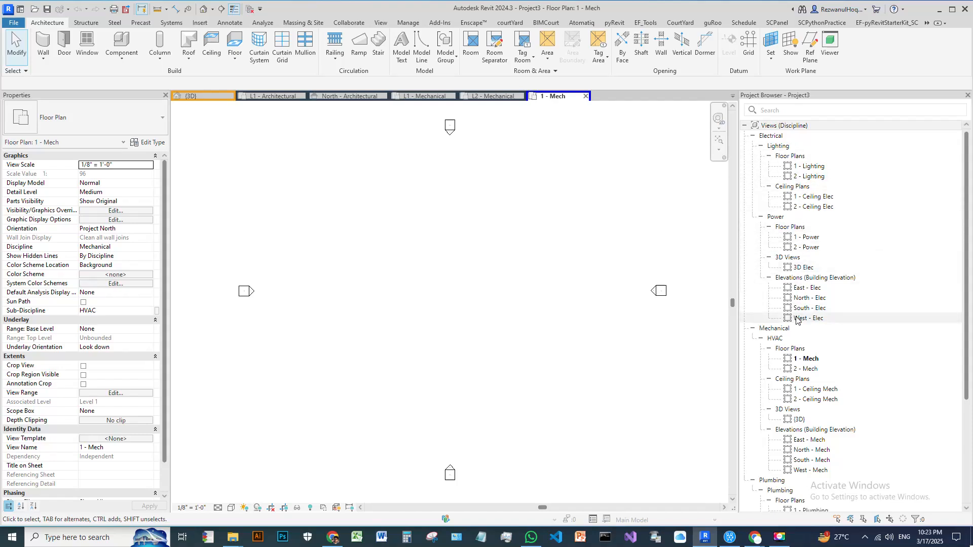
Step: In the North - Elec elevation, add three levels above Level 2 by picking lines with a 10' 0" offset each
scroll(452, 310, "down", 2)
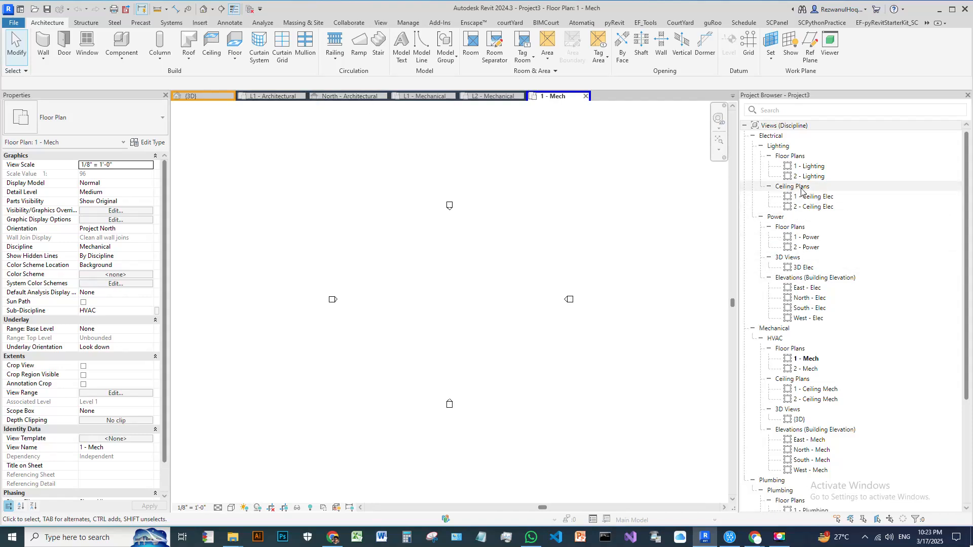
left_click(806, 299)
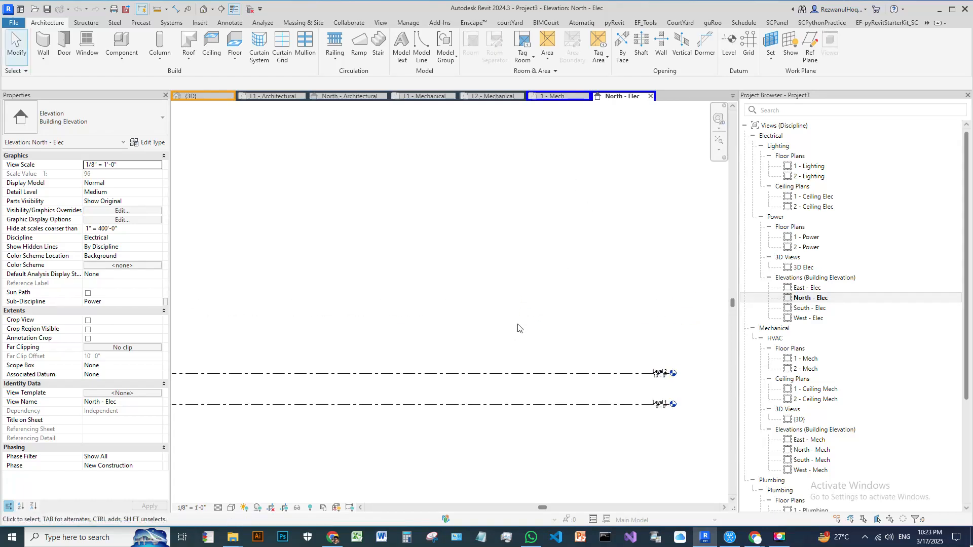
key("l")
key("l")
left_click(447, 37)
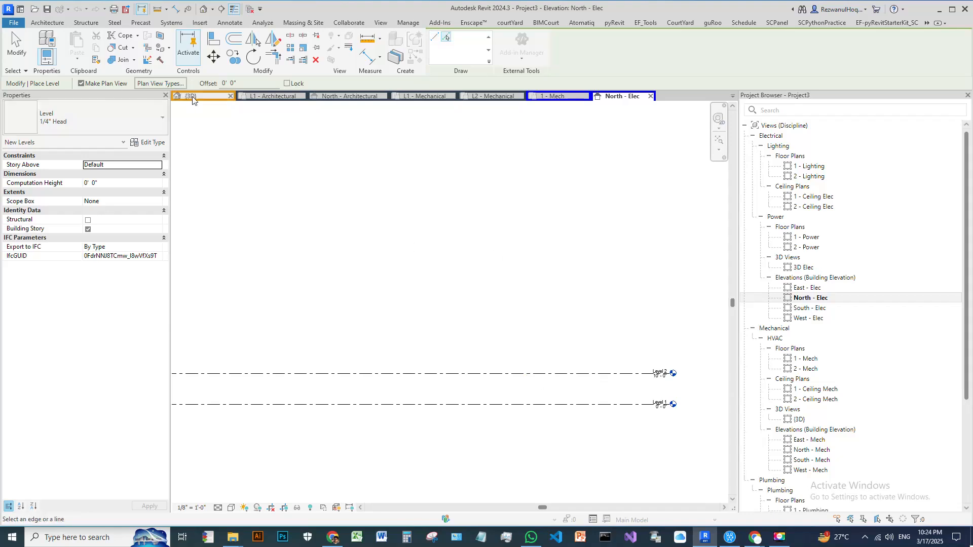
left_click(228, 83)
type("1")
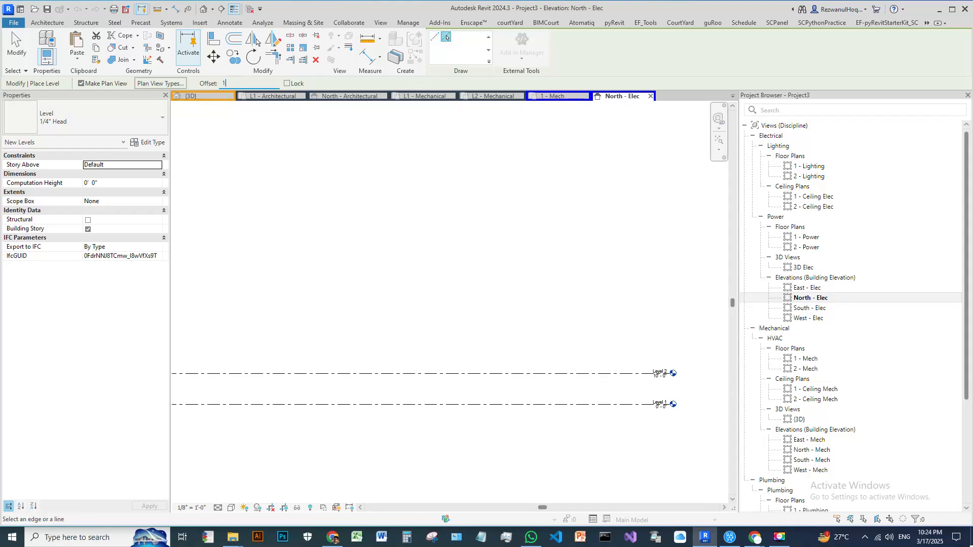
left_click(495, 373)
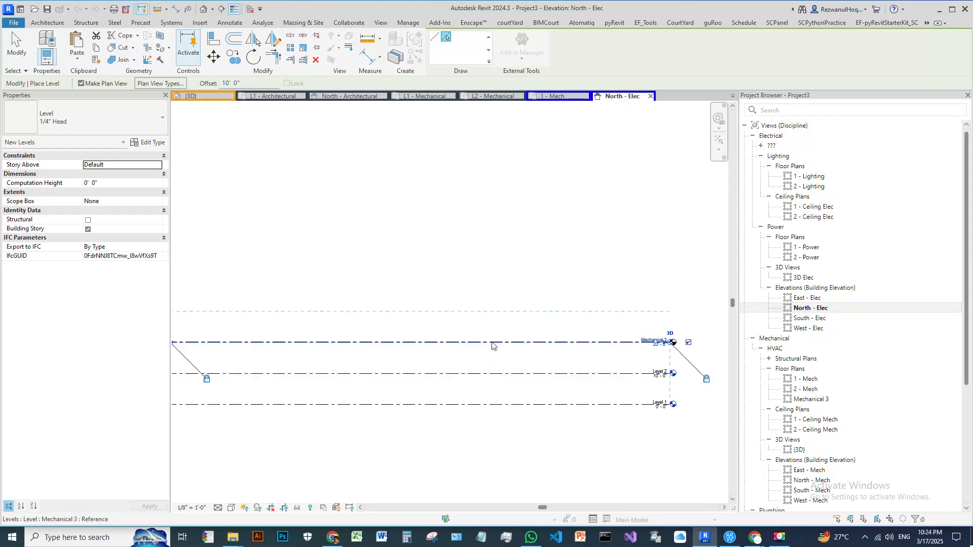
left_click(493, 343)
left_click(493, 312)
key("Escape")
key("Escape")
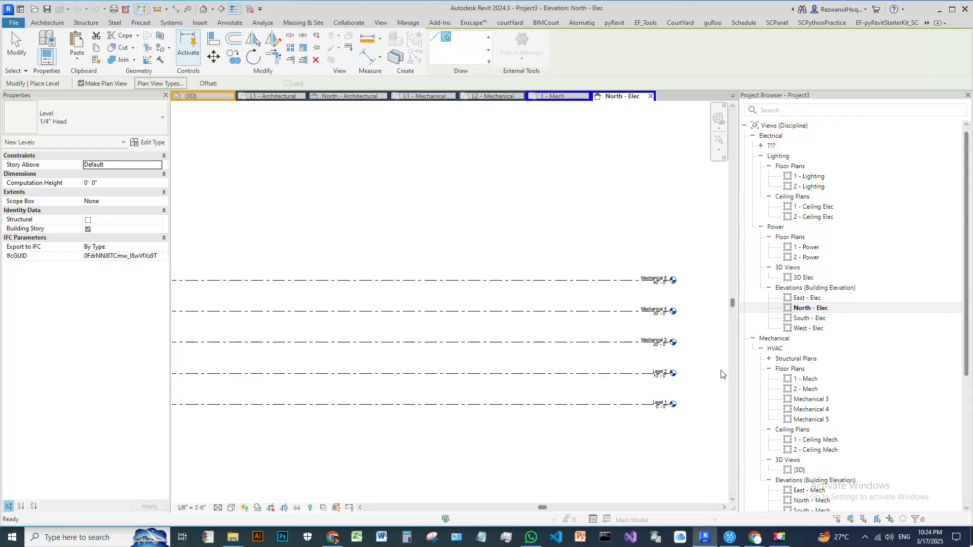
Step: Expand the ??? group under Electrical with its Ceiling Plans, and review the Mechanical 3 and Mechanical 4 ceiling plans against the levels
scroll(629, 310, "up", 3)
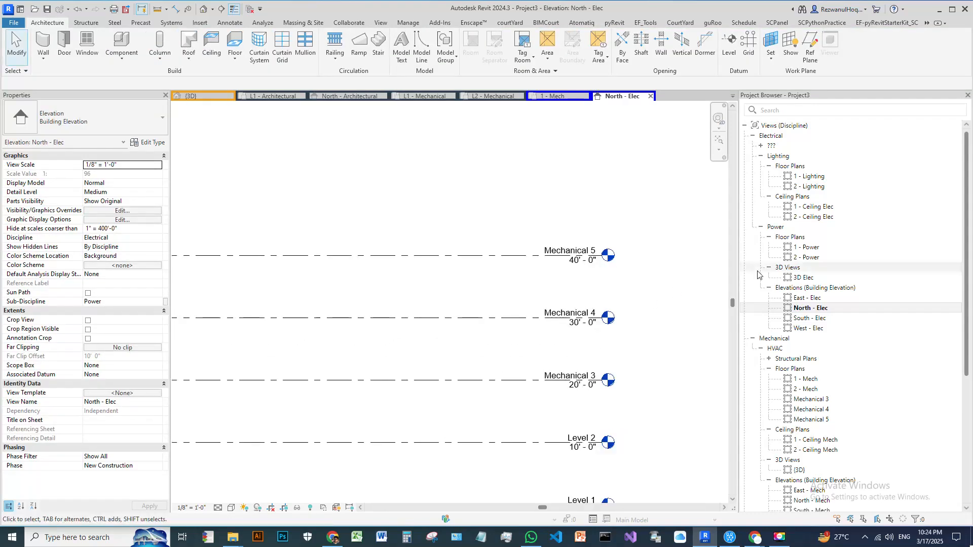
left_click(763, 147)
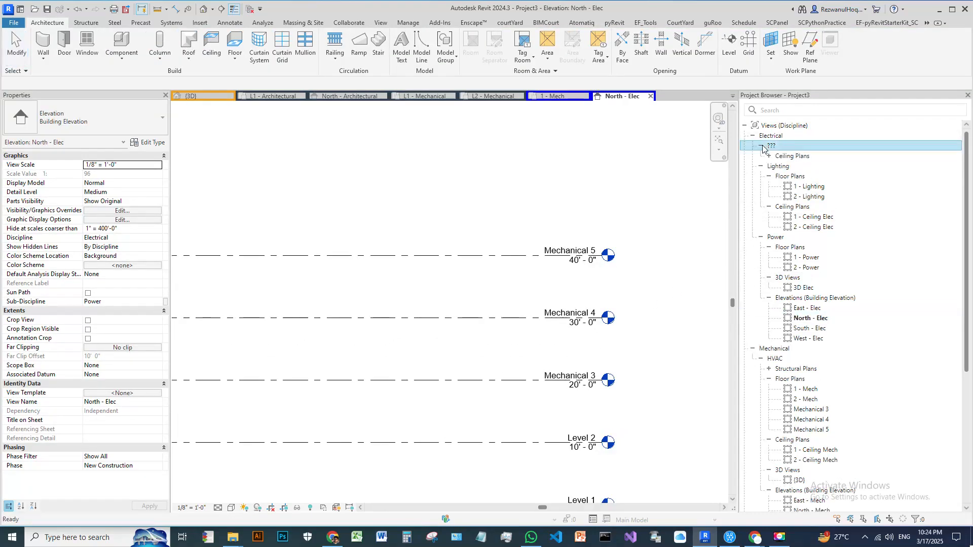
left_click(767, 156)
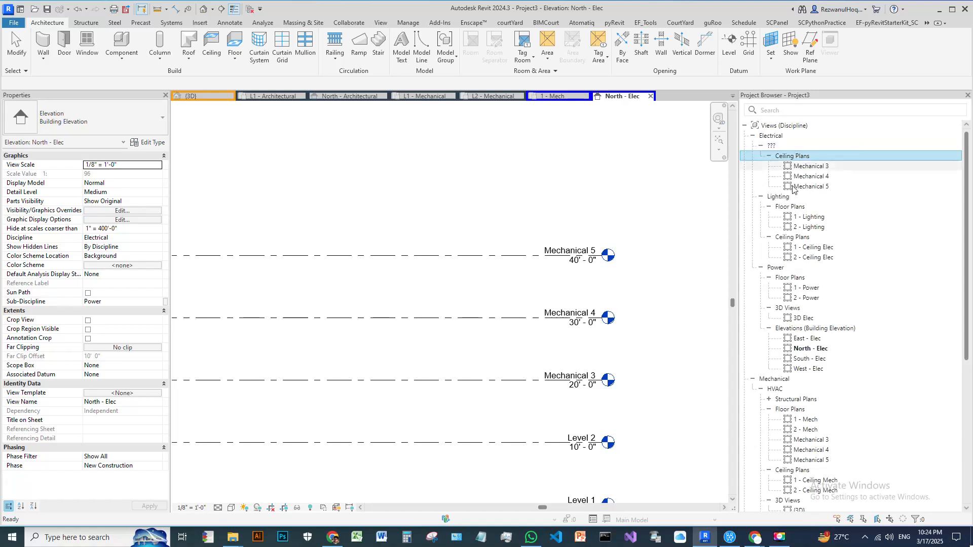
scroll(571, 246, "down", 3)
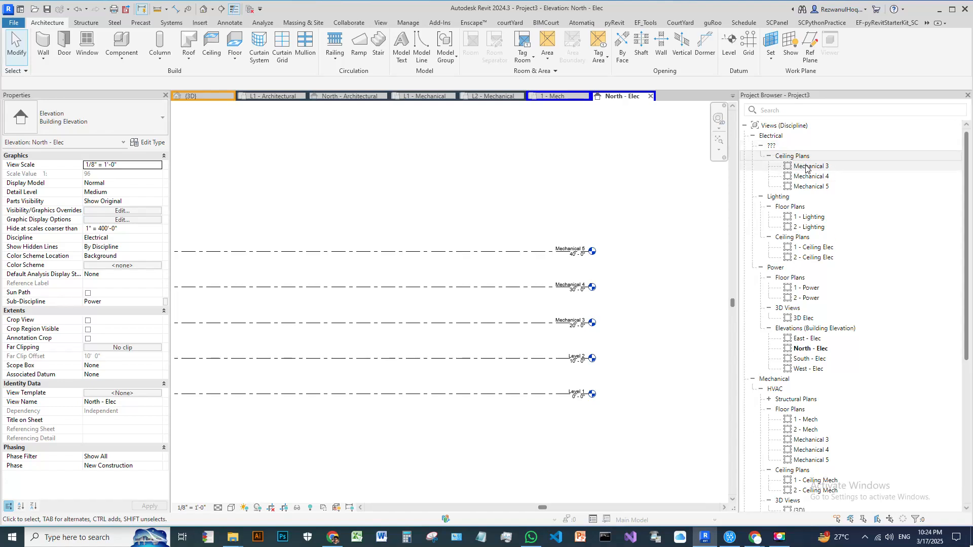
left_click(808, 167)
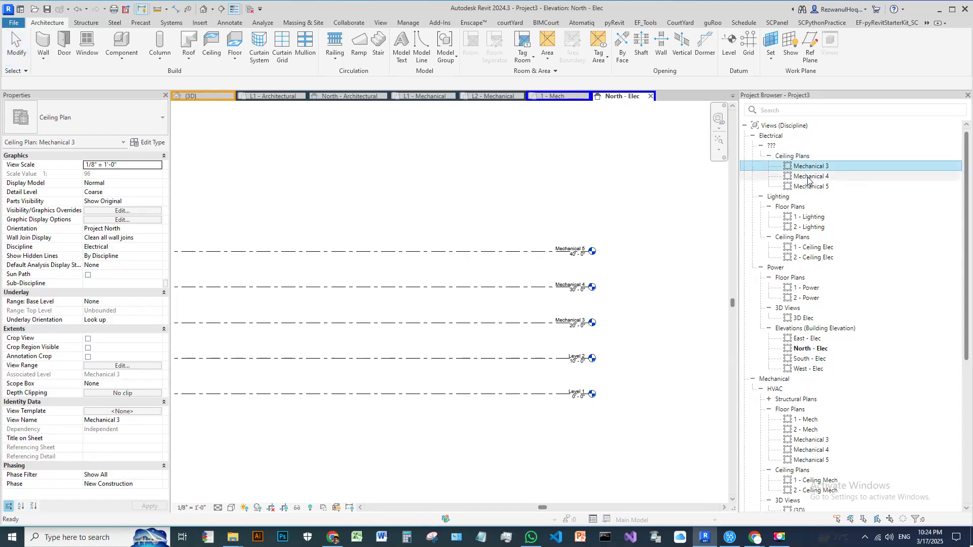
left_click(809, 176)
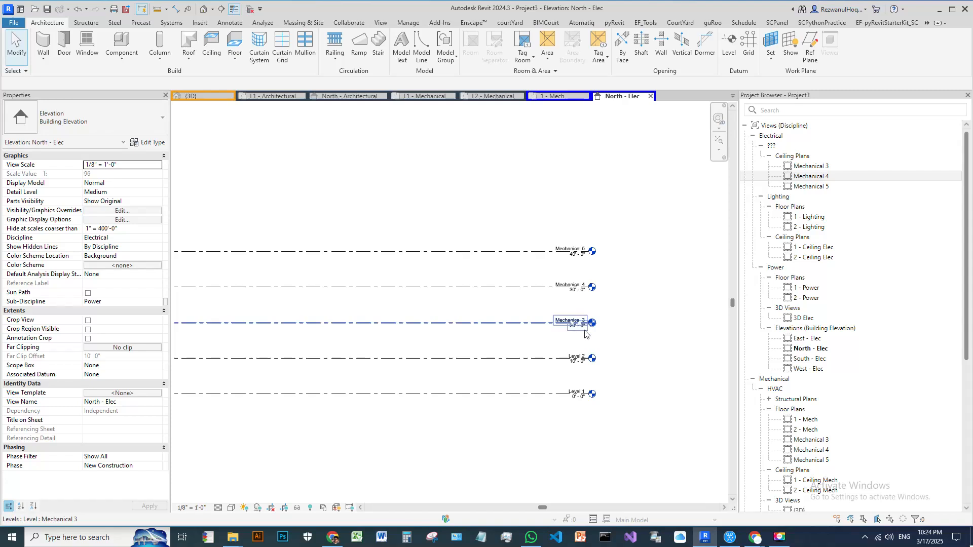
scroll(583, 324, "down", 1)
left_click(813, 168)
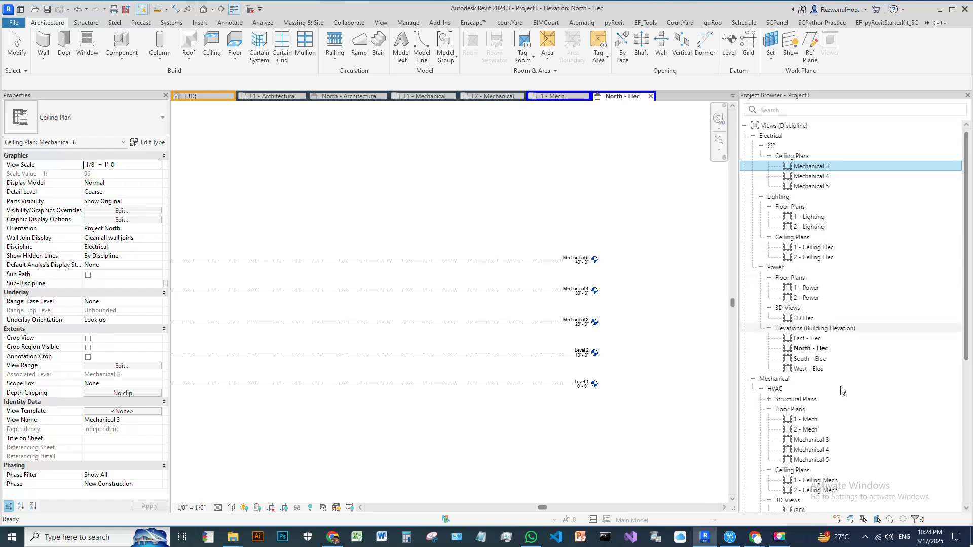
Step: Expand Structural Plans under Mechanical HVAC and review the plan views listed for the Mechanical and Plumbing disciplines
scroll(808, 421, "down", 3)
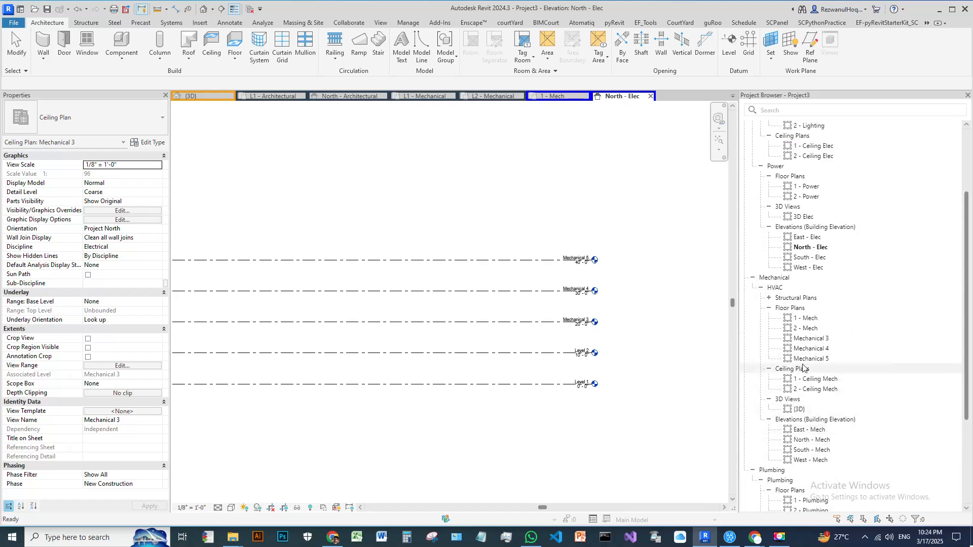
scroll(811, 373, "up", 3)
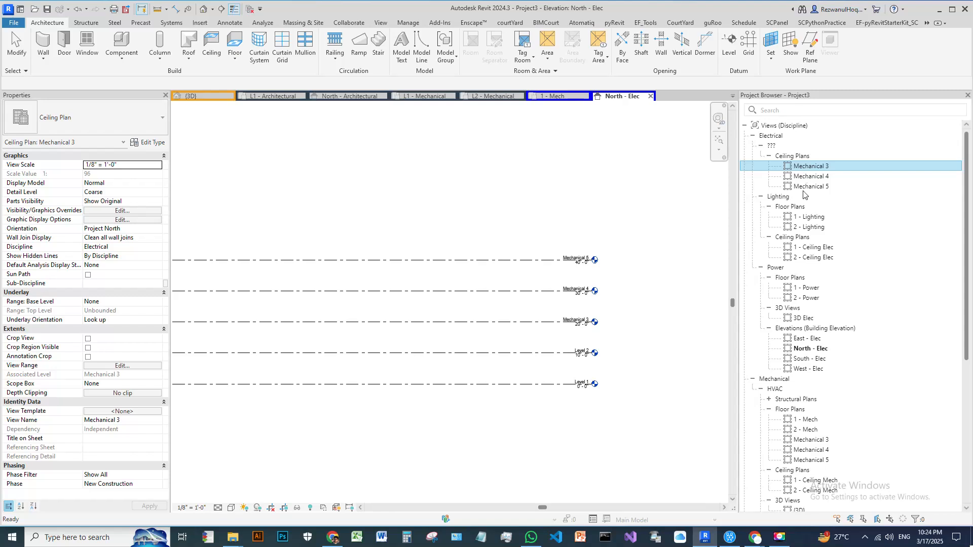
scroll(793, 393, "down", 2)
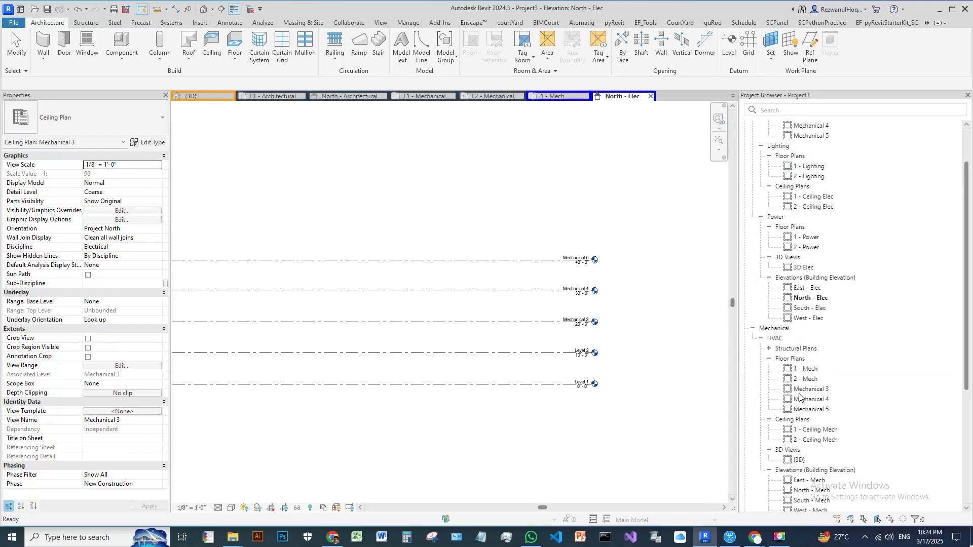
left_click(770, 349)
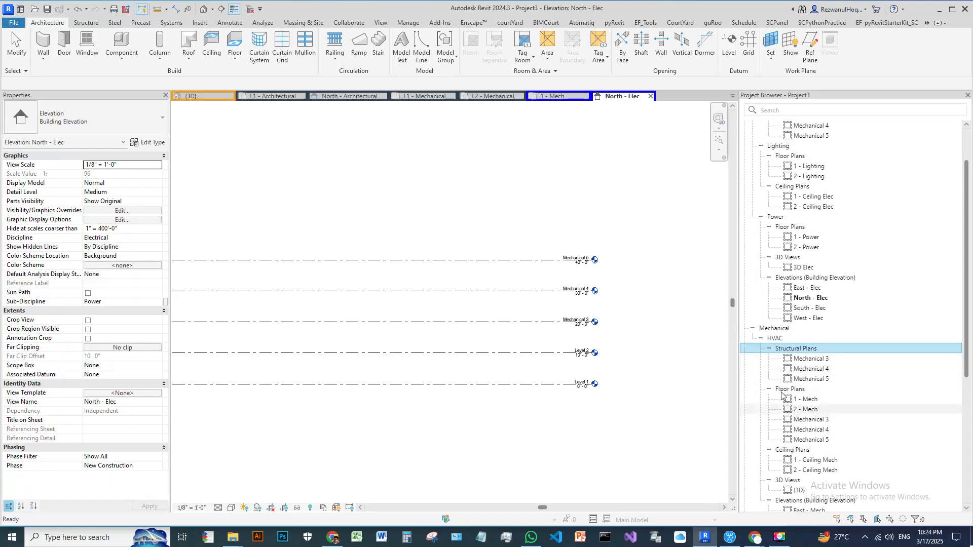
scroll(785, 397, "down", 5)
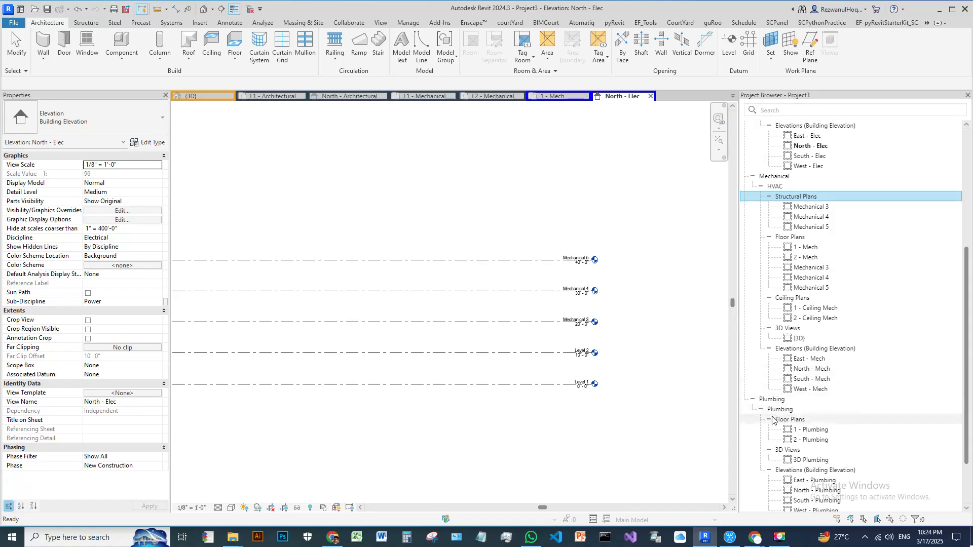
scroll(773, 406, "down", 3)
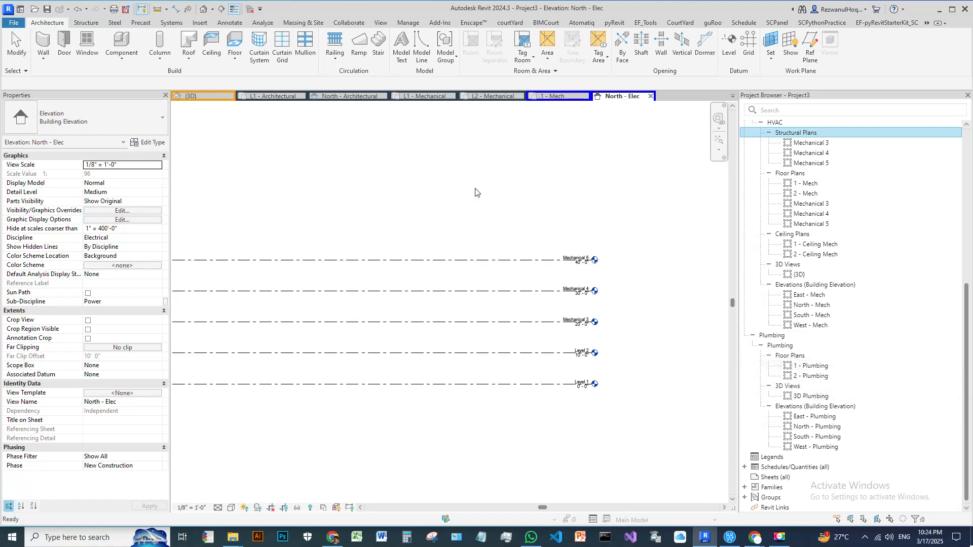
left_click(452, 150)
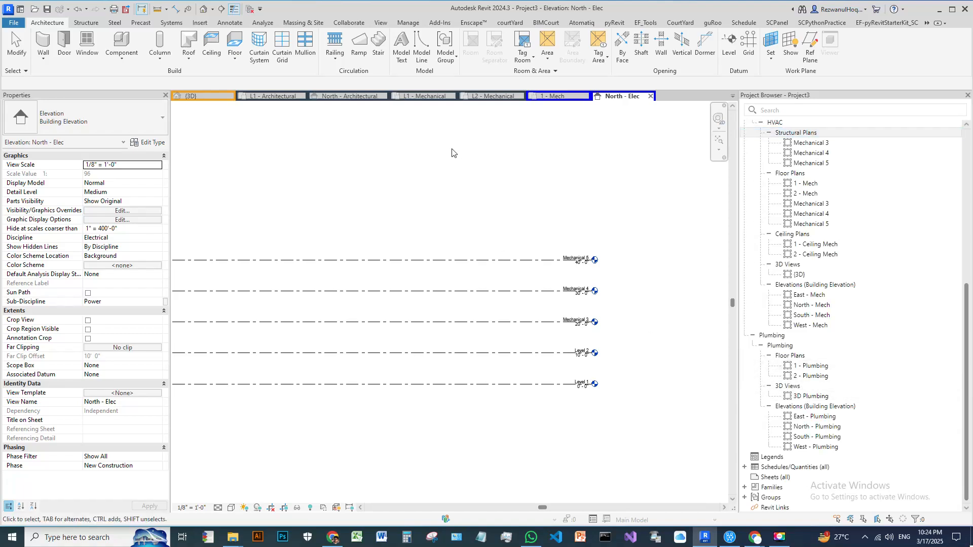
left_click(380, 23)
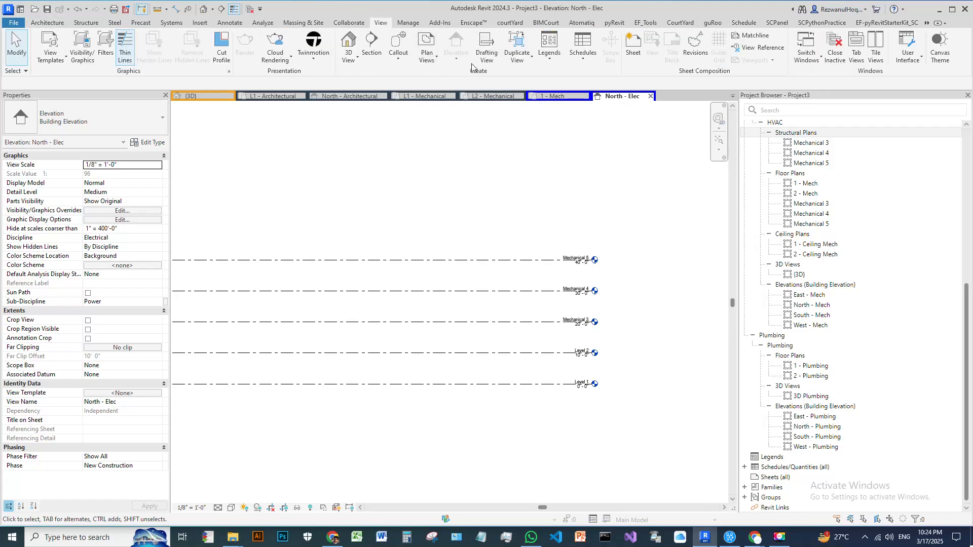
left_click(435, 60)
left_click(440, 76)
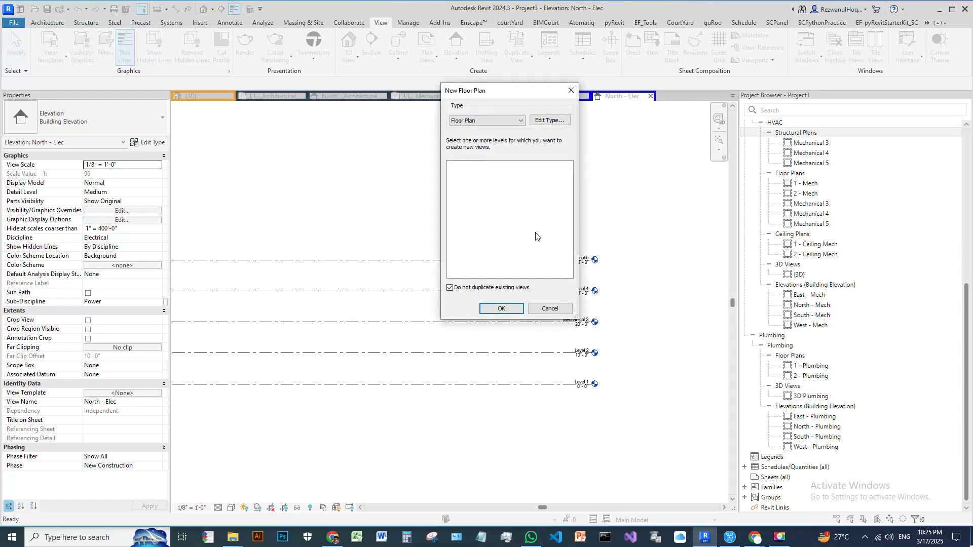
left_click(478, 121)
left_click(478, 121)
left_click(517, 121)
left_click(522, 120)
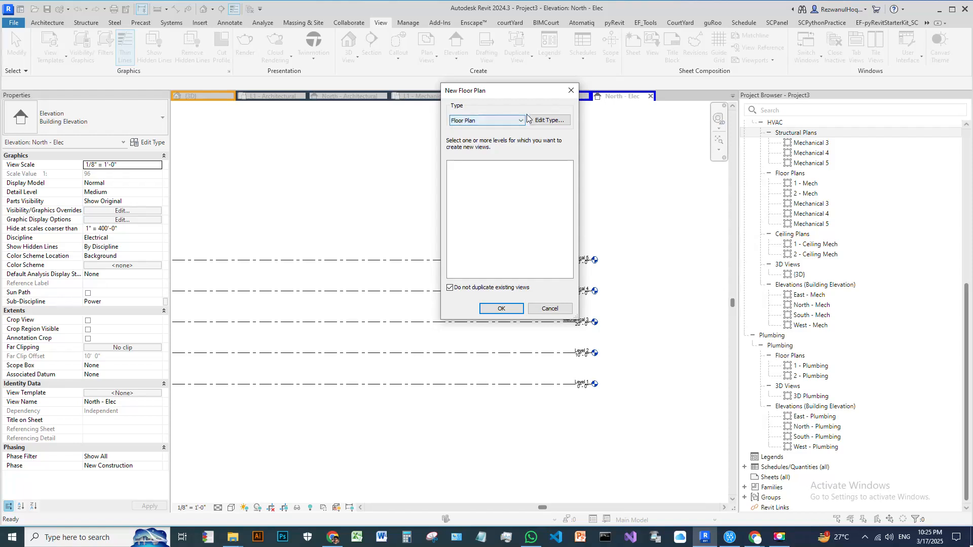
left_click(572, 94)
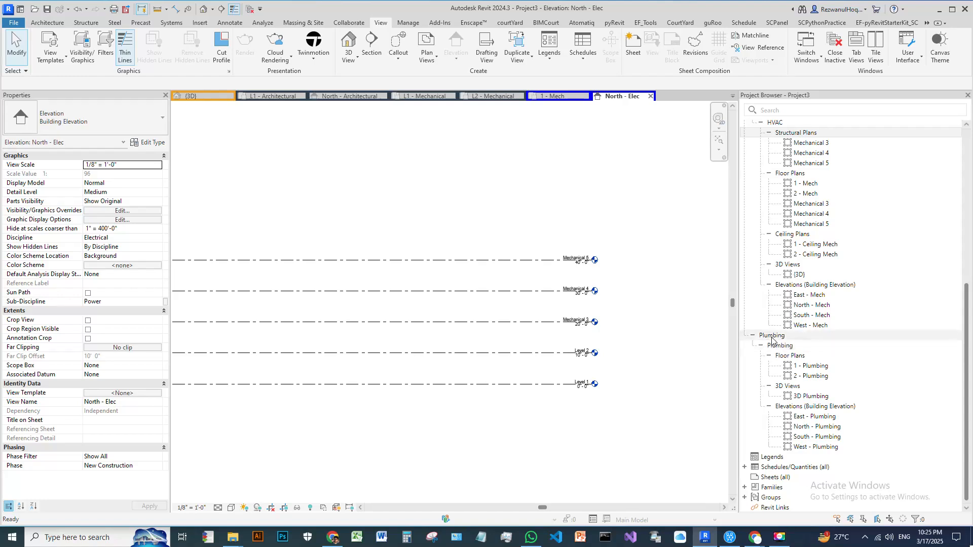
Step: Compare the plumbing, mechanical and lighting plan views and their properties to check which levels each discipline covers
left_click(807, 367)
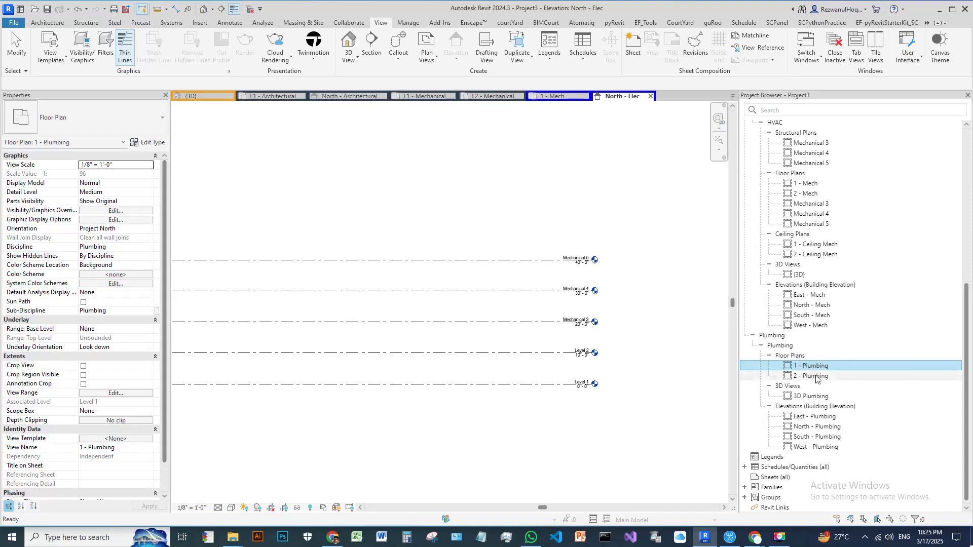
left_click(816, 377)
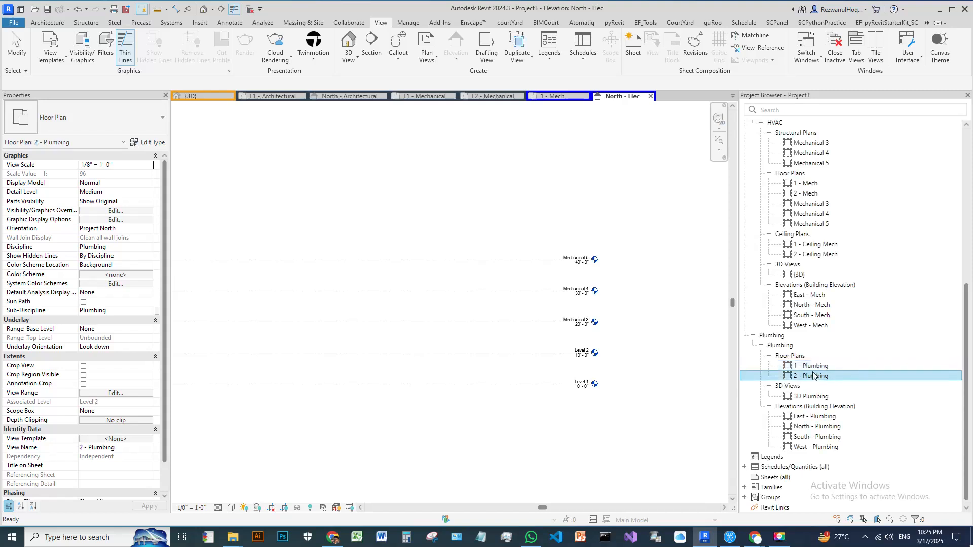
left_click(817, 256)
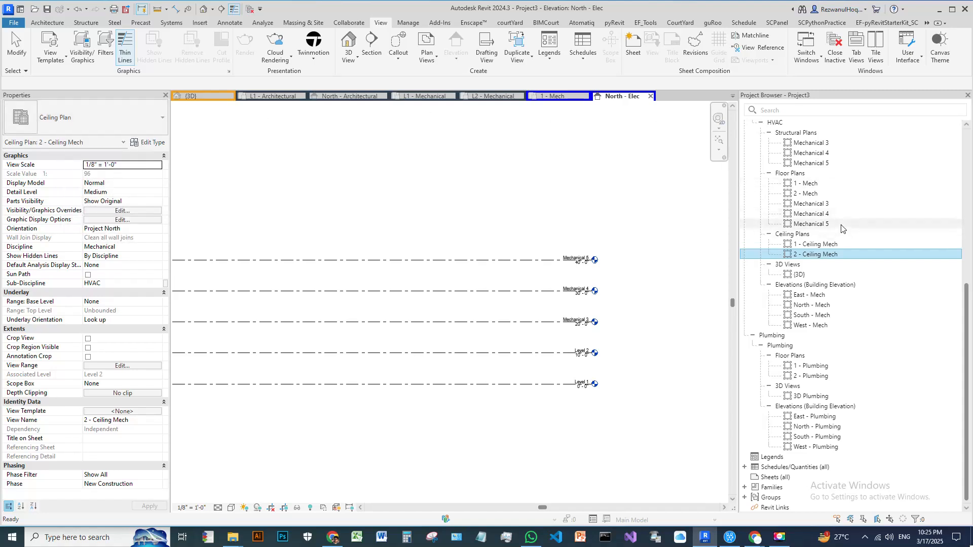
scroll(811, 223, "up", 2)
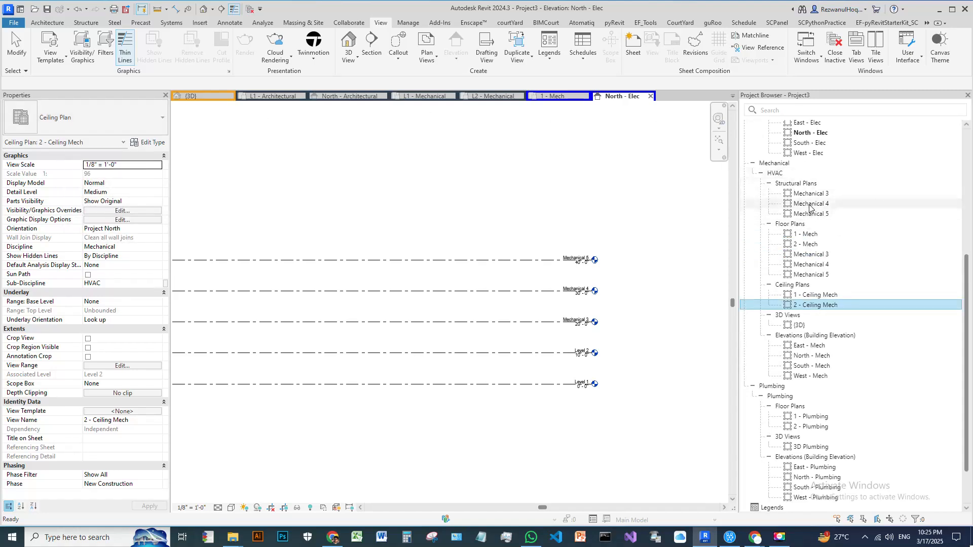
left_click(810, 205)
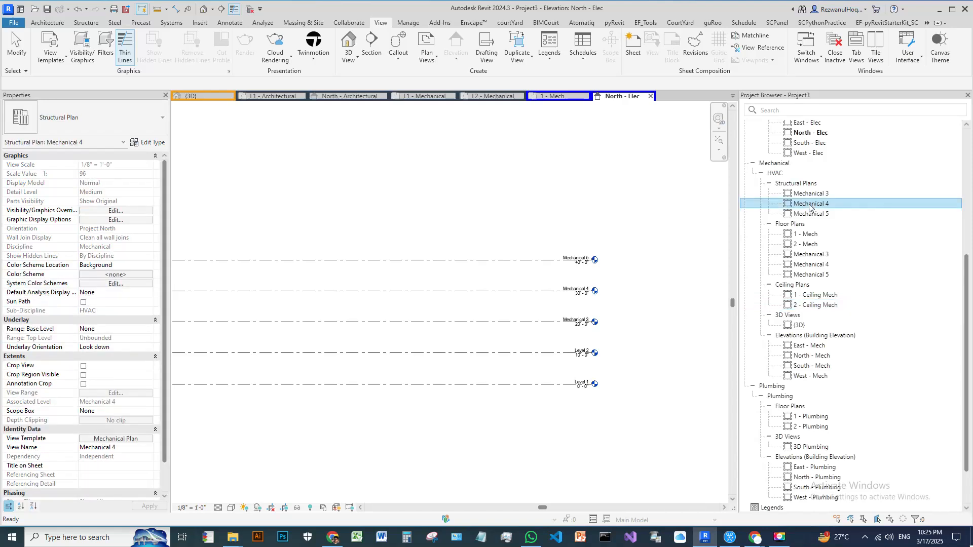
left_click(816, 255)
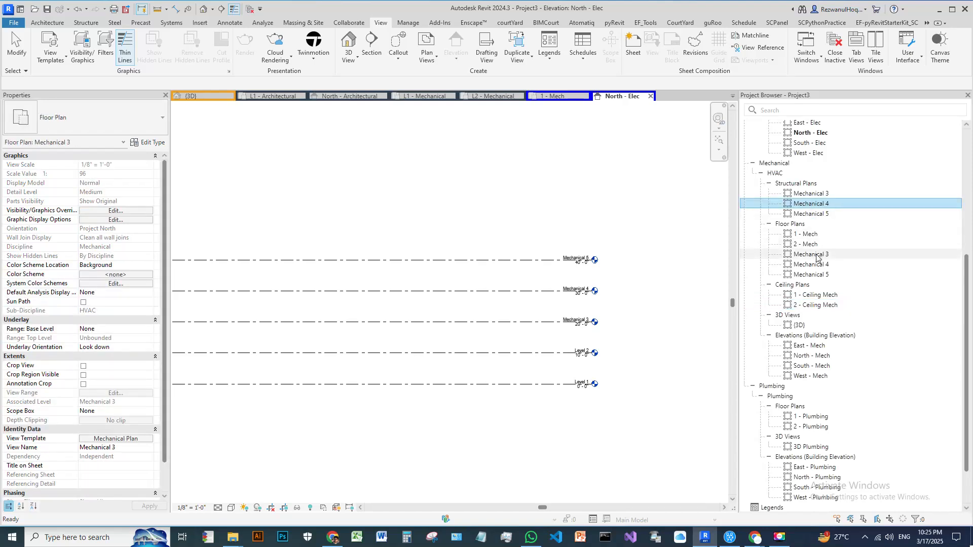
scroll(820, 255, "down", 2)
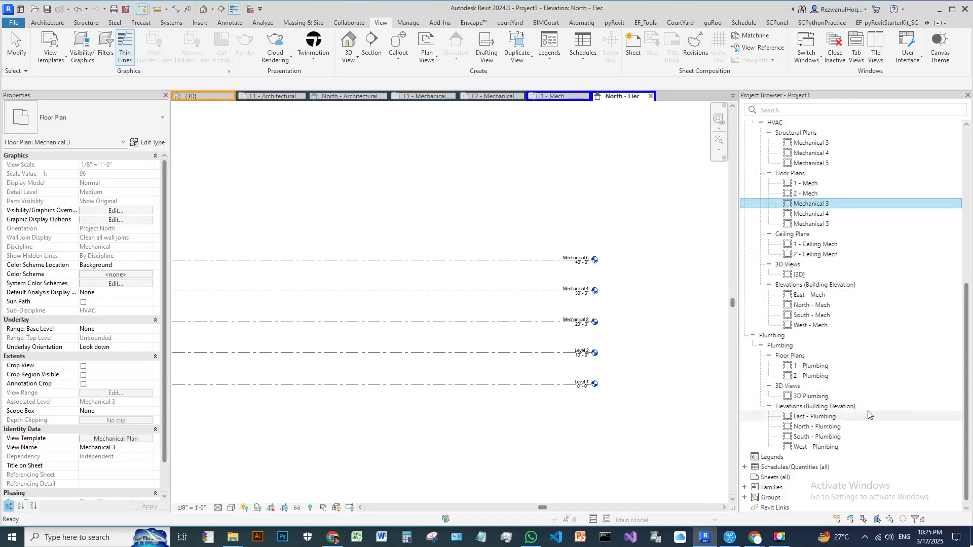
left_click(813, 368)
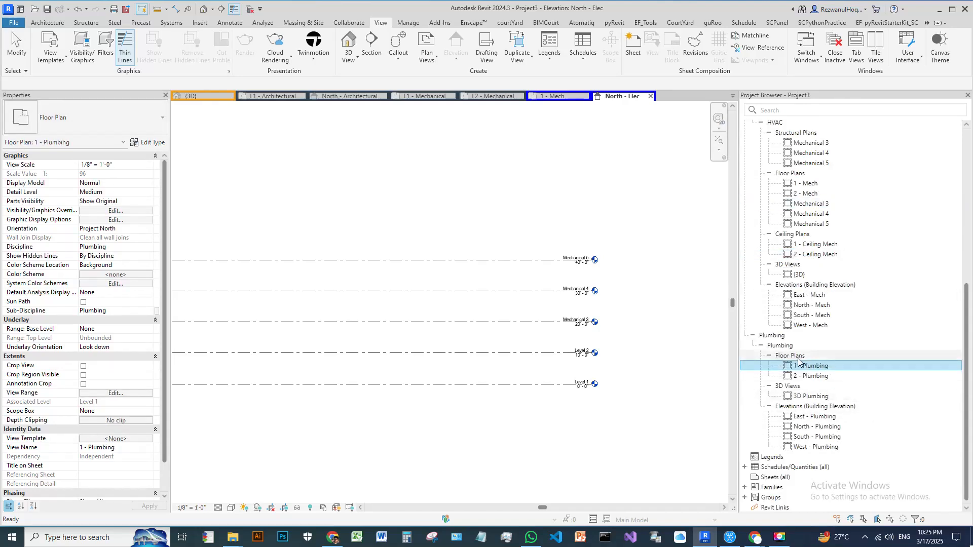
scroll(617, 362, "up", 3)
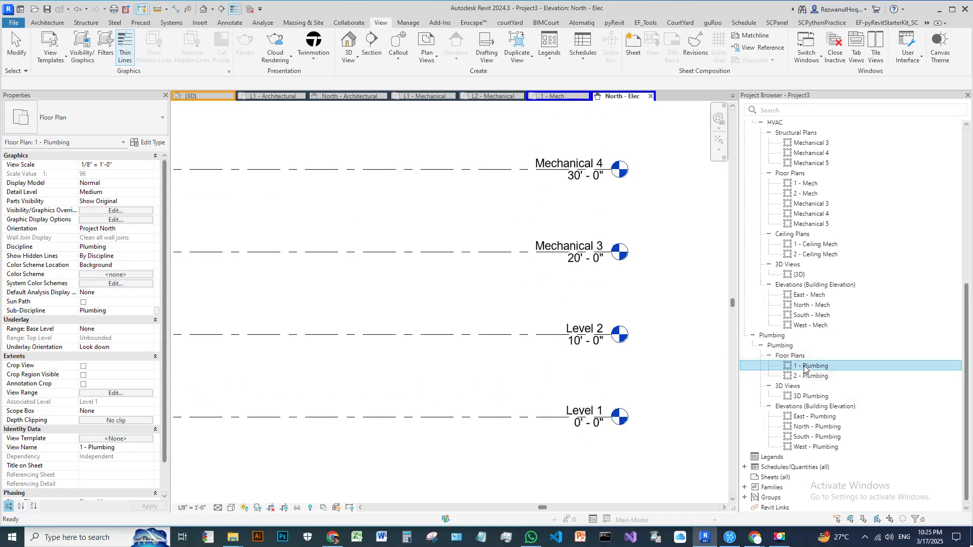
scroll(577, 372, "down", 3)
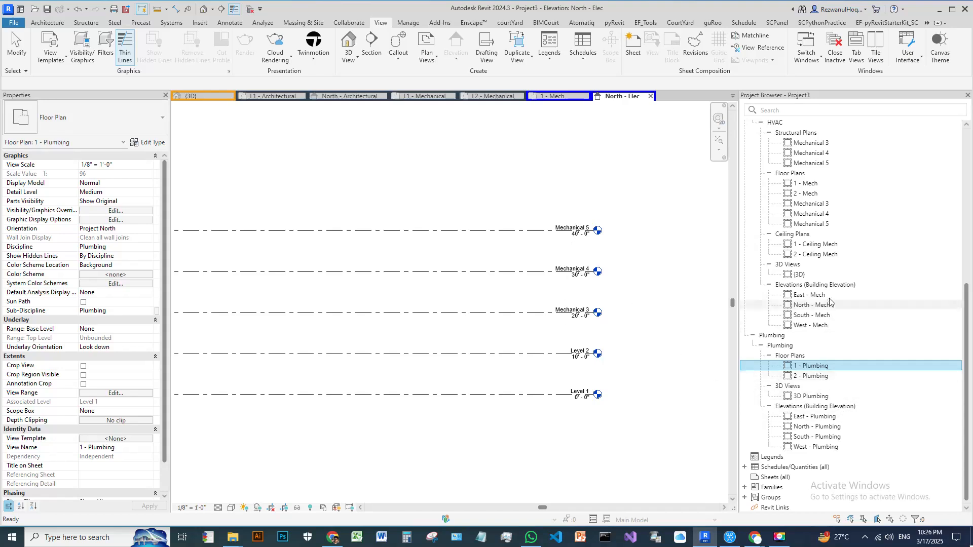
scroll(786, 305, "up", 8)
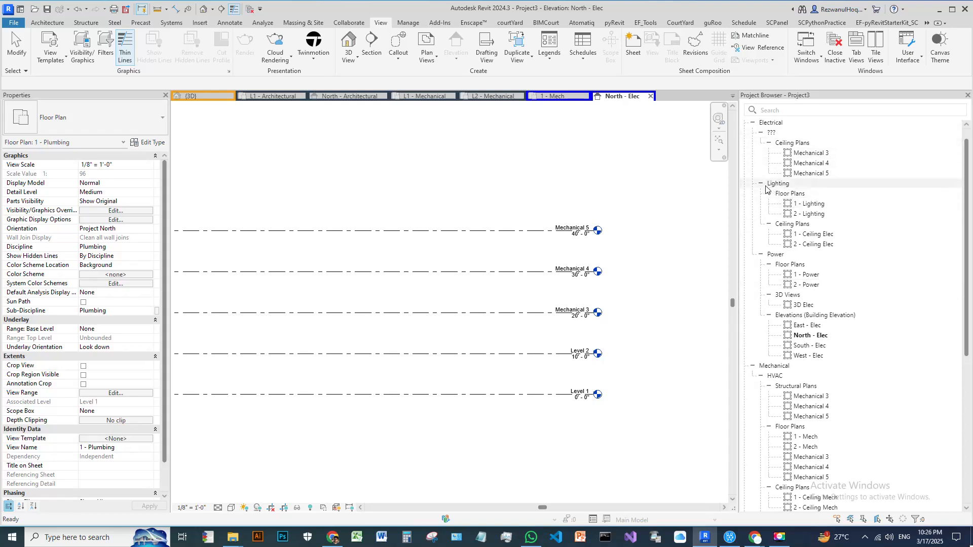
left_click(815, 204)
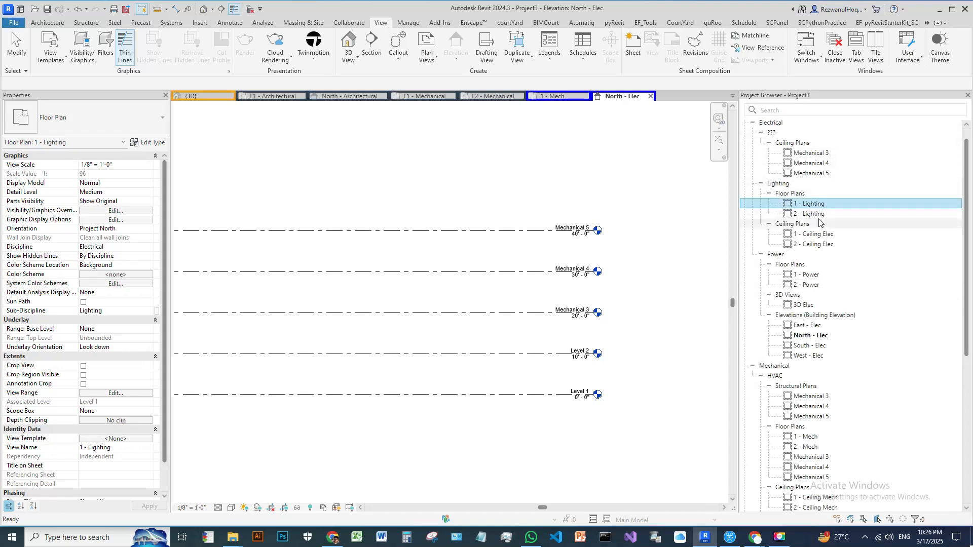
Step: Duplicate the Mechanical 3 floor plan view under Mechanical HVAC
scroll(818, 228, "down", 2)
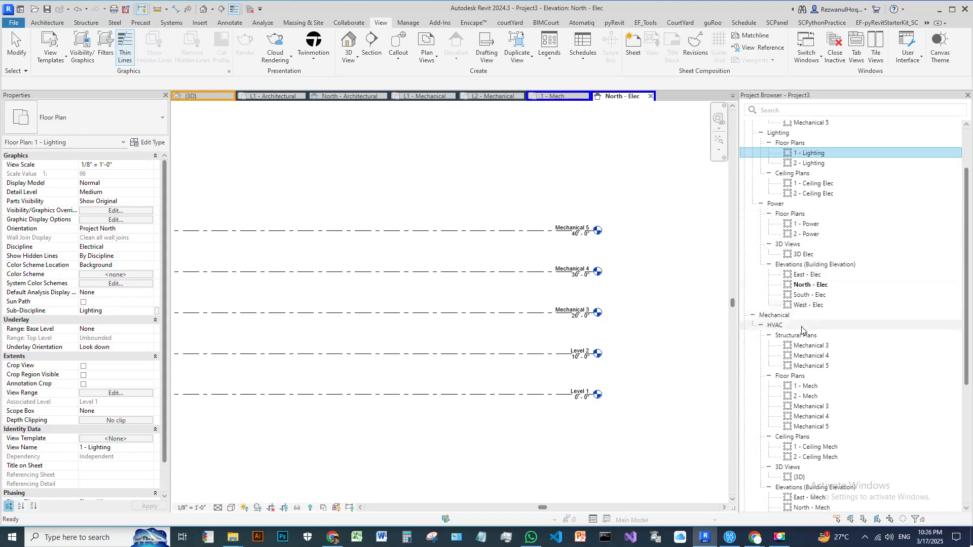
scroll(806, 319, "down", 3)
left_click(822, 306)
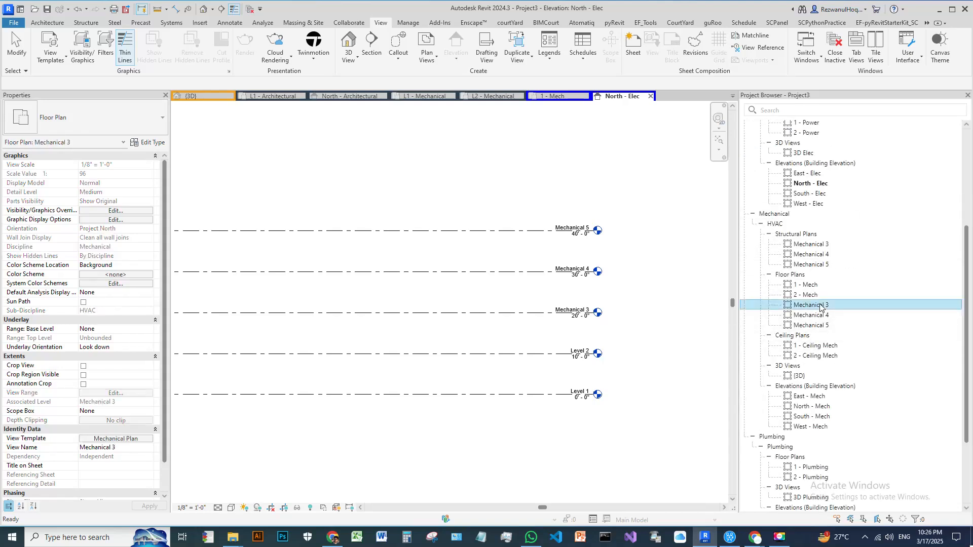
key("Down")
key("Down")
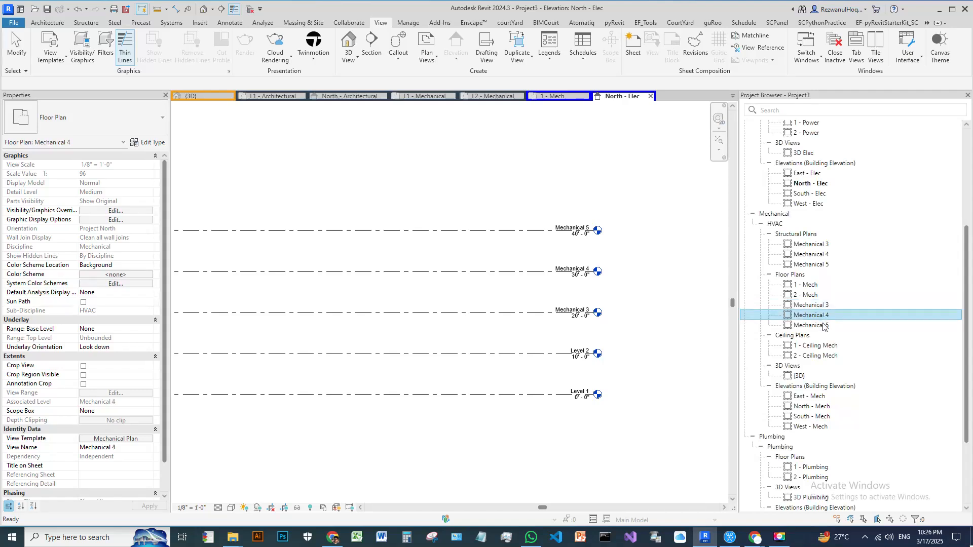
left_click(821, 305)
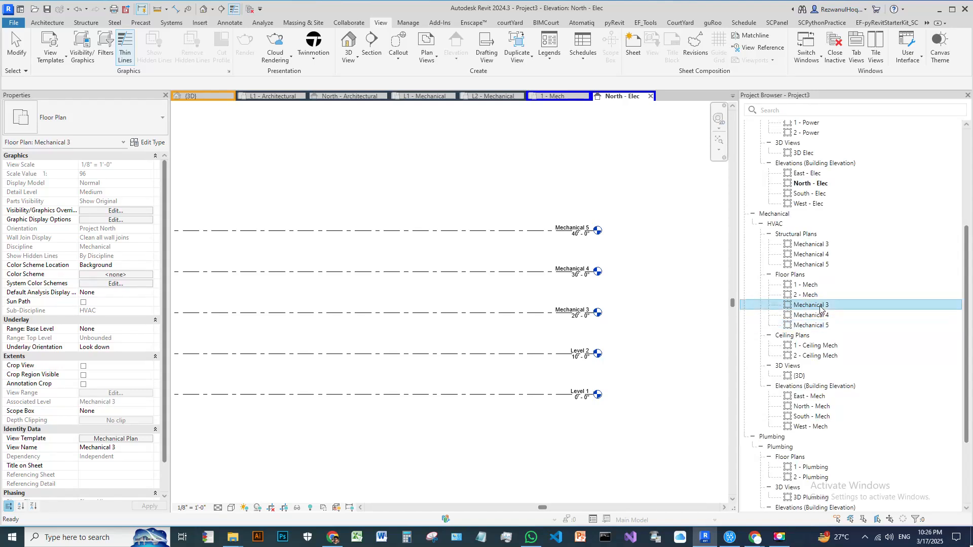
right_click(821, 305)
mouse_move(852, 150)
left_click(733, 151)
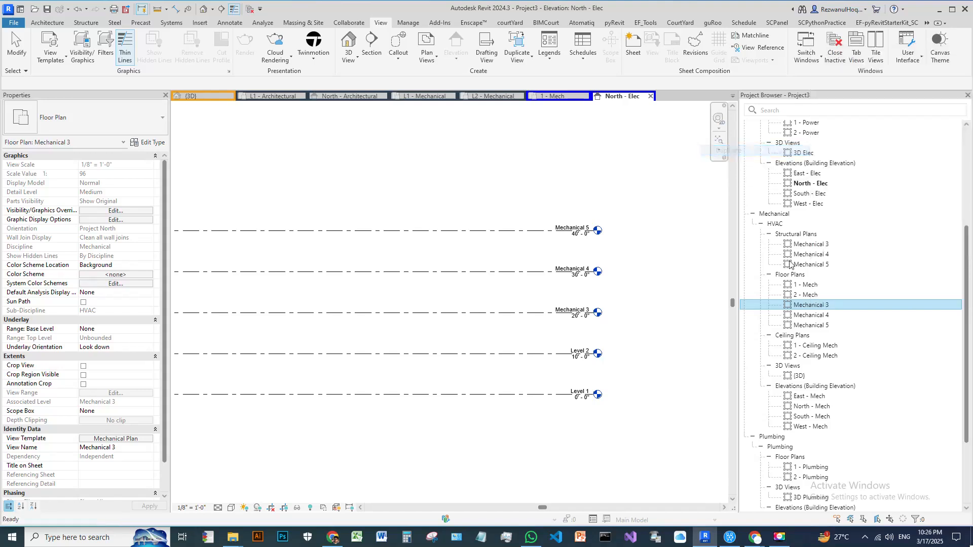
Step: Duplicate the Mechanical 4 floor plan with detailing and make a plain duplicate of the Mechanical 5 floor plan under Mechanical HVAC
left_click(825, 327)
right_click(824, 329)
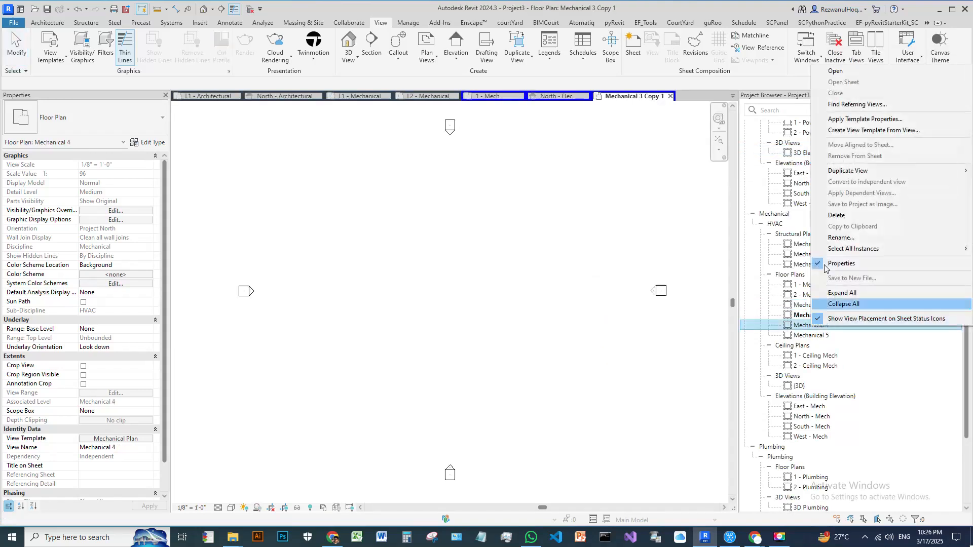
mouse_move(852, 170)
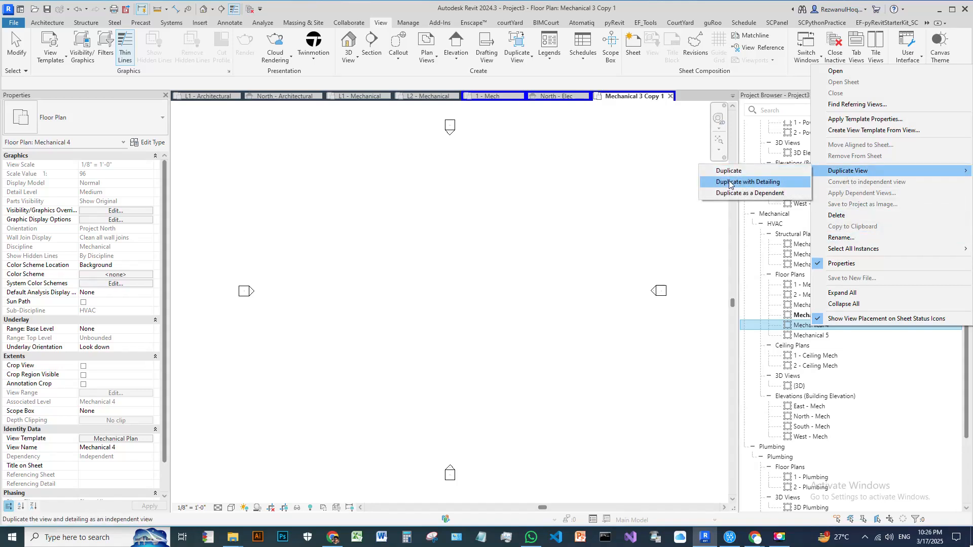
left_click(729, 183)
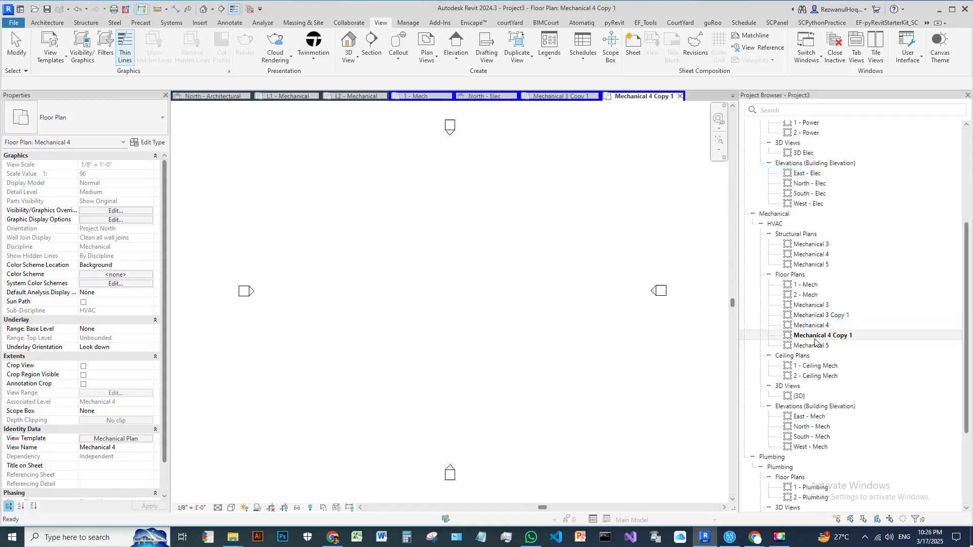
left_click(825, 347)
right_click(825, 347)
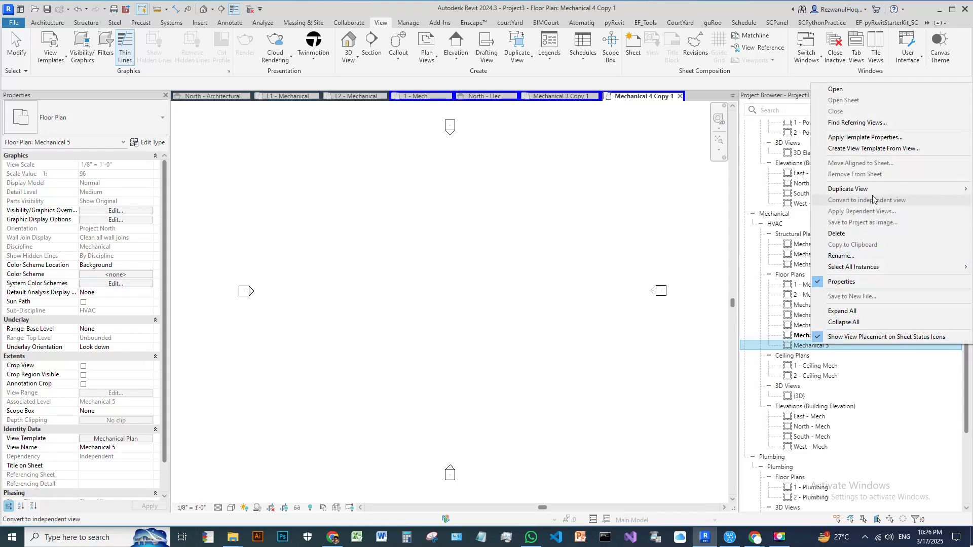
mouse_move(873, 191)
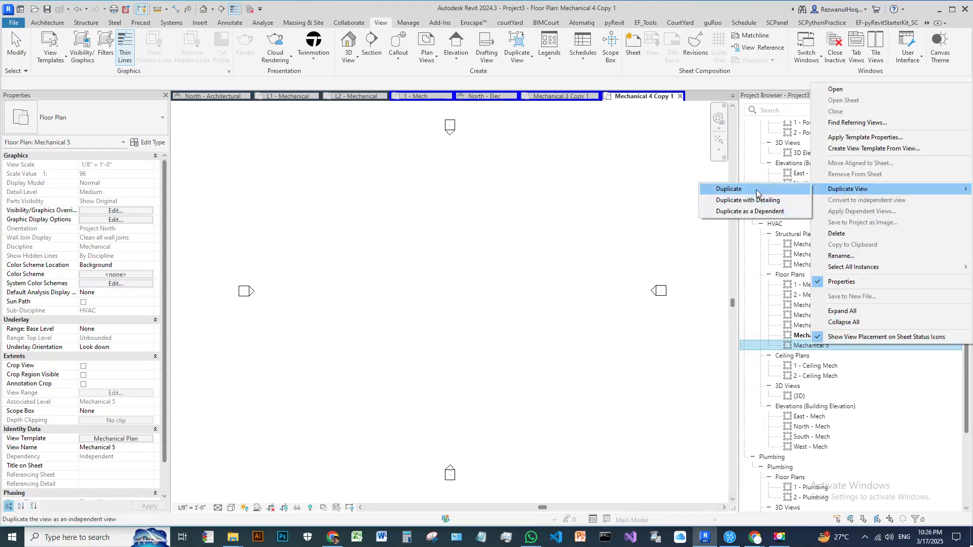
left_click(730, 188)
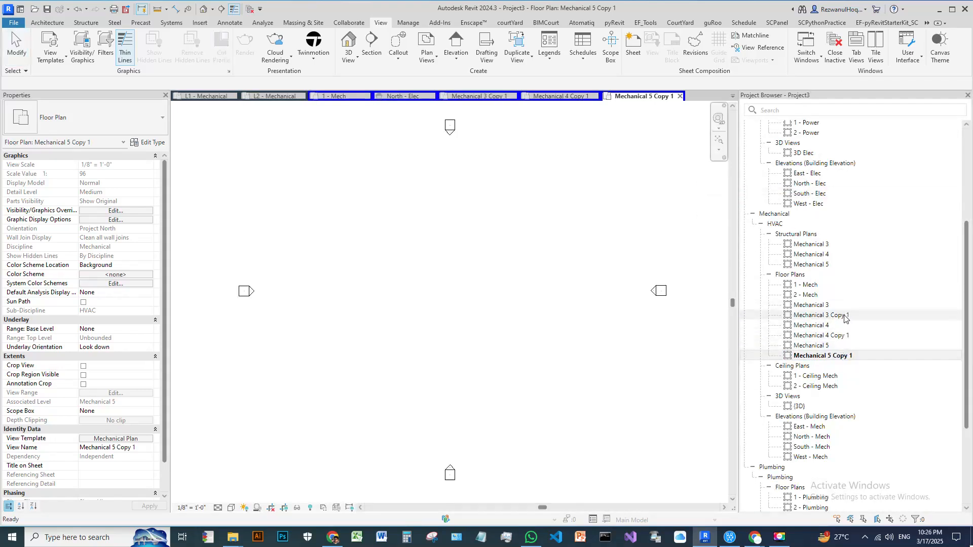
Step: Assign the Plumbing Plan view template to the Mechanical 3 Copy 1, Mechanical 4 Copy 1 and Mechanical 5 Copy 1 floor plans
left_click(811, 315)
left_click(843, 336, "ctrl")
left_click(843, 356, "ctrl")
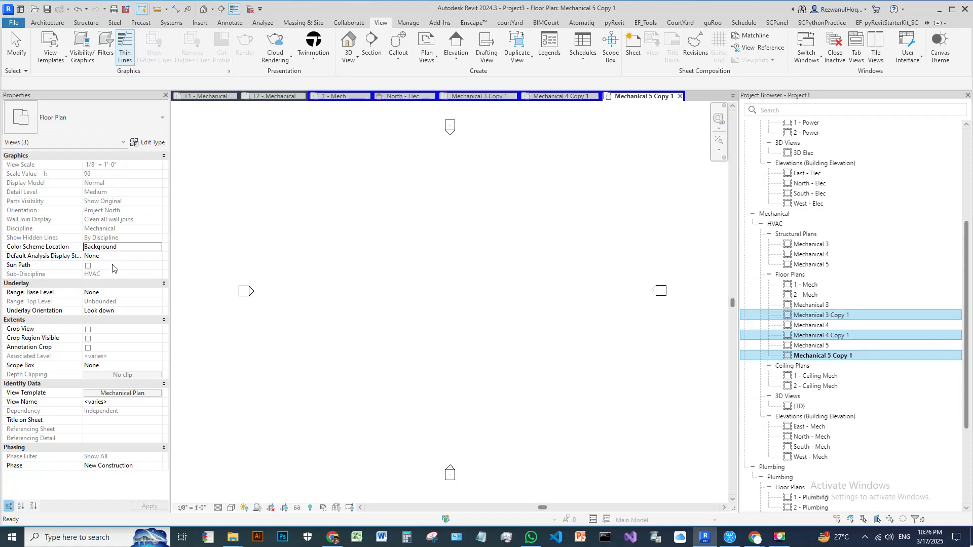
left_click(126, 393)
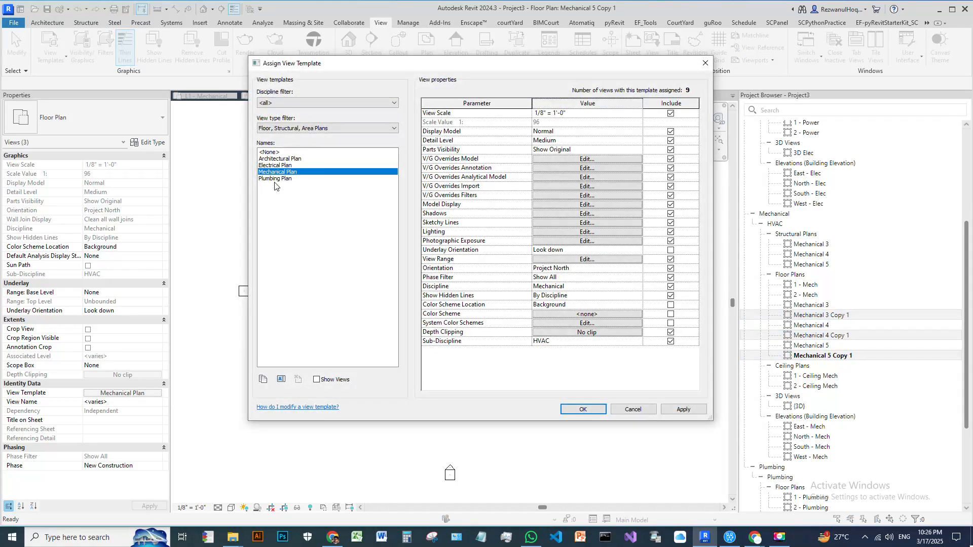
left_click(705, 62)
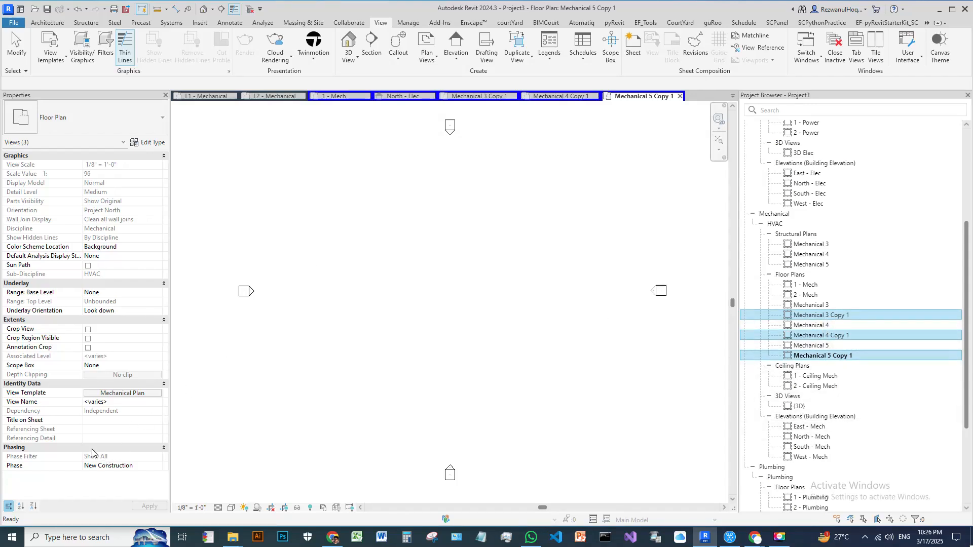
left_click(122, 395)
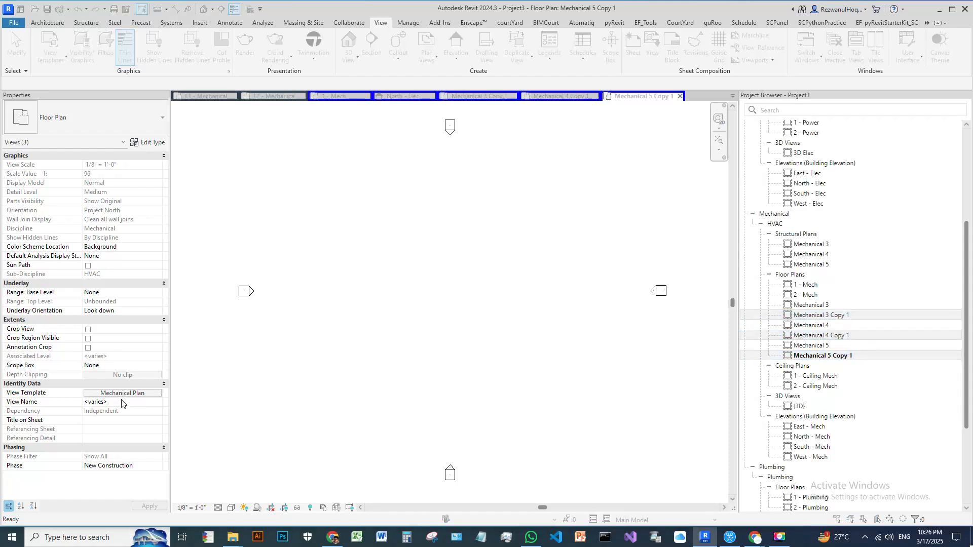
left_click(264, 180)
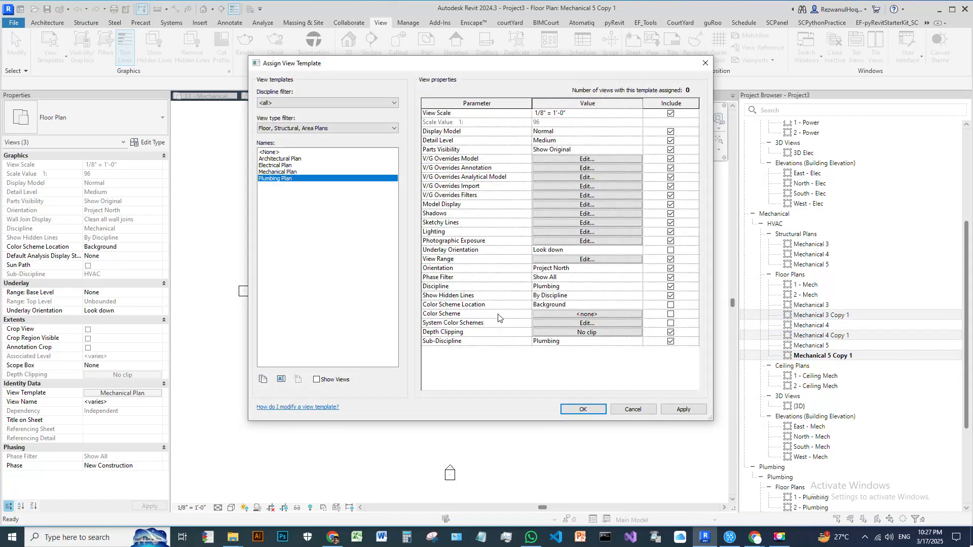
key("Return")
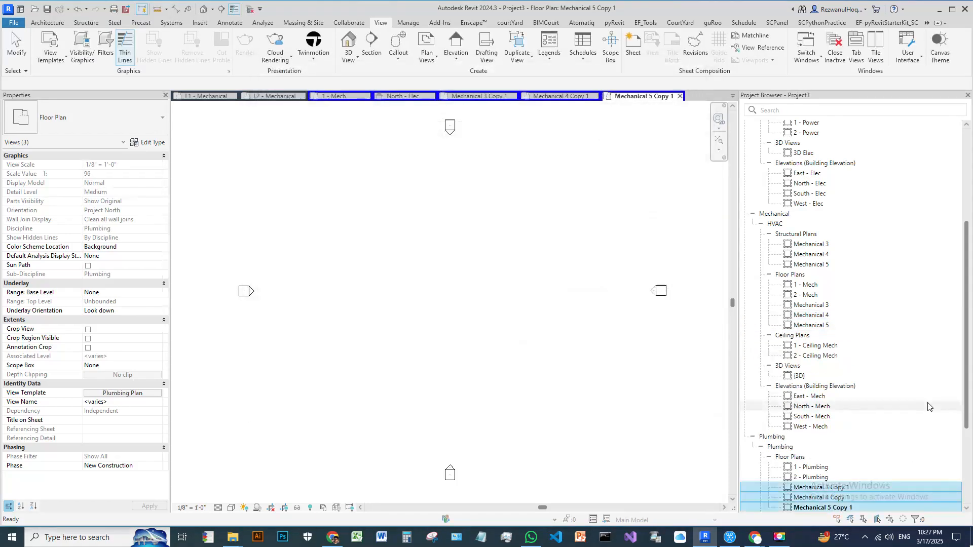
scroll(915, 399, "down", 4)
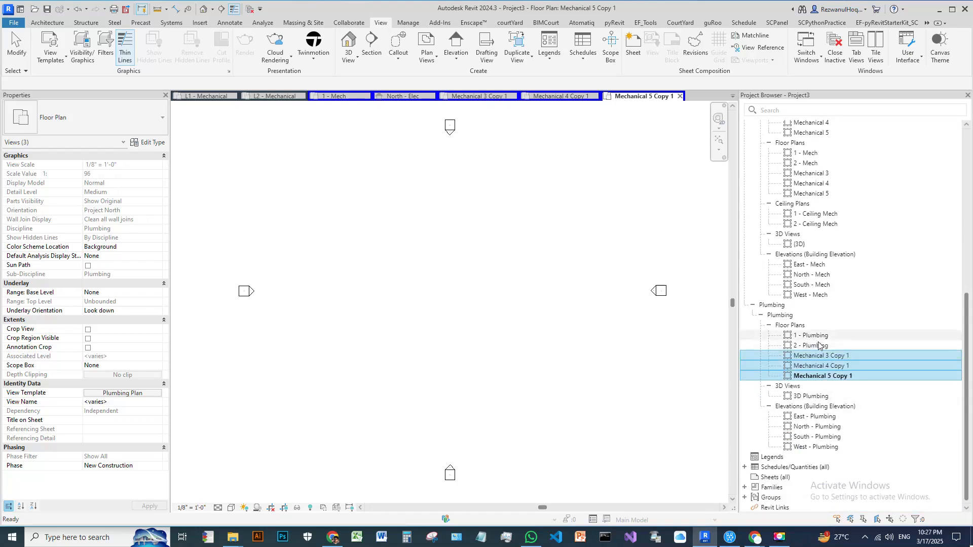
left_click(828, 357)
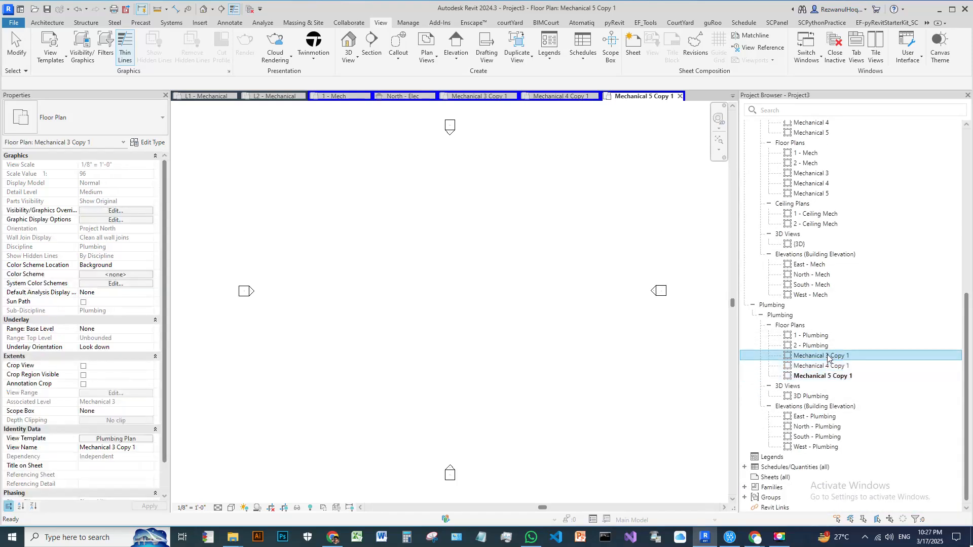
left_click(831, 366)
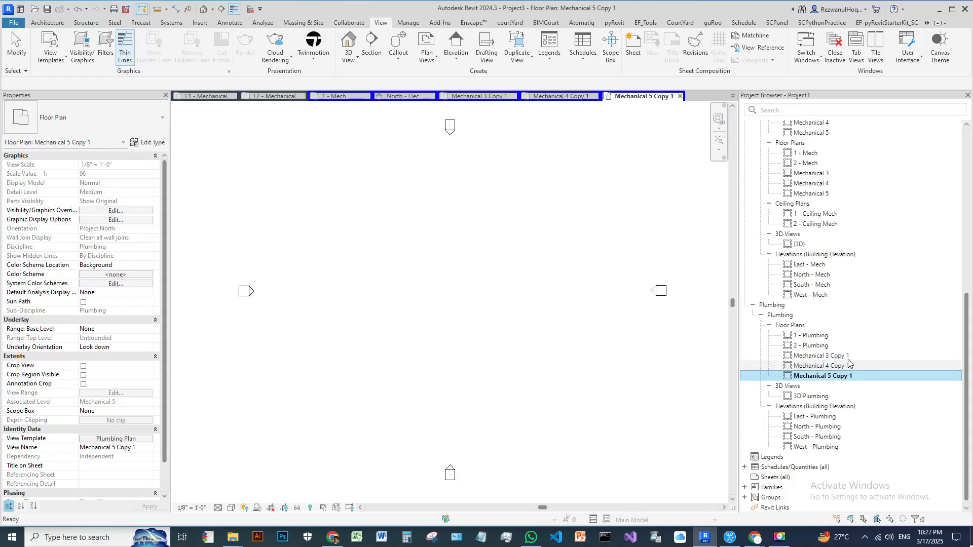
scroll(839, 379, "up", 10)
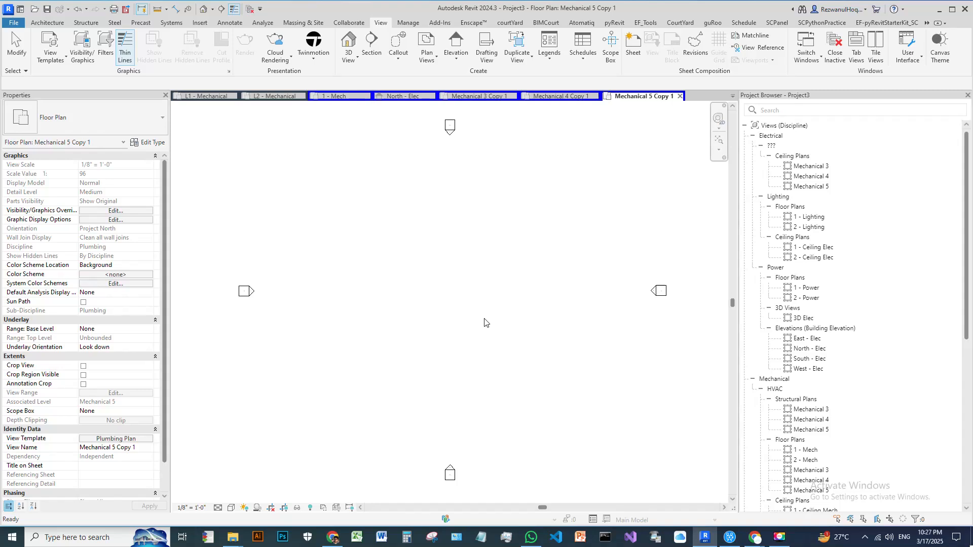
Step: Close the copied plan views, North - Elec and 1 - Mech, closing Project3 without saving its changes
left_click(680, 96)
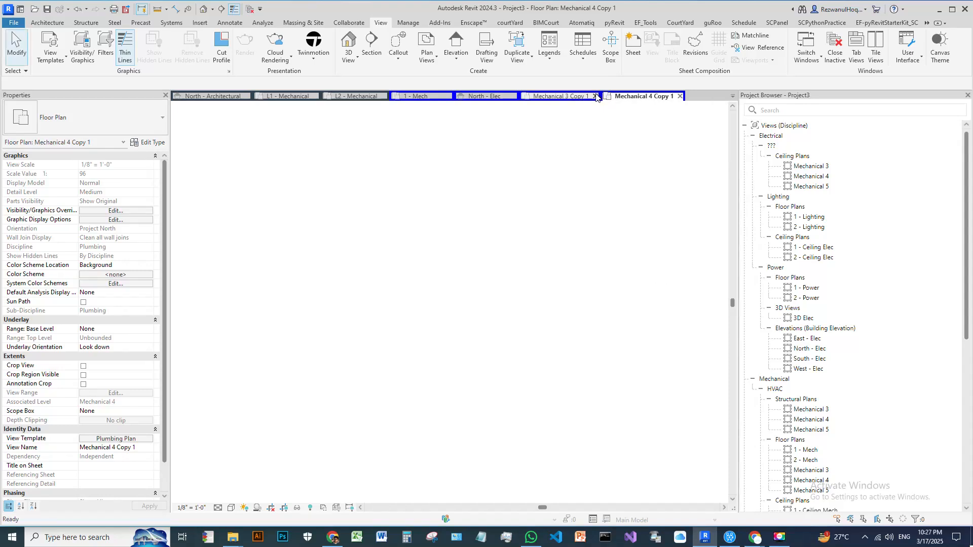
left_click(671, 97)
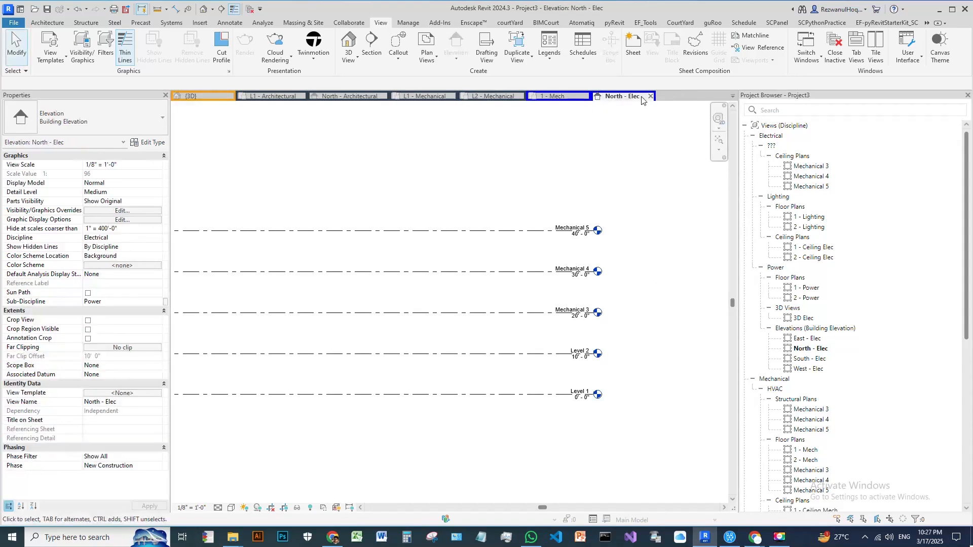
left_click(651, 96)
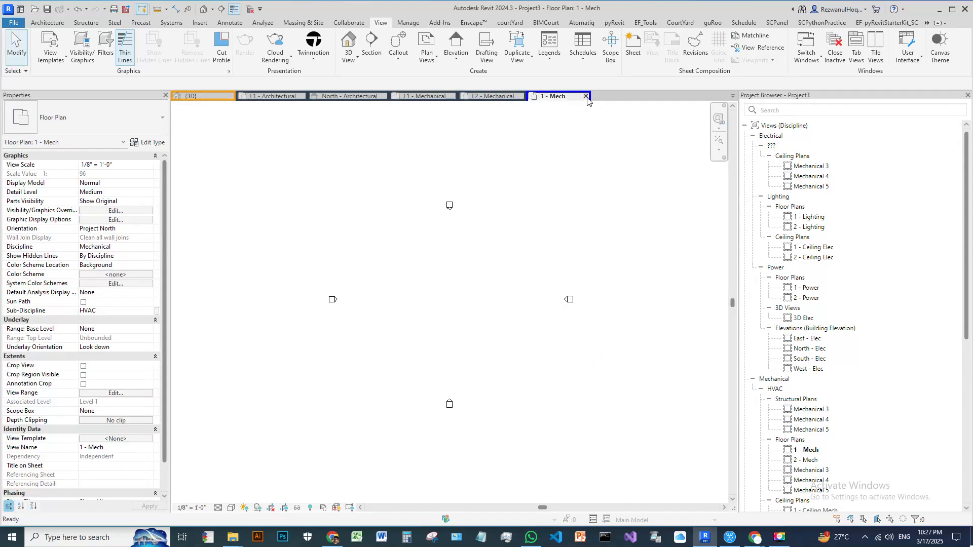
left_click(586, 96)
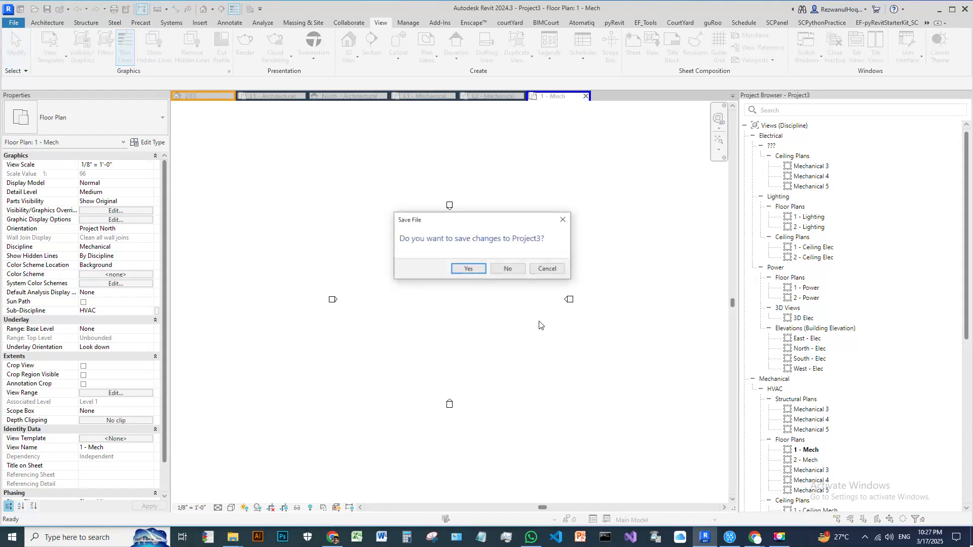
left_click(509, 269)
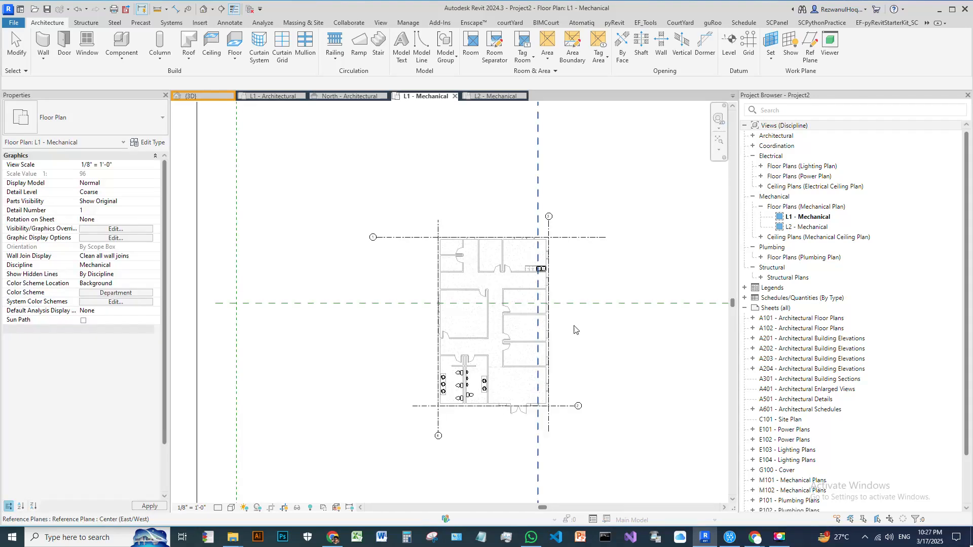
Step: Draw an L-shaped Rectangular Duct of type Mitered Elbows / Taps on the L1 - Mechanical plan, along the upper corridor and down the central passage
scroll(542, 364, "up", 2)
middle_click_drag(585, 297, 612, 347)
scroll(474, 263, "up", 2)
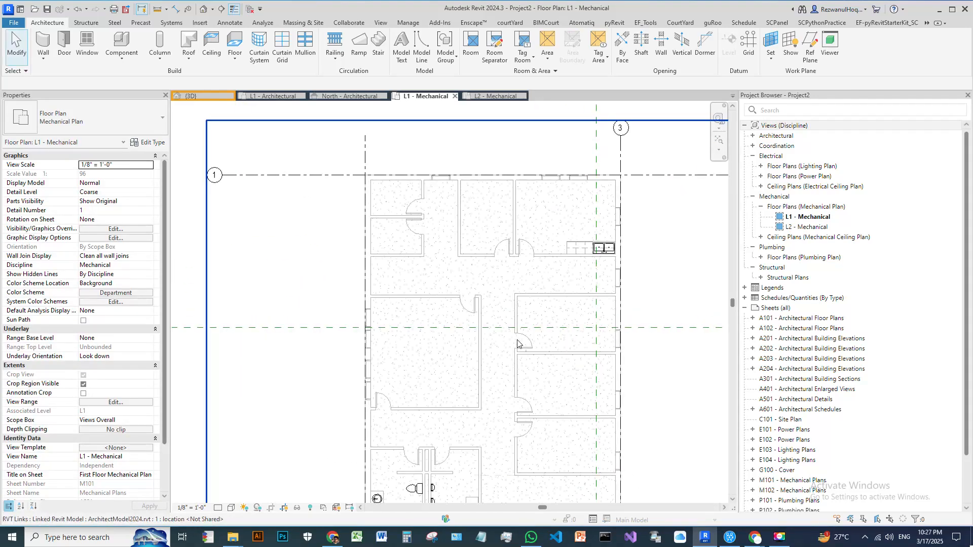
scroll(517, 345, "down", 2)
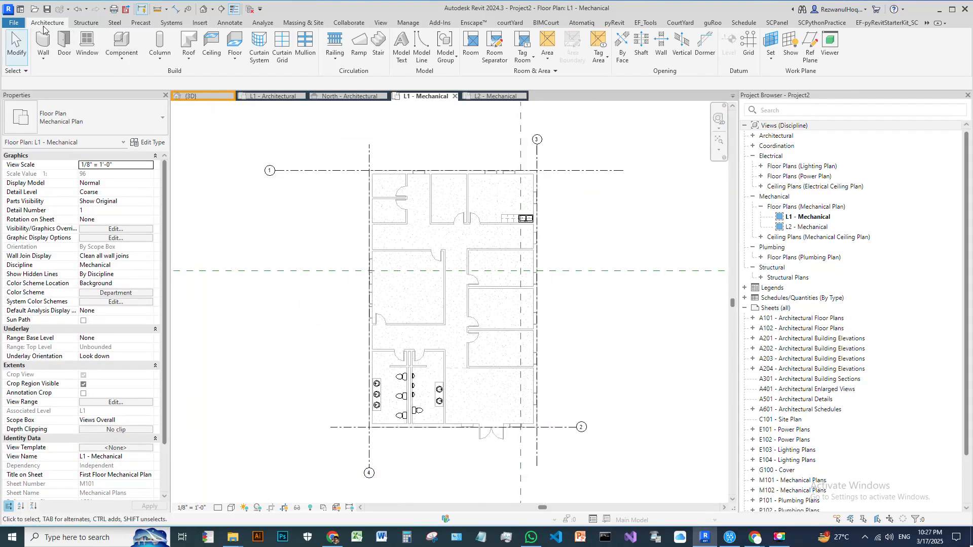
left_click(171, 23)
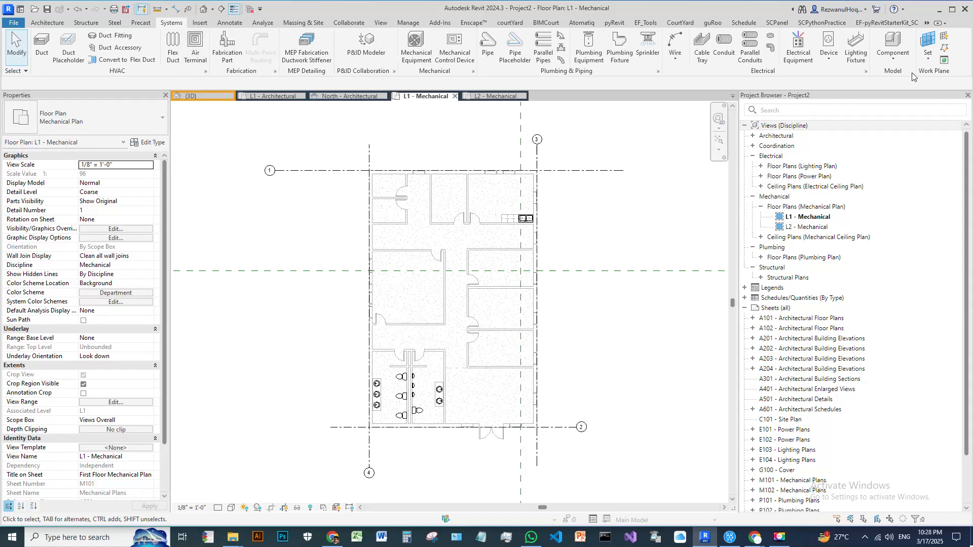
left_click(42, 50)
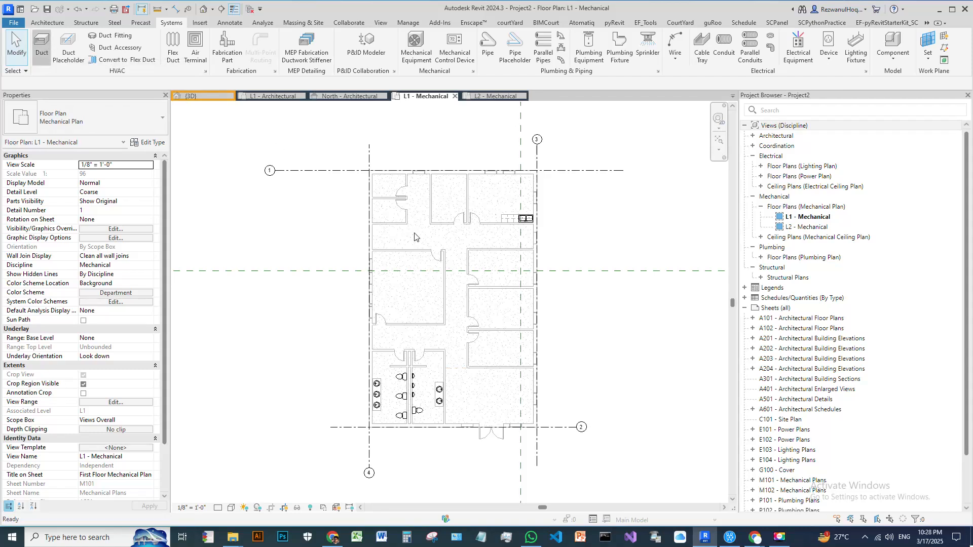
scroll(408, 253, "up", 3)
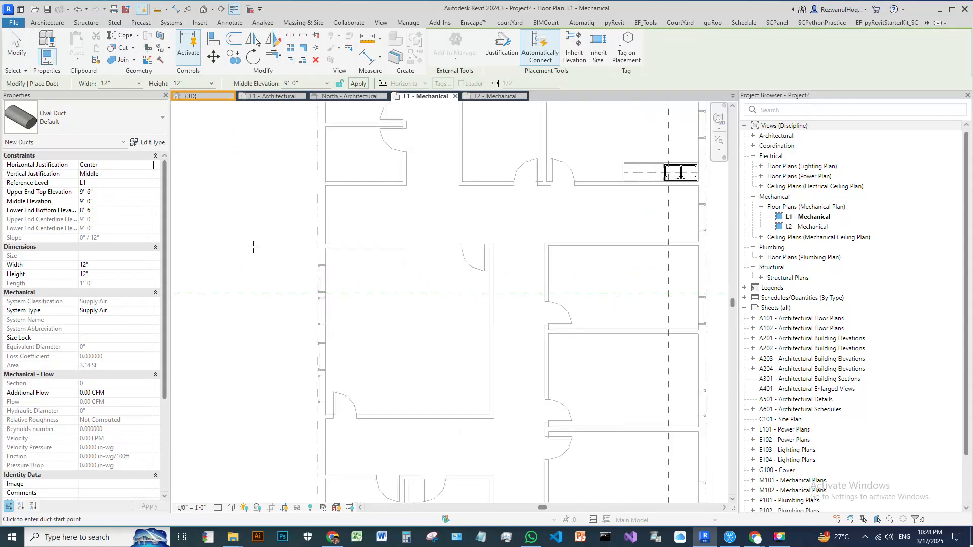
left_click(95, 119)
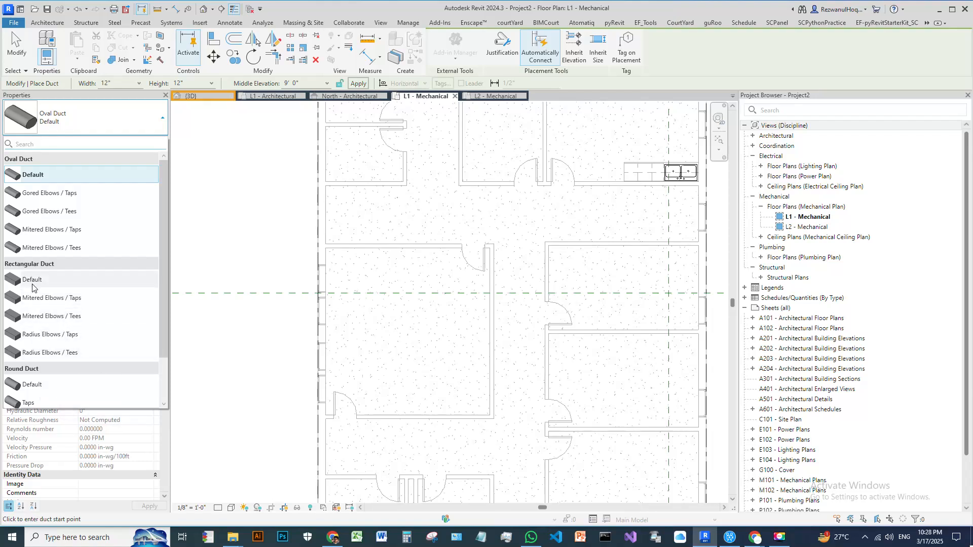
left_click(40, 298)
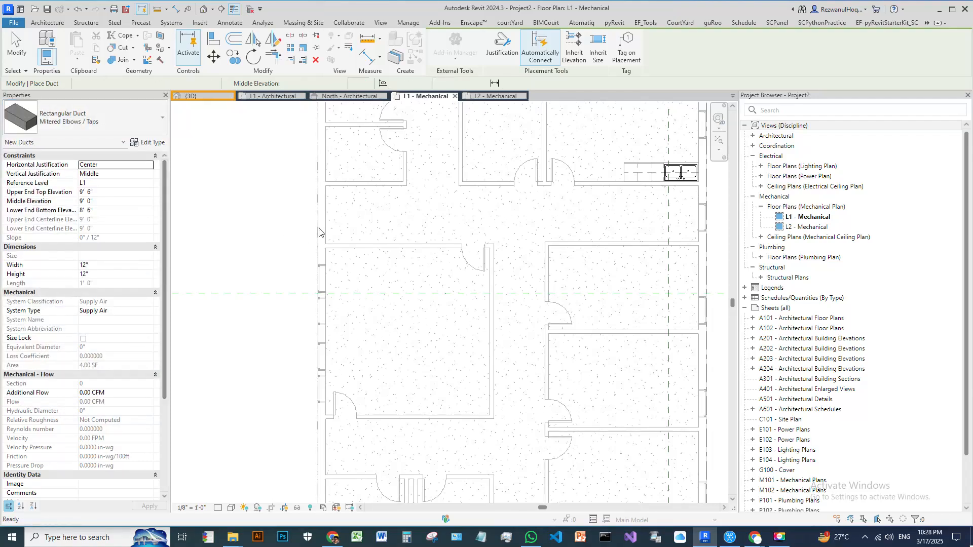
left_click(357, 206)
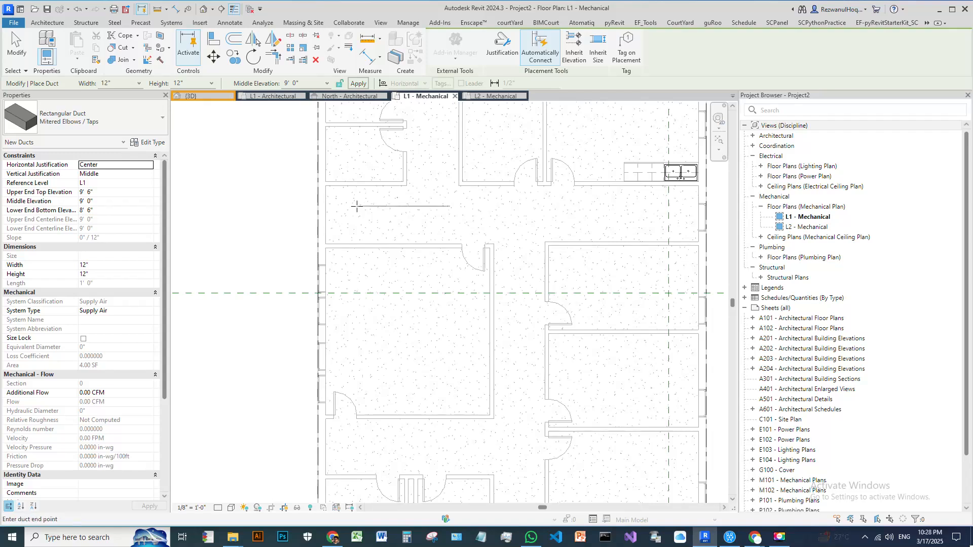
scroll(457, 198, "up", 2)
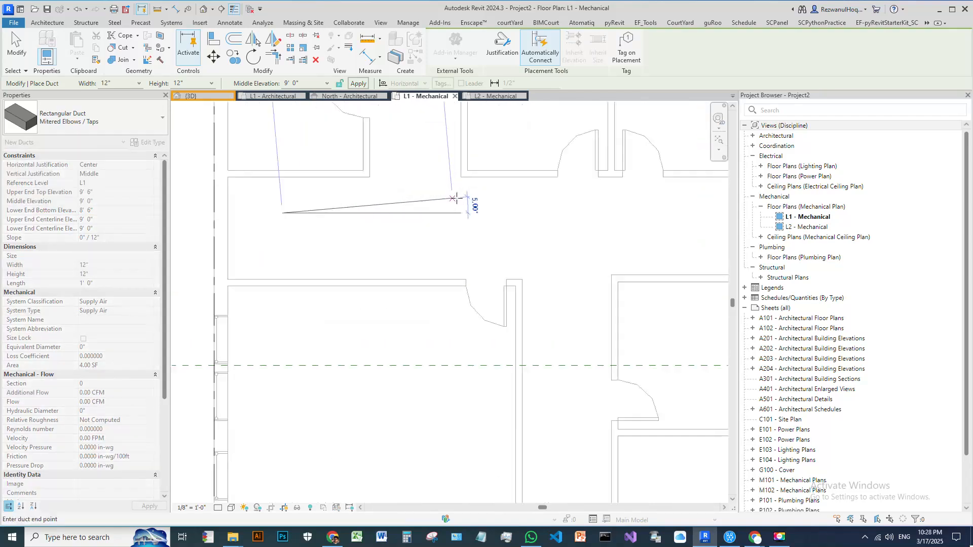
left_click(568, 213)
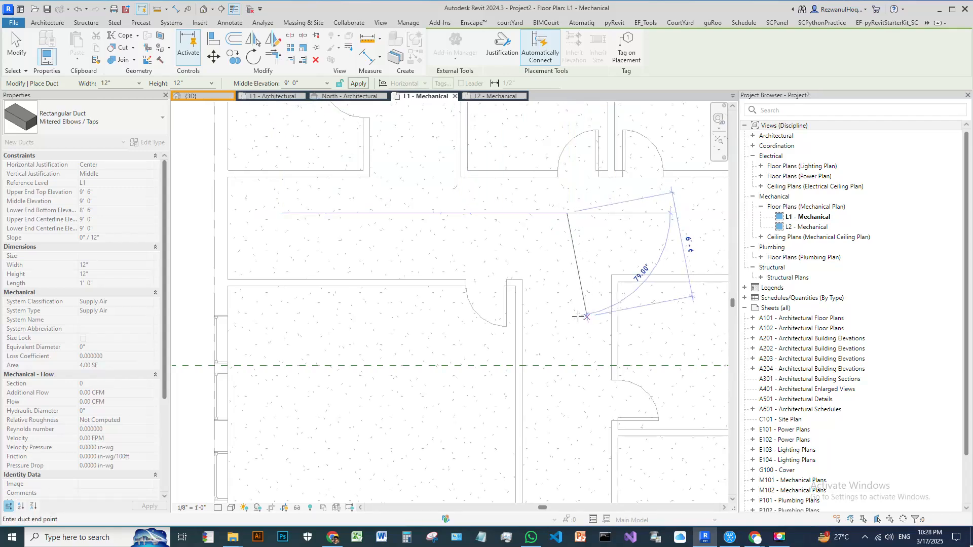
left_click(524, 337)
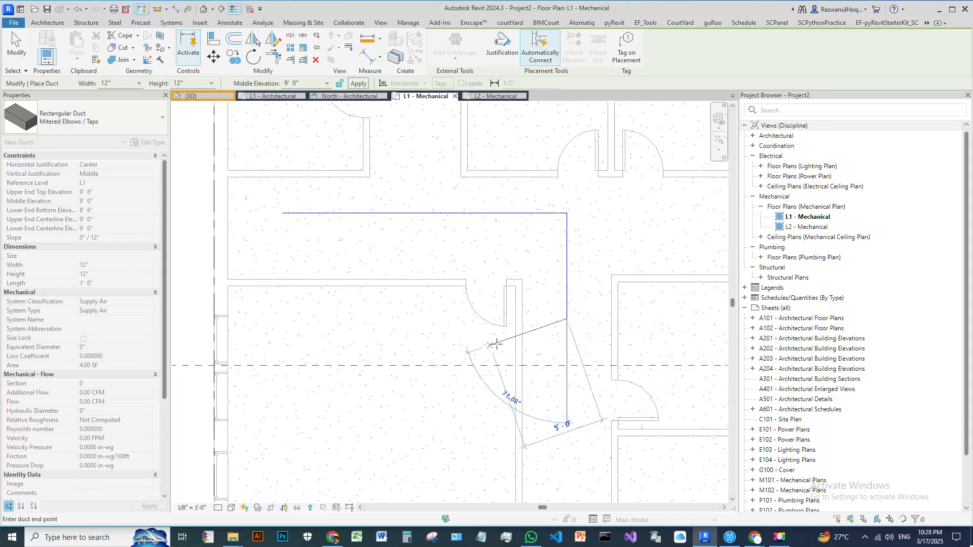
key("Escape")
key("Escape")
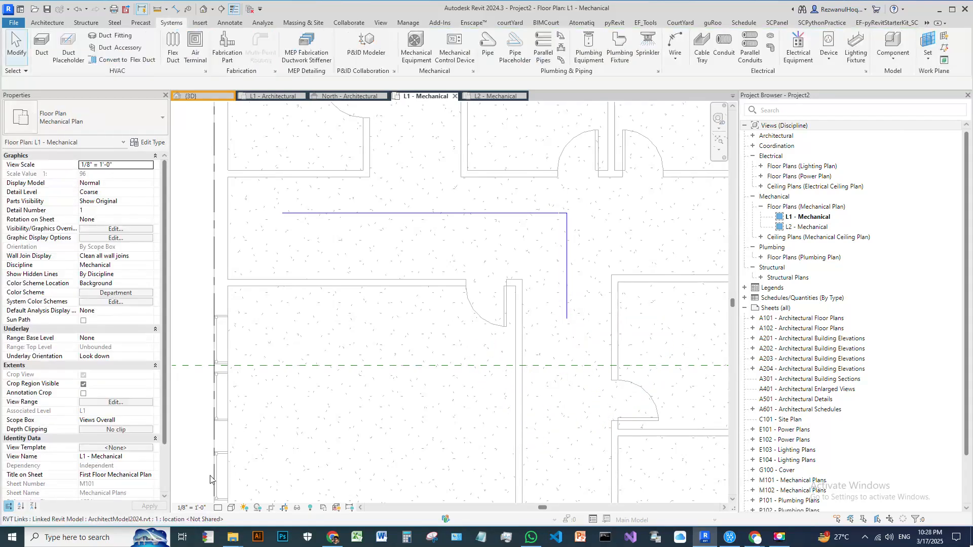
Step: Set the L1 - Mechanical plan's detail level to Fine
left_click(218, 508)
left_click(231, 497)
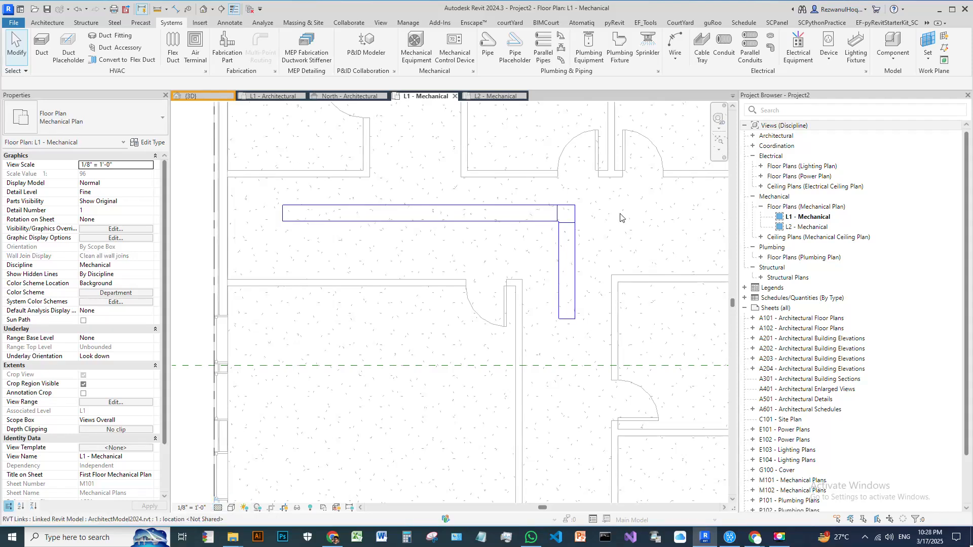
scroll(573, 223, "down", 2)
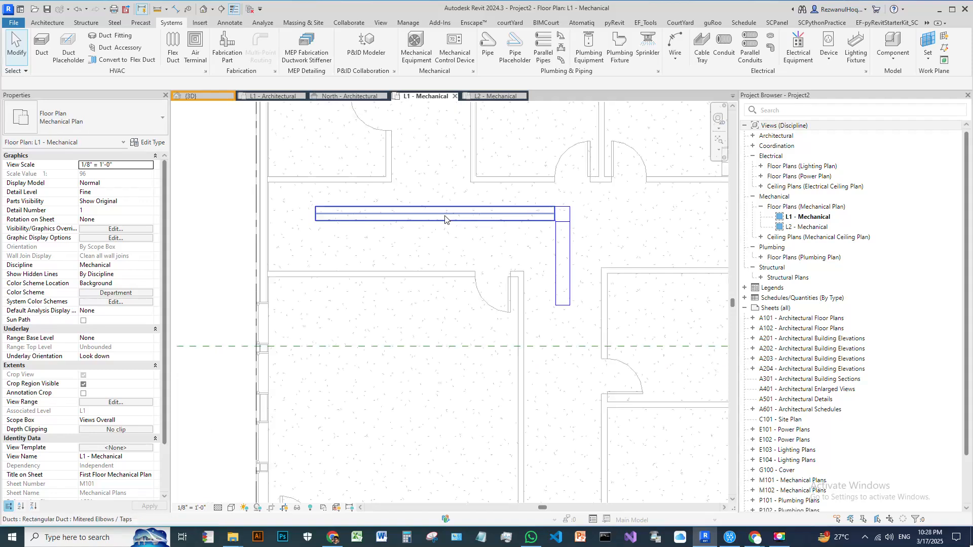
scroll(524, 217, "up", 2)
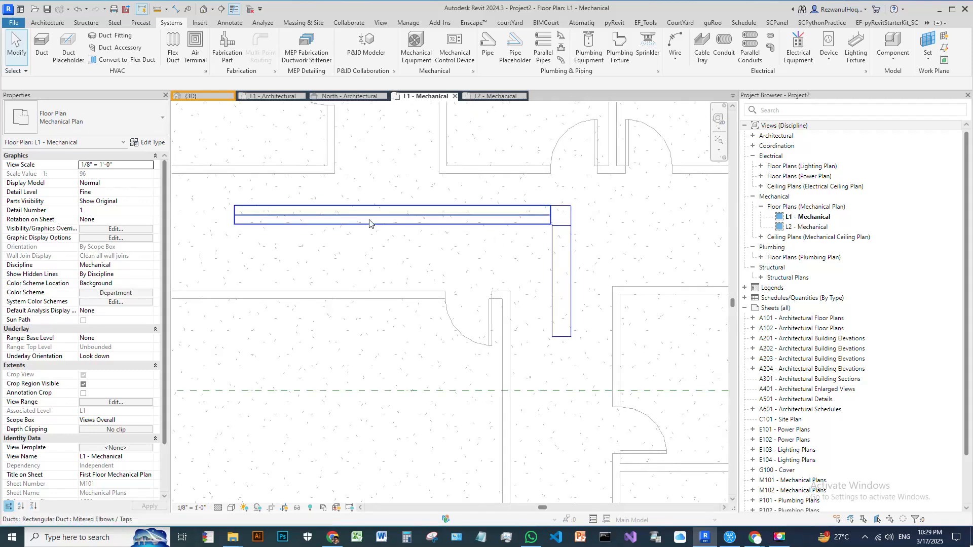
scroll(370, 223, "down", 2)
scroll(459, 247, "up", 1)
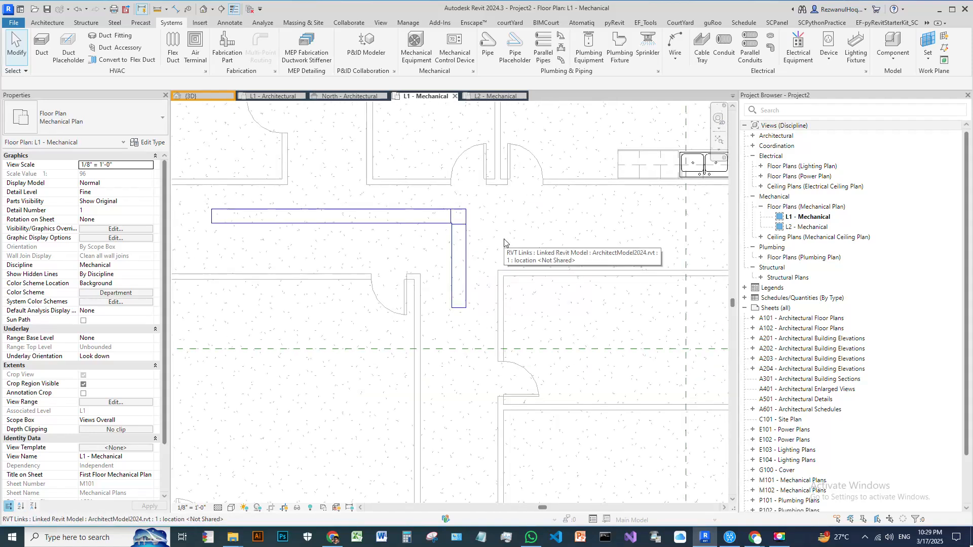
left_click(474, 239)
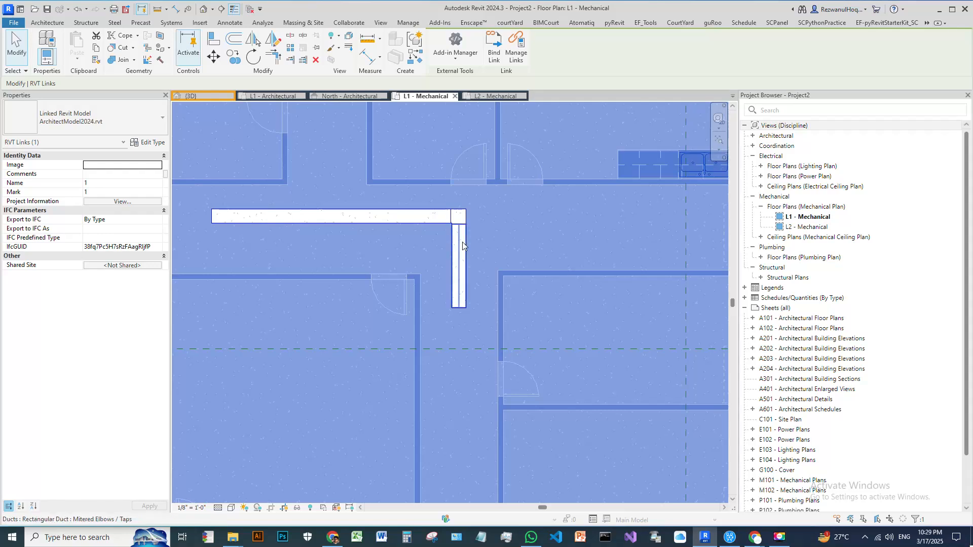
Step: Draw a 12" x 12" rectangular duct at 9' 0" middle elevation in the corridor's east part, about 7' eastward with a short turn south
left_click(463, 242)
key("d")
key("t")
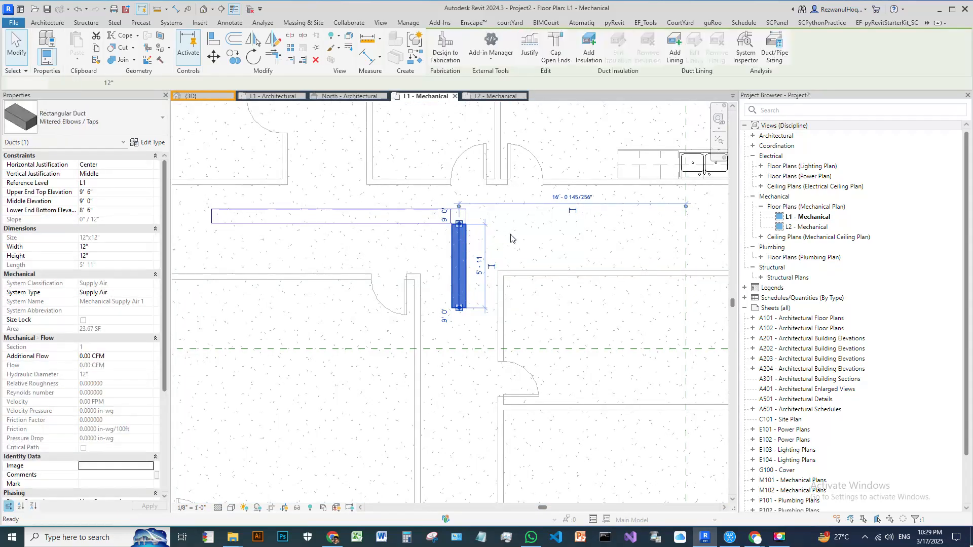
middle_click_drag(518, 238, 428, 251)
left_click(403, 234)
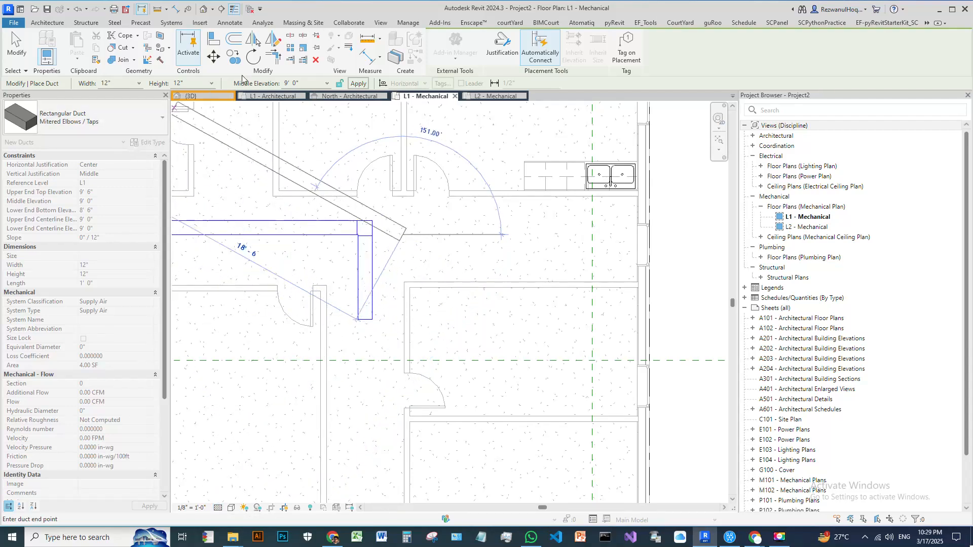
left_click(211, 84)
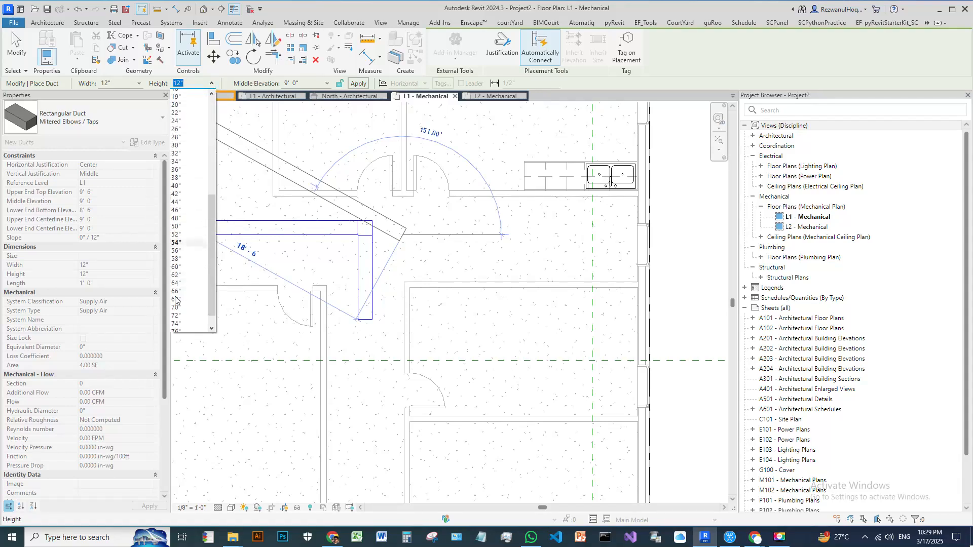
scroll(177, 157, "up", 3)
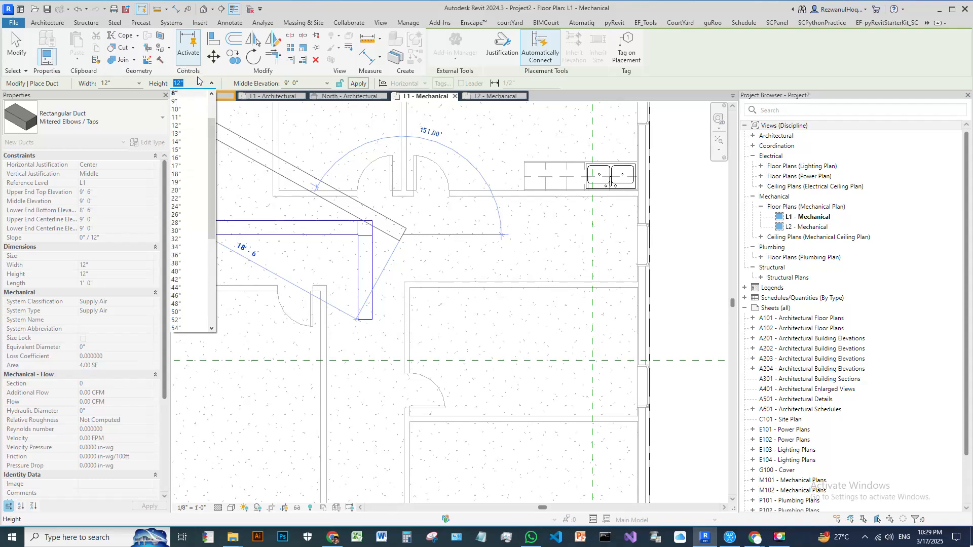
left_click(197, 83)
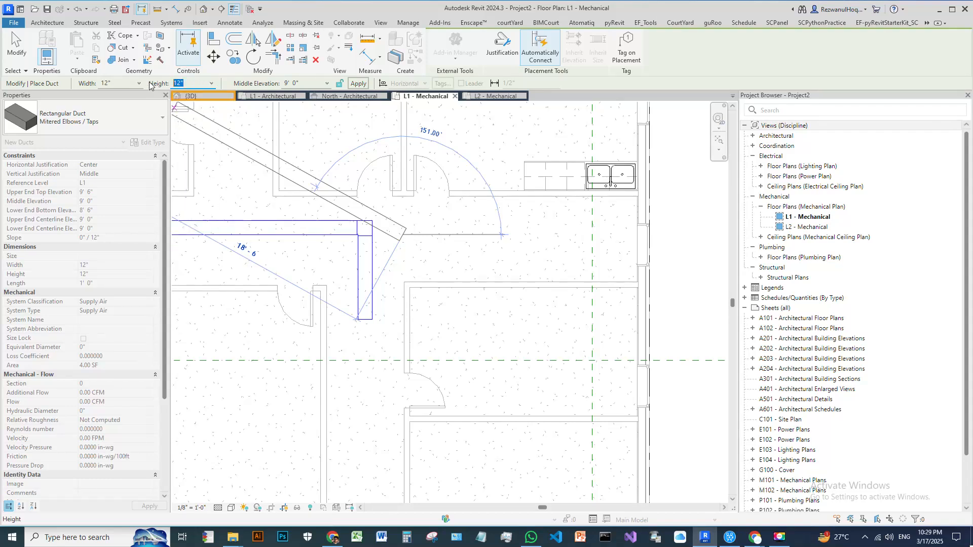
left_click(134, 87)
left_click(308, 85)
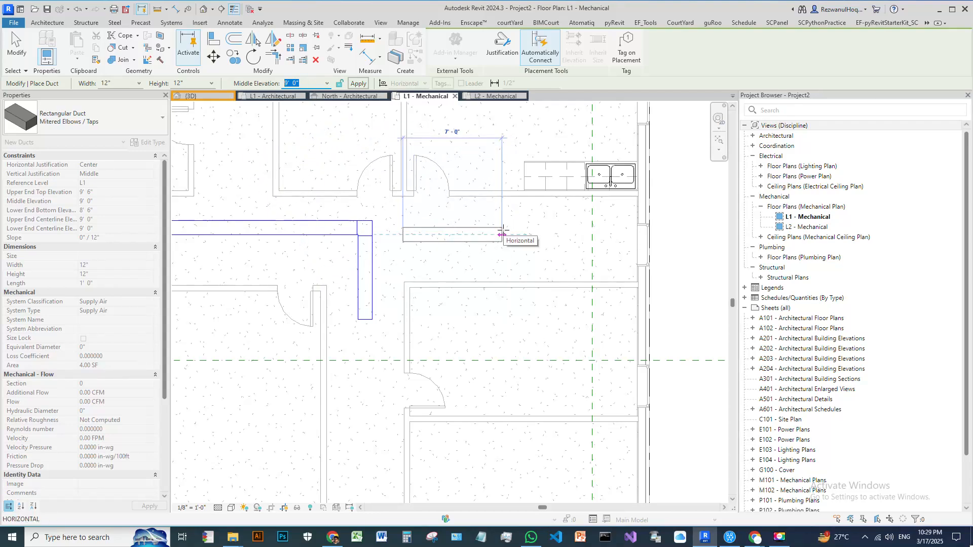
left_click(503, 233)
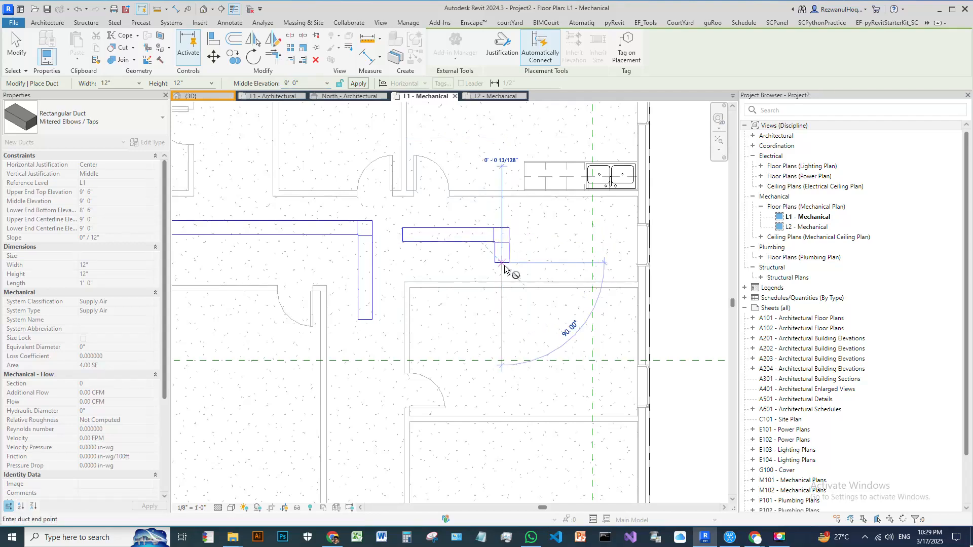
Step: Set the middle elevation to 5' 0" and continue the new duct straight south across the wall into the room
scroll(497, 264, "up", 3)
left_click_drag(304, 83, 258, 84)
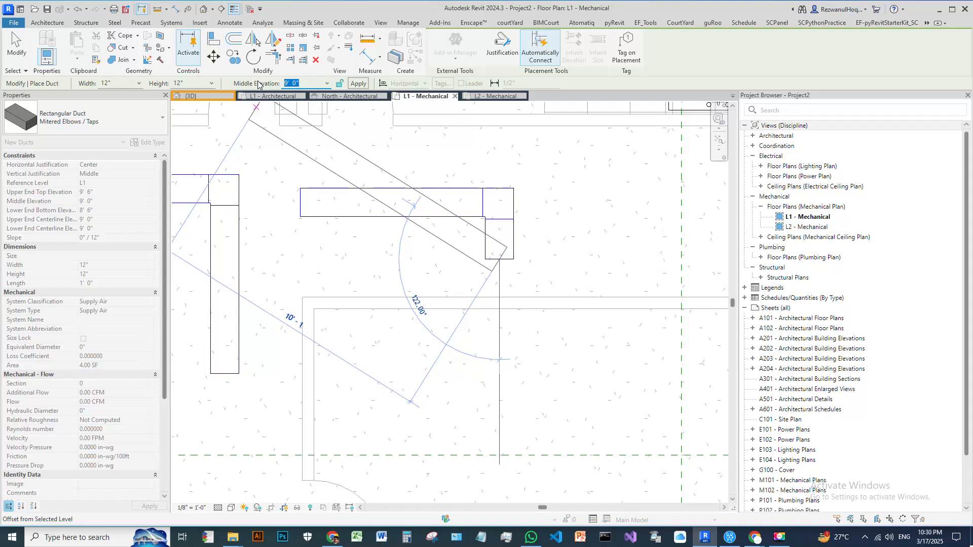
type("5")
key("Return")
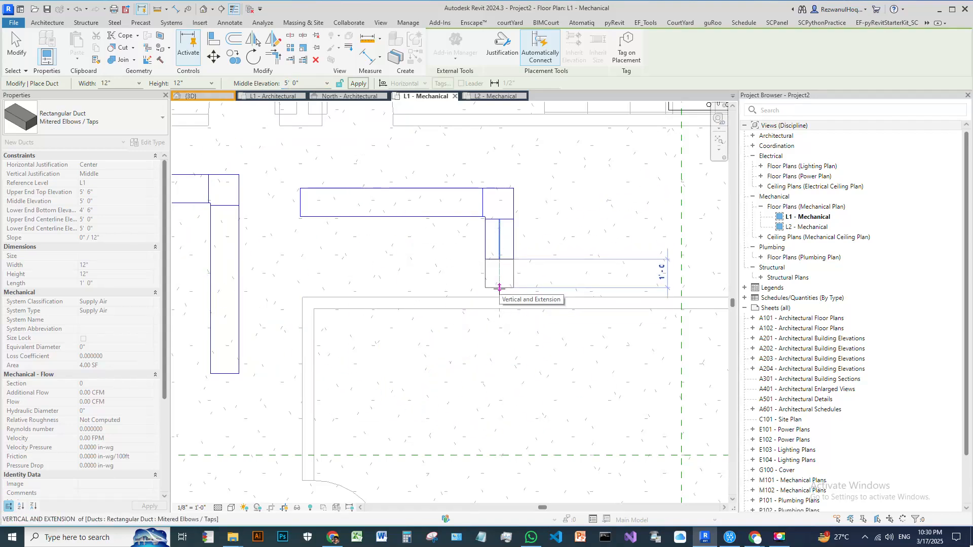
left_click(499, 364)
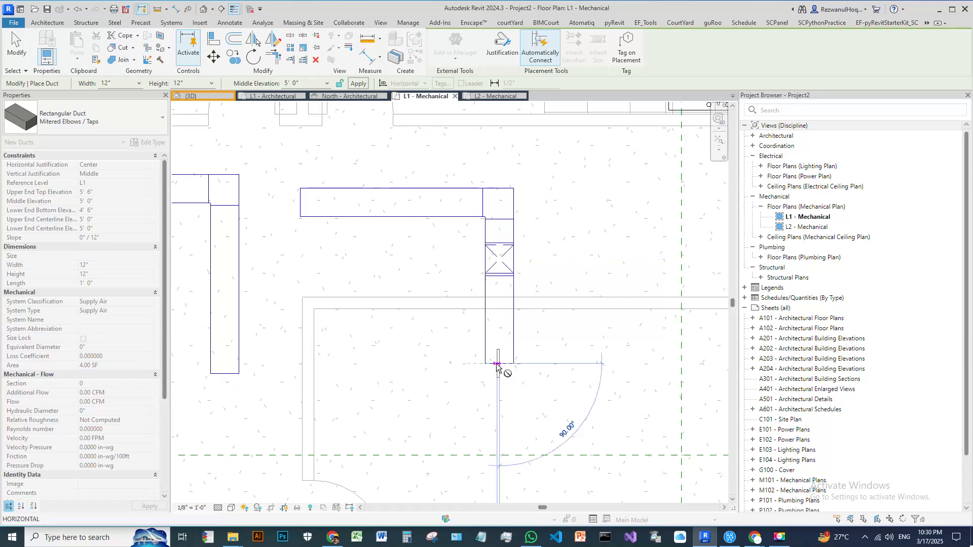
scroll(567, 339, "down", 1)
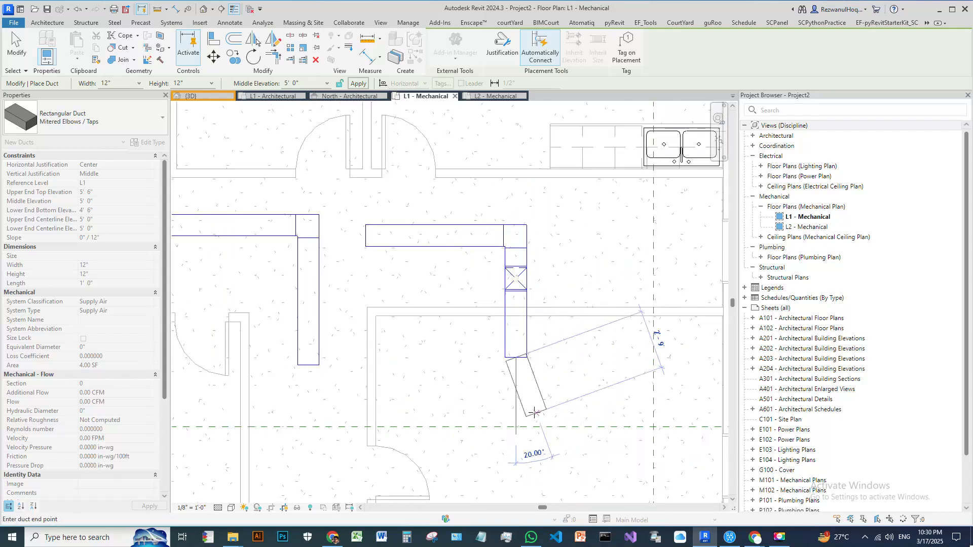
key("Escape")
key("Escape")
scroll(530, 409, "up", 1)
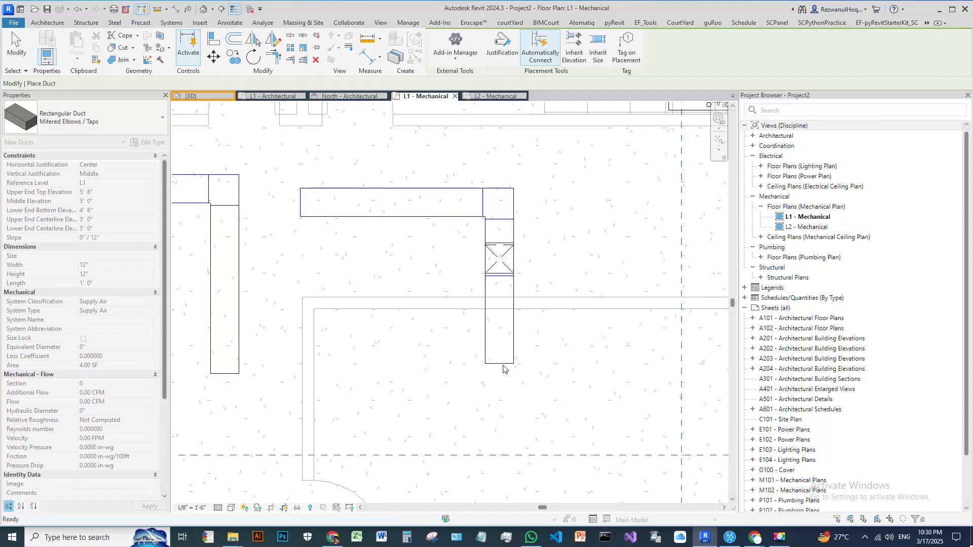
key("Escape")
Step: Open the default 3D view of the building and set its visual style to Wireframe
scroll(502, 391, "down", 3)
left_click(204, 12)
middle_click_drag(567, 362, 594, 357, "shift")
scroll(424, 343, "up", 3)
left_click(424, 341)
scroll(481, 355, "up", 3)
middle_click_drag(490, 362, 619, 353, "shift")
key("Escape")
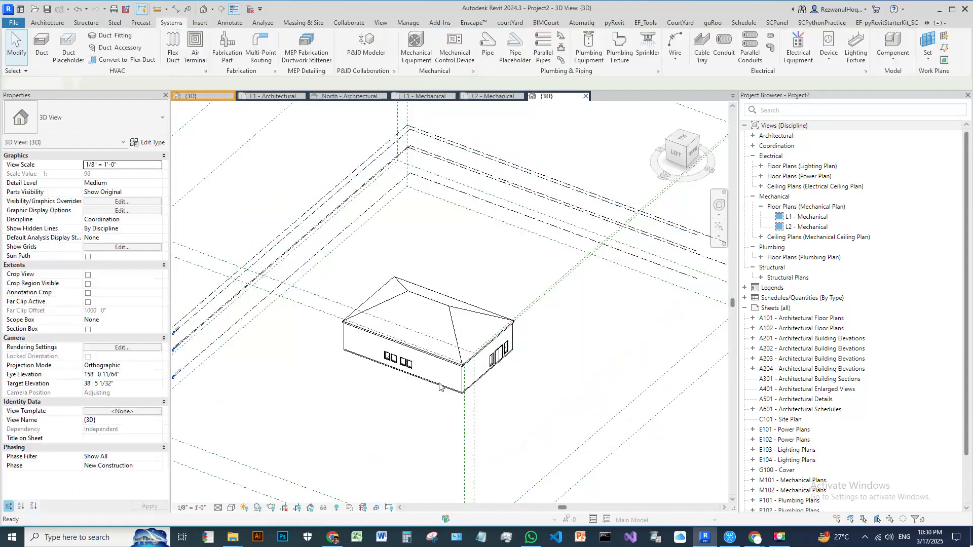
scroll(418, 327, "up", 3)
left_click(231, 508)
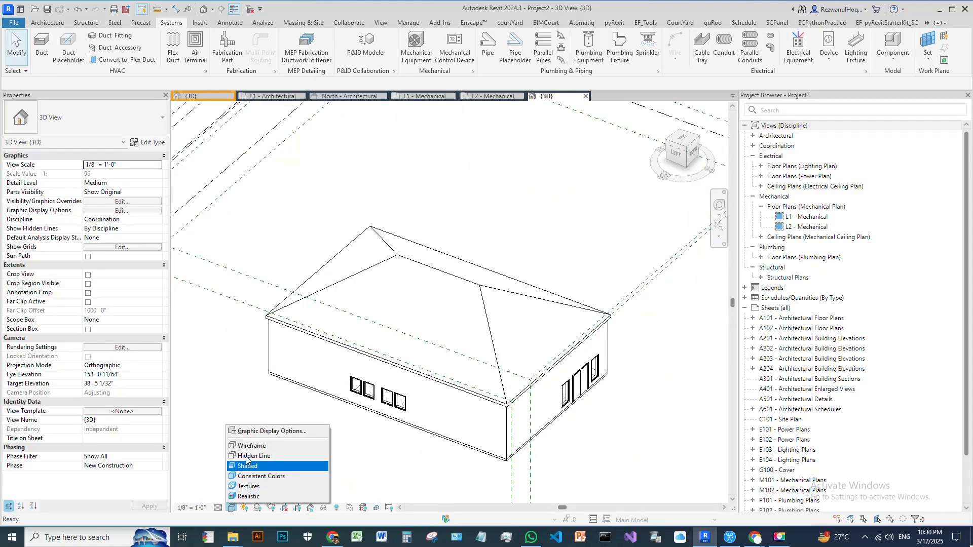
left_click(253, 442)
Step: Examine the new duct run and its vertical drop between the two elevations in the wireframe 3D view
scroll(419, 319, "up", 8)
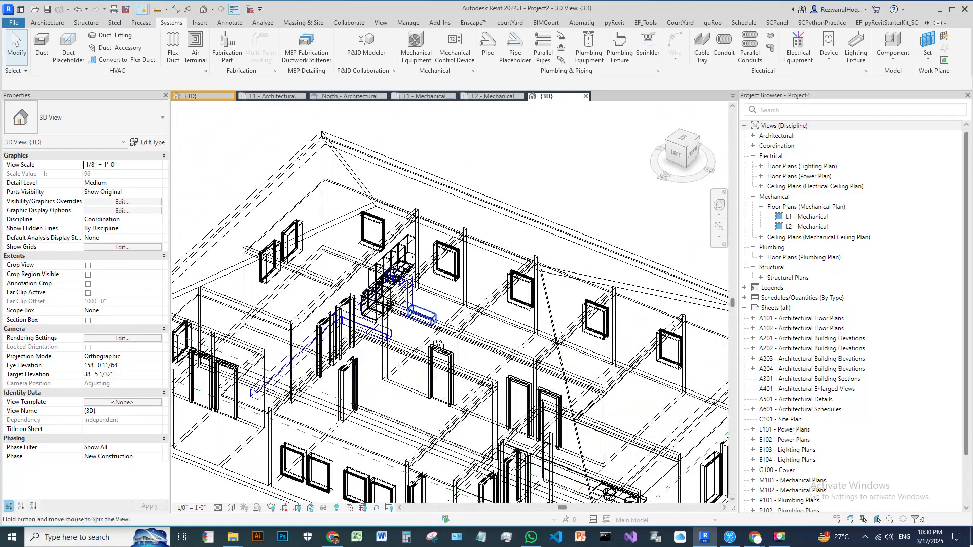
middle_click_drag(494, 208, 463, 279)
scroll(524, 272, "up", 4)
middle_click_drag(532, 266, 437, 338, "shift")
scroll(534, 372, "up", 3)
middle_click_drag(534, 371, 532, 287, "shift")
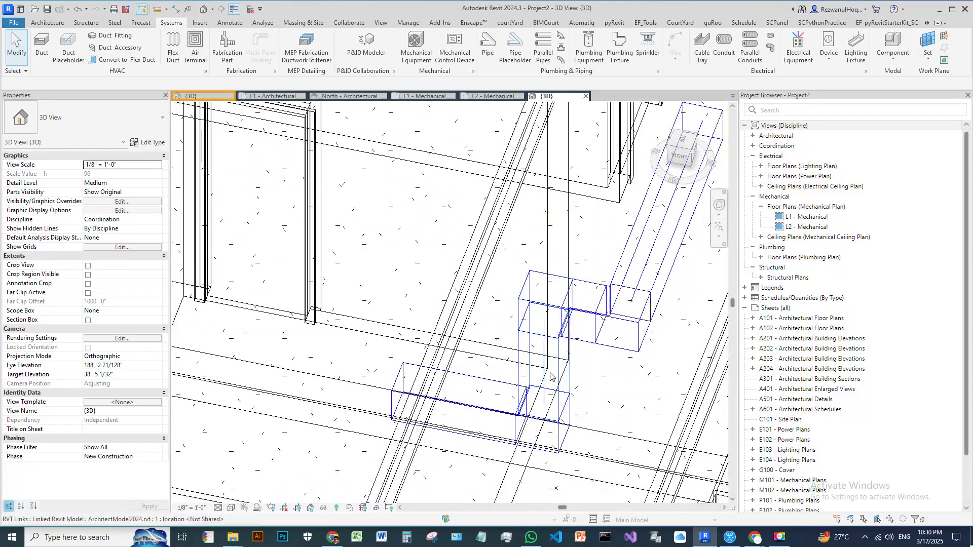
scroll(511, 349, "down", 5)
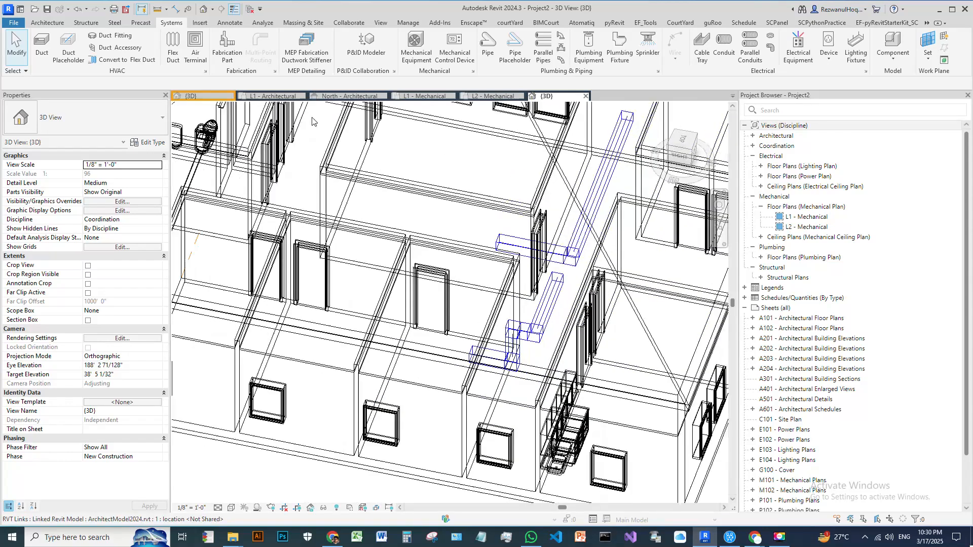
Step: Close the L1 - Architectural, North - Architectural and L2 - Mechanical views and return to the L1 - Mechanical plan
left_click(276, 96)
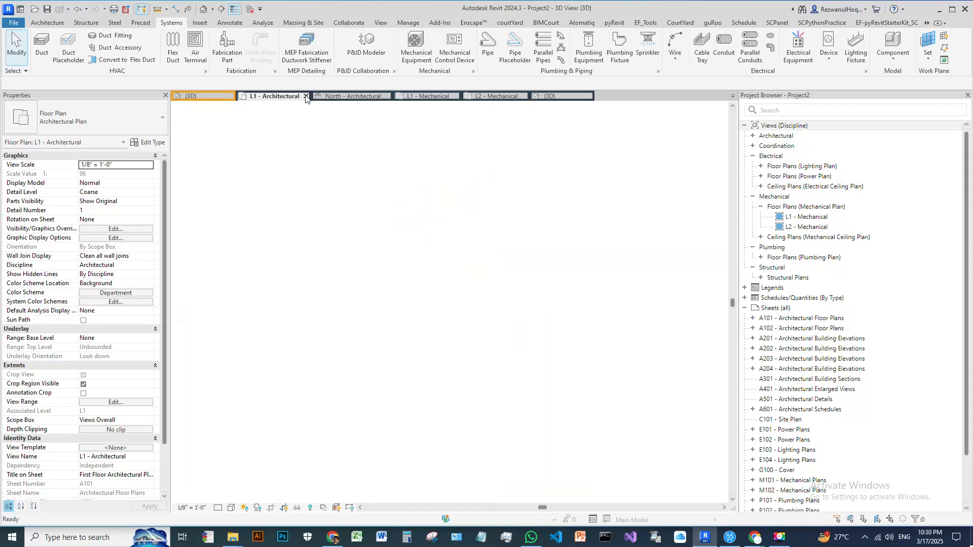
left_click(306, 97)
left_click(311, 97)
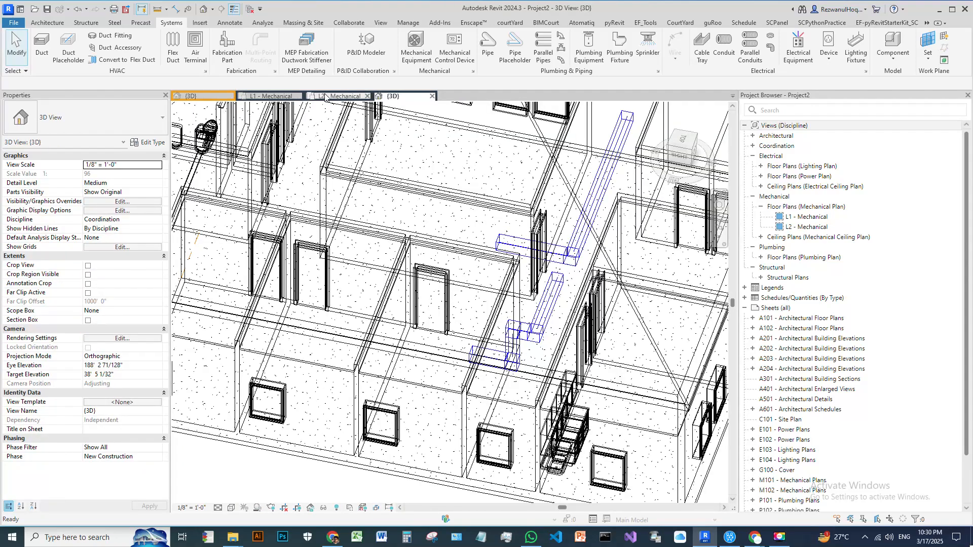
left_click(367, 96)
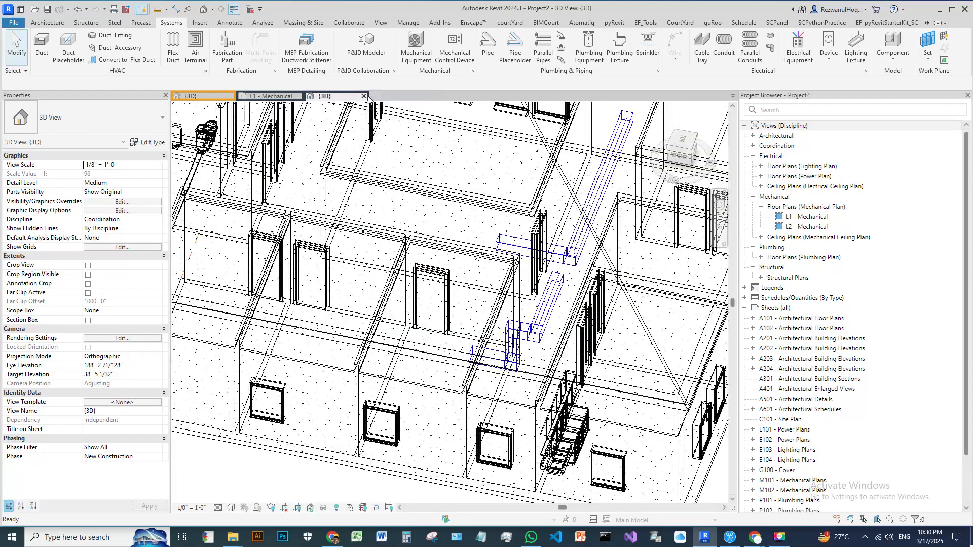
left_click(276, 96)
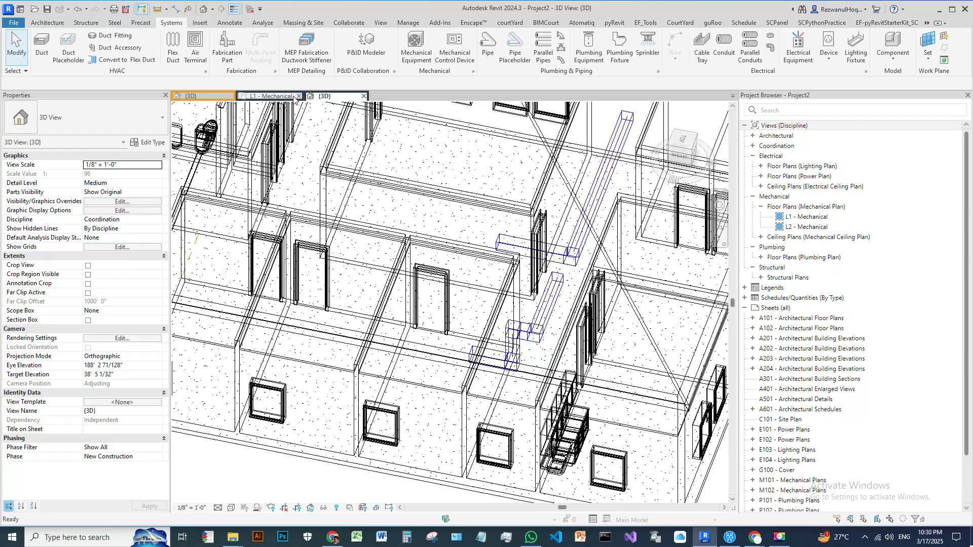
scroll(522, 274, "up", 4)
scroll(522, 274, "down", 5)
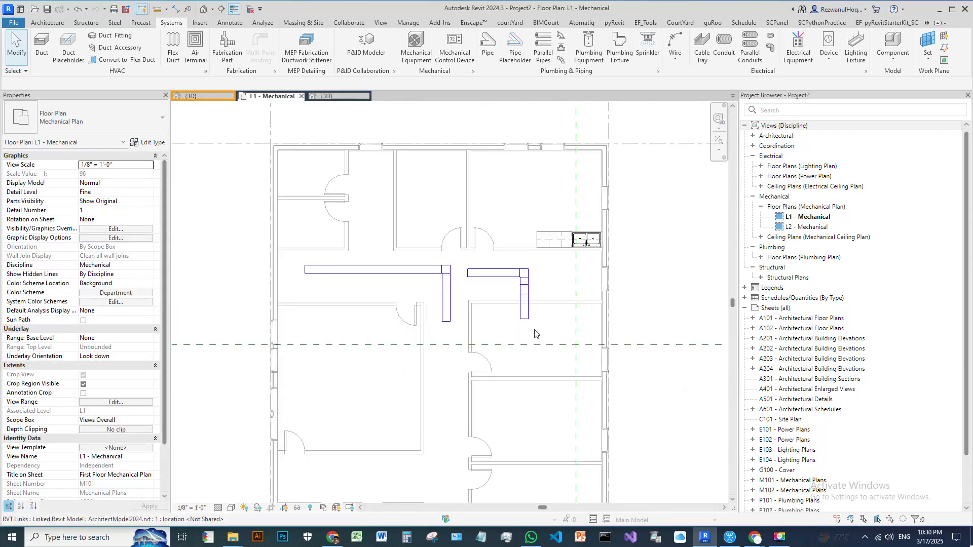
Step: Draw a north-south building section line through the eastern duct run, from above grid 1 to below grid 2, looking east
left_click(222, 9)
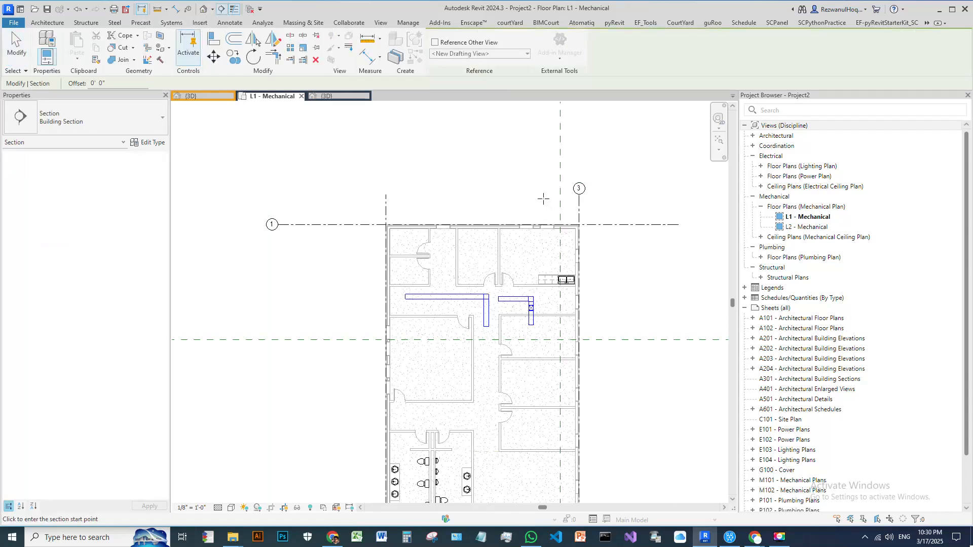
left_click(543, 198)
middle_click_drag(553, 458, 564, 434)
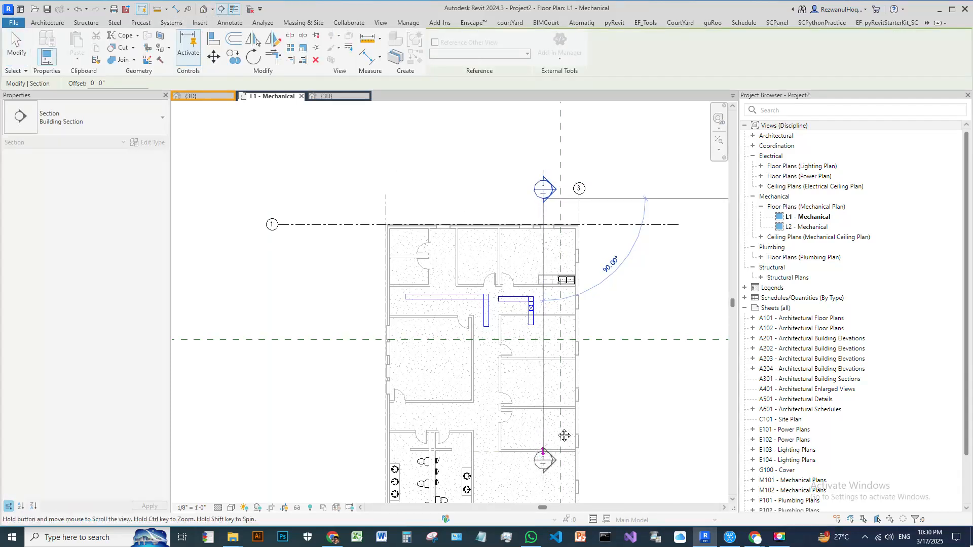
key("Escape")
left_click(529, 180)
middle_click_drag(516, 490, 557, 345)
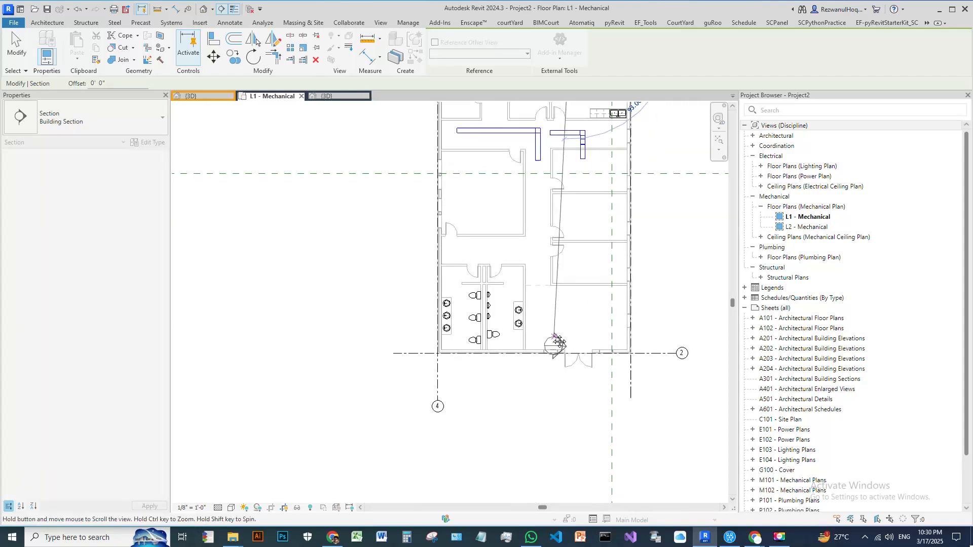
left_click(571, 420)
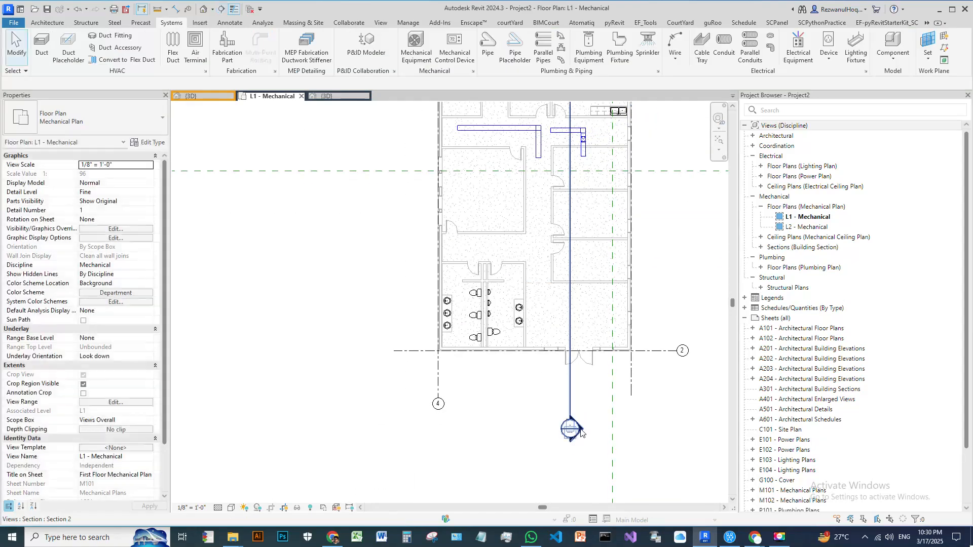
key("Escape")
Step: Open the new building section's view from its section head south of grid 2, framing the duct's drop
left_click(584, 436)
left_click(581, 431)
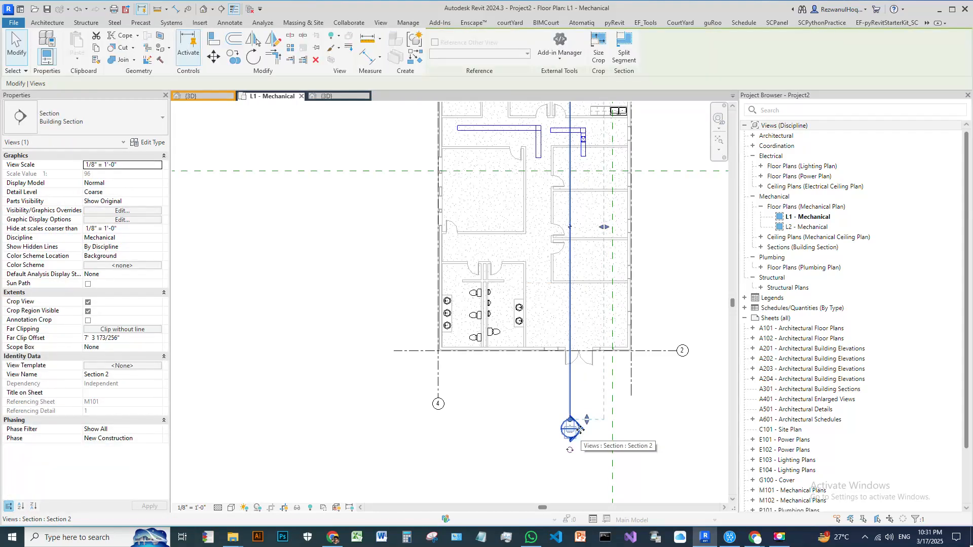
left_click(579, 433)
left_click(577, 427)
left_click(586, 438)
scroll(587, 437, "up", 2)
left_click(578, 422)
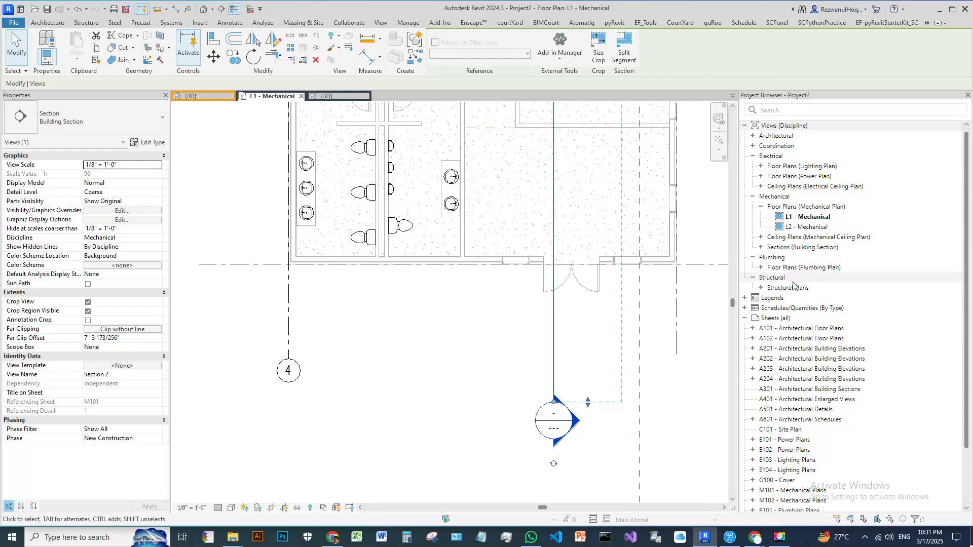
left_click(686, 422)
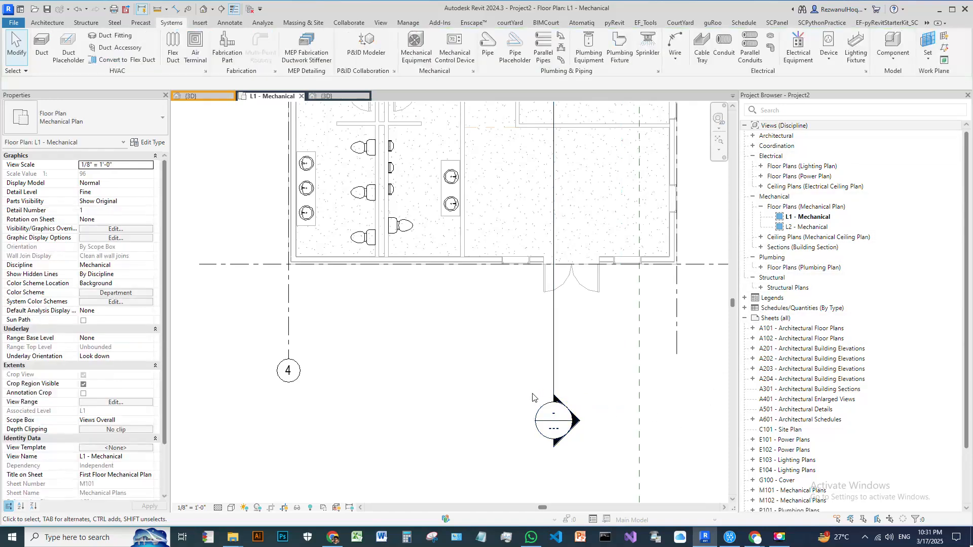
left_click(573, 425)
right_click(573, 425)
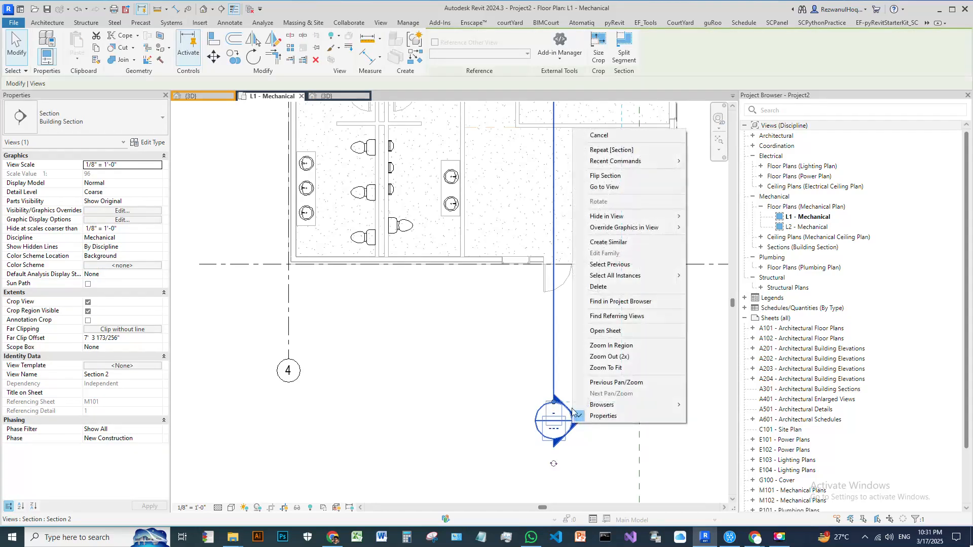
left_click(603, 187)
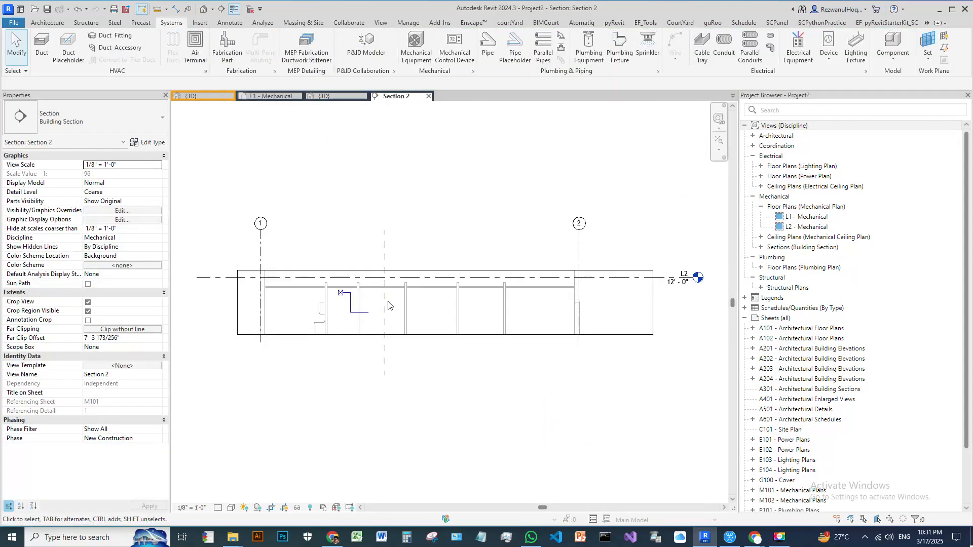
scroll(388, 304, "up", 3)
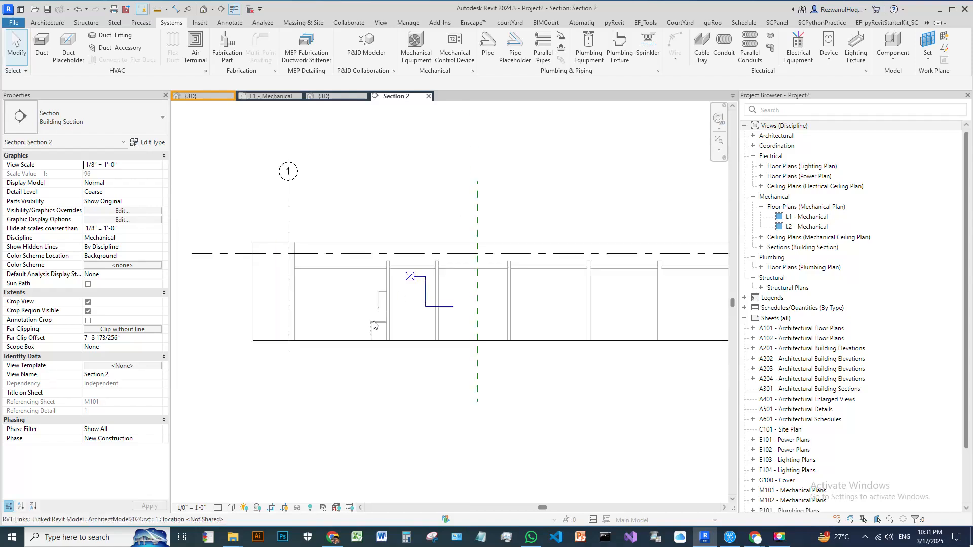
Step: Set the building section's detail level to Fine and return to the L1 - Mechanical plan
left_click(219, 508)
left_click(232, 496)
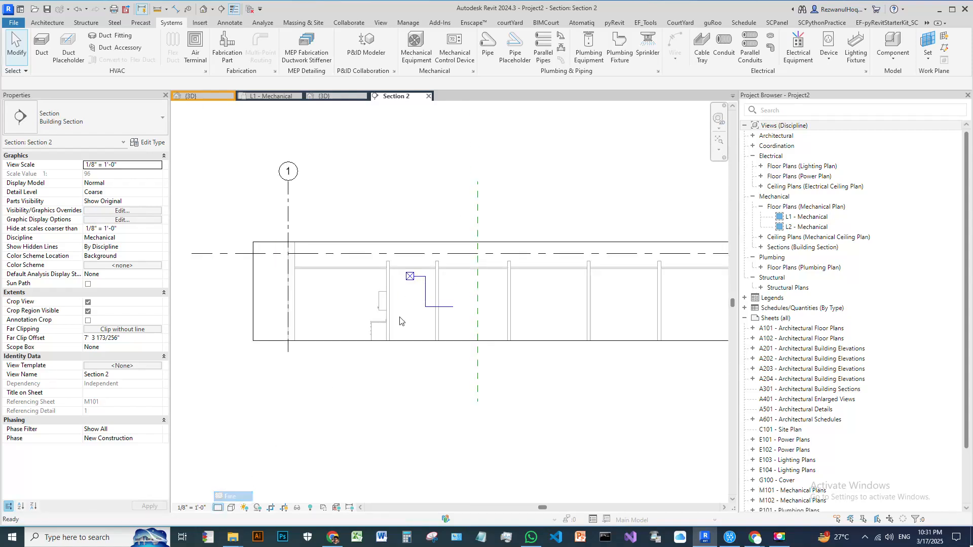
scroll(445, 293, "up", 1)
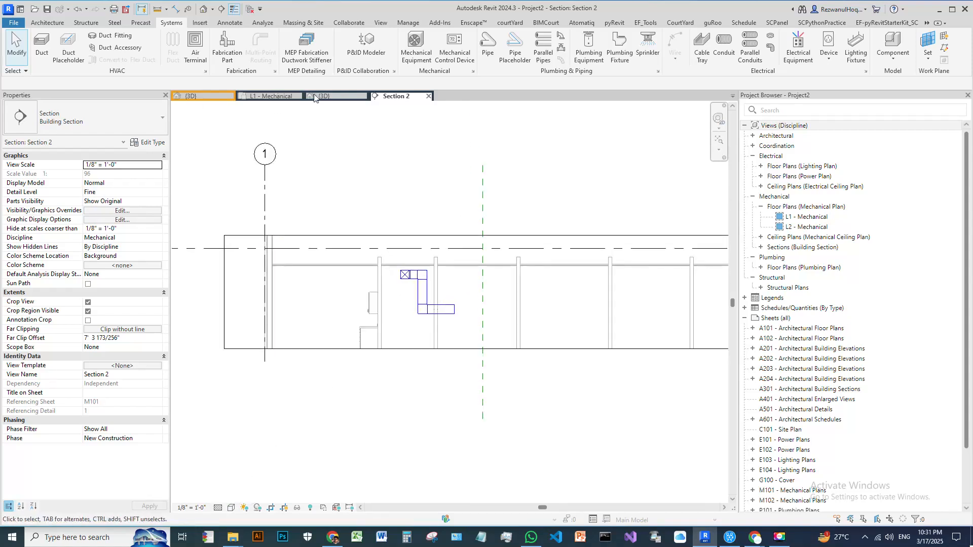
left_click(276, 96)
scroll(438, 337, "down", 3)
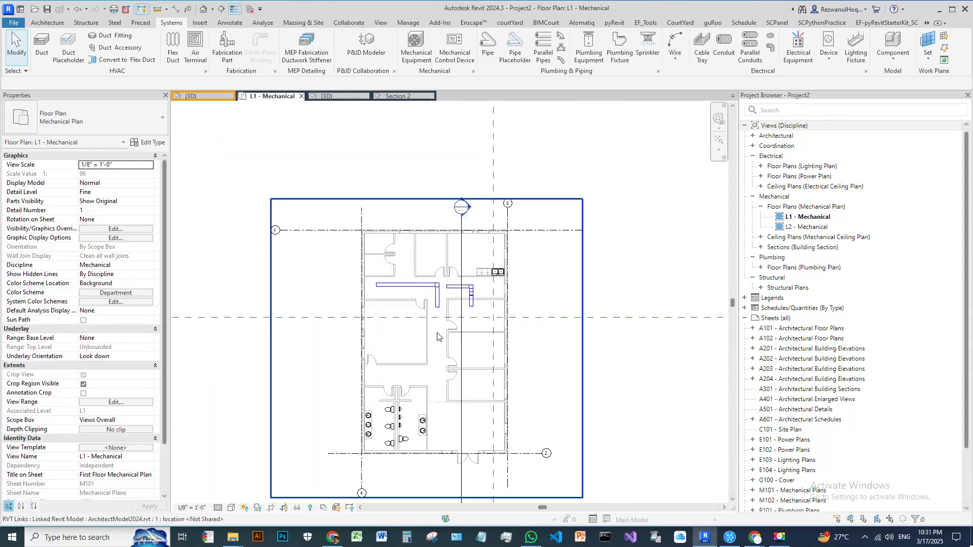
Step: Try branching a matching 12" x 12" duct southward off the western run's long horizontal duct, and undo it
scroll(408, 283, "up", 3)
left_click(387, 302)
scroll(387, 303, "up", 3)
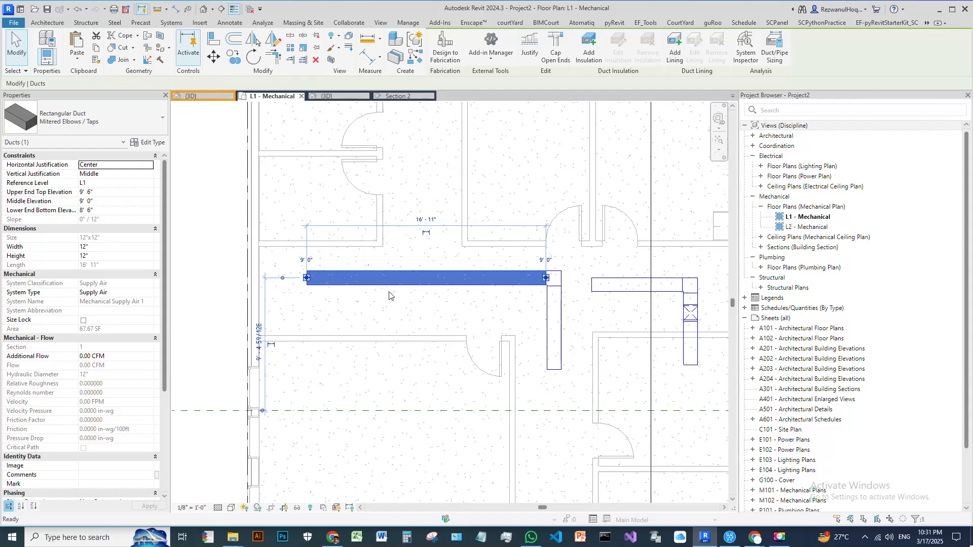
key("c")
key("s")
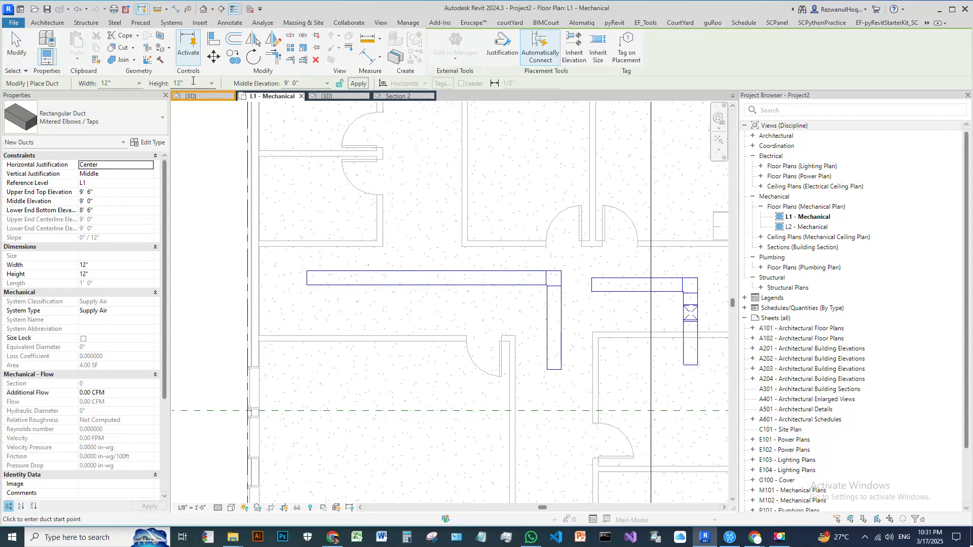
left_click(398, 281)
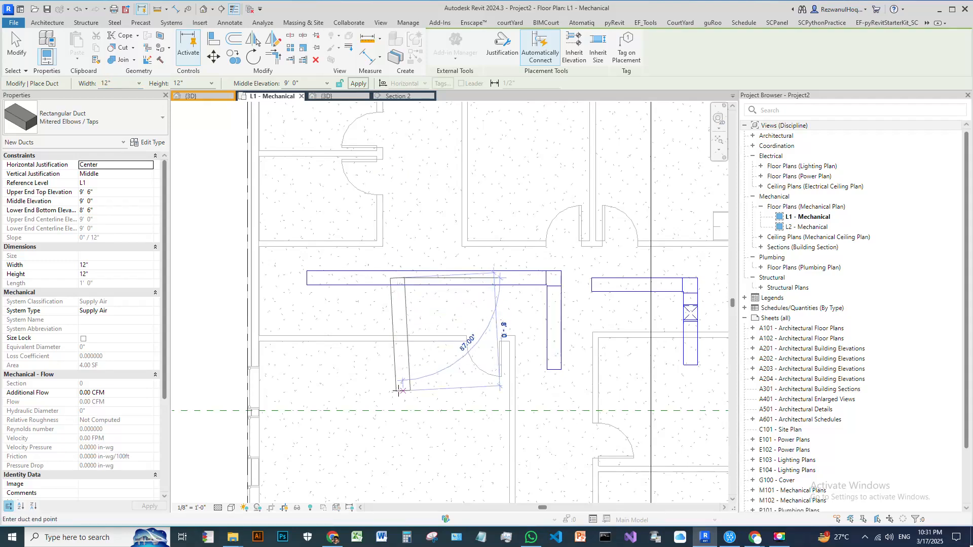
left_click(397, 390)
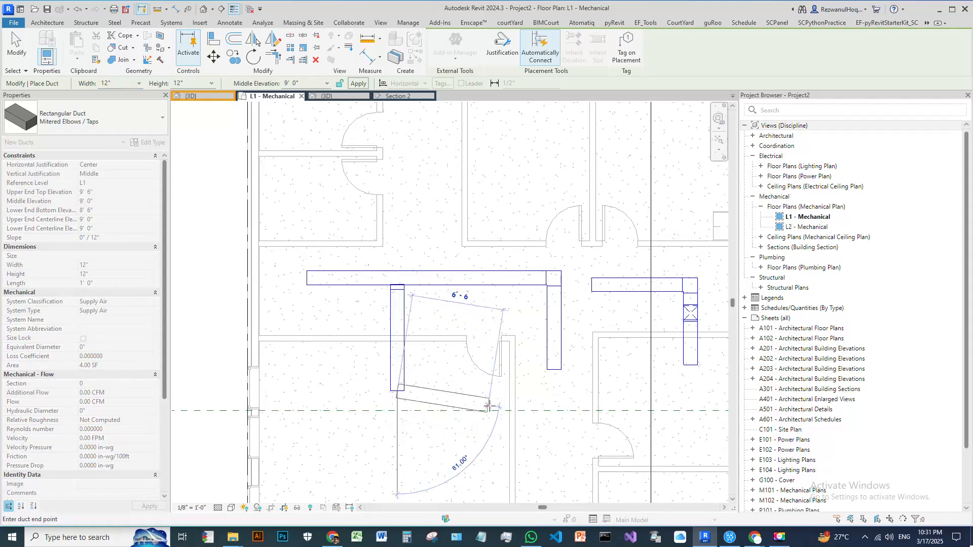
key("Escape")
scroll(404, 292, "up", 4)
key("Escape")
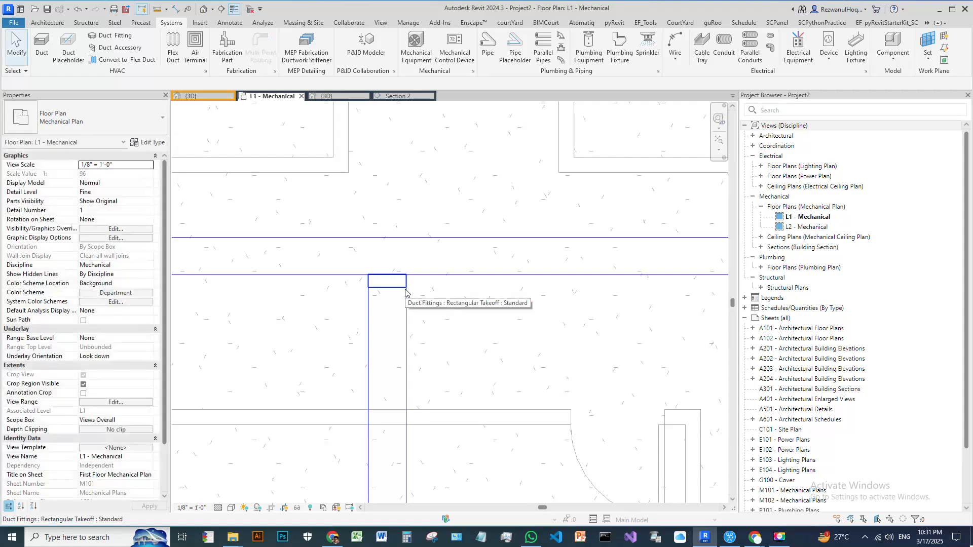
key("ctrl+z")
Step: Draw a matching 12" x 12" duct branch at 9' 0", about 7' 1" straight south from the long horizontal duct's centerline
scroll(406, 292, "down", 4)
left_click(393, 275)
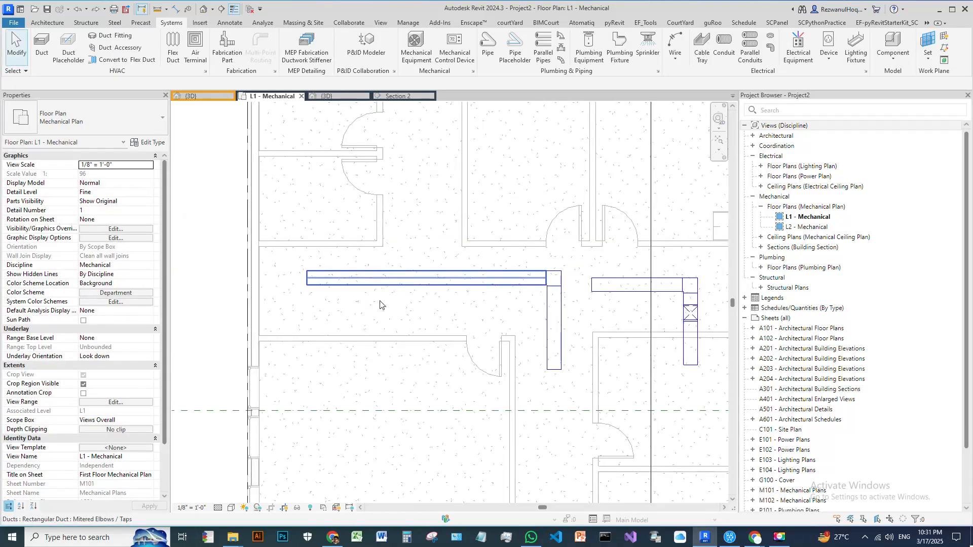
scroll(382, 303, "up", 2)
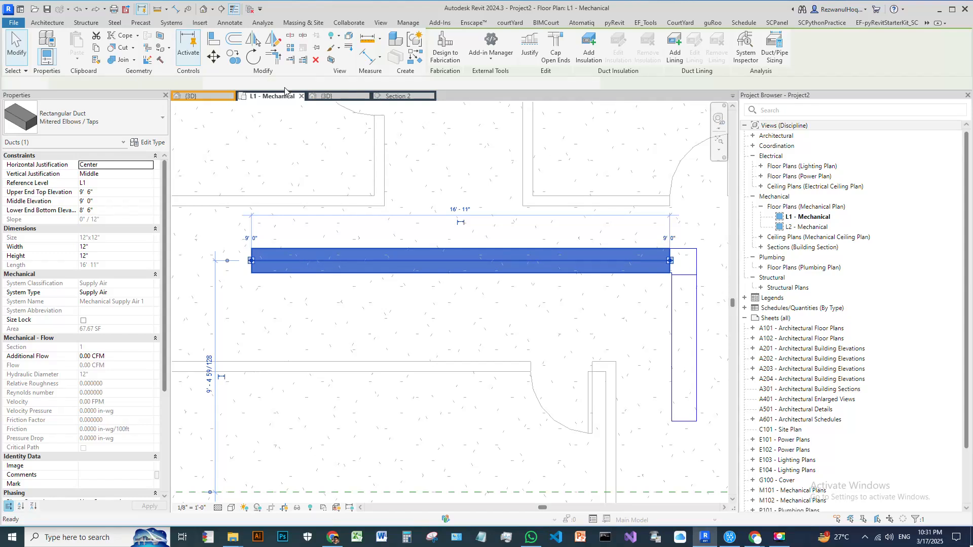
key("c")
key("s")
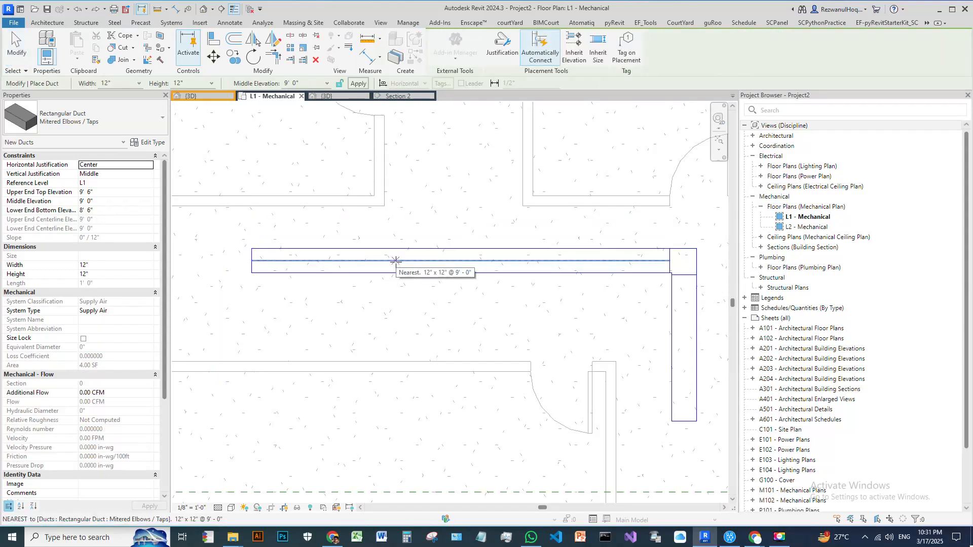
left_click(395, 261)
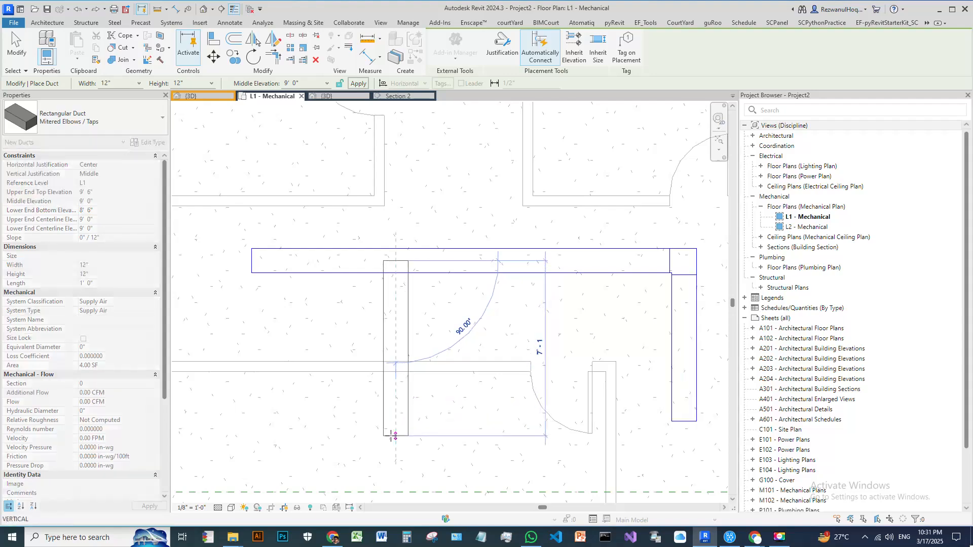
left_click(395, 436)
key("Escape")
key("Escape")
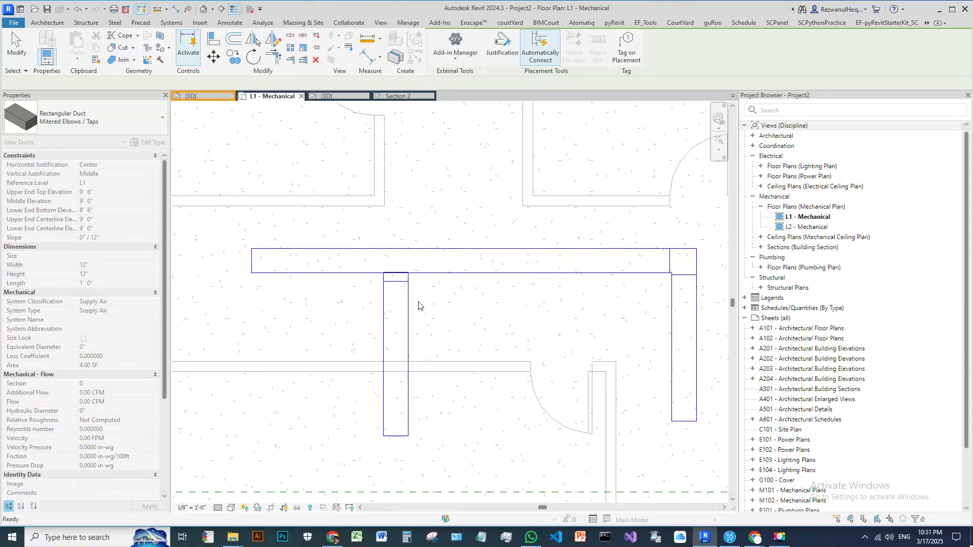
Step: Examine the new branch's connection to the main duct in the wireframe 3D view and look at Section 2
left_click(336, 96)
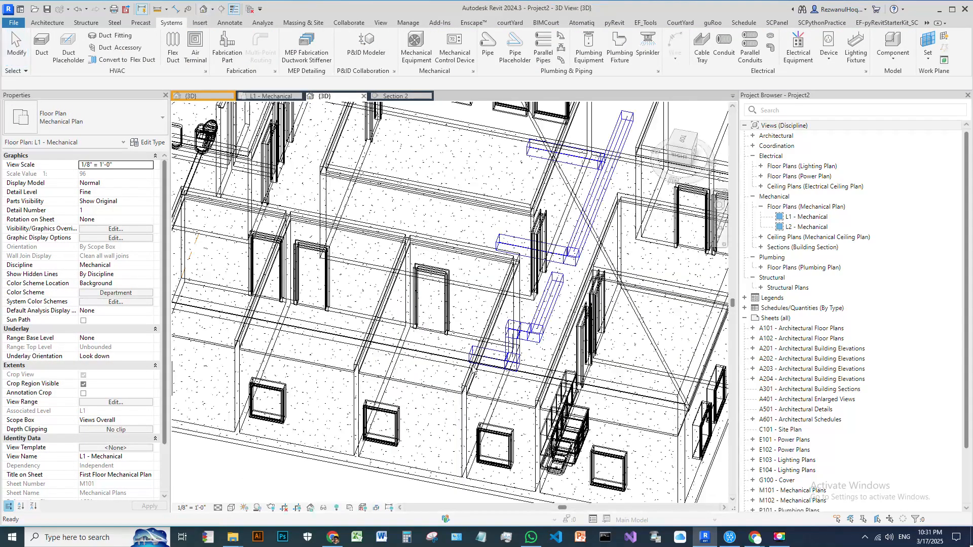
scroll(500, 292, "down", 2)
mouse_move(499, 292)
middle_mouse_down("shift")
mouse_move(542, 271)
mouse_move(512, 287)
middle_mouse_up("shift")
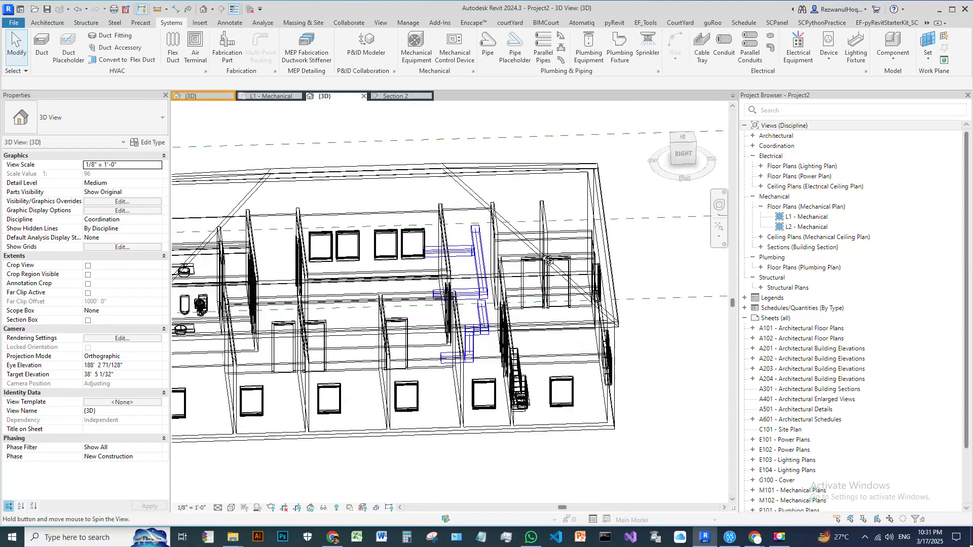
scroll(507, 291, "up", 5)
middle_click_drag(441, 283, 401, 262, "shift")
scroll(484, 265, "up", 3)
scroll(439, 259, "down", 6)
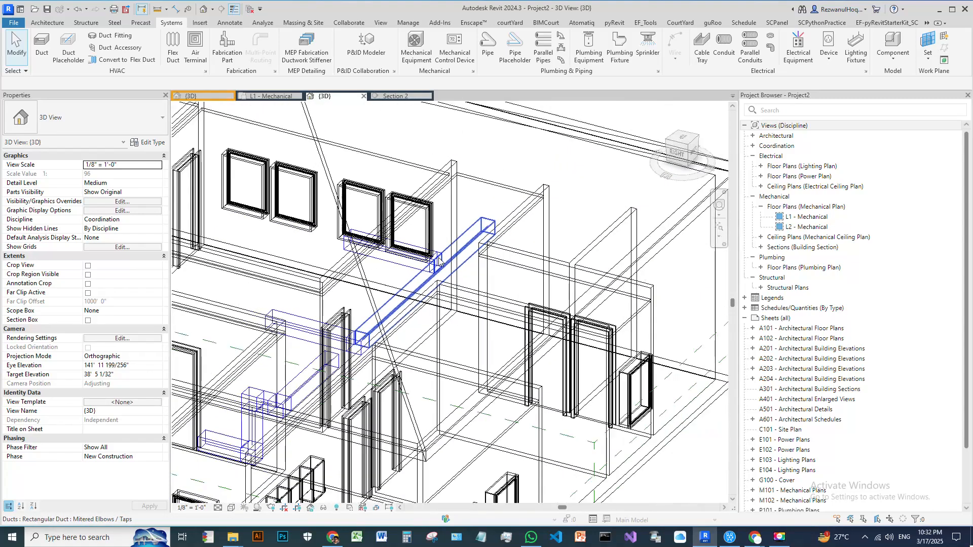
left_click(400, 97)
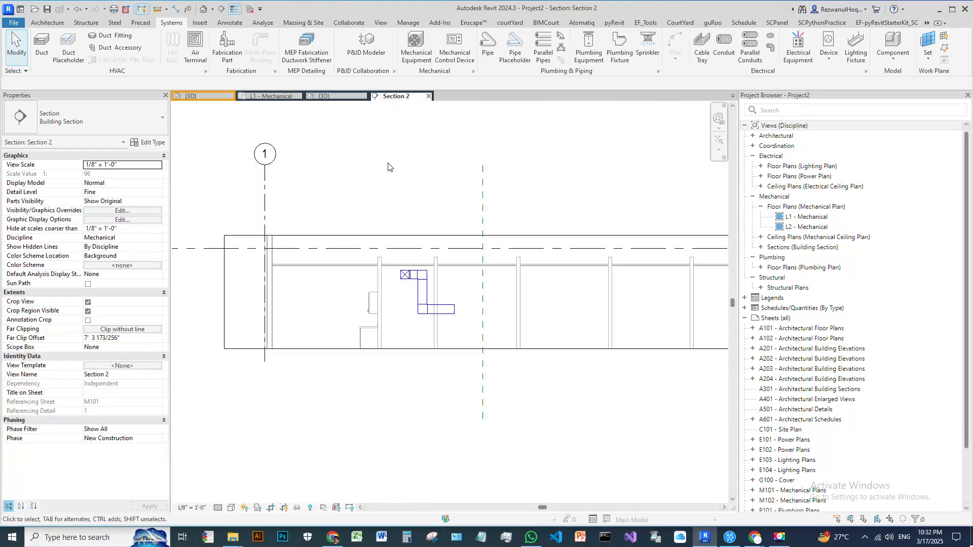
Step: Return to the L1 - Mechanical plan and examine the branch, its takeoff fitting and the long duct's open west end
left_click(271, 97)
scroll(422, 315, "up", 4)
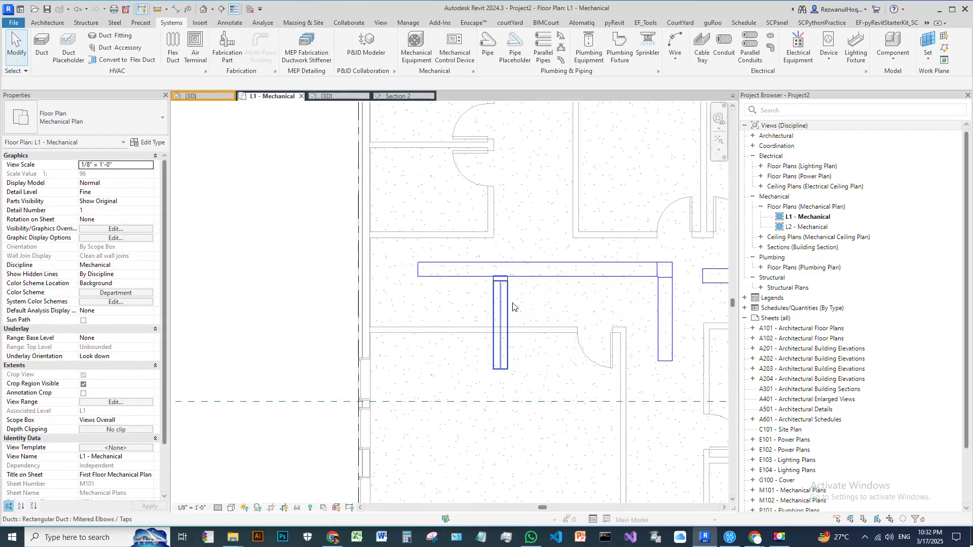
left_click(503, 306)
scroll(516, 306, "up", 2)
left_click(415, 275)
scroll(446, 261, "up", 6)
scroll(616, 274, "down", 3)
scroll(535, 275, "down", 2)
middle_click_drag(674, 296, 404, 313)
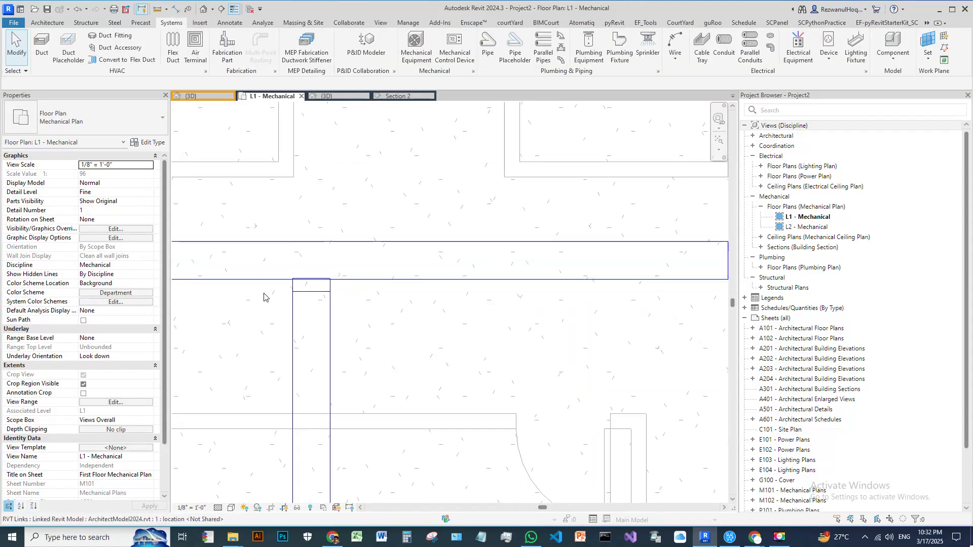
left_click(301, 276)
scroll(302, 275, "up", 2)
middle_click_drag(440, 314, 732, 330)
key("Escape")
scroll(590, 305, "down", 3)
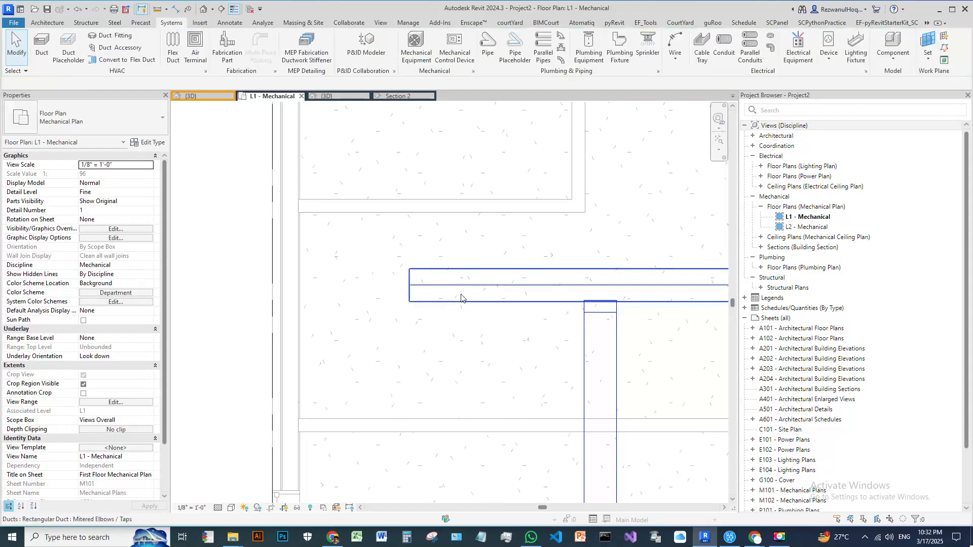
Step: Try drawing a duct straight south from the long horizontal duct's open west end, and undo it
left_click(461, 297)
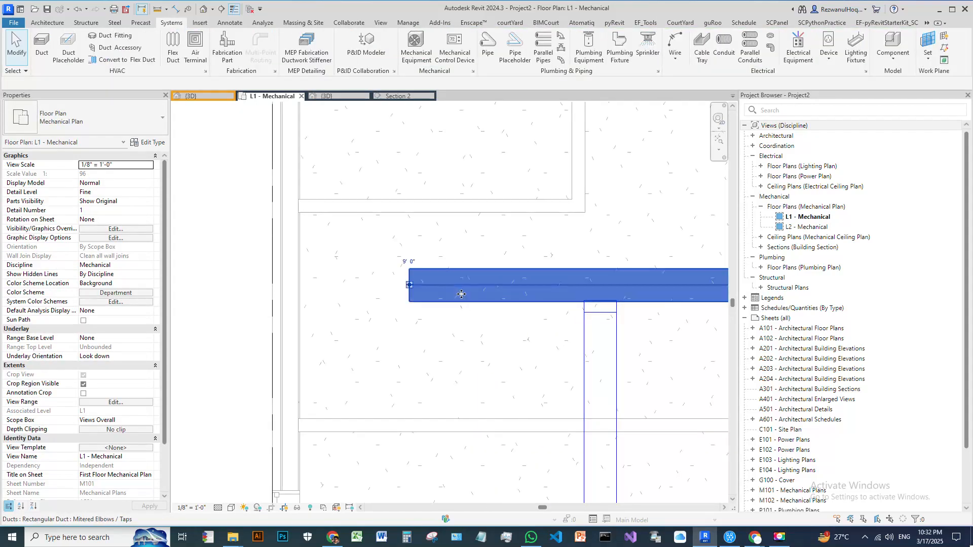
left_click(409, 284)
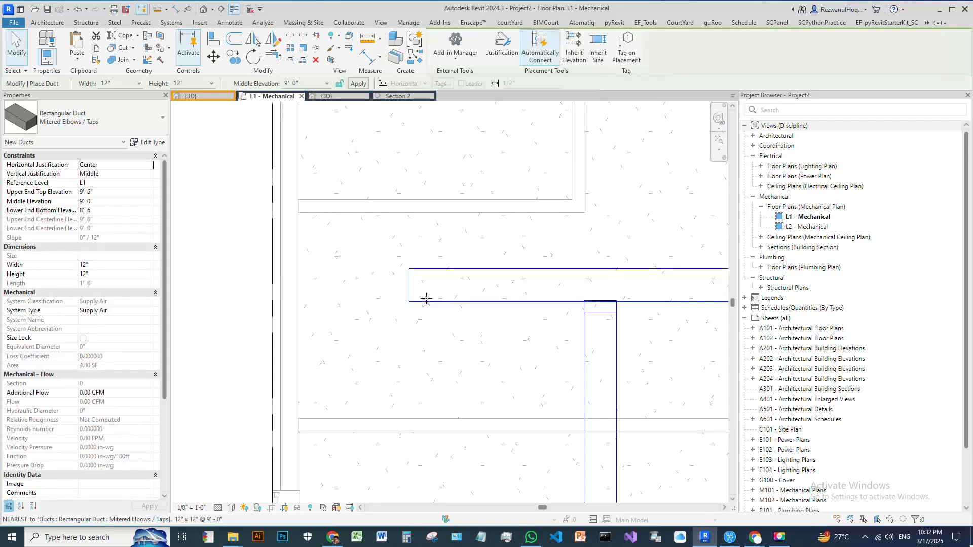
left_click(410, 461)
scroll(389, 298, "down", 3)
key("Escape")
key("Escape")
middle_click_drag(499, 338, 545, 357)
scroll(433, 298, "up", 2)
key("ctrl+z")
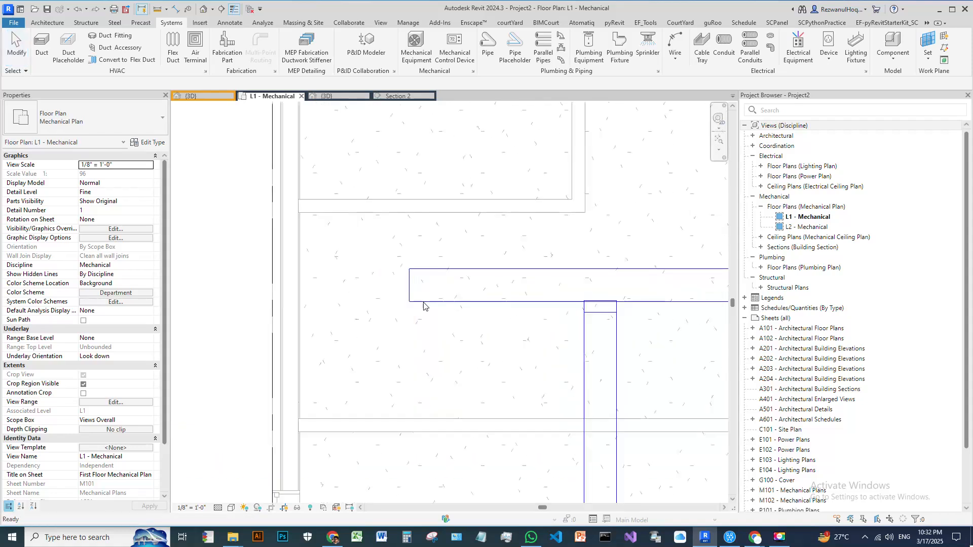
Step: Extend the long duct from its west end with a matching 12" x 12" duct turning south briefly, ending in a diagonal southeast run
left_click(429, 295)
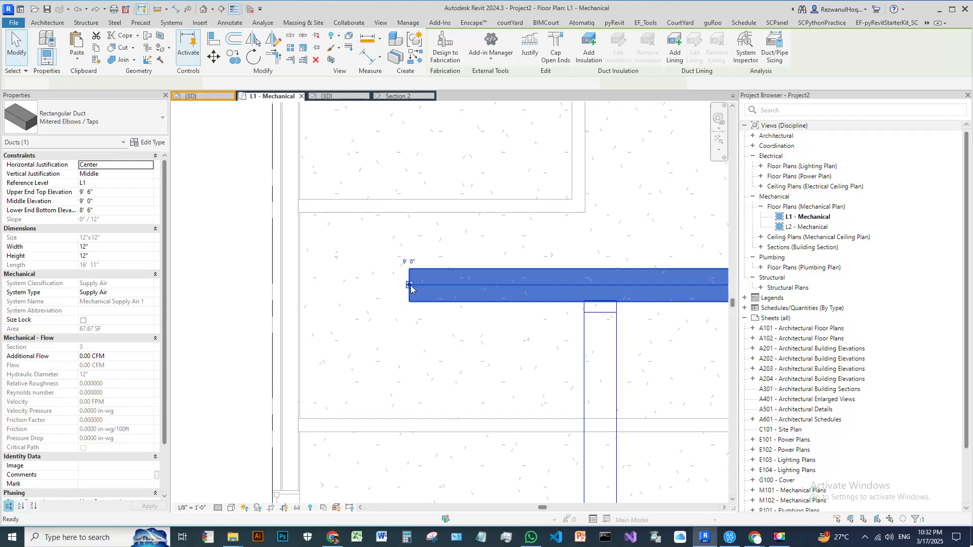
key("c")
key("s")
scroll(409, 285, "up", 5)
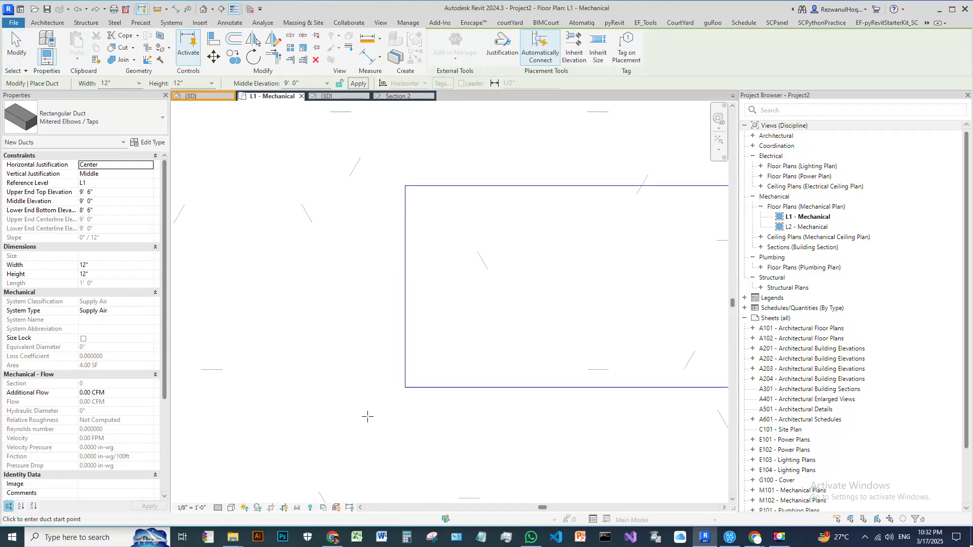
left_click(406, 286)
scroll(428, 218, "down", 5)
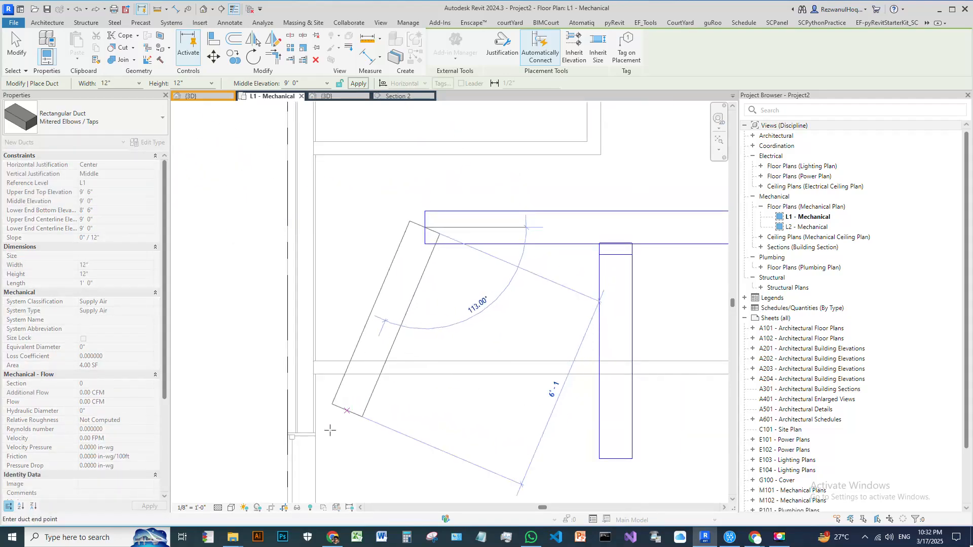
left_click(535, 459)
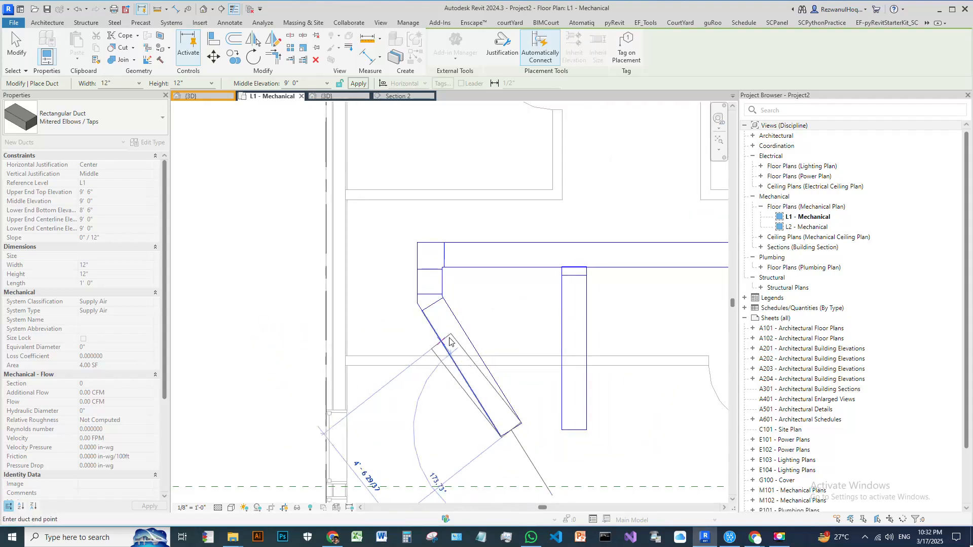
key("Escape")
key("Escape")
scroll(458, 345, "down", 3)
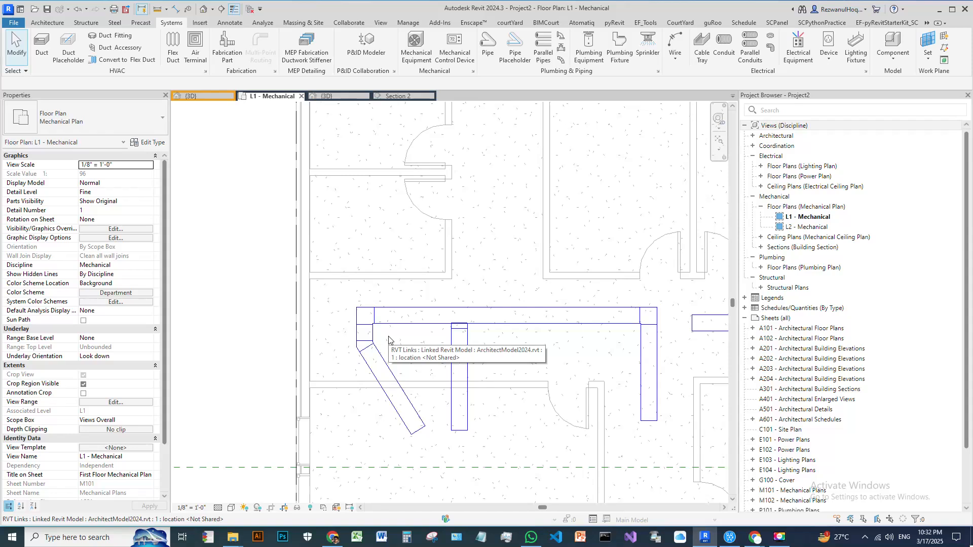
scroll(453, 315, "up", 1)
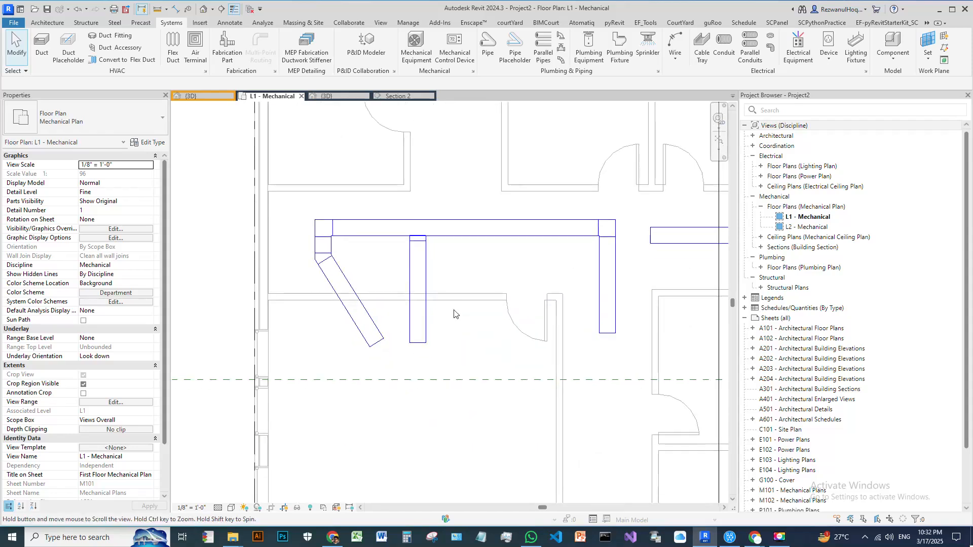
Step: Extend the branch from its south end with a matching 12" x 12" duct turning briefly east, north alongside it, and ending in an eastward run
scroll(414, 330, "up", 2)
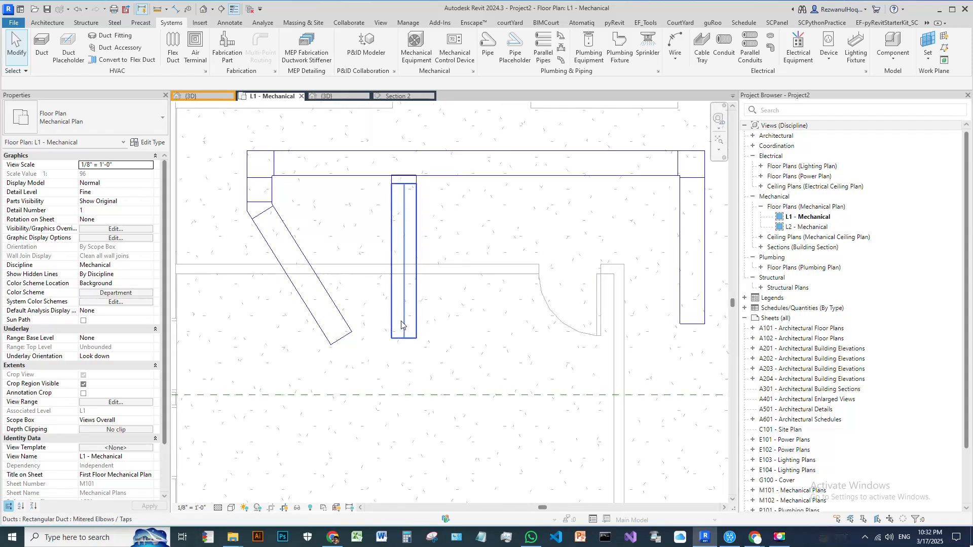
left_click(401, 324)
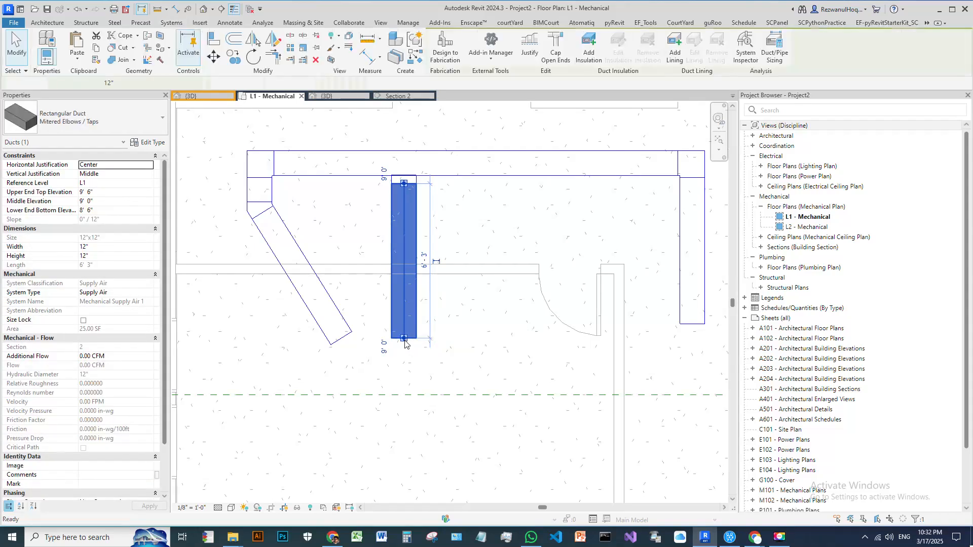
key("c")
key("s")
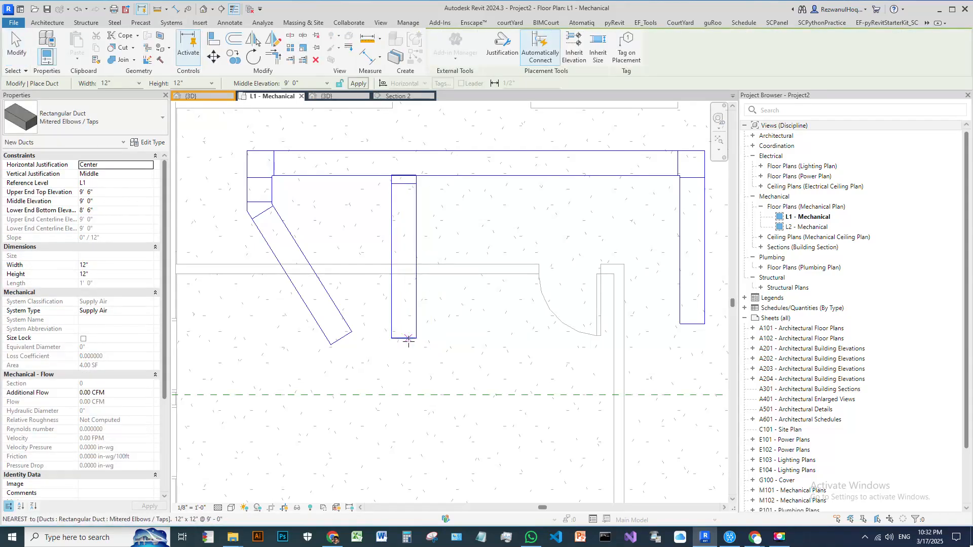
left_click(404, 338)
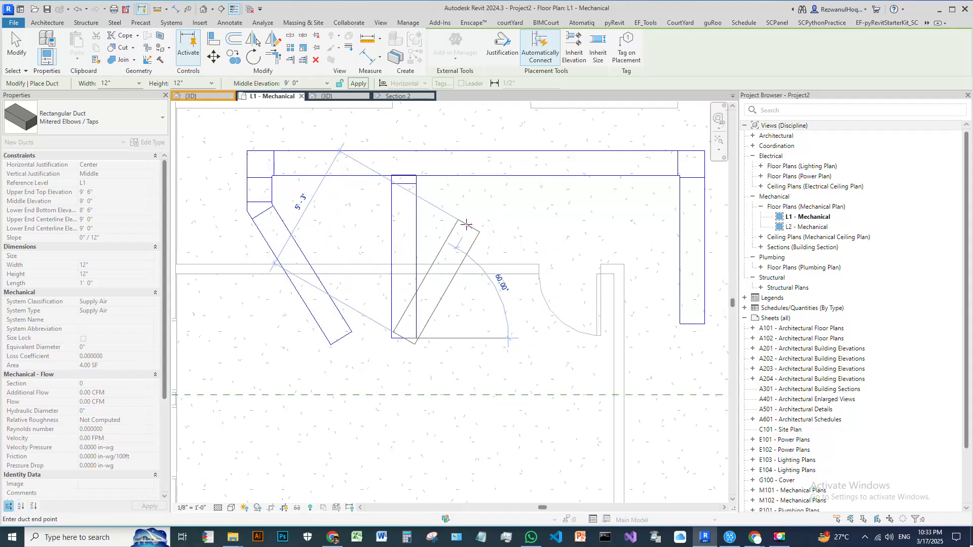
left_click(461, 221)
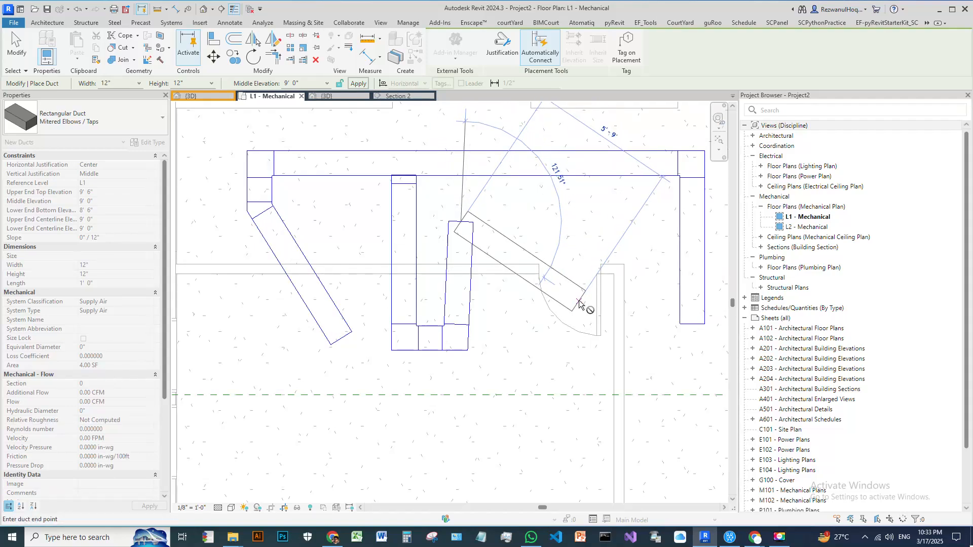
left_click(584, 211)
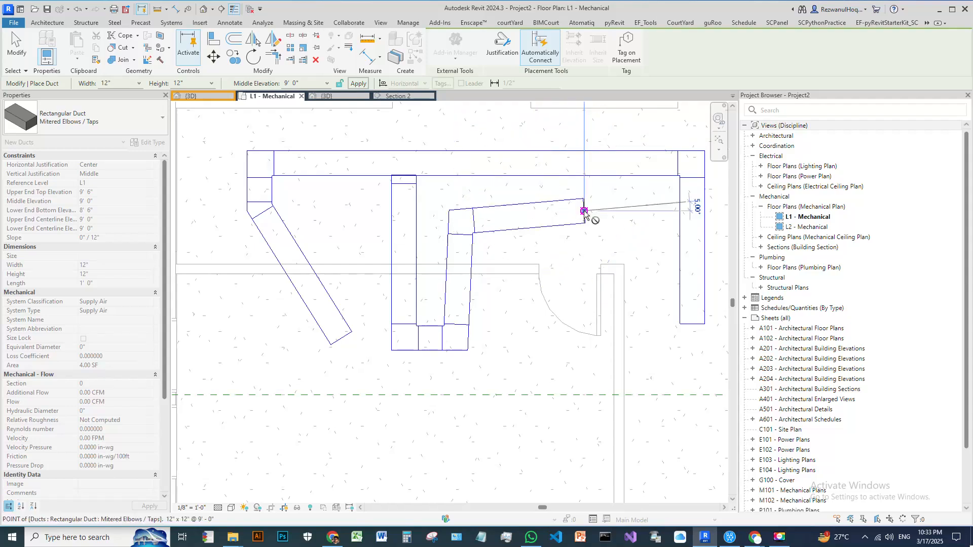
key("Escape")
key("Escape")
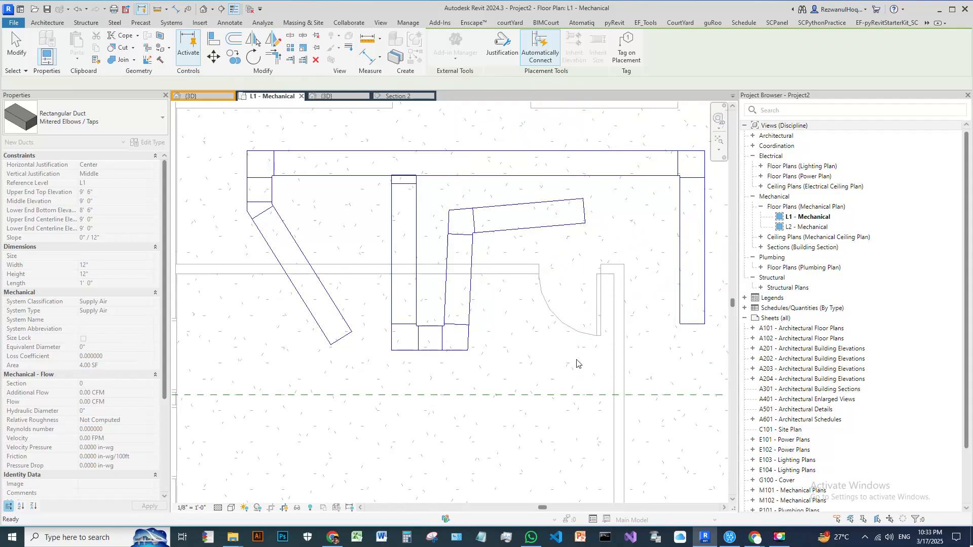
Step: Select the long horizontal duct and look through its available System Type options without changing it
scroll(455, 281, "down", 3)
middle_click_drag(426, 360, 445, 360)
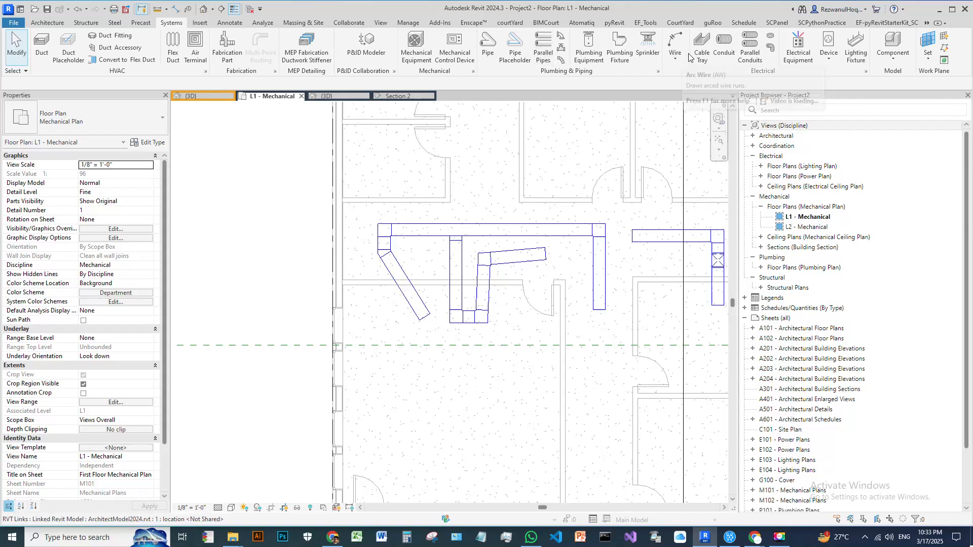
scroll(489, 219, "up", 5)
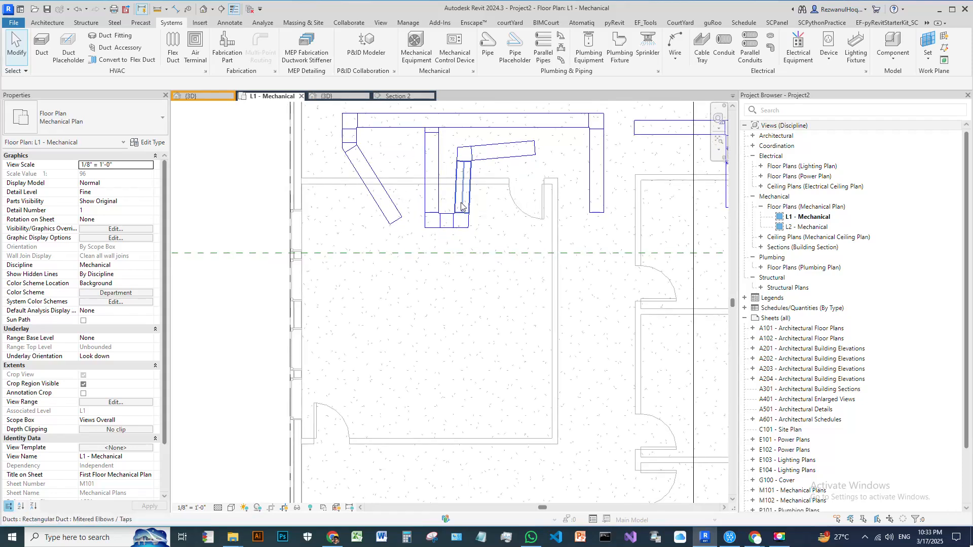
scroll(461, 205, "down", 4)
scroll(425, 214, "up", 3)
middle_click_drag(465, 234, 479, 157)
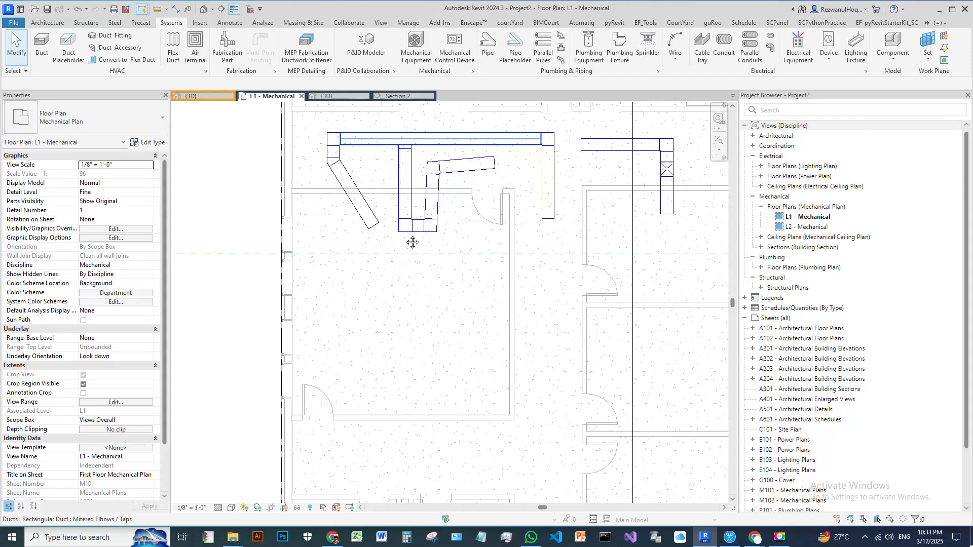
middle_click_drag(405, 235, 517, 285)
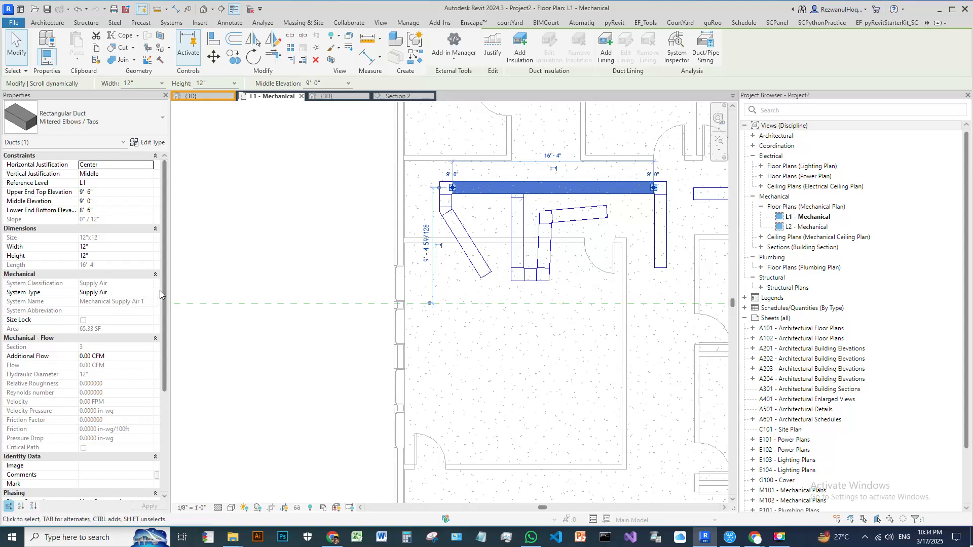
left_click(149, 297)
left_click(149, 296)
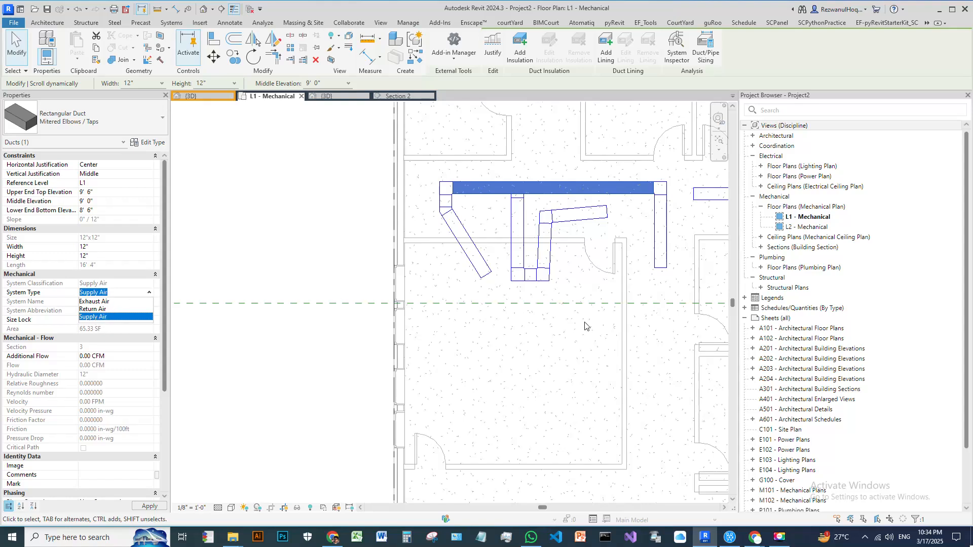
left_click(482, 204)
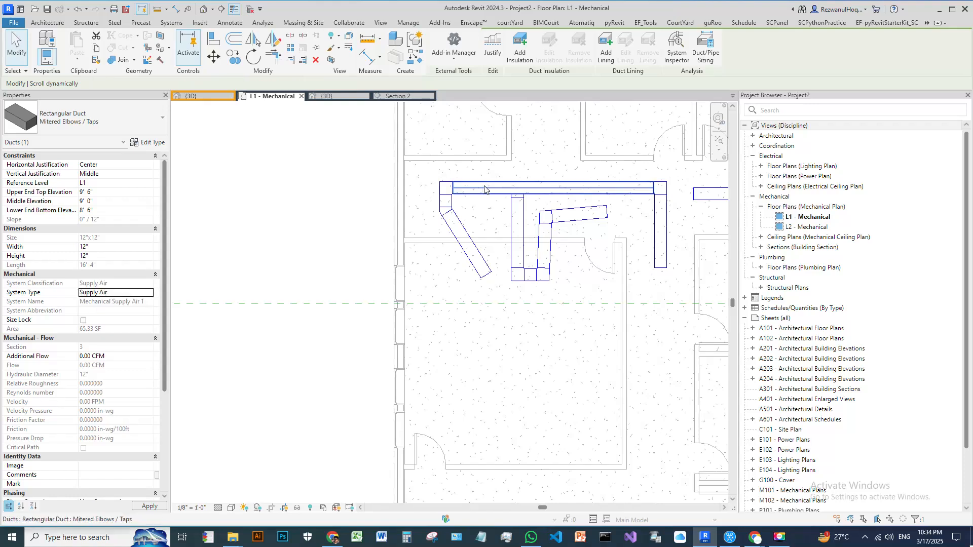
middle_click_drag(496, 338, 480, 195)
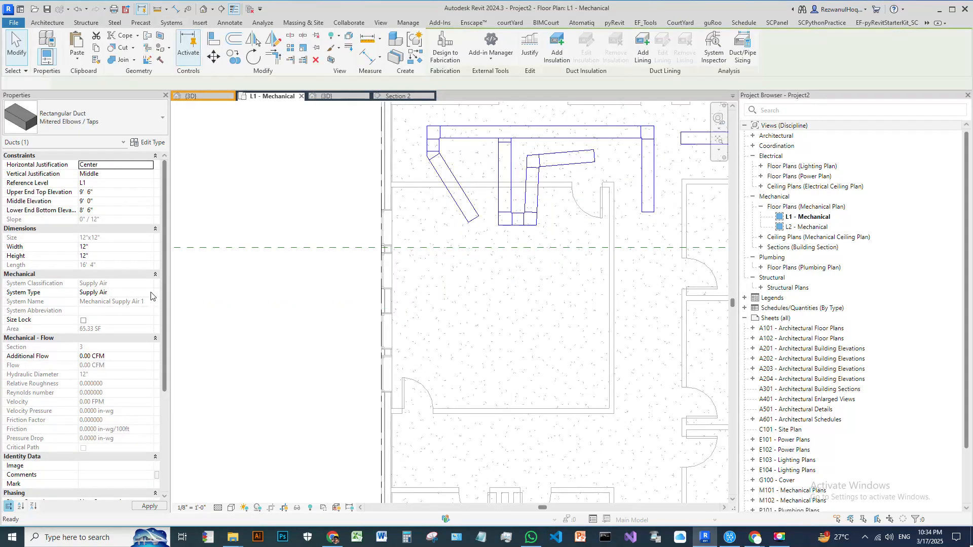
key("Escape")
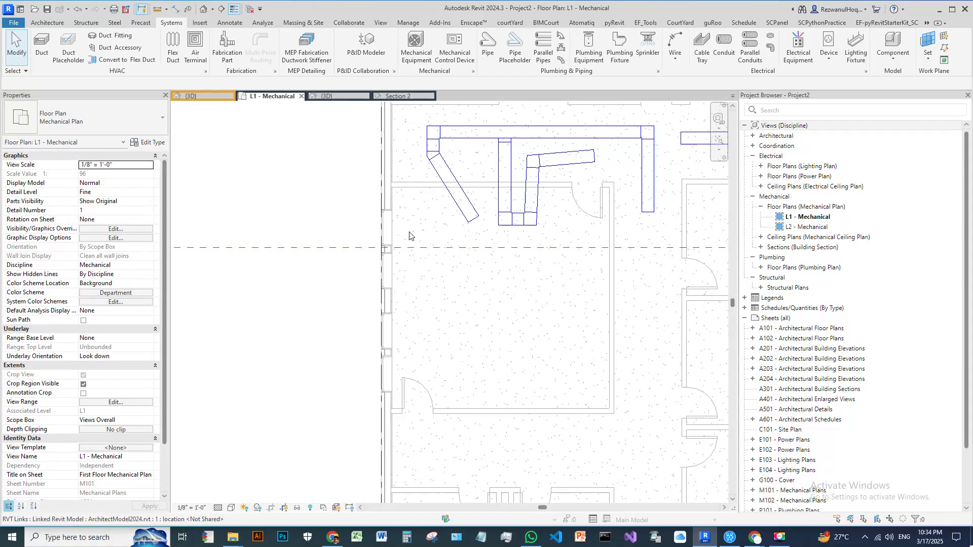
Step: Draw a 12" x 12" Return Air duct at 9' 0" elevation, running diagonally southeast across the room south of the supply ducts
key("d")
key("t")
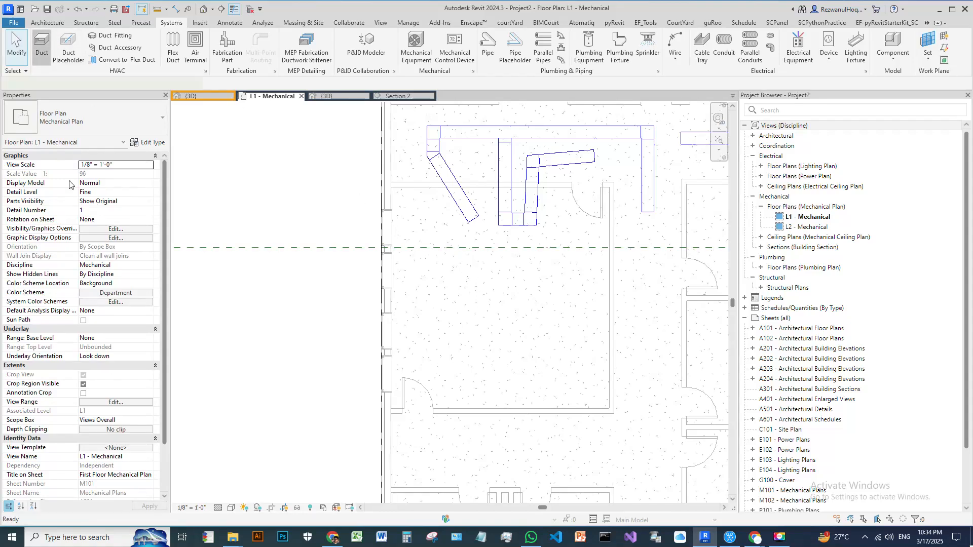
left_click(150, 313)
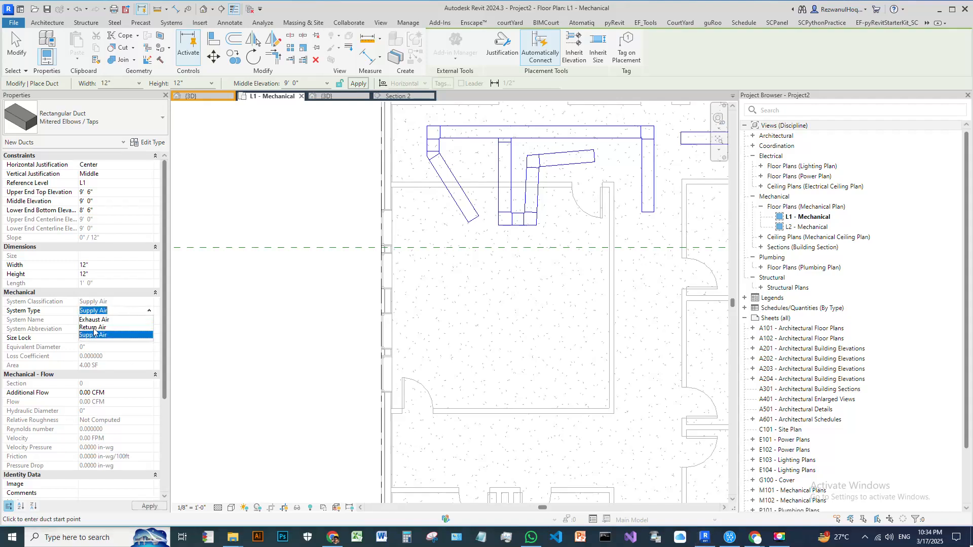
left_click(94, 327)
left_click(430, 282)
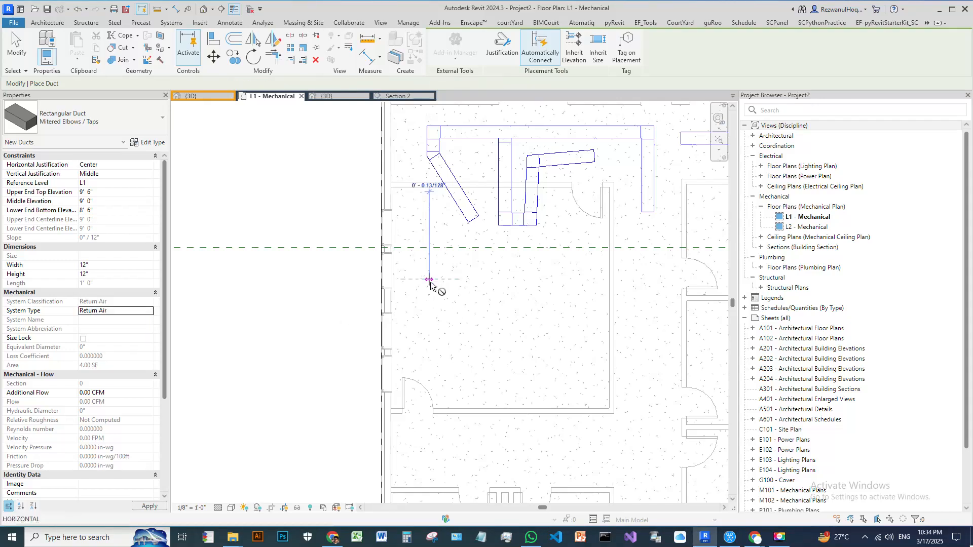
left_click(579, 316)
key("Escape")
key("Escape")
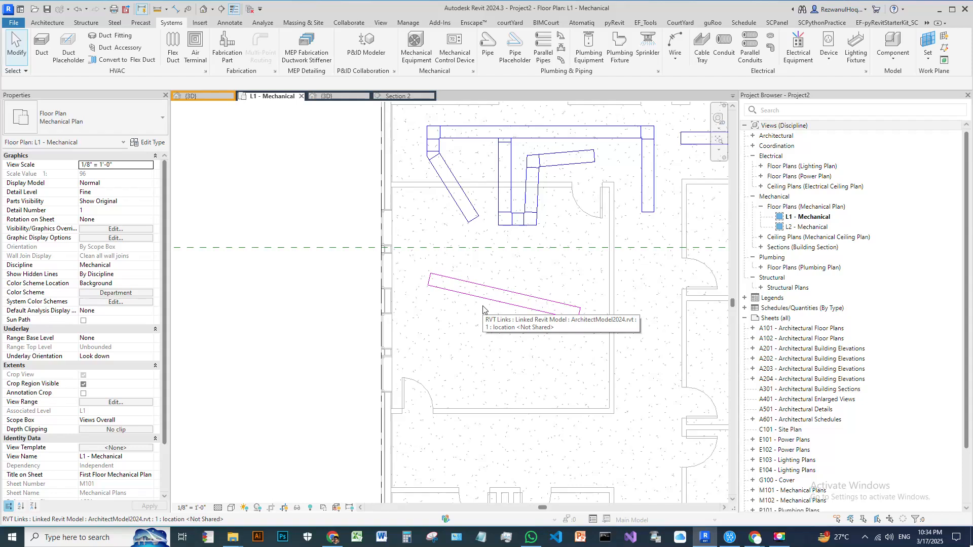
Step: Open the projection line override for the Ducts category in the L1 - Mechanical plan's Visibility/Graphic Overrides
scroll(478, 326, "down", 4)
scroll(488, 275, "up", 4)
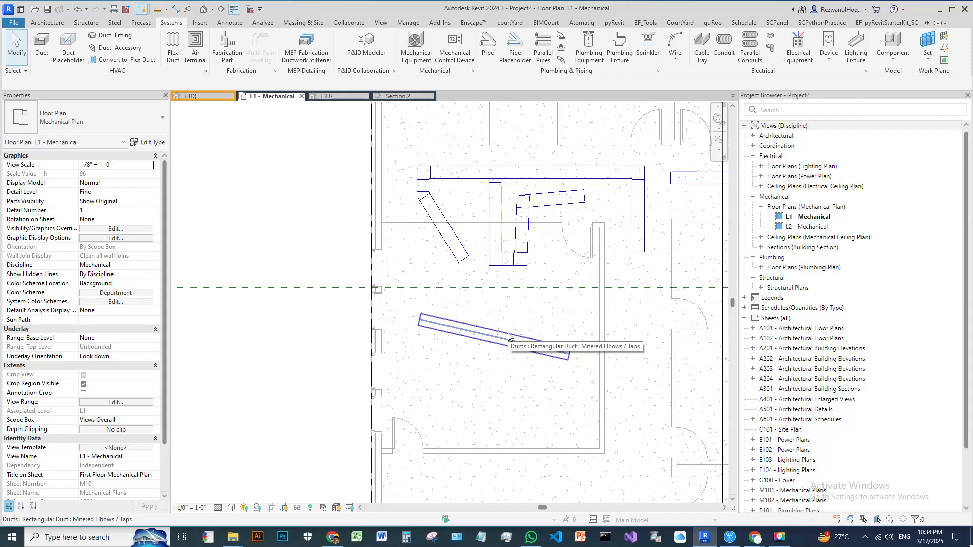
scroll(466, 308, "down", 4)
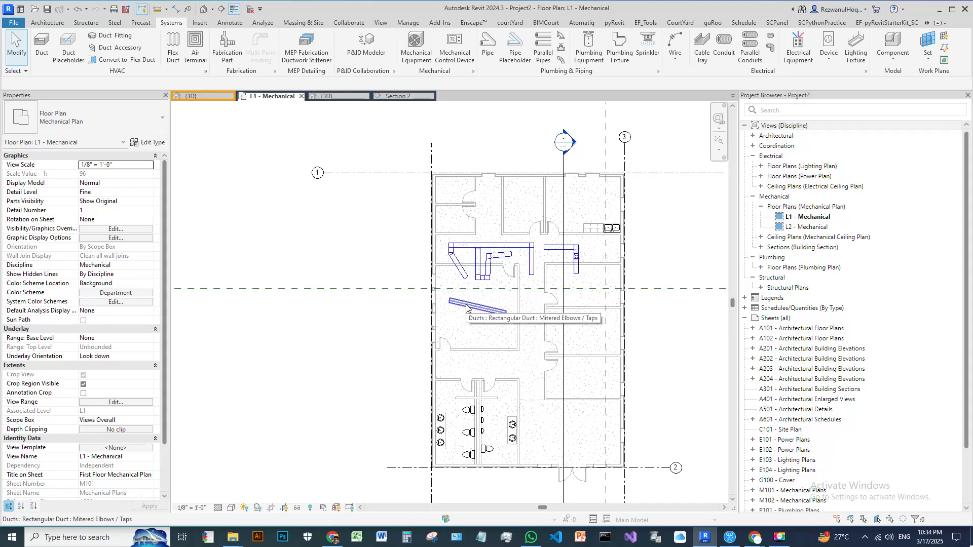
key("v")
key("v")
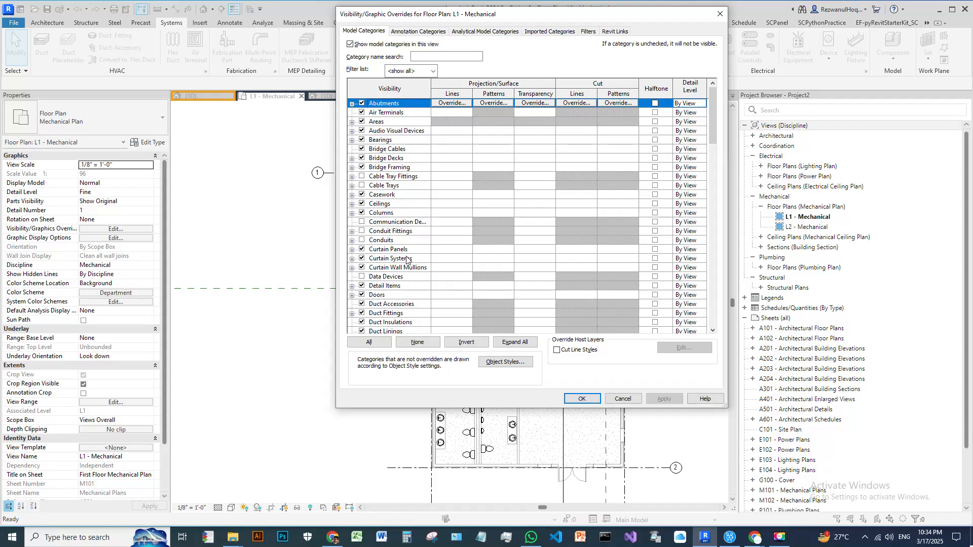
left_click(406, 259)
scroll(405, 261, "down", 2)
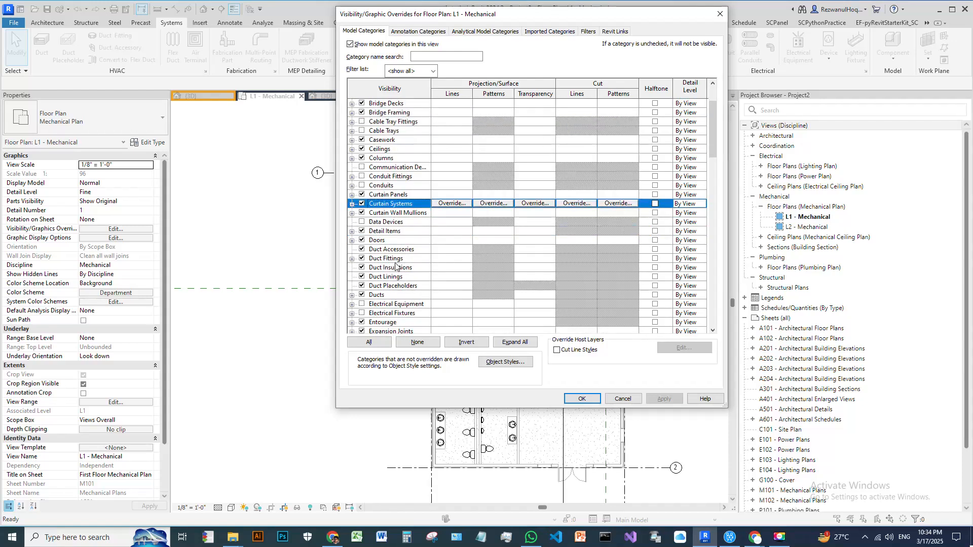
left_click(393, 259)
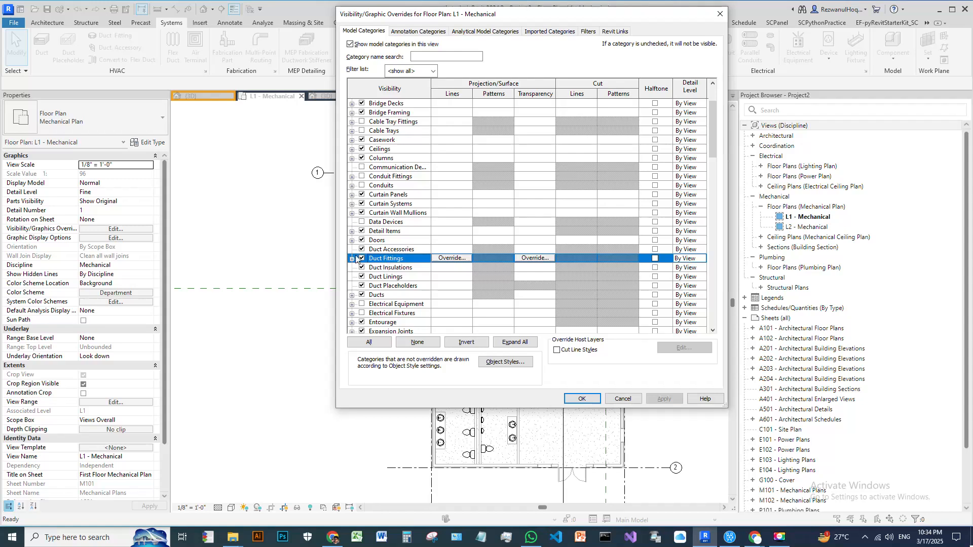
left_click(392, 295)
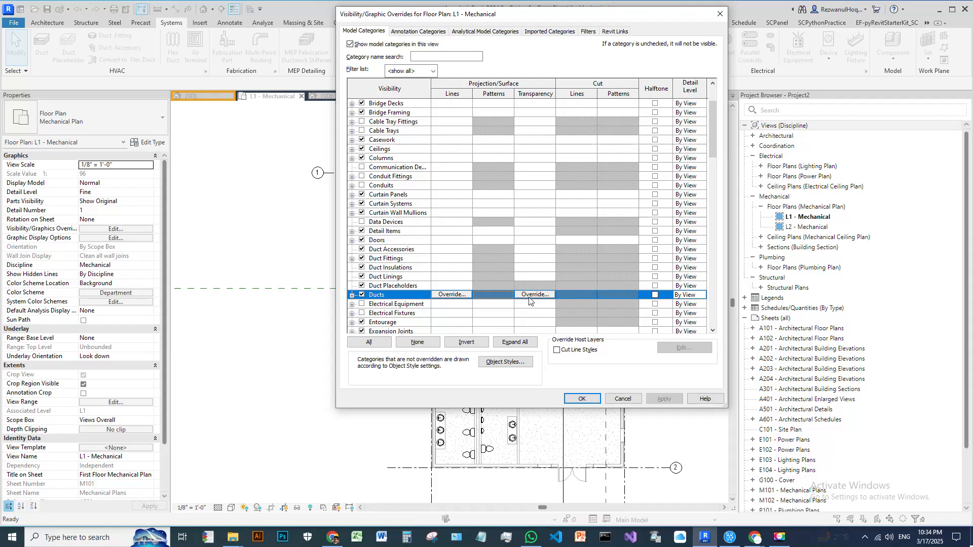
left_click(453, 295)
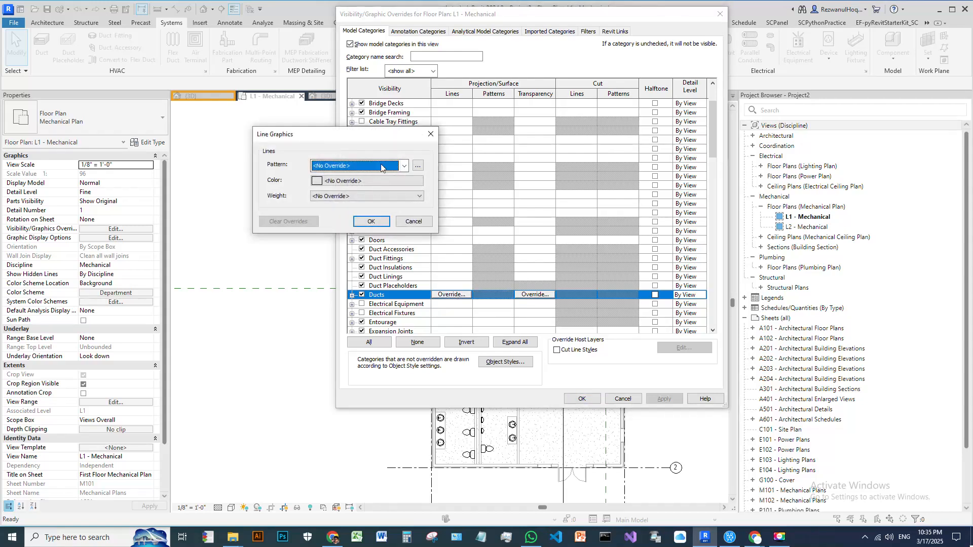
Step: Override the Ducts projection lines with a Solid pattern, Red color and weight 5, and apply the overrides to the plan
left_click(381, 166)
left_click(355, 185)
left_click(345, 181)
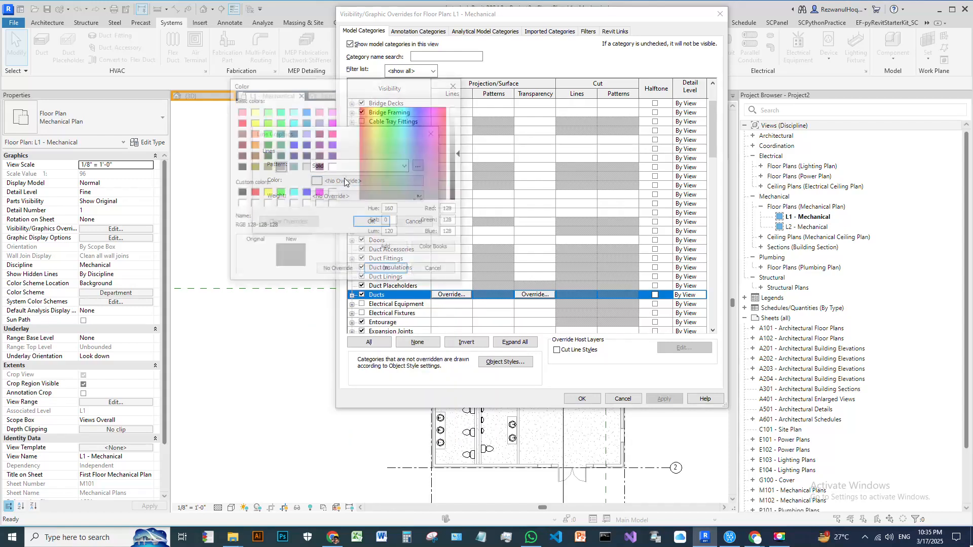
left_click(240, 123)
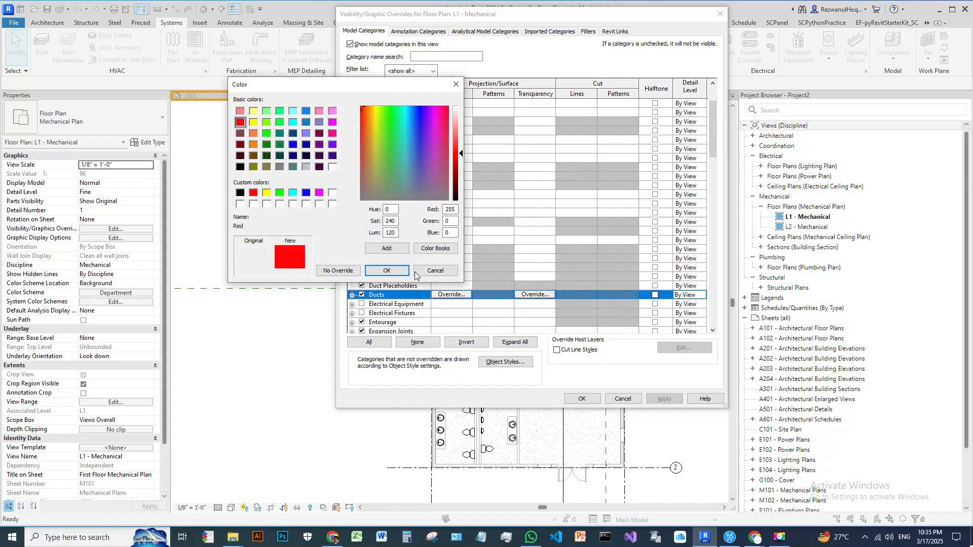
left_click(387, 271)
left_click(354, 197)
left_click(333, 232)
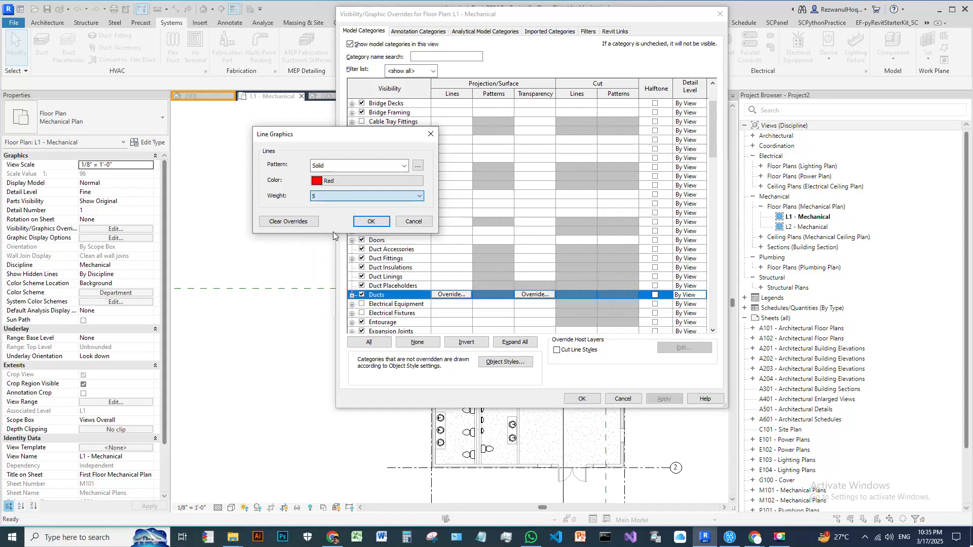
left_click(367, 222)
left_click(581, 399)
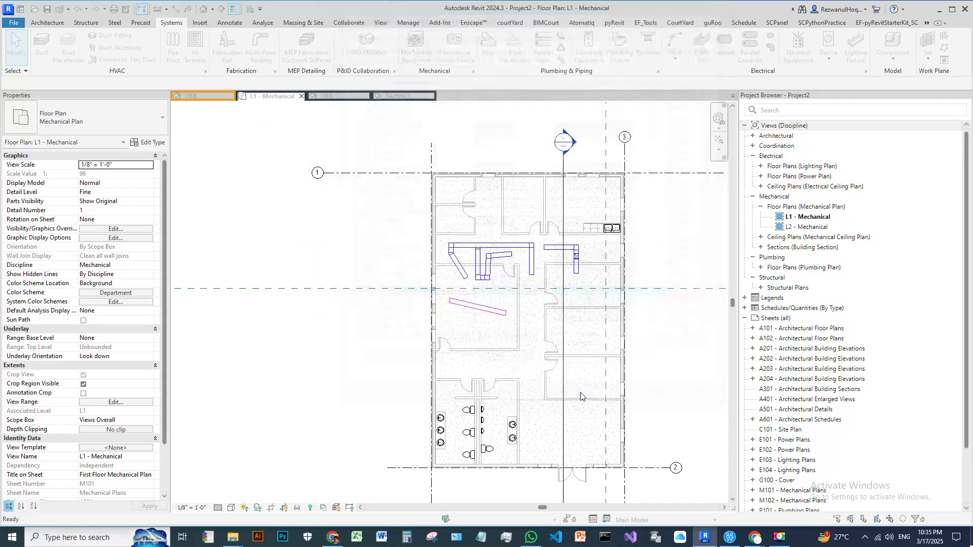
Step: Set the L1 - Mechanical plan's detail level to Coarse and examine how the ducts are displayed
scroll(499, 303, "up", 3)
scroll(500, 302, "down", 2)
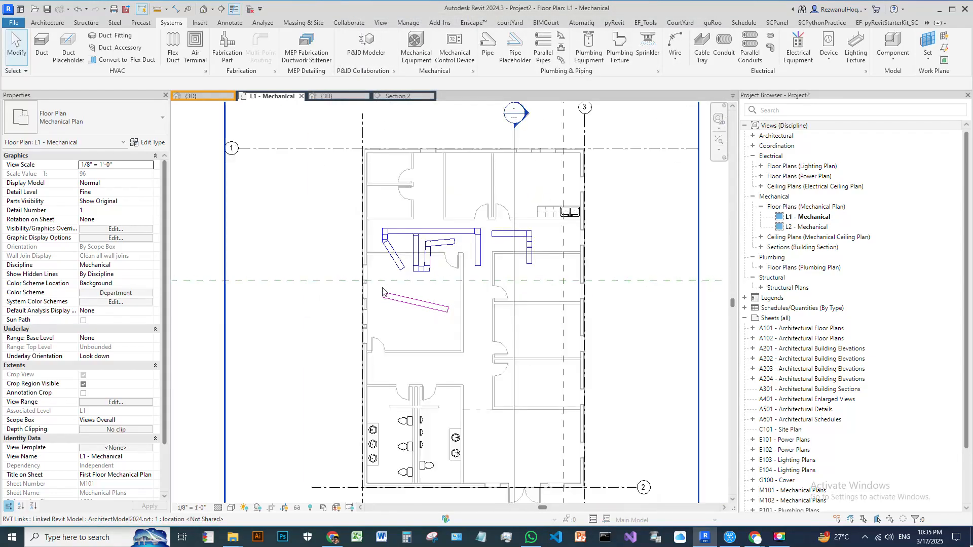
left_click(217, 507)
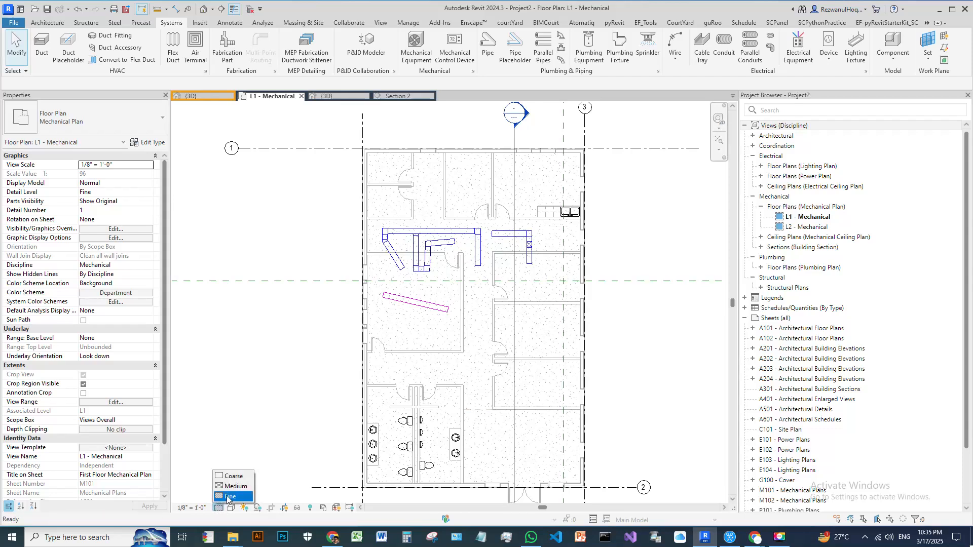
left_click(231, 476)
scroll(413, 284, "up", 3)
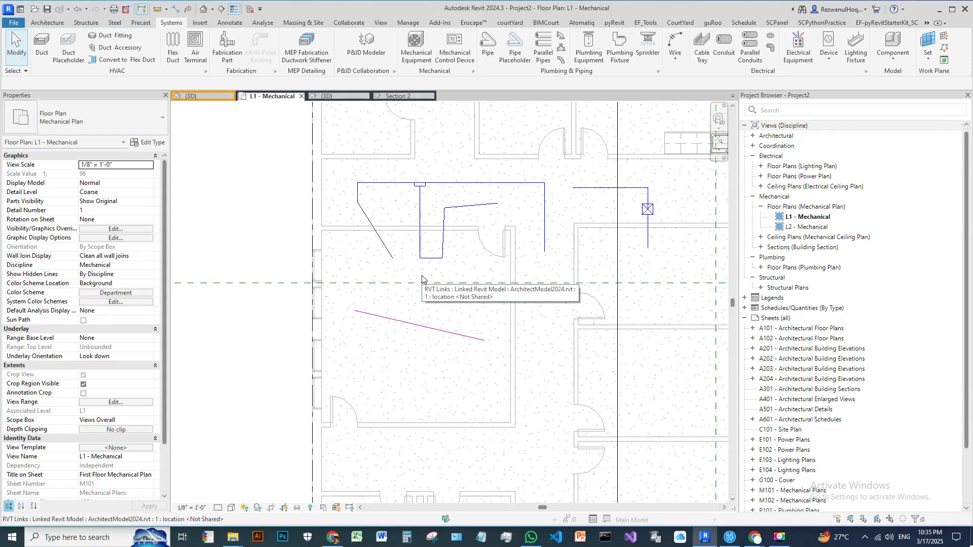
left_click(218, 508)
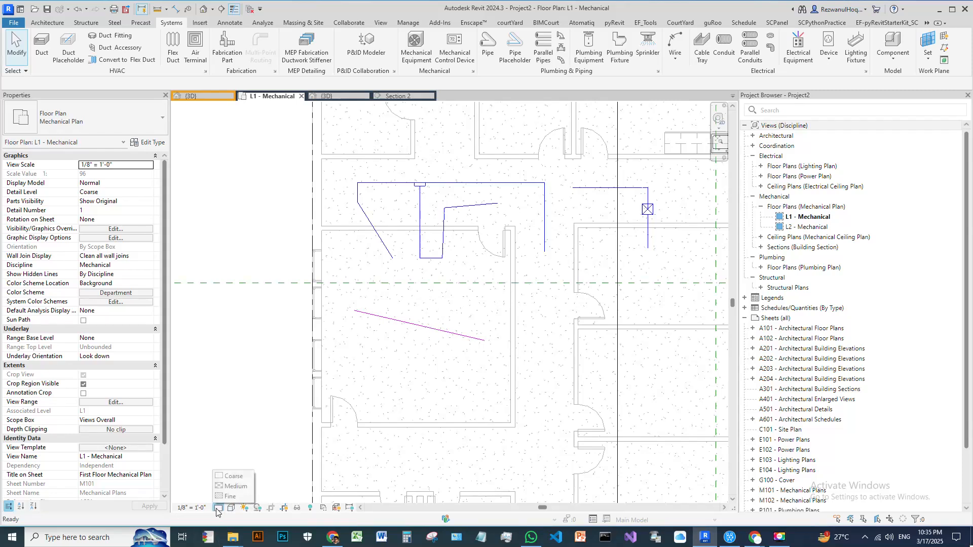
left_click(418, 380)
scroll(433, 333, "down", 1)
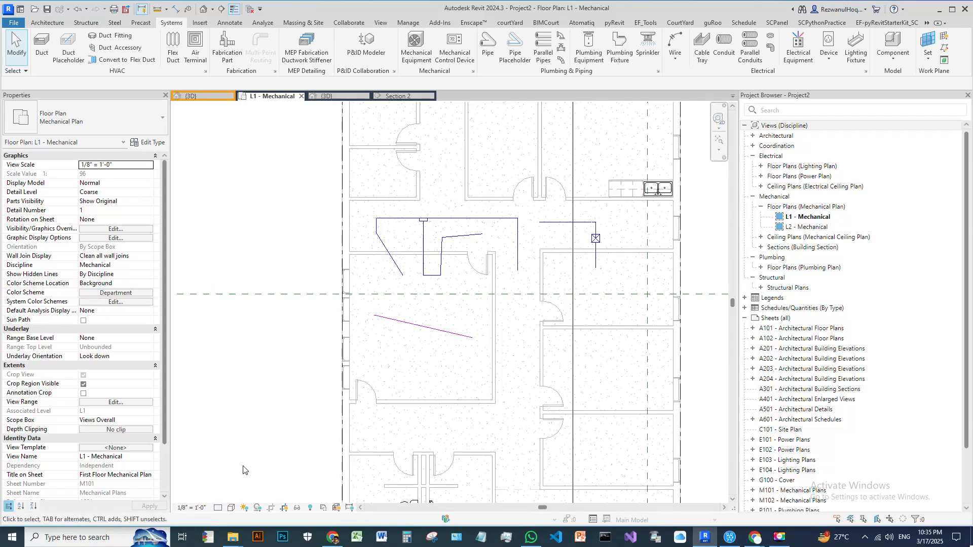
Step: Set the L1 - Mechanical plan's visual style to Shaded and look closer at the ducts
left_click(231, 508)
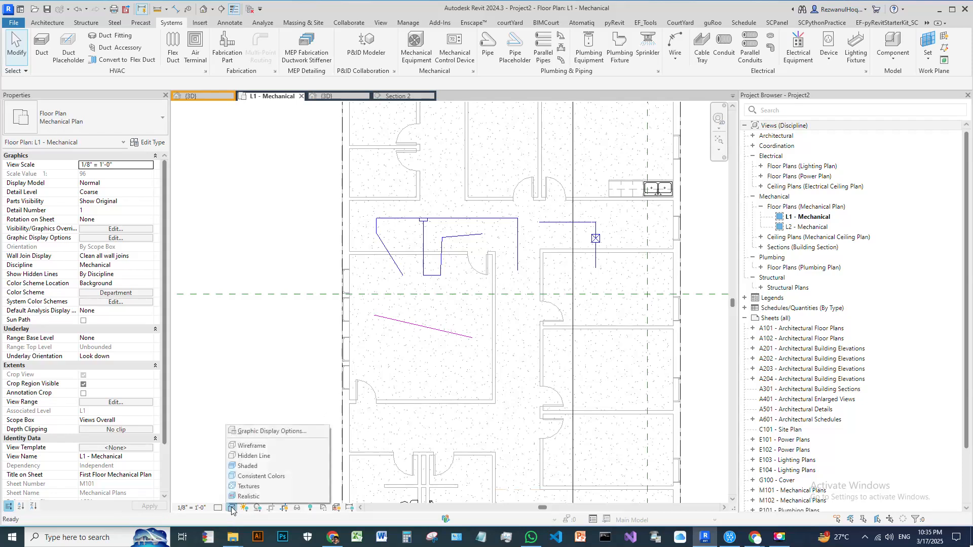
left_click(249, 466)
scroll(486, 246, "up", 2)
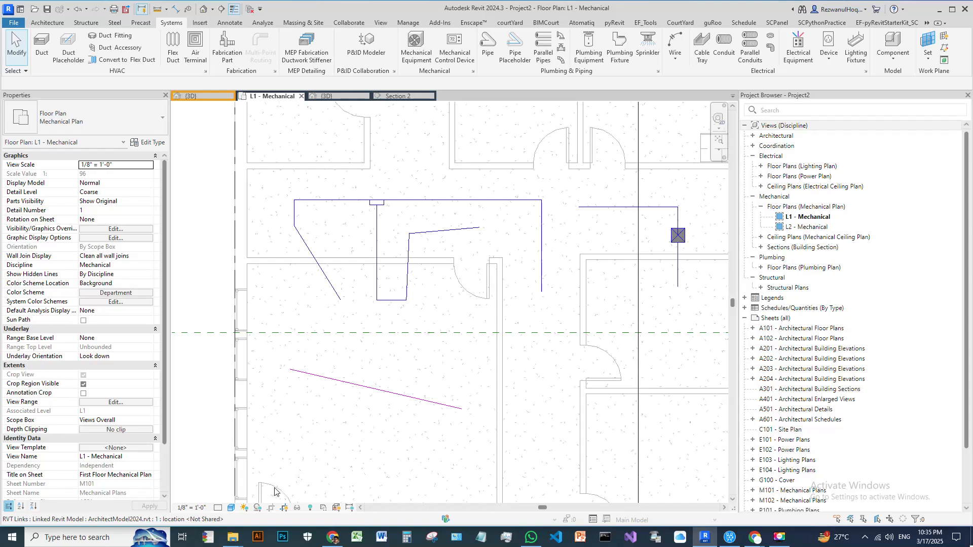
Step: Set the L1 - Mechanical plan's detail level to Fine and examine the outlines of the supply and return ducts
left_click(217, 508)
left_click(232, 497)
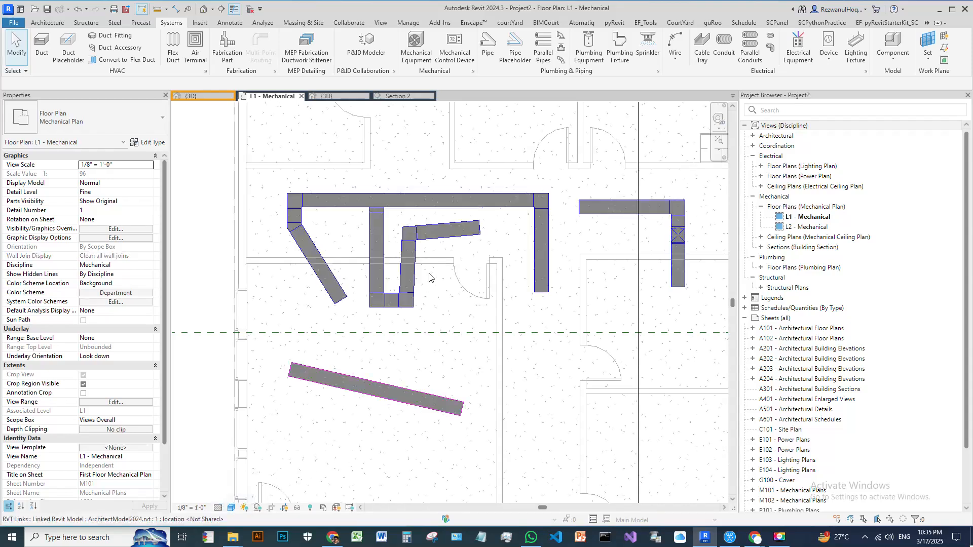
scroll(361, 419, "up", 2)
scroll(207, 304, "up", 3)
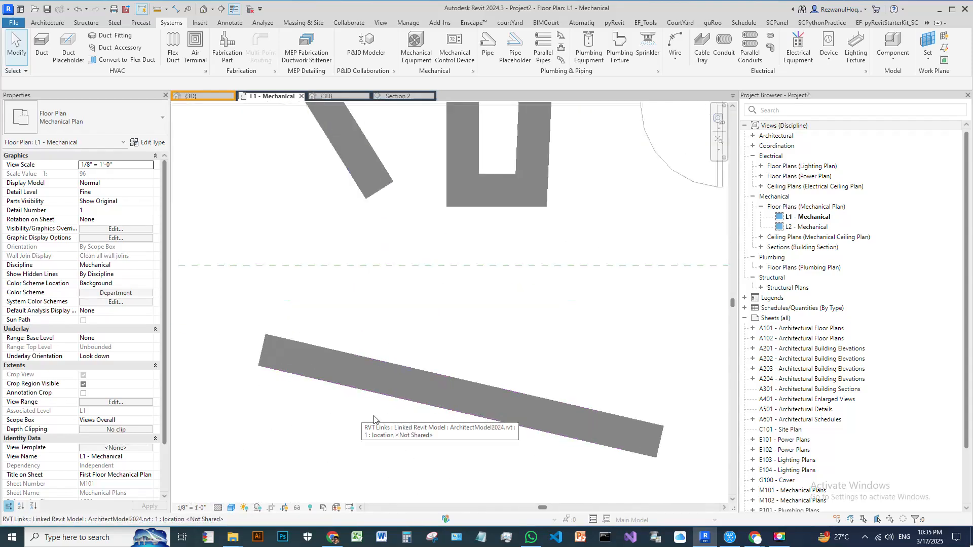
scroll(515, 393, "down", 5)
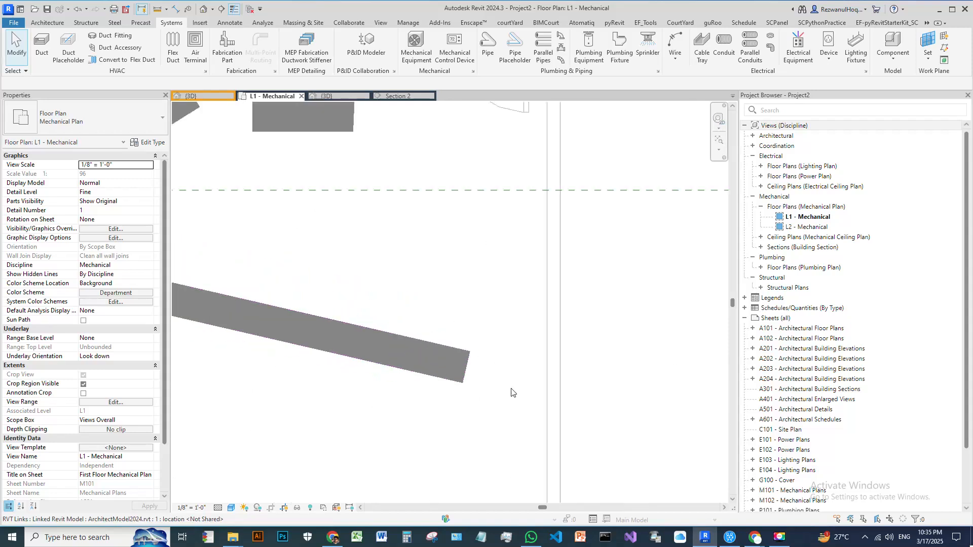
scroll(452, 260, "up", 3)
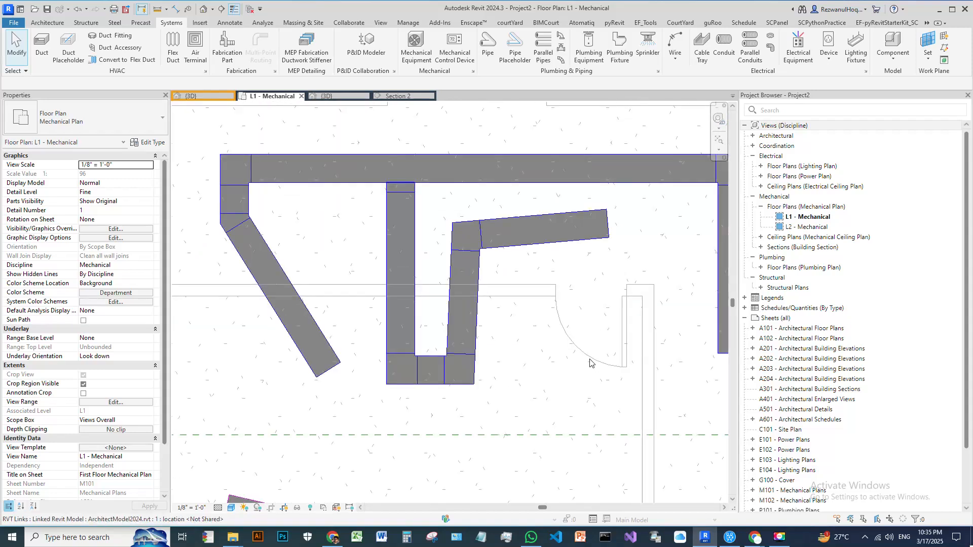
scroll(590, 363, "down", 3)
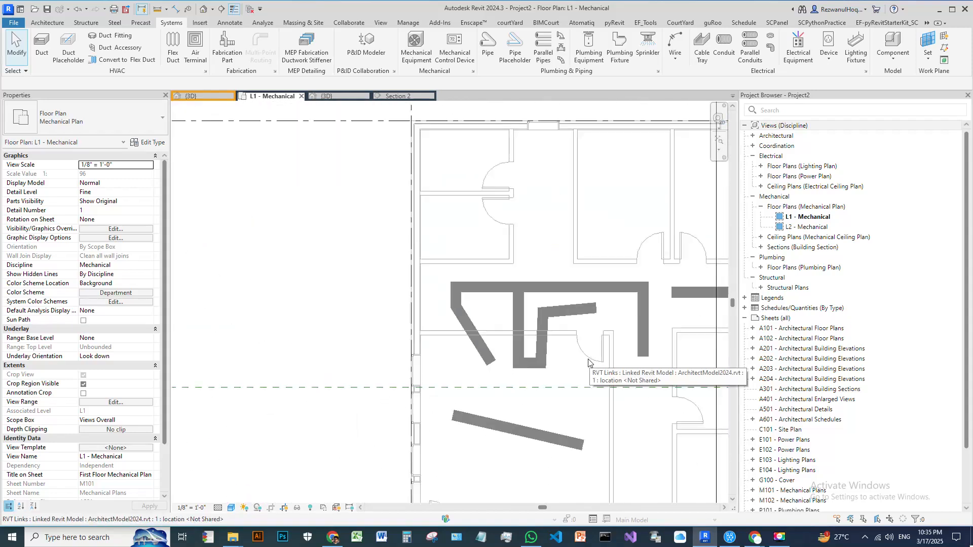
Step: Set the L1 - Mechanical plan's visual style to Hidden Line and examine the duct outlines
left_click(231, 507)
left_click(243, 456)
scroll(562, 283, "up", 2)
scroll(482, 295, "down", 2)
scroll(385, 253, "up", 2)
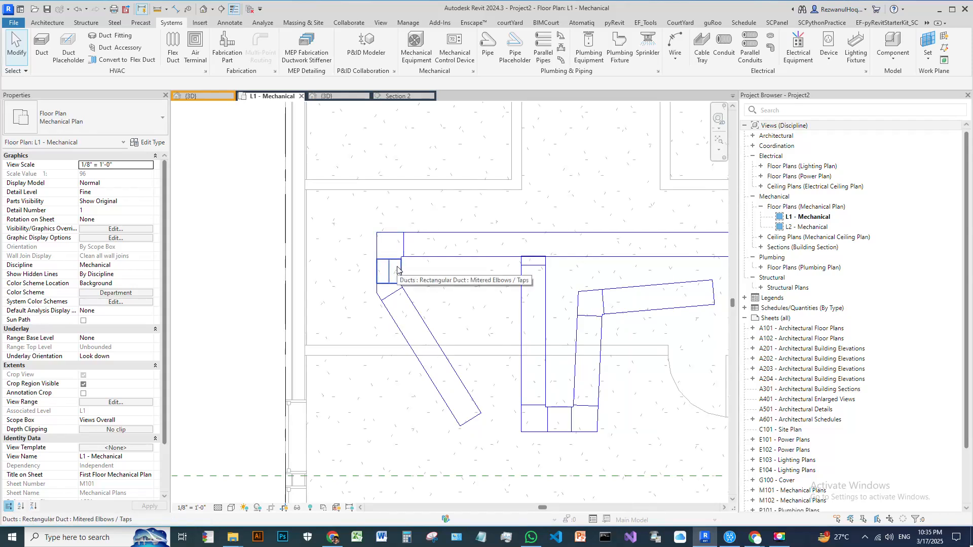
scroll(397, 269, "down", 4)
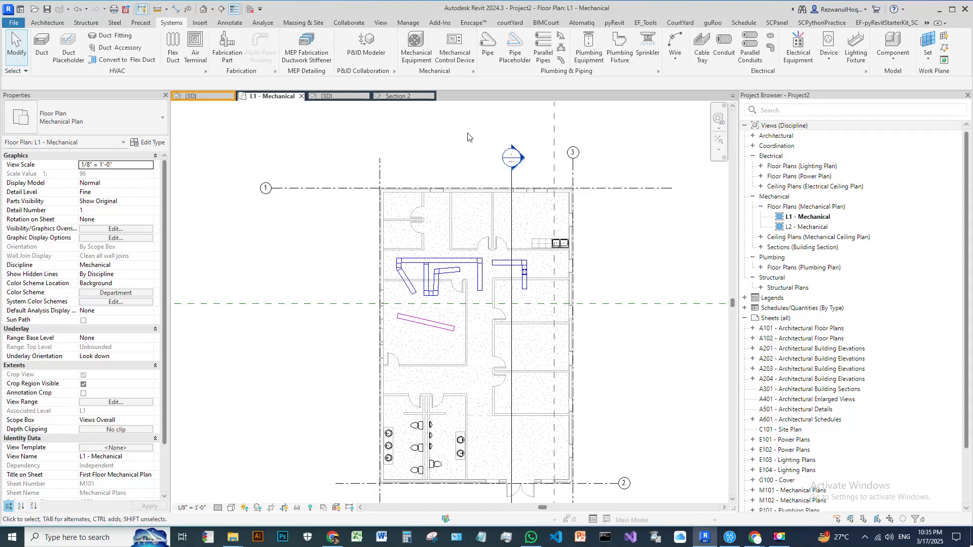
Step: Switch to the Section 2 view and open its Visibility/Graphic Overrides
left_click(398, 96)
scroll(352, 315, "up", 5)
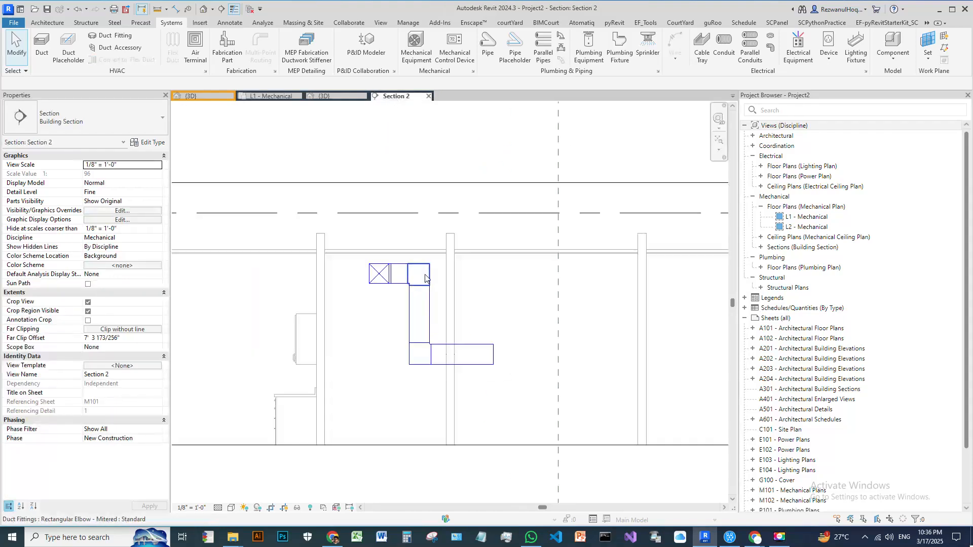
scroll(352, 315, "down", 4)
key("v")
key("v")
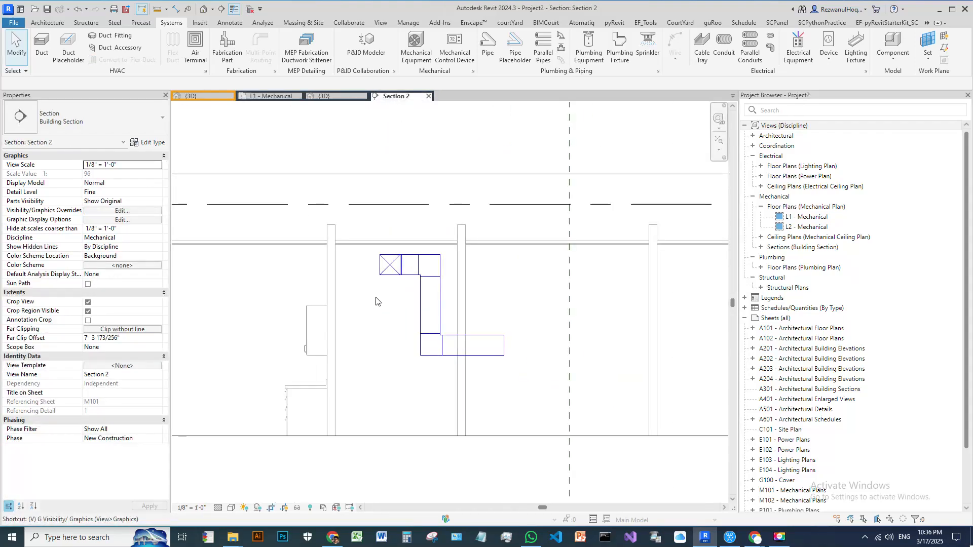
Step: Inspect the Ducts category's projection line override and its subcategories in Section 2's visibility settings
left_click(405, 250)
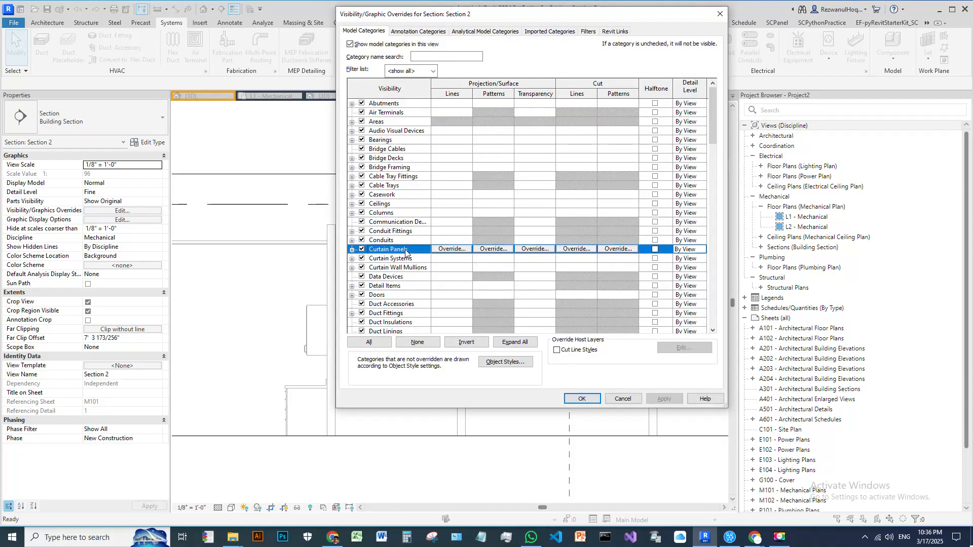
left_click(408, 277)
scroll(411, 297, "down", 2)
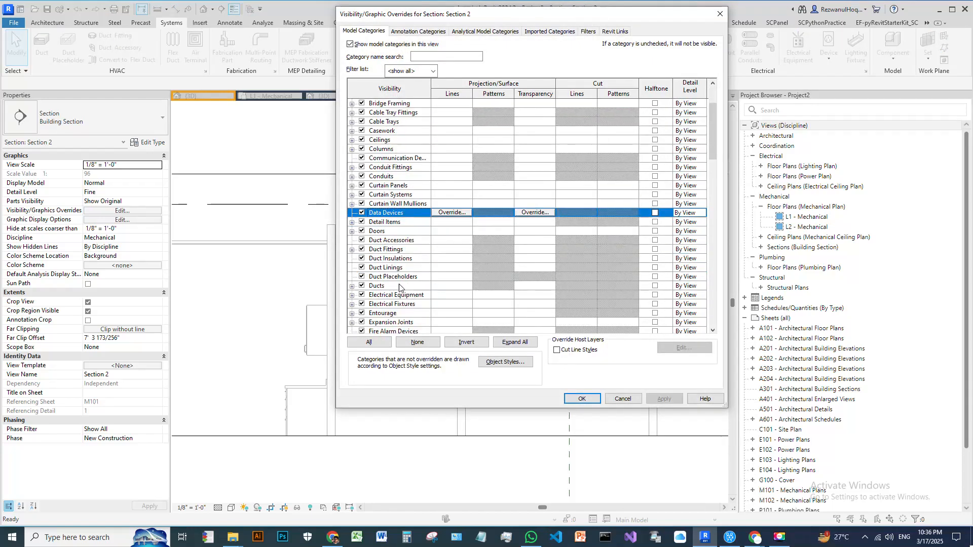
left_click(391, 286)
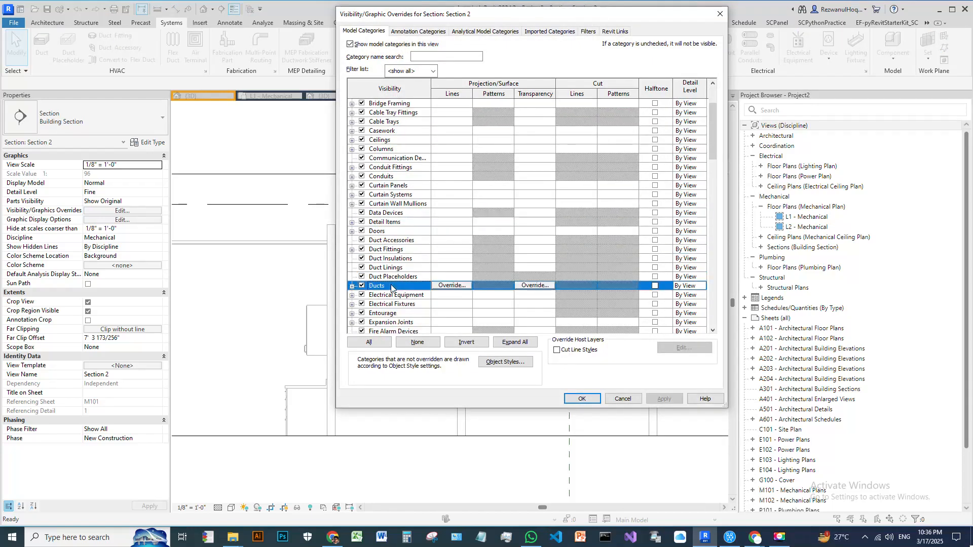
left_click(458, 286)
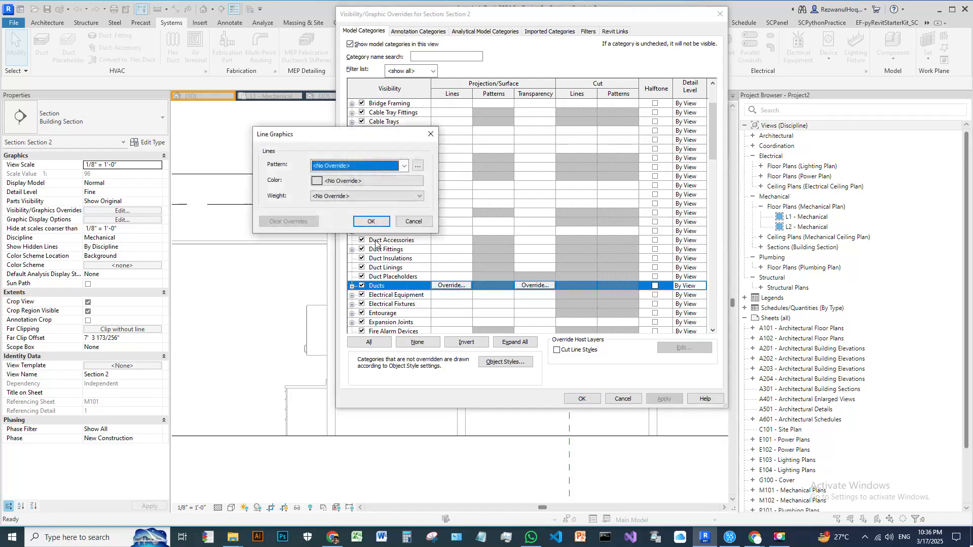
left_click(375, 220)
left_click(352, 286)
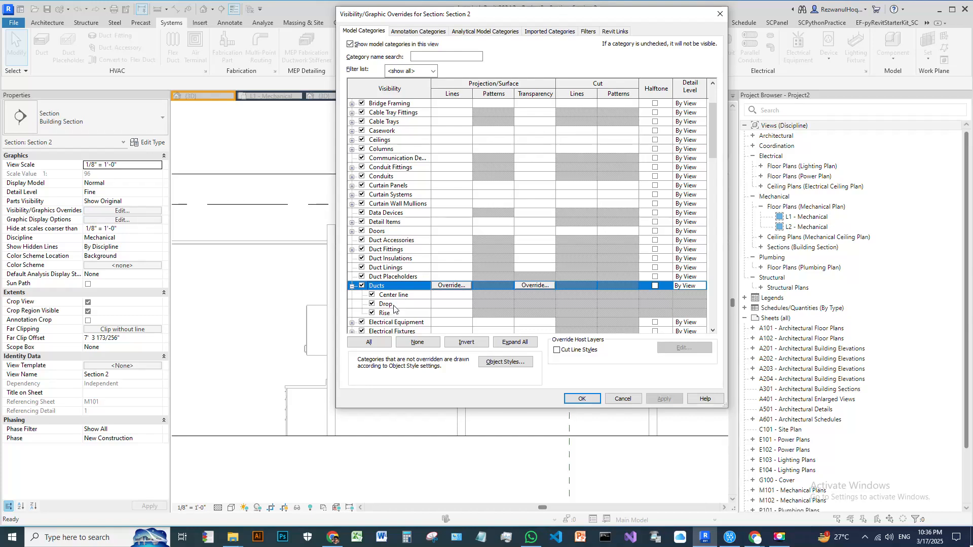
Step: Override the Ducts projection lines in Section 2 with a Solid pattern, Red color and weight 4, and apply the overrides
left_click(445, 285)
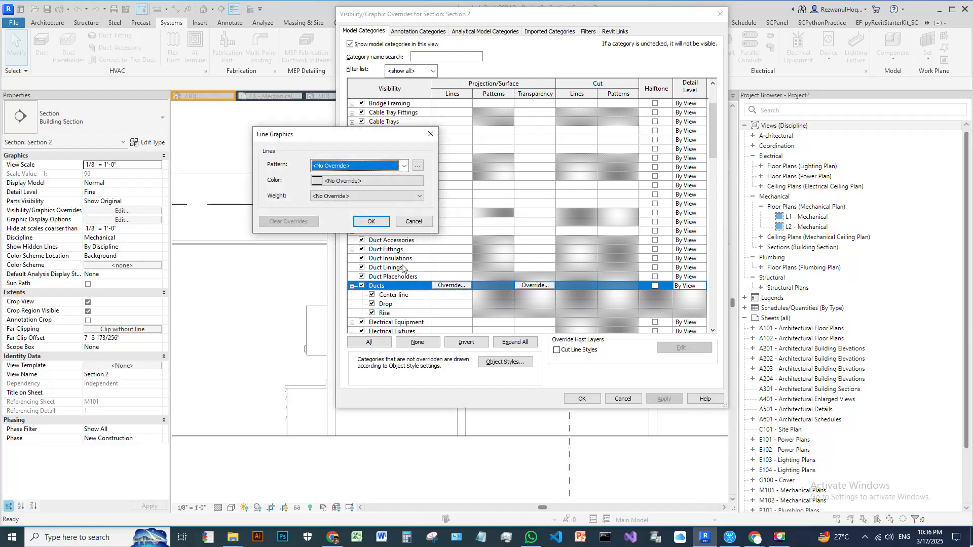
left_click(345, 166)
left_click(338, 187)
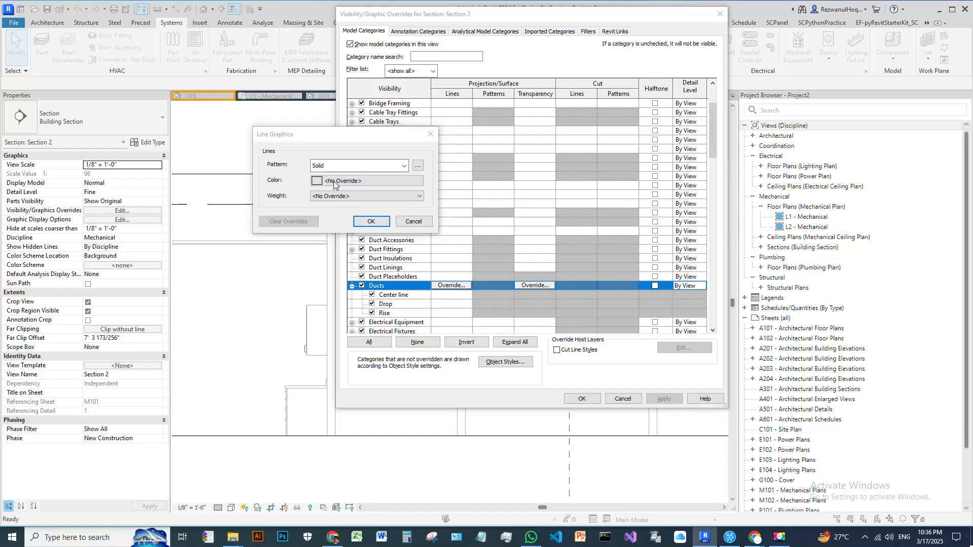
left_click(357, 180)
left_click(240, 122)
left_click(387, 271)
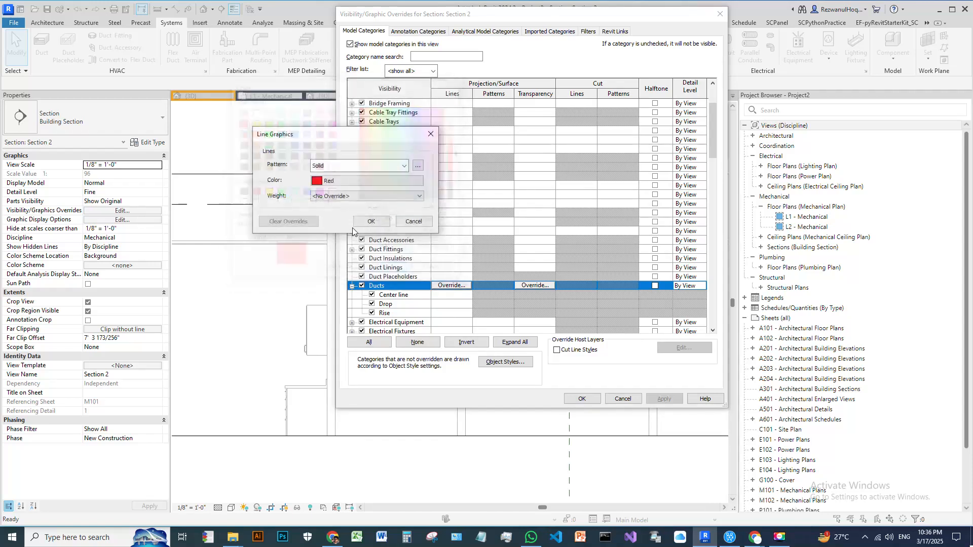
left_click(349, 197)
left_click(329, 226)
left_click(366, 221)
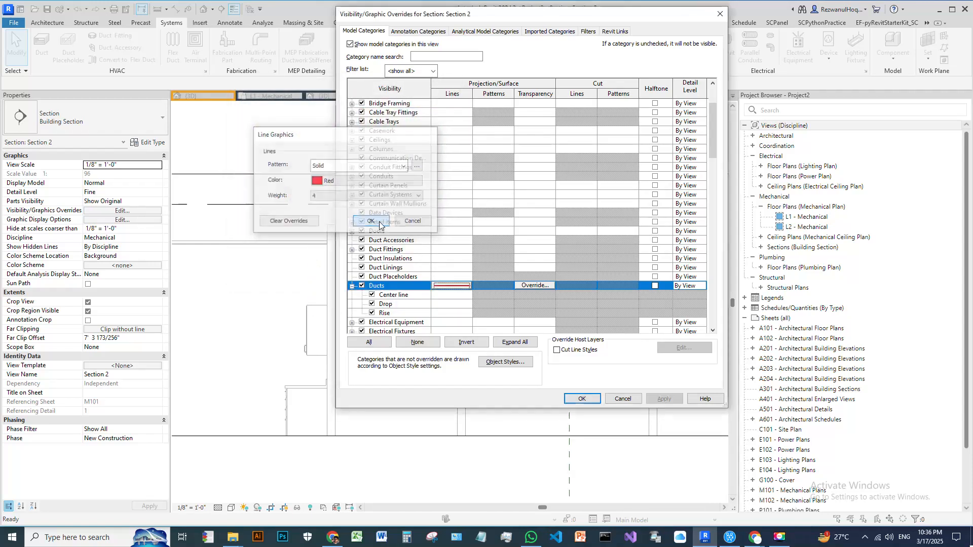
left_click(587, 401)
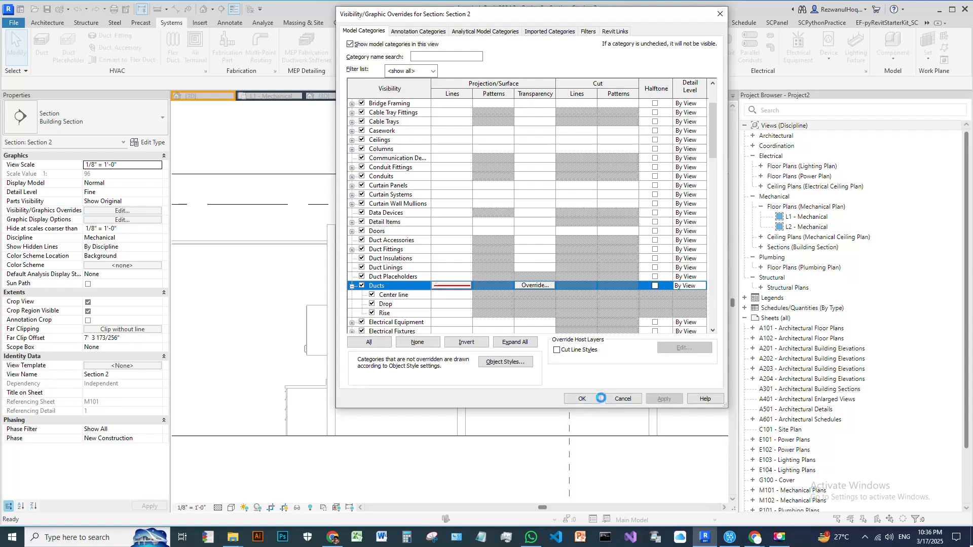
Step: Switch Section 2's detail level to Coarse and back to Fine to compare how the ducts are displayed
scroll(399, 252, "up", 4)
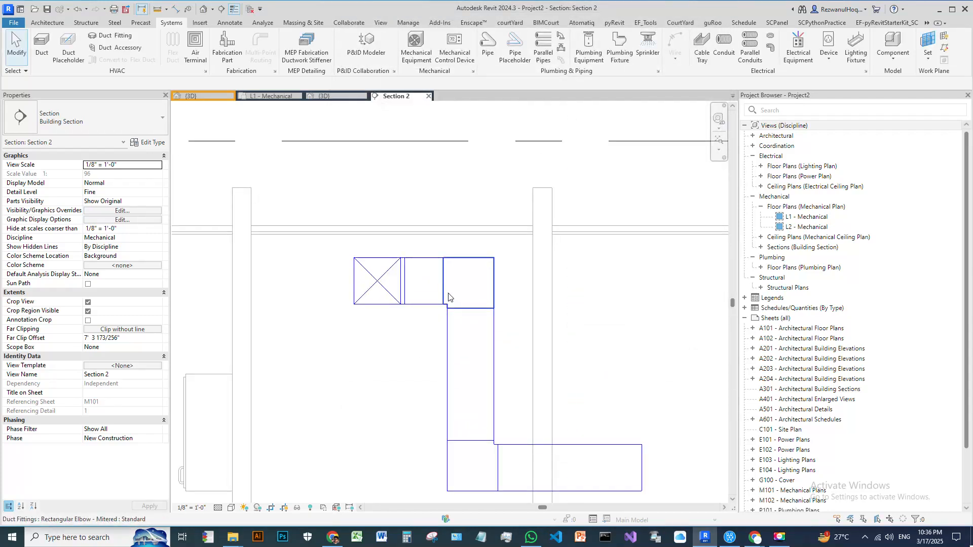
left_click(217, 508)
left_click(223, 475)
left_click(218, 508)
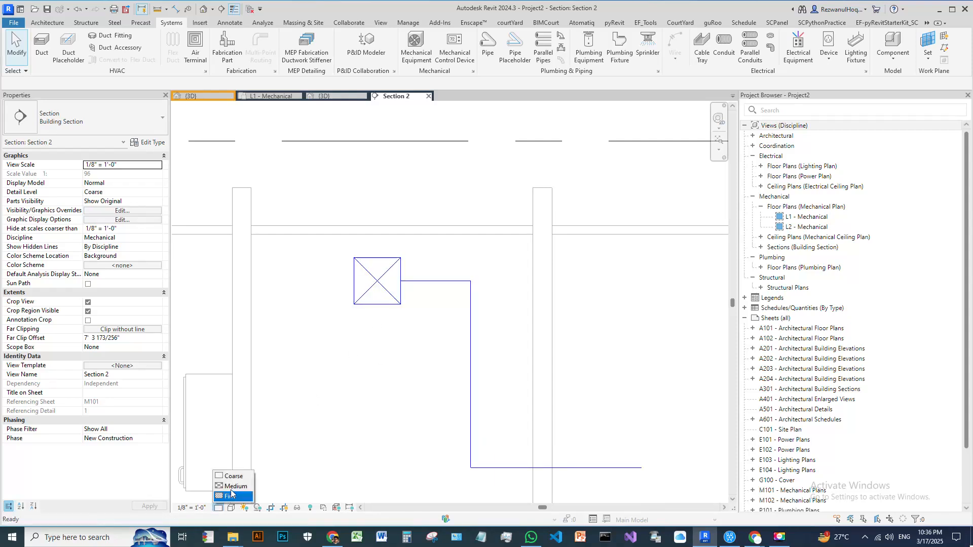
left_click(230, 497)
scroll(497, 337, "down", 7)
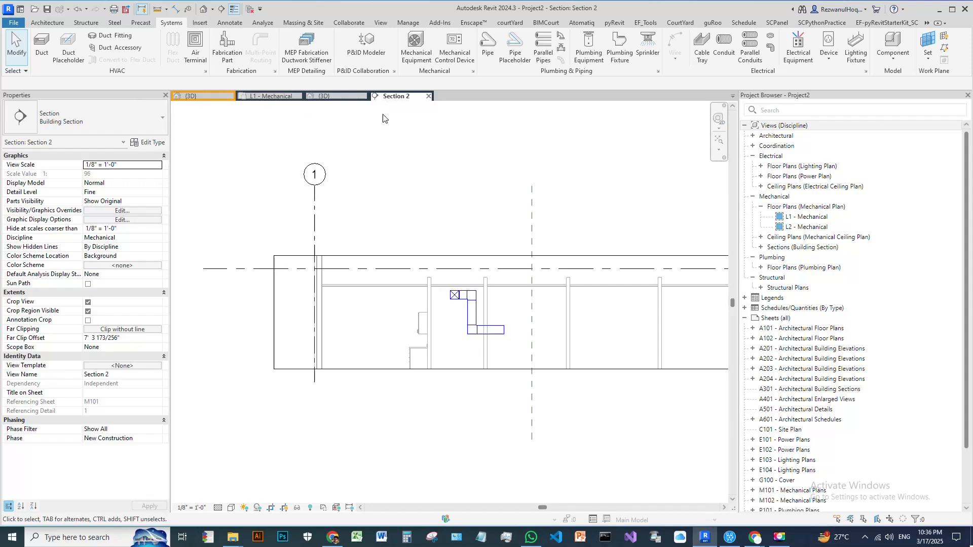
Step: Return to the L1 - Mechanical plan and expand Families down to the Duct System types under Duct Systems in the Project Browser
left_click(281, 100)
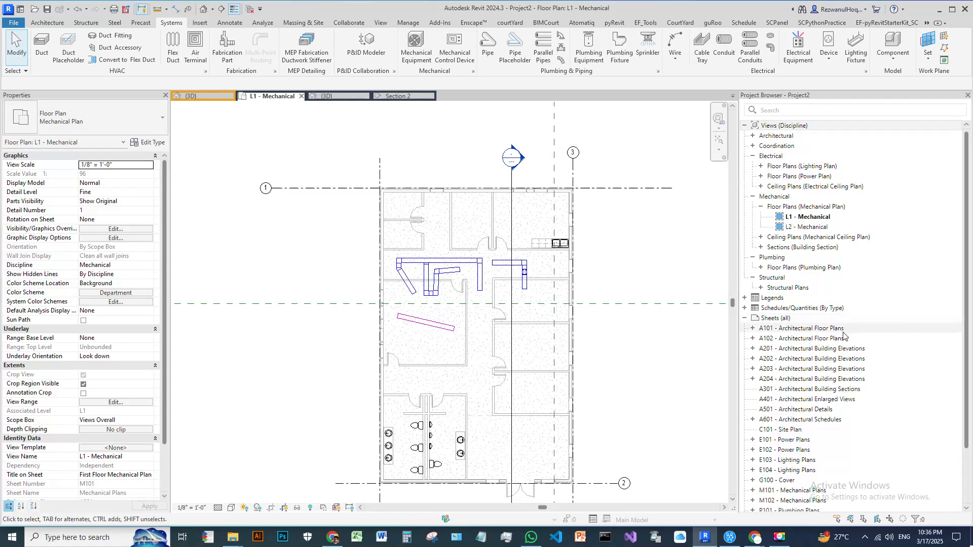
scroll(846, 332, "down", 2)
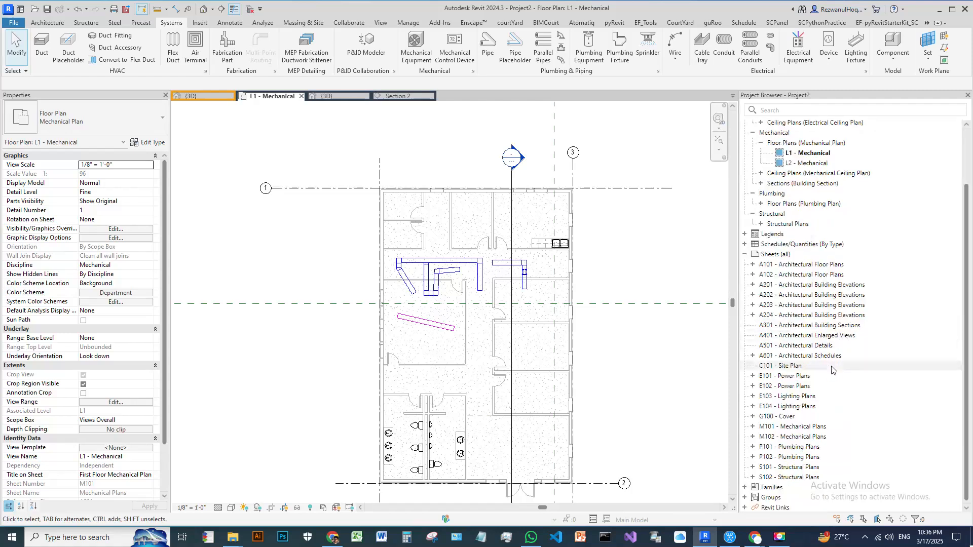
left_click(745, 256)
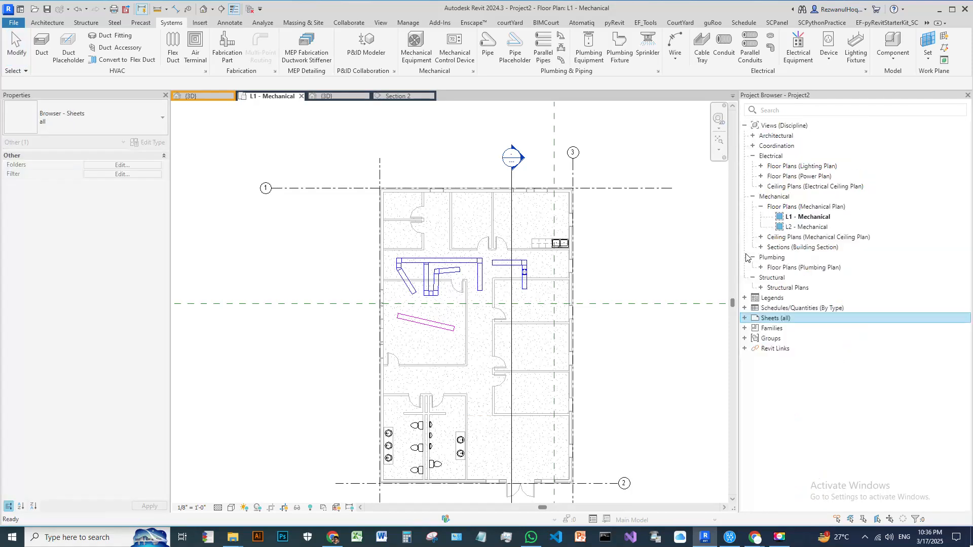
left_click(746, 328)
scroll(795, 336, "down", 10)
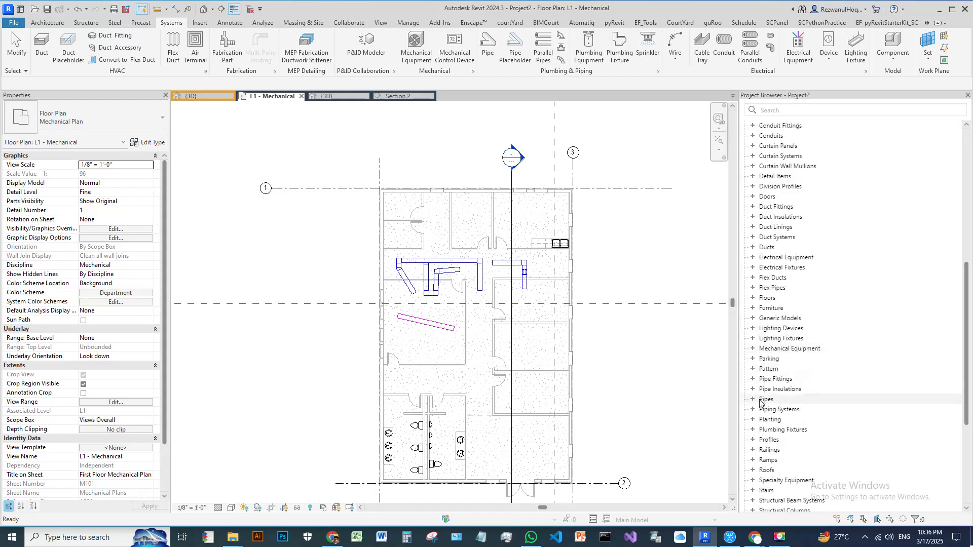
scroll(777, 400, "up", 1)
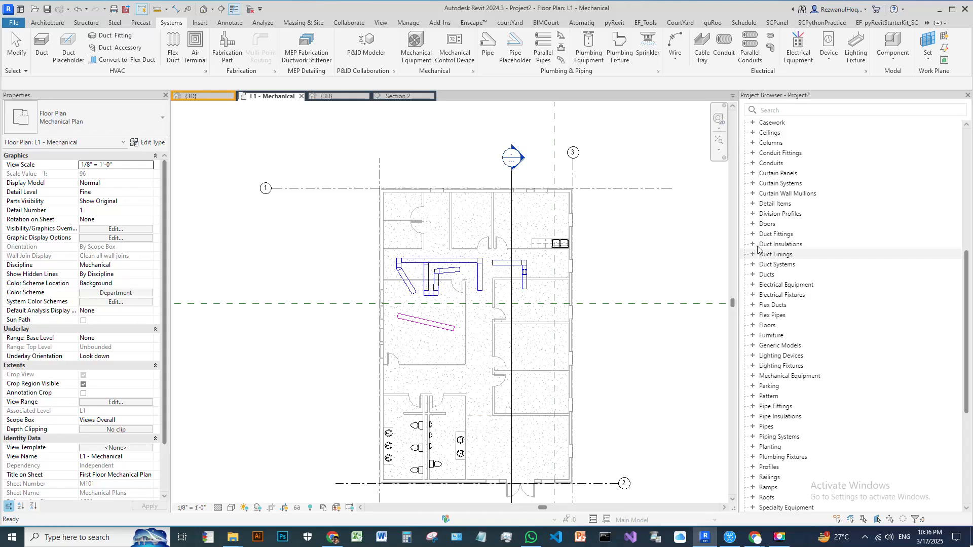
left_click(753, 265)
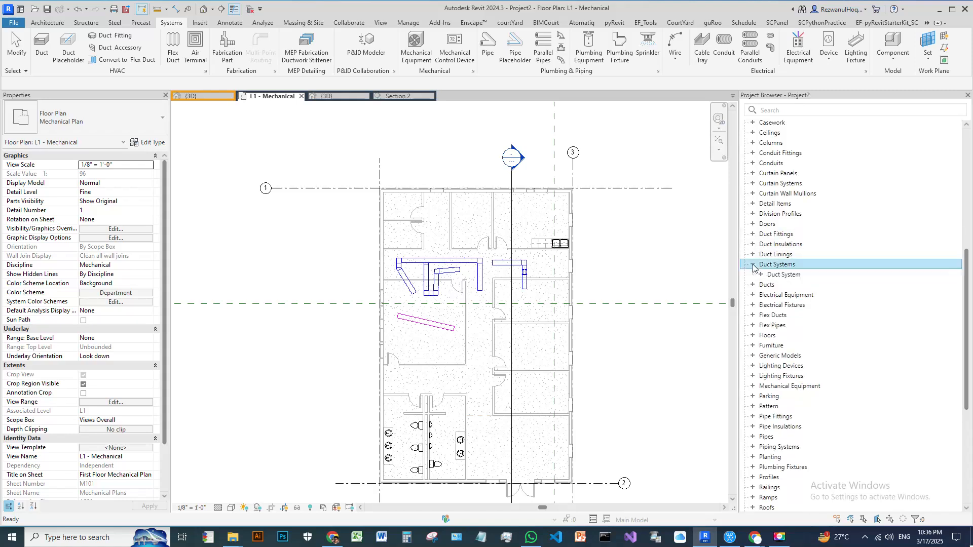
left_click(762, 275)
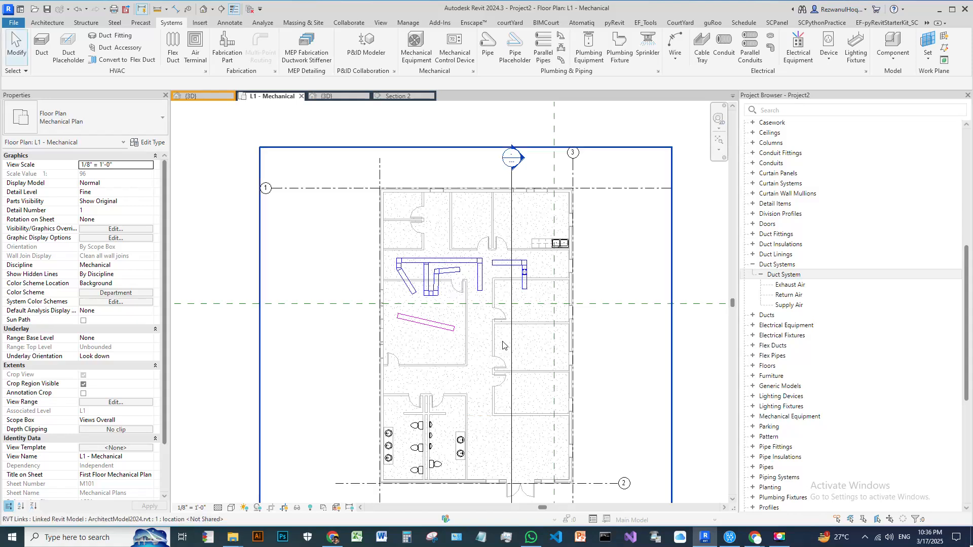
Step: Open the Supply Air duct system's type properties and examine the pattern, color and weight options of its graphic overrides without changing them
scroll(501, 343, "up", 3)
left_click(461, 226)
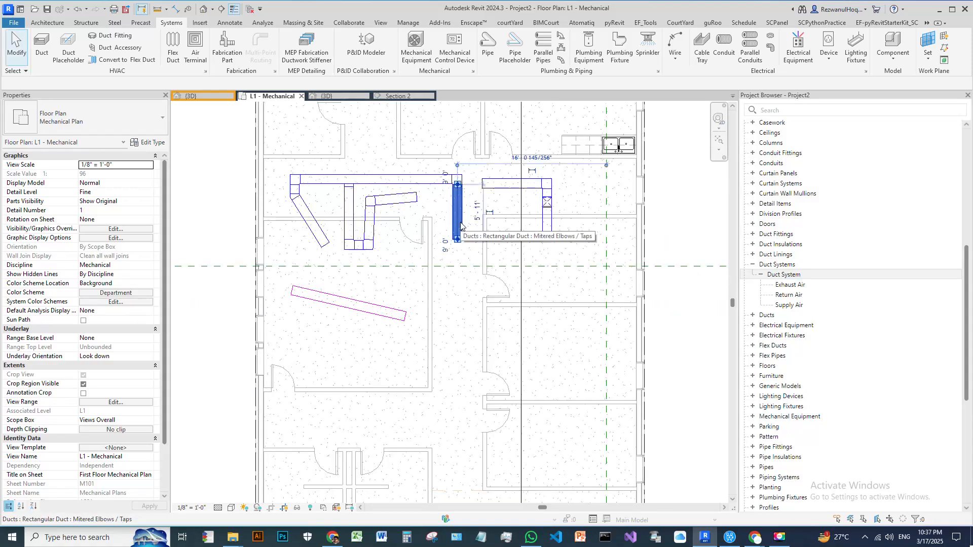
double_click(789, 305)
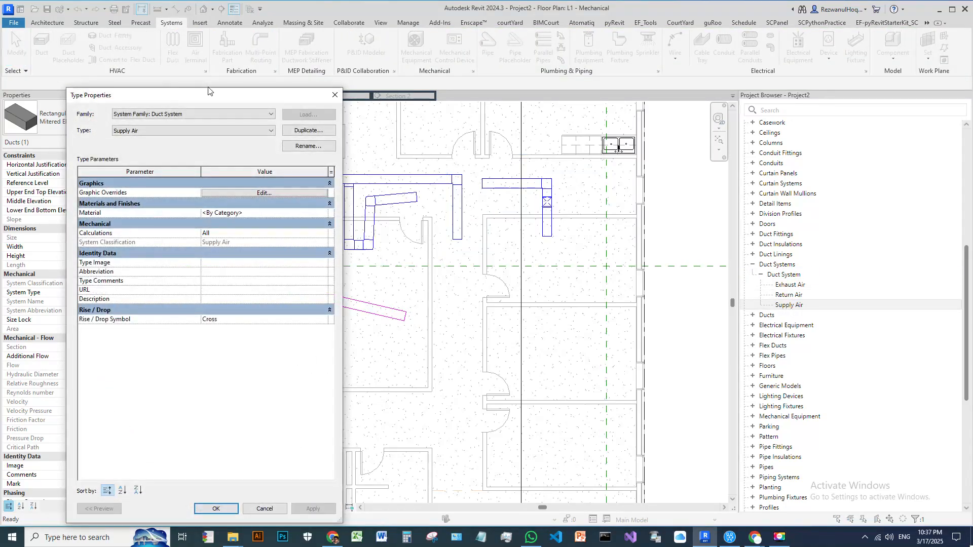
left_click_drag(208, 100, 785, 81)
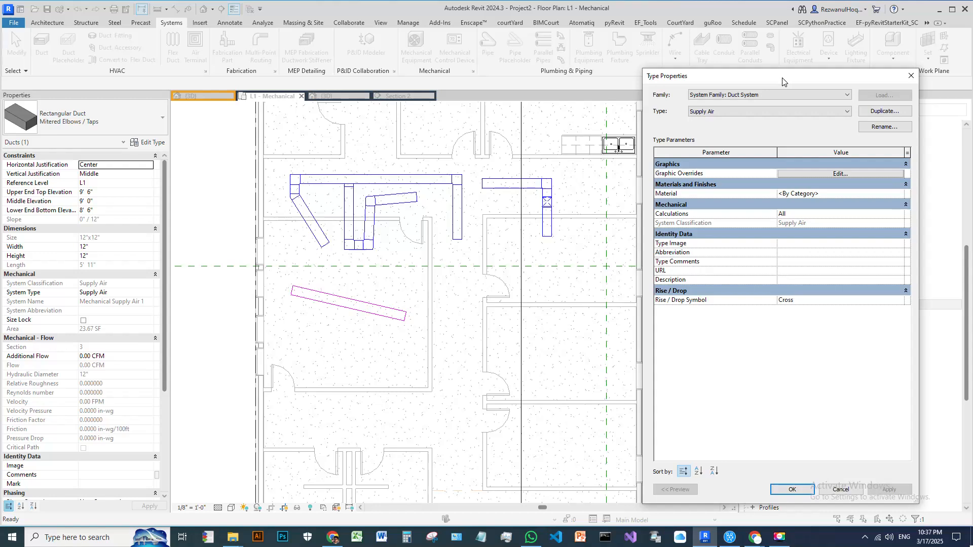
left_click(828, 175)
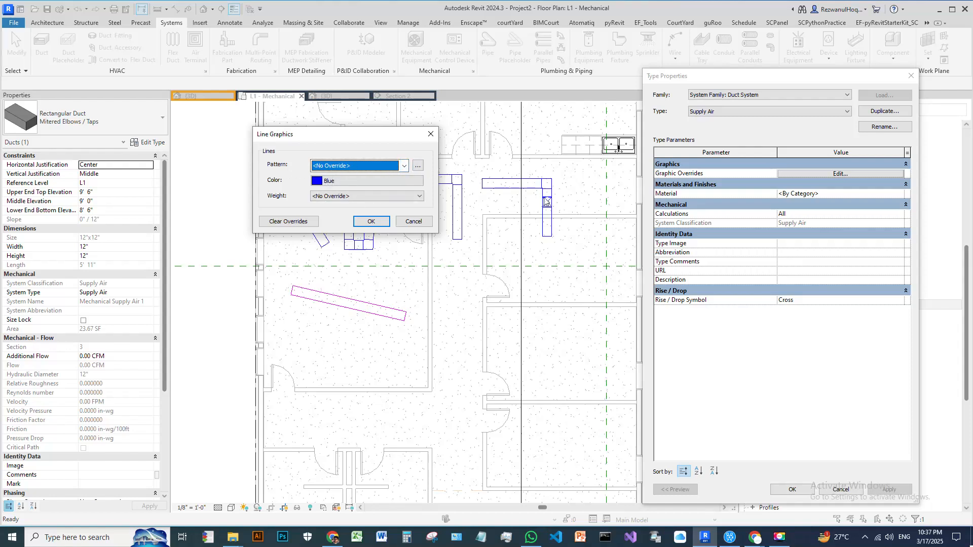
left_click(410, 222)
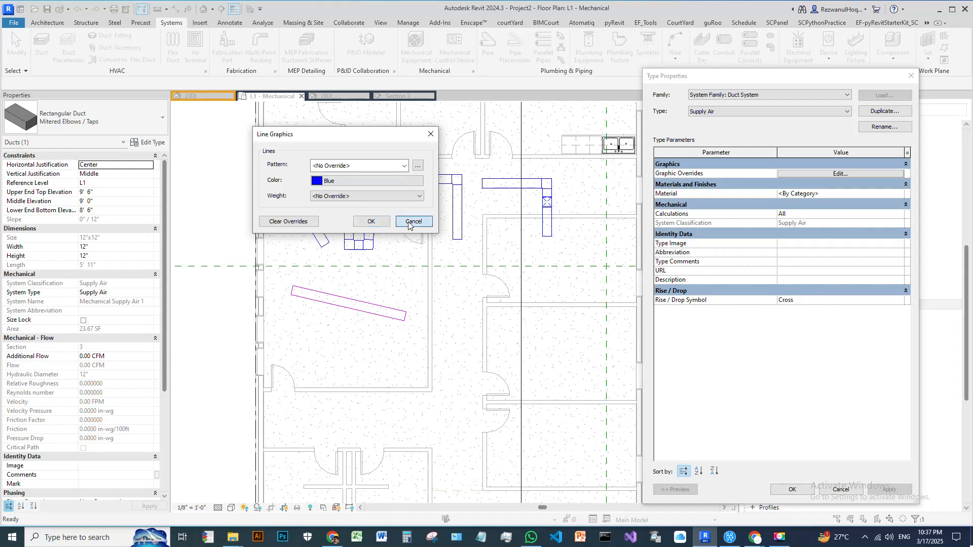
left_click(830, 175)
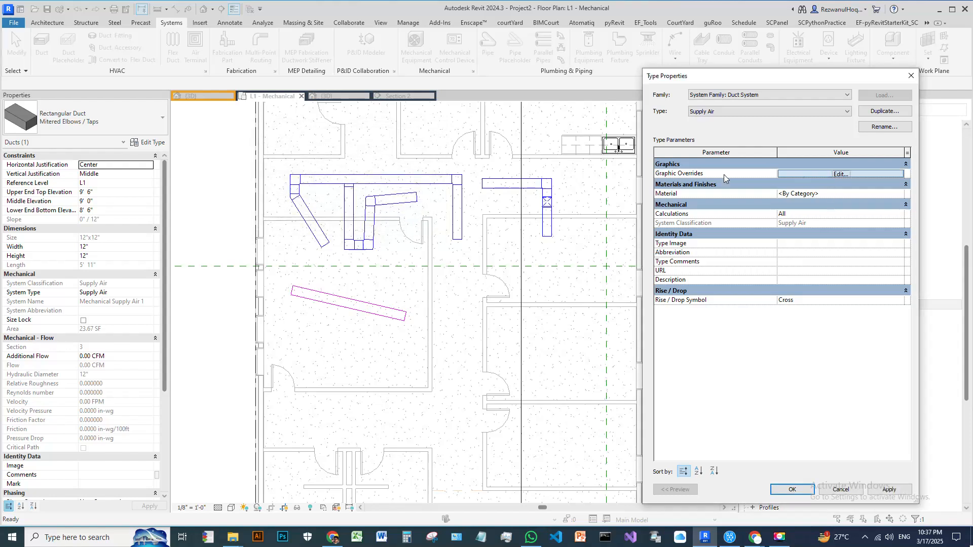
left_click(325, 196)
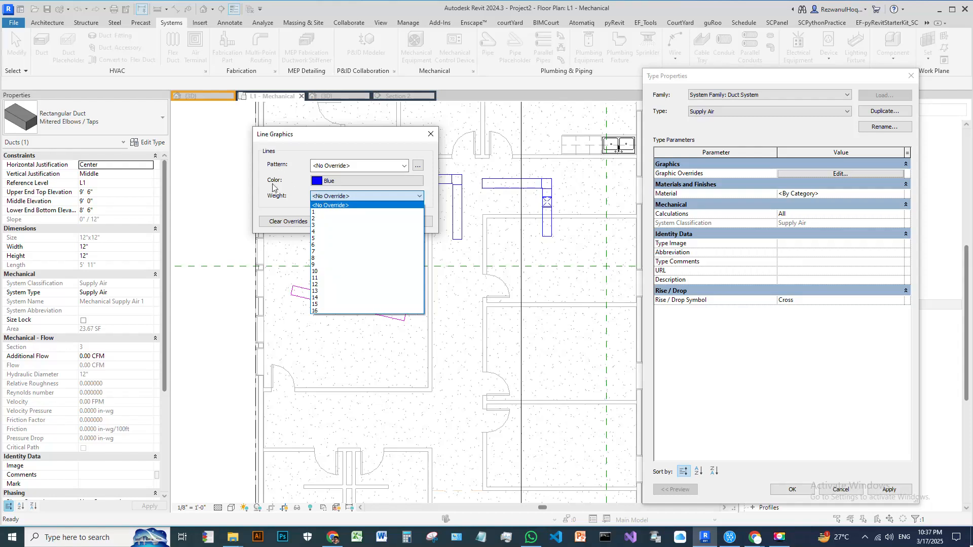
left_click(276, 204)
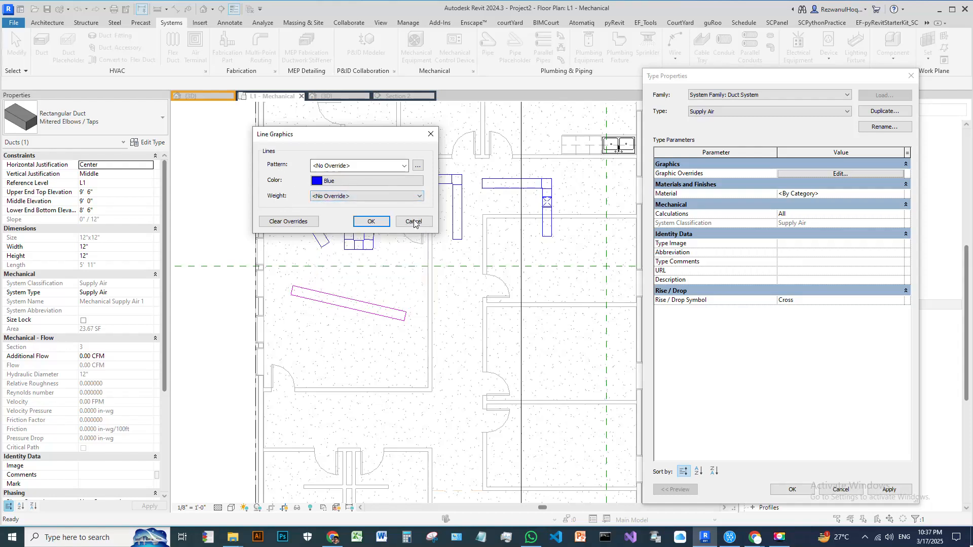
left_click(414, 223)
Step: Look at the materials available for the Supply Air duct system type, and close its type properties without assigning one
left_click(838, 194)
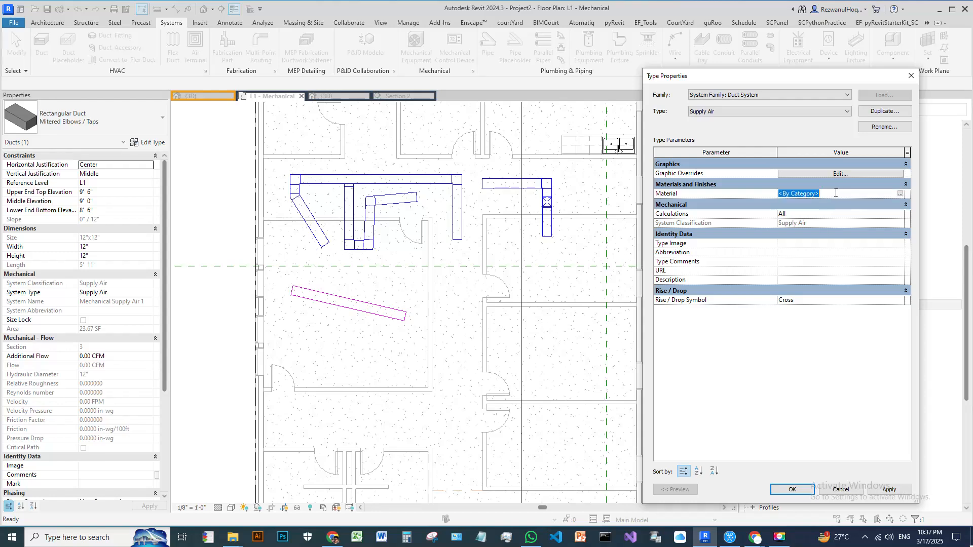
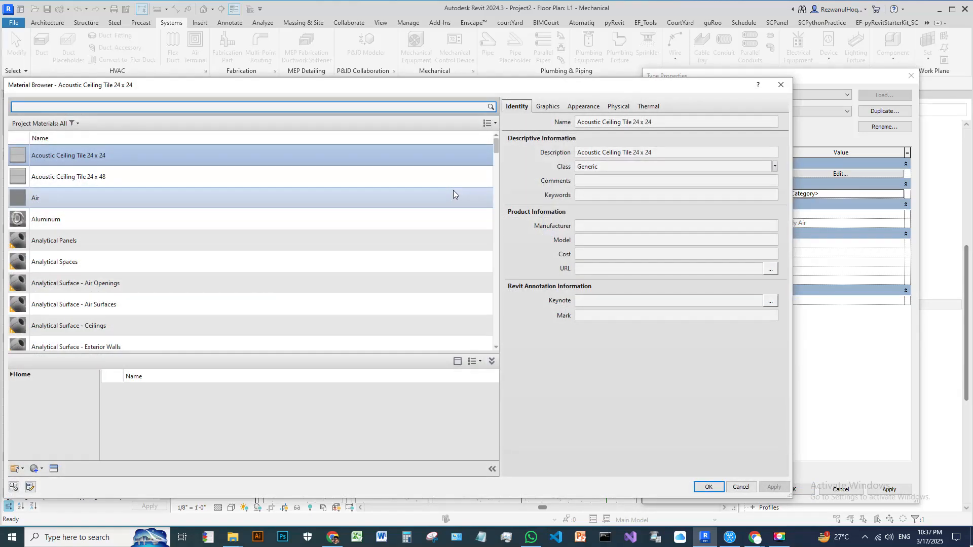
left_click(780, 83)
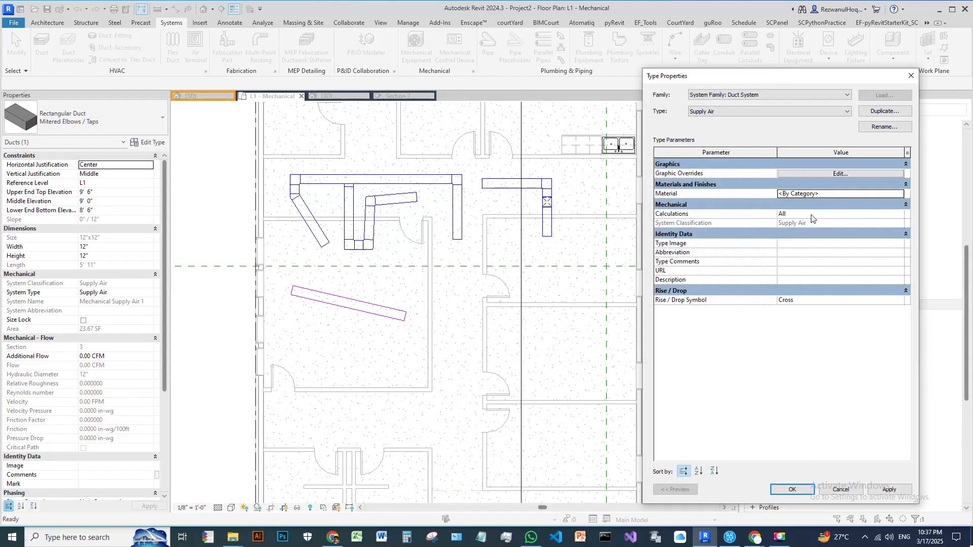
left_click(791, 490)
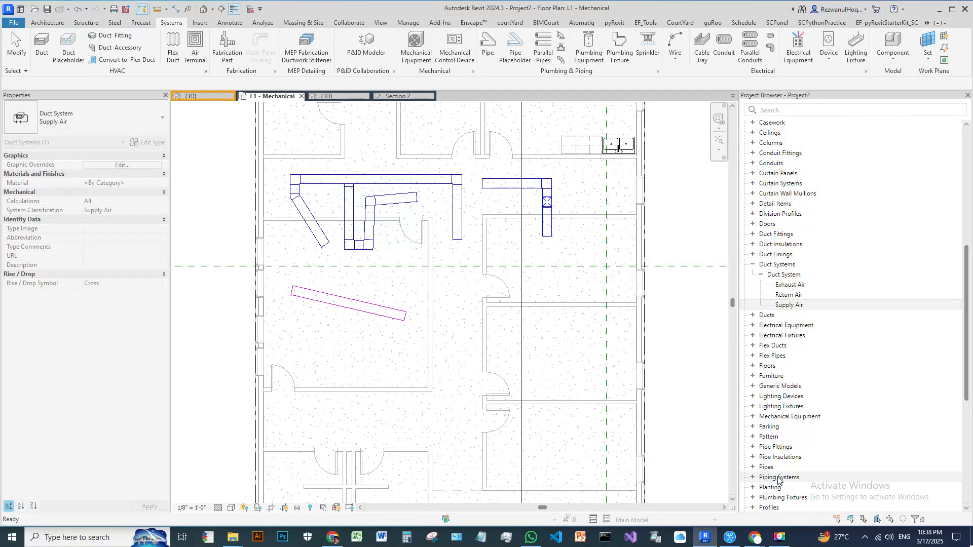
left_click(446, 330)
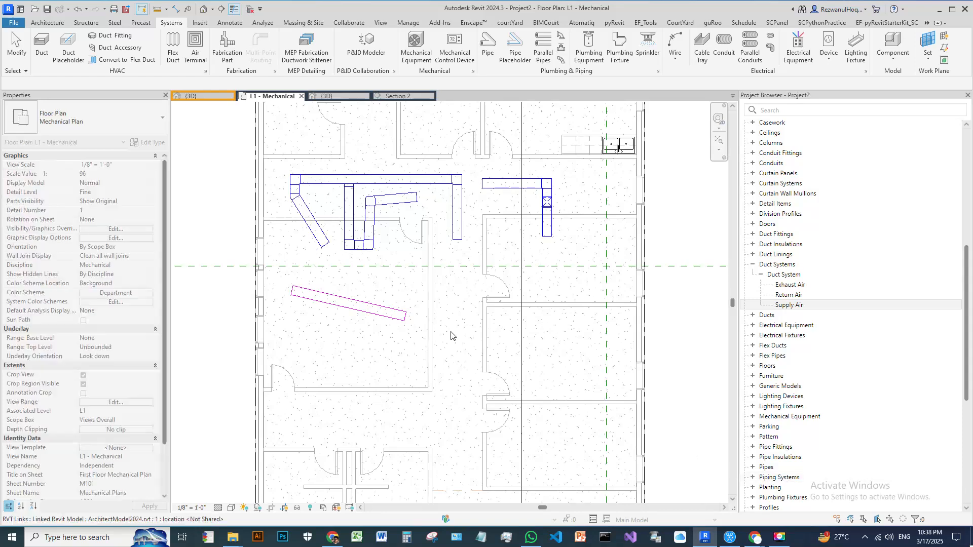
scroll(462, 298, "down", 3)
scroll(441, 239, "up", 3)
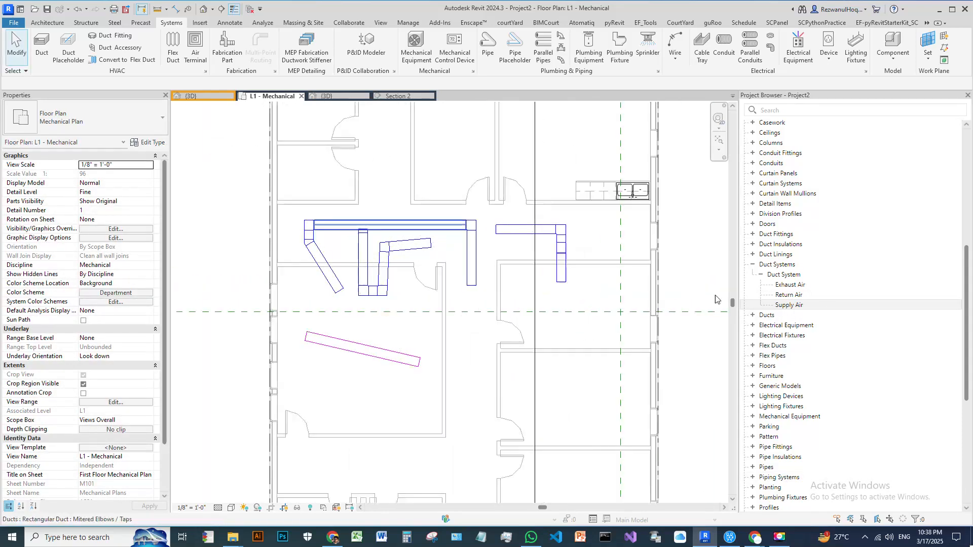
scroll(401, 281, "down", 5)
scroll(413, 256, "up", 4)
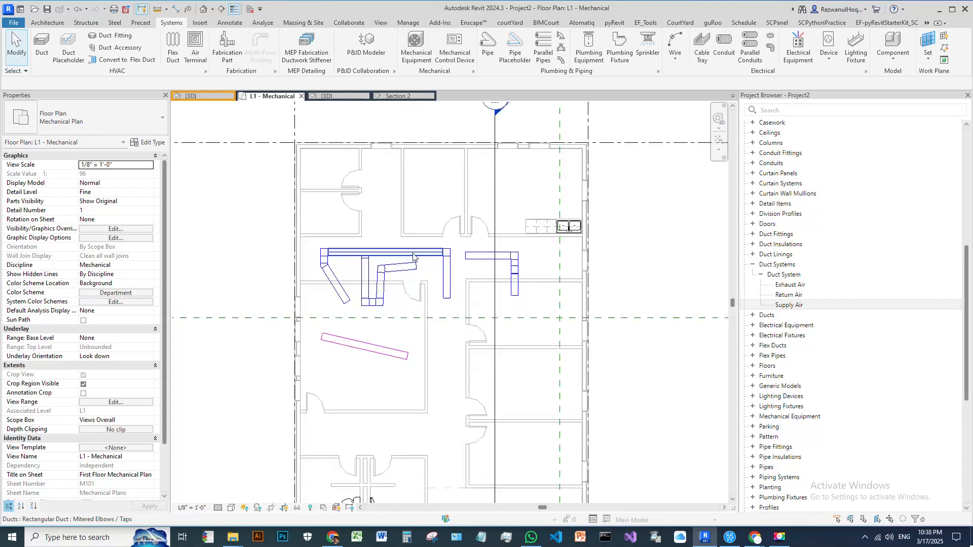
left_click(786, 306)
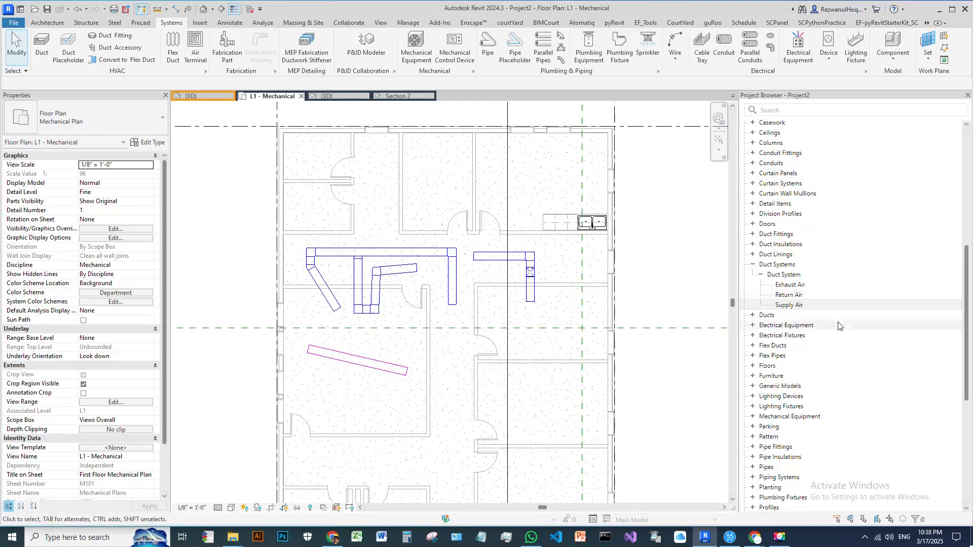
left_click(789, 285)
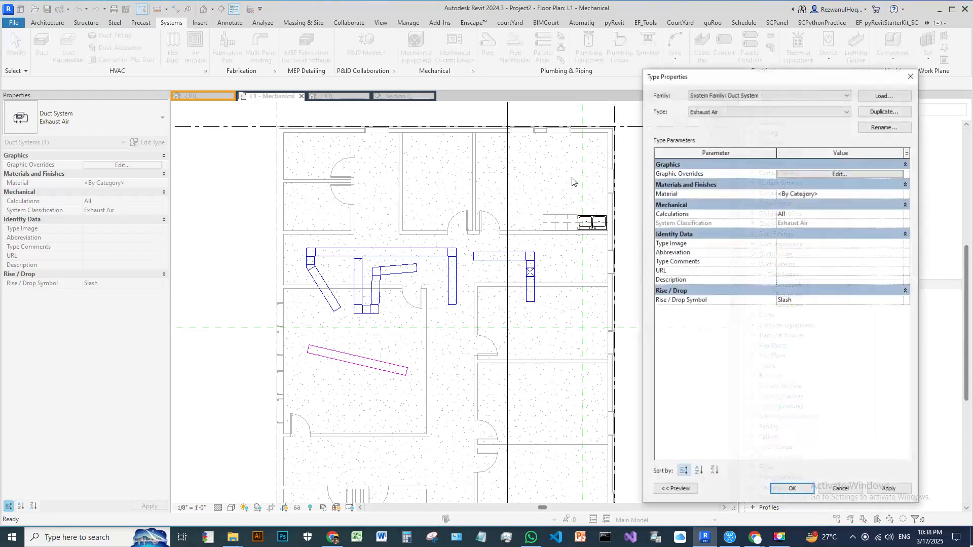
left_click(913, 79)
Step: Reopen the Supply Air duct system's type properties, search its materials for "alum" and select the Aluminum project material
double_click(790, 305)
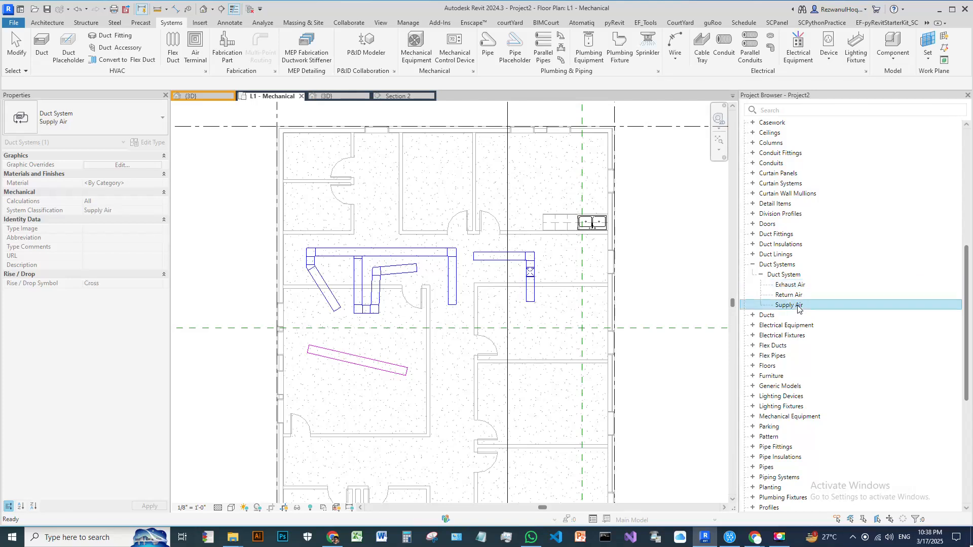
left_click(861, 193)
left_click(900, 194)
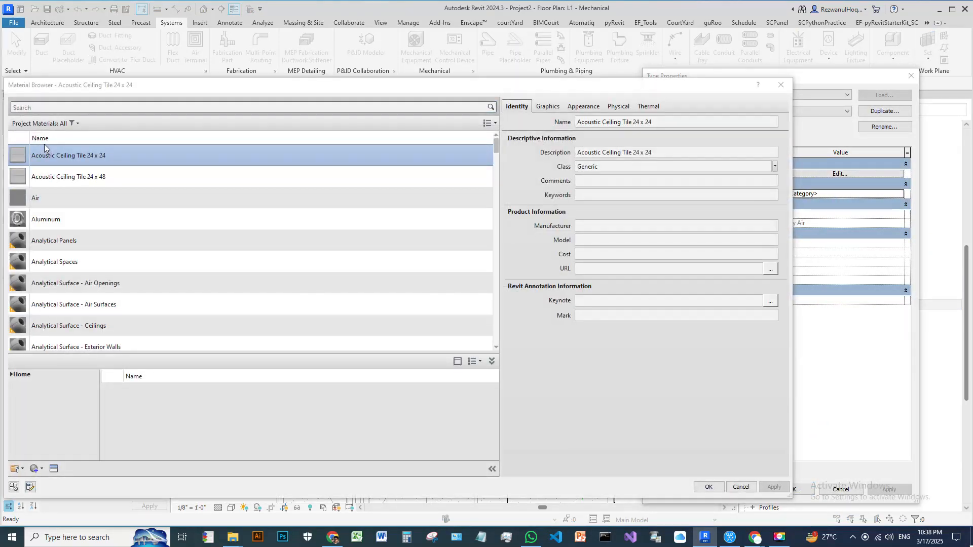
left_click(82, 108)
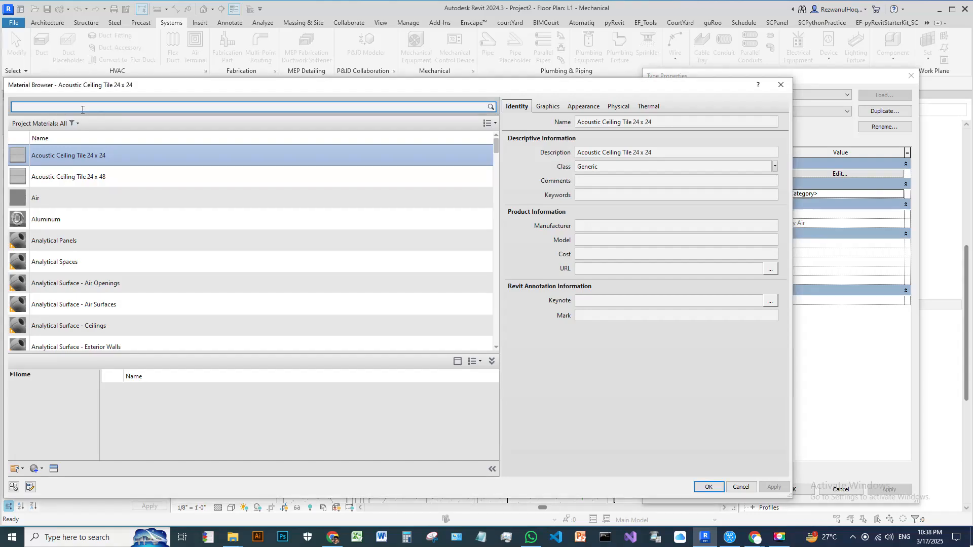
type("alum")
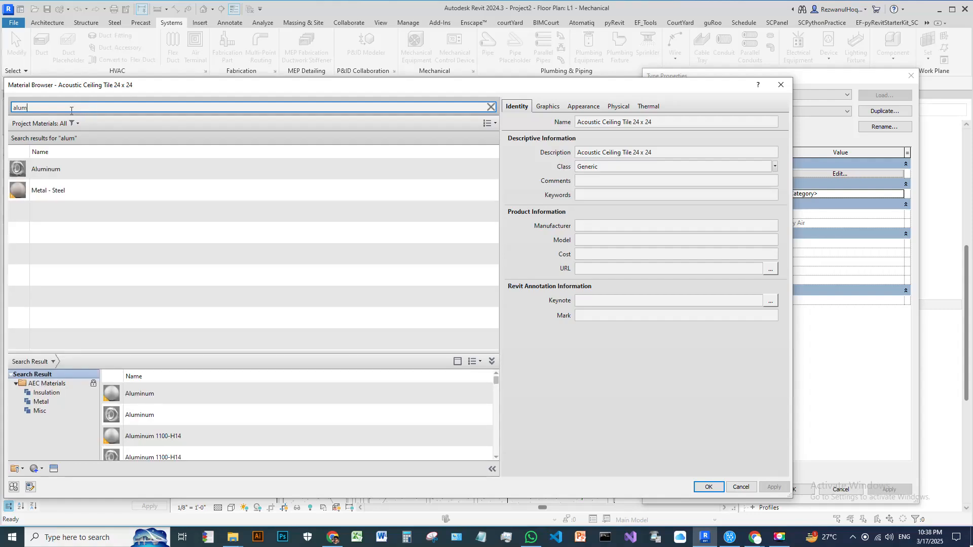
left_click(65, 170)
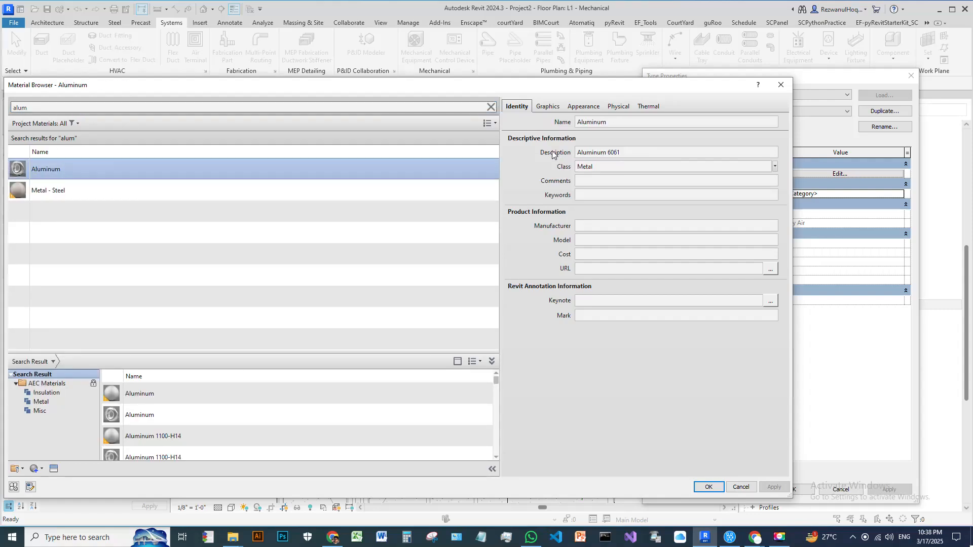
Step: Give Aluminum a solid fill surface foreground pattern in RGB 136-136-136, and apply the material to the Supply Air system type
left_click(555, 107)
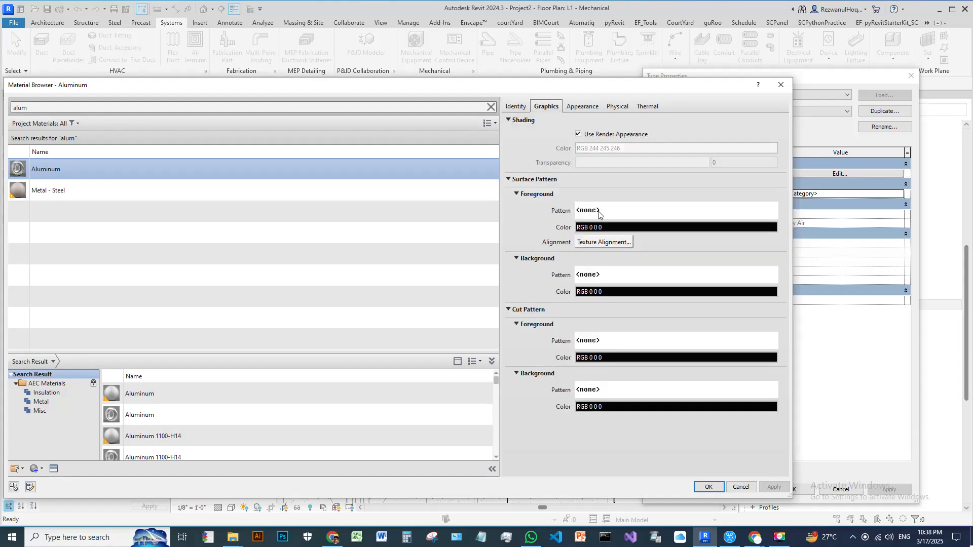
left_click(651, 211)
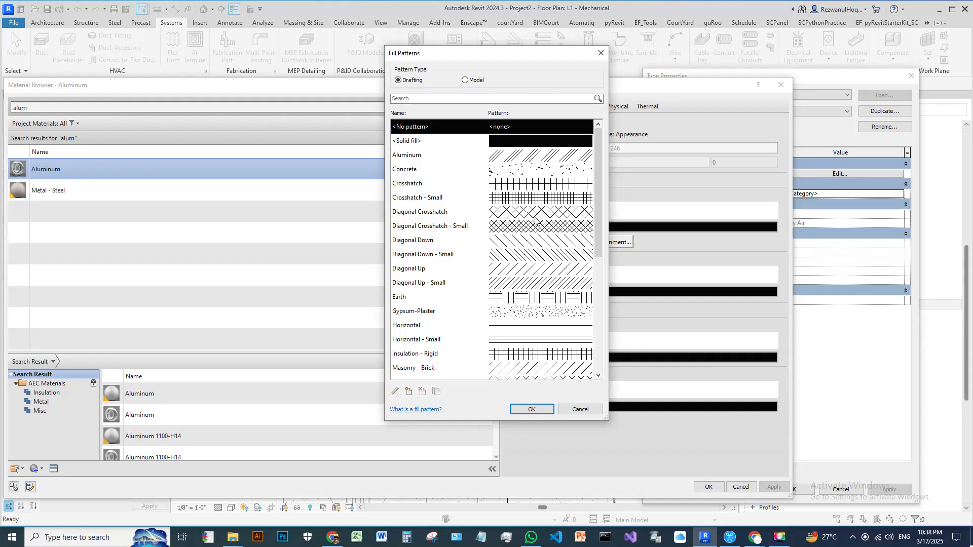
left_click(539, 143)
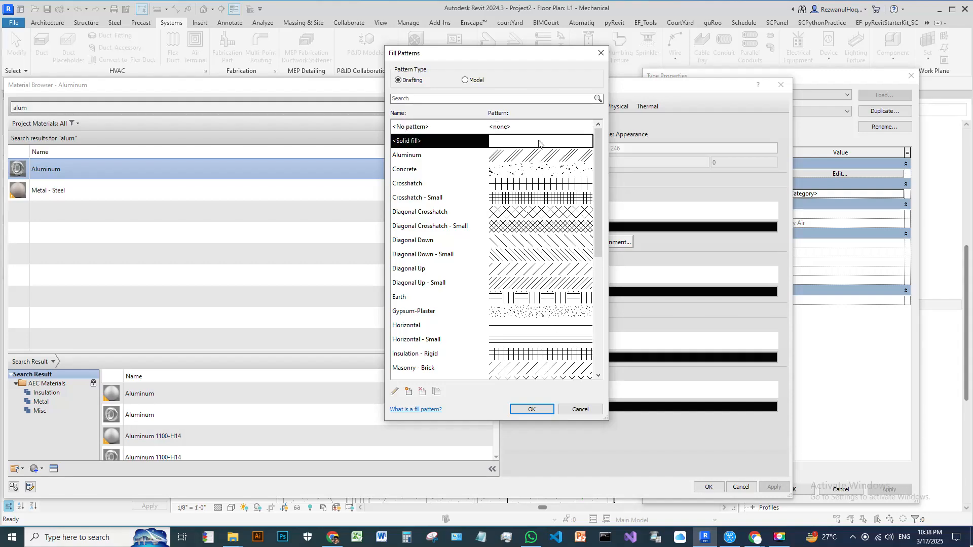
left_click(532, 409)
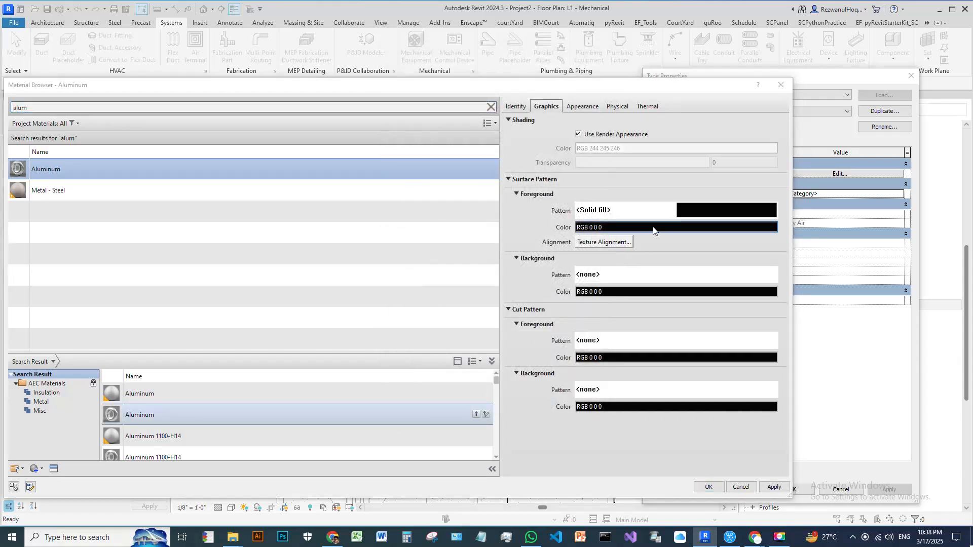
left_click(652, 227)
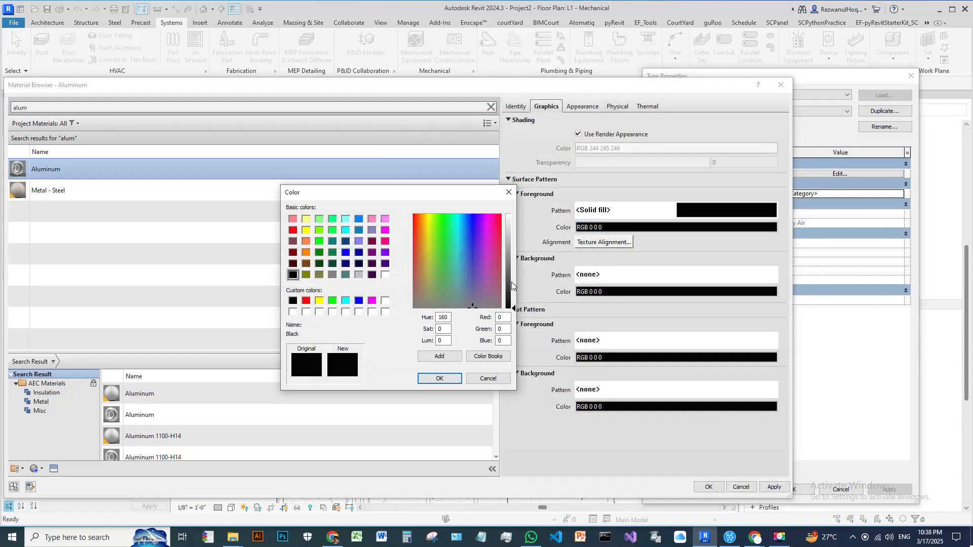
left_click_drag(512, 286, 512, 261)
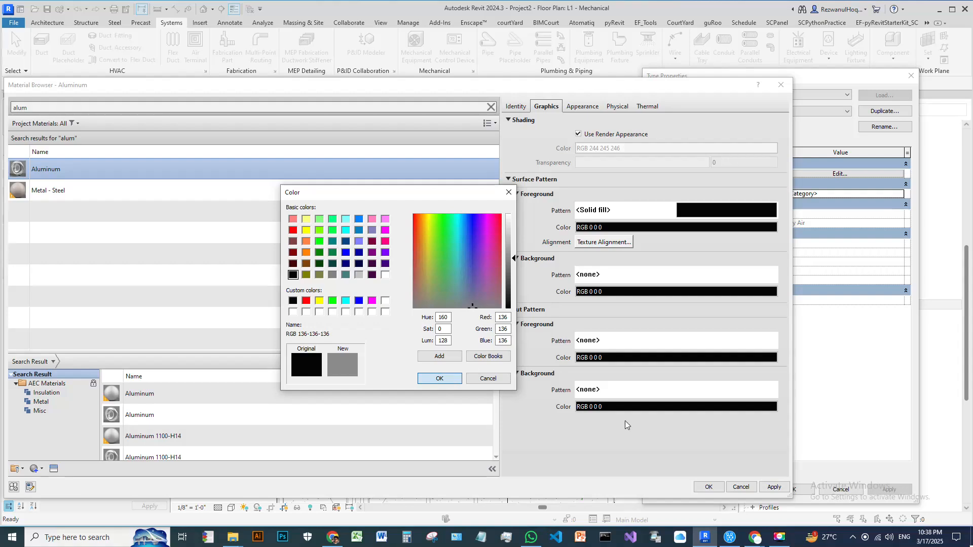
left_click(440, 379)
left_click(709, 486)
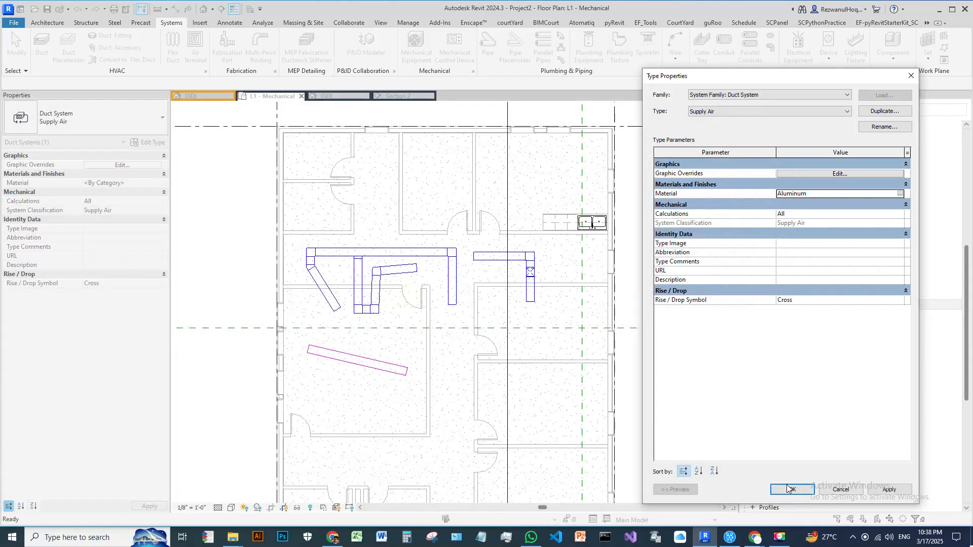
left_click(783, 488)
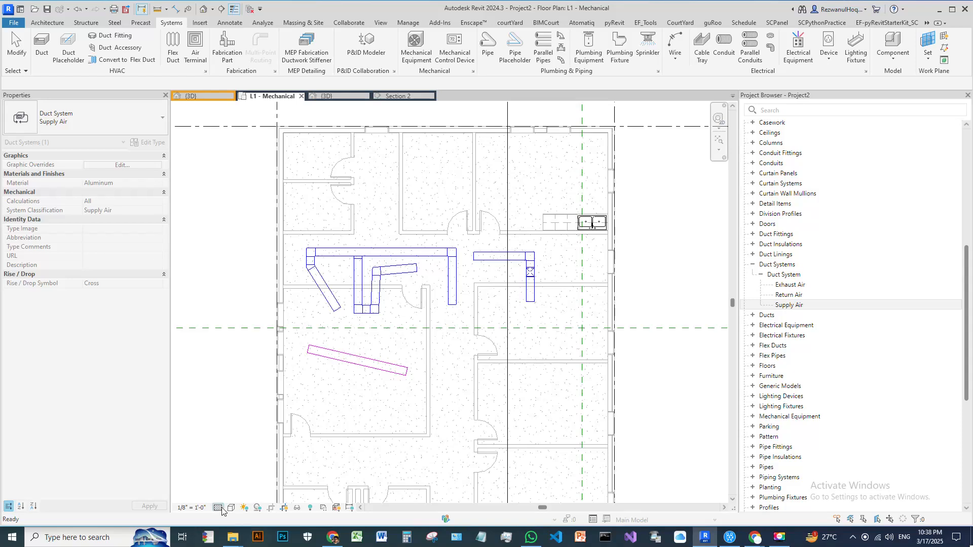
Step: Display the L1 - Mechanical plan in the Realistic visual style to check the ducts, and switch it to Shaded
key("Escape")
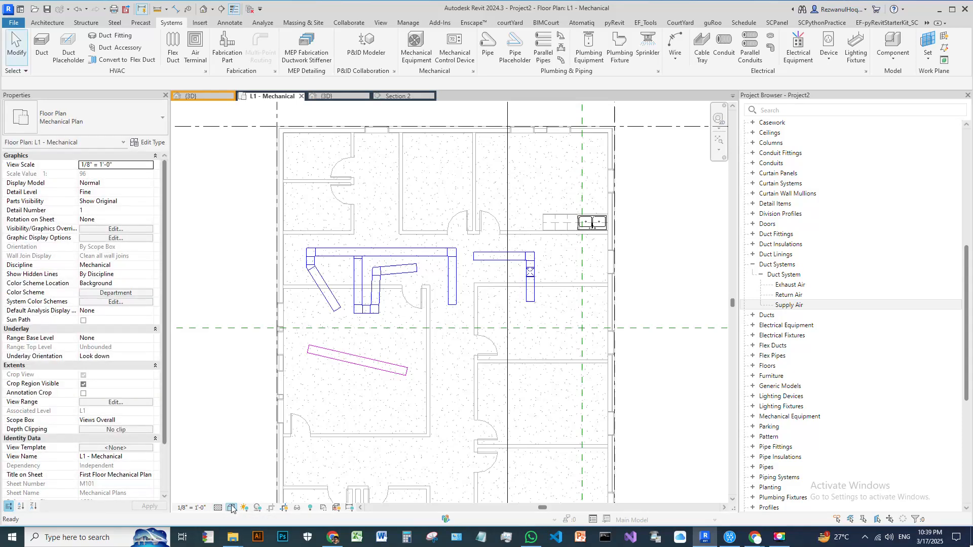
left_click(232, 509)
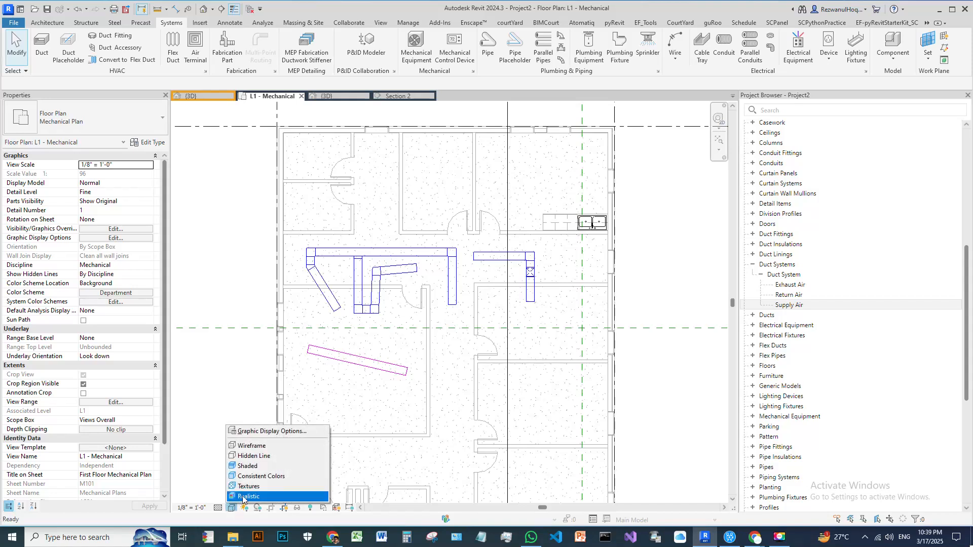
left_click(247, 497)
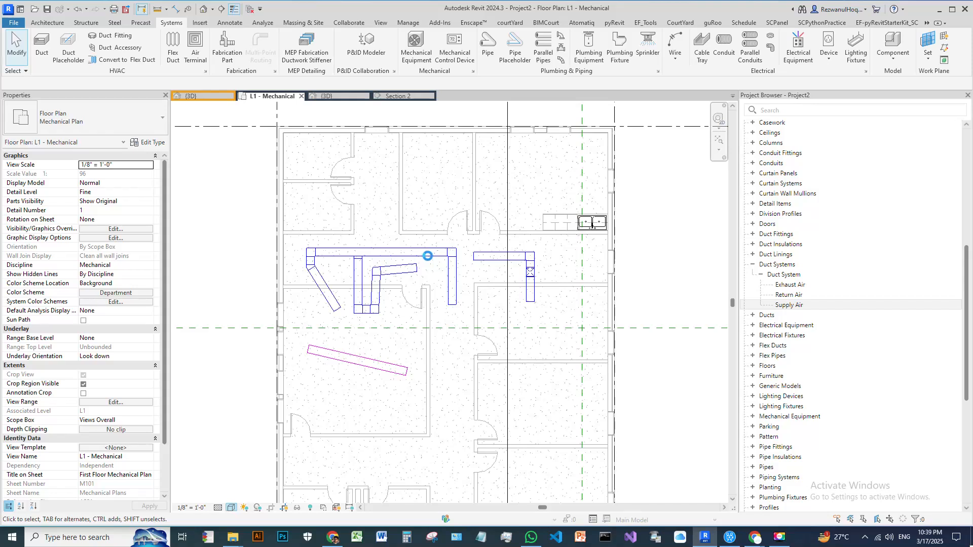
scroll(302, 281, "up", 4)
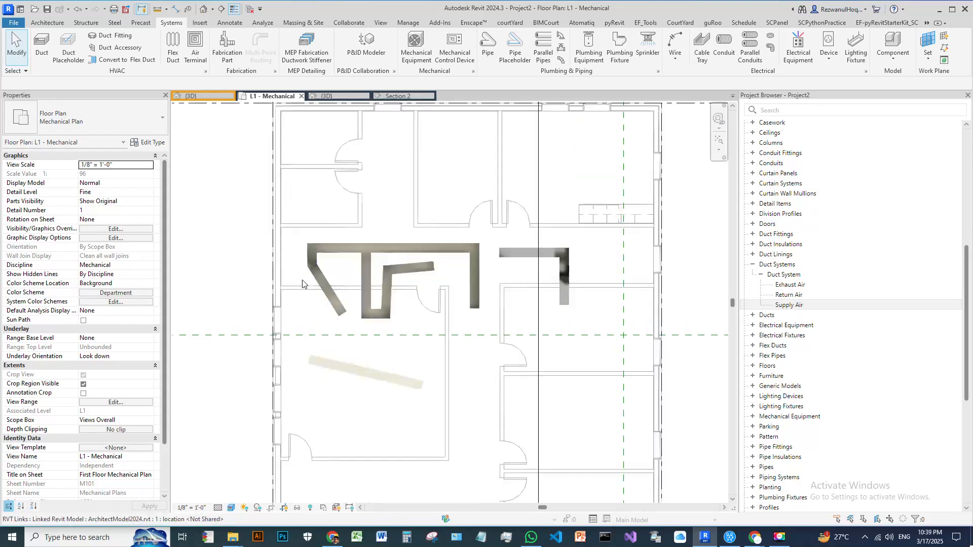
left_click(244, 509)
left_click(243, 461)
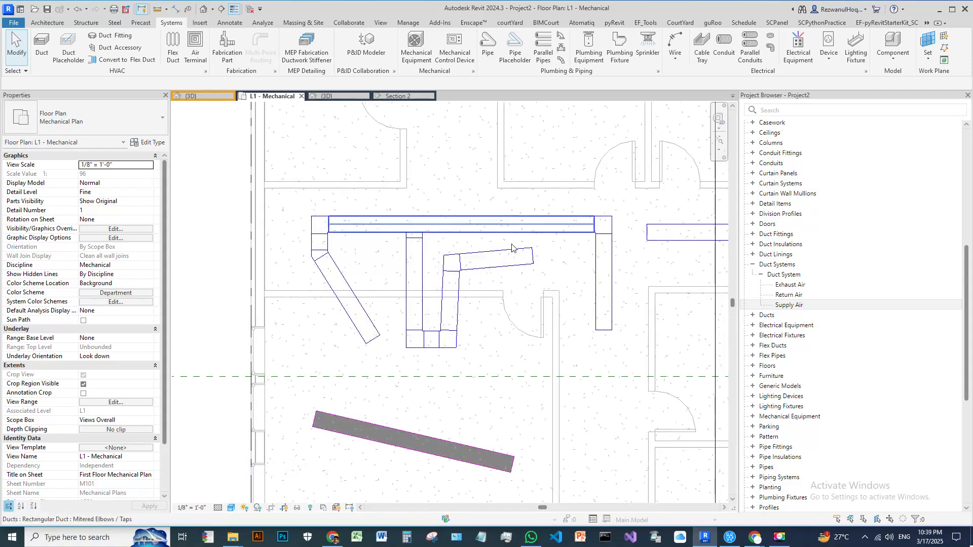
Step: Switch the L1 - Mechanical plan to the Realistic visual style and examine how the ducts are filled
scroll(355, 325, "down", 2)
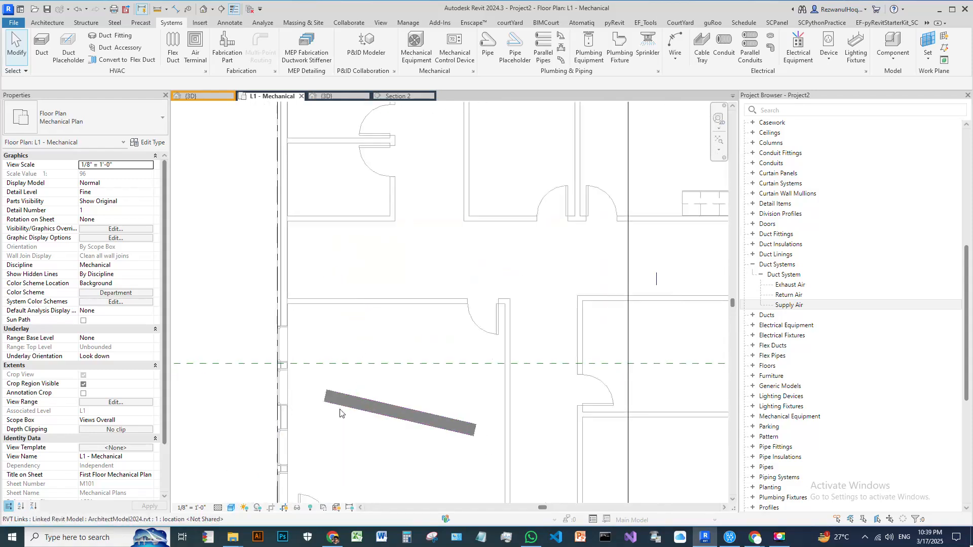
left_click(231, 508)
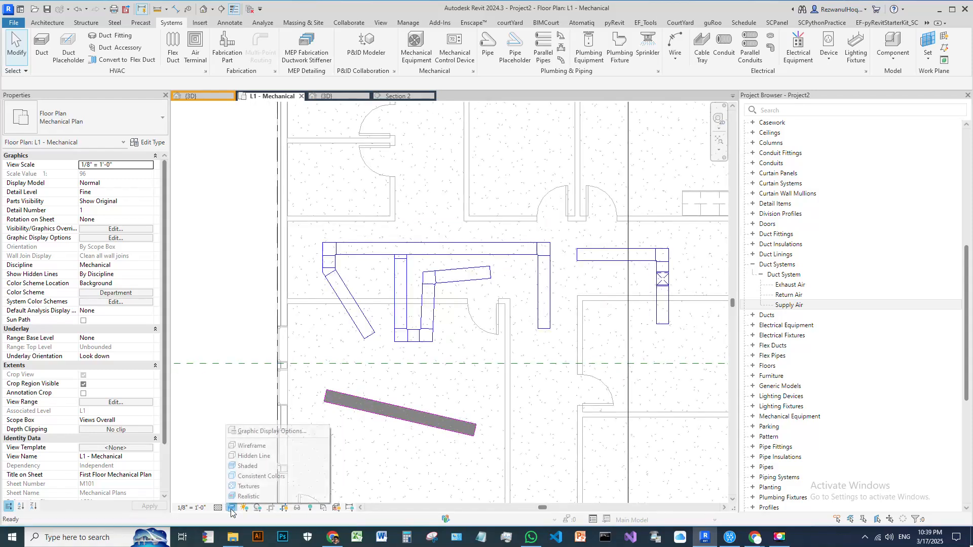
left_click(254, 496)
scroll(348, 289, "up", 5)
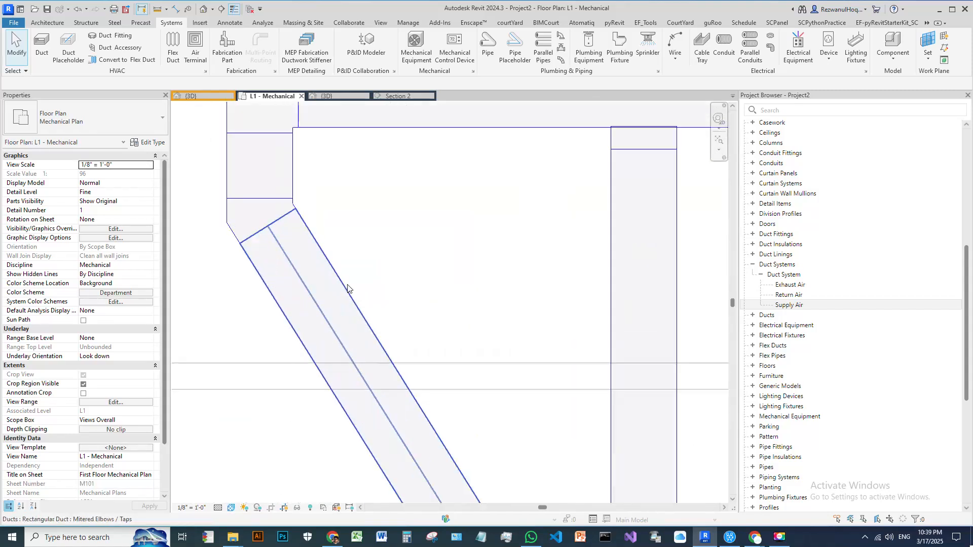
scroll(407, 288, "down", 5)
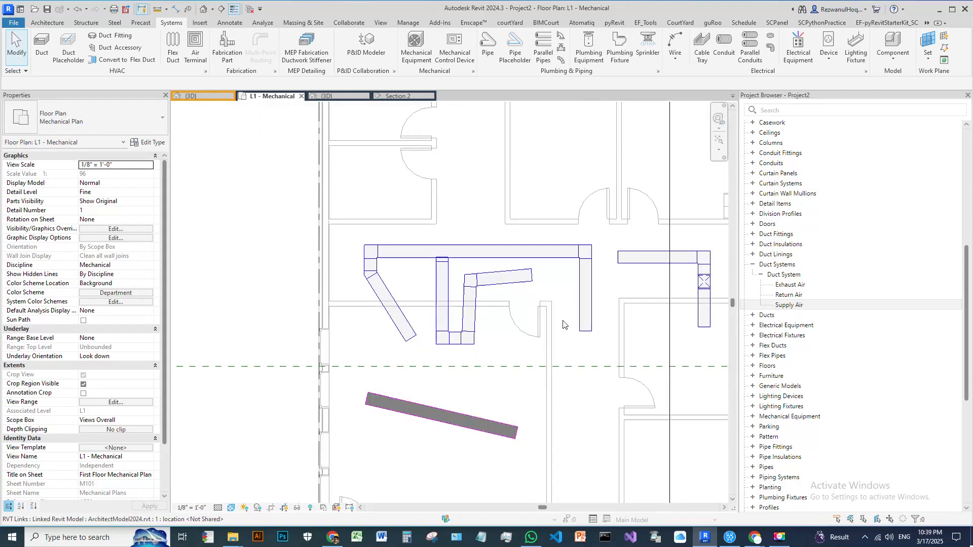
Step: Open the Aluminum material from the Supply Air duct system's type properties, and toggle its Use Render Appearance option off and back on
left_click(789, 305)
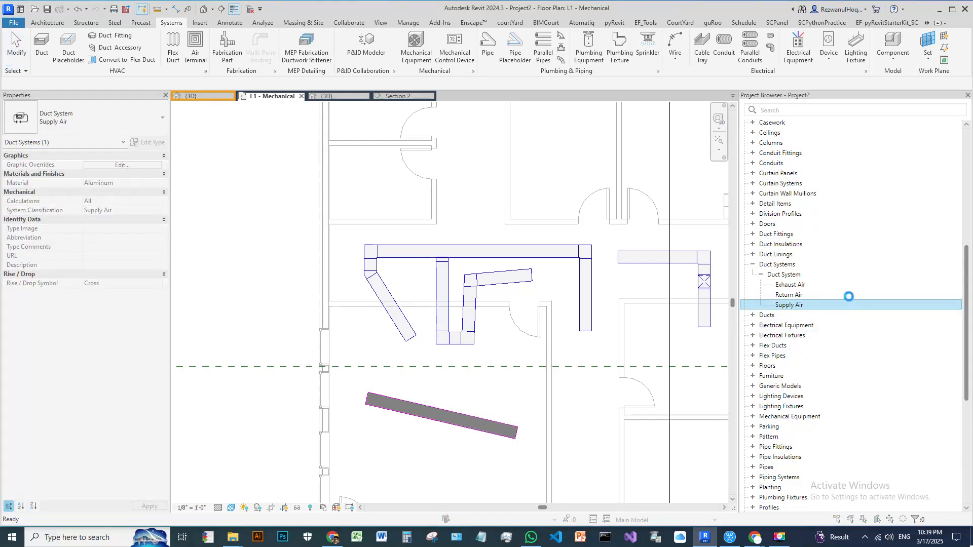
double_click(788, 305)
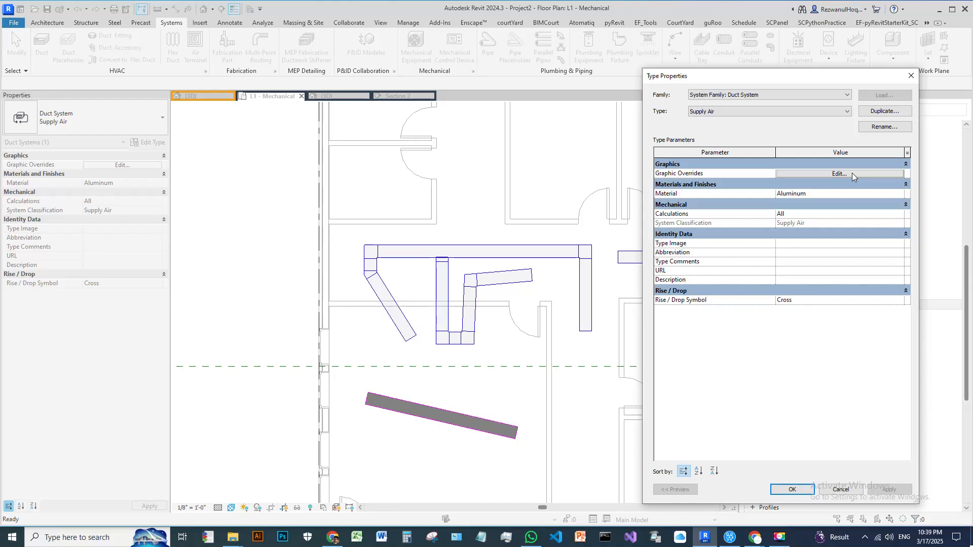
left_click(901, 197)
left_click(901, 195)
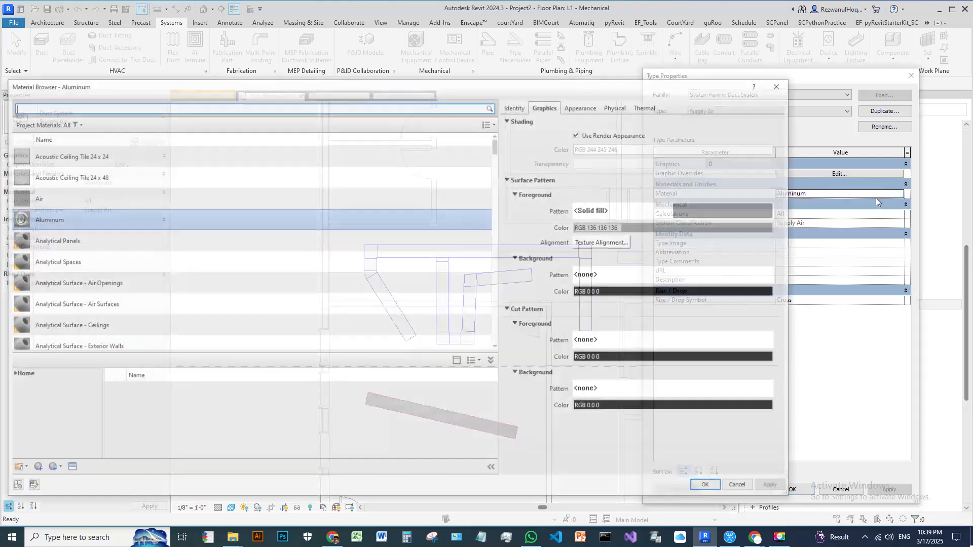
left_click(579, 134)
left_click(579, 135)
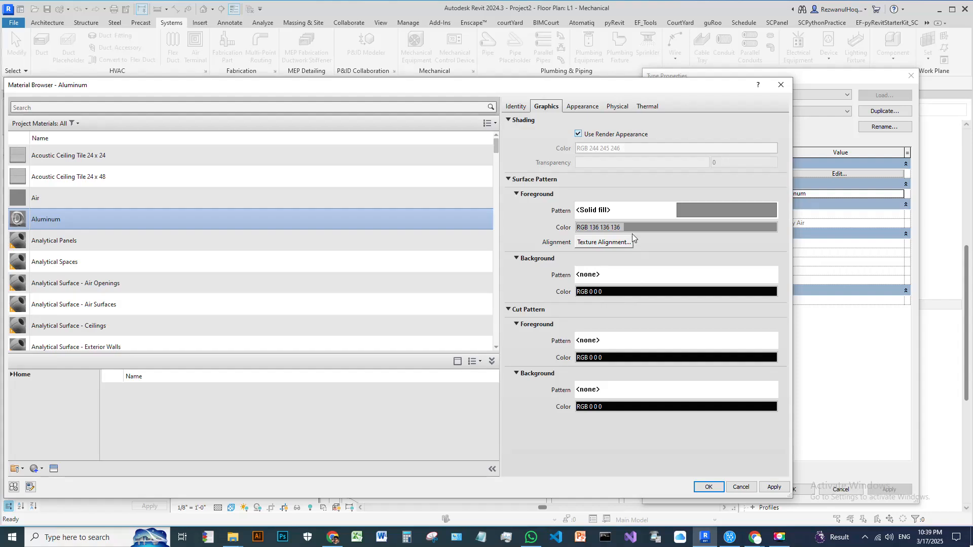
Step: Give Aluminum a solid fill cut foreground pattern in black, RGB 0-0-0, and apply the material to the Supply Air system type
left_click_drag(709, 89, 587, 75)
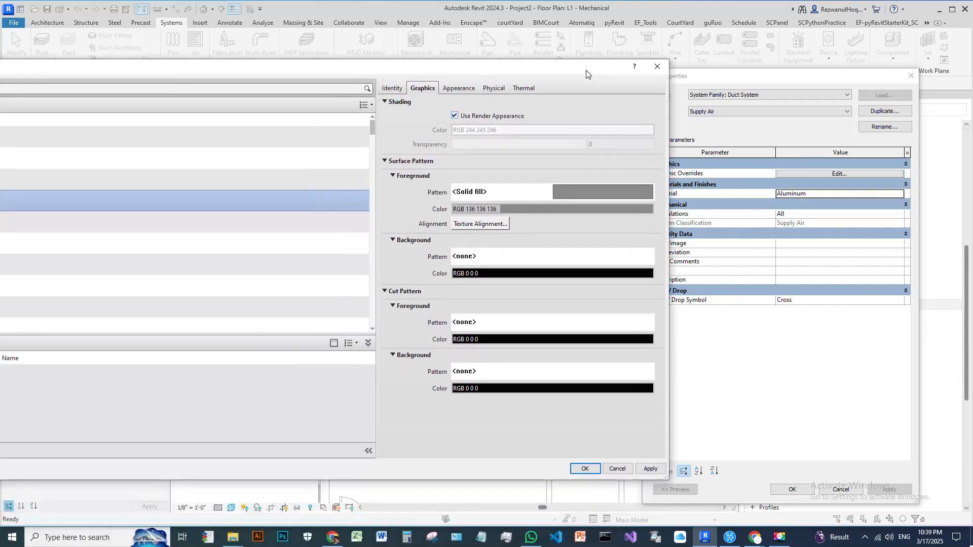
left_click(585, 470)
left_click(483, 324)
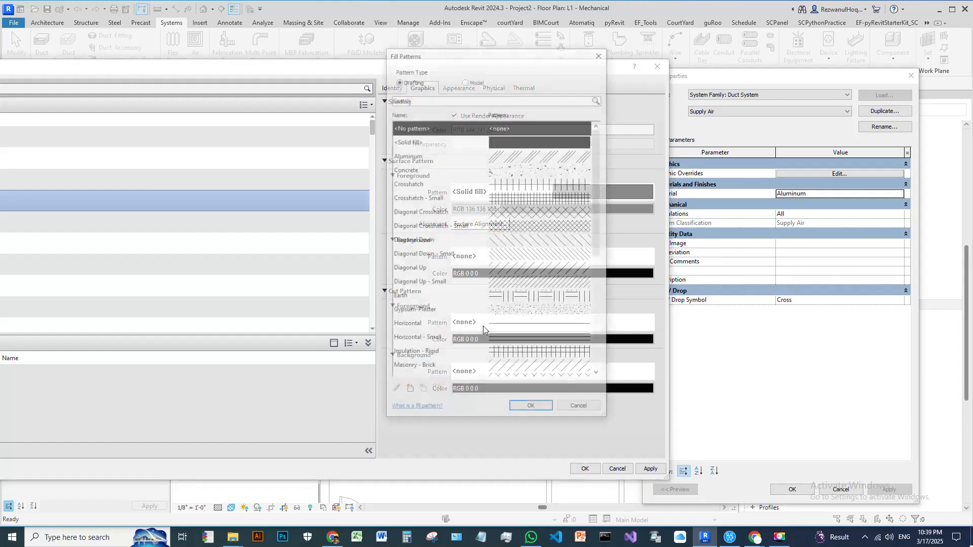
left_click(509, 145)
left_click(533, 410)
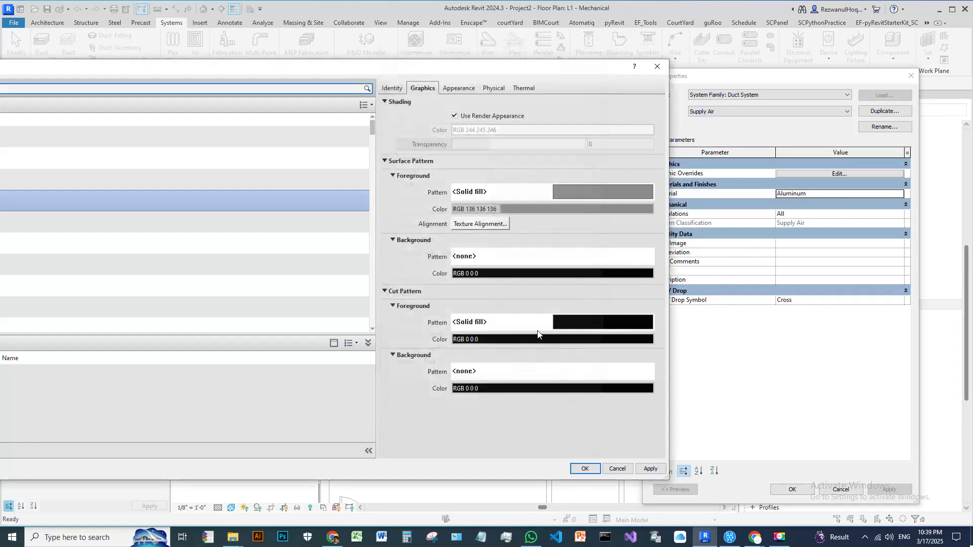
left_click(523, 339)
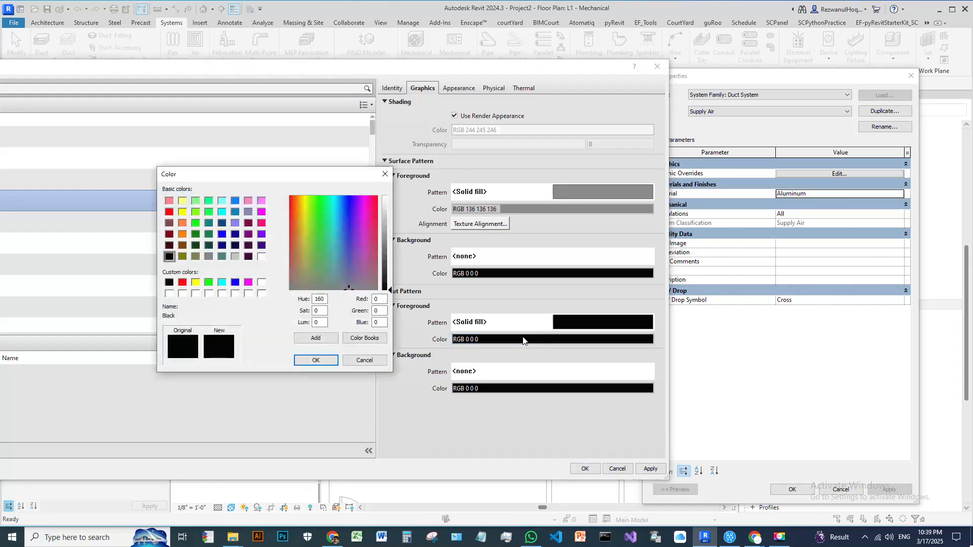
left_click(312, 361)
left_click(578, 470)
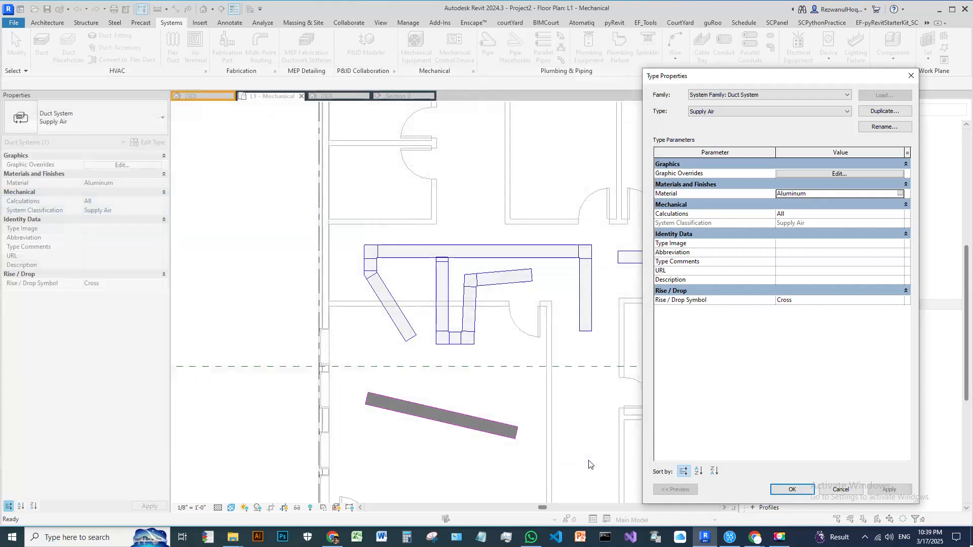
left_click(889, 490)
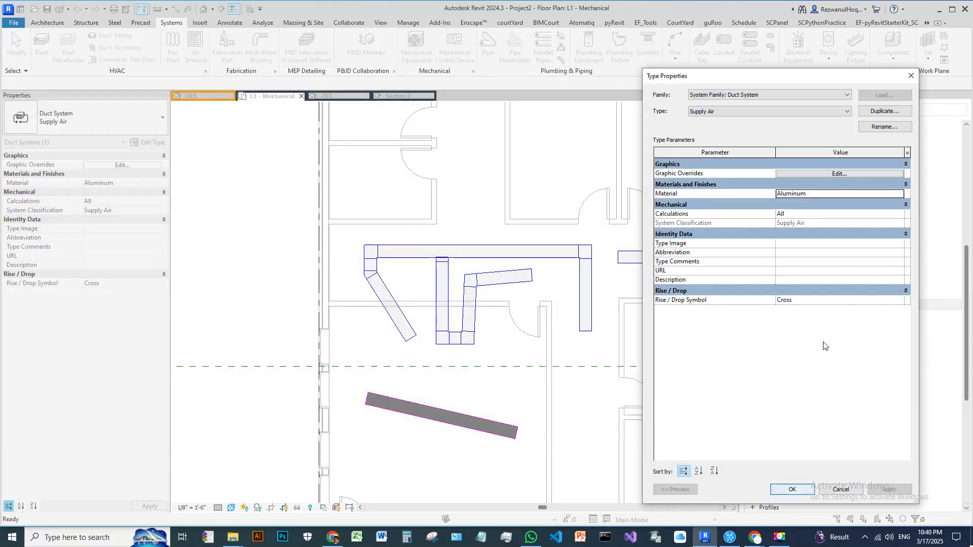
Step: Look at the Supply Air type's line graphics overrides without changing them, and close its type properties
left_click(877, 174)
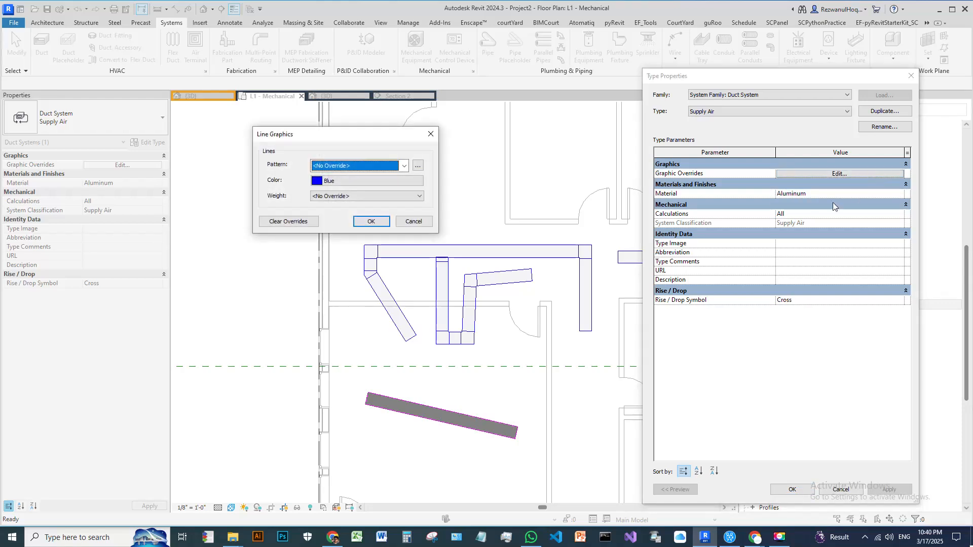
left_click(431, 134)
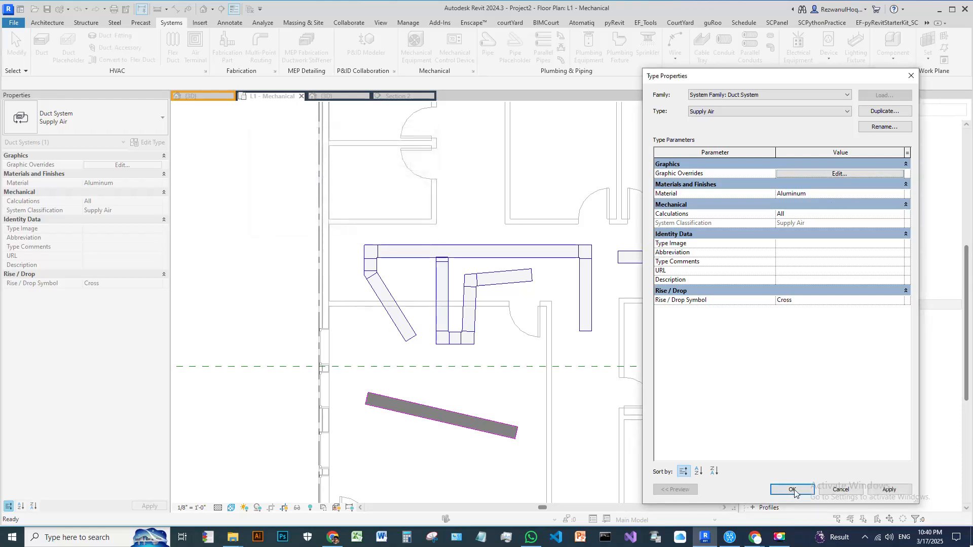
left_click(840, 174)
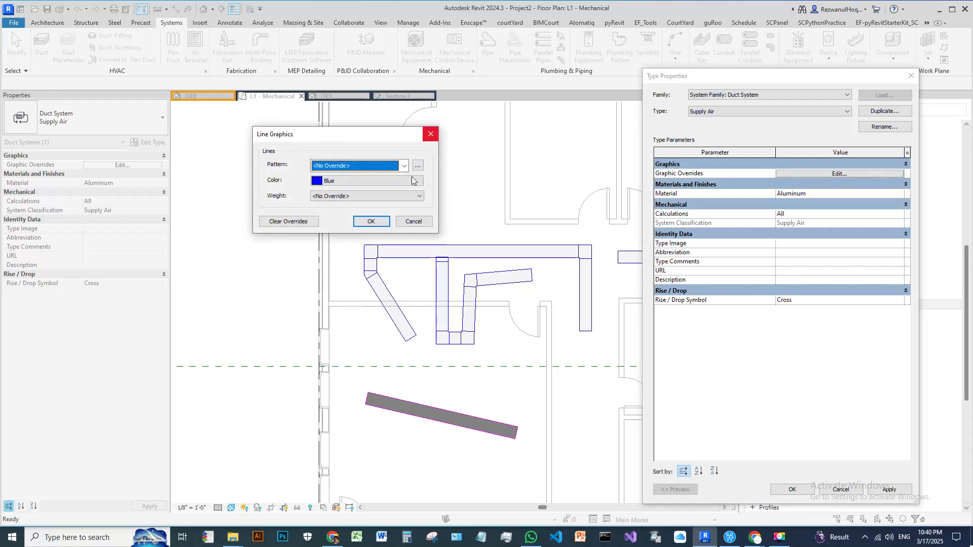
left_click(431, 134)
left_click(792, 489)
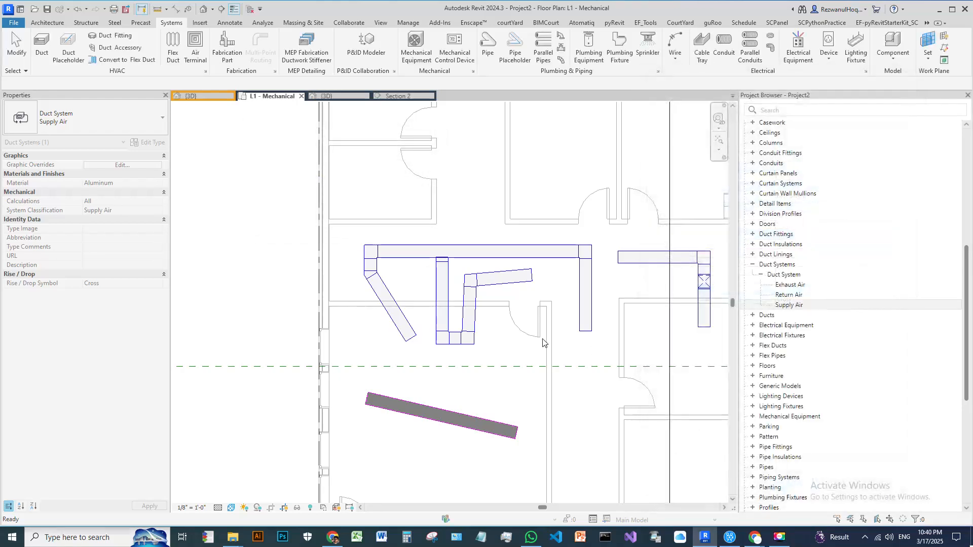
Step: Compare how the ducts are displayed in Section 2 and in the L1 - Mechanical plan
scroll(558, 287, "down", 4)
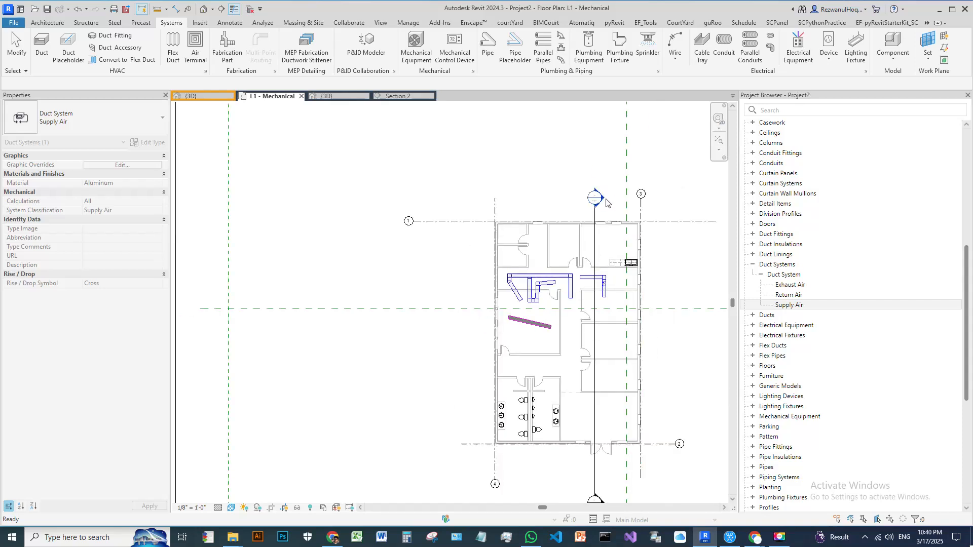
left_click(385, 99)
scroll(436, 306, "up", 3)
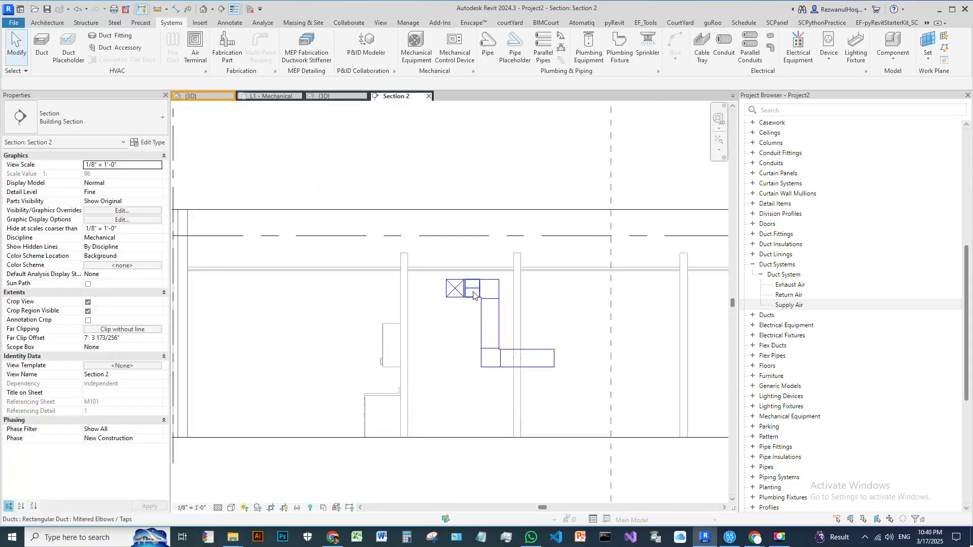
left_click(269, 96)
scroll(580, 302, "up", 5)
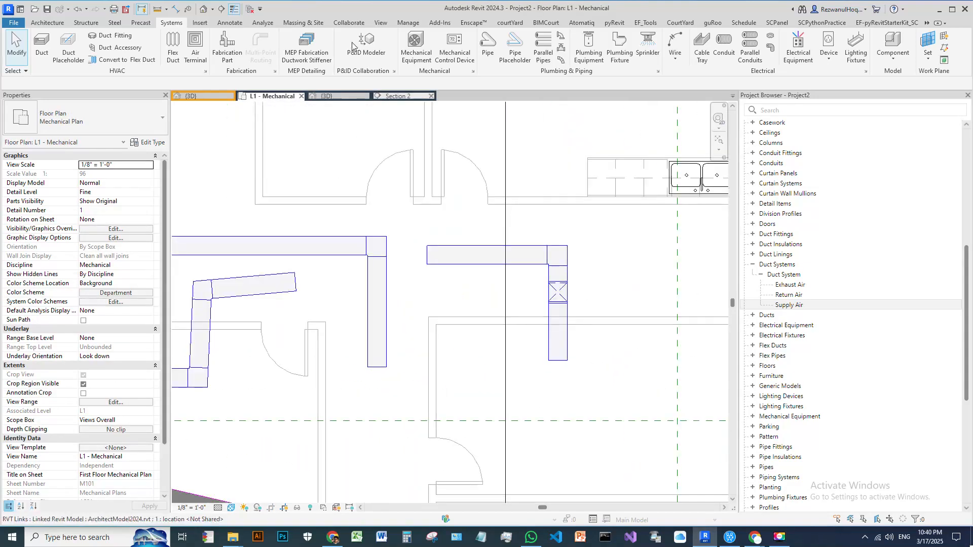
Step: Display Section 2 in the Consistent Colors visual style to check the ducts, and return it to Hidden Line
left_click(398, 96)
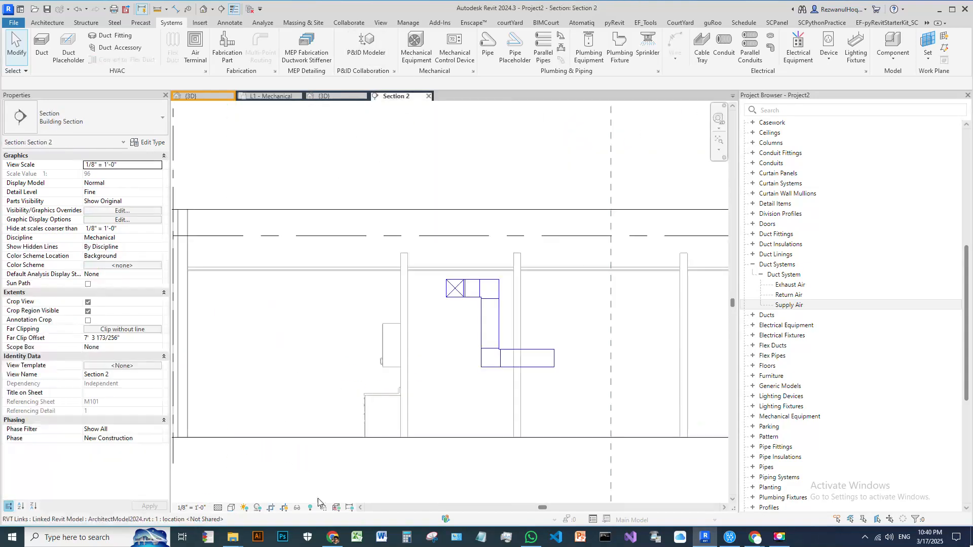
left_click(232, 508)
left_click(250, 476)
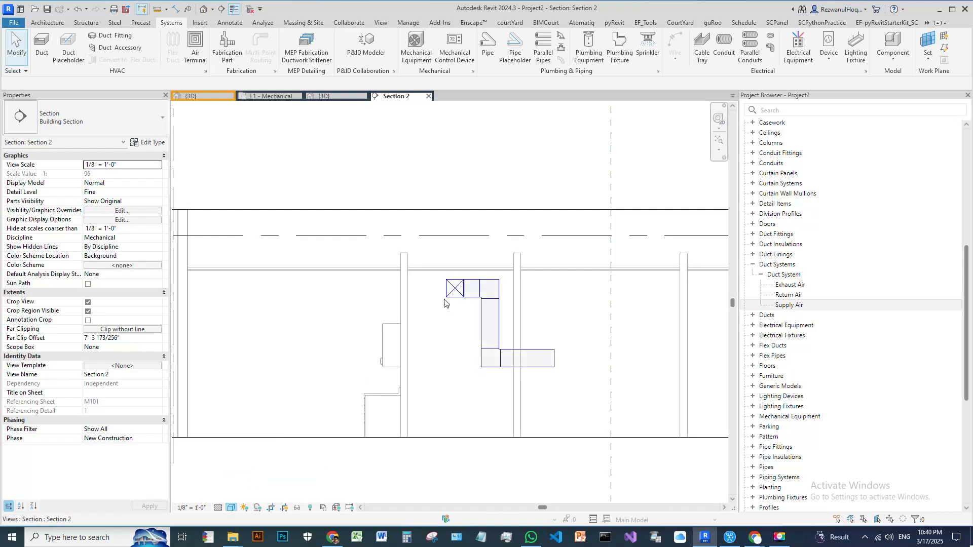
scroll(481, 299, "up", 4)
left_click(231, 508)
left_click(252, 455)
Step: Display Section 2 in the Shaded visual style to check the duct fill, and restore Hidden Line
left_click(231, 508)
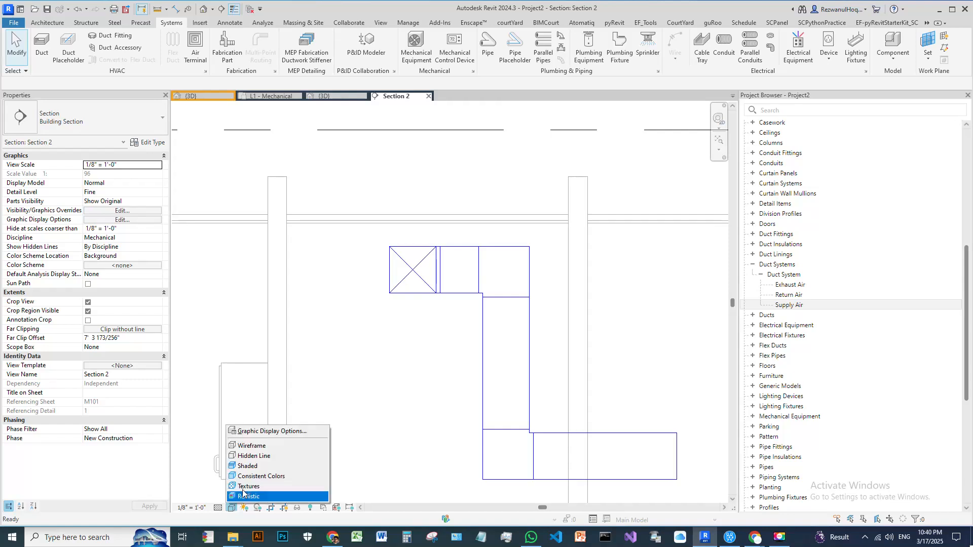
left_click(250, 466)
scroll(418, 300, "up", 4)
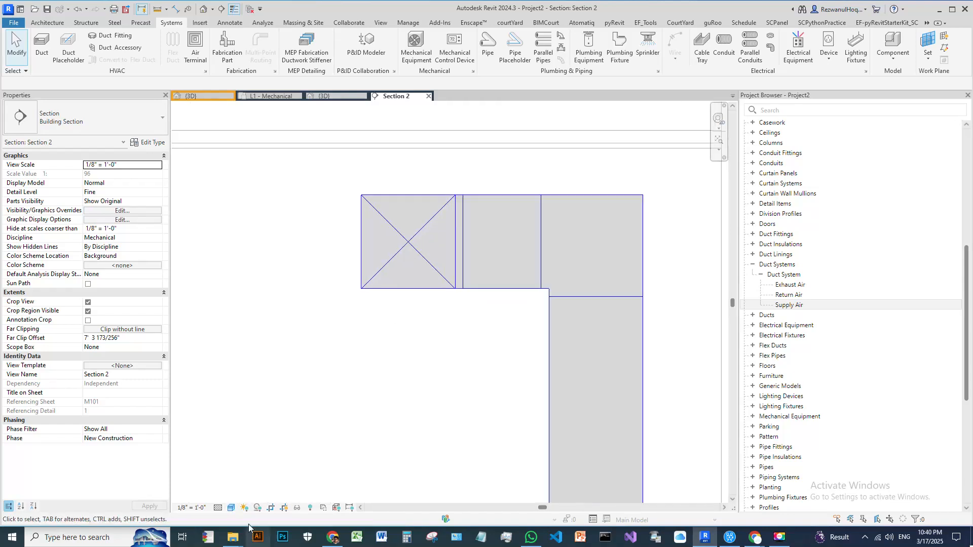
left_click(231, 508)
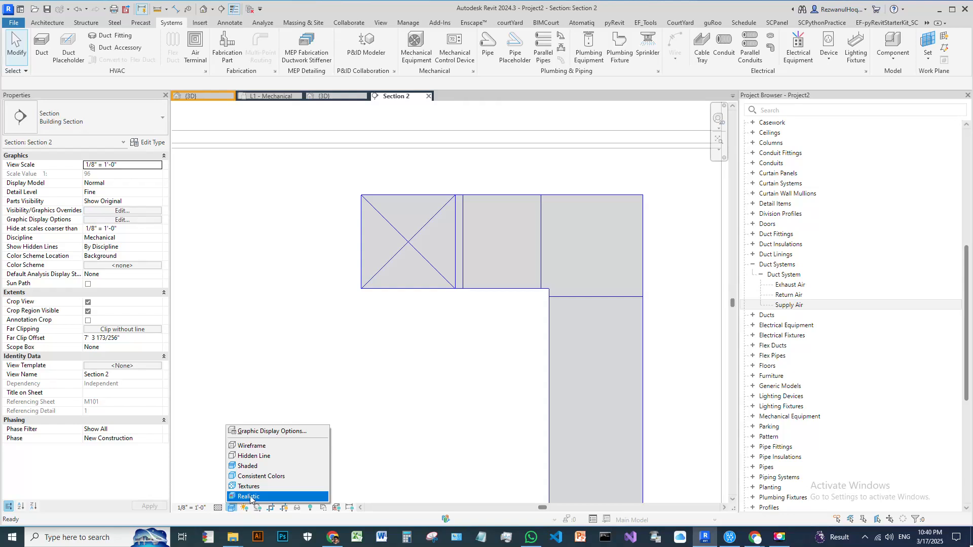
left_click(257, 456)
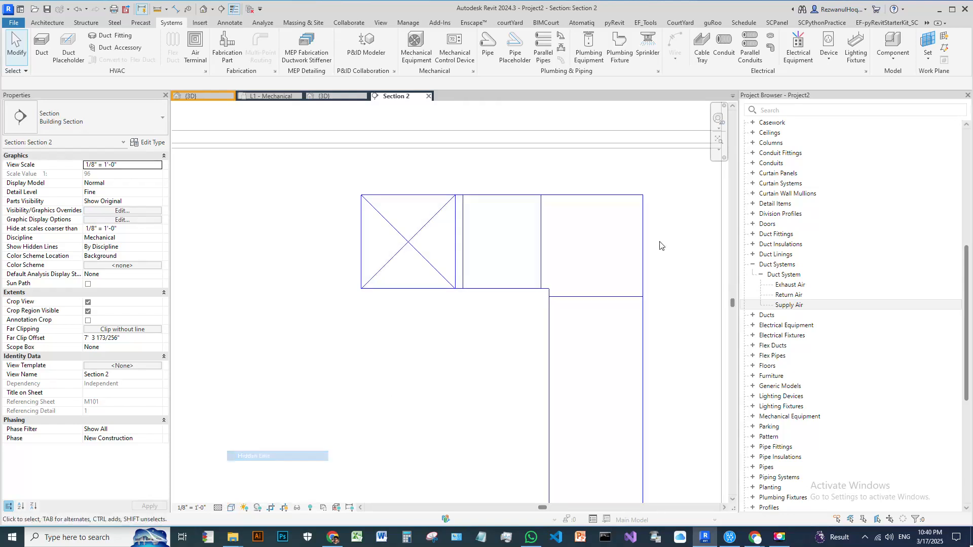
scroll(386, 269, "down", 4)
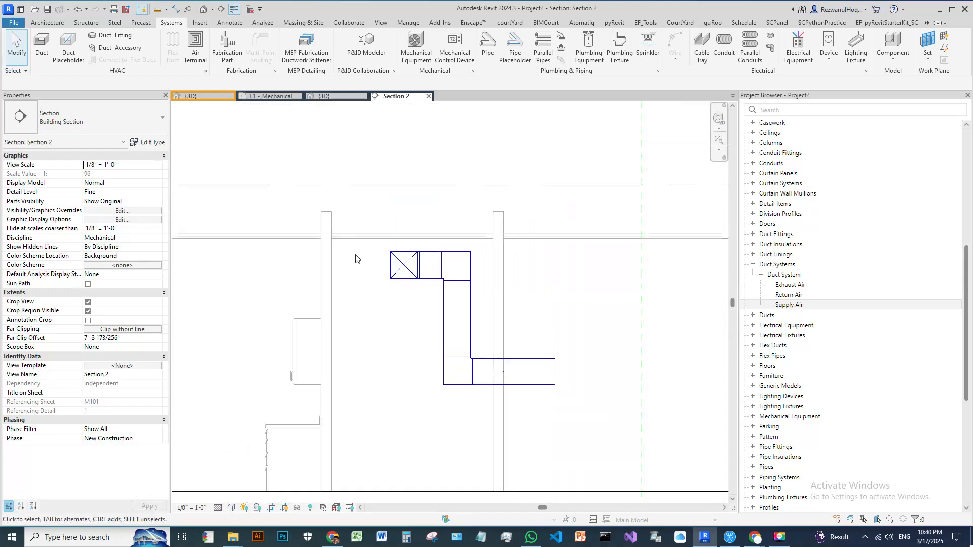
Step: Switch to the L1 - Mechanical plan and show the whole duct layout
left_click(275, 96)
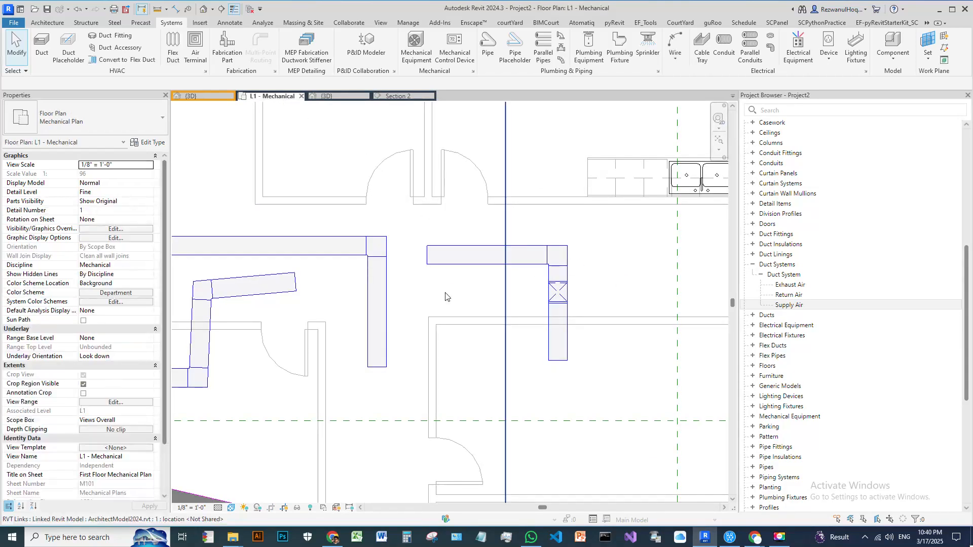
scroll(445, 297, "down", 5)
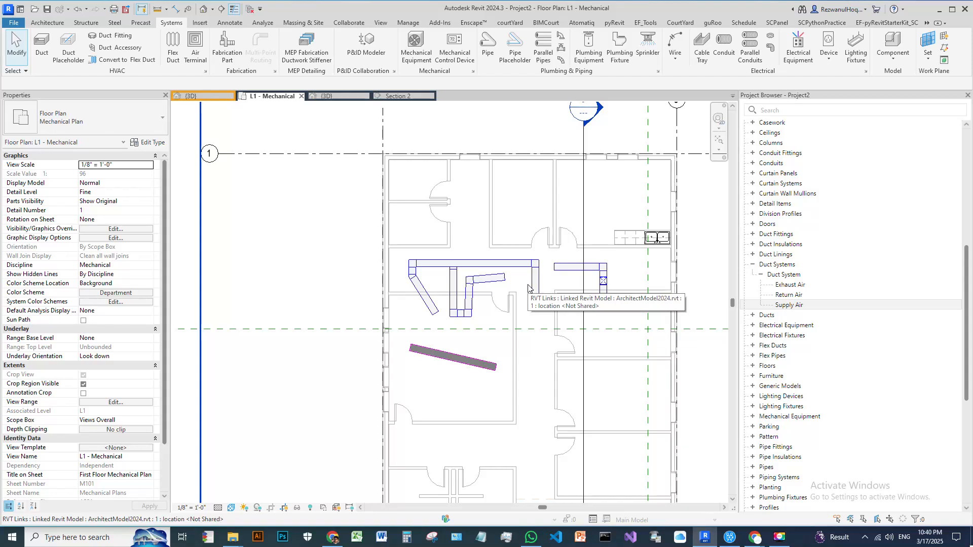
scroll(533, 301, "down", 2)
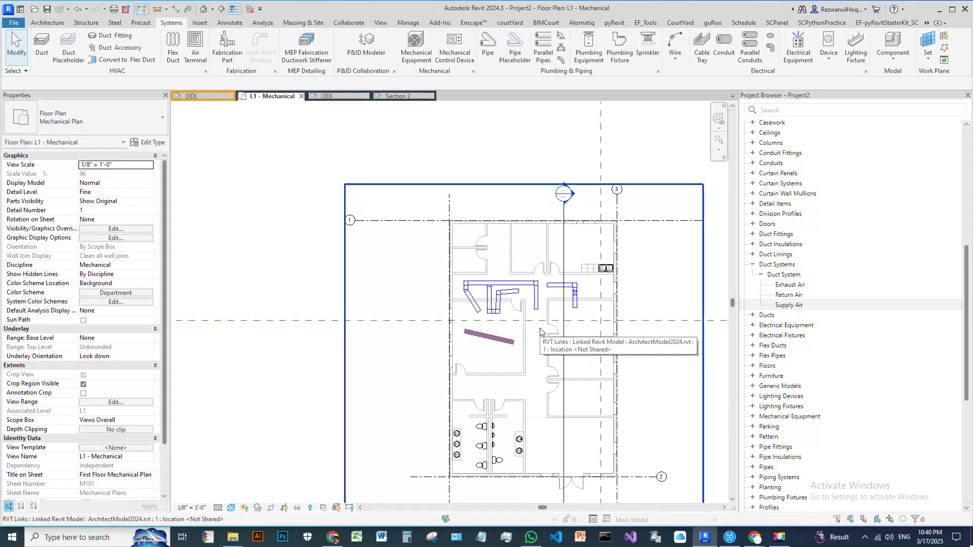
Step: Create a new rule-based view filter named supply air
left_click(381, 23)
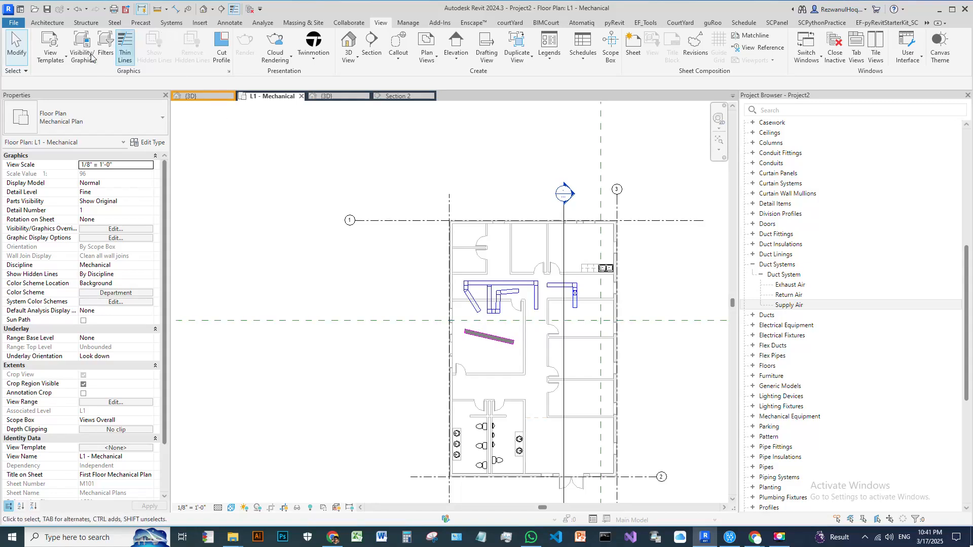
left_click(103, 46)
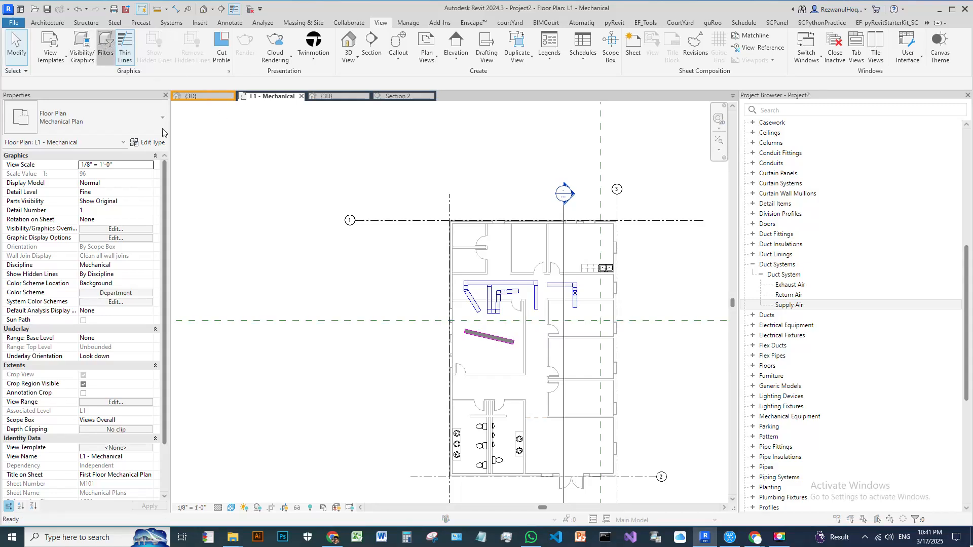
left_click_drag(242, 162, 239, 138)
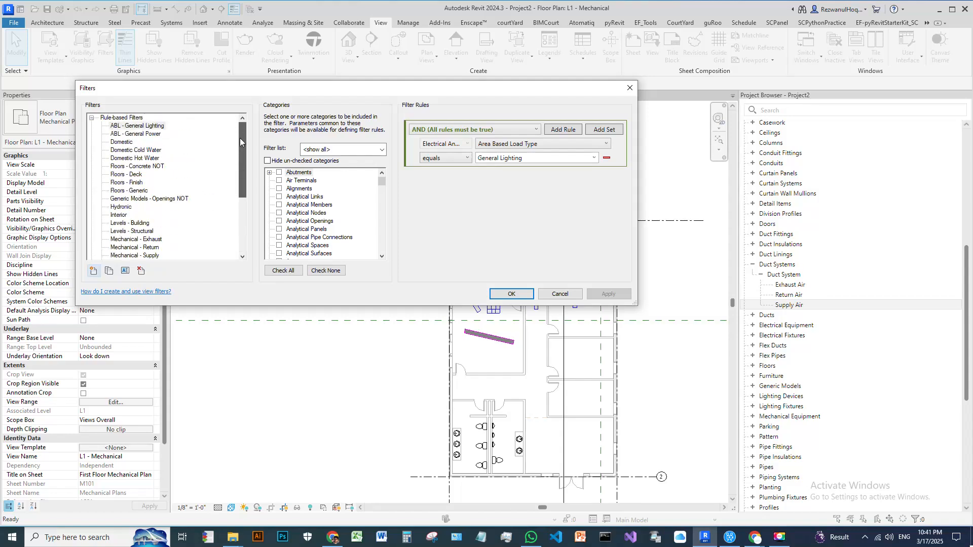
scroll(134, 235, "down", 2)
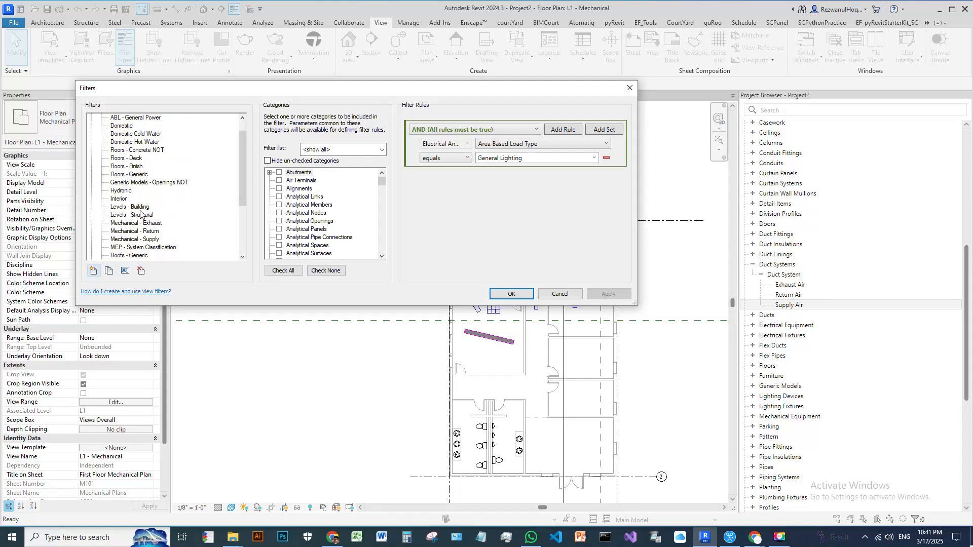
left_click(101, 272)
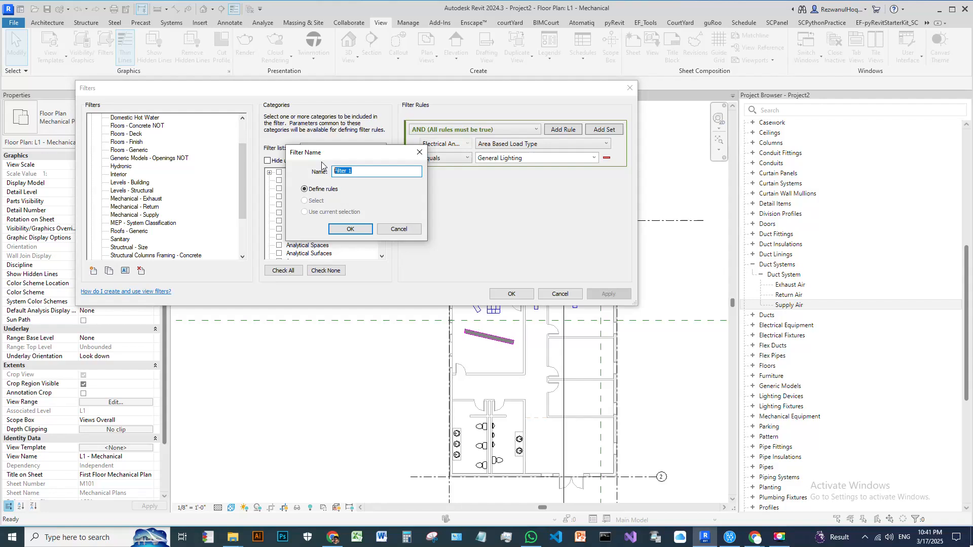
type("supply air")
left_click(350, 229)
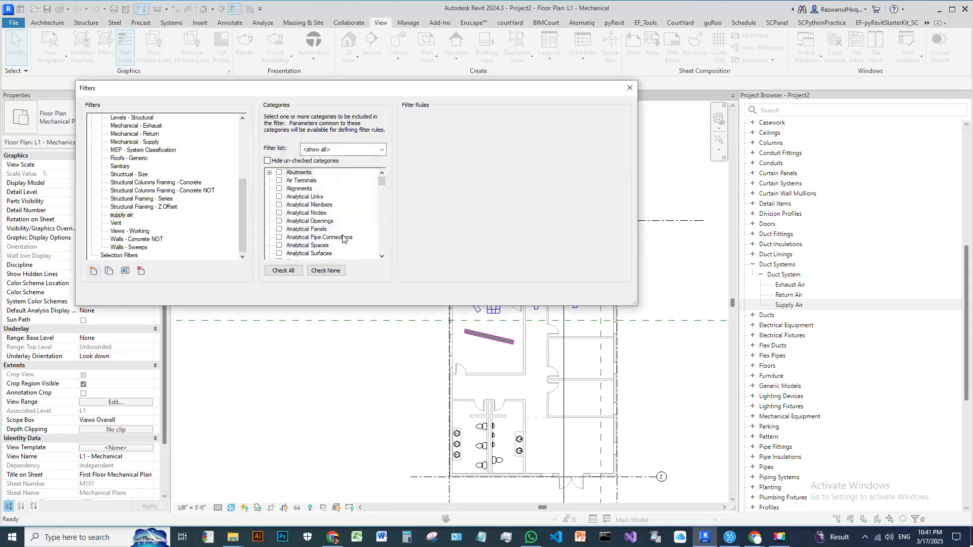
Step: Limit the supply air filter to the Ducts category only, leaving Duct Systems out
left_click_drag(381, 181, 388, 204)
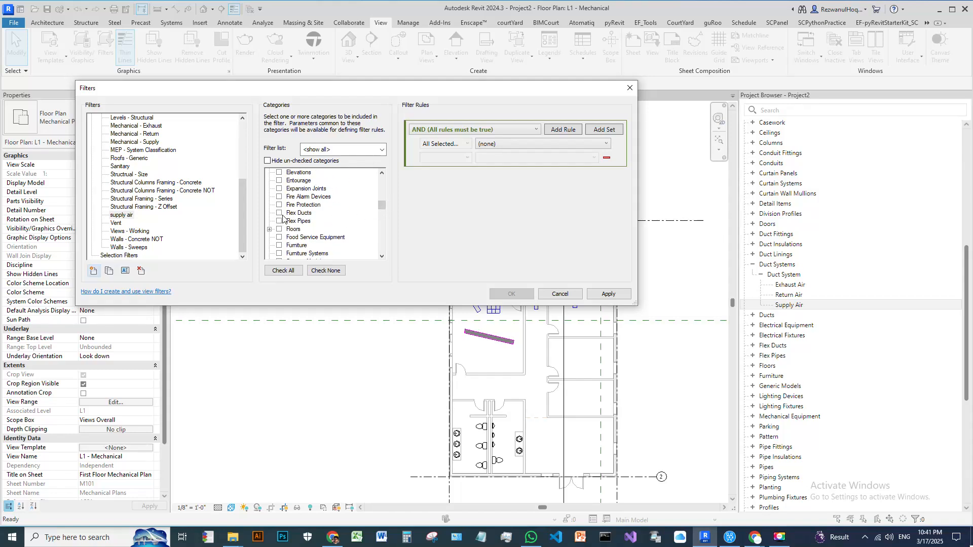
scroll(299, 226, "up", 4)
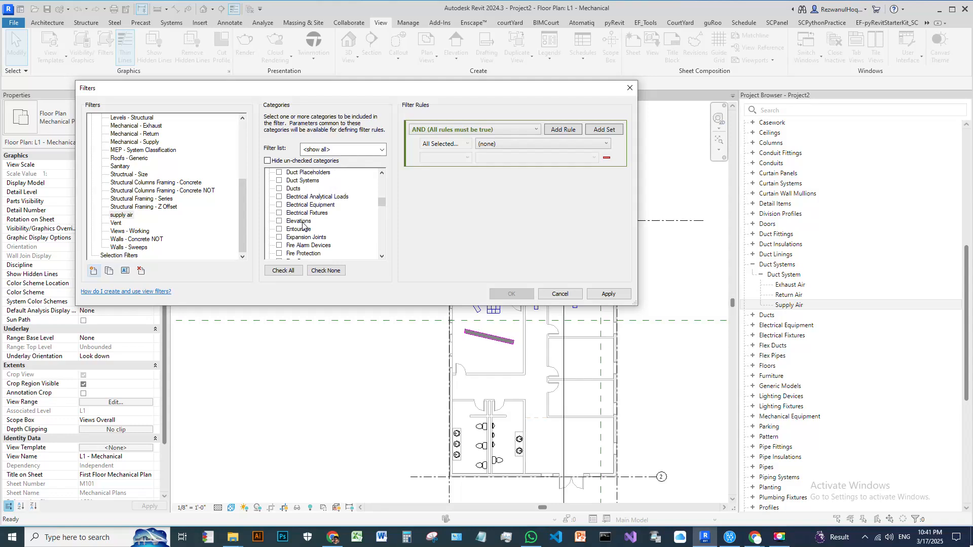
left_click(279, 197)
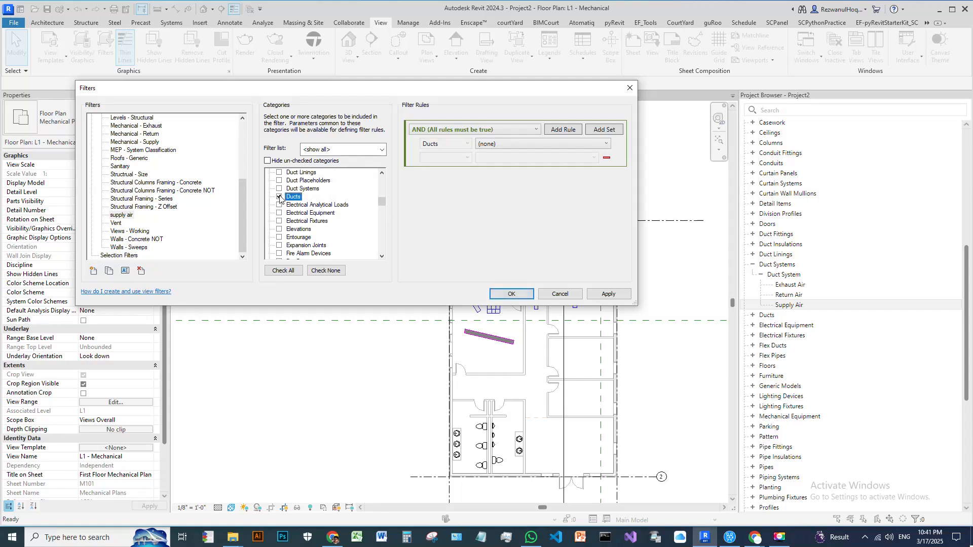
left_click(279, 189)
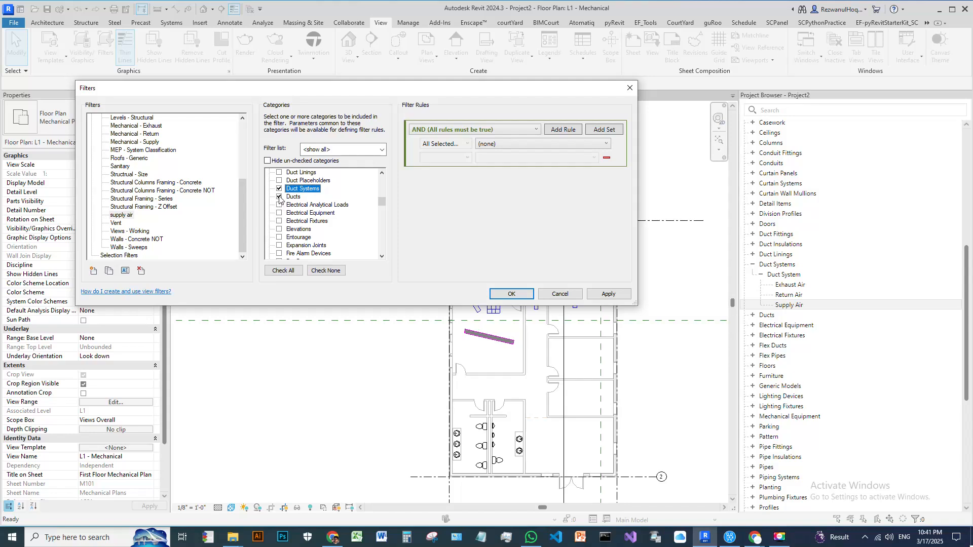
left_click(279, 189)
Step: Widen the filter dialog and base the supply air filter's duct rule on the Type Name parameter
left_click_drag(635, 305, 819, 349)
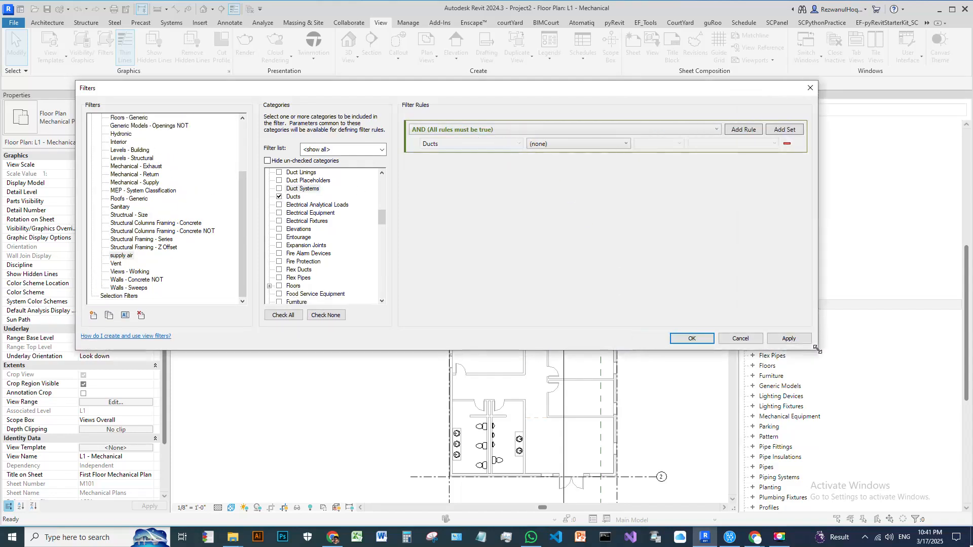
left_click(573, 143)
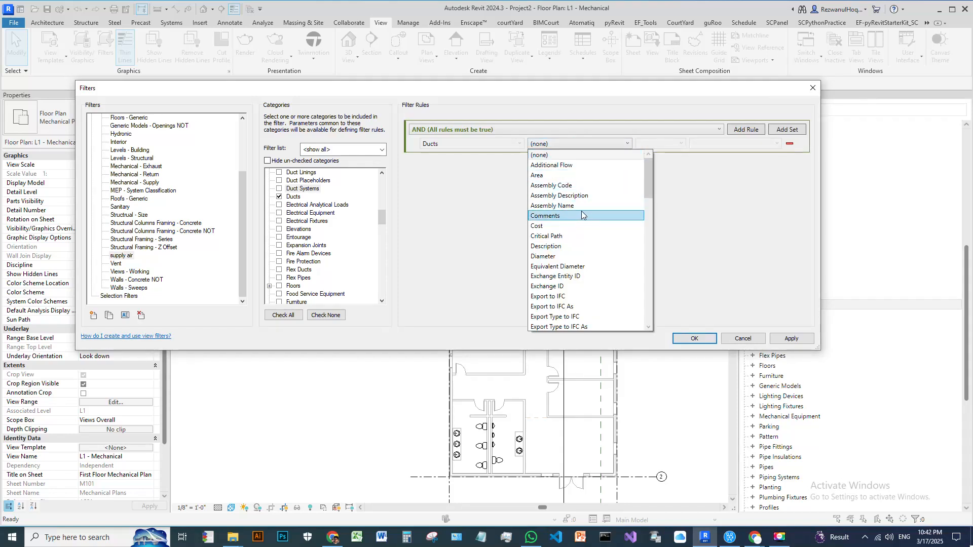
scroll(602, 247, "down", 4)
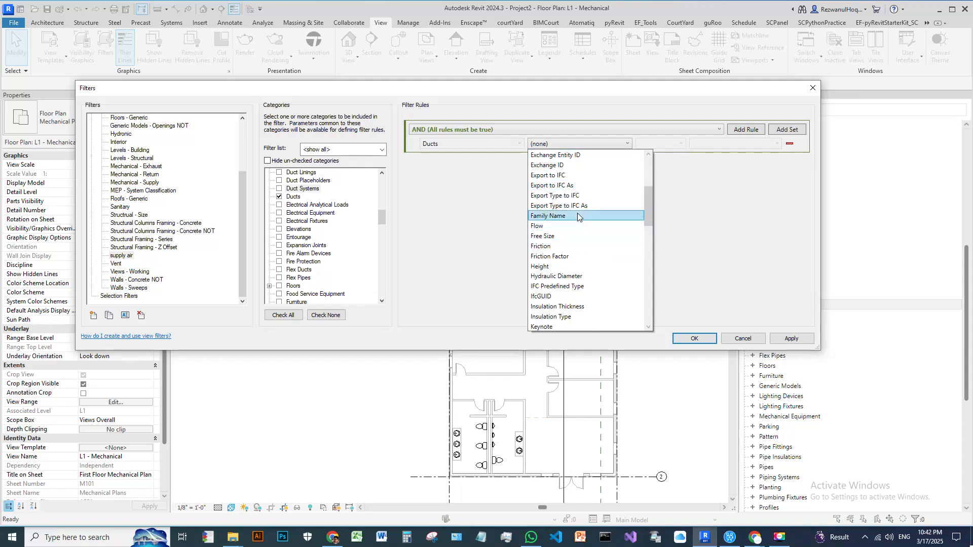
scroll(598, 264, "down", 2)
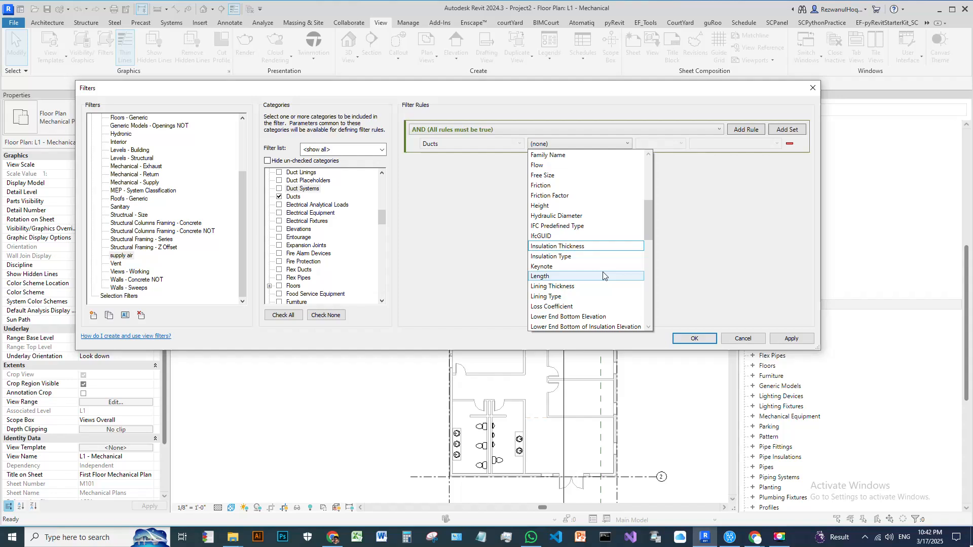
scroll(603, 276, "down", 1)
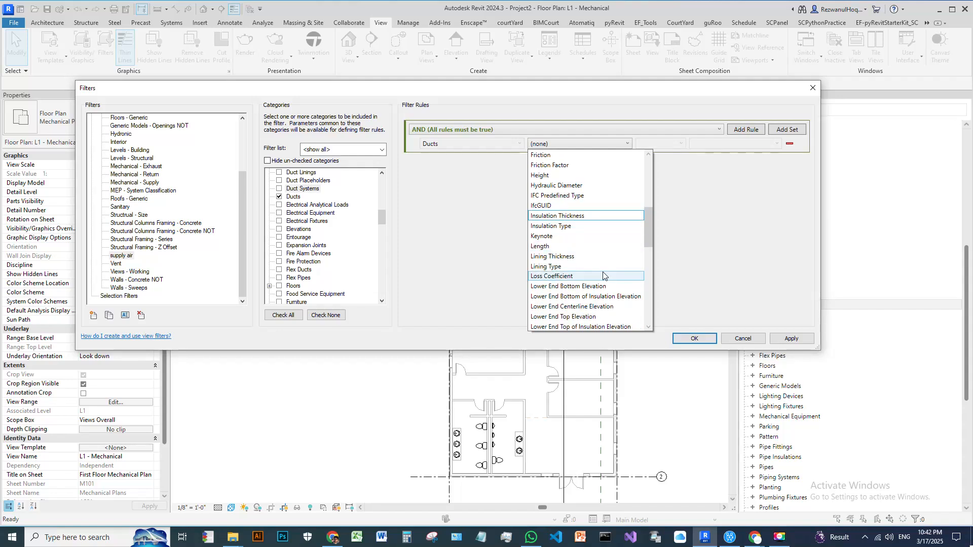
scroll(603, 275, "up", 2)
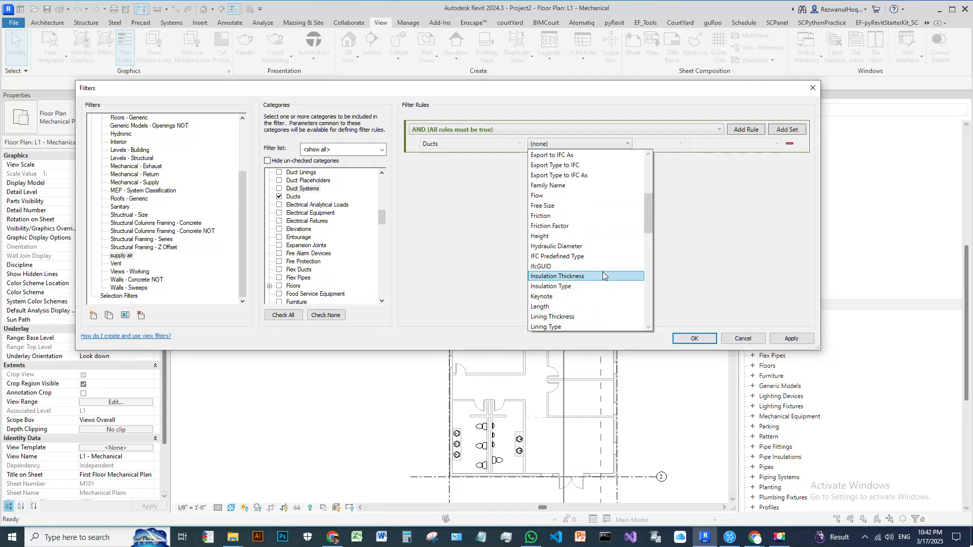
scroll(603, 275, "down", 13)
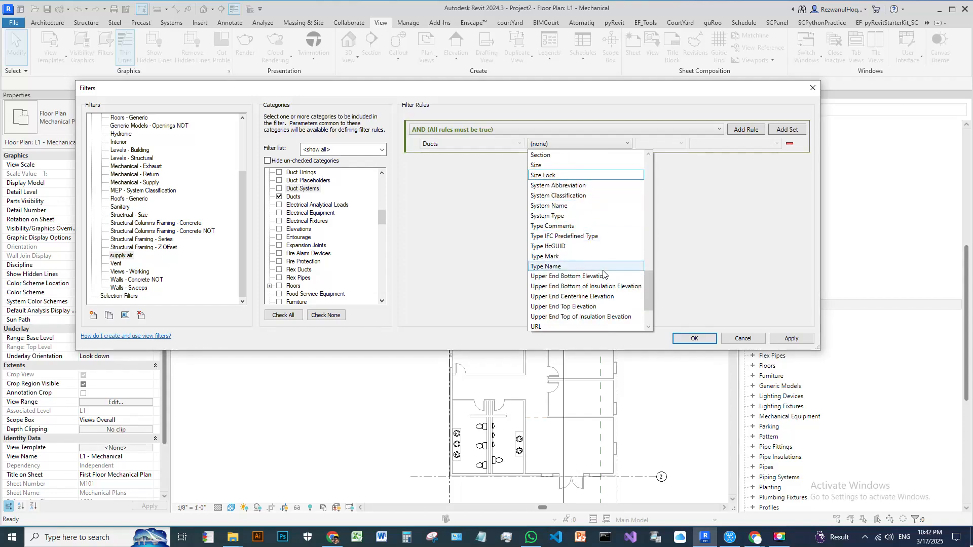
left_click(546, 267)
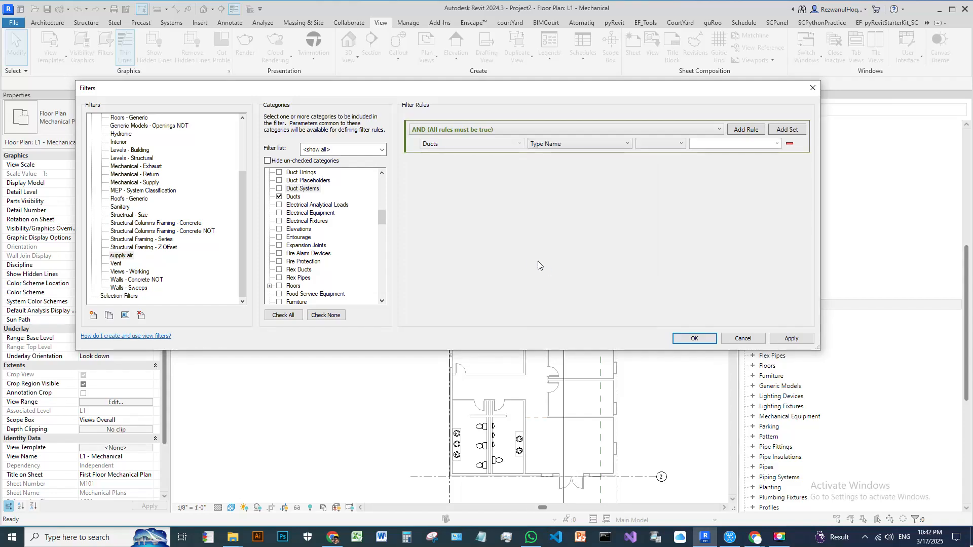
Step: Make the Type Name rule equal Mitered Elbows / Taps and save the supply air filter
left_click(680, 145)
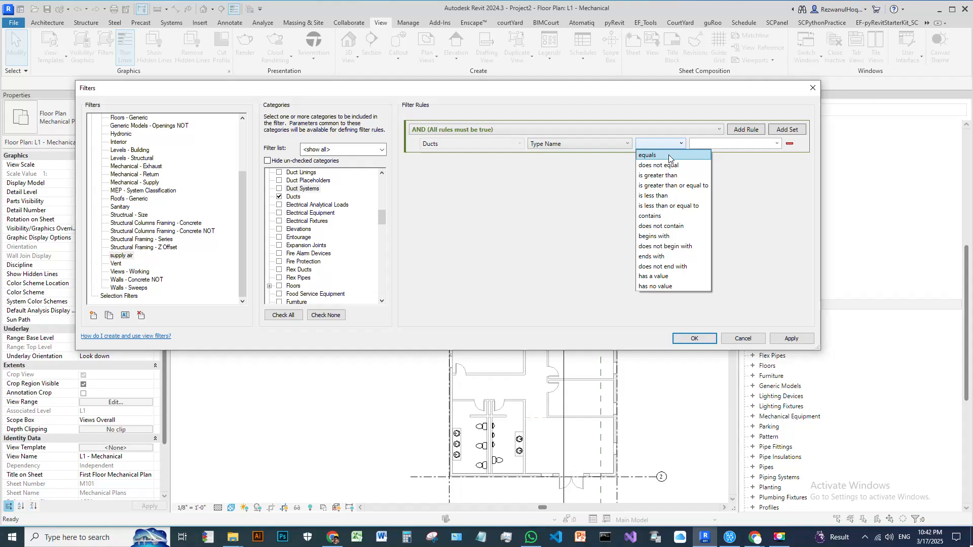
left_click(700, 152)
left_click(777, 144)
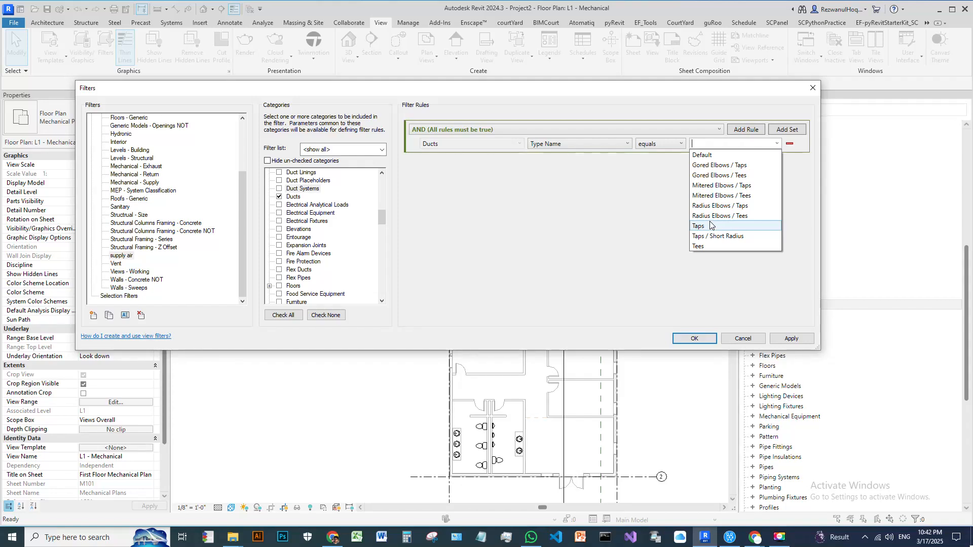
left_click(719, 186)
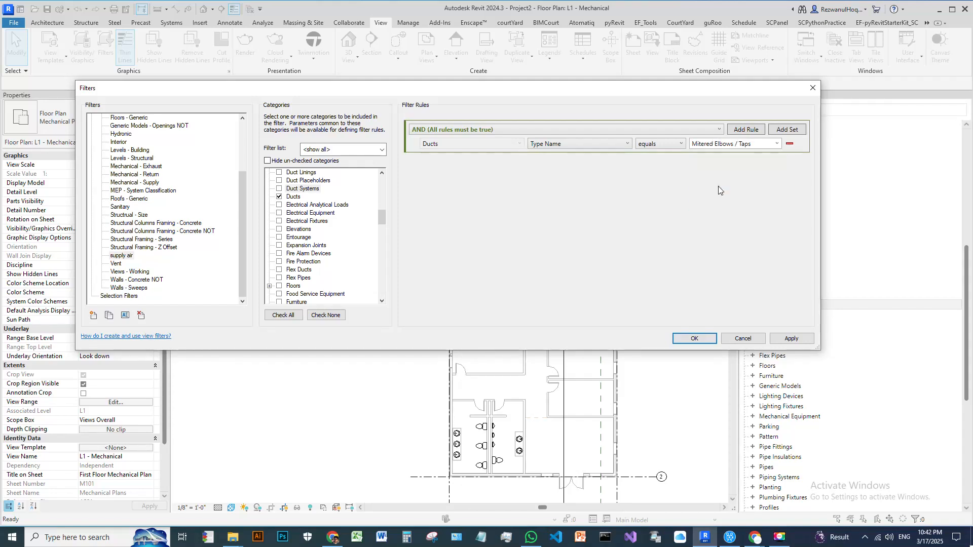
left_click(695, 339)
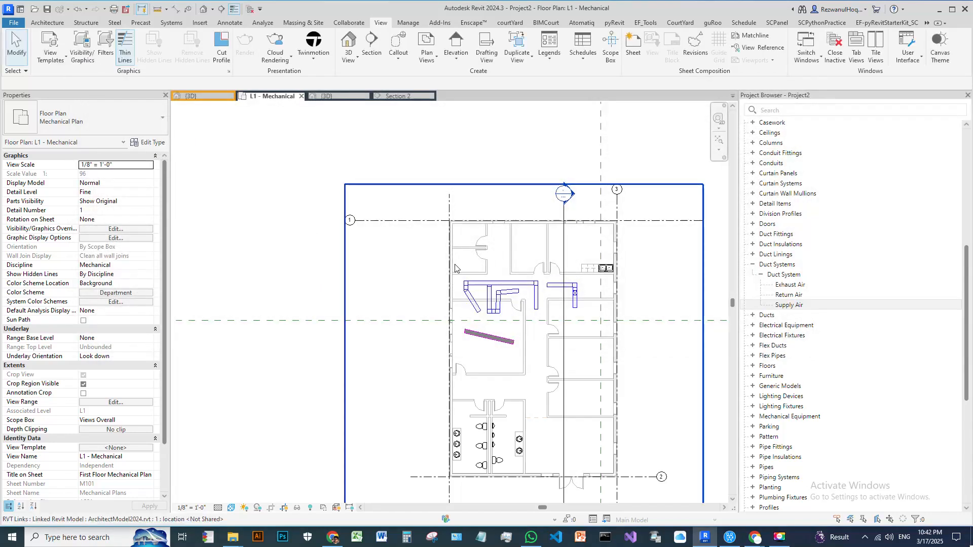
Step: Check the type of the long horizontal duct in the plan against the supply air filter's rule, leaving the filter unchanged
left_click(517, 287)
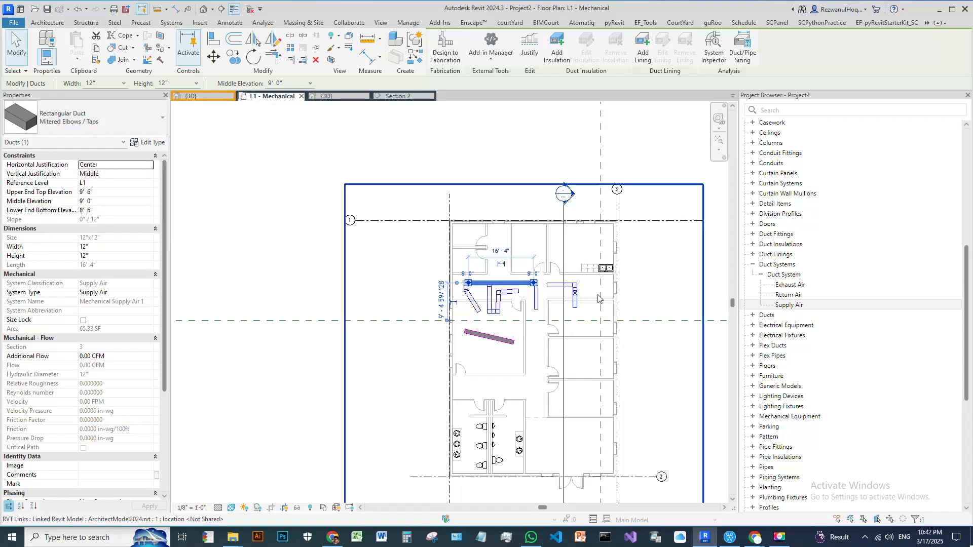
key("Escape")
left_click(105, 44)
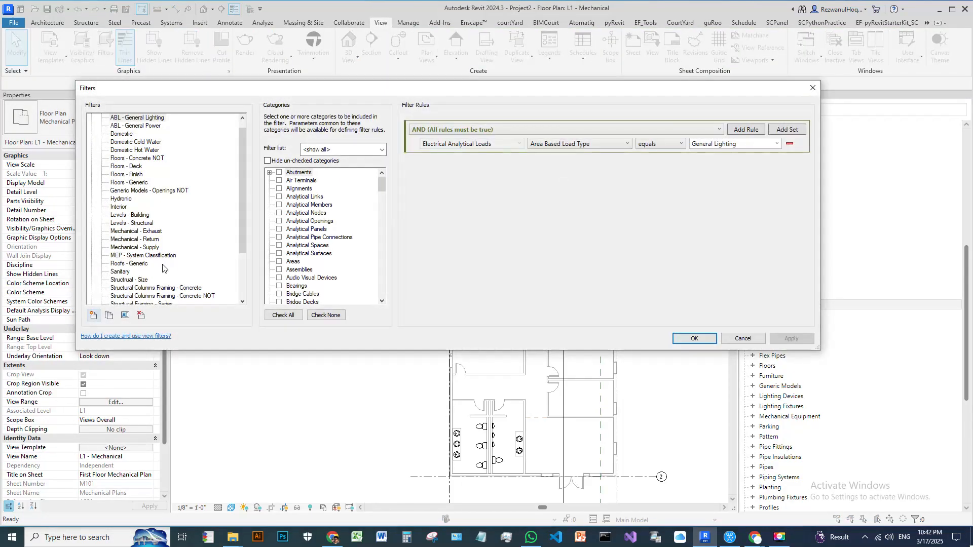
scroll(141, 261, "down", 2)
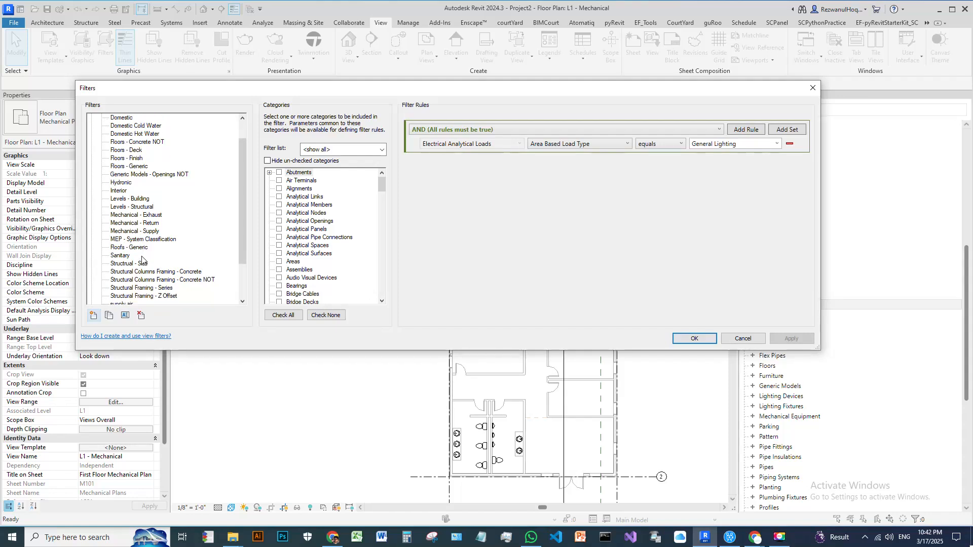
scroll(121, 170, "down", 2)
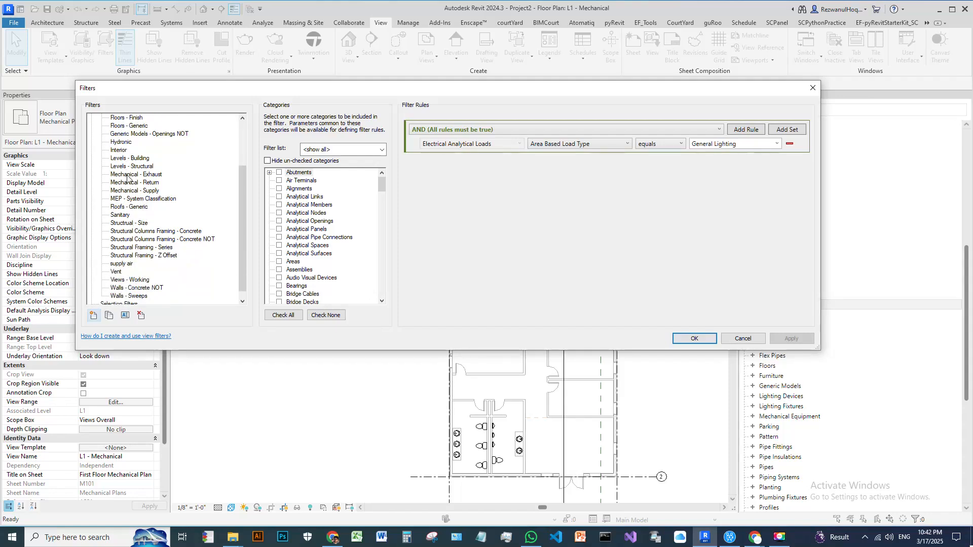
left_click(131, 265)
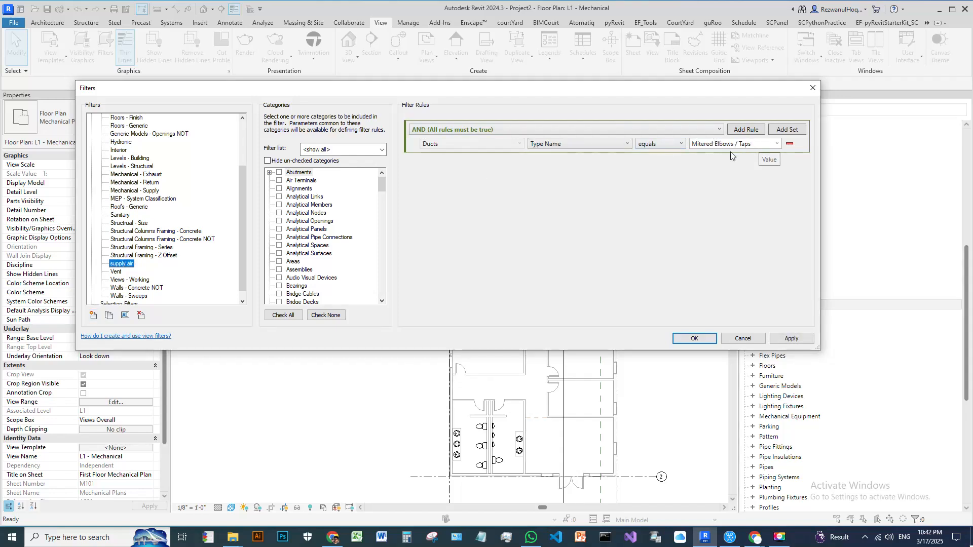
left_click(694, 338)
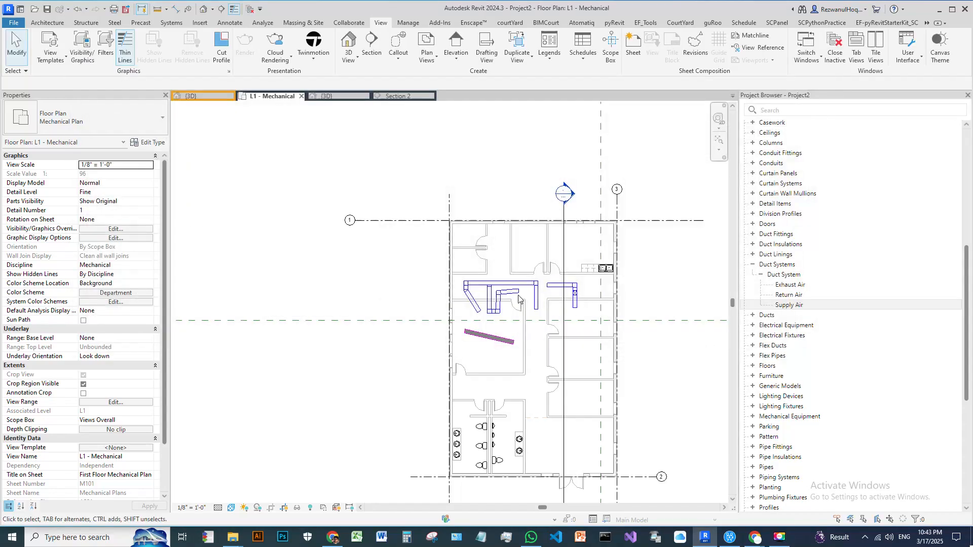
Step: Look at the model category overrides of the L1 - Mechanical plan and close them without changes
scroll(630, 291, "up", 4)
scroll(514, 249, "down", 5)
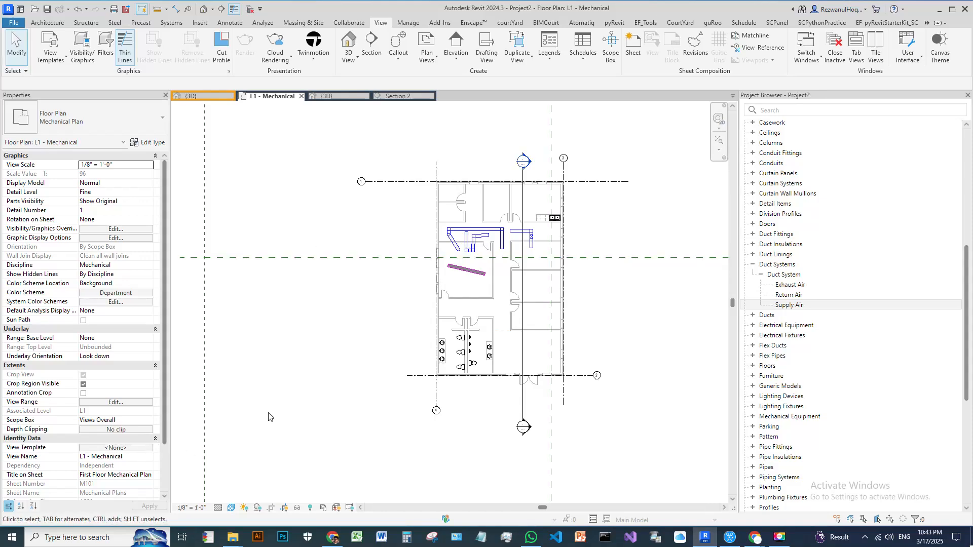
key("v")
key("v")
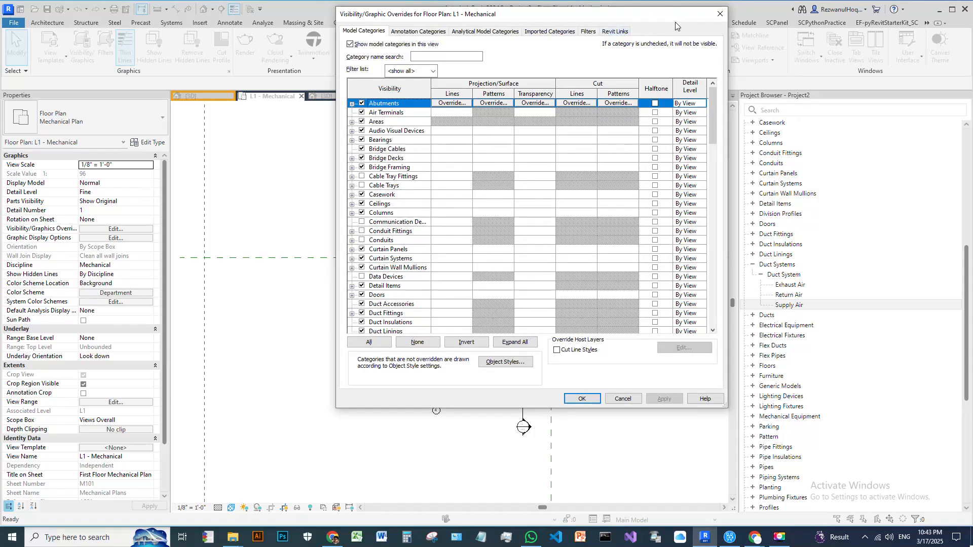
left_click(719, 23)
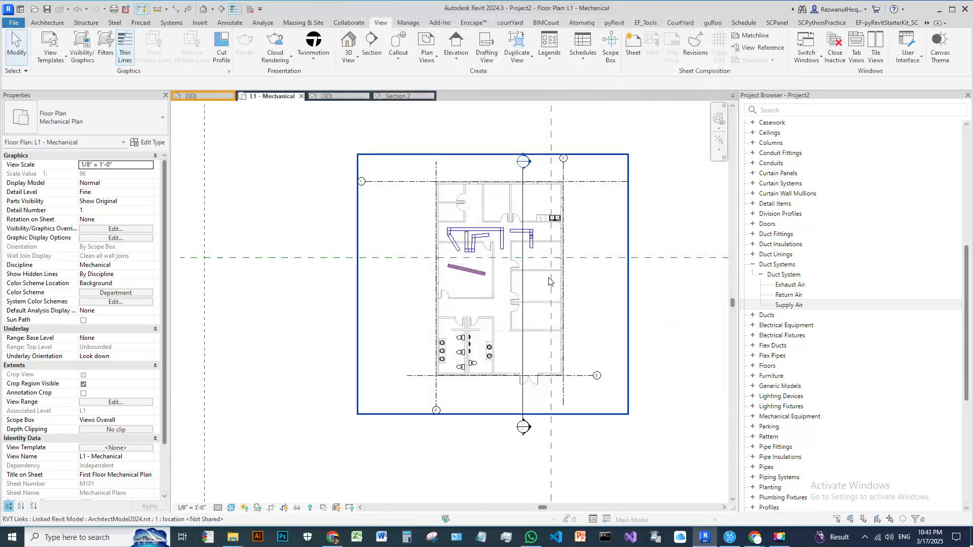
Step: Add the supply air filter to the visibility/graphic overrides of the L1 - Mechanical floor plan
key("v")
key("v")
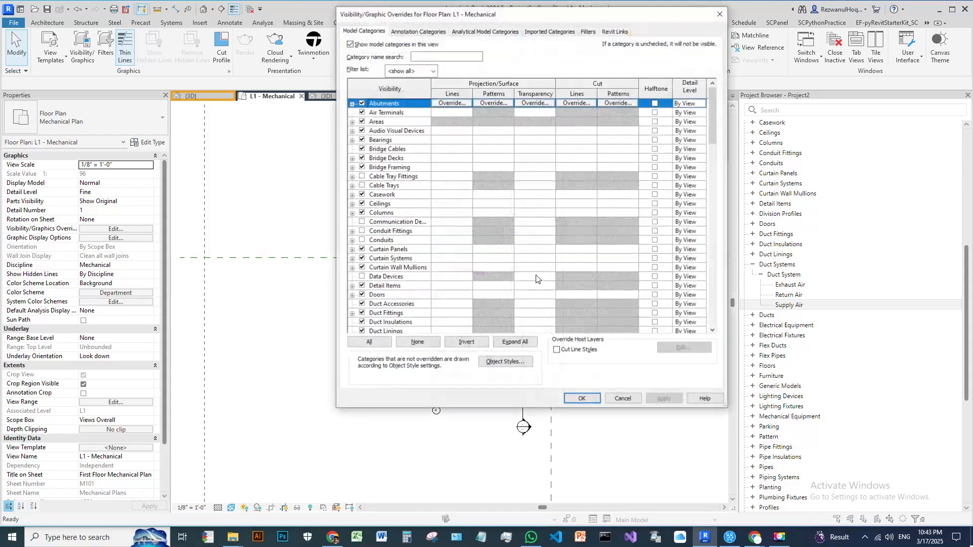
left_click(589, 31)
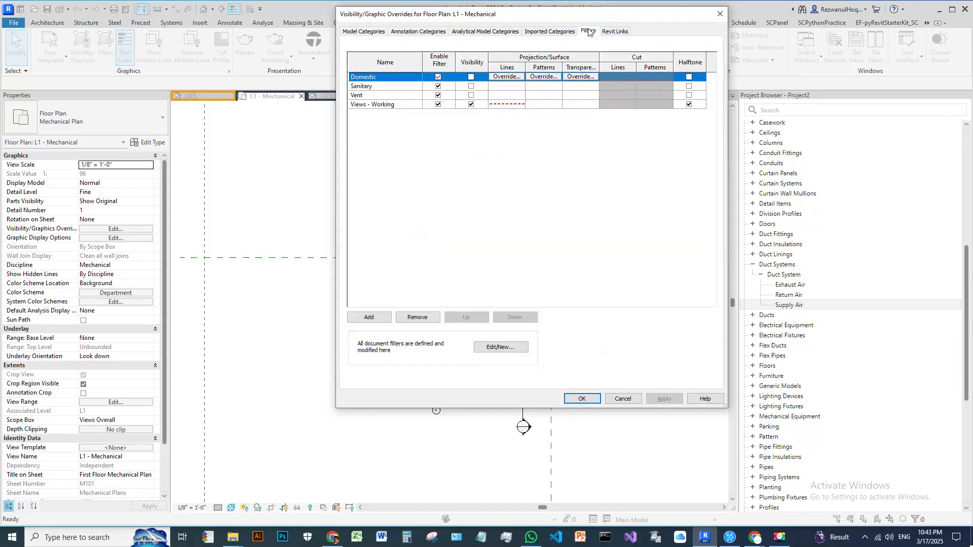
left_click(379, 318)
left_click_drag(555, 190, 561, 245)
left_click(488, 239)
left_click(491, 288)
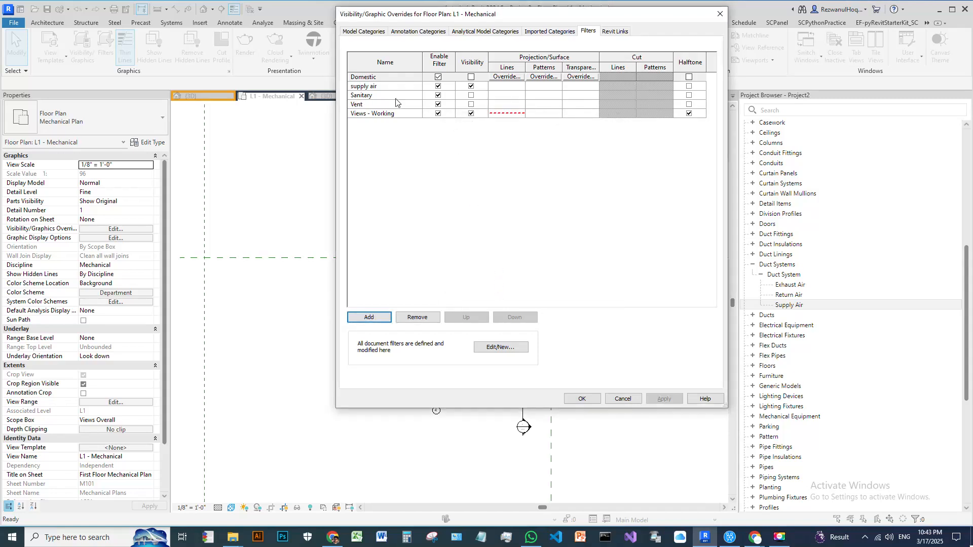
Step: Override the supply air filter's projection/surface foreground pattern with a red solid fill and apply it to the view
left_click(509, 87)
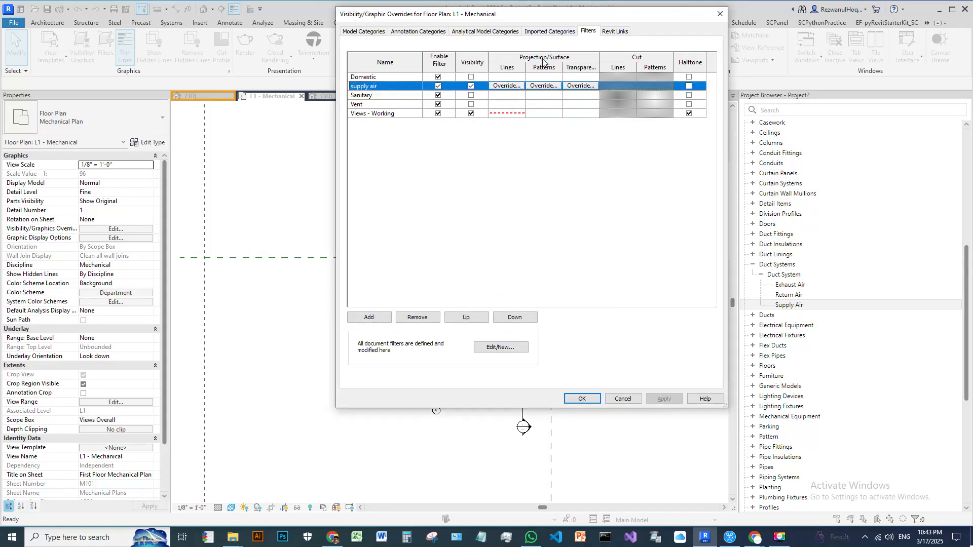
left_click(545, 87)
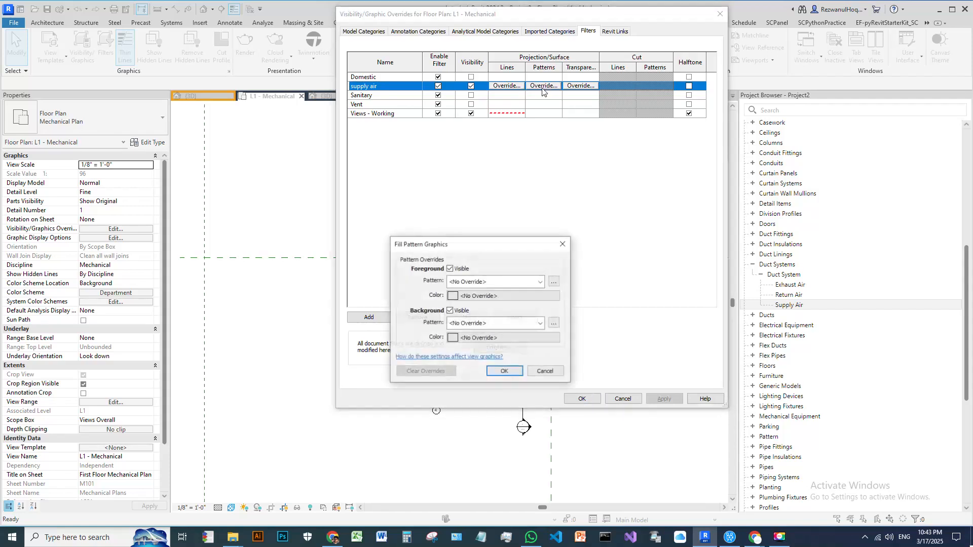
left_click(501, 282)
left_click(484, 303)
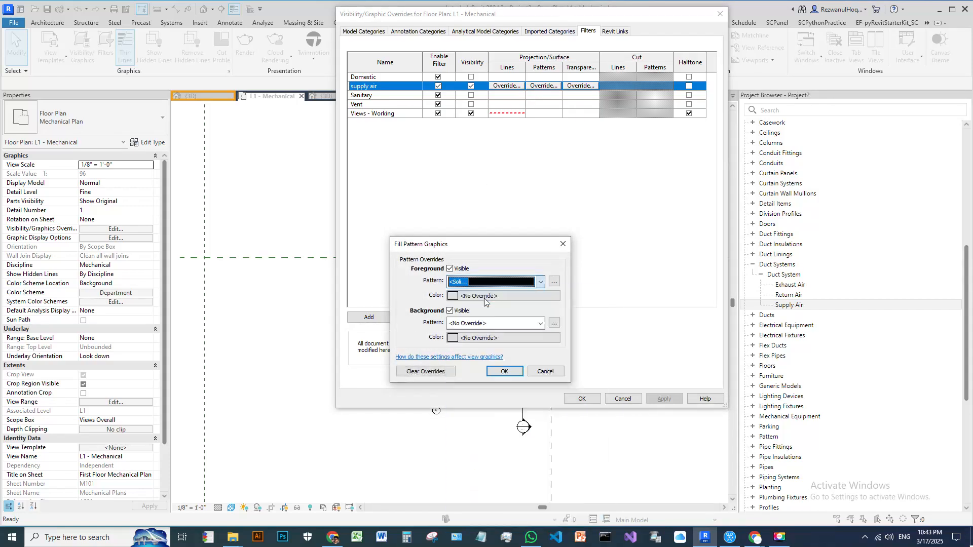
left_click(482, 297)
left_click(375, 252)
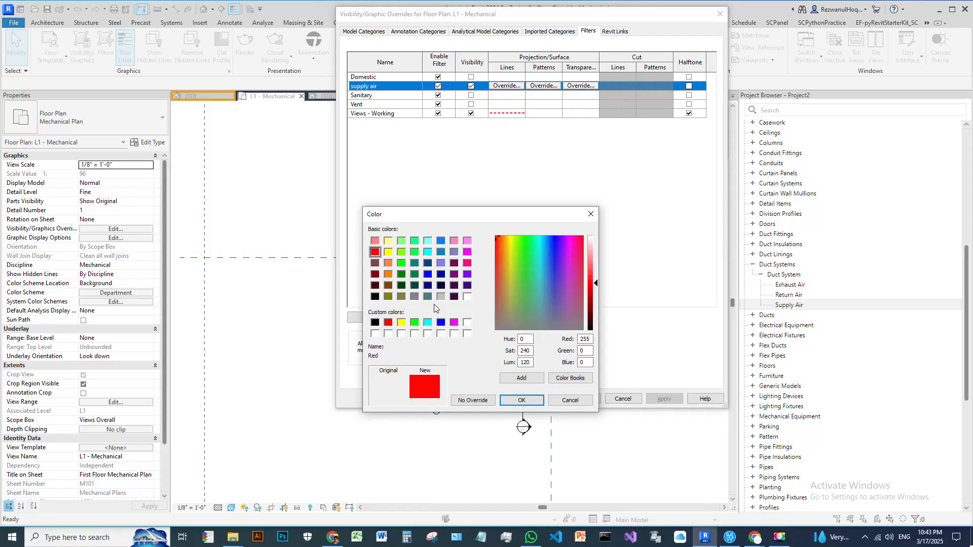
left_click(521, 400)
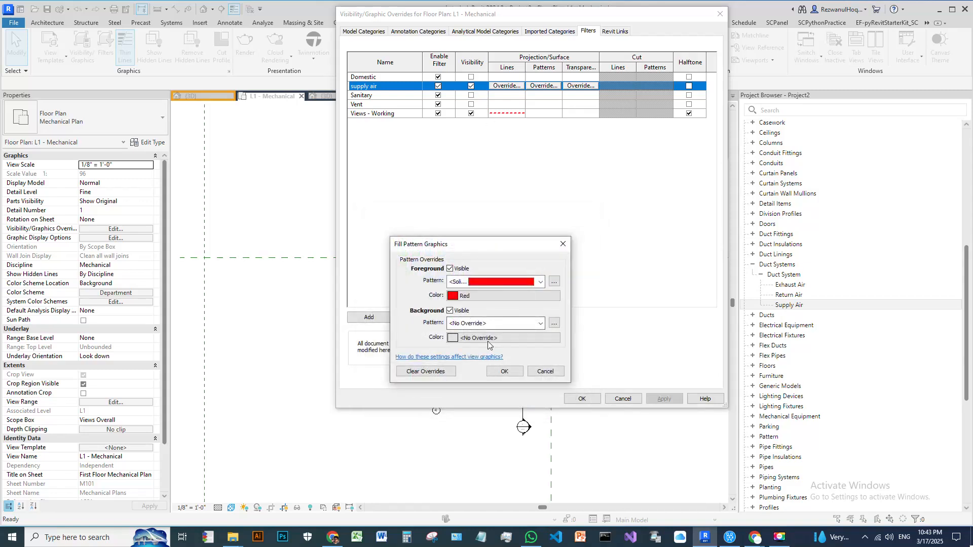
left_click(505, 370)
left_click(583, 398)
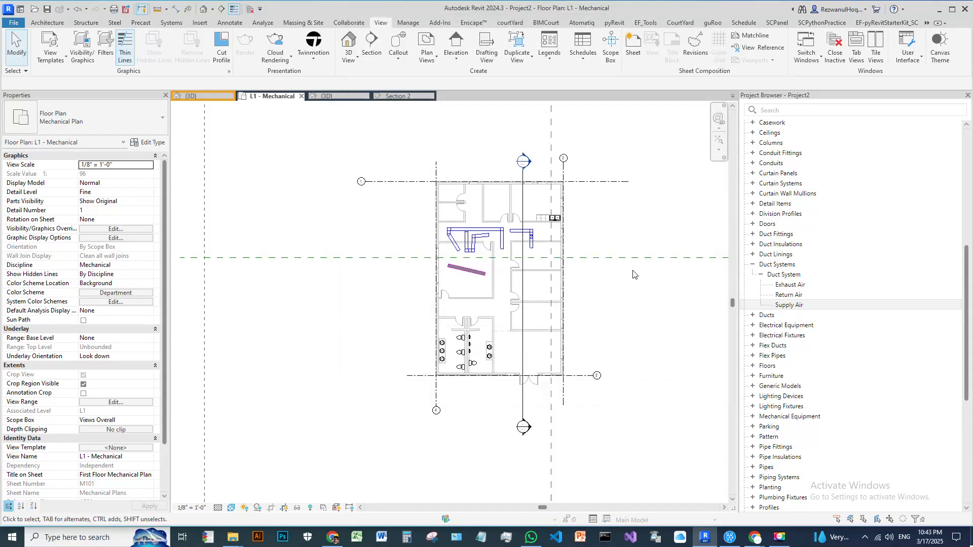
Step: Set the L1 - Mechanical plan's visual style to Hidden Line
left_click(232, 508)
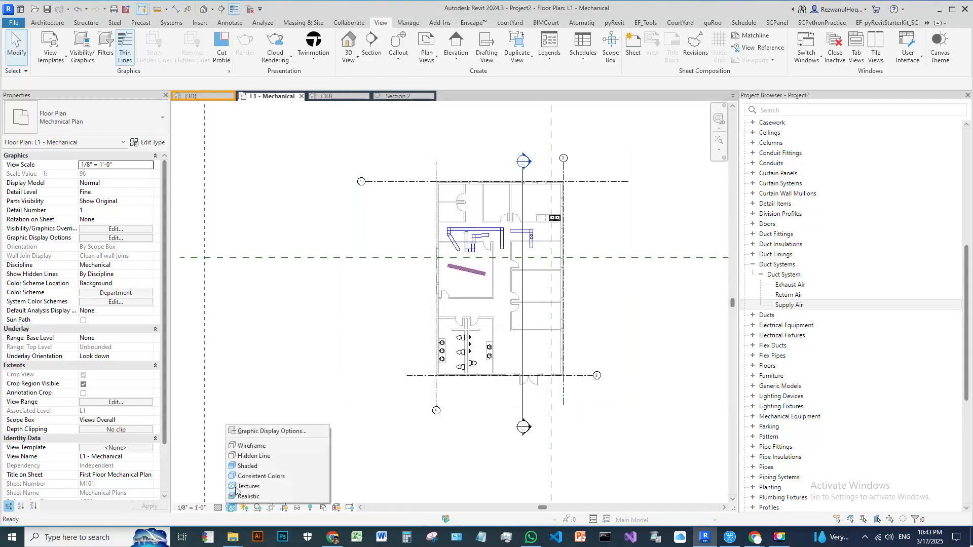
left_click(254, 458)
scroll(622, 225, "up", 1)
scroll(505, 230, "up", 6)
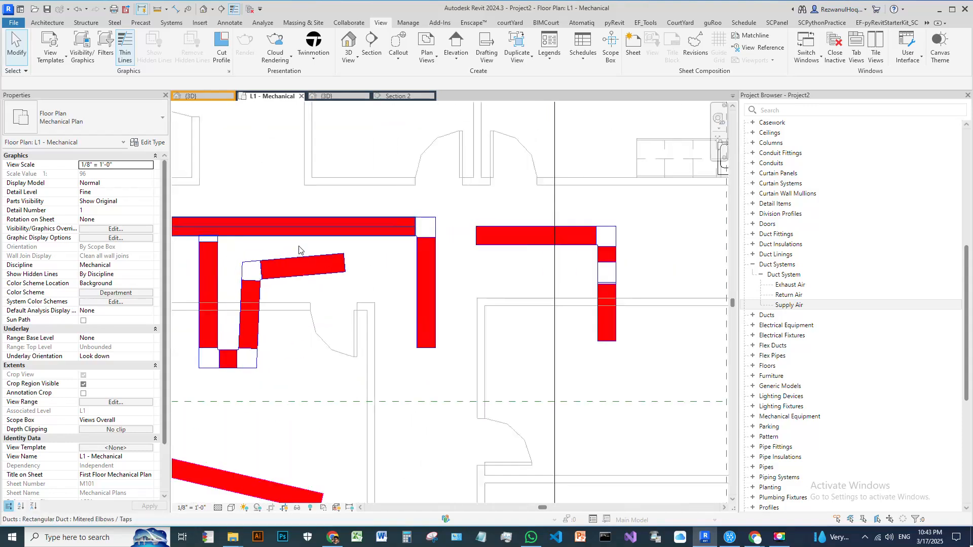
Step: Examine the colored duct layout and the type properties of the long horizontal rectangular supply duct
scroll(527, 253, "down", 3)
scroll(333, 287, "up", 4)
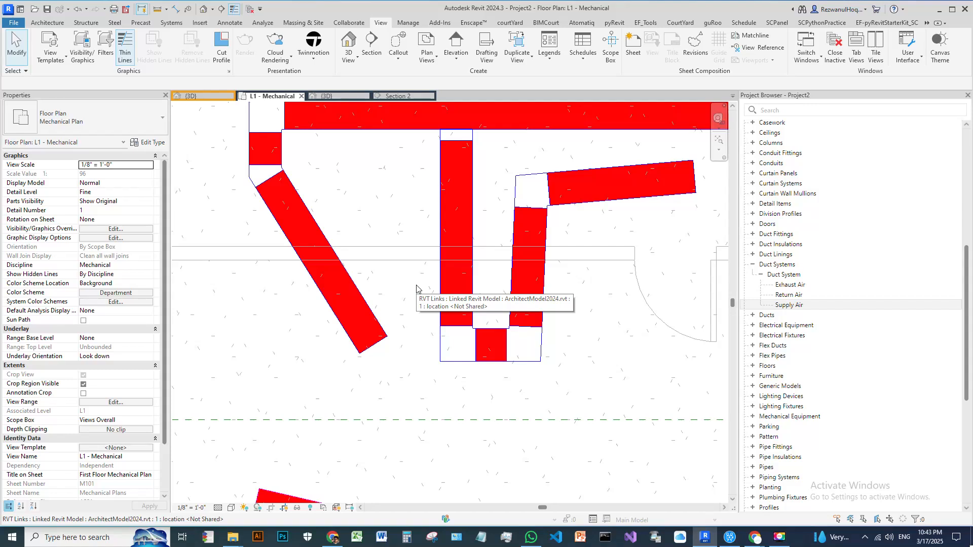
scroll(495, 364, "down", 5)
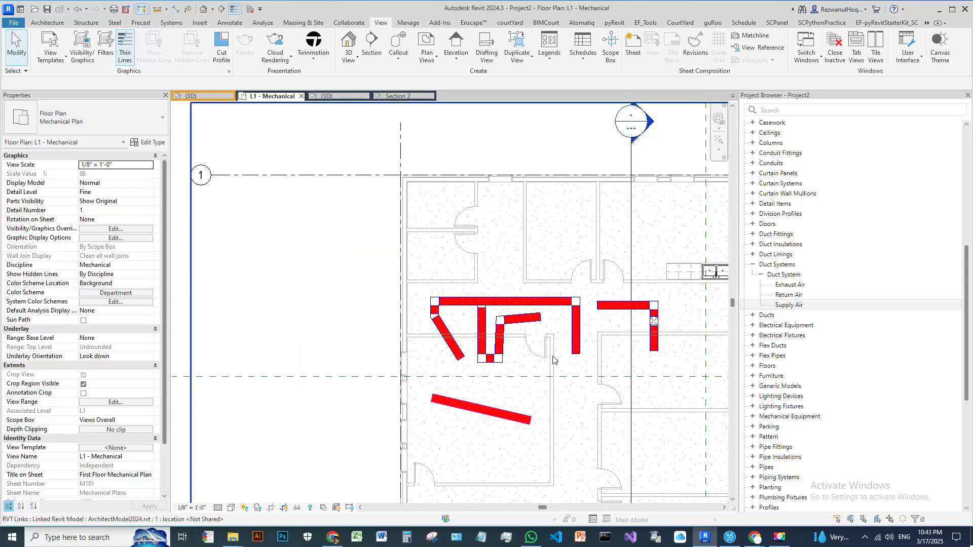
middle_click_drag(554, 360, 421, 311)
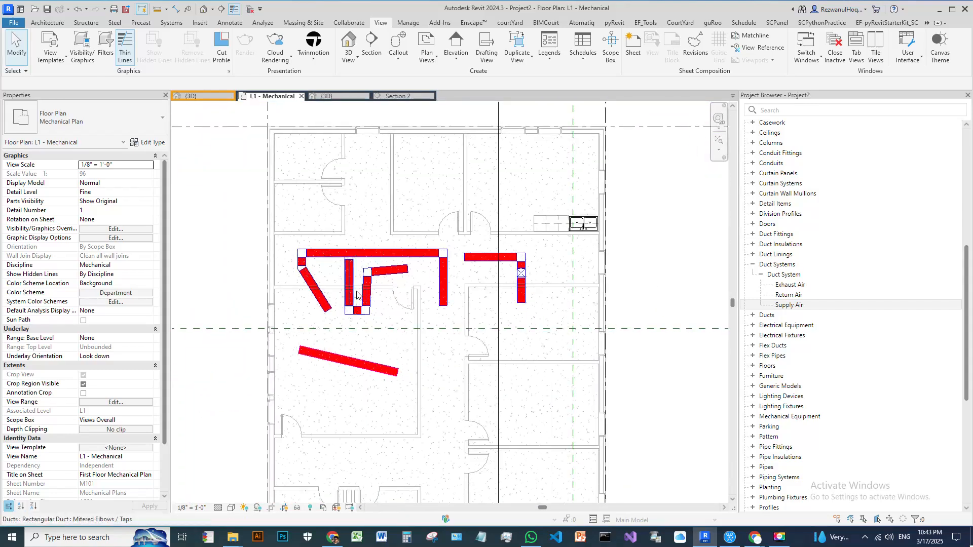
middle_click_drag(358, 296, 513, 300)
scroll(530, 261, "up", 2)
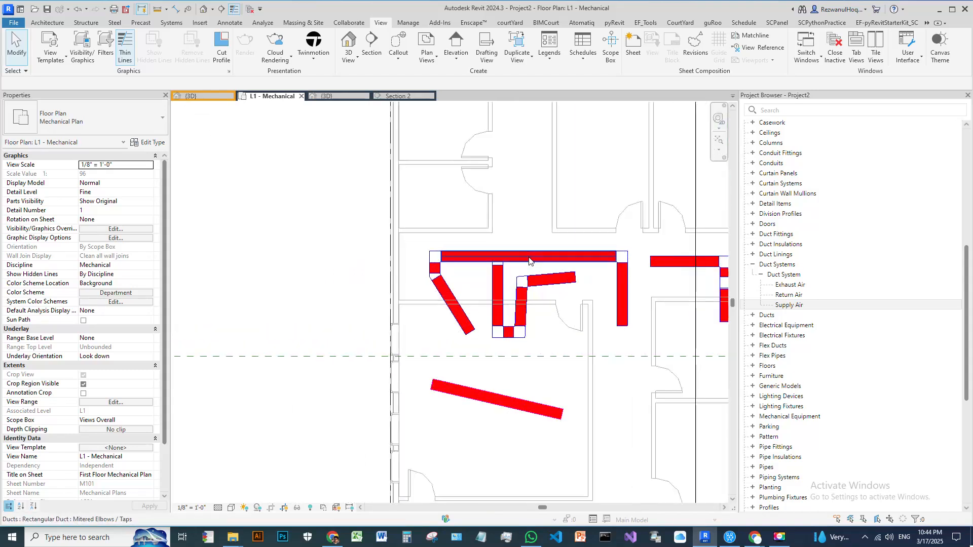
left_click(530, 260)
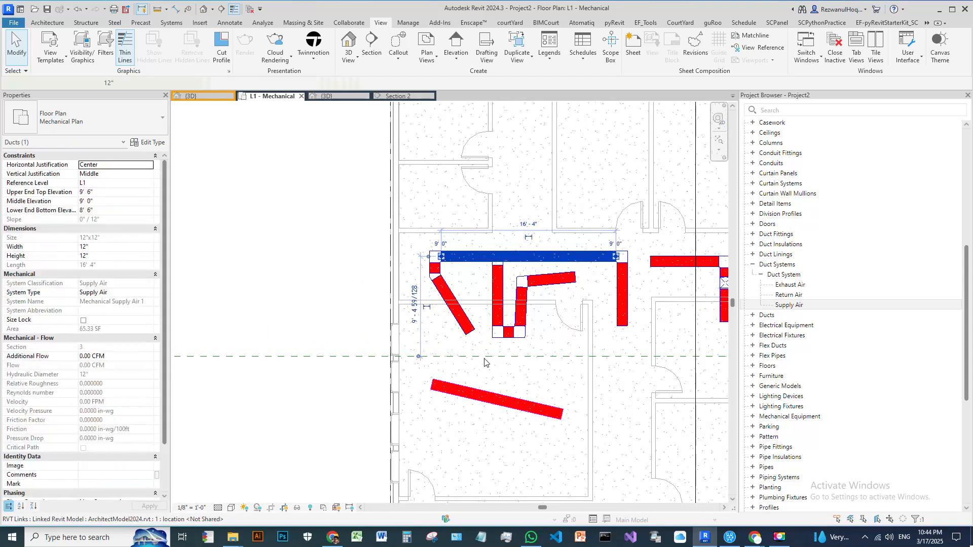
middle_click_drag(354, 309, 237, 338)
left_click(115, 117)
left_click(129, 125)
left_click(147, 142)
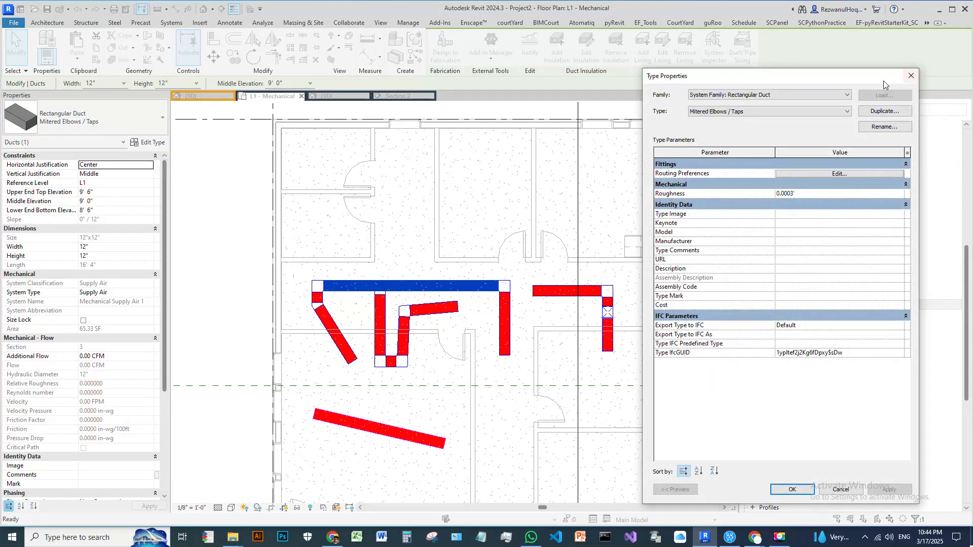
left_click_drag(895, 80, 579, 78)
left_click(601, 75)
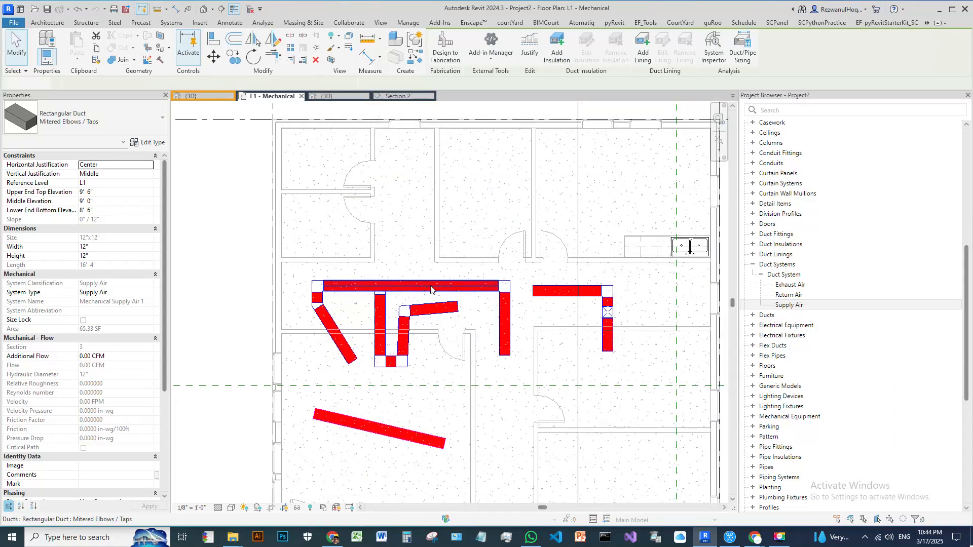
left_click(424, 371)
left_click(403, 285)
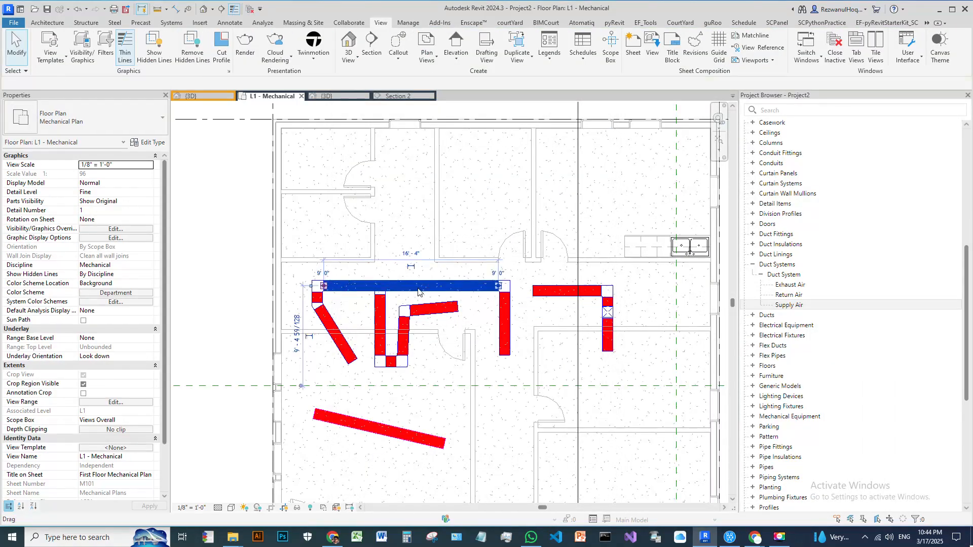
scroll(413, 290, "up", 1)
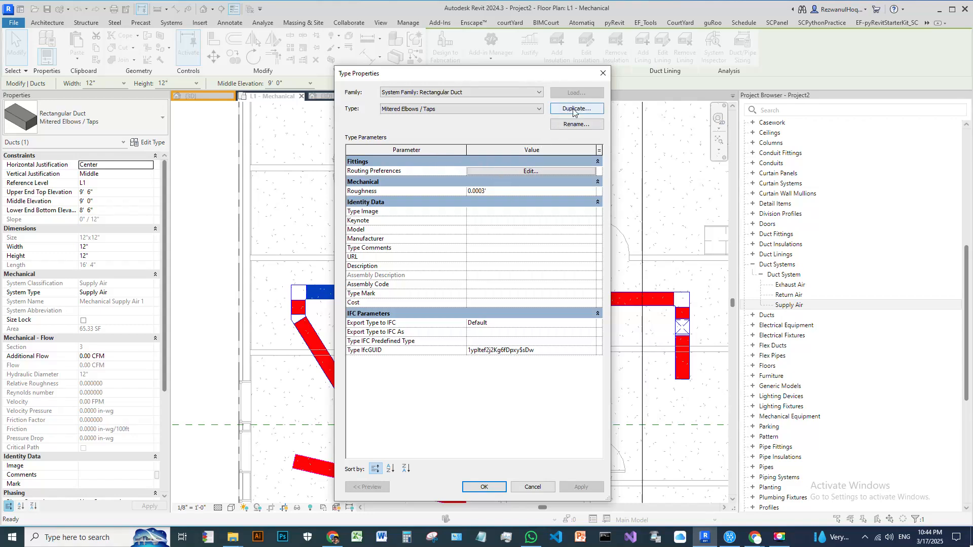
left_click(602, 73)
scroll(394, 395, "down", 3)
key("Escape")
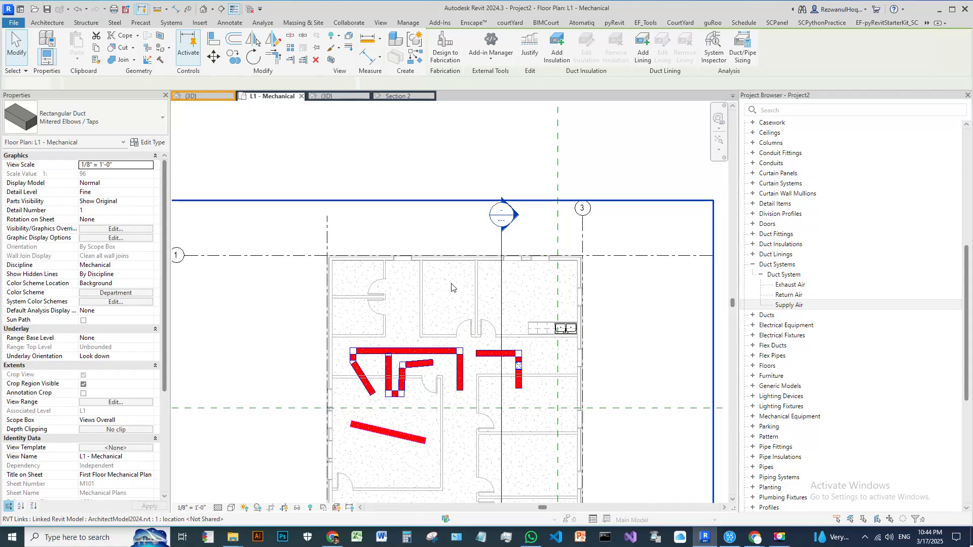
Step: Review the filter overrides applied to the L1 - Mechanical floor plan
middle_click_drag(529, 417, 513, 319)
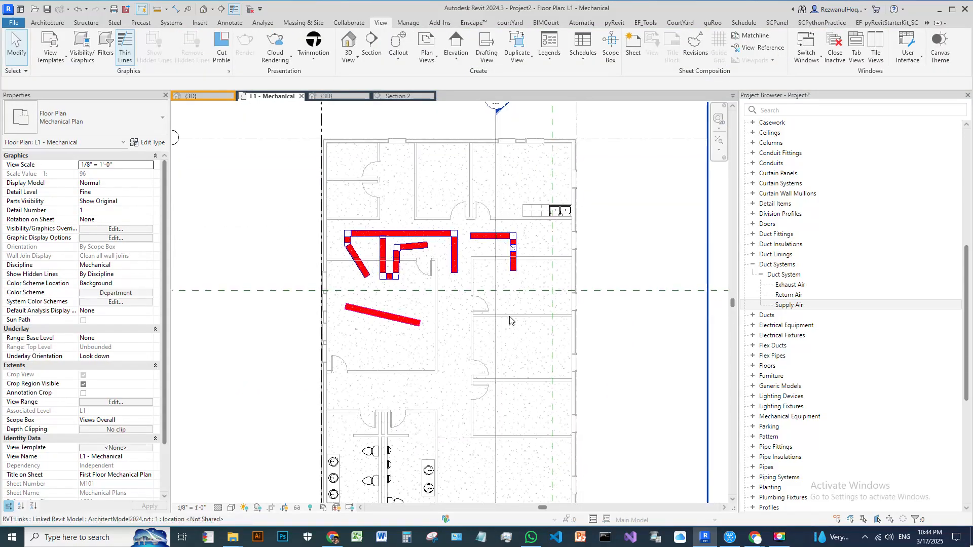
key("v")
key("g")
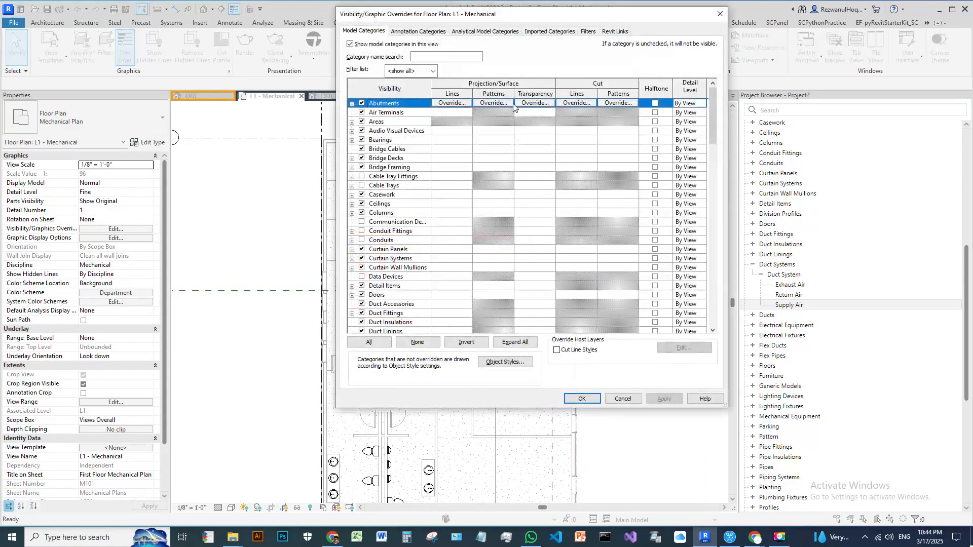
left_click(588, 32)
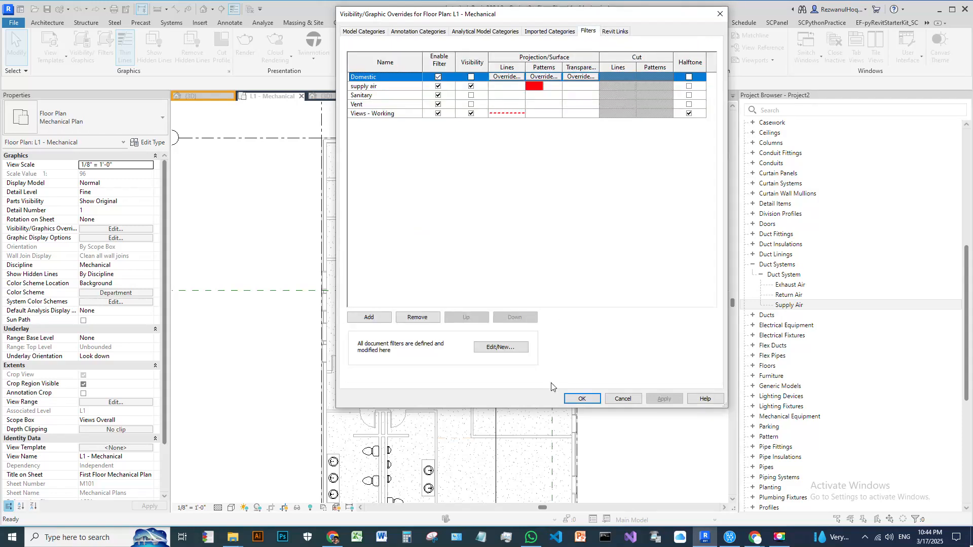
left_click(575, 399)
Step: Duplicate the L1 - Mechanical floor plan as an independent view without detailing
scroll(391, 240, "down", 3)
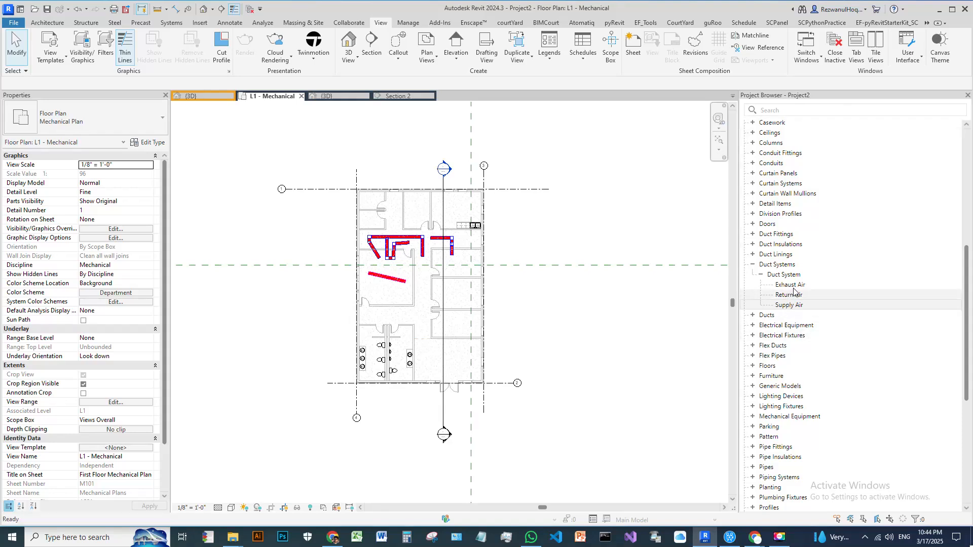
scroll(807, 330, "up", 10)
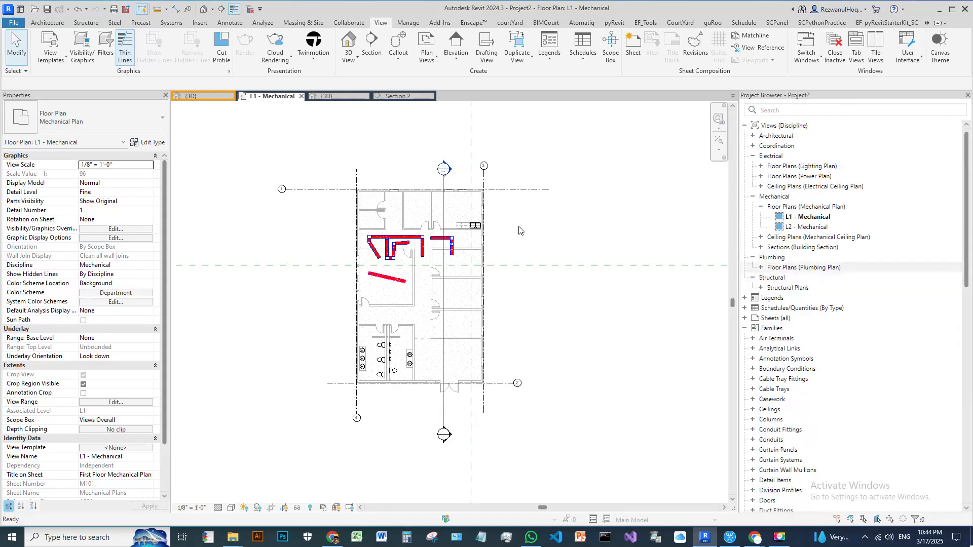
right_click(811, 217)
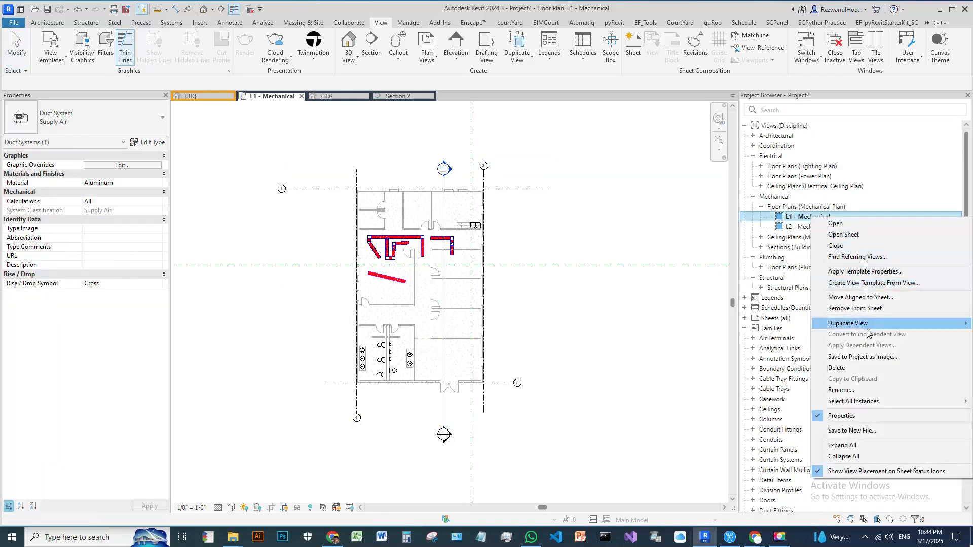
mouse_move(862, 323)
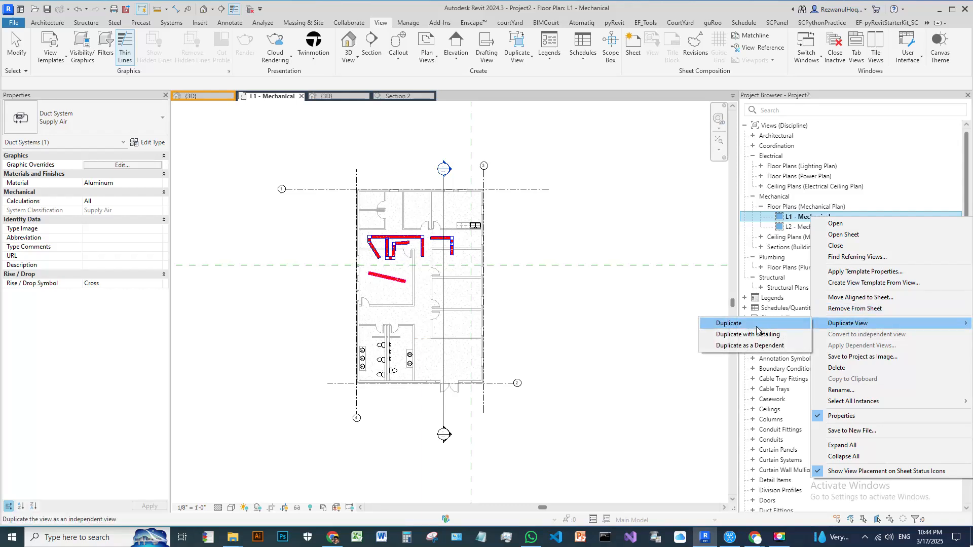
left_click(757, 324)
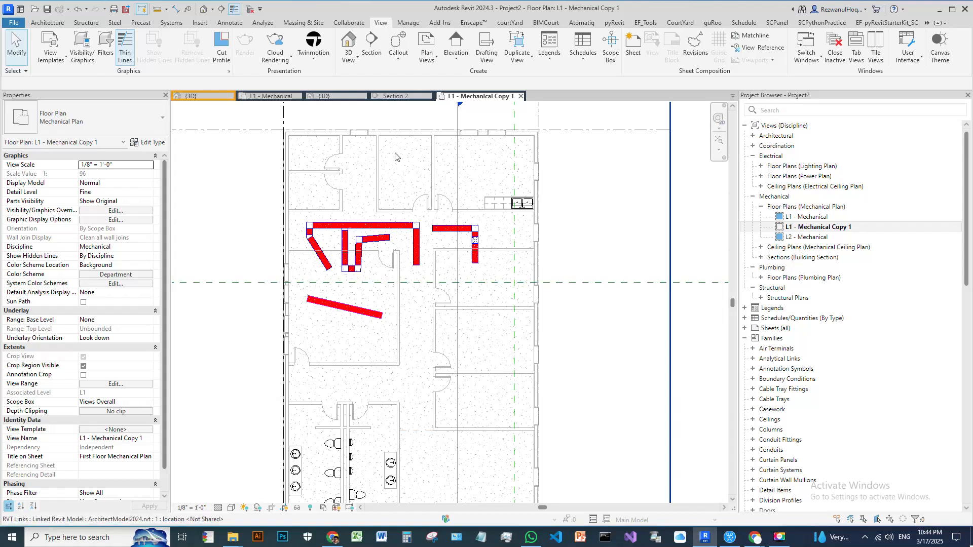
key("b")
key("Escape")
key("v")
key("v")
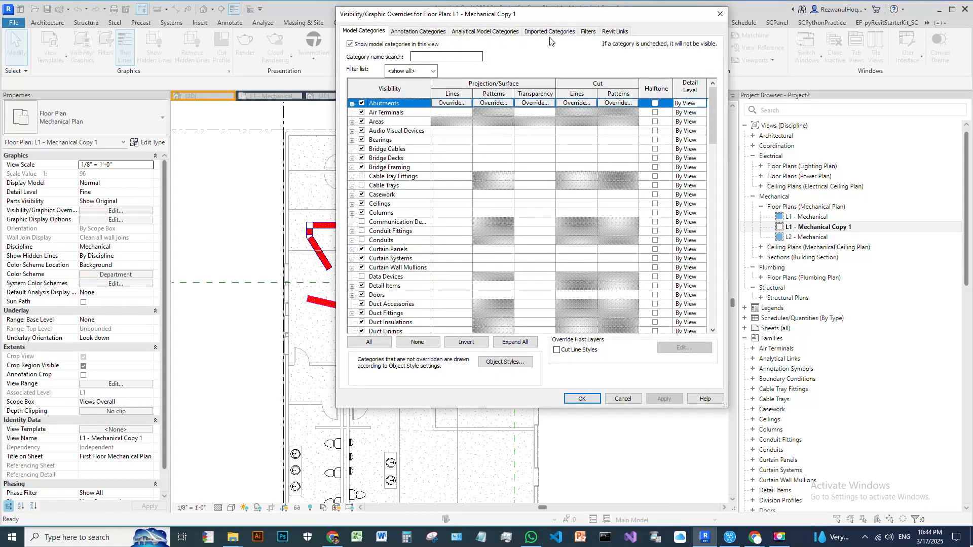
key("Escape")
Step: Inspect the mitered elbow fitting at the upper-left corner of the duct run in the duplicated plan
scroll(550, 344, "down", 2)
scroll(338, 313, "up", 3)
middle_click_drag(484, 370, 411, 361)
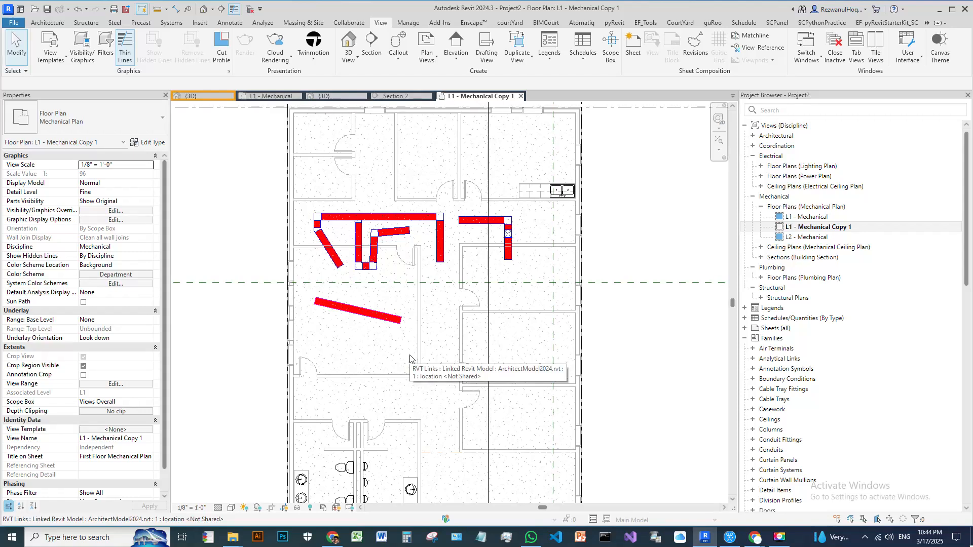
scroll(311, 212, "up", 5)
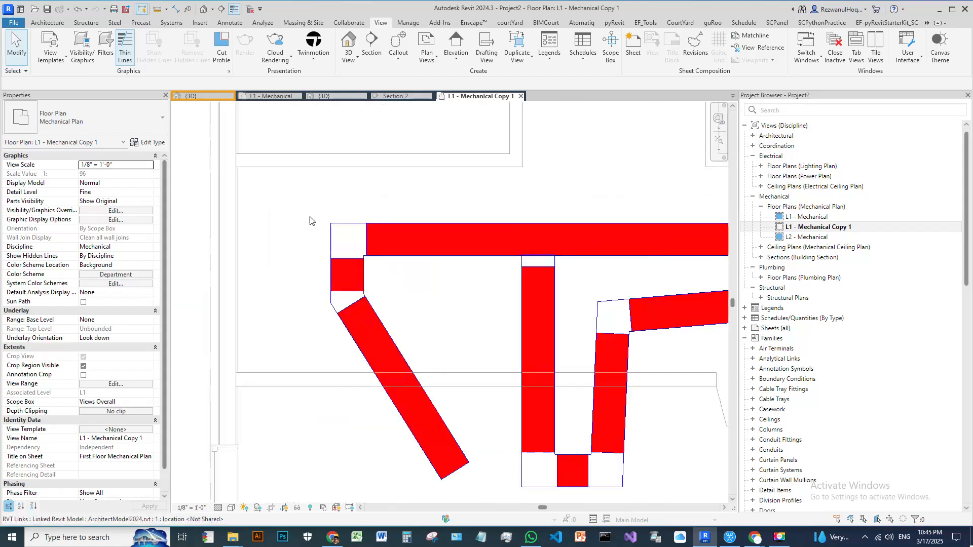
left_click(331, 238)
key("Escape")
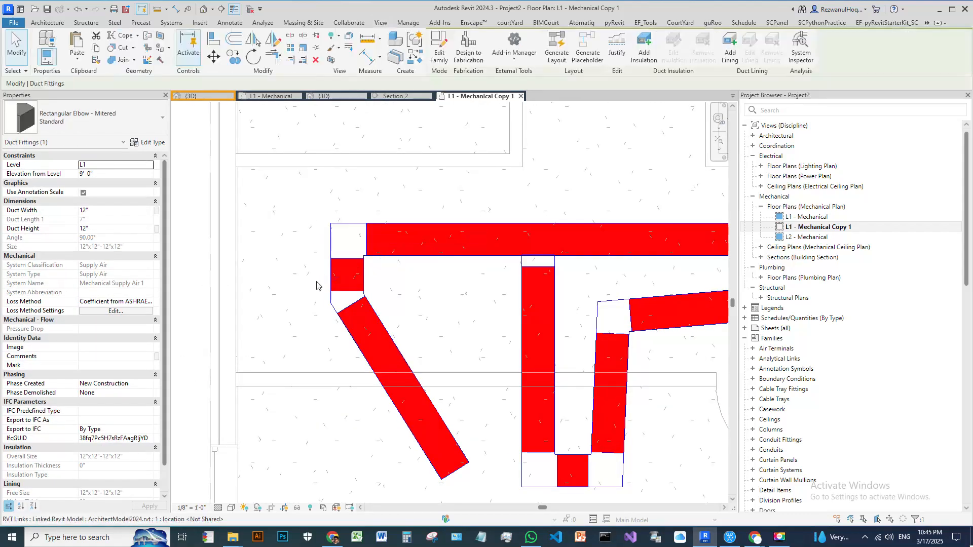
middle_click_drag(328, 238, 500, 319)
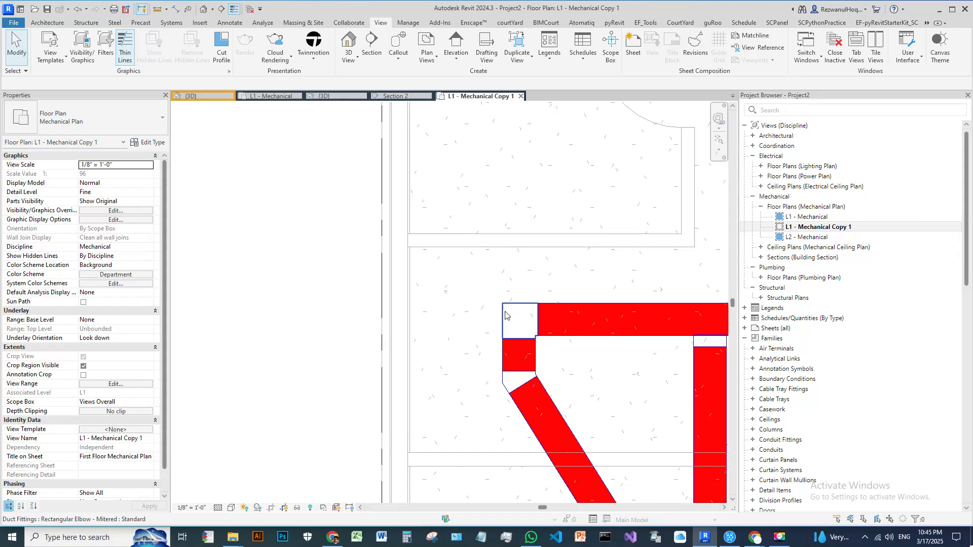
left_click(506, 315)
left_click(441, 287)
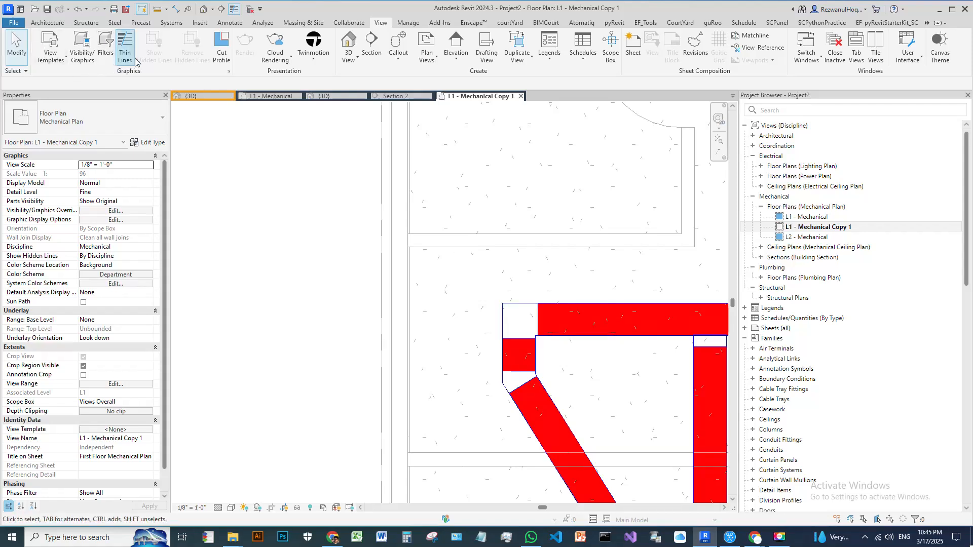
Step: Add the Duct Fittings category to the supply air filter alongside Ducts
left_click(106, 51)
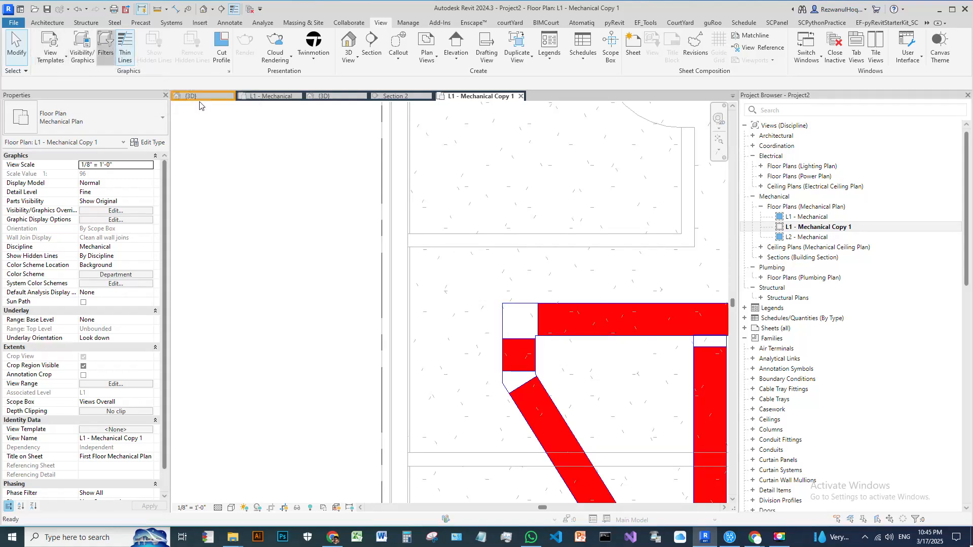
scroll(131, 269, "down", 2)
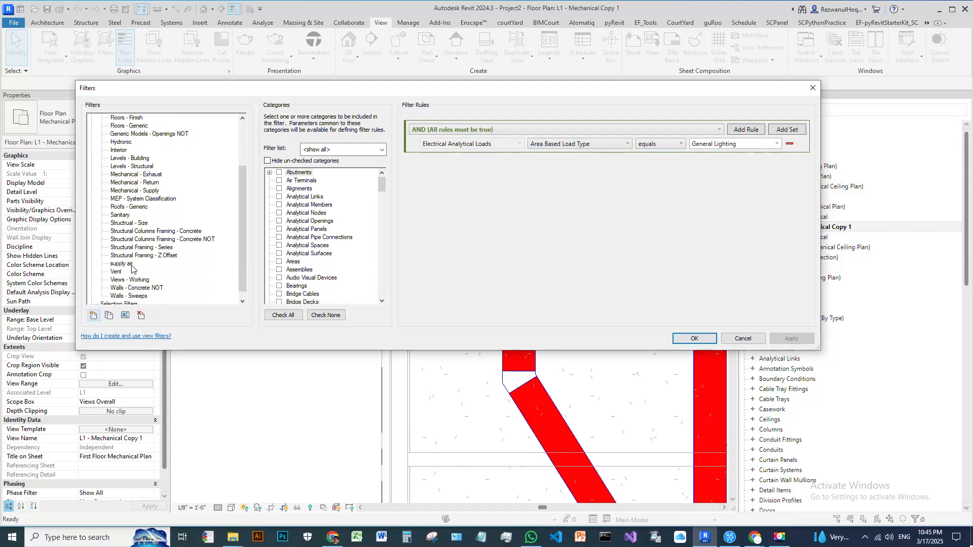
left_click(122, 264)
left_click_drag(382, 187, 383, 206)
scroll(296, 274, "down", 2)
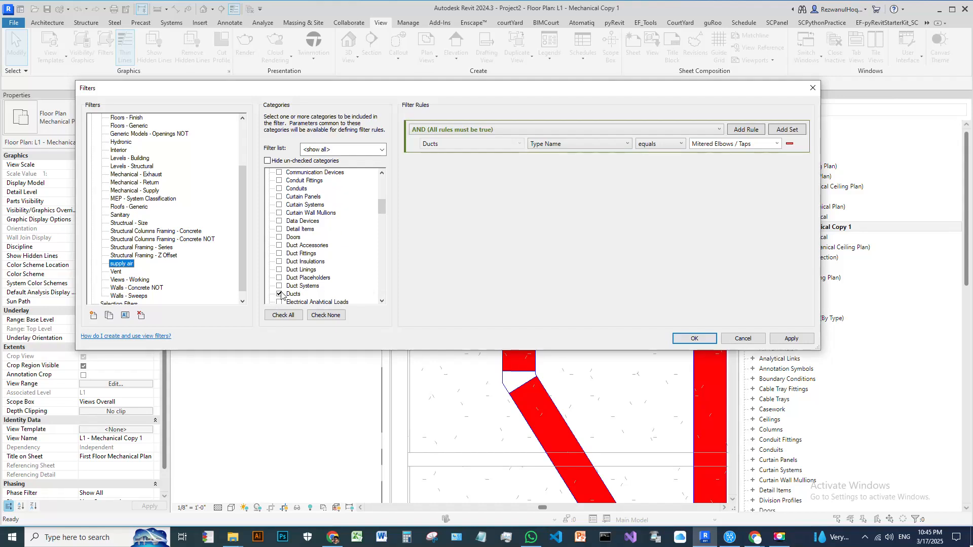
scroll(289, 279, "down", 2)
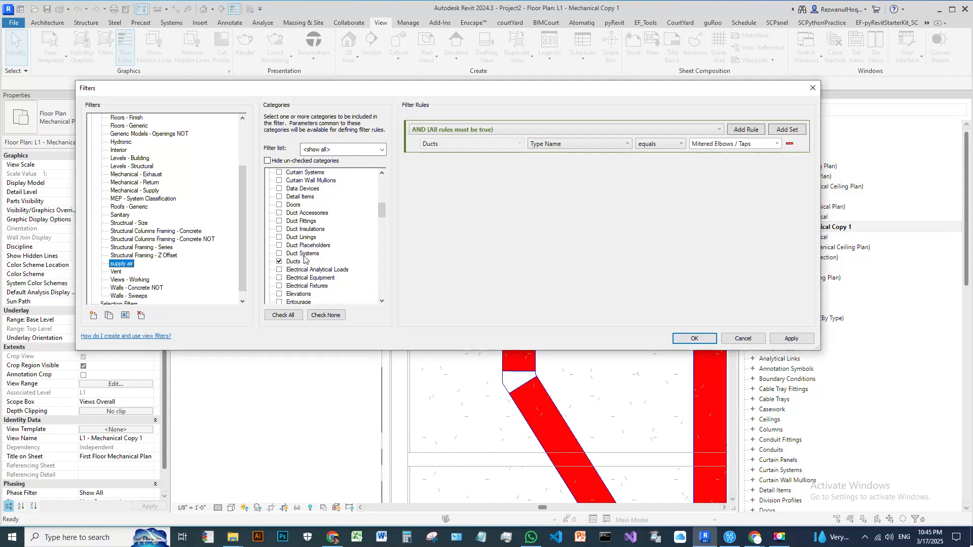
left_click(280, 222)
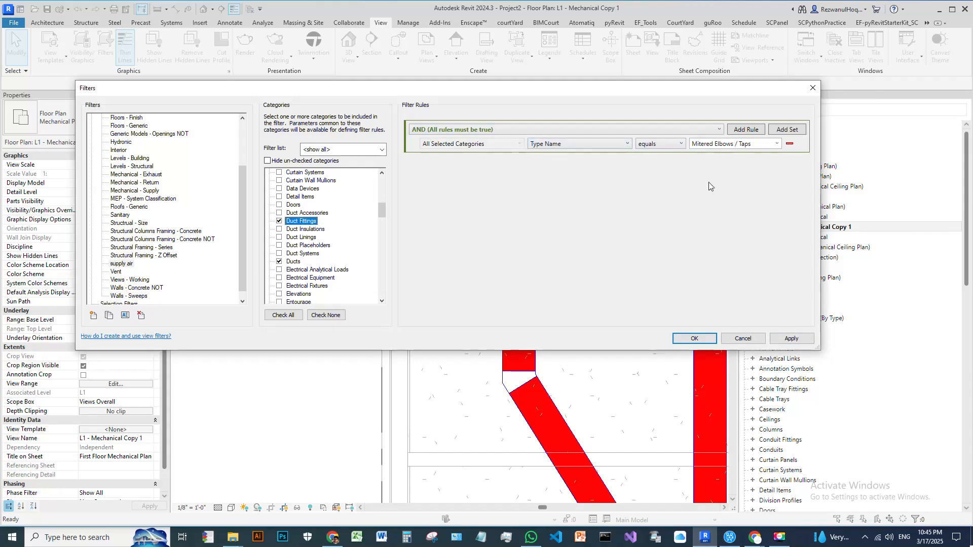
left_click(691, 339)
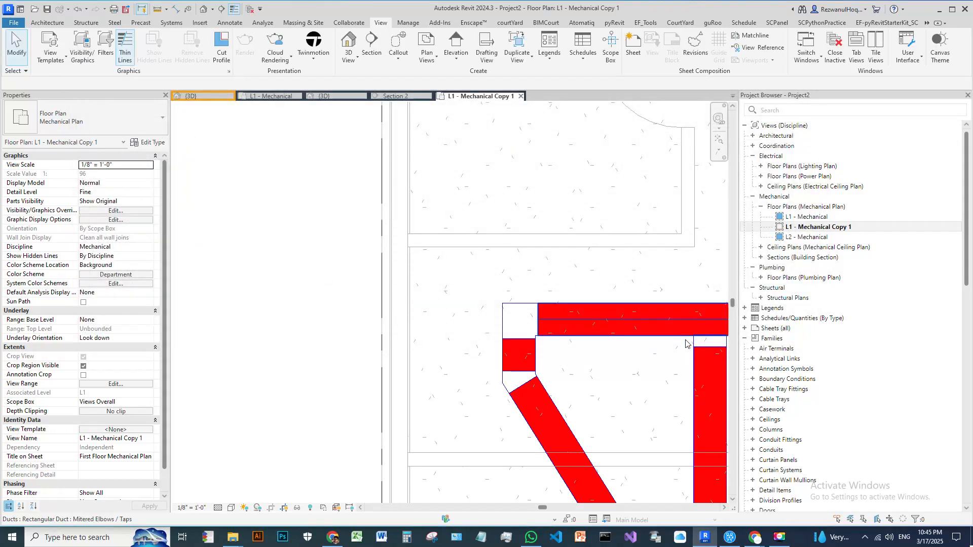
Step: Inspect the uncolored mitered elbow fittings at the upper-left corner and above the diagonal duct, checking their type
scroll(274, 278, "down", 2)
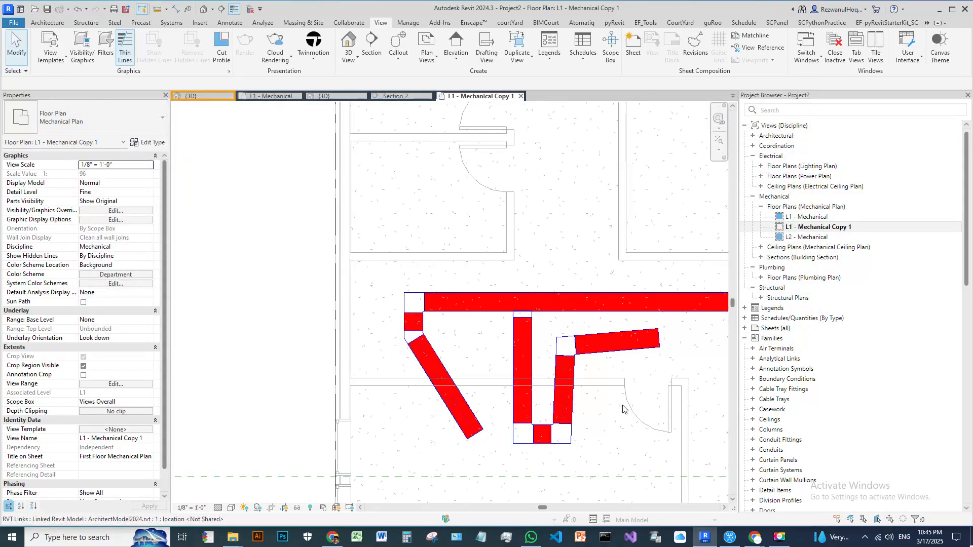
middle_click_drag(623, 410, 504, 392)
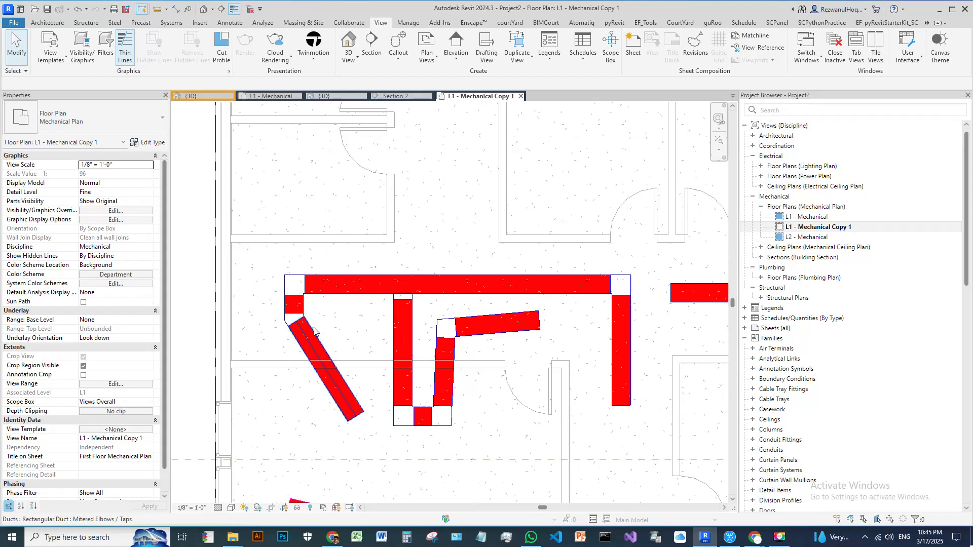
scroll(277, 284, "up", 2)
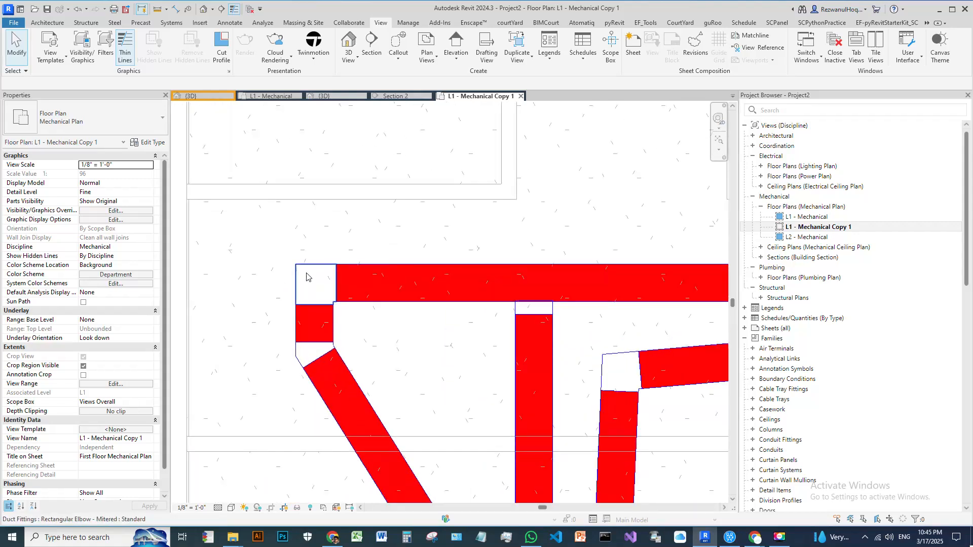
left_click(293, 295)
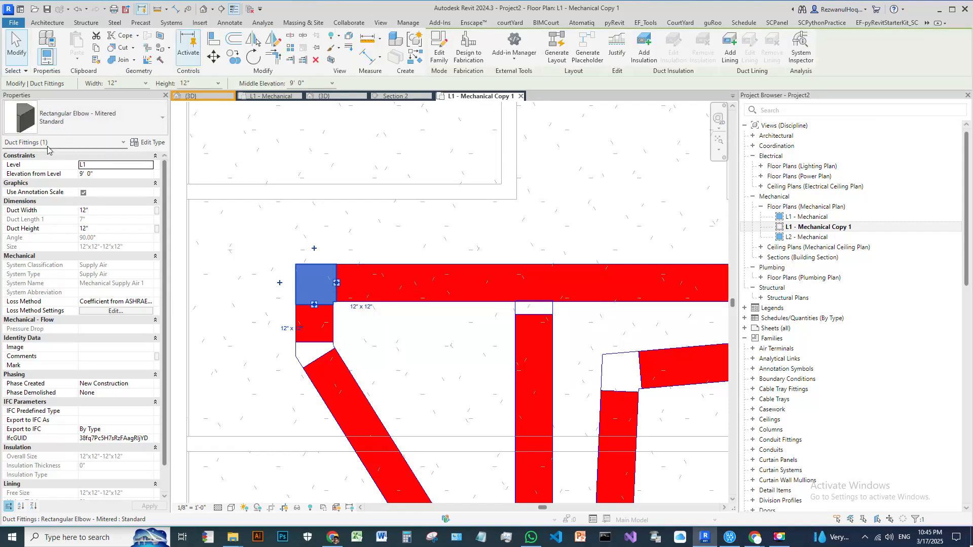
left_click(303, 355)
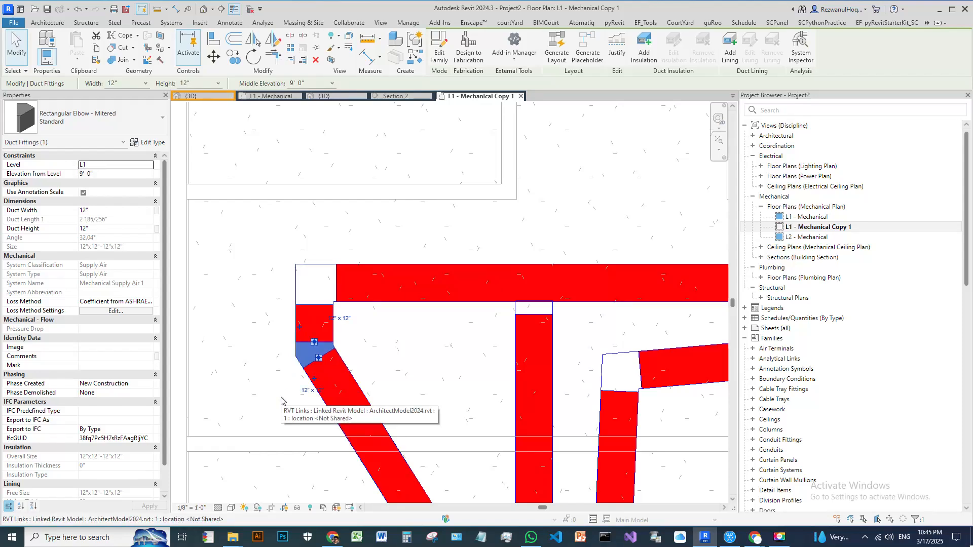
key("Escape")
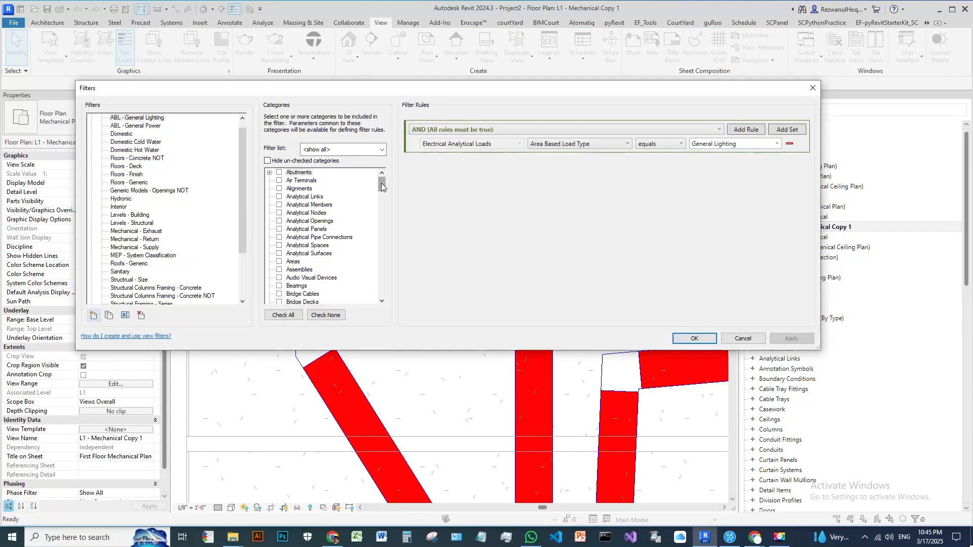
left_click(755, 130)
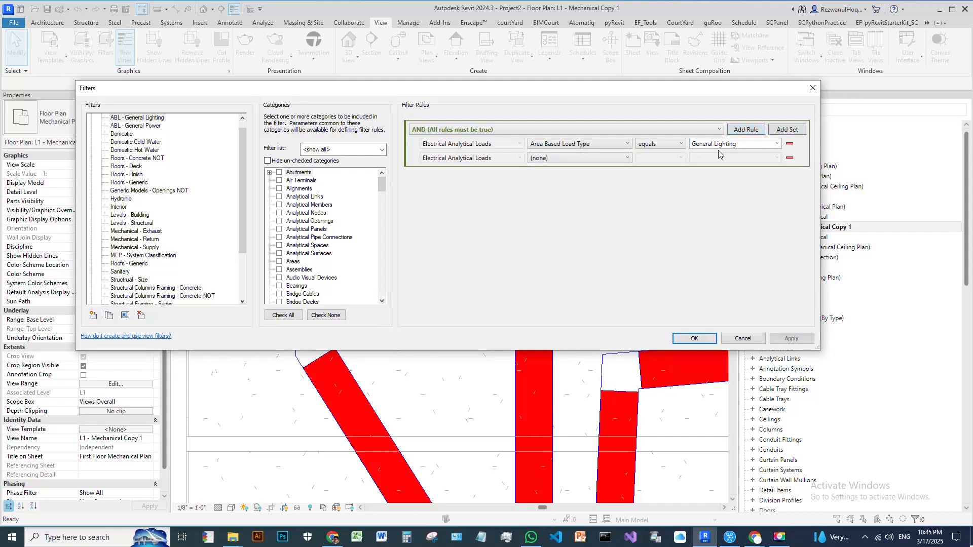
left_click(556, 159)
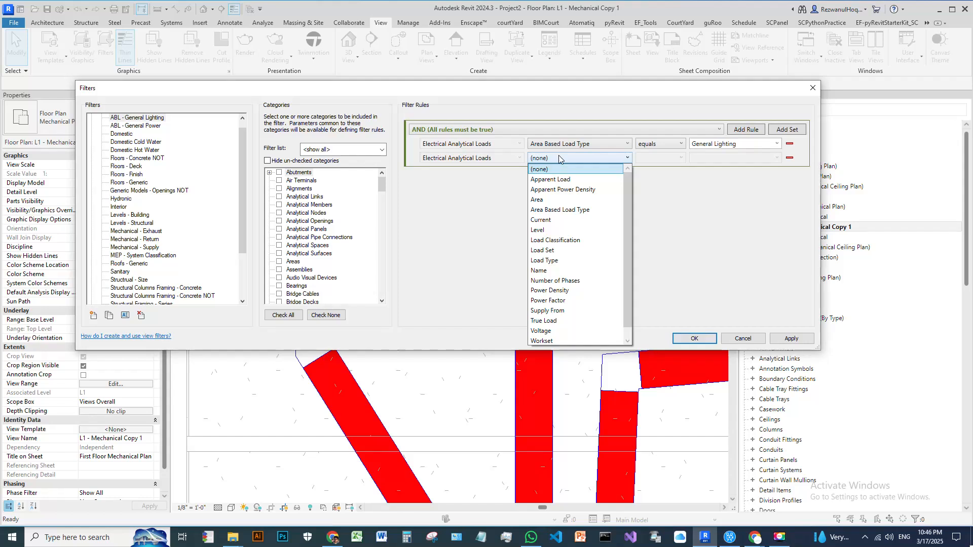
left_click(567, 146)
left_click(566, 146)
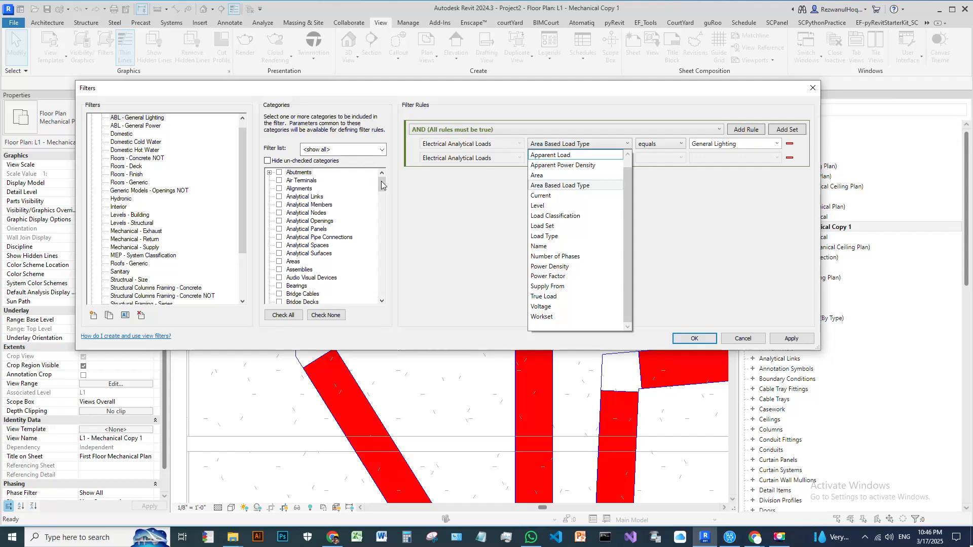
left_click(382, 186)
left_click_drag(383, 185, 384, 315)
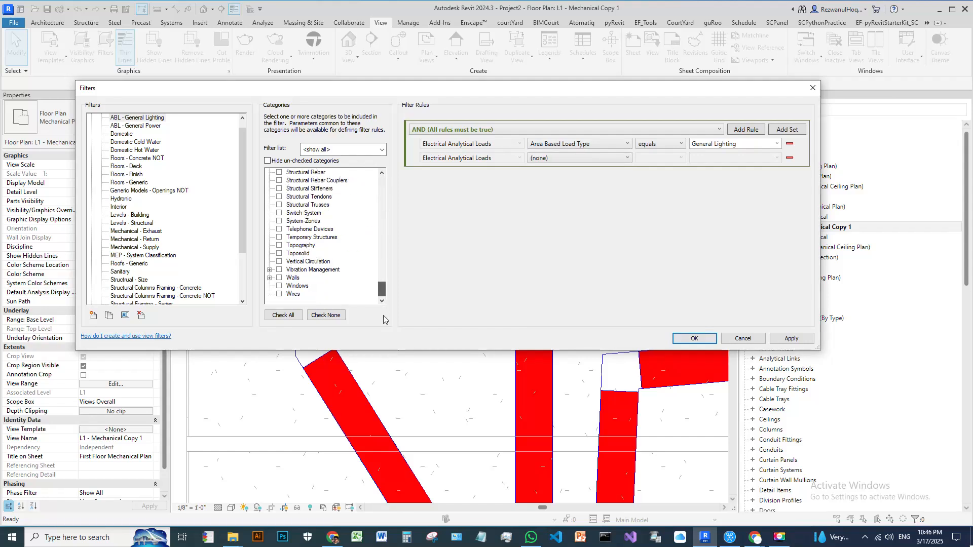
scroll(125, 264, "down", 3)
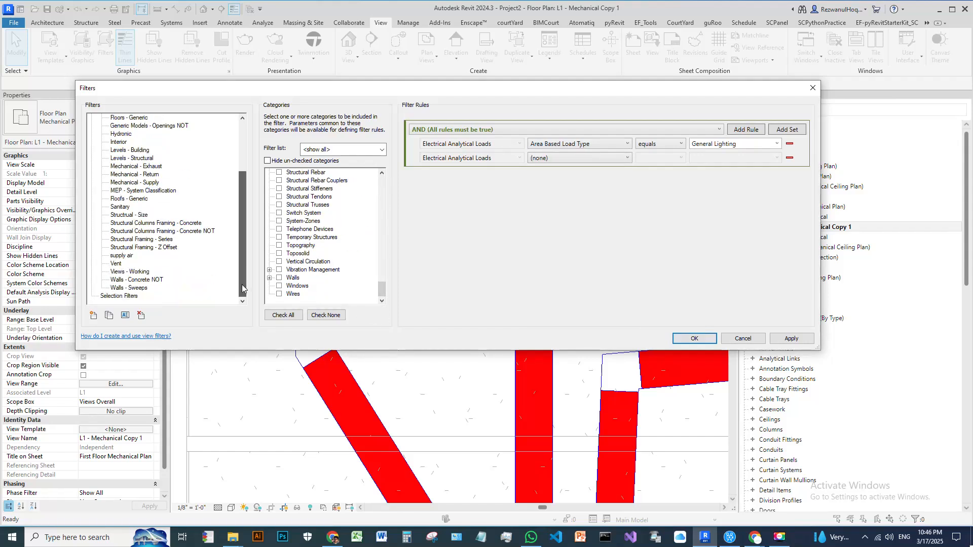
Step: Try to add a second AND rule to the supply air filter: Type Name equals Standard
left_click(121, 256)
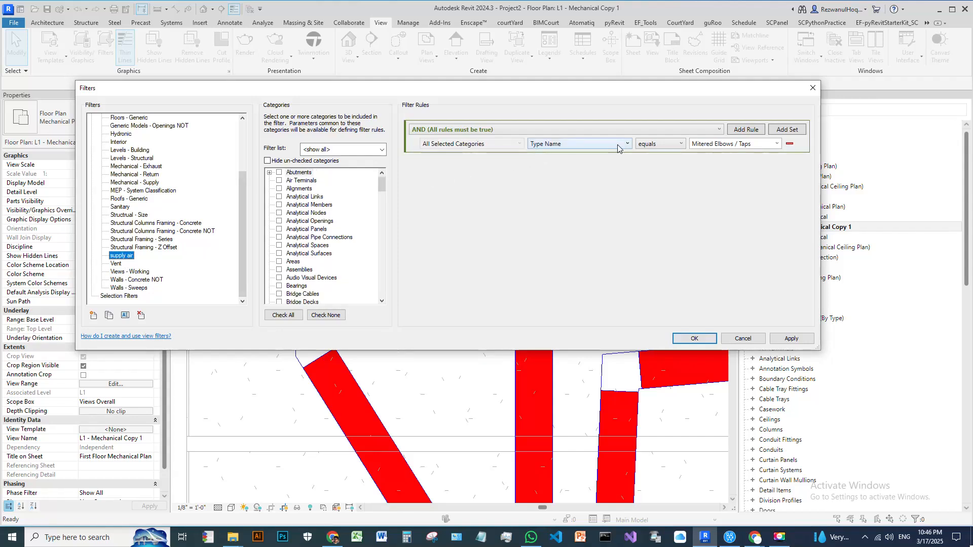
left_click(745, 130)
left_click(595, 160)
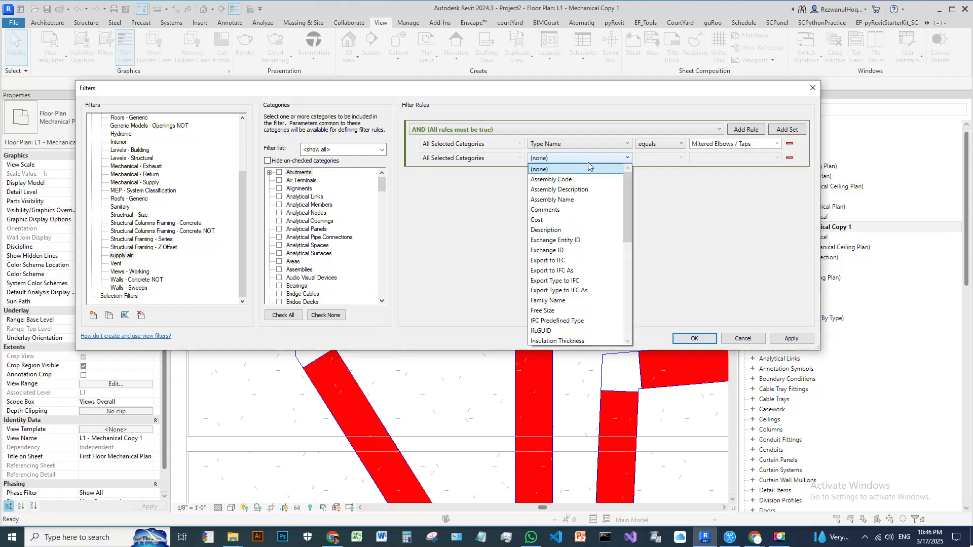
scroll(549, 292, "down", 5)
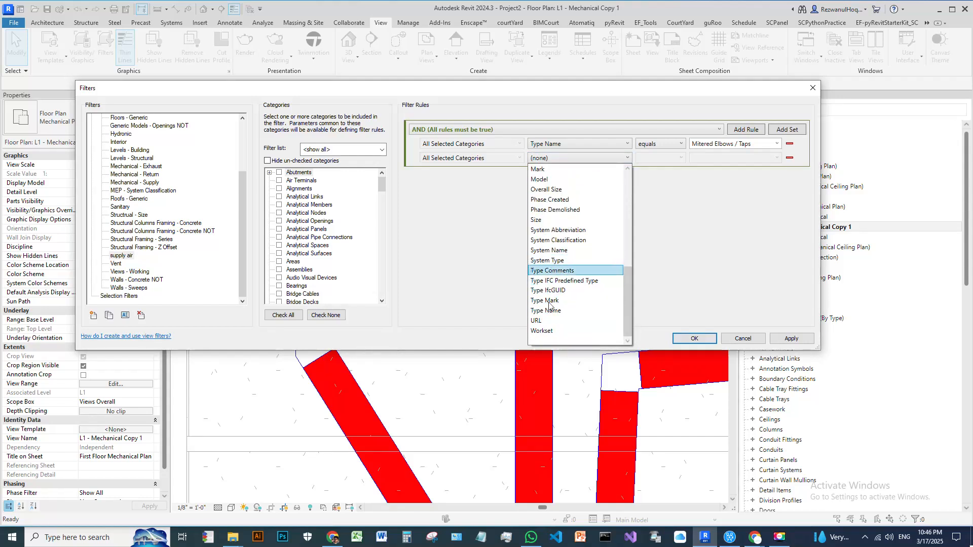
left_click(548, 311)
left_click(677, 158)
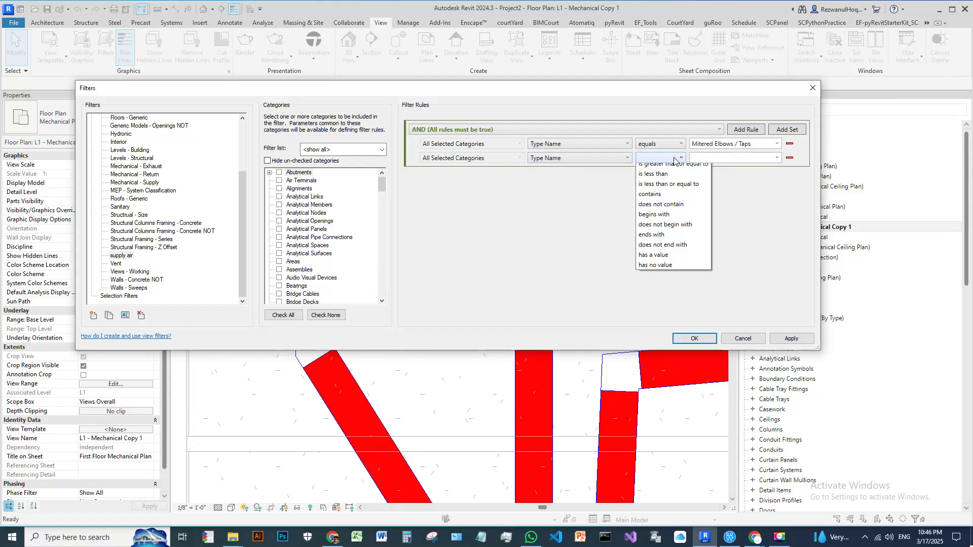
left_click(661, 171)
left_click(776, 158)
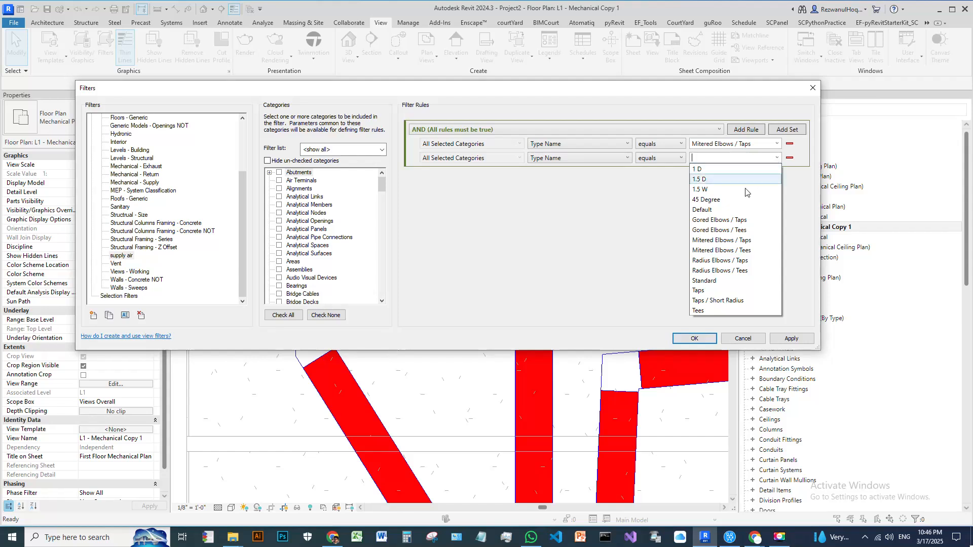
left_click(711, 281)
left_click(694, 339)
Step: Examine the duct runs in the duplicated plan and compare them with the original L1 - Mechanical plan
scroll(569, 301, "down", 4)
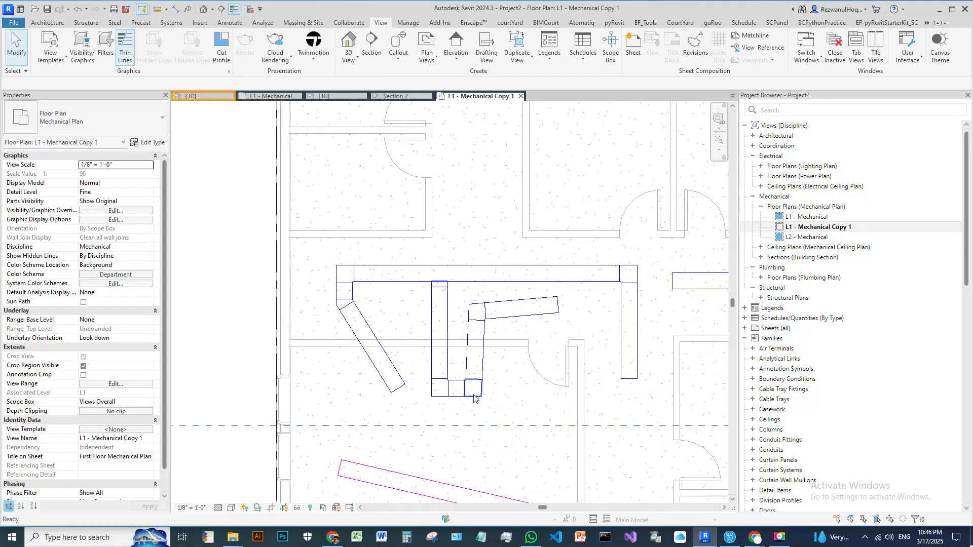
scroll(490, 390, "up", 3)
scroll(472, 336, "down", 5)
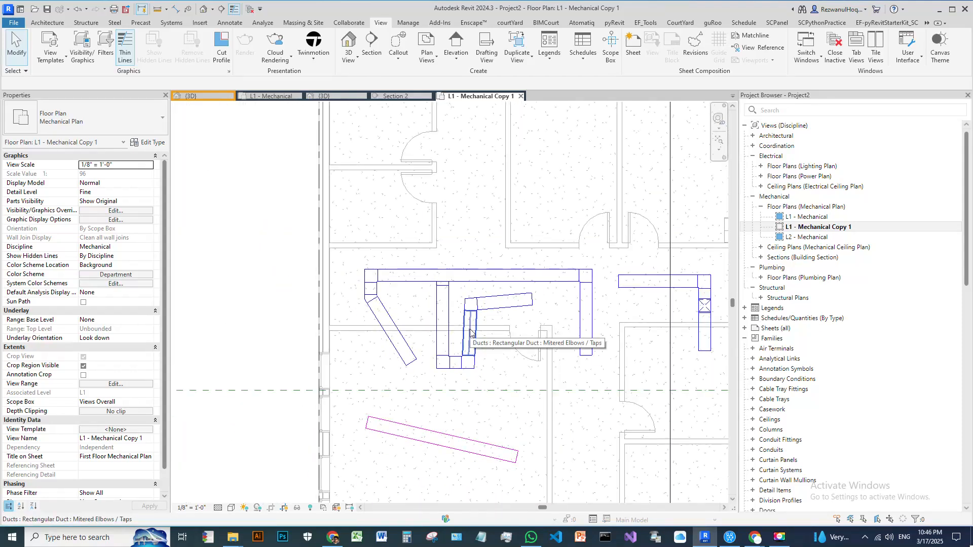
scroll(487, 311, "down", 2)
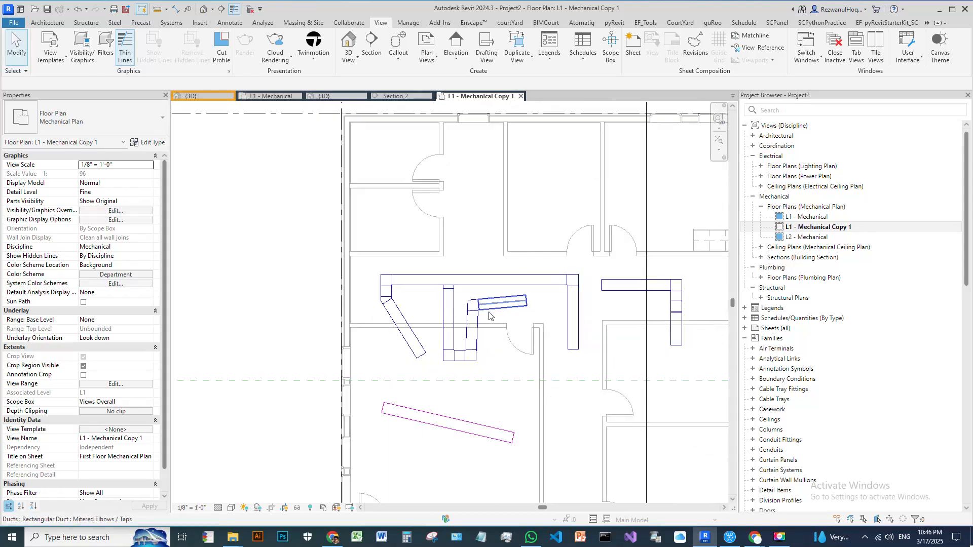
double_click(810, 218)
double_click(810, 228)
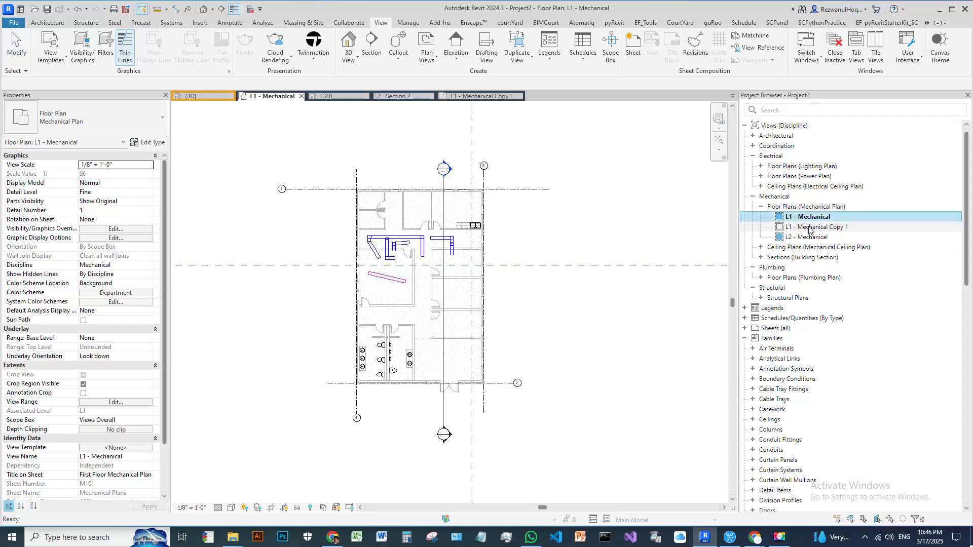
Step: Try the Shaded visual style on L1 - Mechanical Copy 1, then return it to Hidden Line
left_click(231, 507)
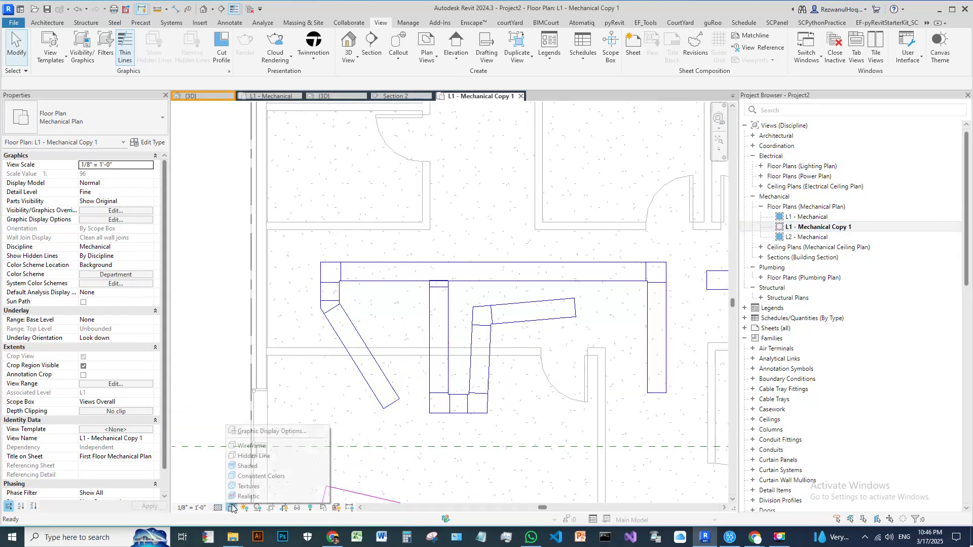
left_click(248, 466)
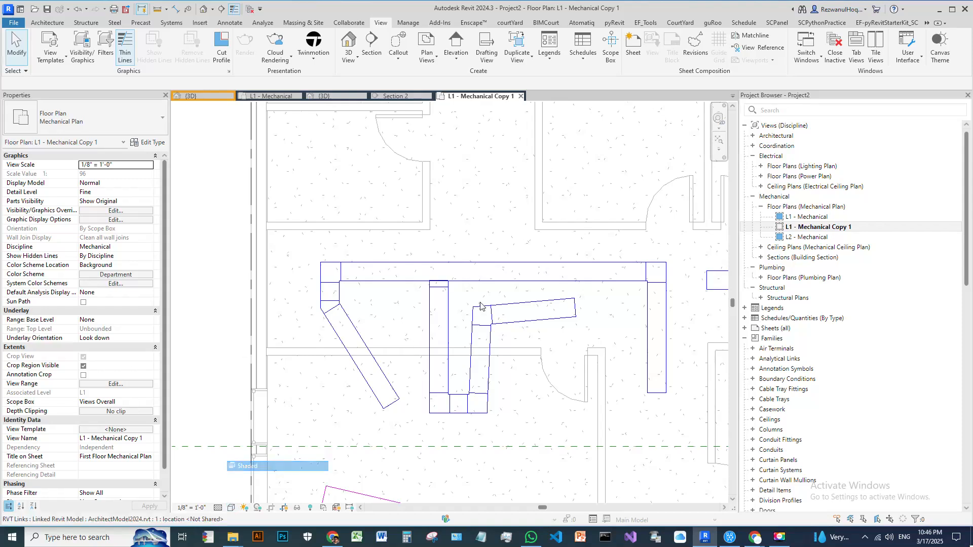
left_click(232, 507)
left_click(253, 456)
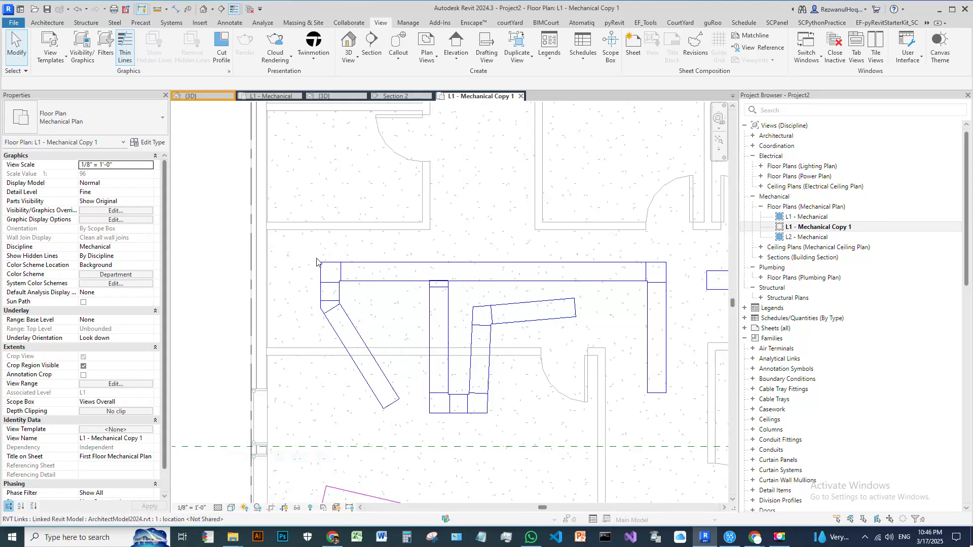
Step: Check the supply air filter's visibility and pattern overrides for L1 - Mechanical Copy 1 and review the duct run
scroll(352, 297, "up", 5)
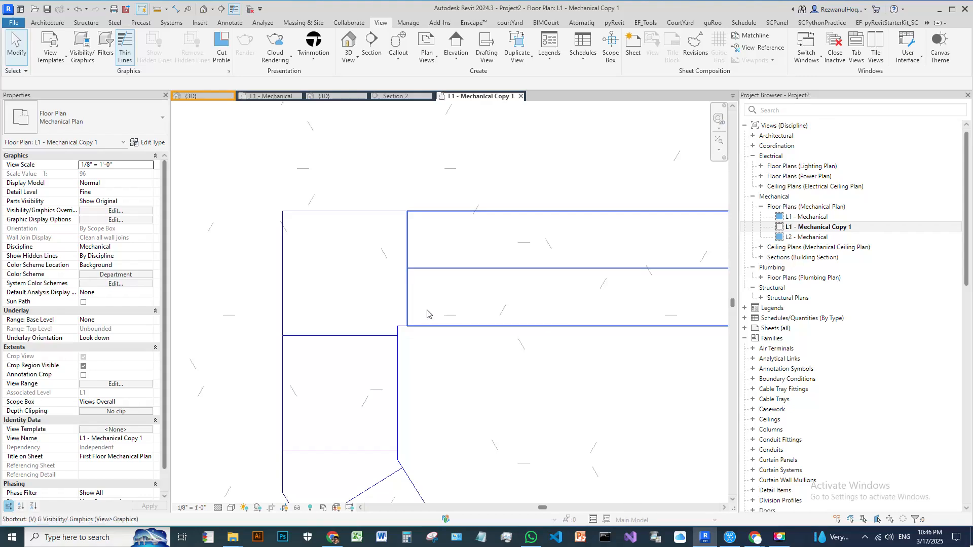
key("v")
key("g")
left_click(589, 32)
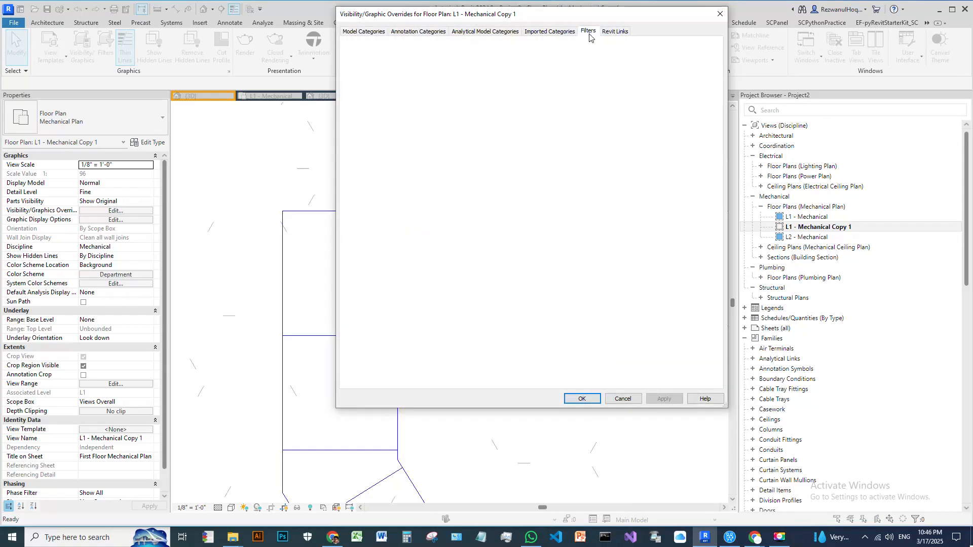
left_click(362, 87)
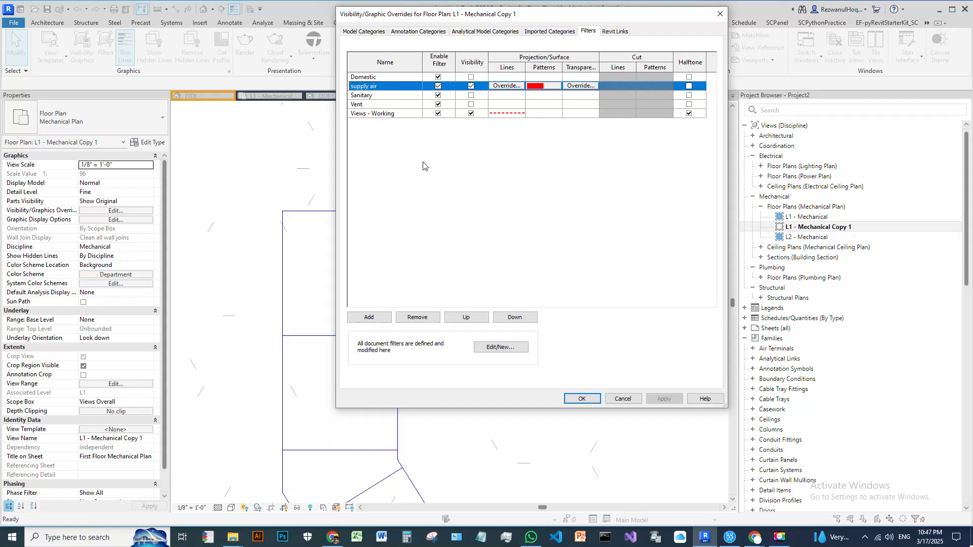
key("Return")
scroll(348, 301, "down", 3)
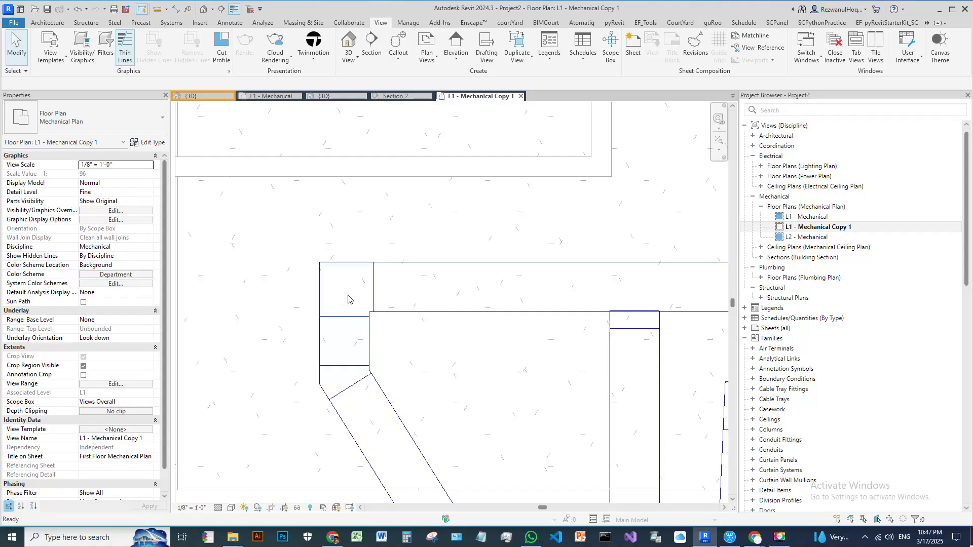
scroll(348, 299, "down", 2)
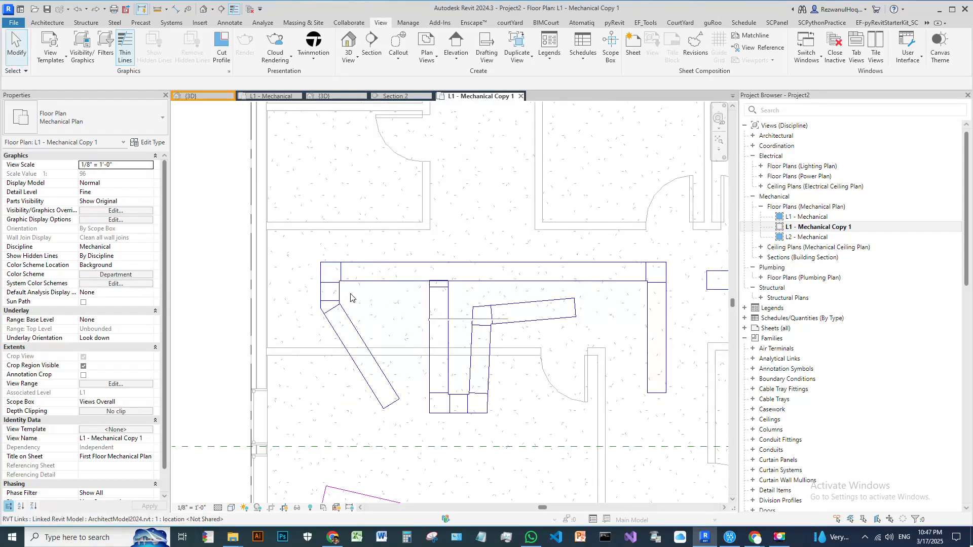
scroll(351, 297, "up", 2)
scroll(305, 270, "down", 1)
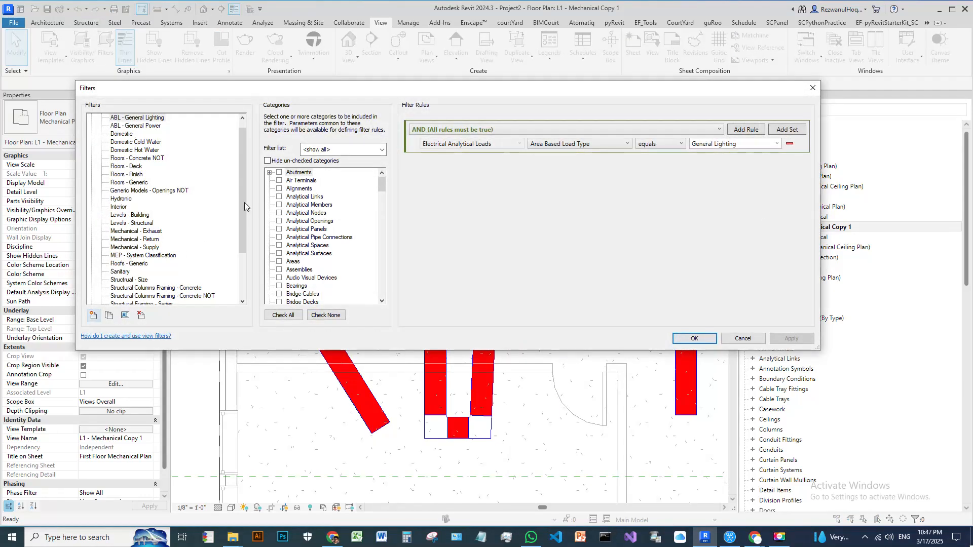
Step: Duplicate the supply air view filter and rename the copy supply air_duct fittings
left_click_drag(245, 203, 239, 282)
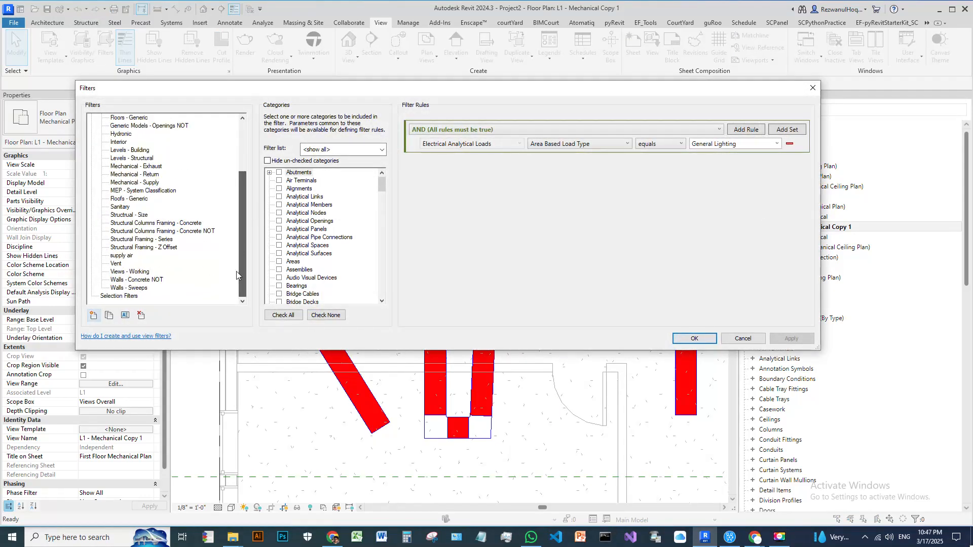
left_click(126, 257)
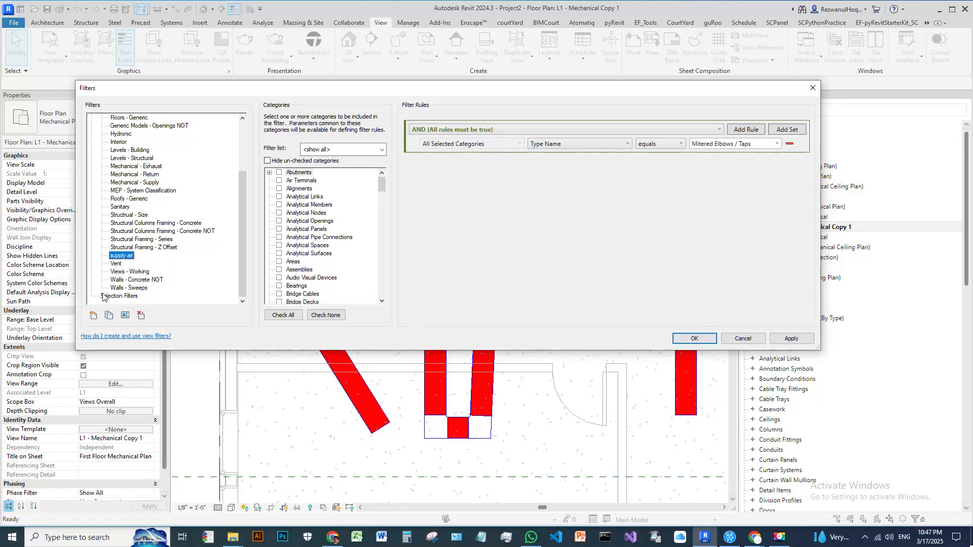
left_click(109, 317)
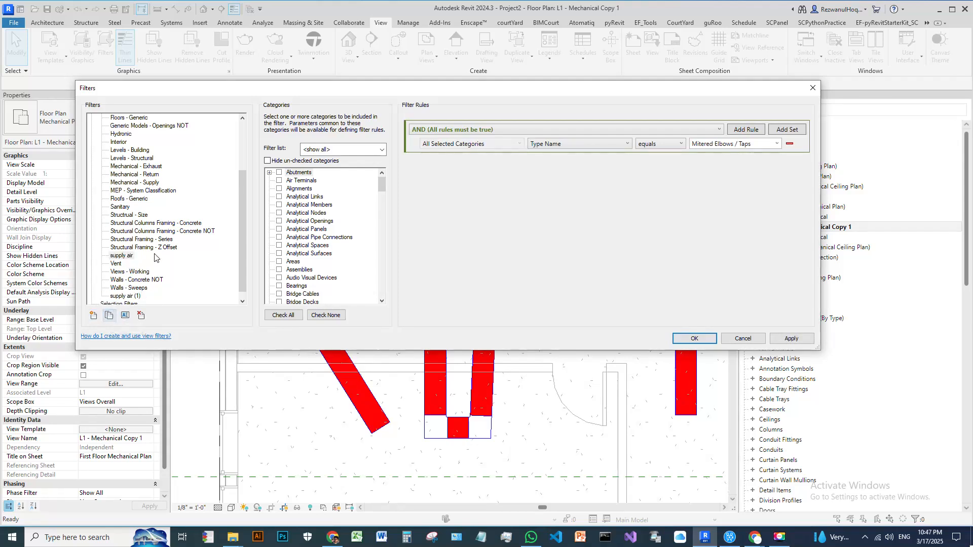
scroll(161, 252, "down", 1)
left_click(137, 289)
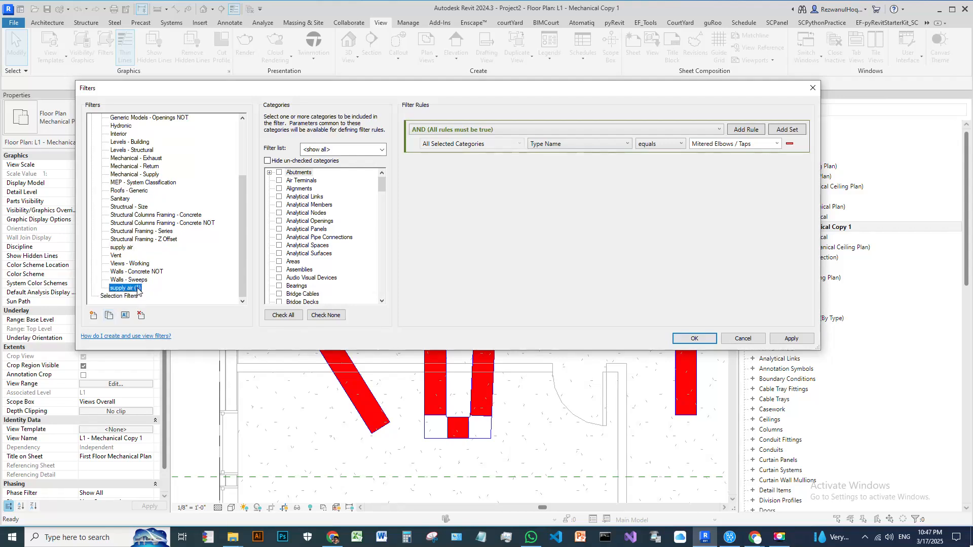
left_click(126, 315)
left_click(458, 221)
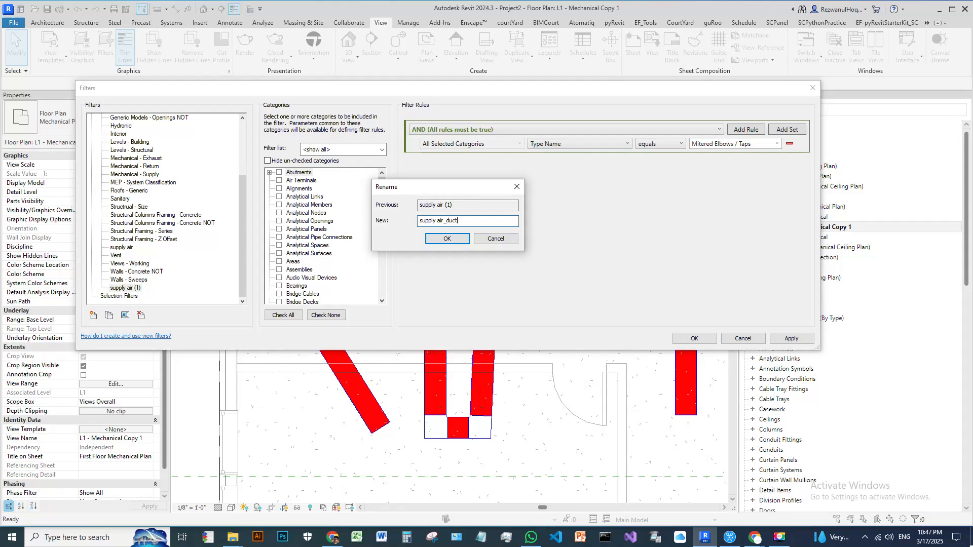
type("fittings")
left_click(444, 239)
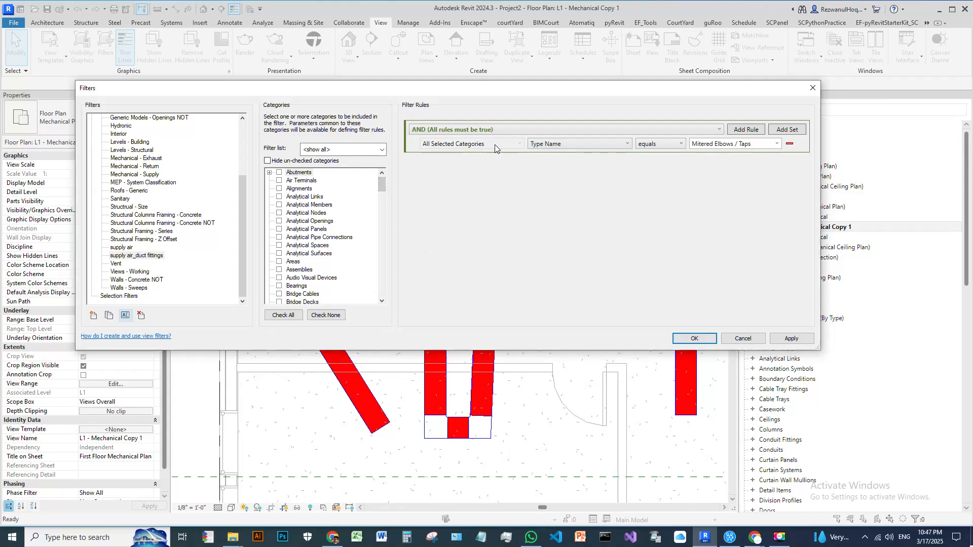
Step: Restrict the supply air_duct fittings filter to the Duct Fittings category with the rule Type Name equals Standard
left_click_drag(383, 188, 384, 213)
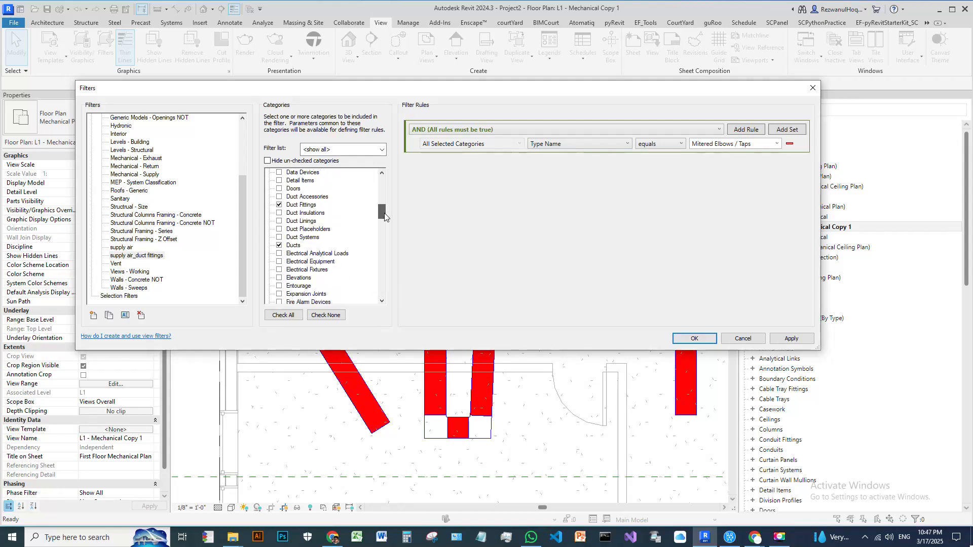
left_click(279, 246)
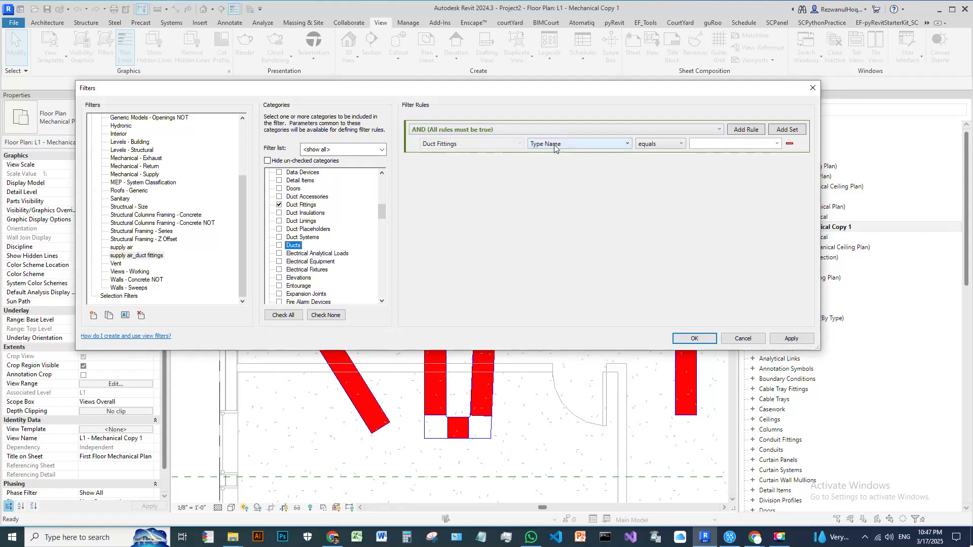
left_click(483, 145)
left_click(653, 145)
left_click(653, 145)
left_click(777, 144)
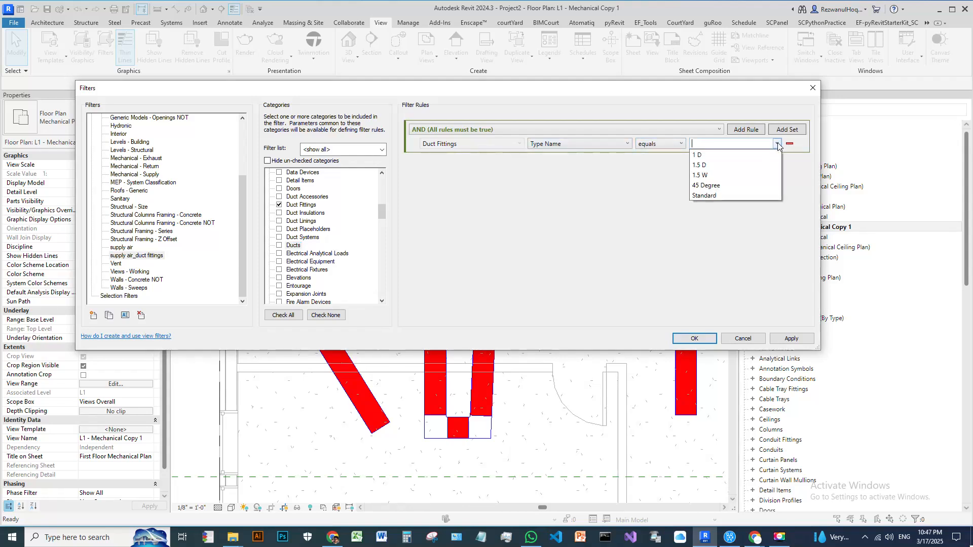
left_click(711, 196)
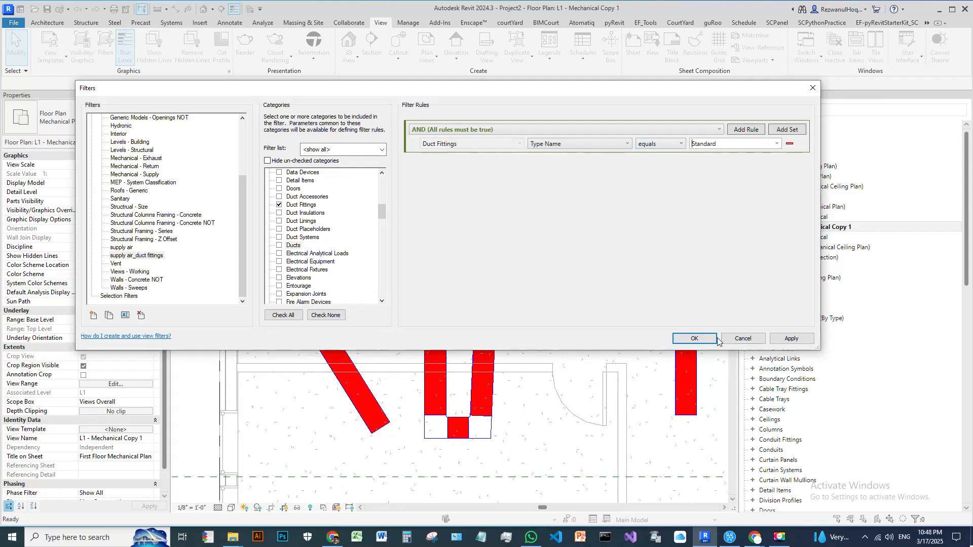
left_click(699, 340)
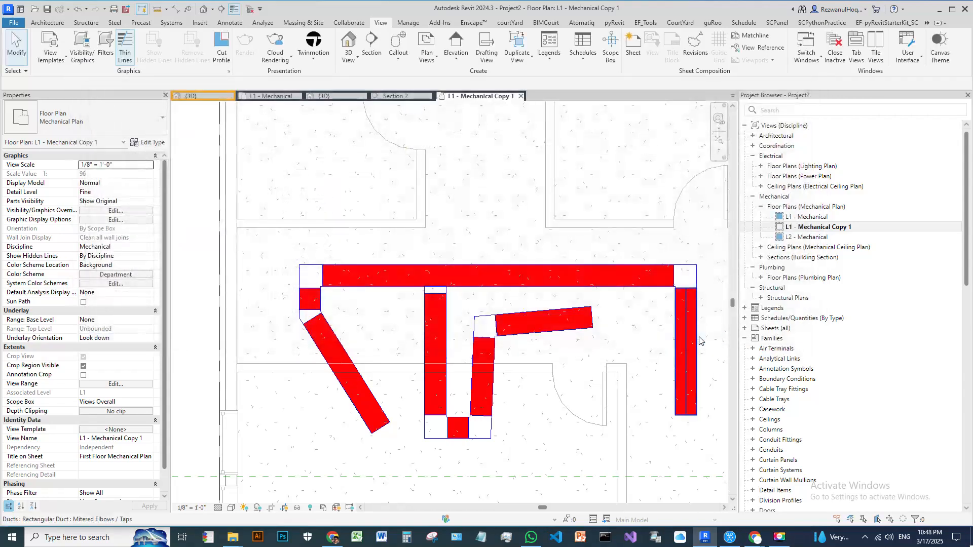
Step: Add the supply air_duct fittings filter to the visibility/graphic overrides of L1 - Mechanical Copy 1
scroll(311, 264, "down", 3)
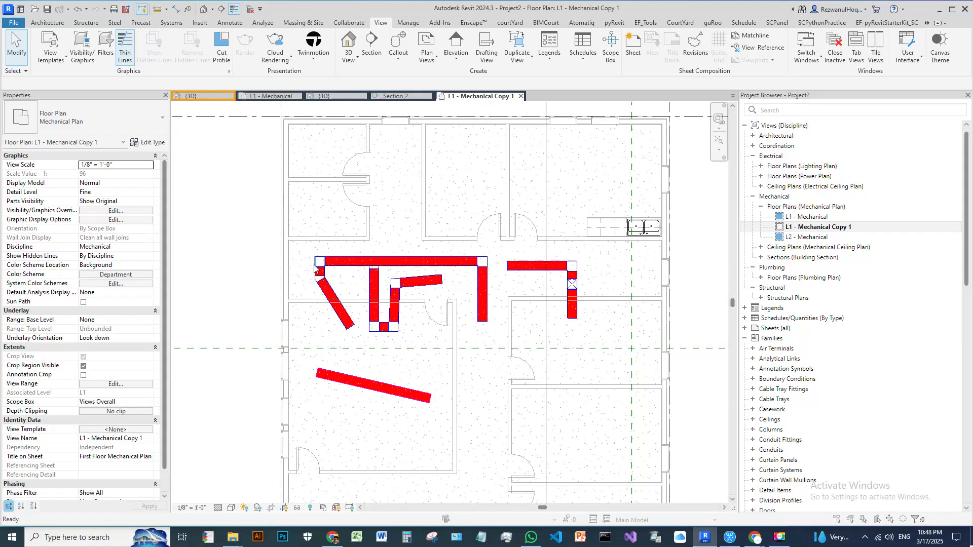
key("v")
key("g")
left_click(586, 30)
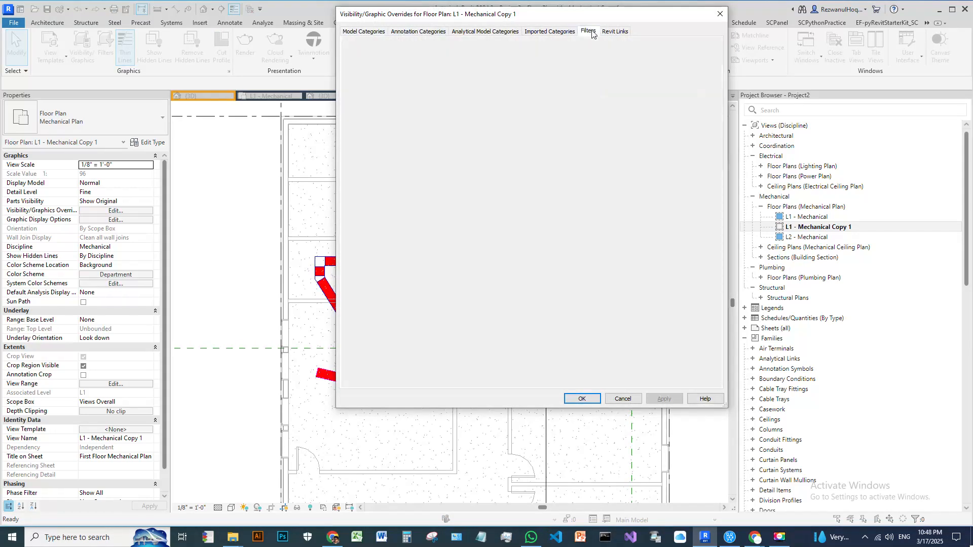
left_click(369, 317)
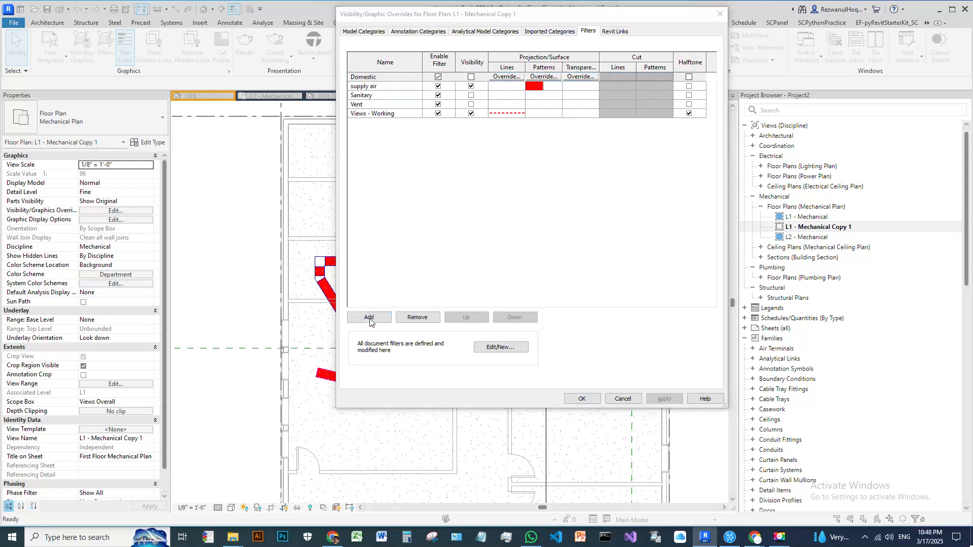
scroll(527, 244, "down", 6)
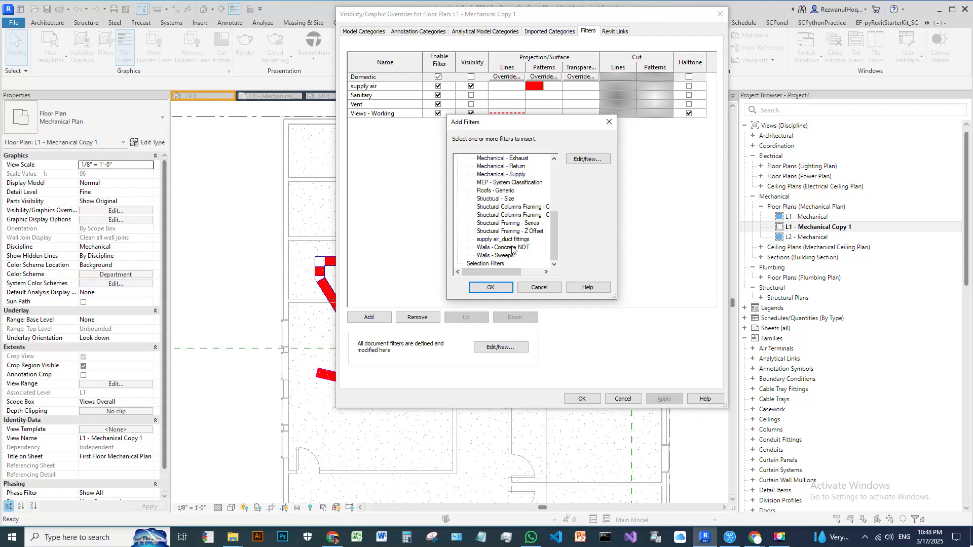
left_click(515, 240)
left_click(491, 287)
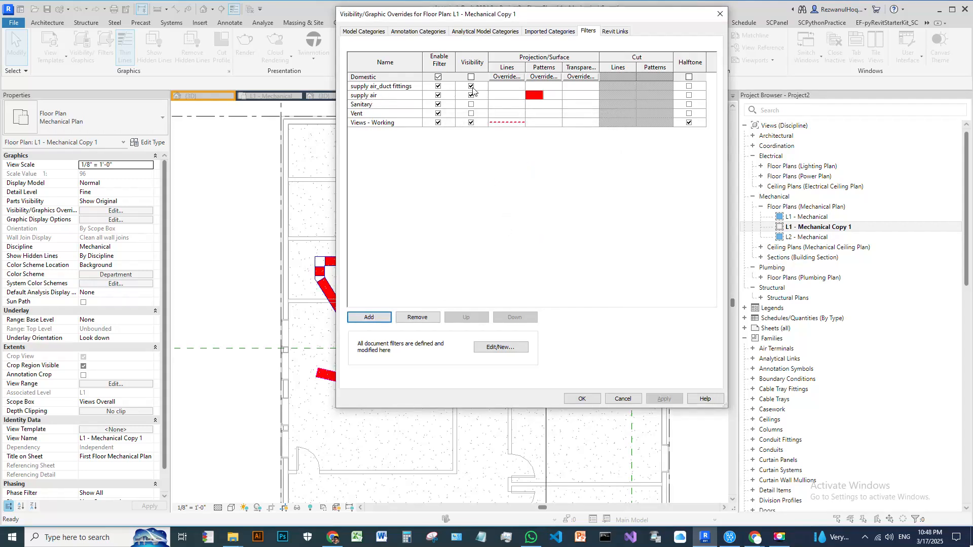
Step: Override the supply air_duct fittings filter's projection surface foreground pattern with a red solid fill and apply the overrides
left_click(545, 86)
left_click(534, 86)
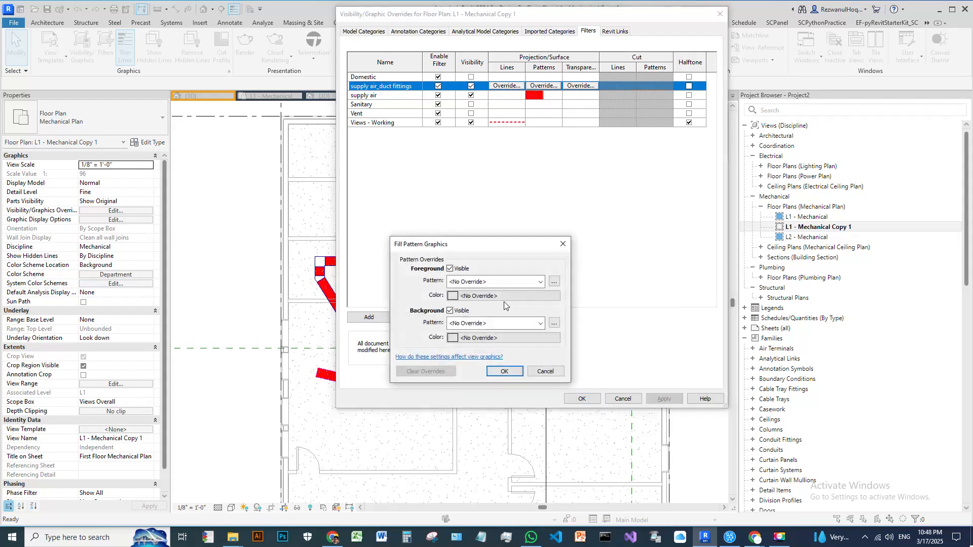
left_click(489, 282)
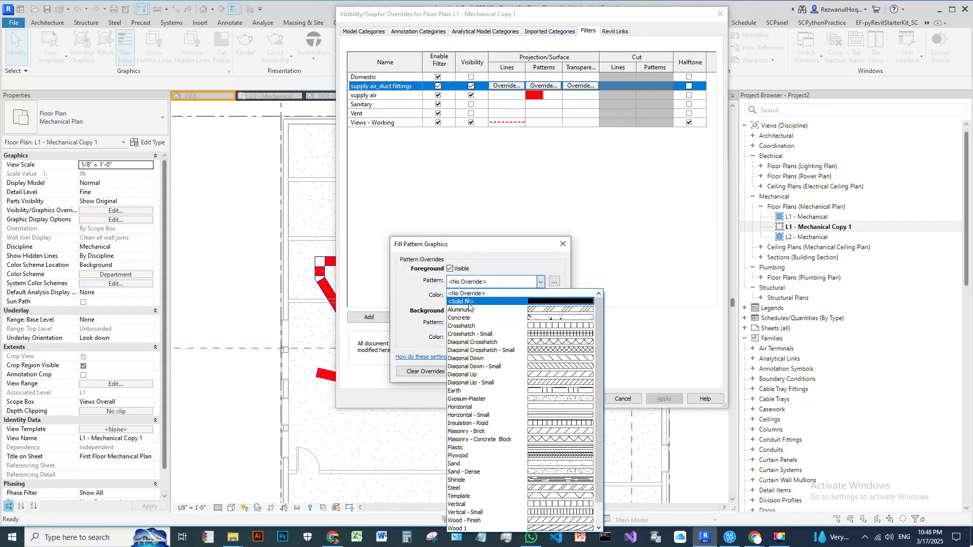
left_click(469, 301)
left_click(472, 296)
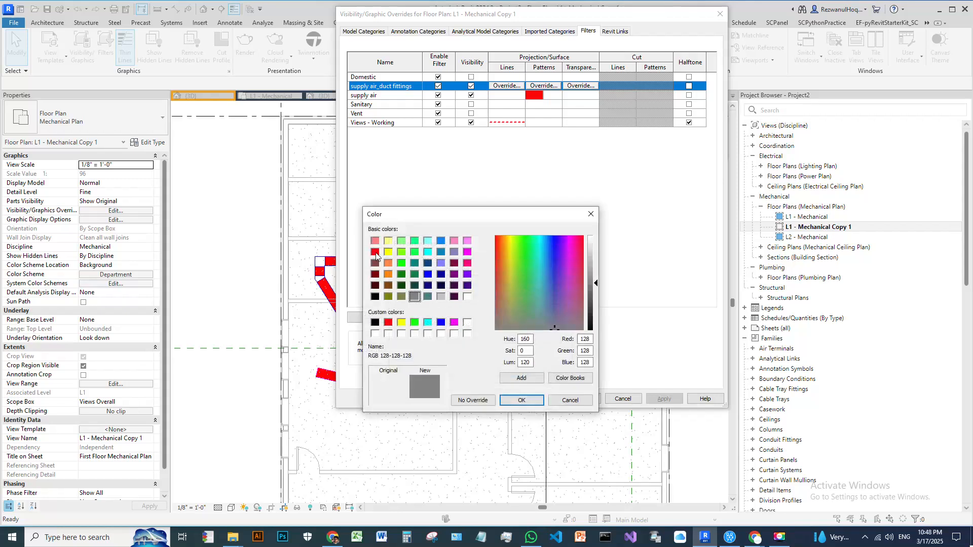
left_click(375, 252)
left_click(522, 401)
left_click(523, 378)
left_click(582, 399)
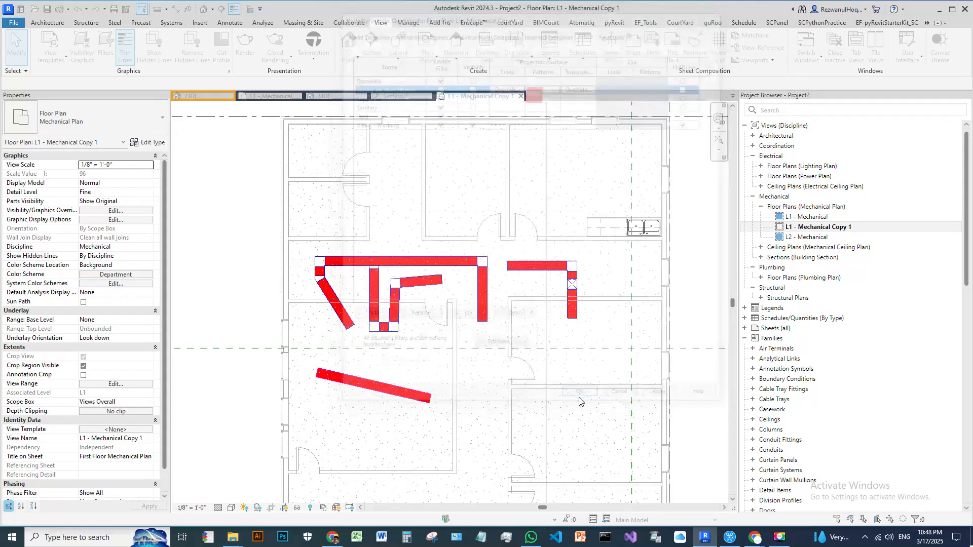
Step: Examine the coloring of the duct runs and their fittings across L1 - Mechanical Copy 1
scroll(284, 248, "up", 3)
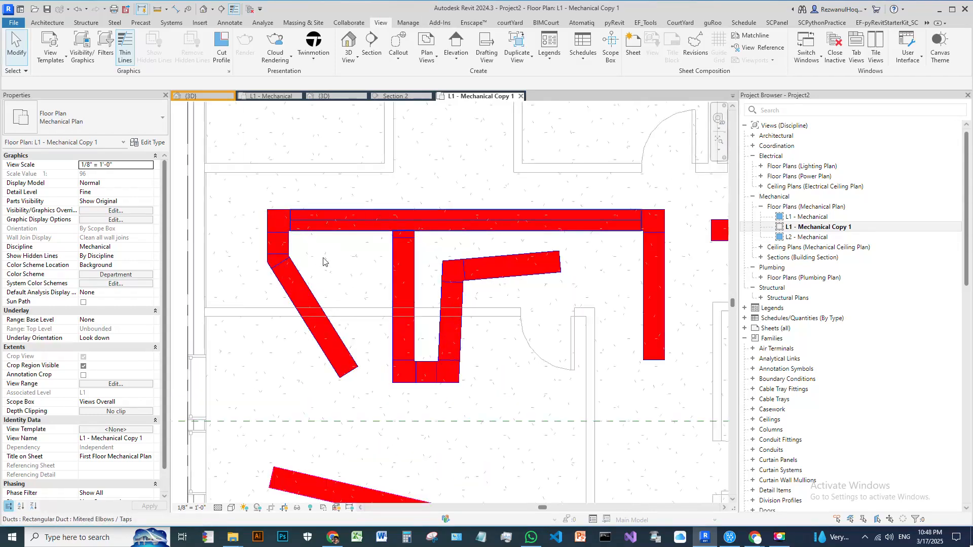
scroll(496, 319, "down", 5)
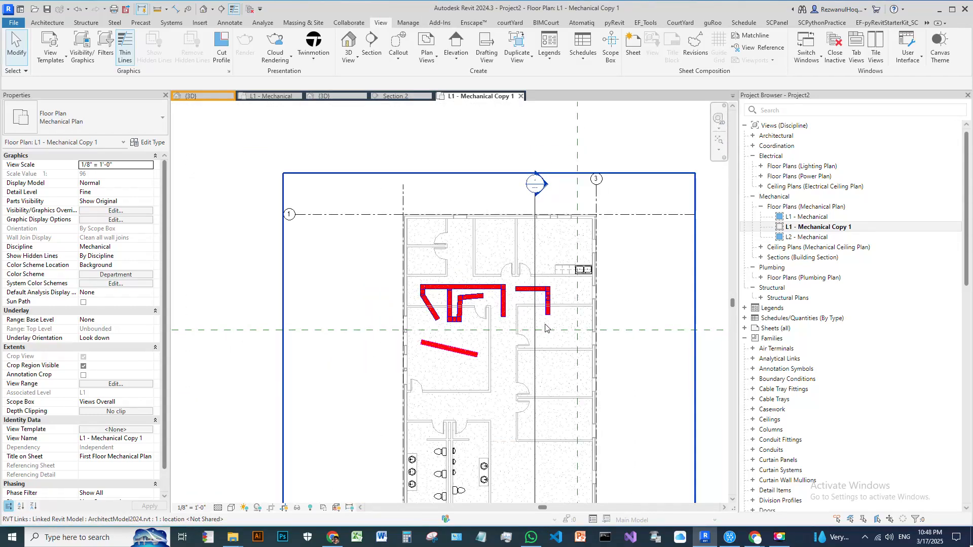
scroll(547, 325, "up", 5)
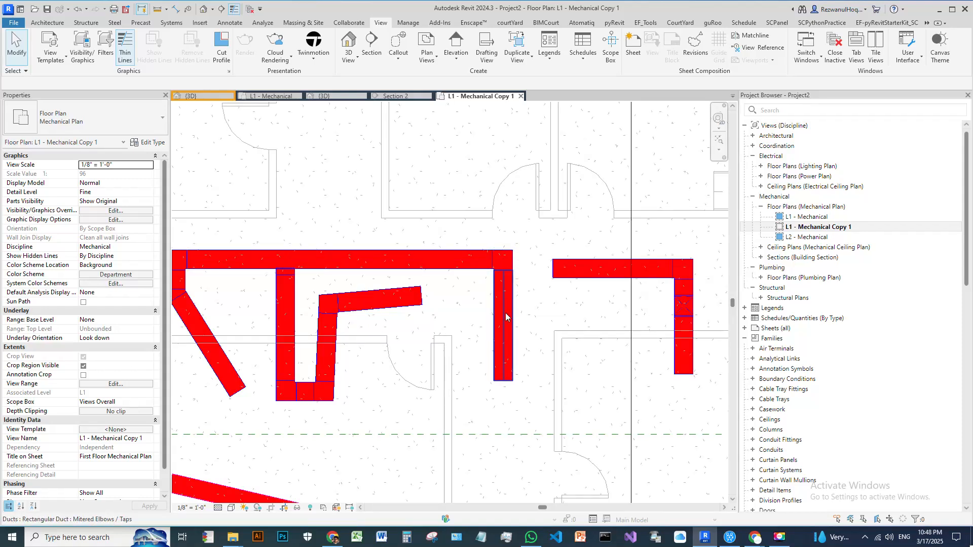
scroll(506, 317, "down", 2)
scroll(528, 335, "down", 2)
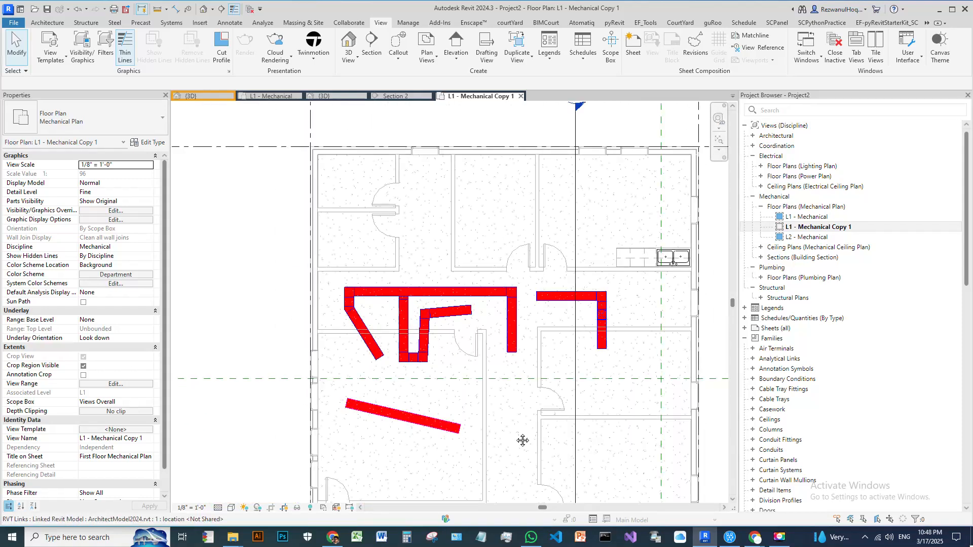
middle_click_drag(523, 440, 498, 367)
middle_click_drag(508, 325, 506, 383)
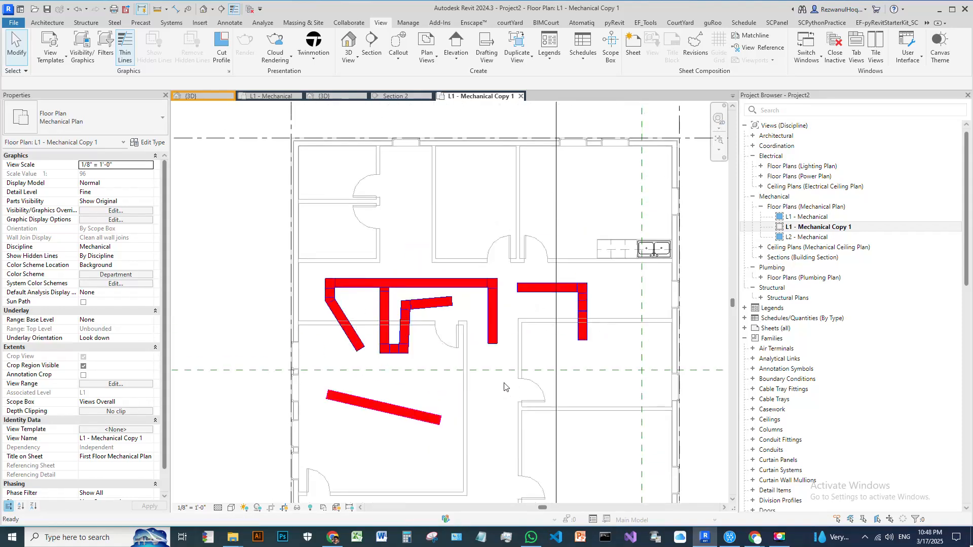
scroll(472, 350, "down", 2)
scroll(393, 304, "up", 3)
scroll(409, 357, "up", 3)
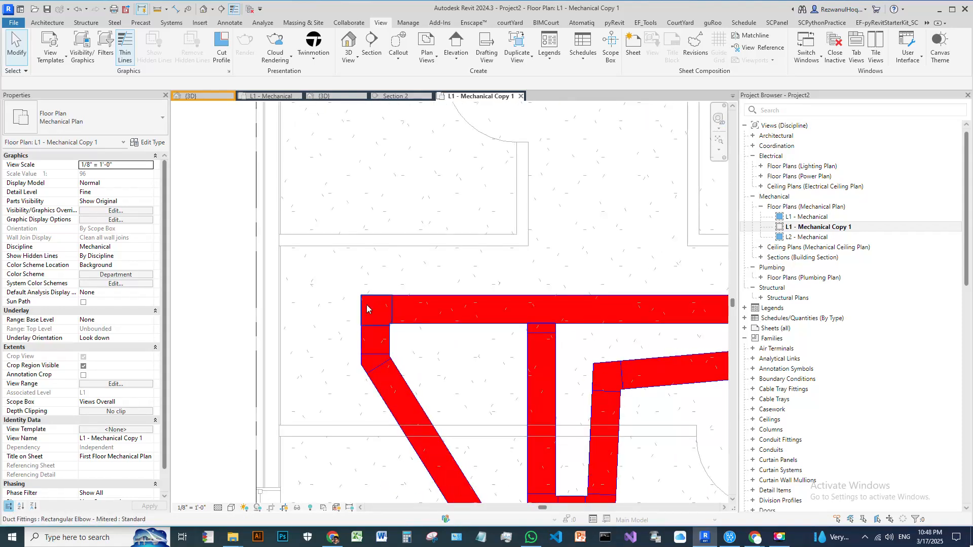
Step: Convert the mitered elbow at the upper-left corner of the main duct run into a tee opening upward
left_click(368, 324)
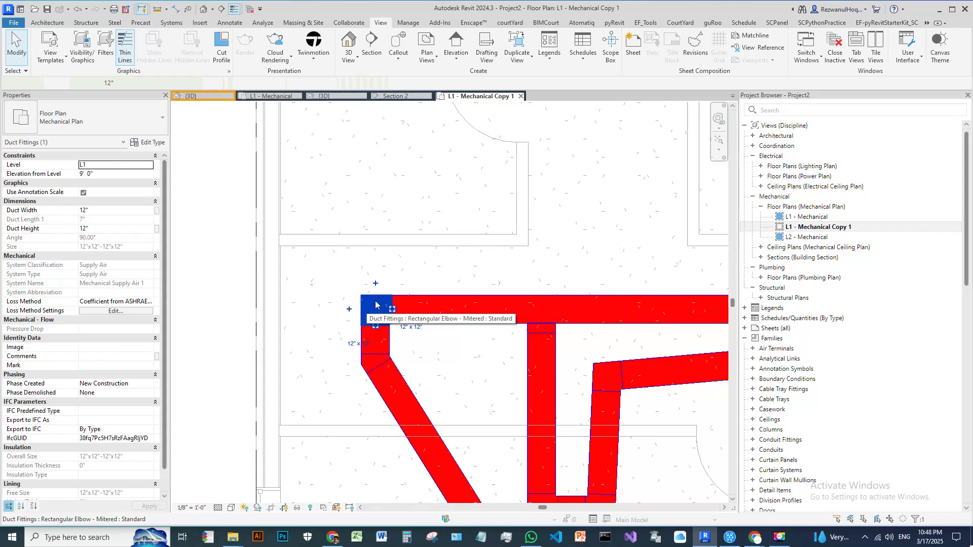
scroll(375, 309, "up", 2)
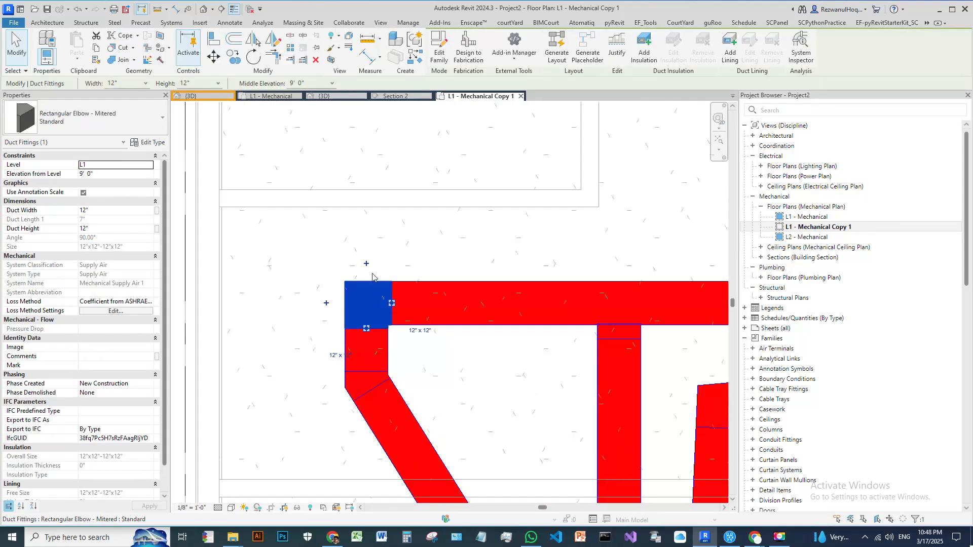
left_click(366, 265)
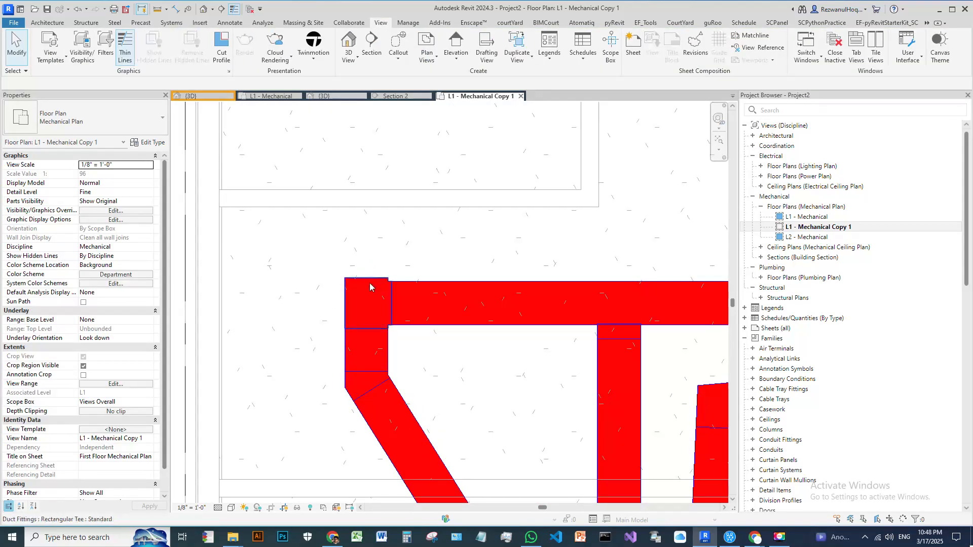
Step: Draw a 12" x 12" supply air duct upward from the tee's open end, turning right for about 2'-3", and check the new segment
left_click(367, 281)
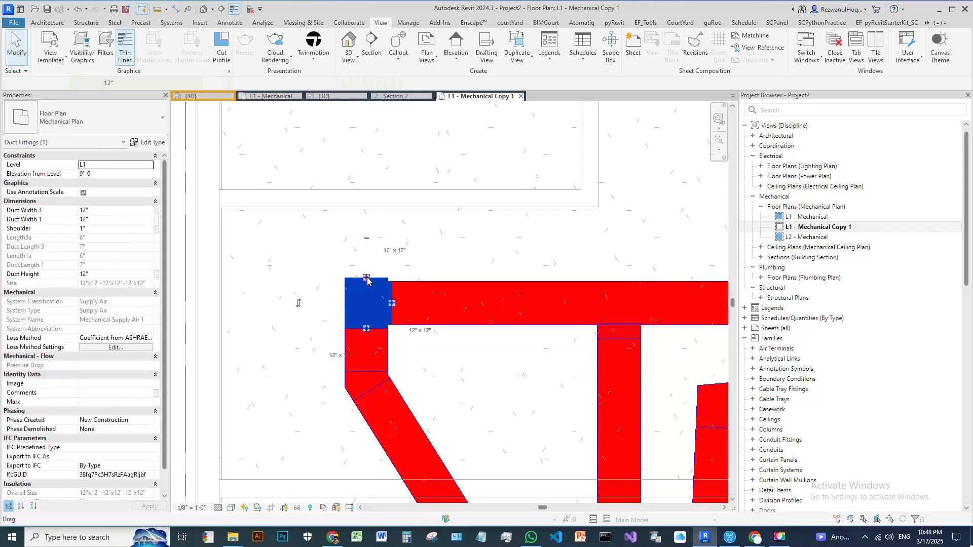
right_click(367, 281)
left_click(401, 272)
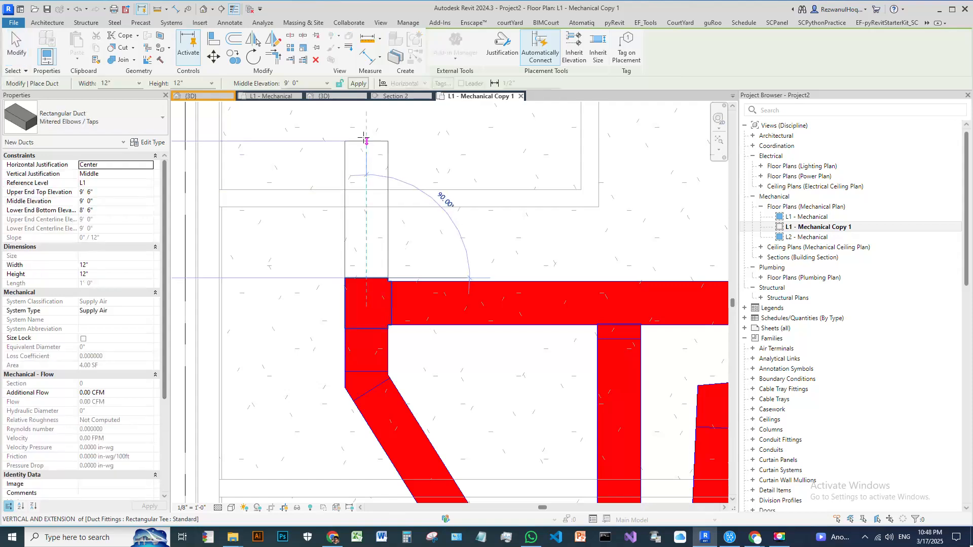
left_click(367, 139)
left_click(490, 142)
scroll(502, 203, "down", 3)
middle_click_drag(488, 271, 419, 387)
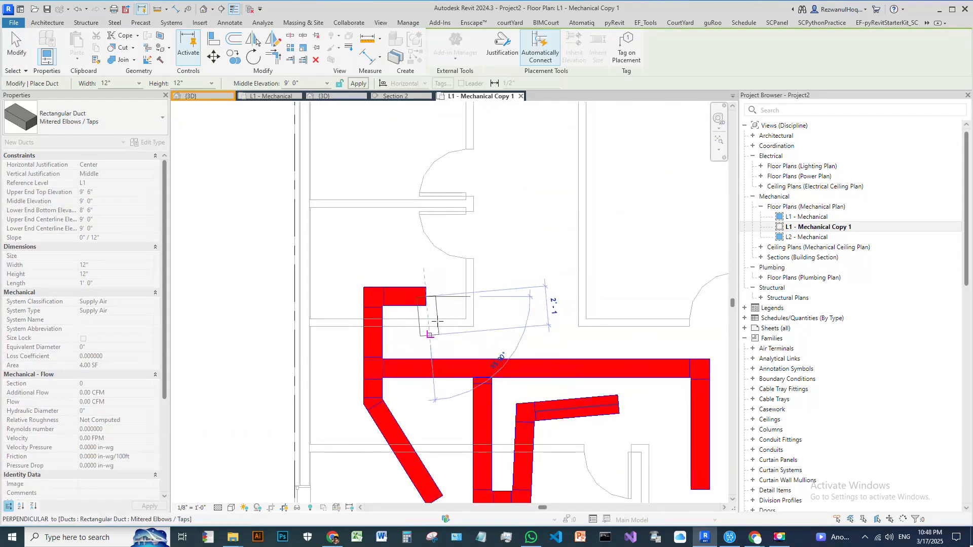
key("Escape")
scroll(381, 417, "up", 3)
scroll(418, 303, "down", 2)
key("Escape")
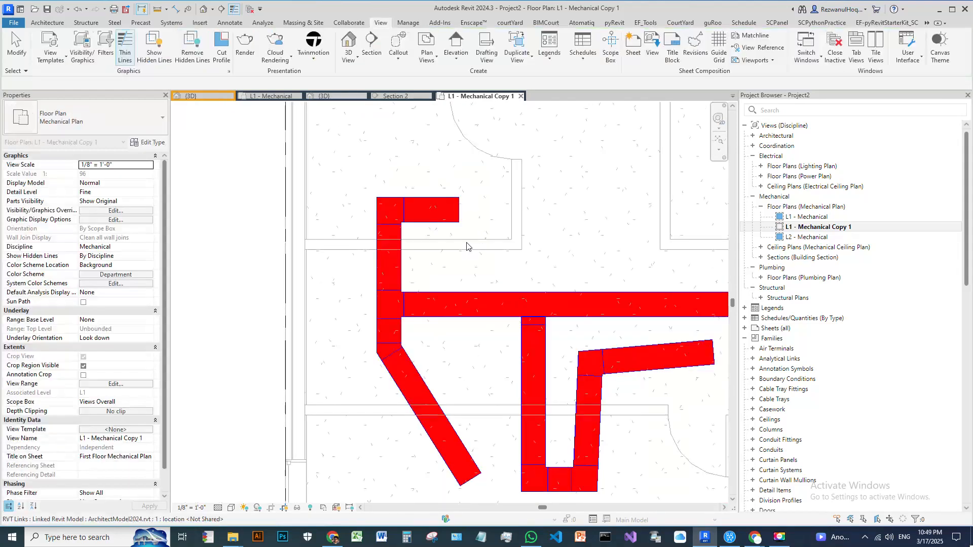
middle_click_drag(477, 237, 401, 285)
left_click(355, 258)
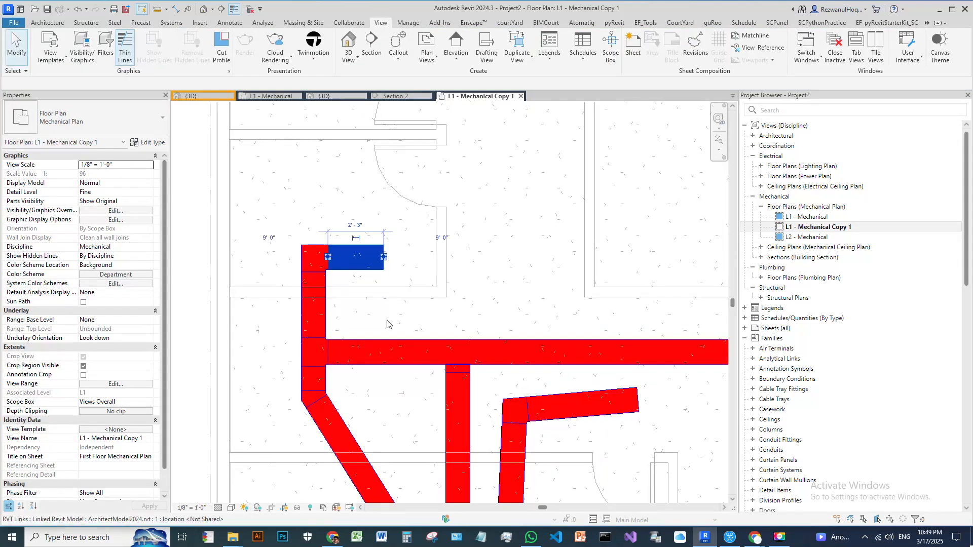
key("Escape")
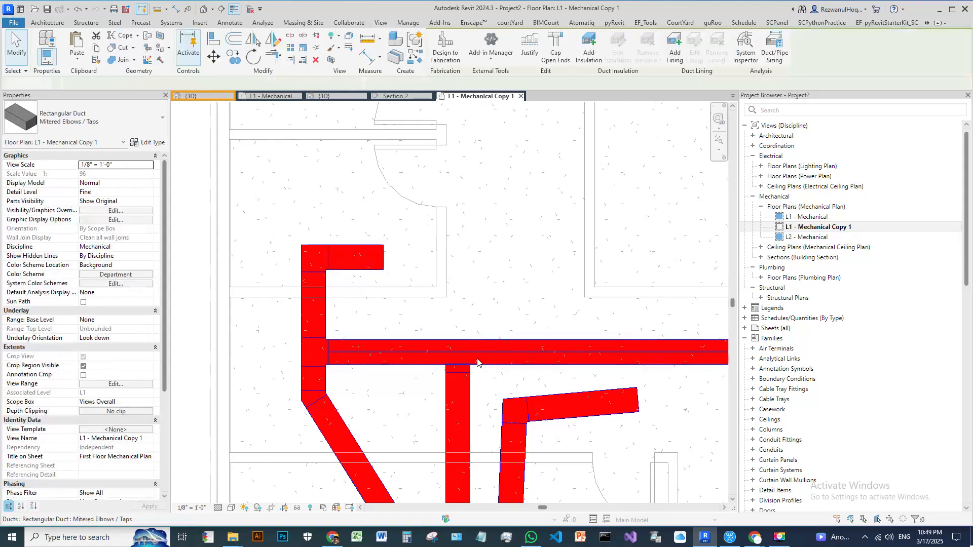
Step: Change the isolated sloped return air duct below the main run to the Oval Duct type Gored Elbows / Taps and check its coloring
scroll(518, 382, "down", 3)
middle_click_drag(517, 383, 641, 304)
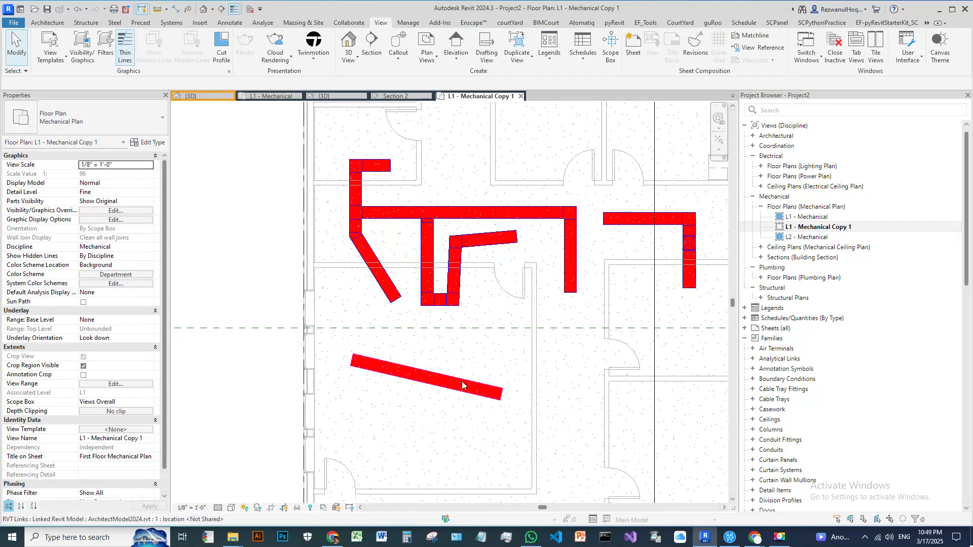
left_click(436, 387)
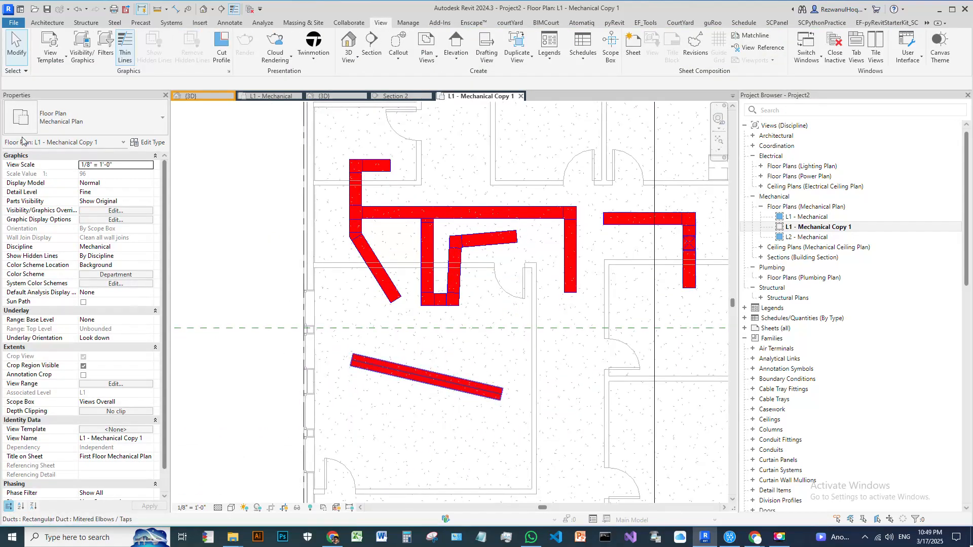
left_click(93, 120)
scroll(69, 161, "up", 1)
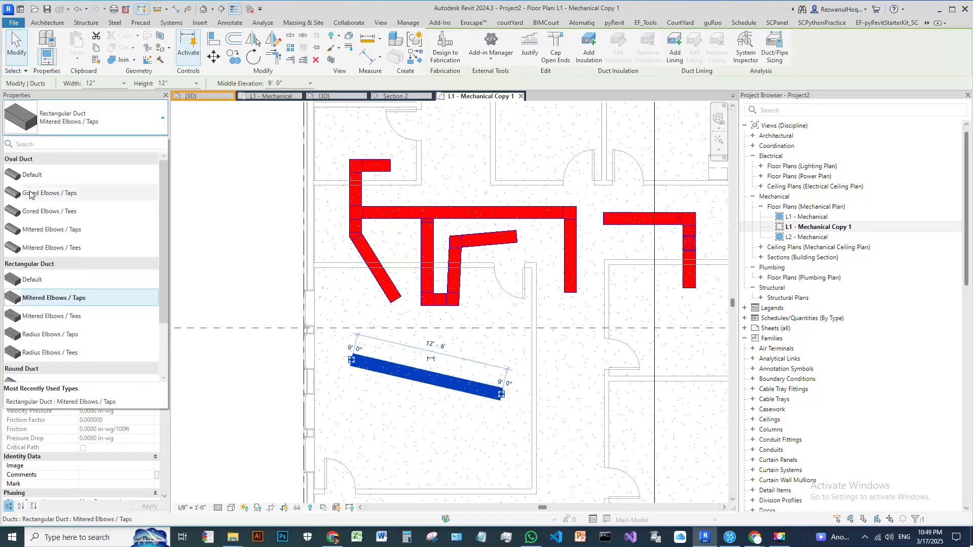
left_click(43, 194)
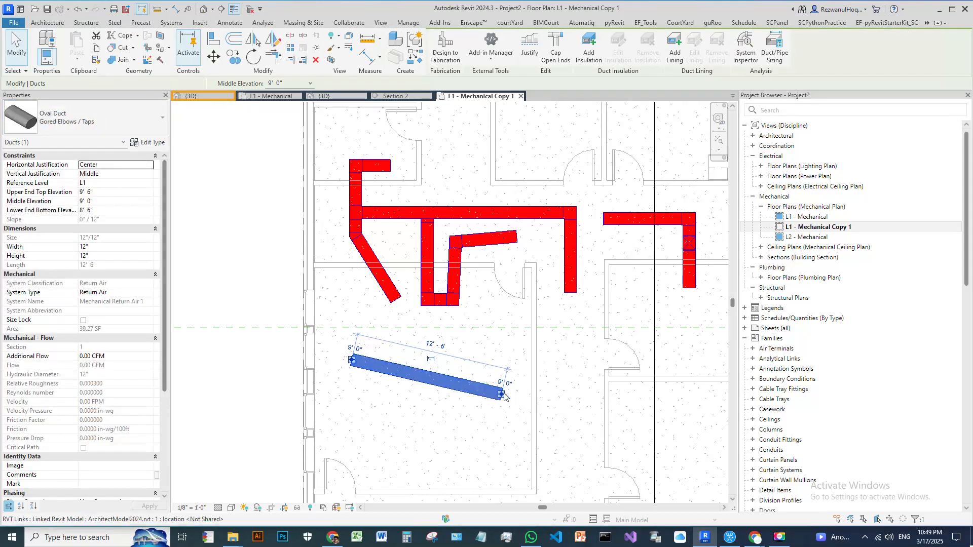
scroll(505, 405, "up", 3)
left_click(589, 468)
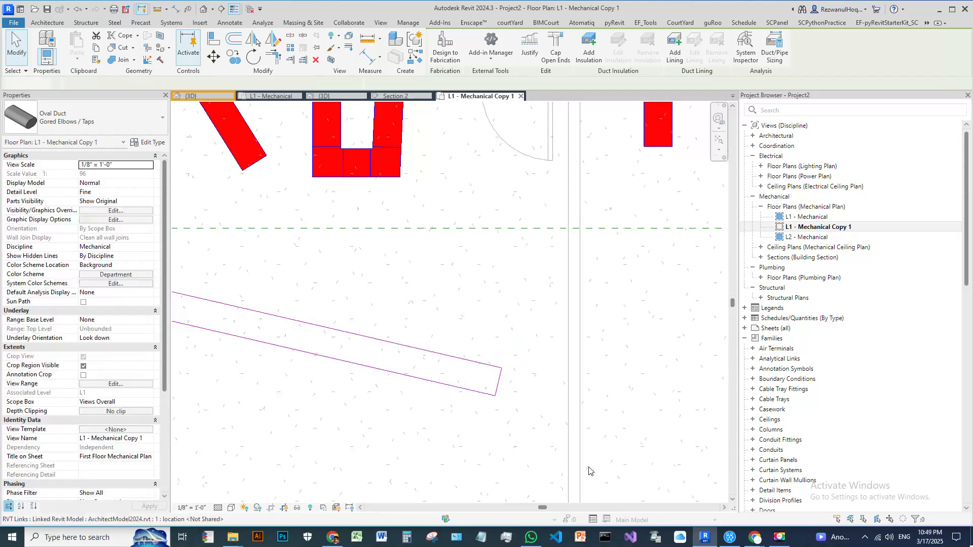
scroll(531, 458, "down", 3)
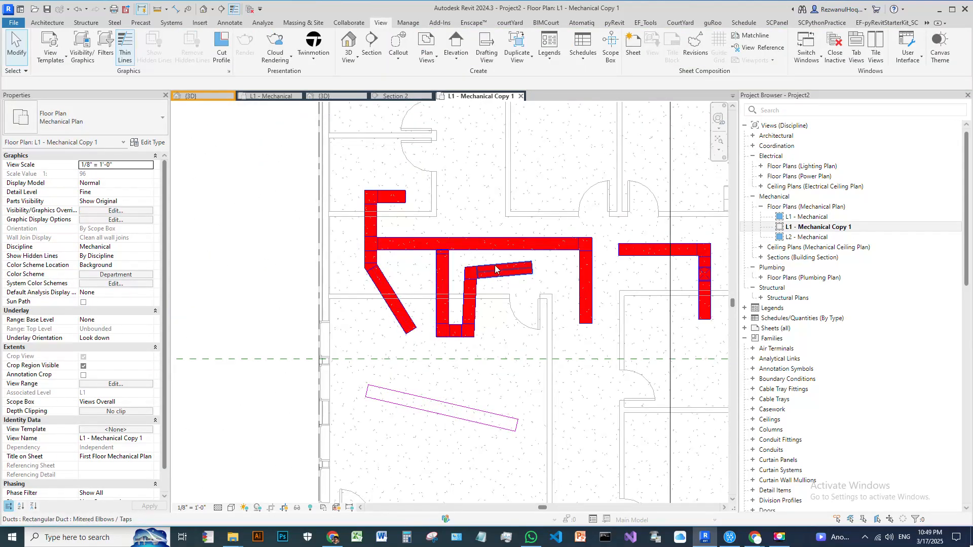
Step: Change the short horizontal supply air duct at the upper end of the new branch to the Round Duct type Taps and check its coloring
left_click(403, 204)
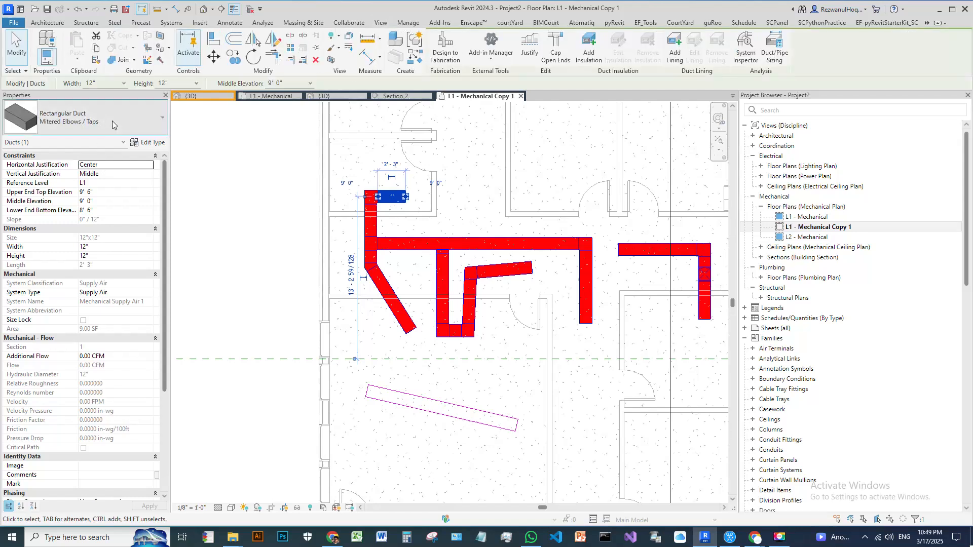
left_click(113, 125)
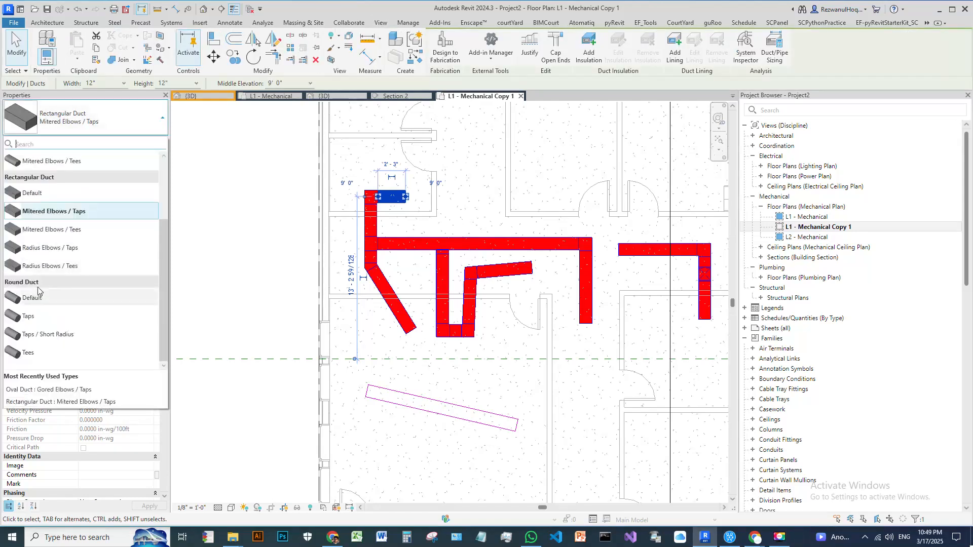
left_click(30, 318)
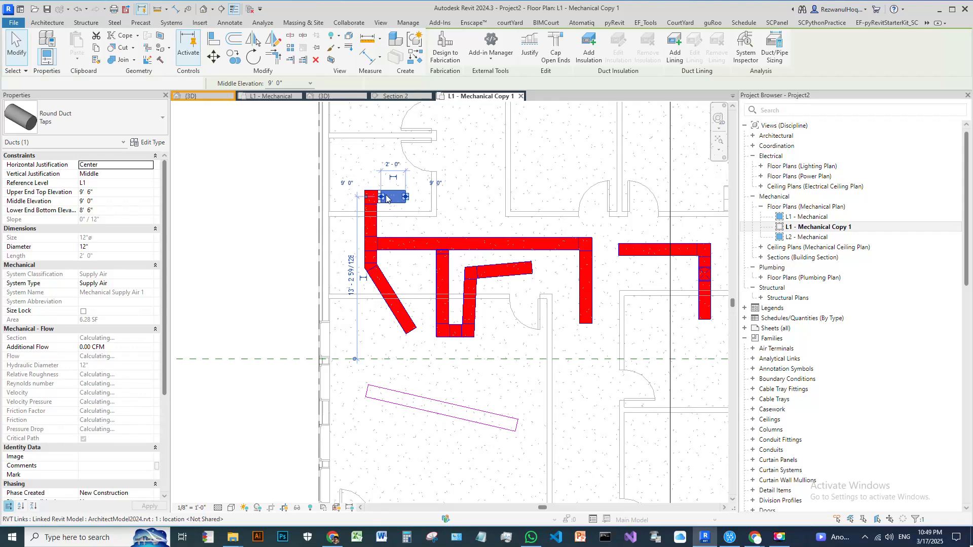
scroll(387, 198, "up", 5)
key("Escape")
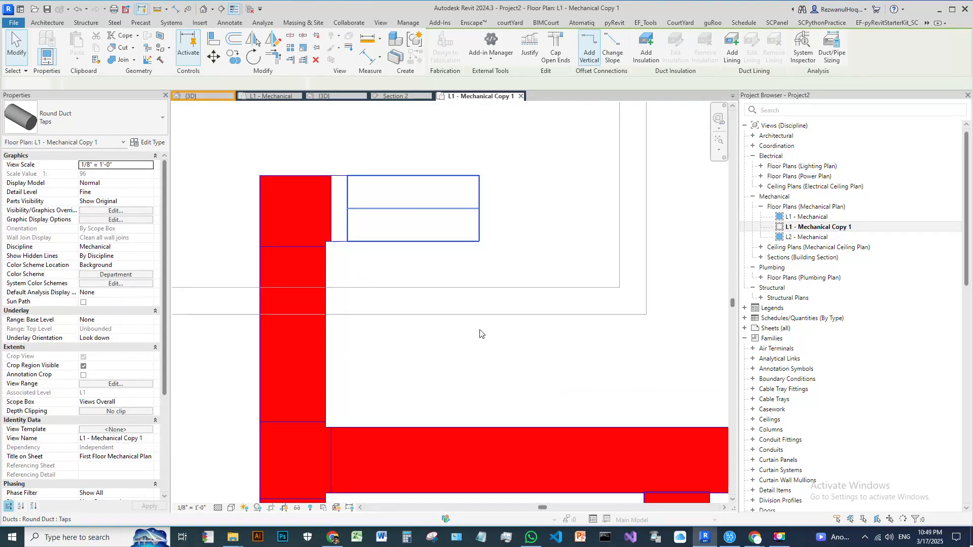
left_click(480, 333)
scroll(348, 218, "down", 5)
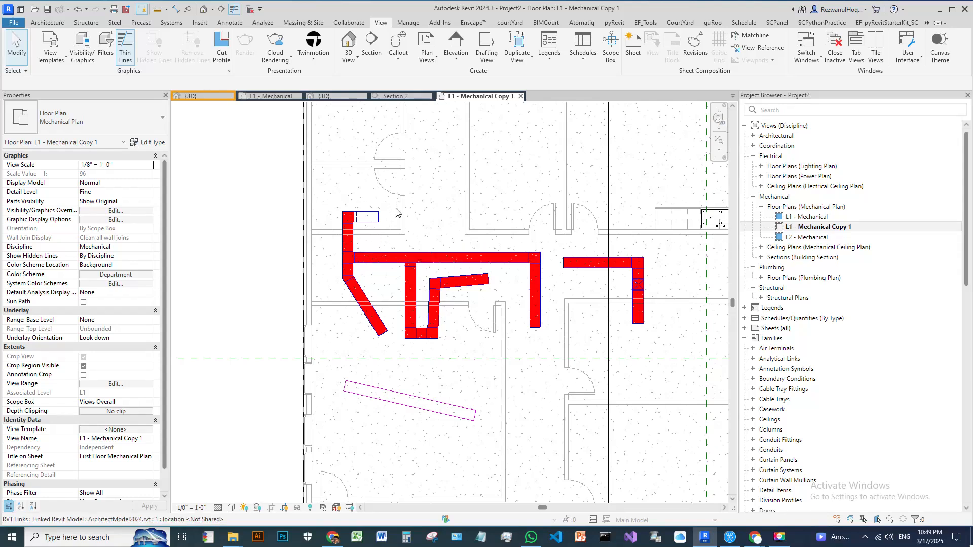
Step: Examine the properties of the round duct and the filter coloring of the round, oval and rectangular ducts across the plan
left_click(375, 218)
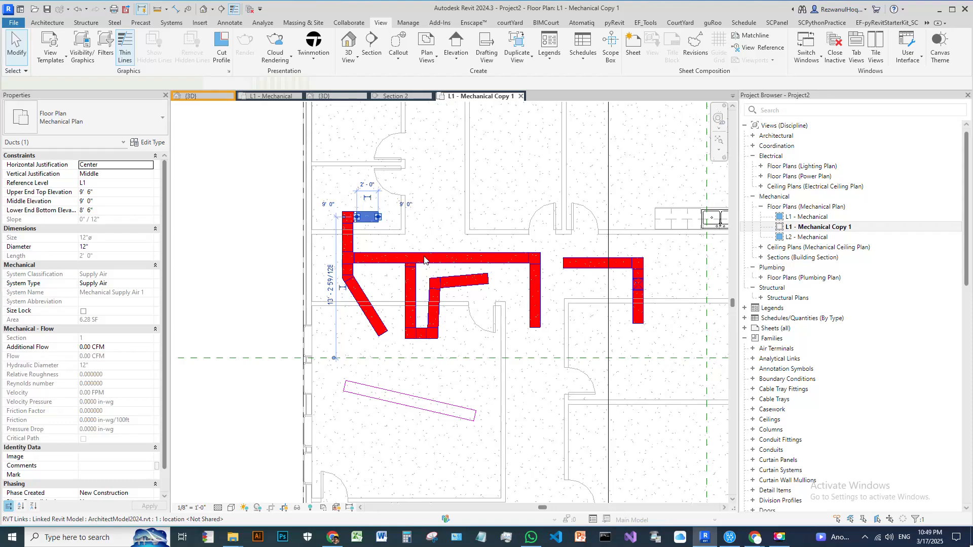
middle_click_drag(424, 260, 424, 272)
scroll(423, 271, "down", 2)
key("Escape")
middle_click_drag(513, 402, 458, 241)
middle_click_drag(391, 252, 484, 351)
scroll(439, 269, "up", 2)
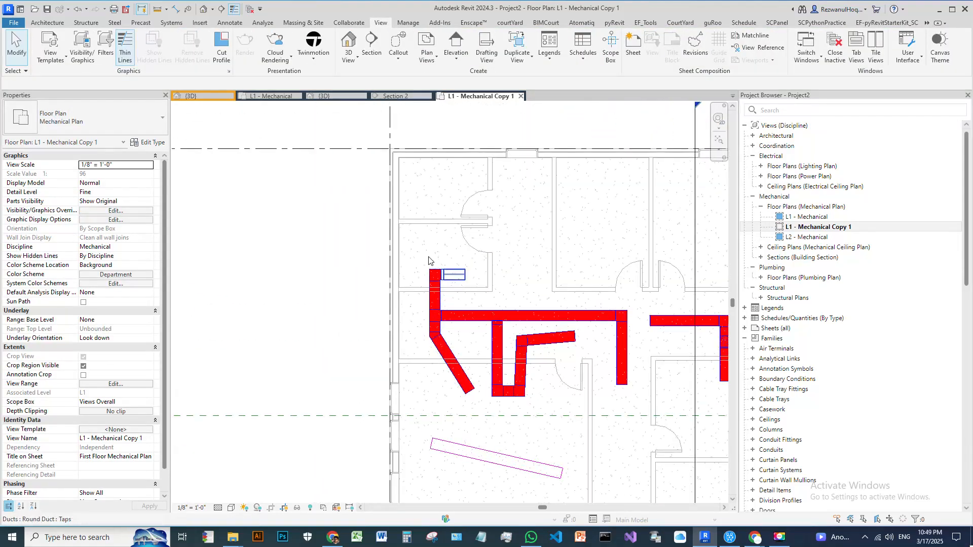
scroll(429, 257, "down", 2)
middle_click_drag(602, 321, 513, 194)
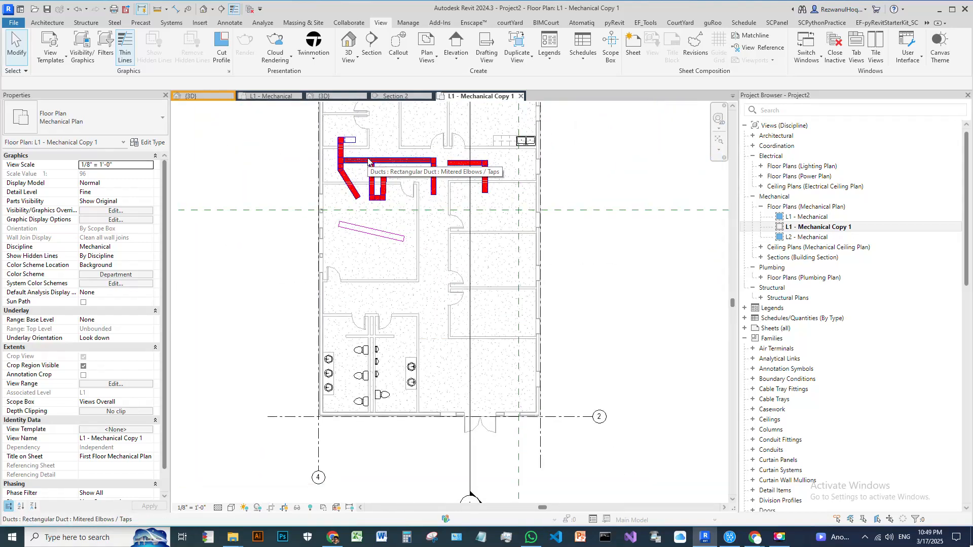
scroll(368, 167, "up", 2)
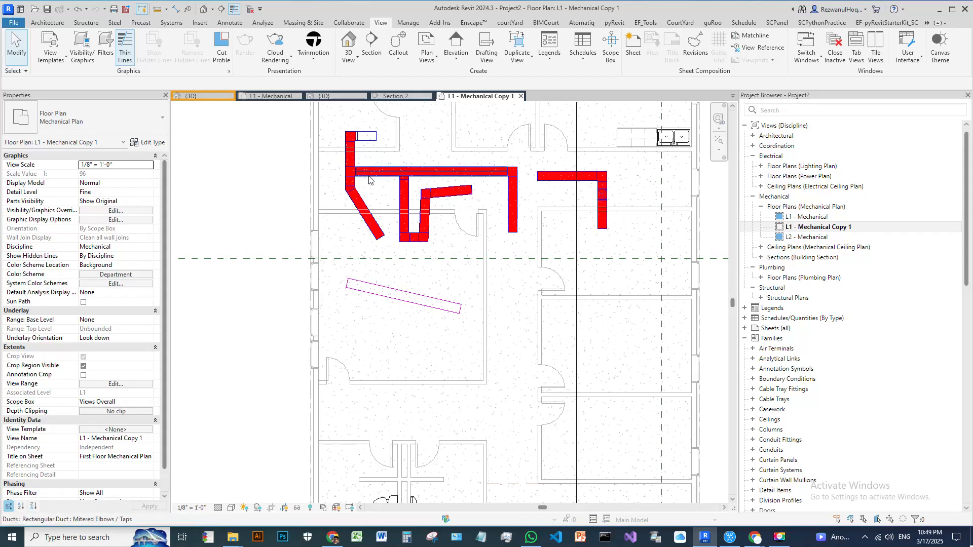
scroll(433, 162, "up", 2)
middle_click_drag(557, 196, 282, 200)
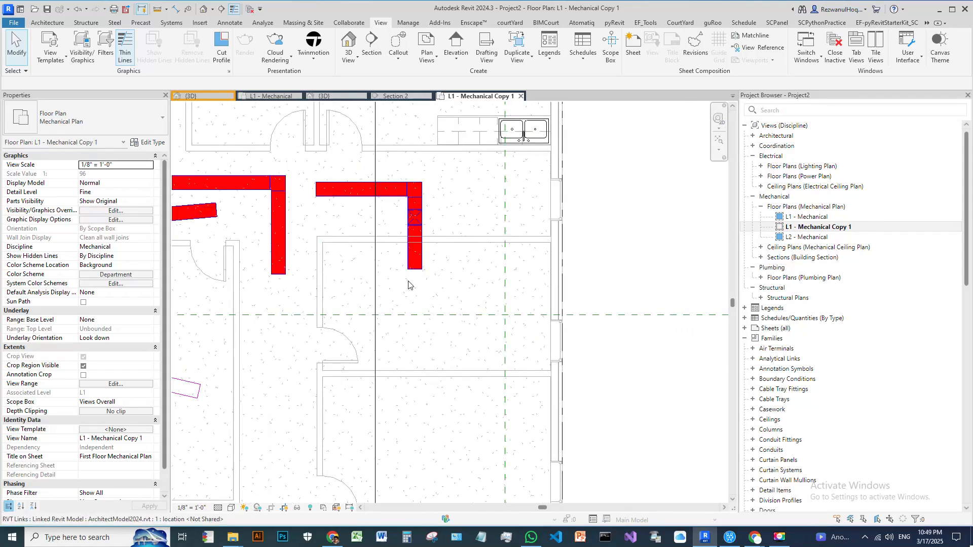
middle_click_drag(409, 284, 579, 272)
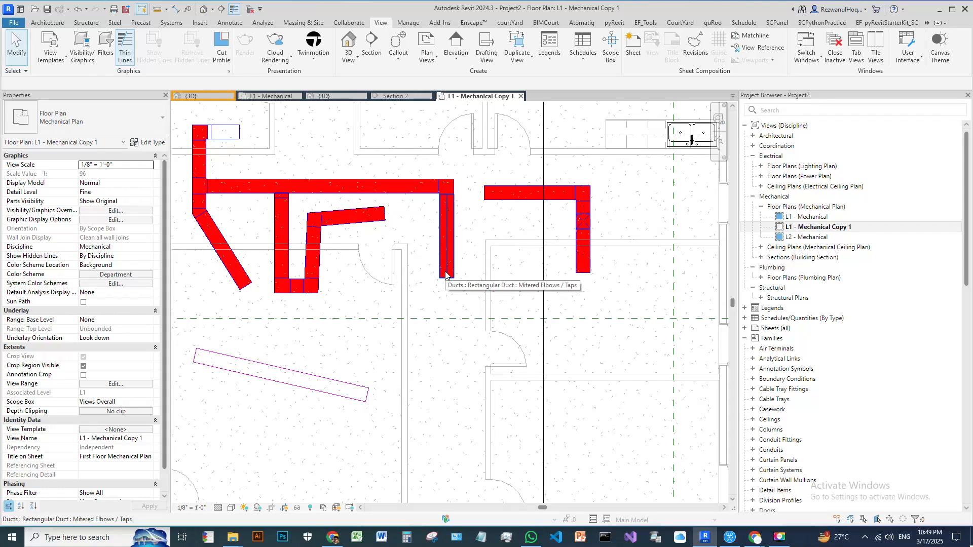
Step: Select the duct network branch containing the main run and its vertical end duct, clear the selection and dismiss the save reminder
key("Tab")
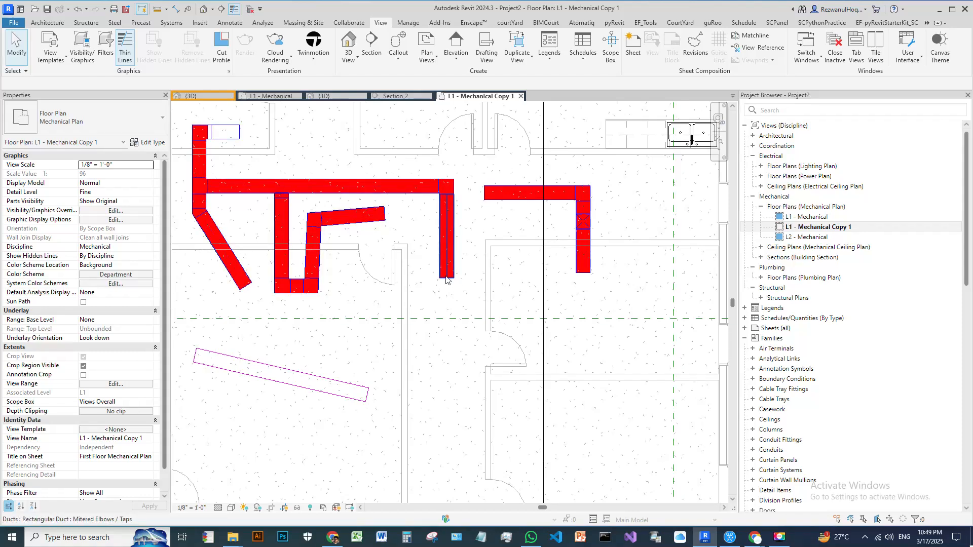
key("Tab")
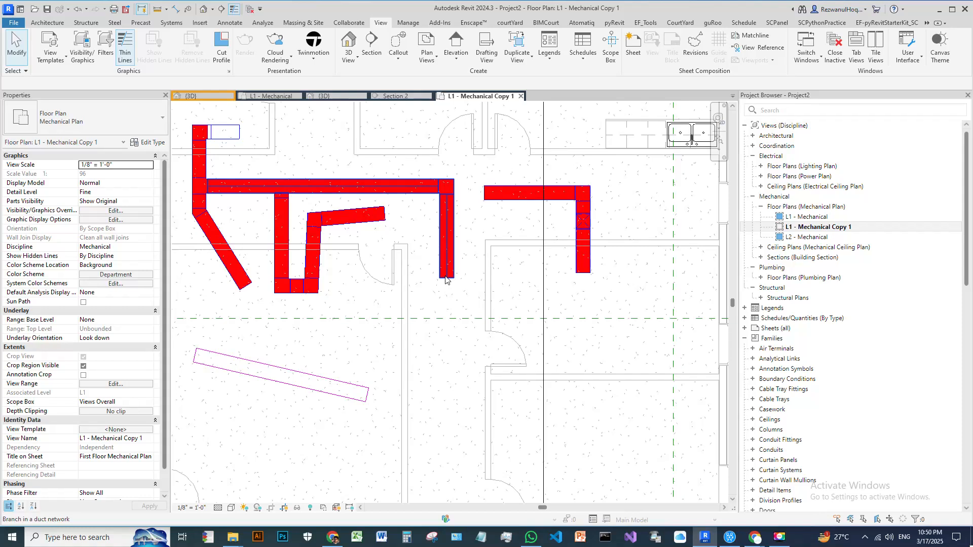
left_click(446, 280)
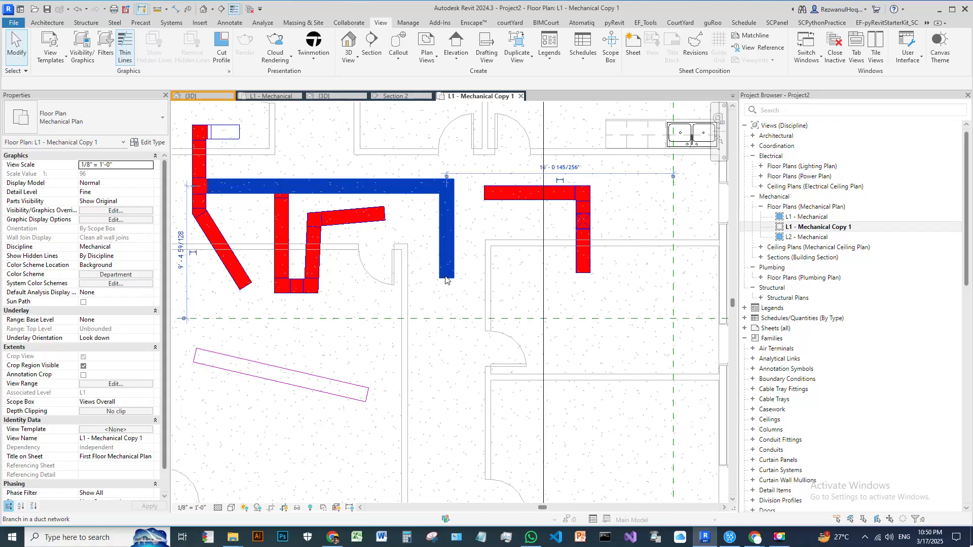
left_click(458, 266)
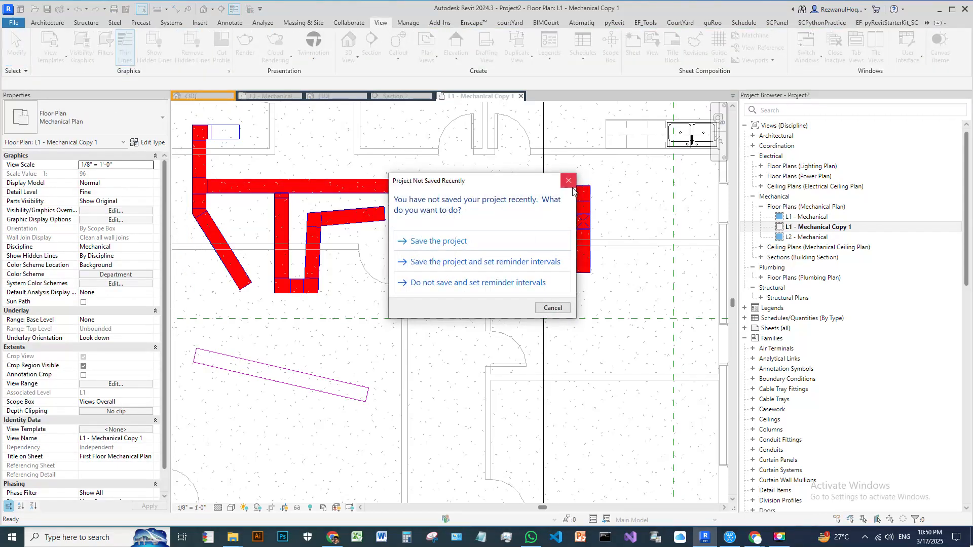
left_click(569, 183)
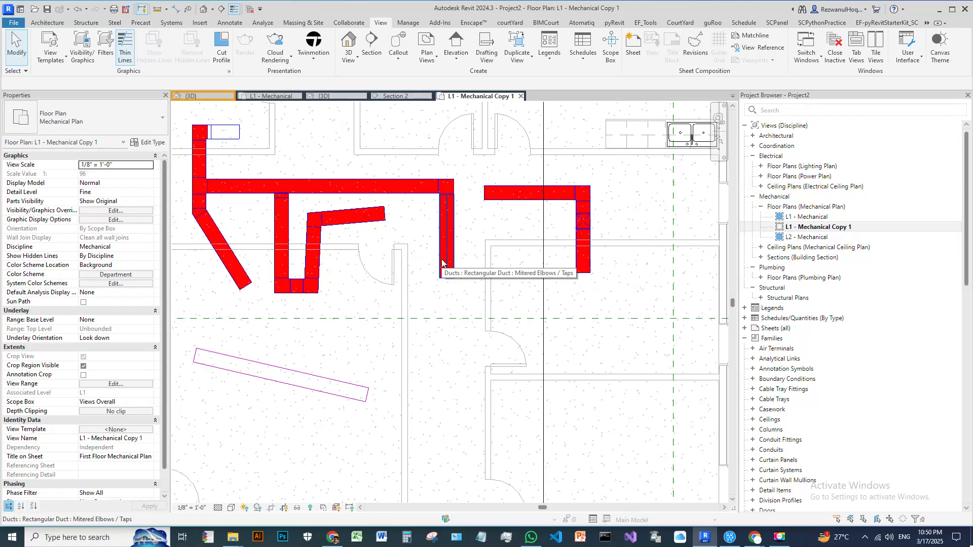
Step: Select the entire connected duct network starting from the main run's vertical end duct, and clear the selection
key("Tab")
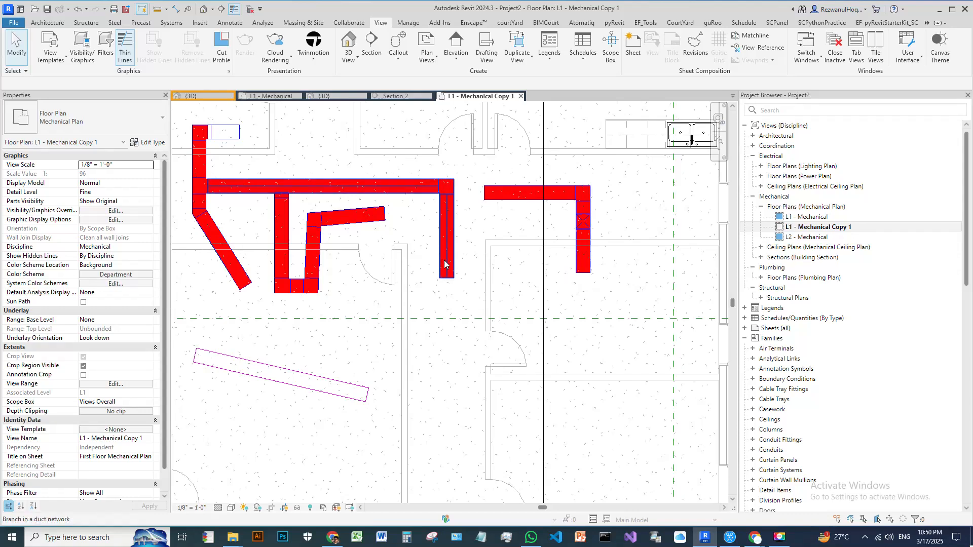
key("Tab")
key("Tab")
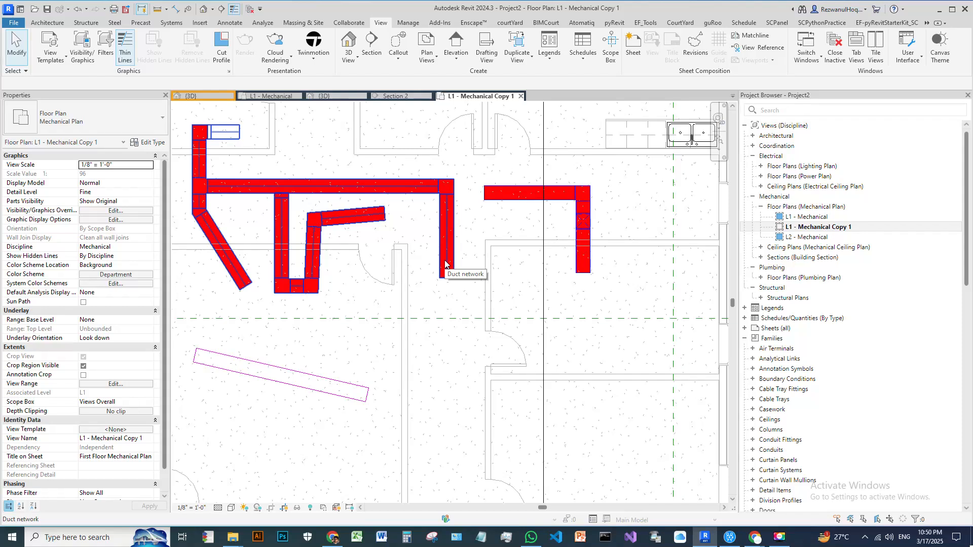
left_click(437, 257)
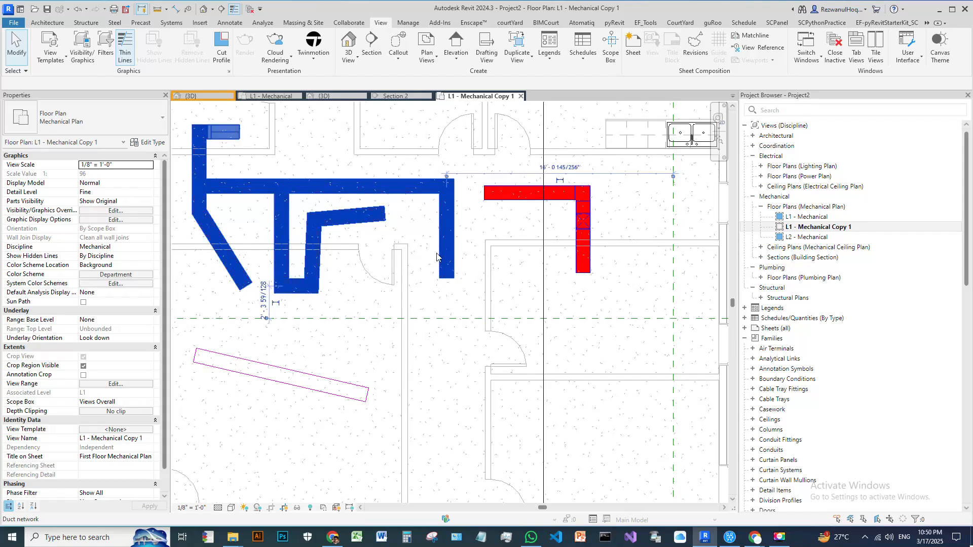
key("Escape")
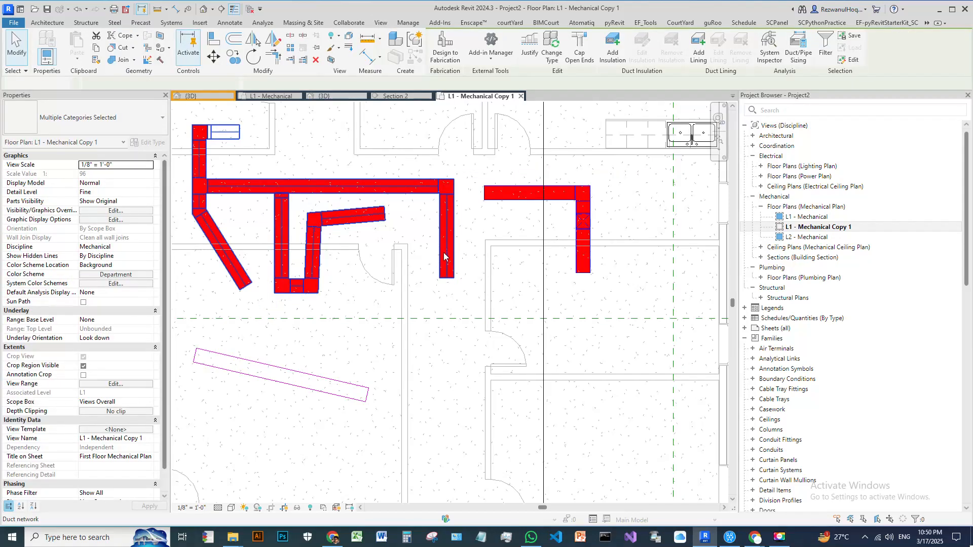
Step: Open the routing preferences of the Mitered Elbows / Taps type used by the main horizontal supply air duct
scroll(376, 296, "down", 3)
scroll(376, 296, "up", 2)
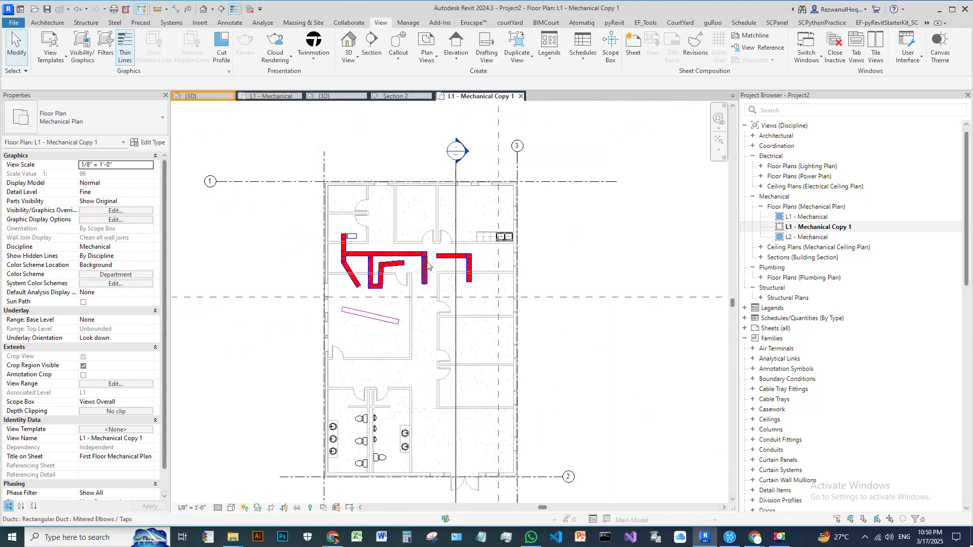
middle_click_drag(467, 312, 560, 216)
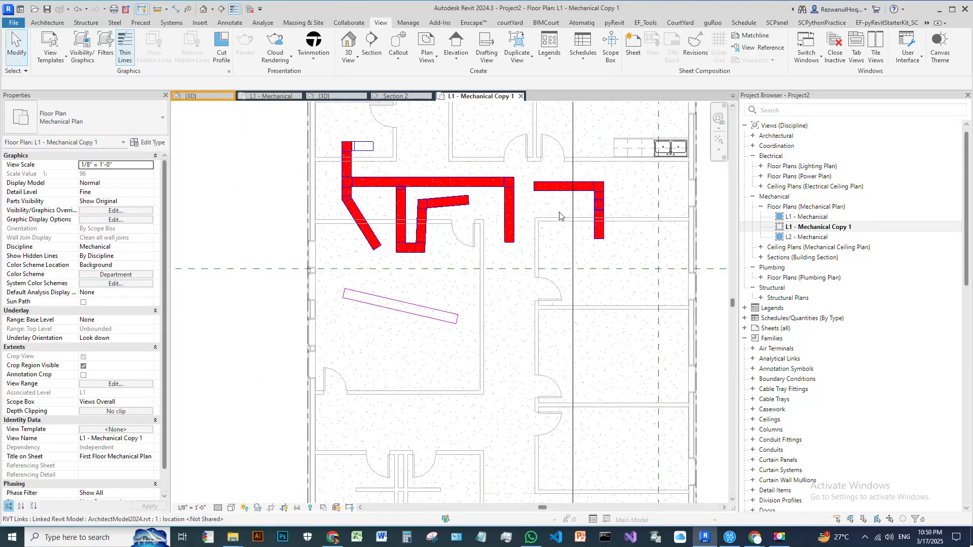
middle_click_drag(545, 299, 509, 319)
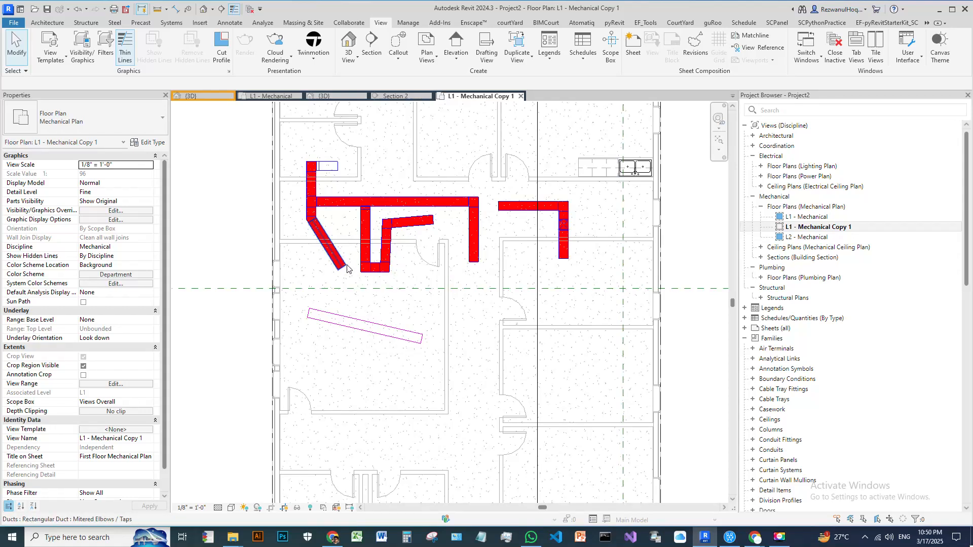
scroll(405, 199, "up", 4)
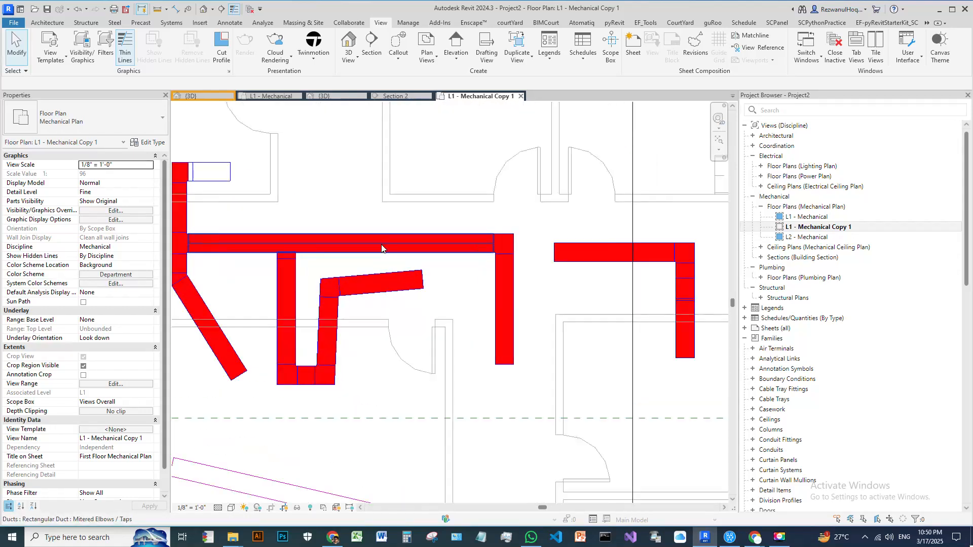
left_click(382, 247)
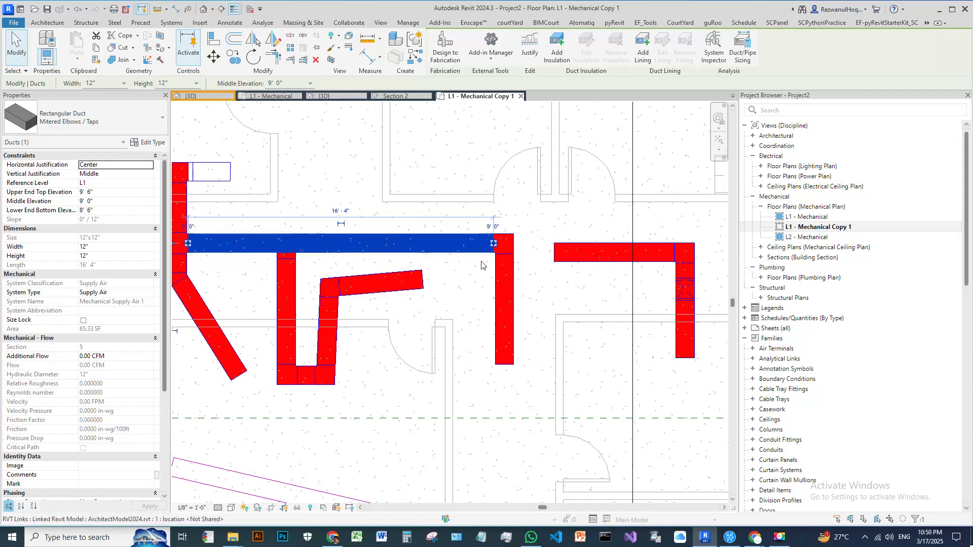
scroll(376, 242, "down", 2)
scroll(391, 302, "up", 3)
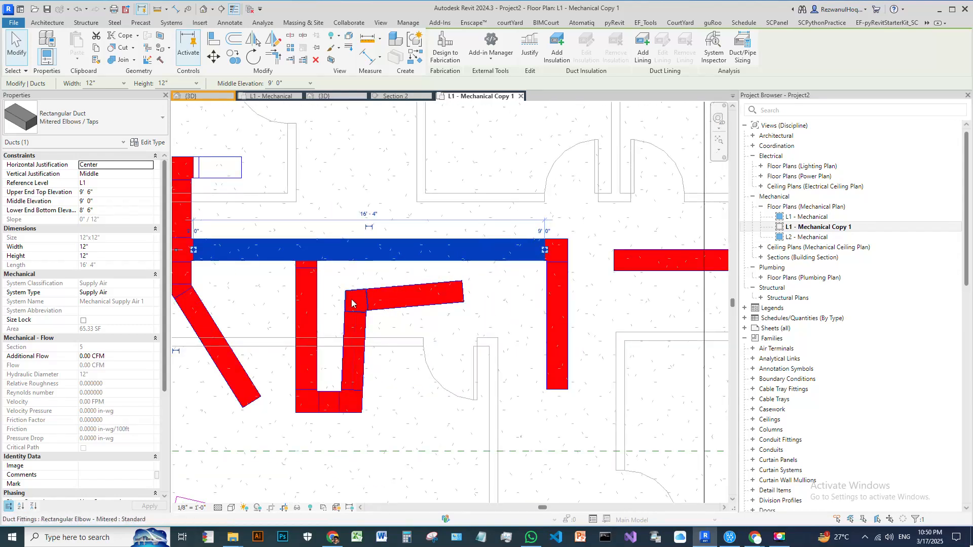
scroll(349, 302, "up", 3)
scroll(448, 210, "down", 3)
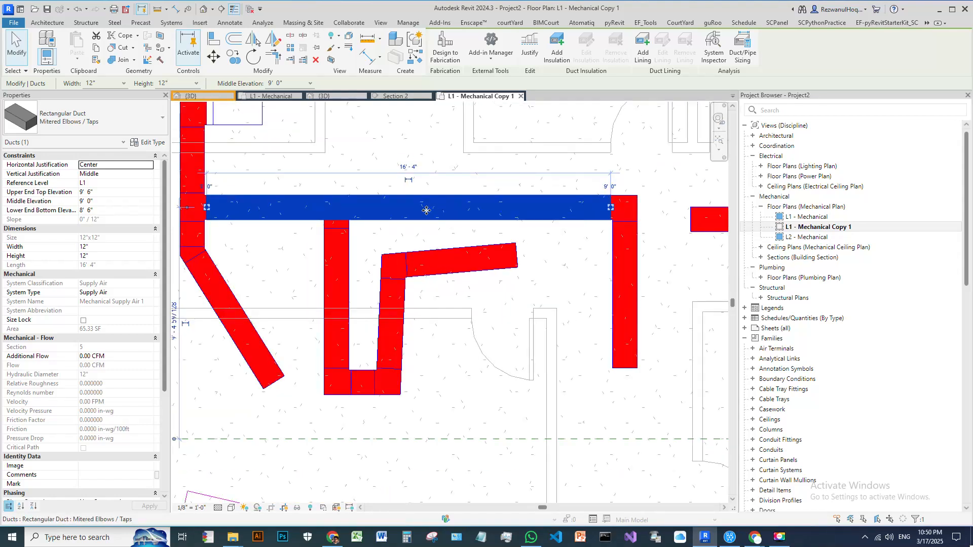
left_click(150, 142)
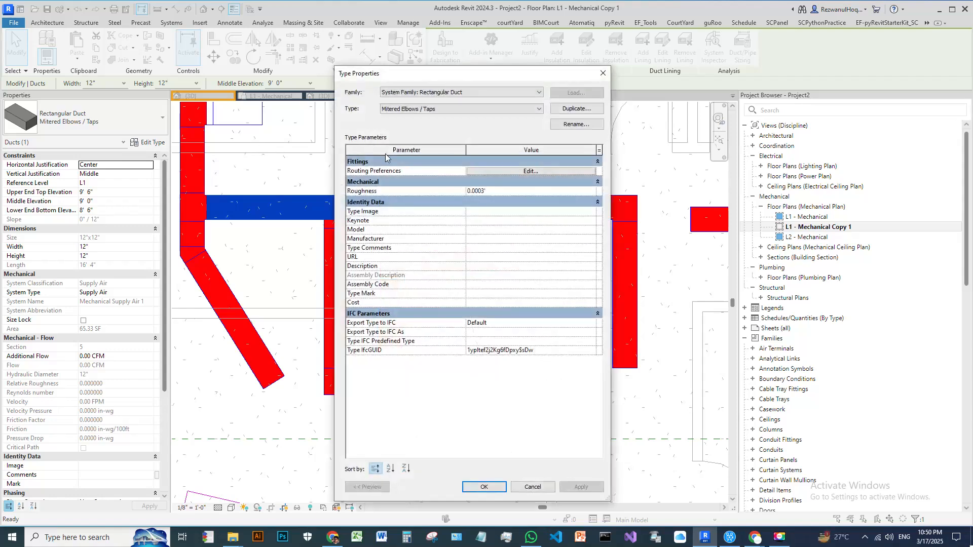
left_click(494, 171)
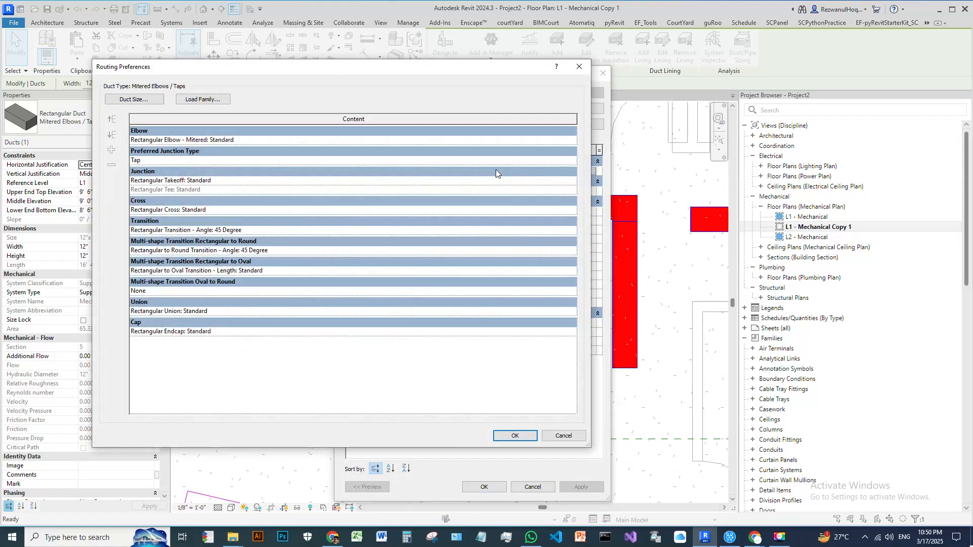
Step: Review the available elbow fitting options in the routing preferences of the Mitered Elbows / Taps duct type
left_click_drag(448, 67, 620, 45)
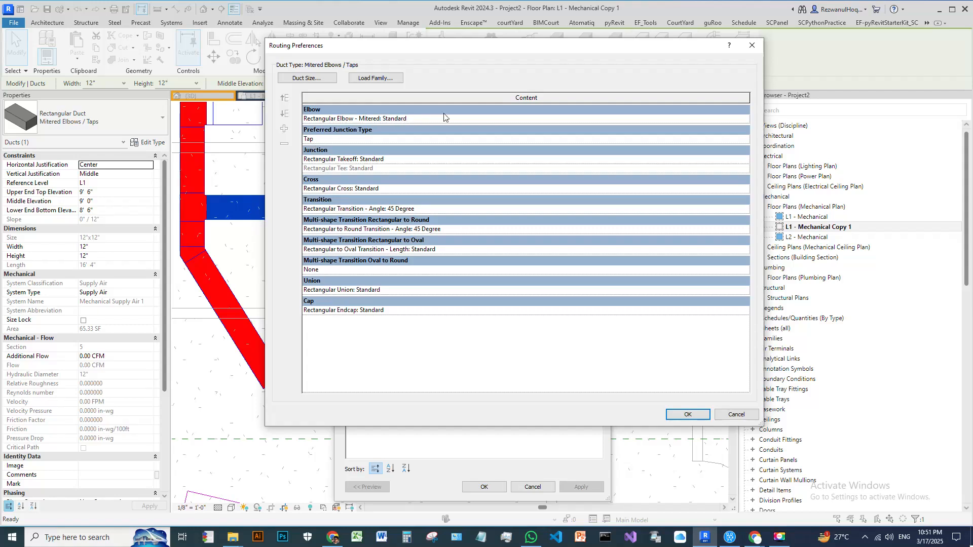
left_click(460, 118)
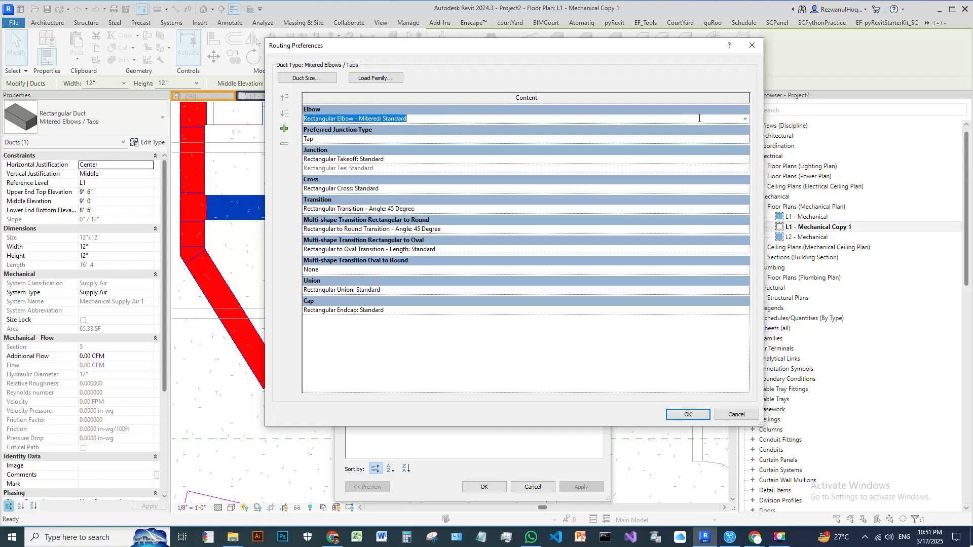
left_click(747, 121)
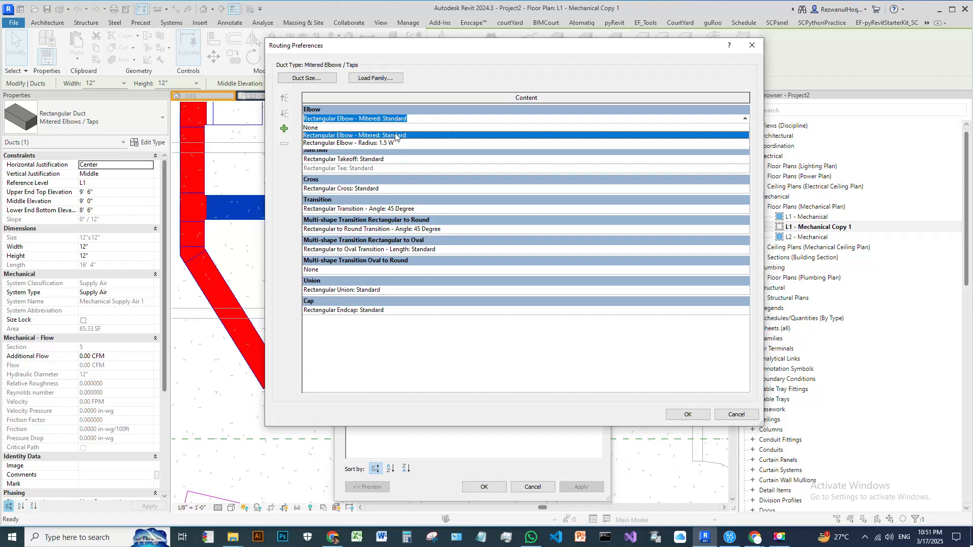
left_click(746, 120)
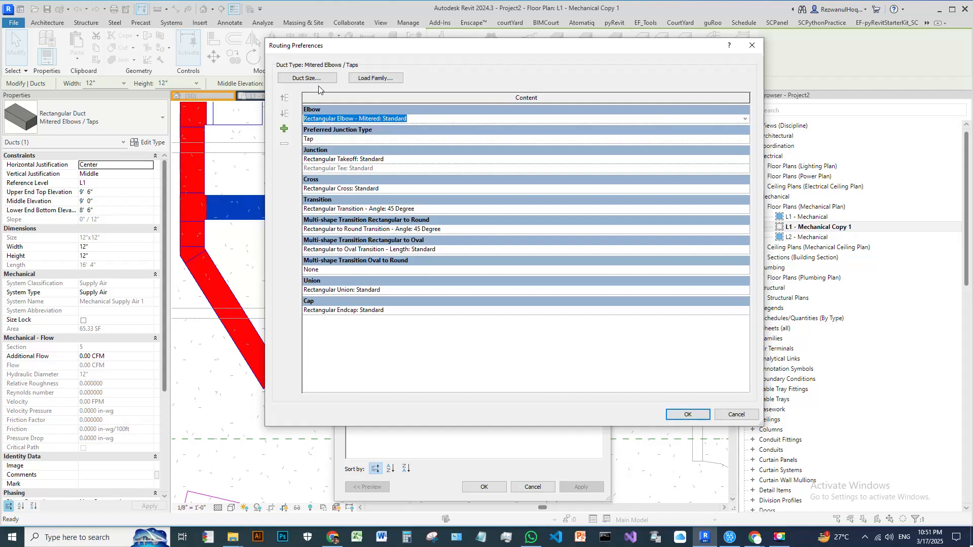
Step: Preview the Round Union family among the round duct fittings of the Imperial Library, without loading it
left_click(376, 78)
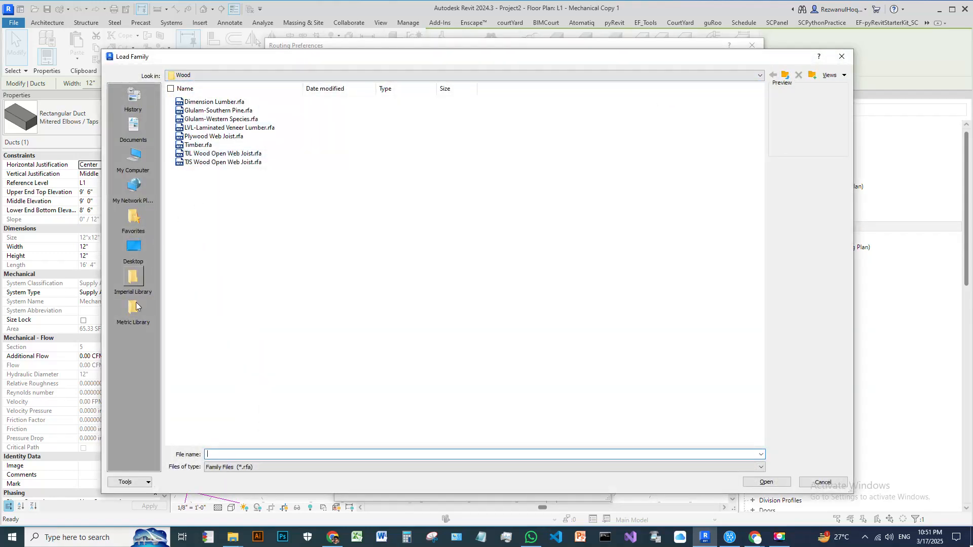
left_click(133, 277)
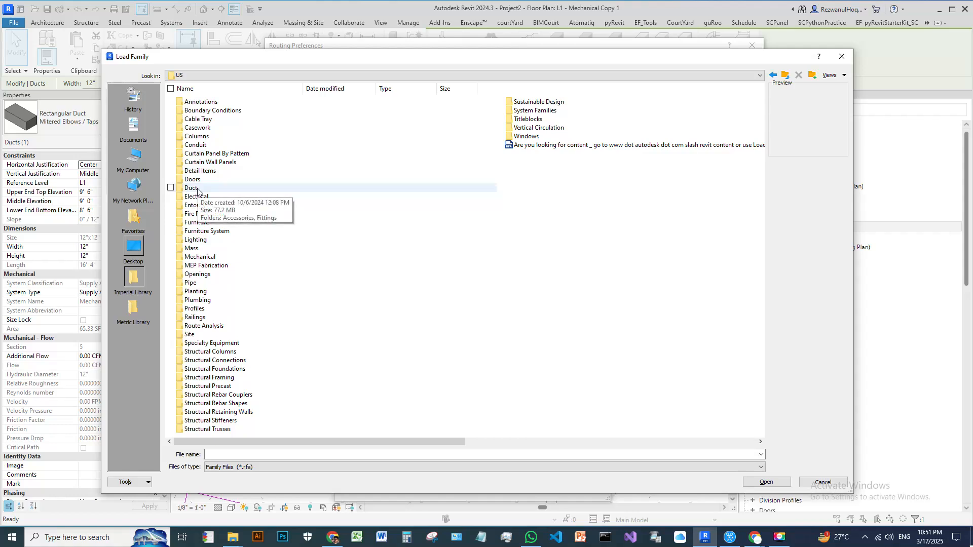
double_click(198, 189)
double_click(197, 110)
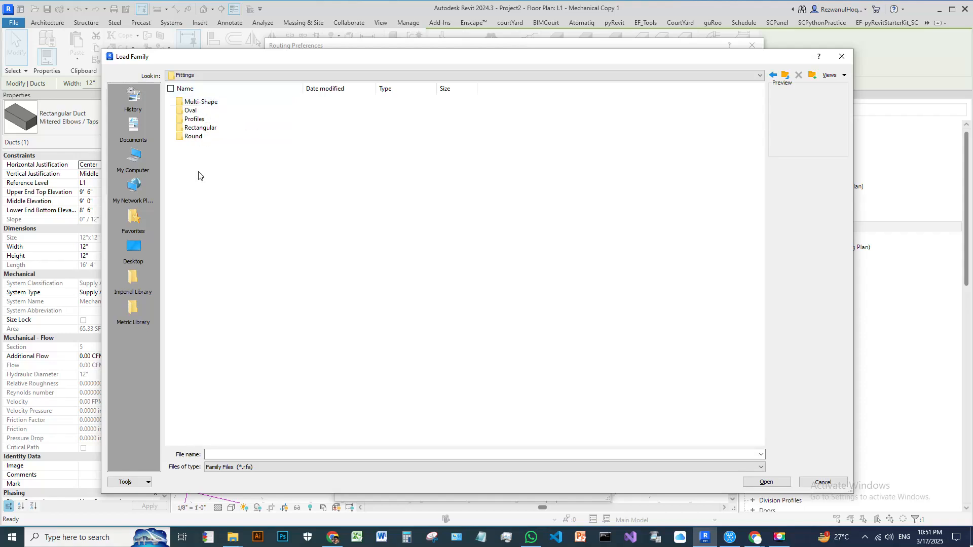
double_click(196, 136)
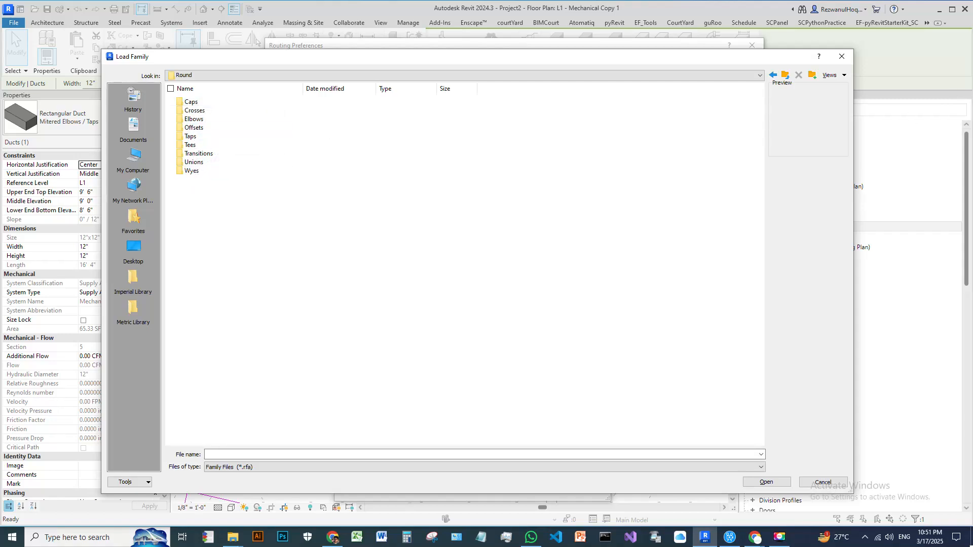
double_click(193, 162)
left_click(201, 104)
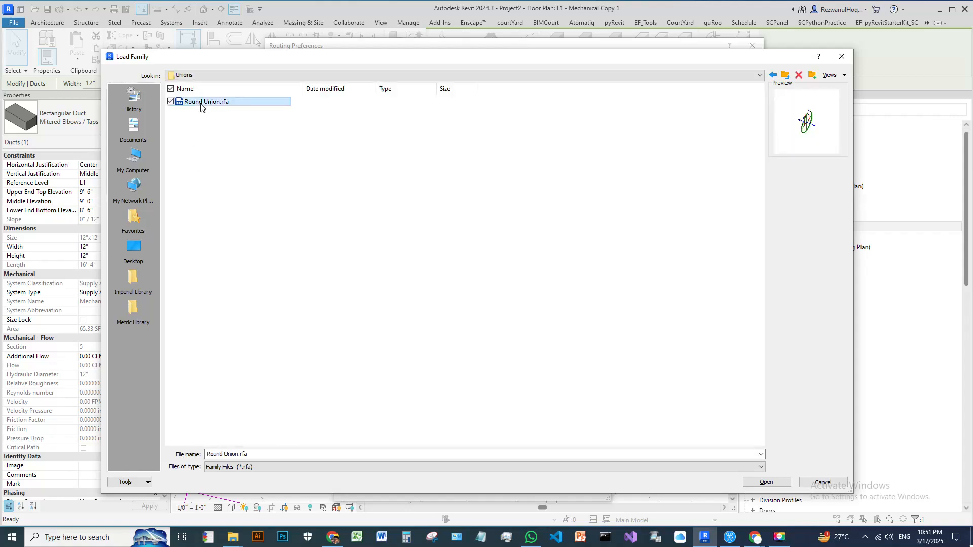
left_click(835, 484)
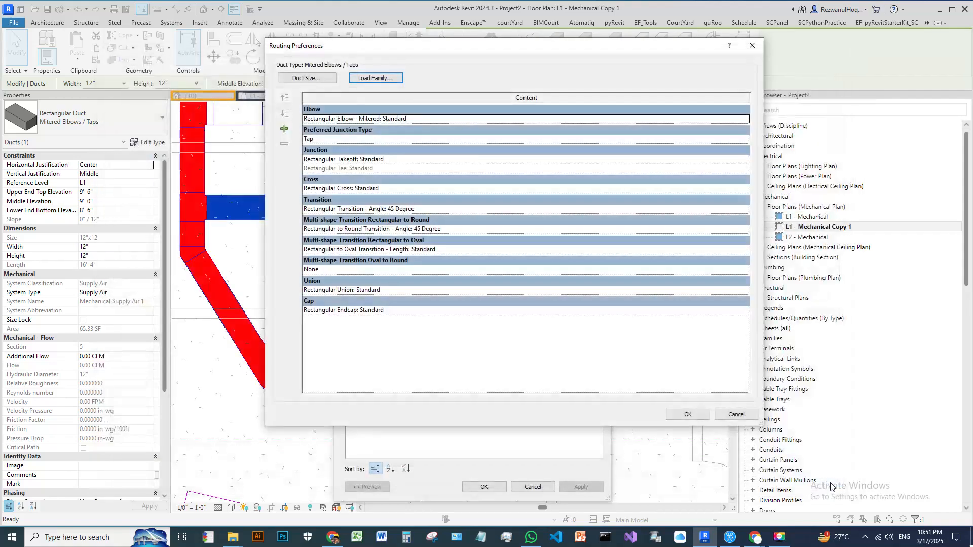
Step: Leave the routing preferences and type properties without changes, and deselect the main horizontal duct
left_click(737, 415)
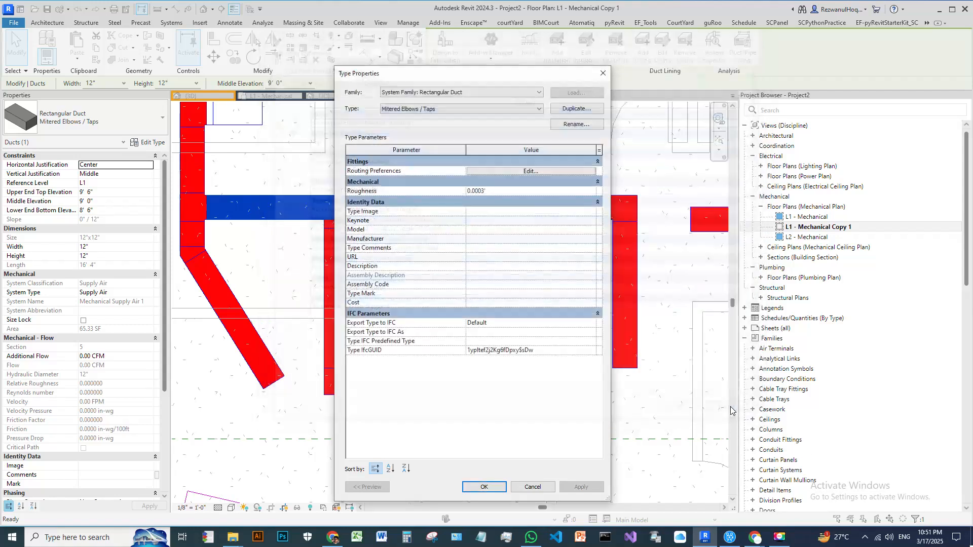
left_click(533, 487)
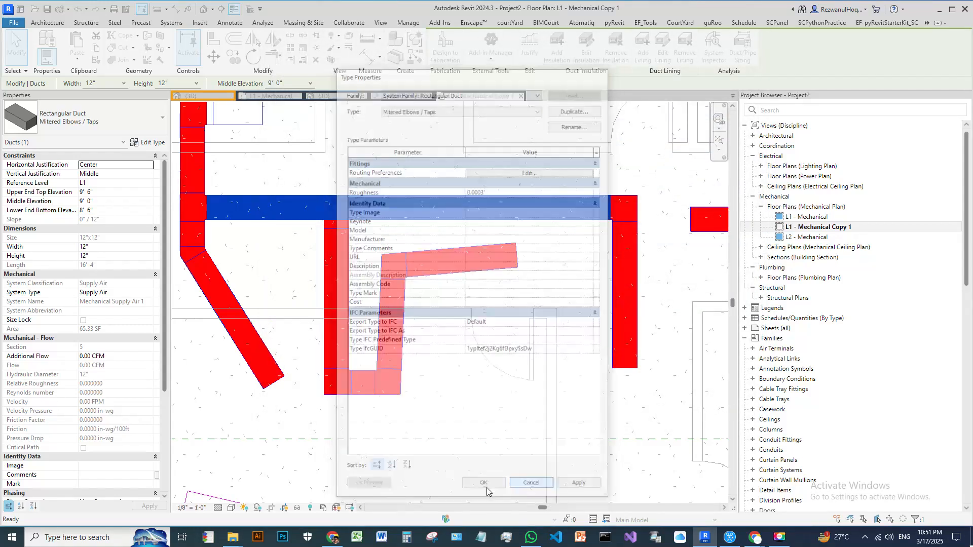
scroll(413, 211, "down", 2)
scroll(509, 224, "down", 3)
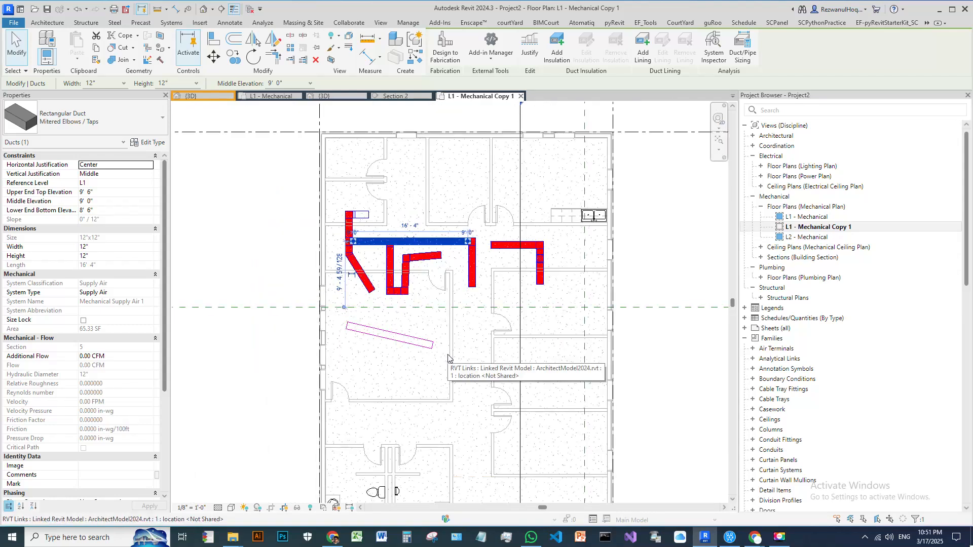
key("Escape")
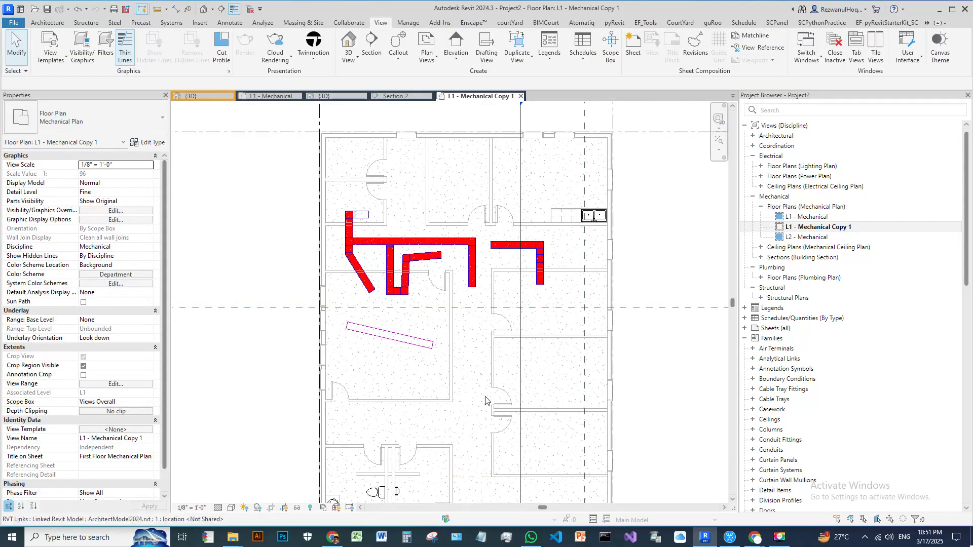
Step: Place an Exhaust Grill air terminal, type 24 x 24 Face 12 x 12 Connection, in the room just below the angled oval duct
scroll(375, 295, "down", 3)
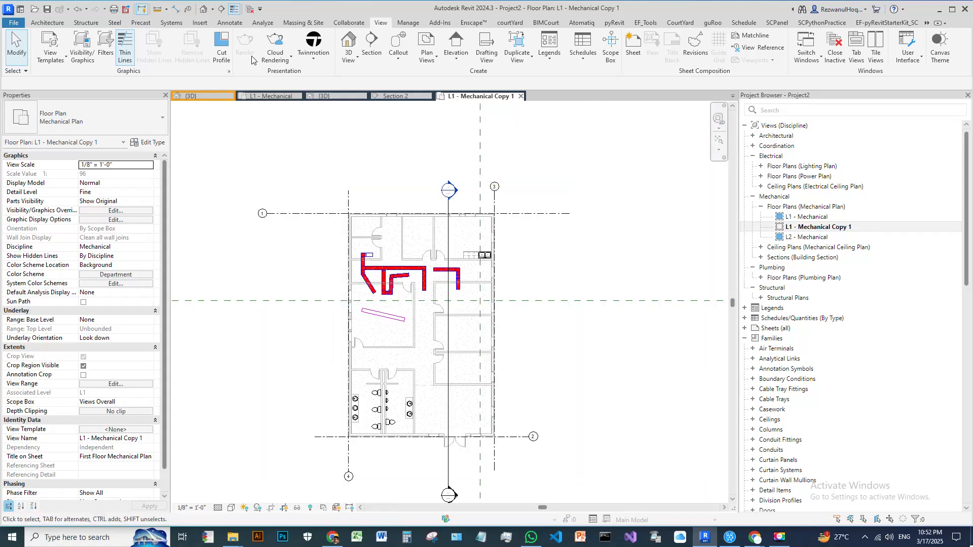
left_click(175, 24)
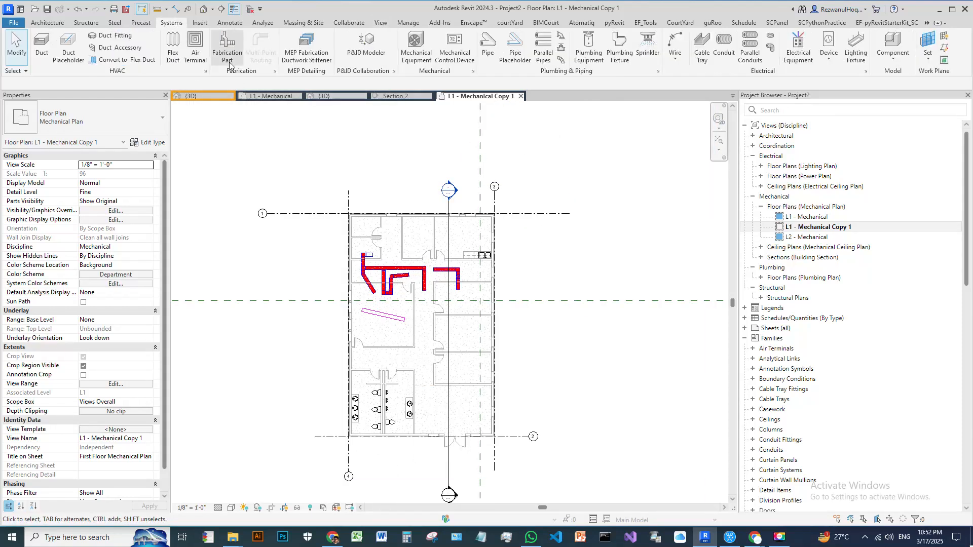
left_click(195, 48)
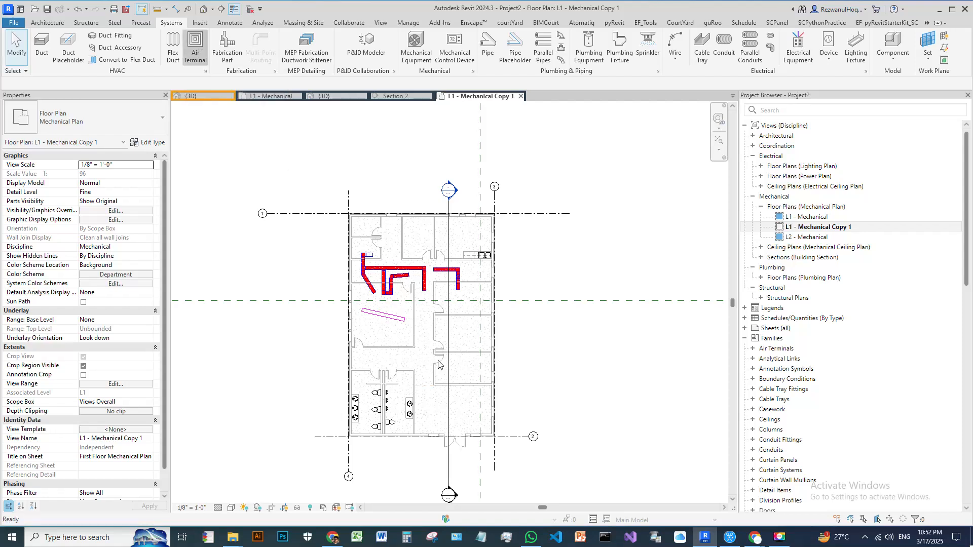
scroll(397, 330, "up", 4)
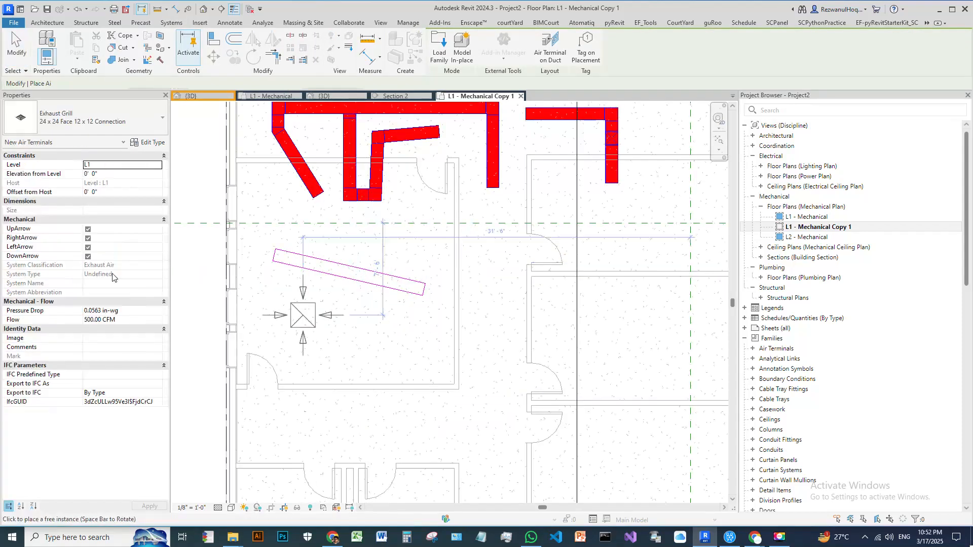
left_click(142, 122)
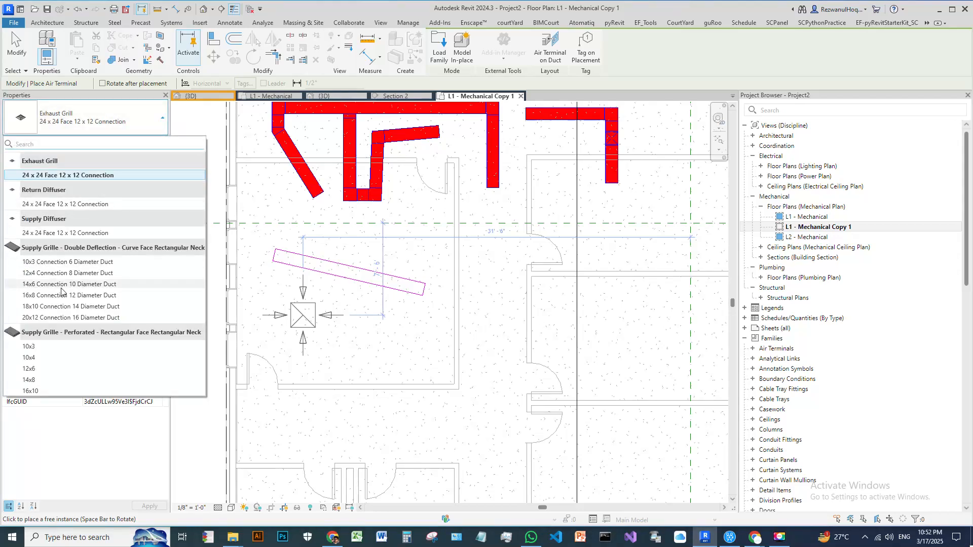
left_click(119, 122)
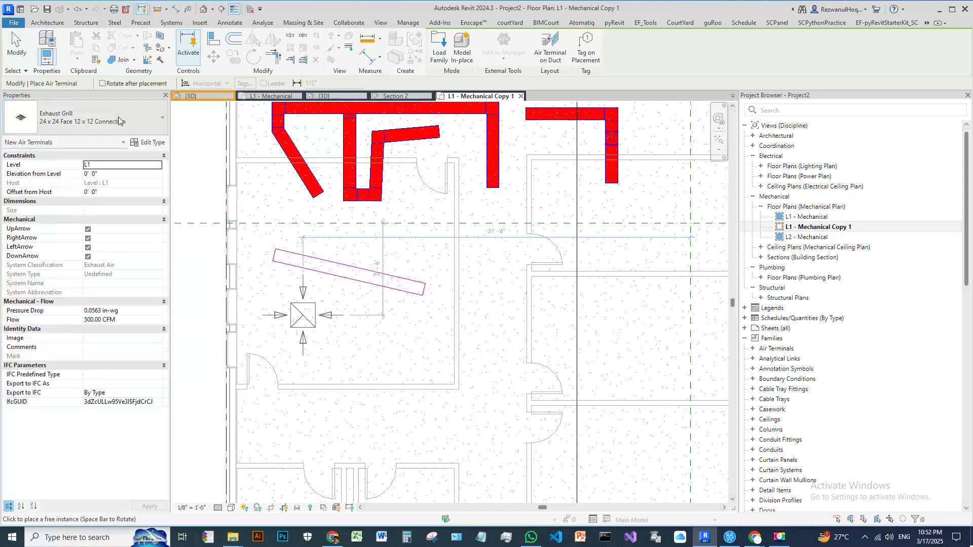
left_click(356, 333)
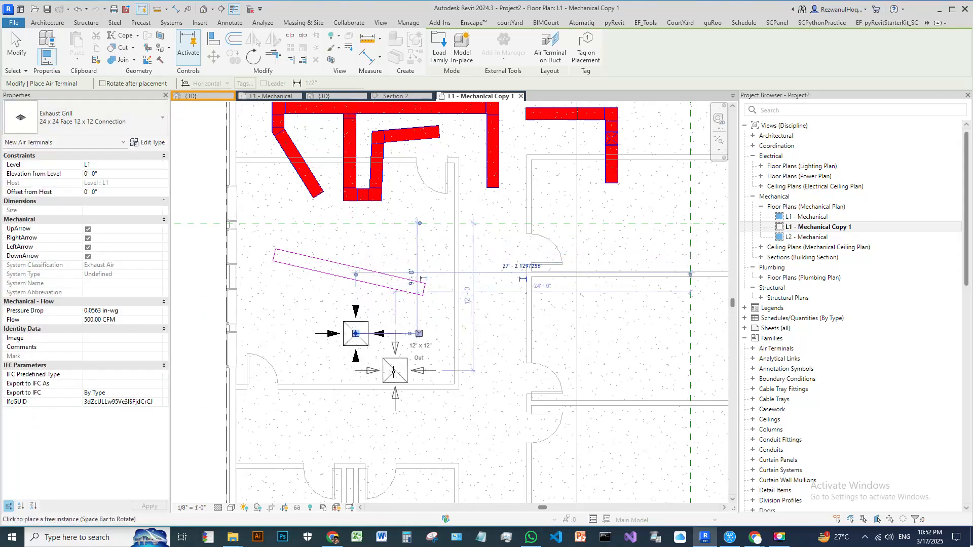
key("Escape")
key("Escape")
Step: Examine the placed exhaust grill's type properties and the other air terminal types it could be switched to
left_click(384, 341)
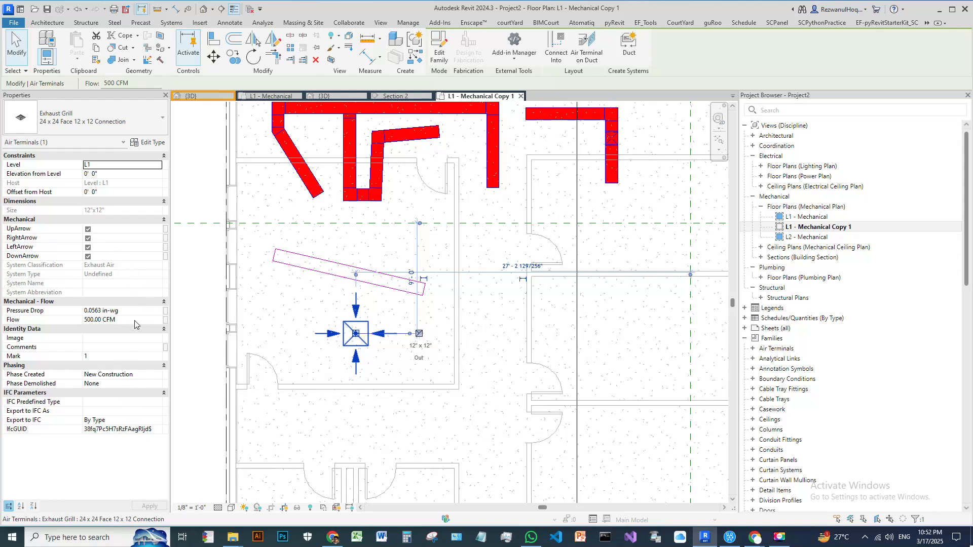
left_click(147, 142)
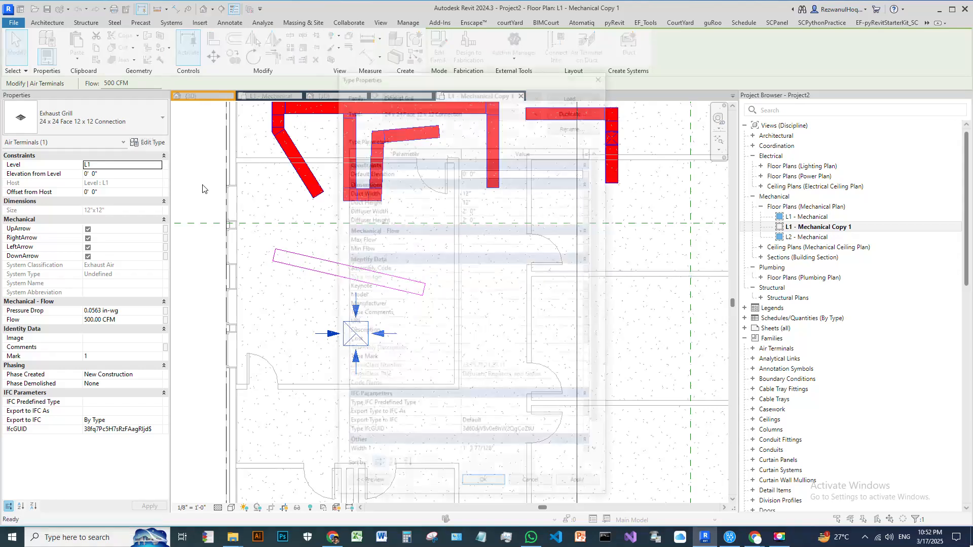
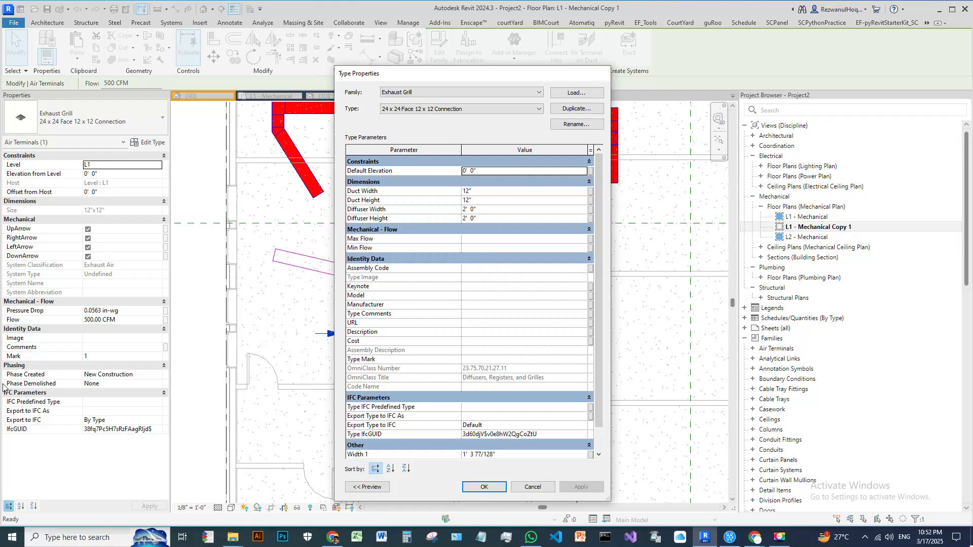
left_click(603, 73)
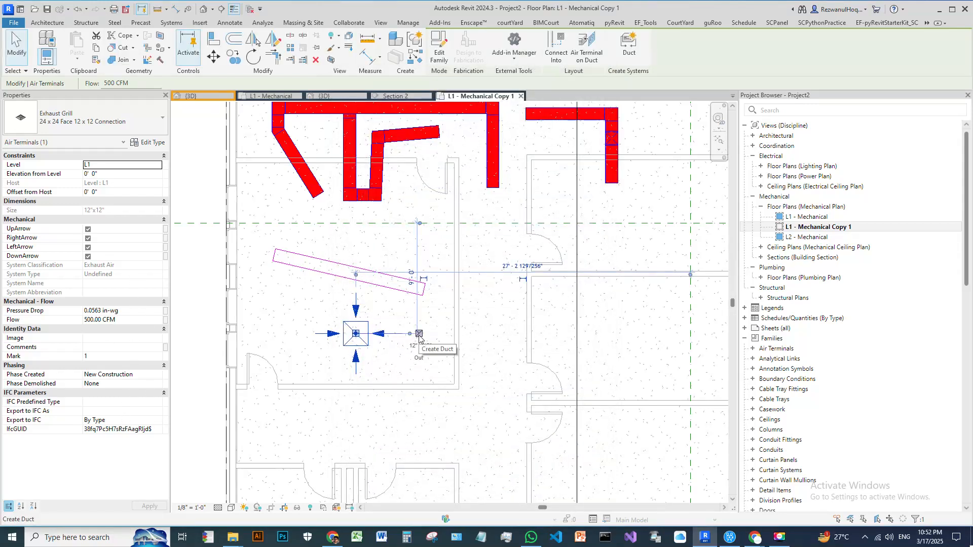
left_click(92, 122)
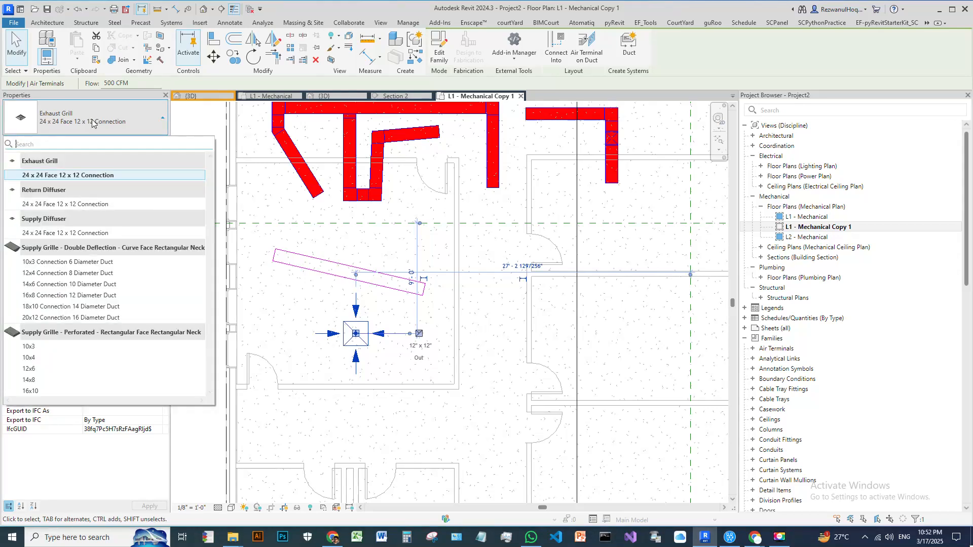
left_click(99, 125)
left_click(99, 125)
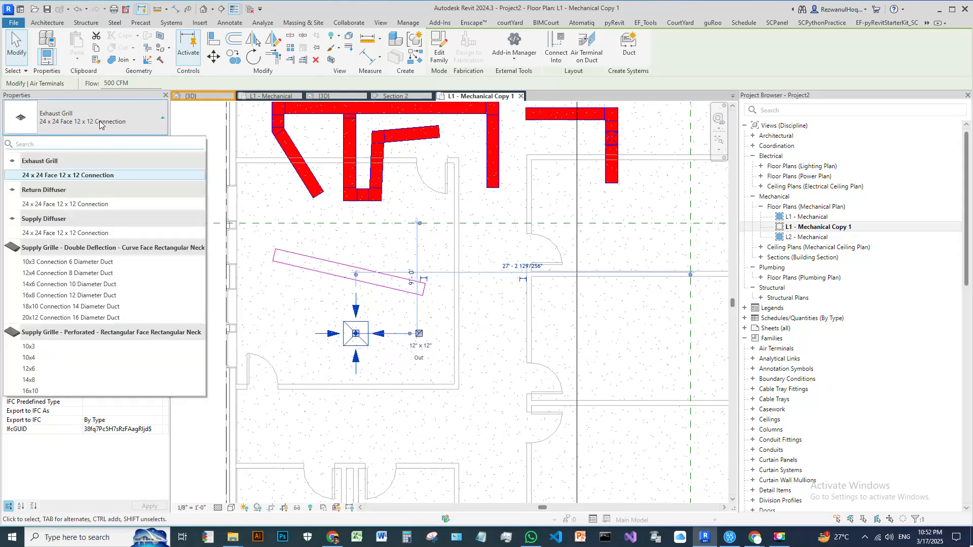
left_click(161, 118)
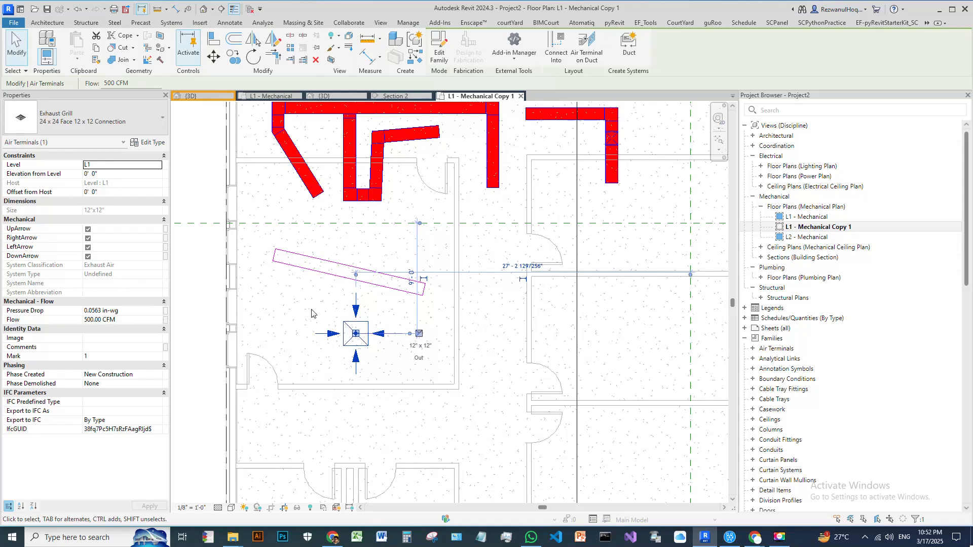
left_click(285, 313)
left_click(358, 348)
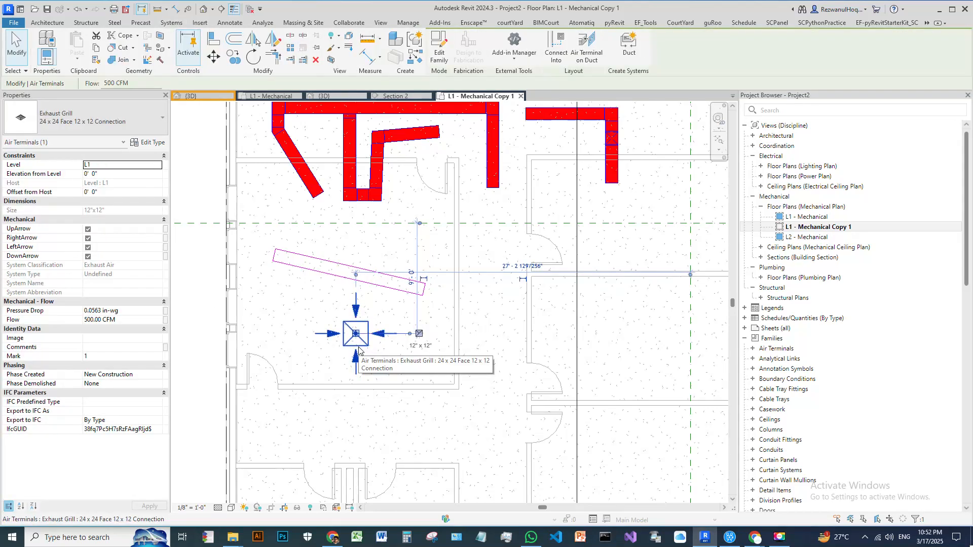
Step: Draw a 12" x 12" rectangular flex duct from the angled oval duct to the exhaust grill's connector
scroll(359, 348, "down", 3)
key("Escape")
middle_click_drag(467, 347, 425, 348)
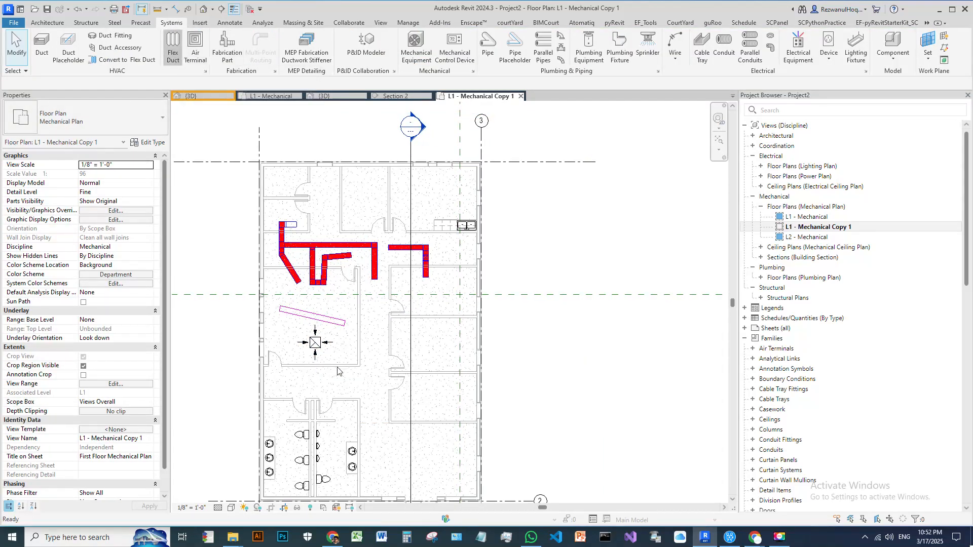
scroll(337, 371, "up", 5)
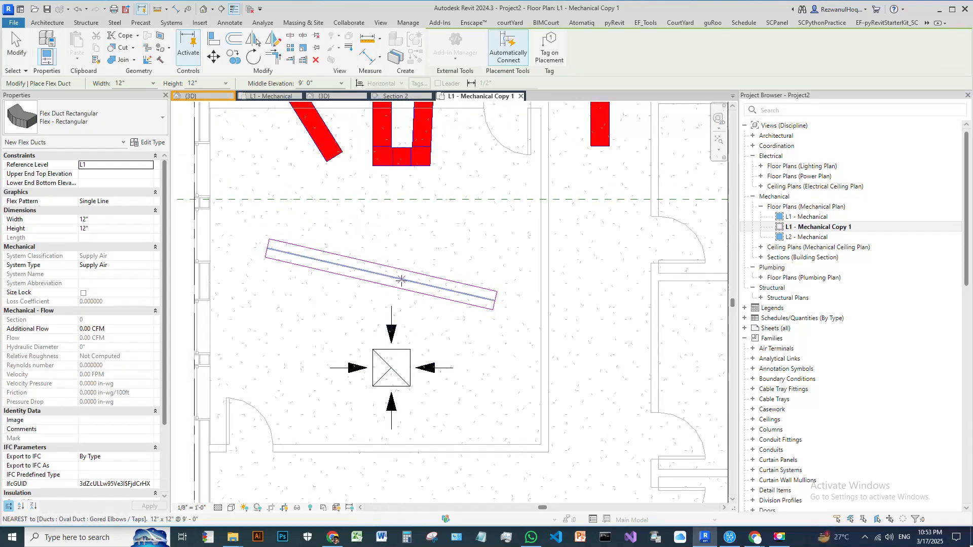
left_click(406, 281)
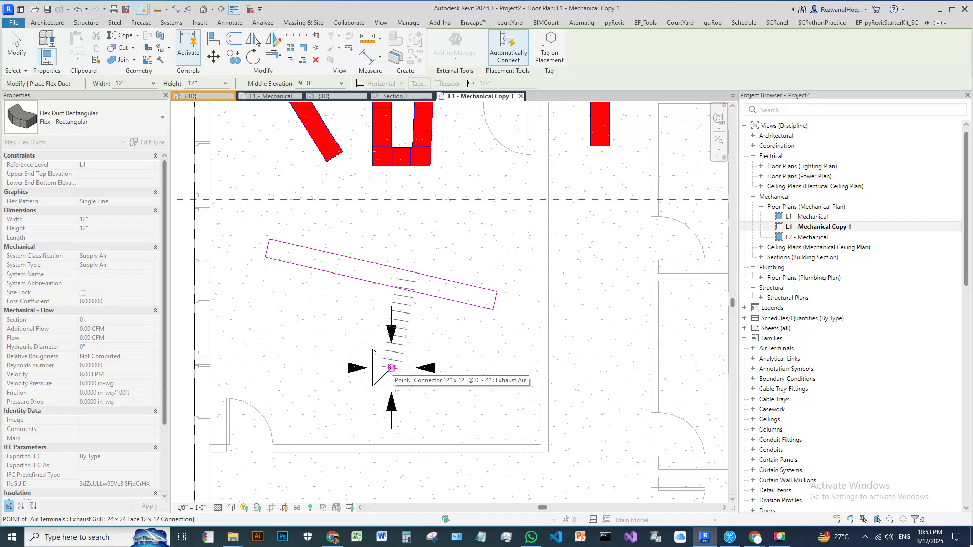
left_click(392, 368)
key("Escape")
key("Escape")
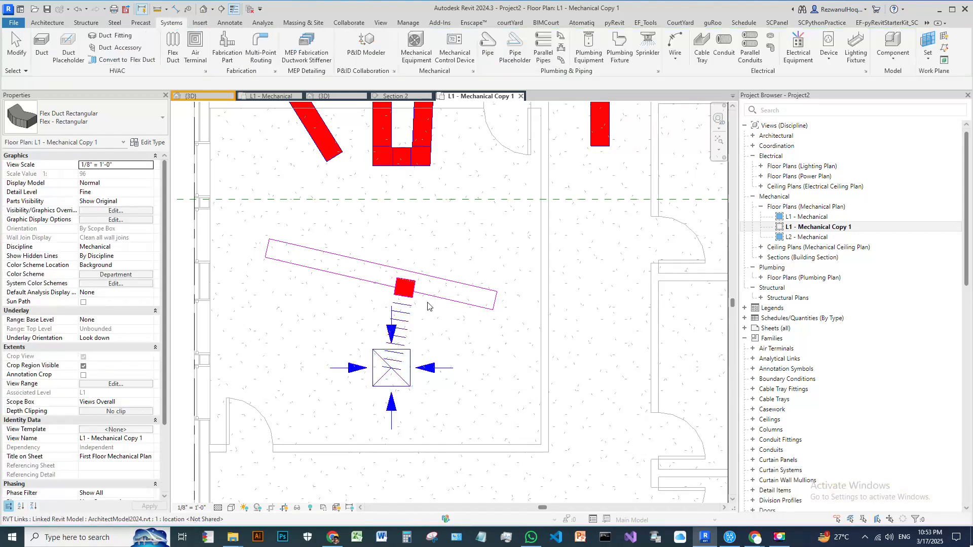
Step: Open the 3D view and inspect the flex duct connection between the oval duct and the exhaust grill
left_click(202, 13)
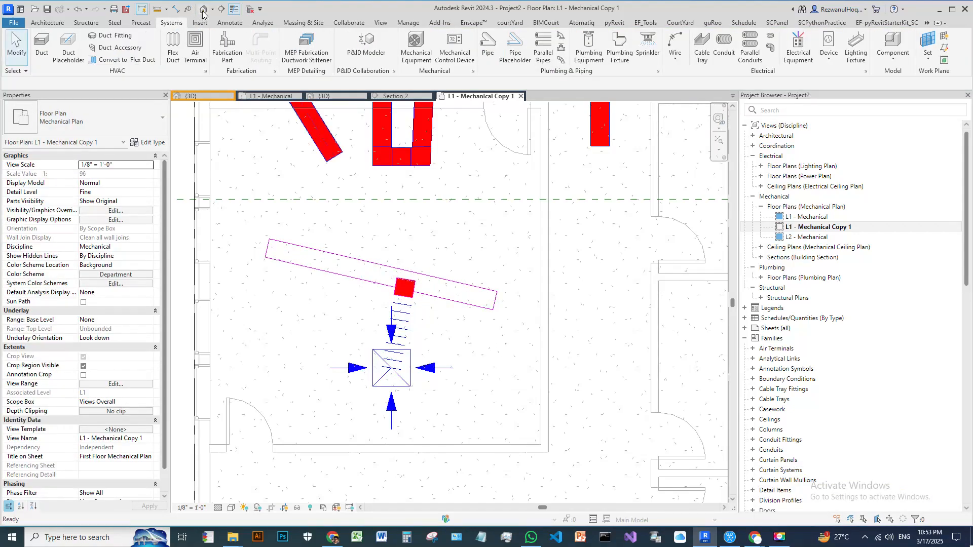
middle_click_drag(344, 318, 375, 327, "shift")
middle_click_drag(342, 357, 607, 310)
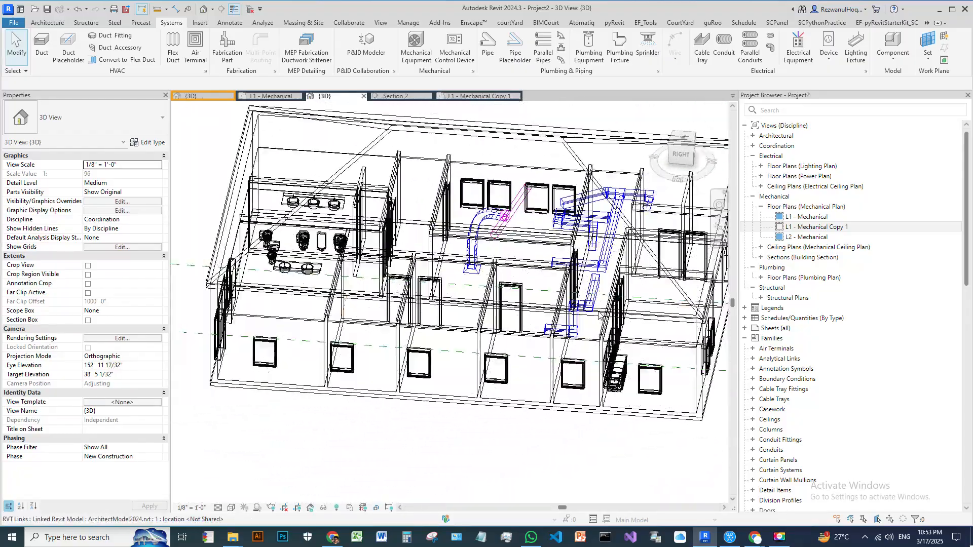
Step: Examine the exhaust grill's properties and the curved flex duct run from different angles in the 3D view
middle_click_drag(611, 241, 532, 361, "shift")
scroll(347, 306, "down", 3)
middle_click_drag(355, 344, 390, 325, "shift")
scroll(343, 279, "up", 1)
scroll(343, 282, "up", 8)
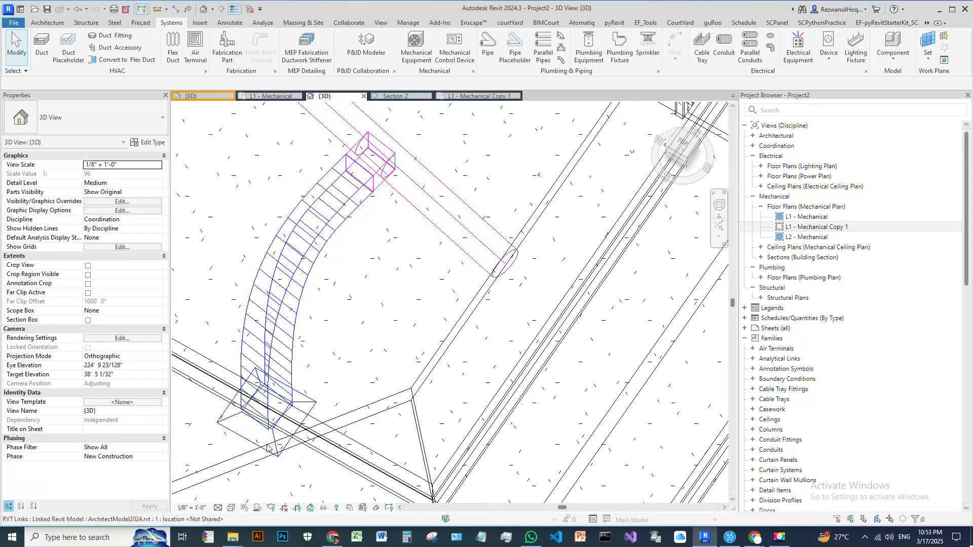
left_click(276, 441)
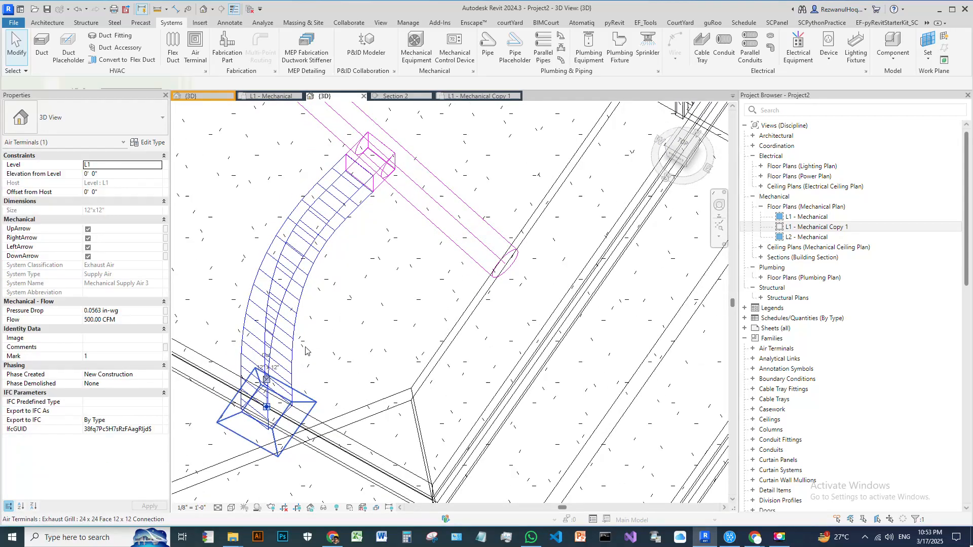
scroll(340, 309, "down", 3)
scroll(344, 240, "up", 2)
middle_click_drag(321, 284, 274, 263, "shift")
scroll(290, 260, "down", 3)
key("Escape")
scroll(431, 314, "down", 1)
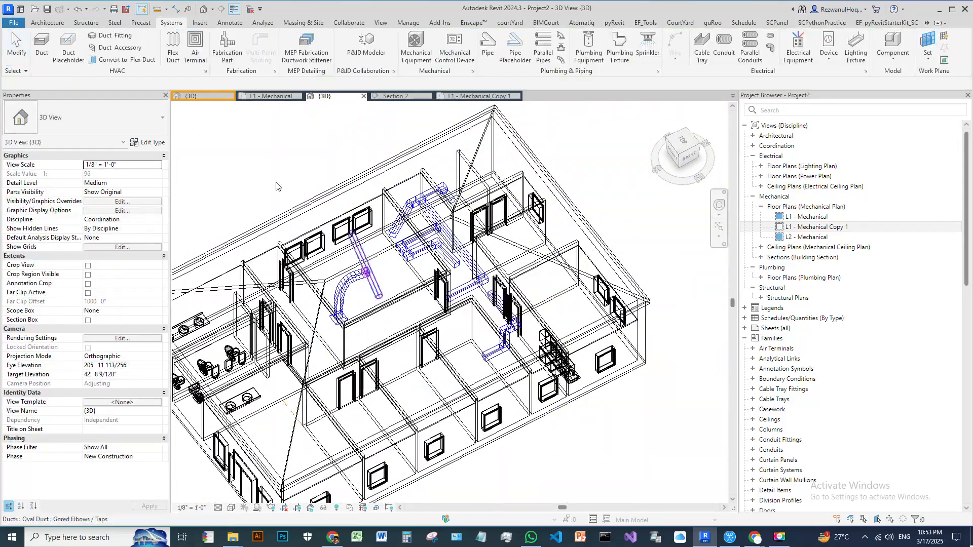
Step: Open the L1 - Mechanical Copy 1 plan and review the mechanical equipment types available for placement
left_click(479, 95)
scroll(539, 332, "down", 2)
middle_click_drag(538, 332, 448, 314)
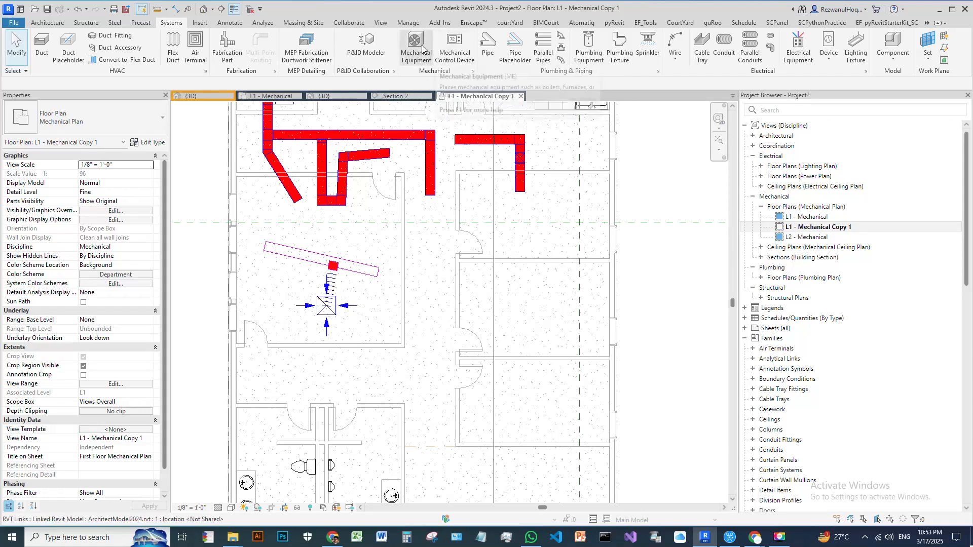
middle_click_drag(297, 307, 371, 288)
left_click(116, 118)
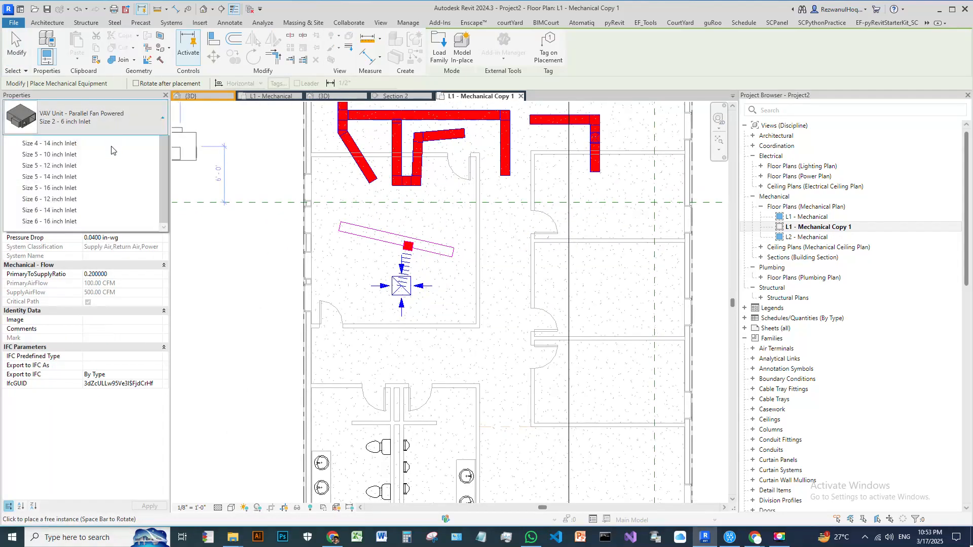
scroll(89, 160, "up", 10)
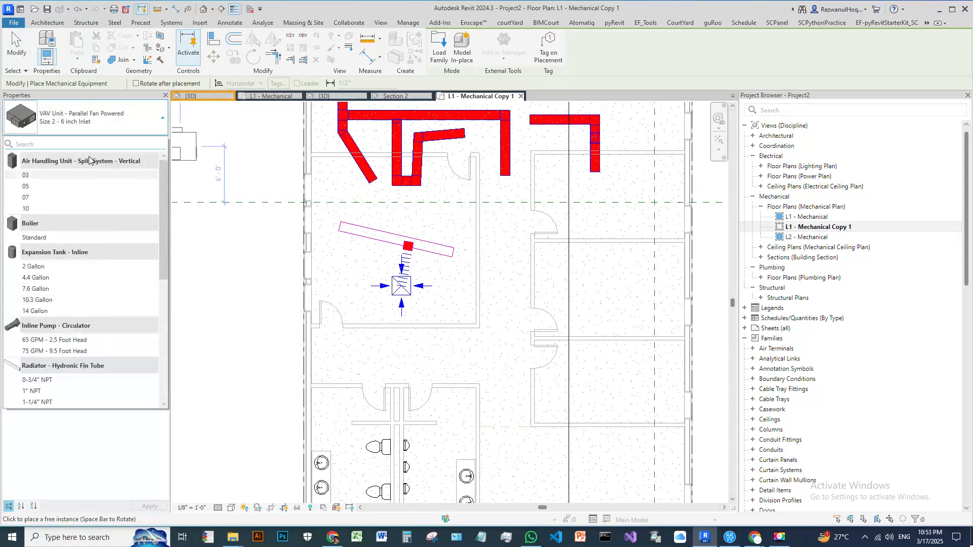
left_click(105, 121)
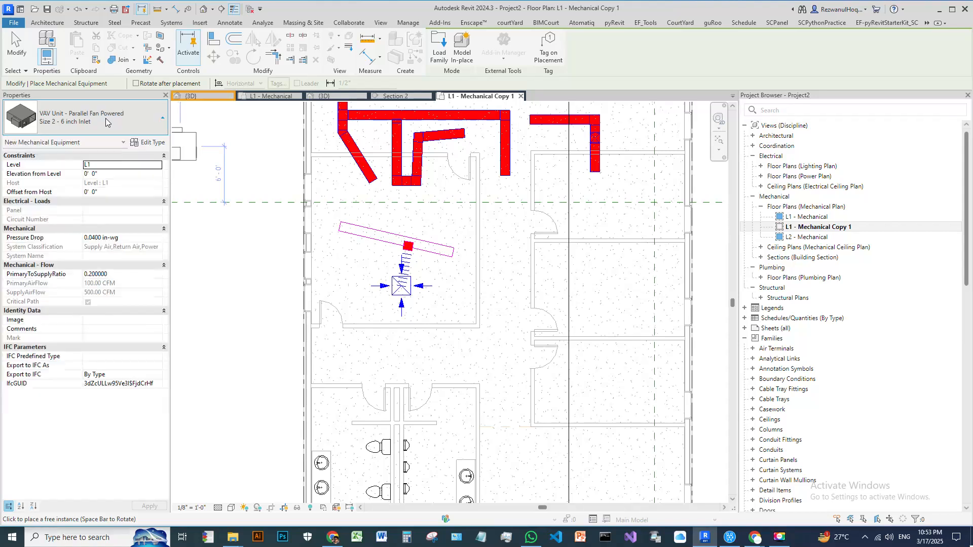
Step: Browse the imperial library's Mechanical > MEP family folders for equipment, without loading or placing anything
left_click(438, 51)
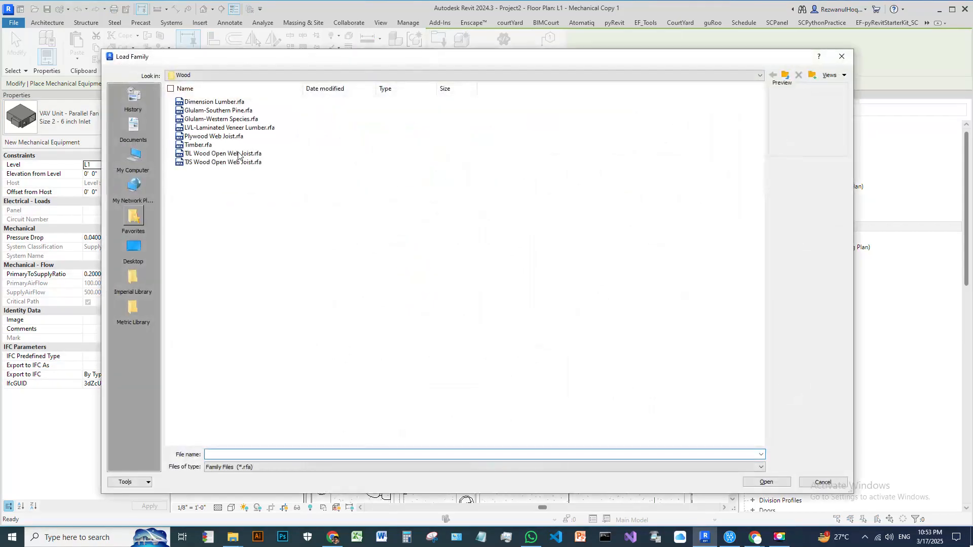
left_click(131, 282)
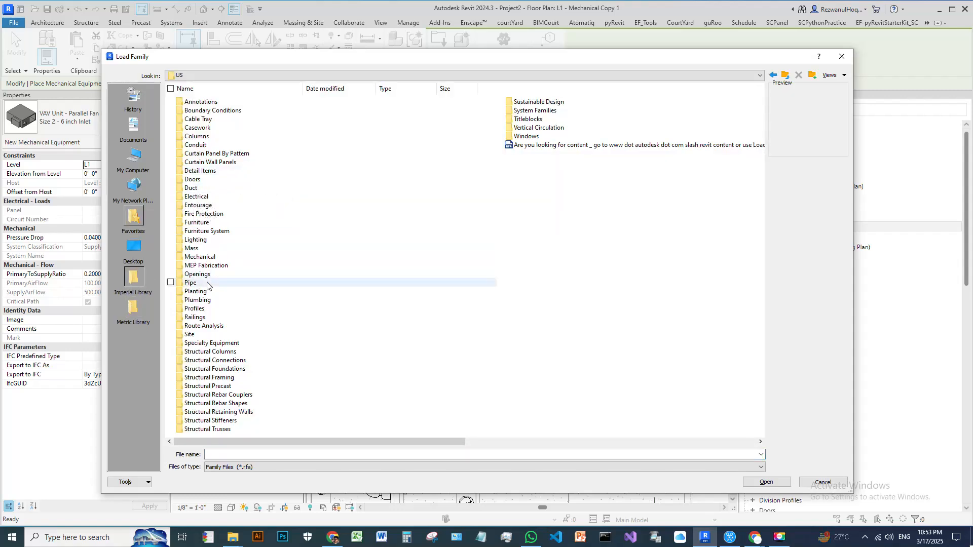
double_click(200, 256)
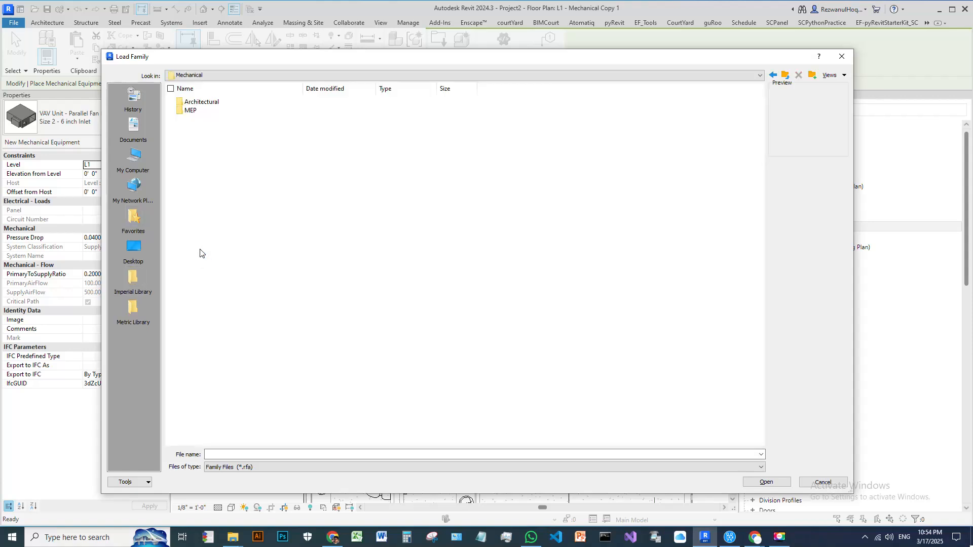
double_click(191, 110)
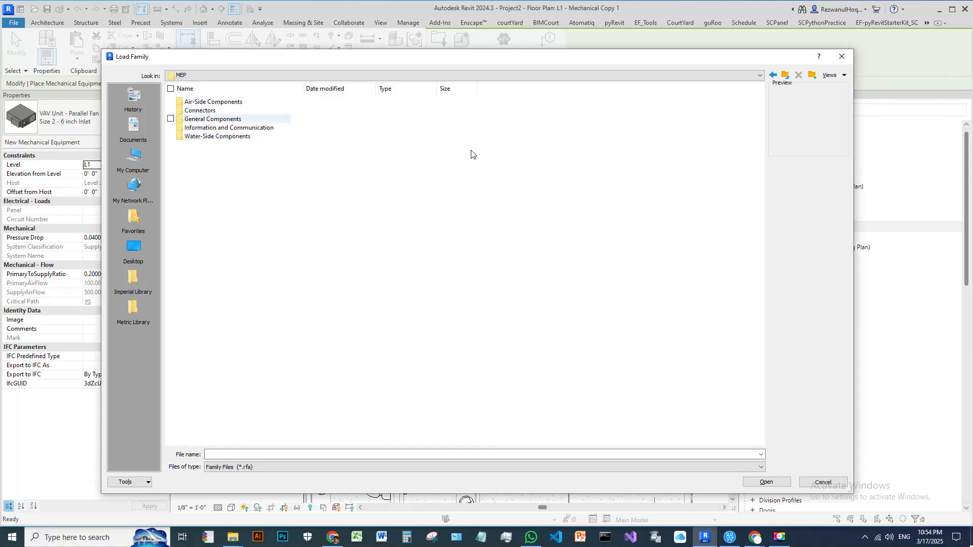
left_click(842, 57)
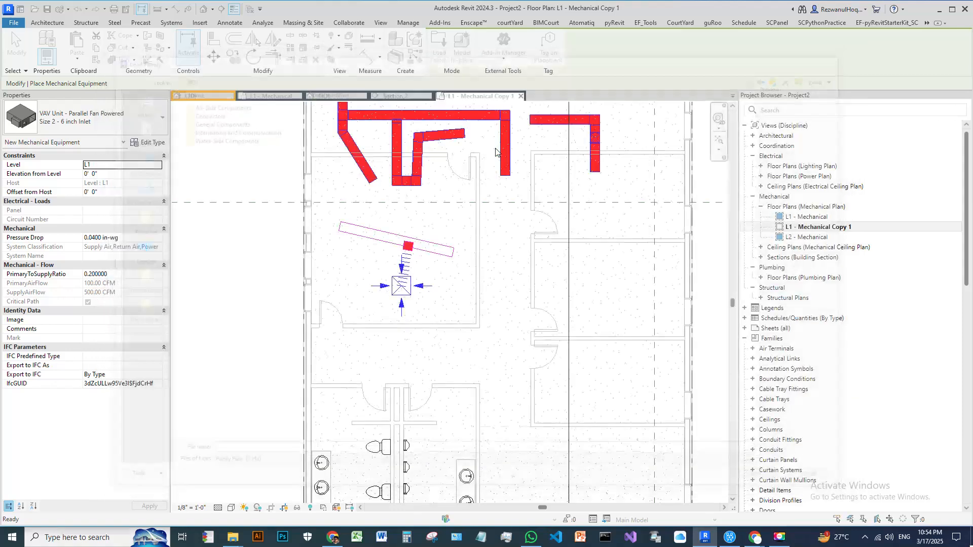
scroll(464, 292, "down", 4)
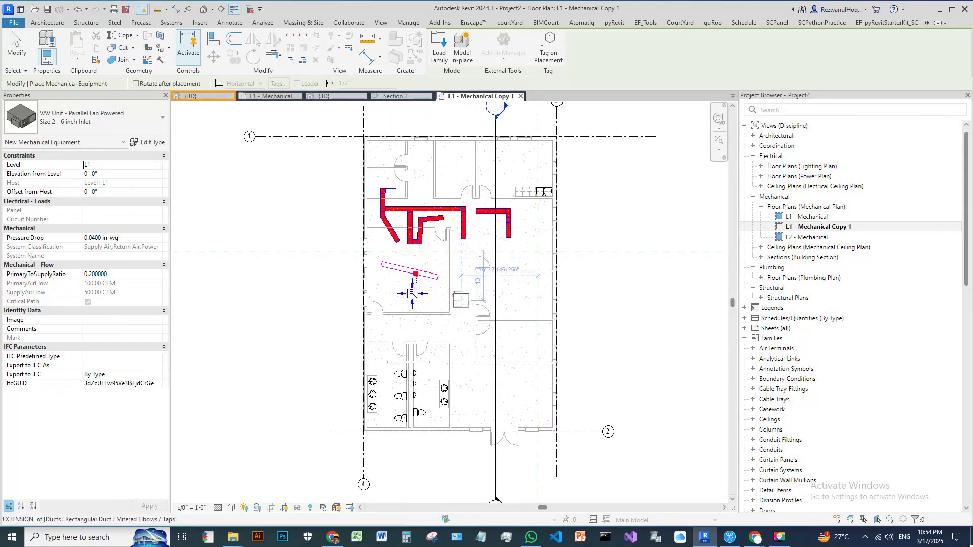
key("Escape")
scroll(488, 231, "up", 3)
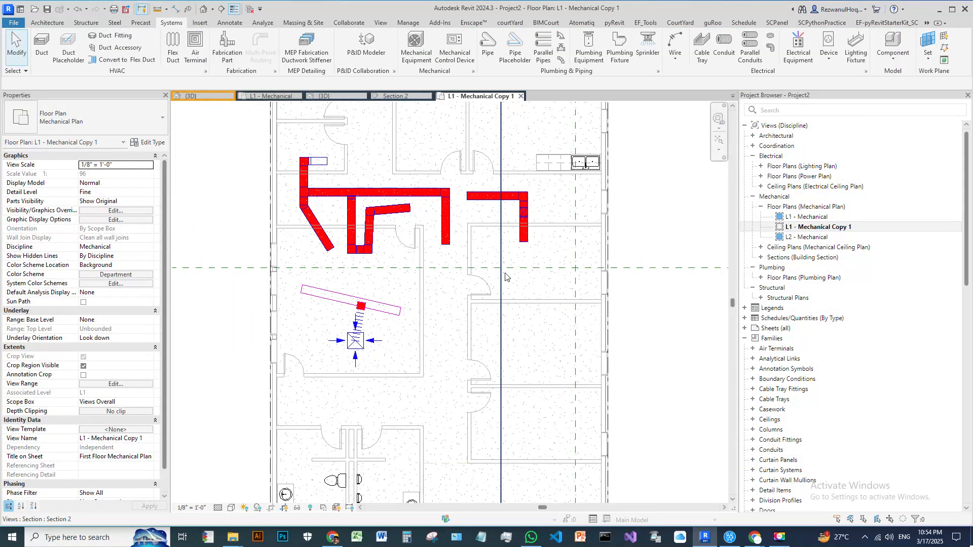
middle_click_drag(516, 283, 558, 291)
scroll(427, 371, "up", 3)
scroll(441, 277, "down", 5)
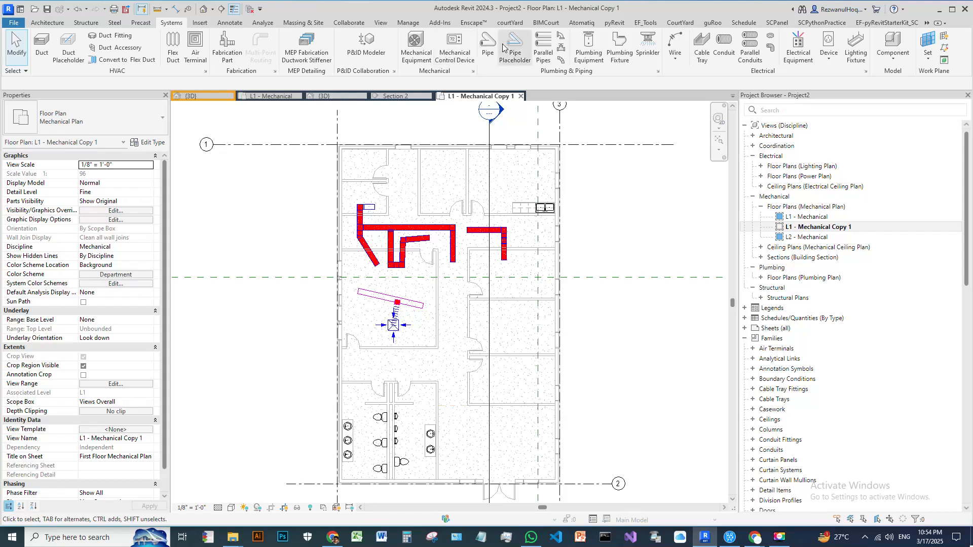
middle_click_drag(602, 265, 468, 286)
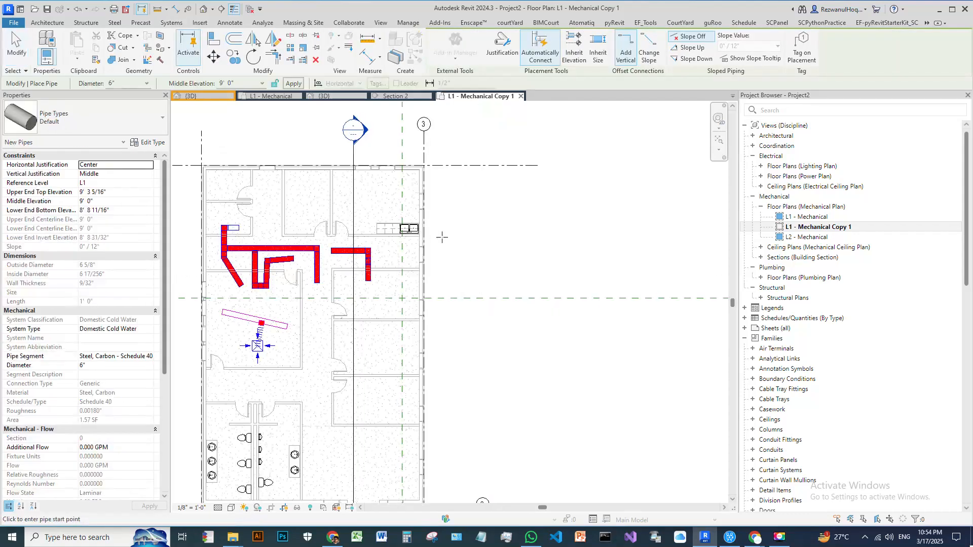
left_click(465, 237)
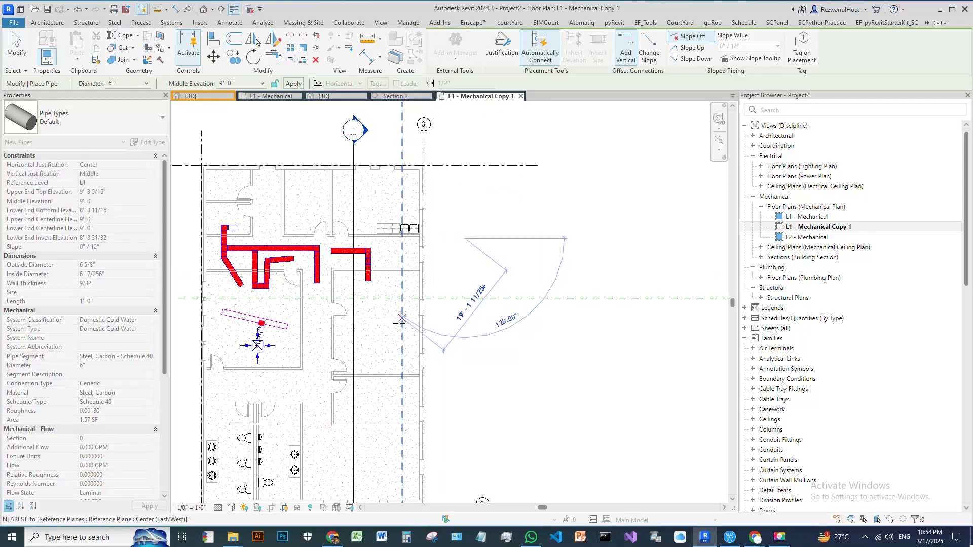
key("Escape")
key("Escape")
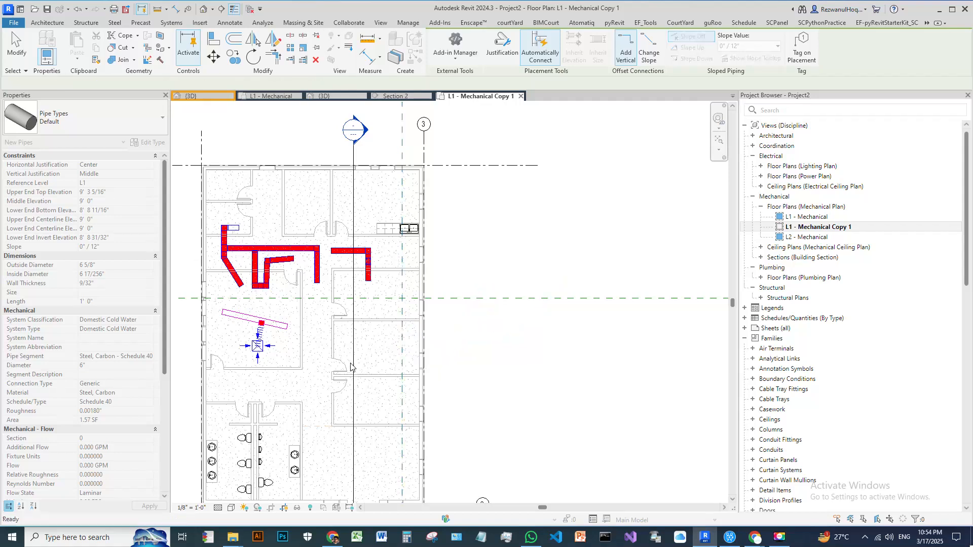
scroll(351, 364, "up", 2)
left_click(376, 320)
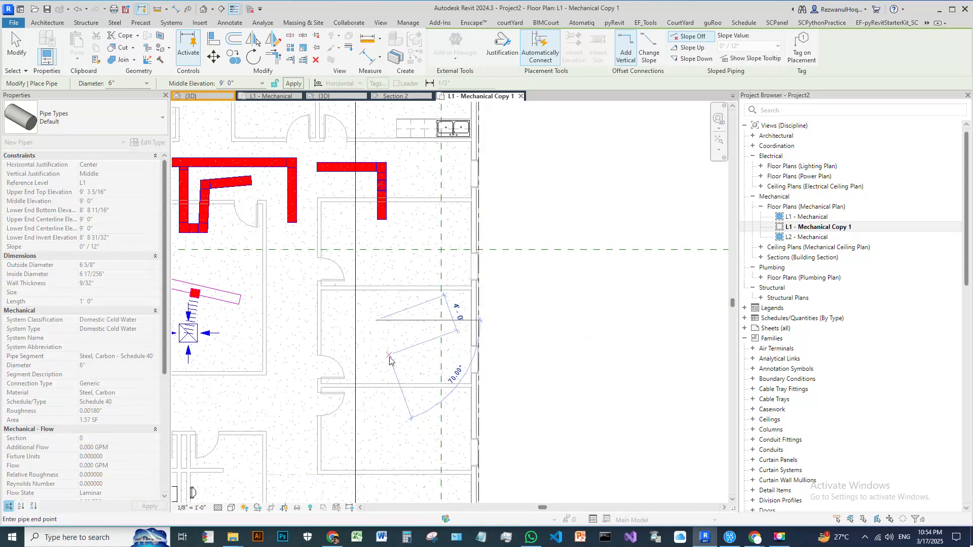
key("Escape")
key("Escape")
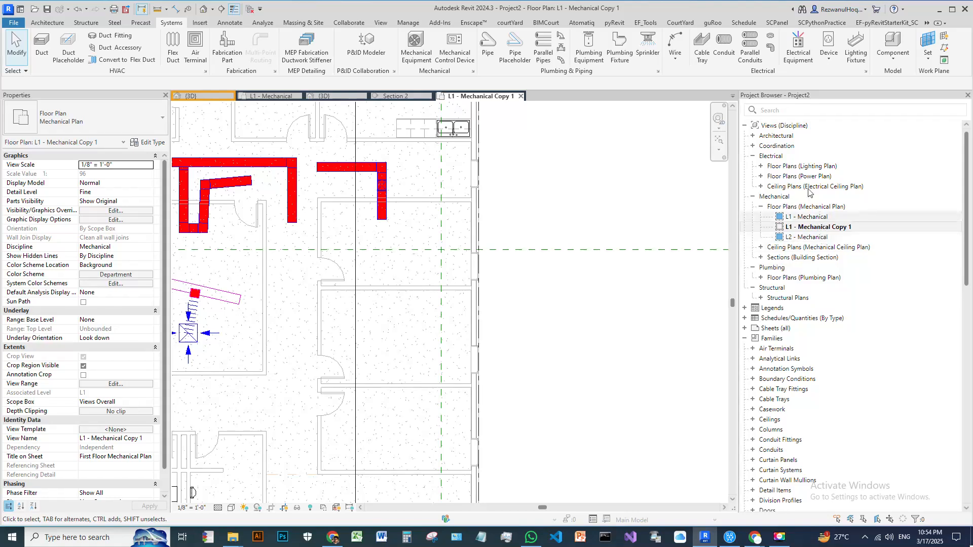
Step: Open the L1 - Plumbing floor plan and bring the large room into view
double_click(792, 279)
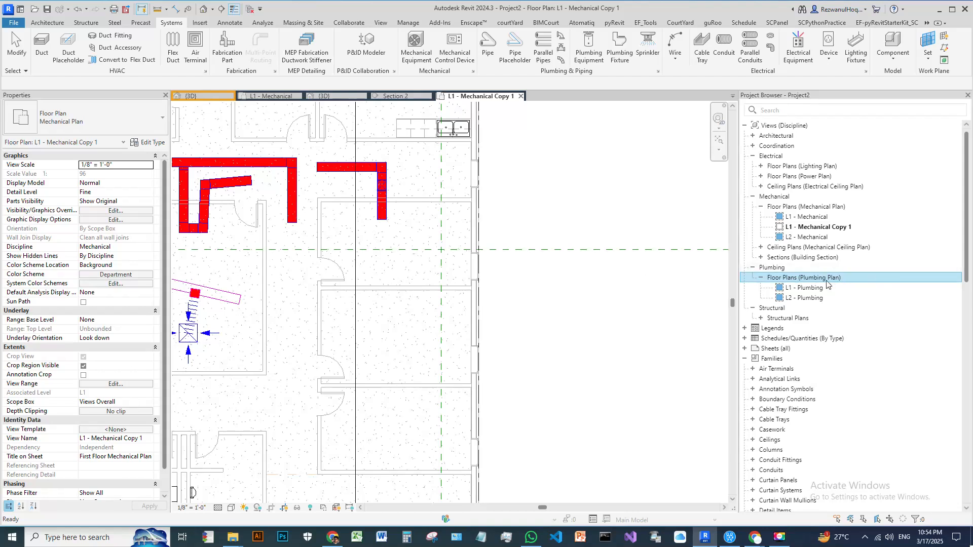
double_click(810, 287)
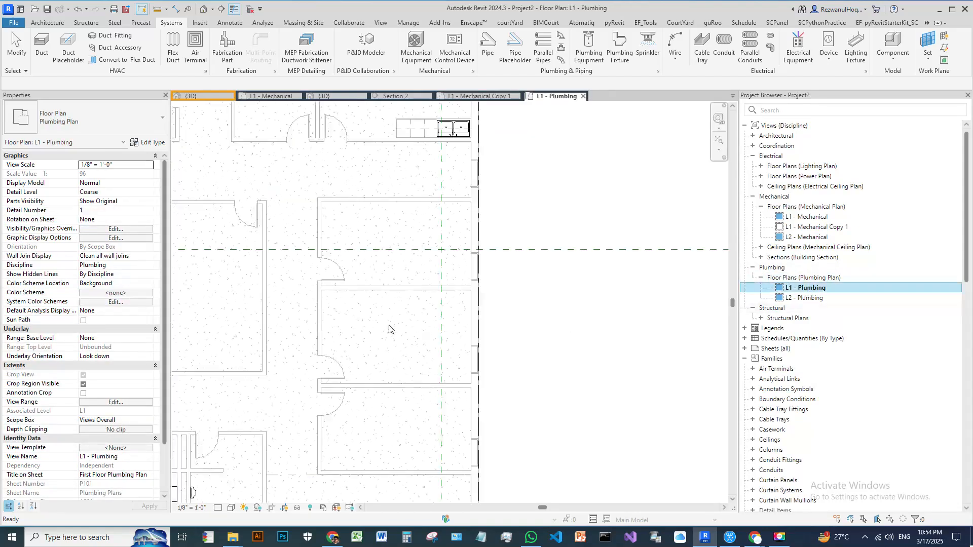
middle_click_drag(412, 332, 644, 349)
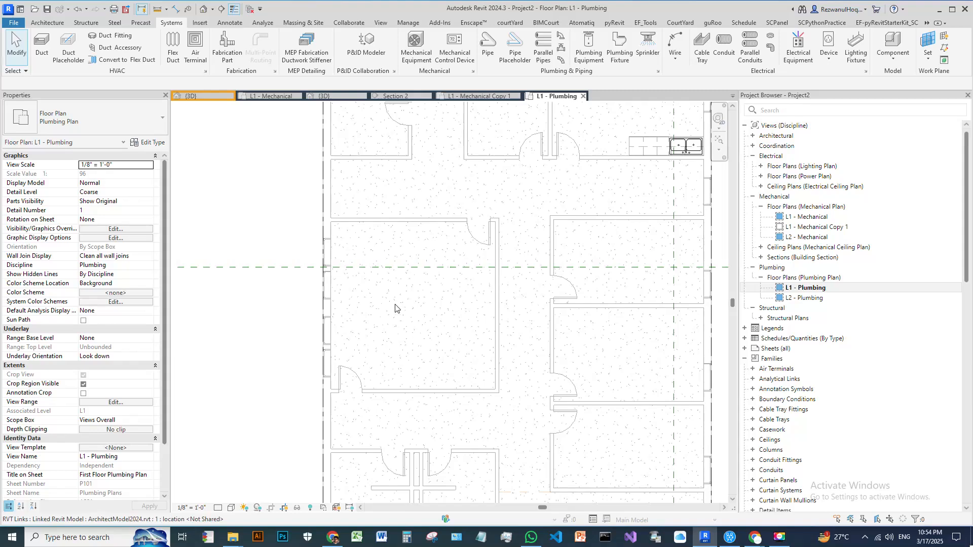
Step: Examine which model categories, including the duct categories, are turned on in the L1 - Plumbing view's visibility overrides
key("v")
key("v")
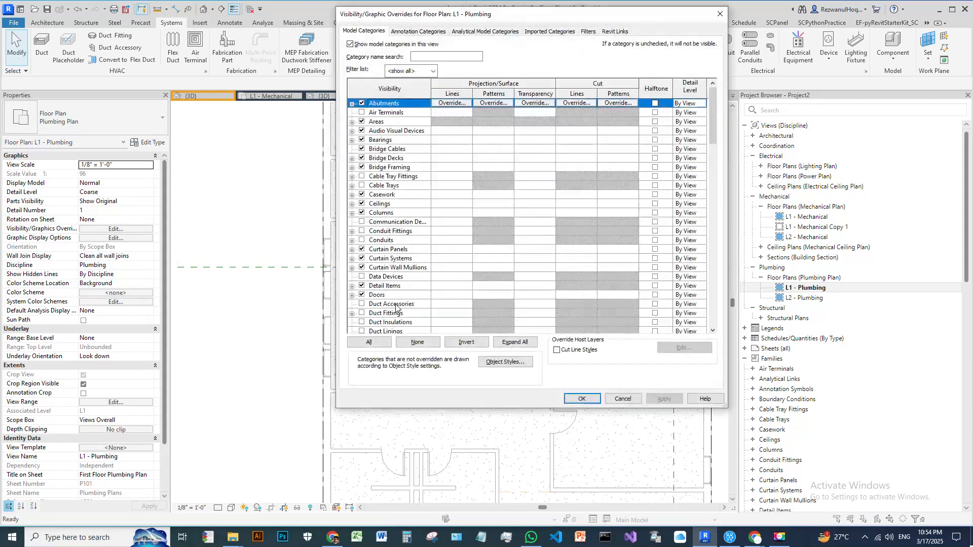
scroll(392, 233, "down", 5)
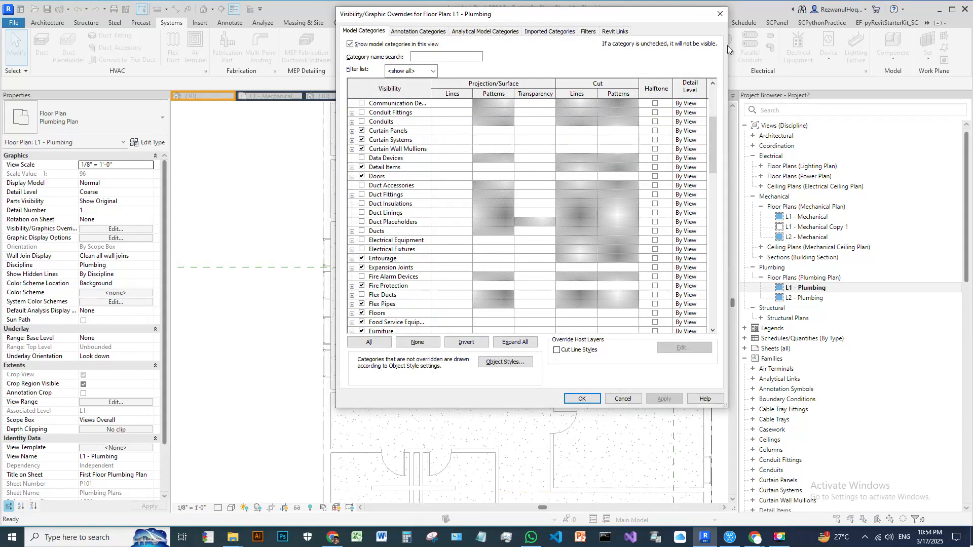
left_click(720, 15)
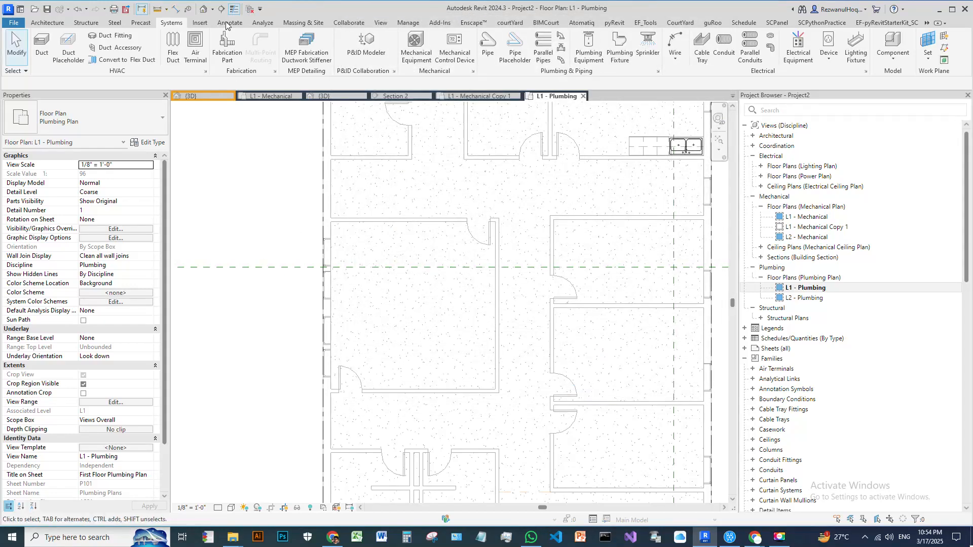
Step: Draw a slightly angled 6" Default pipe at 9' 0" middle elevation across the large room, and try to continue it with a bend
left_click(488, 45)
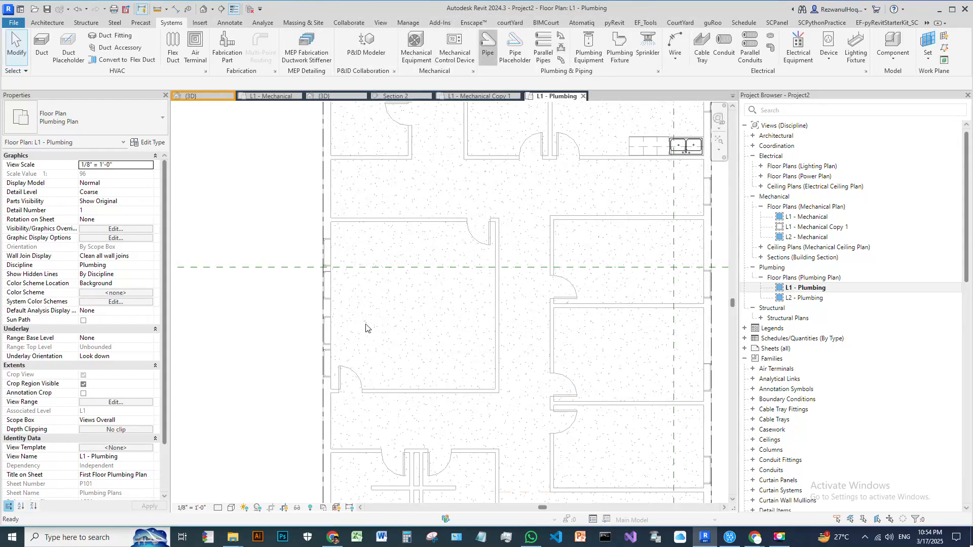
left_click(356, 299)
left_click(440, 308)
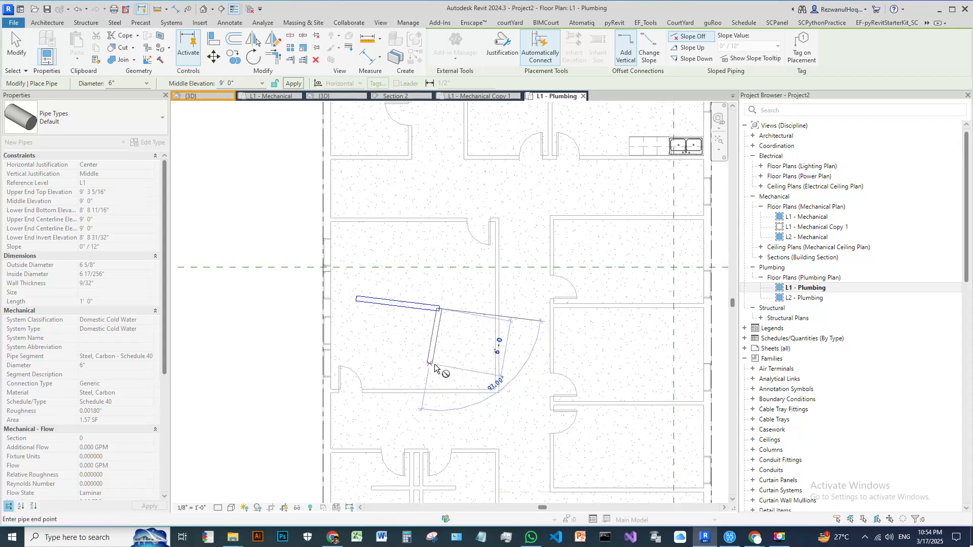
scroll(441, 309, "up", 3)
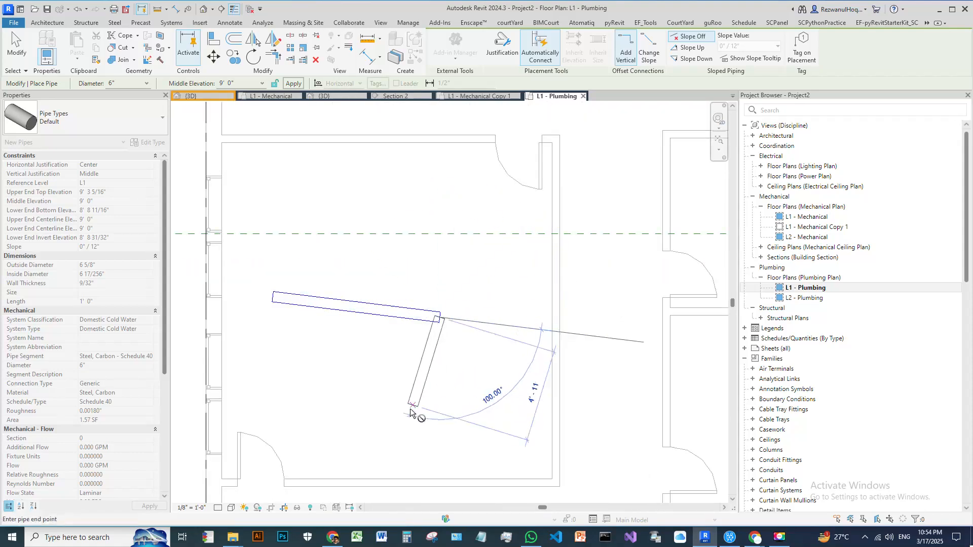
scroll(456, 334, "up", 3)
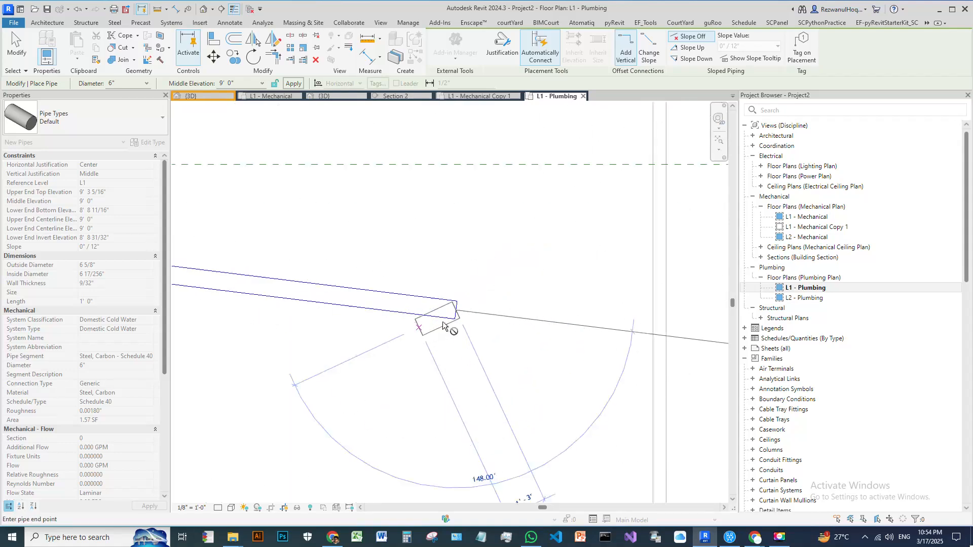
scroll(472, 350, "down", 5)
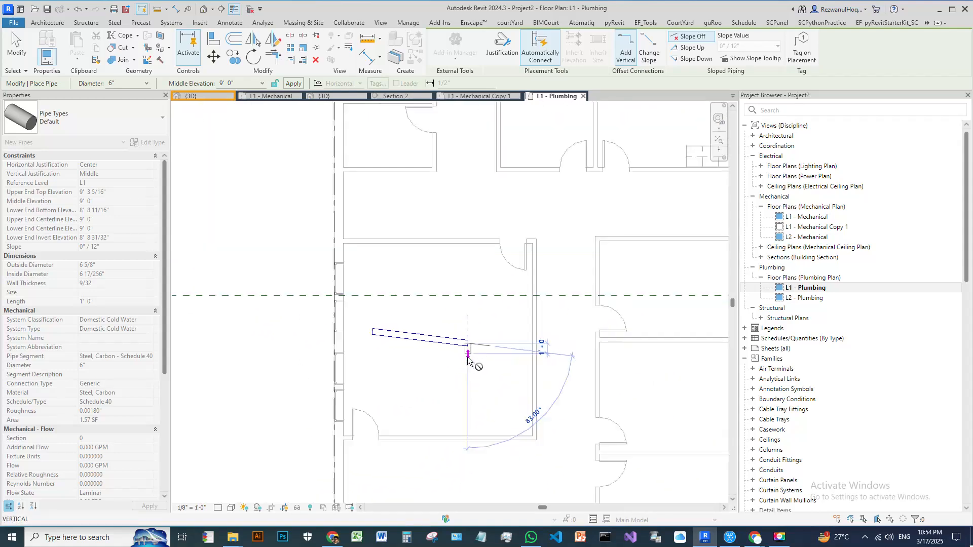
key("Escape")
key("Escape")
Step: Draw a three-segment 6" PVC - DWV pipe run with two bends below the existing pipe, at 9' 0" middle elevation
left_click(117, 129)
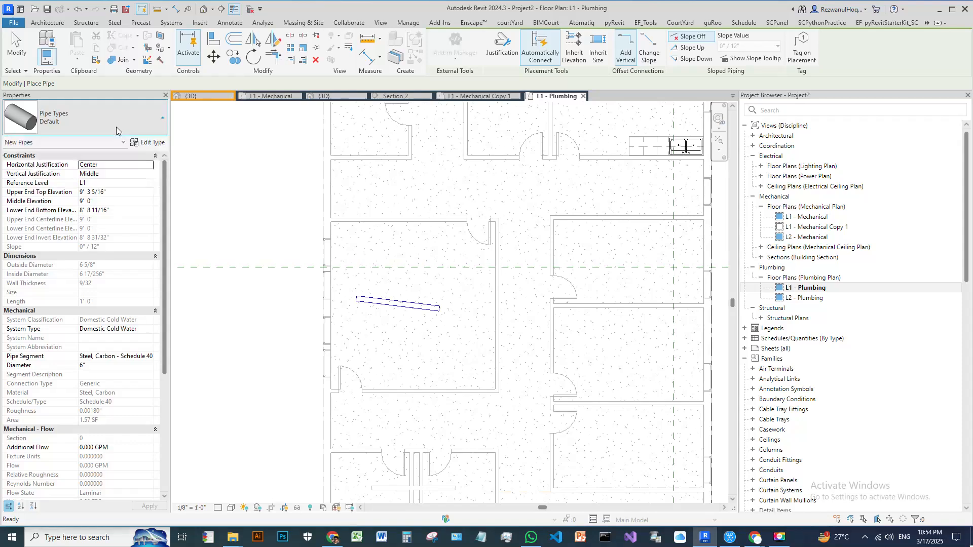
left_click(117, 124)
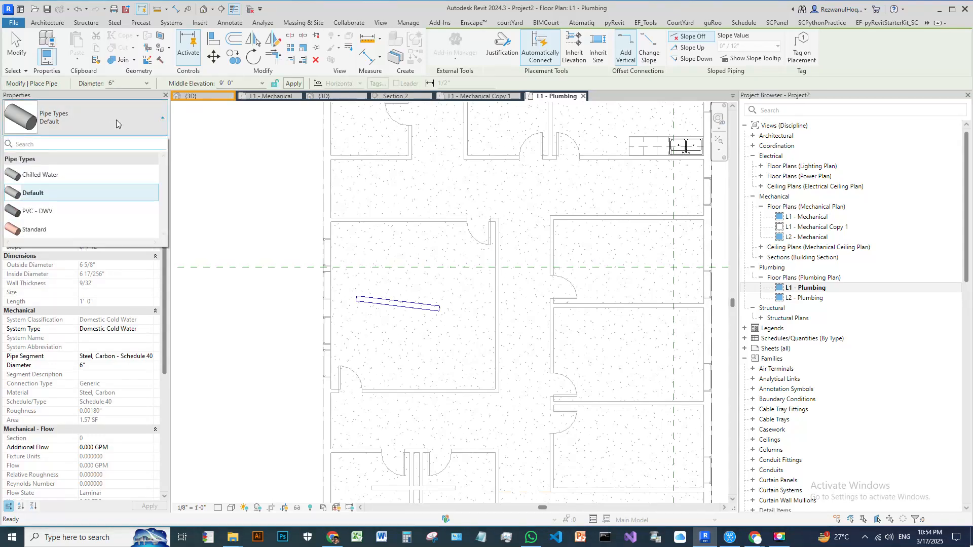
left_click(45, 215)
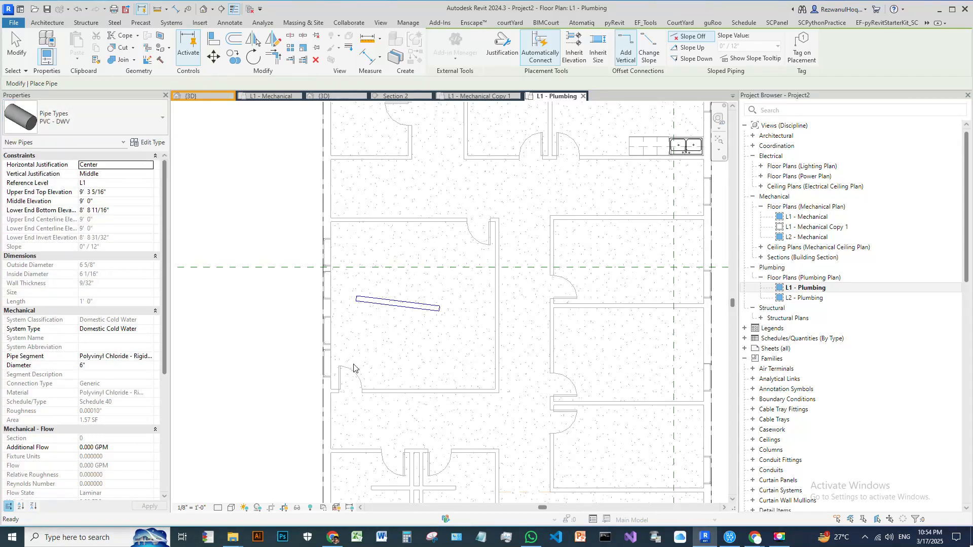
left_click(366, 324)
left_click(445, 349)
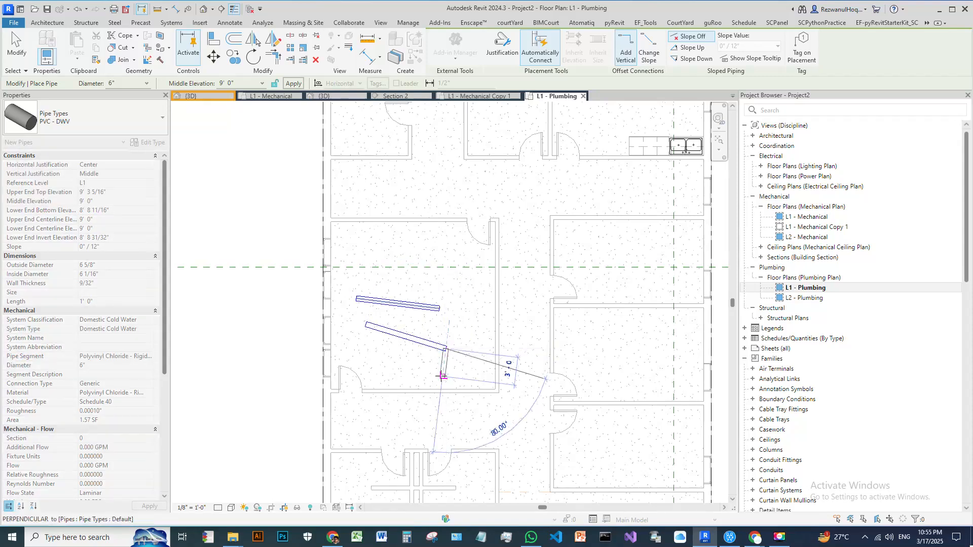
left_click(443, 377)
scroll(442, 378, "up", 4)
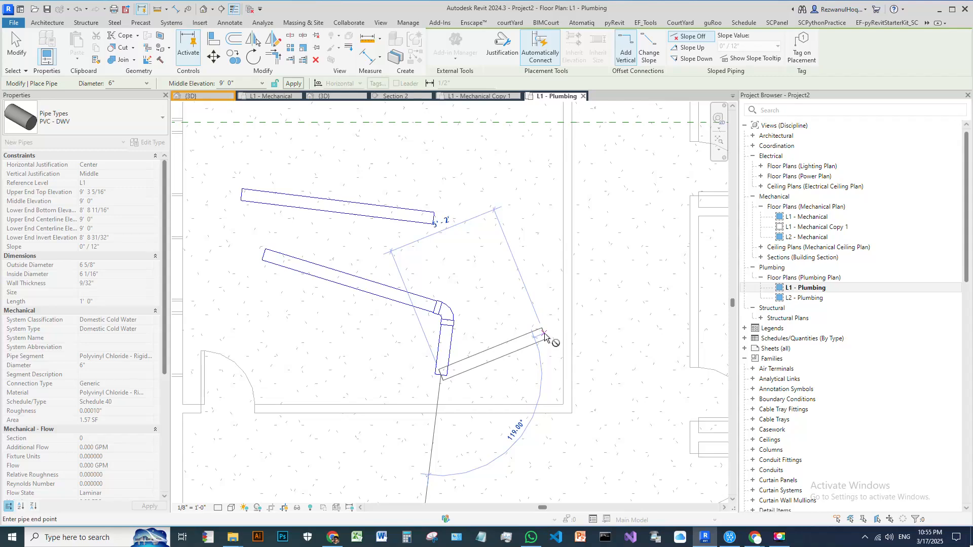
left_click(598, 477)
key("Escape")
key("Escape")
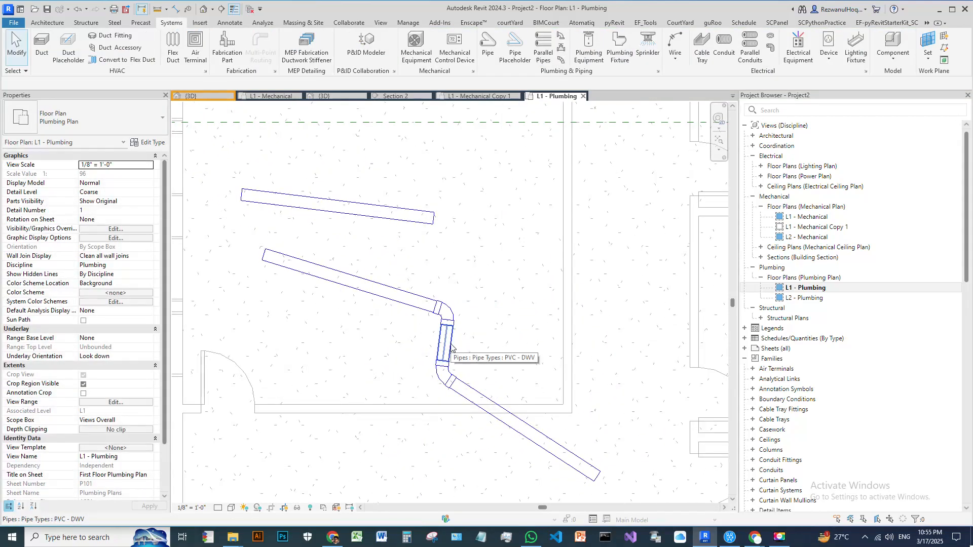
Step: Examine the diameter, system type and pipe segment options of the short middle PVC - DWV pipe without changing them
left_click(451, 343)
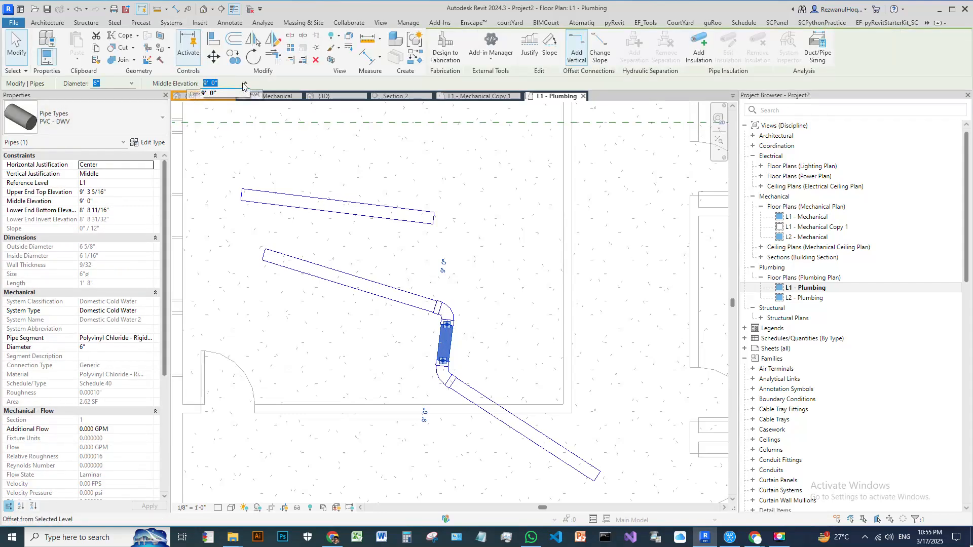
left_click(130, 84)
left_click(131, 84)
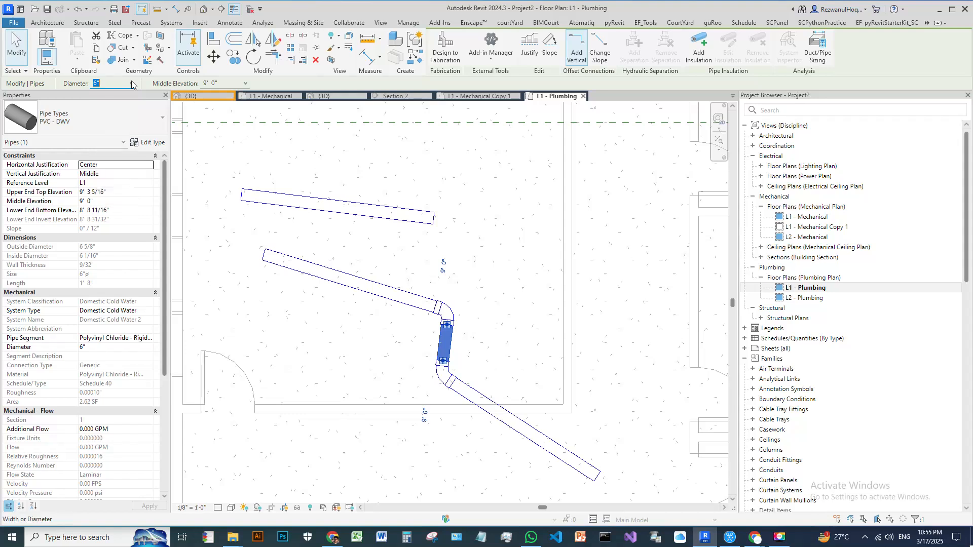
left_click(150, 312)
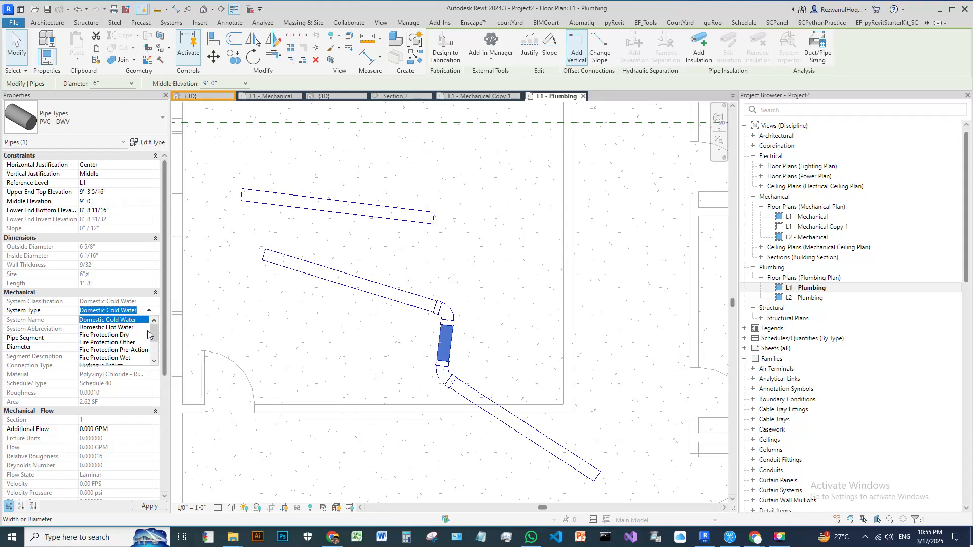
scroll(135, 343, "down", 2)
scroll(112, 350, "up", 3)
left_click(165, 334)
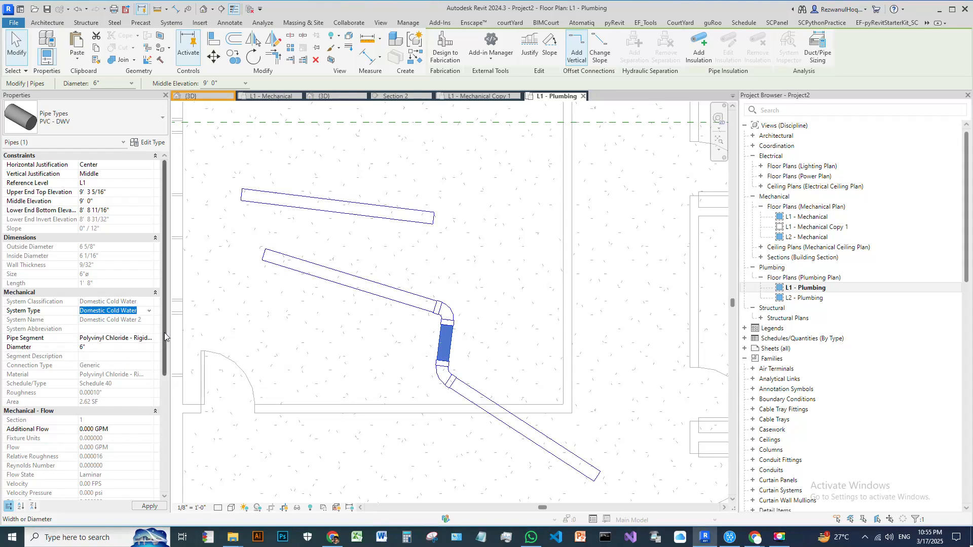
left_click(148, 340)
left_click(148, 340)
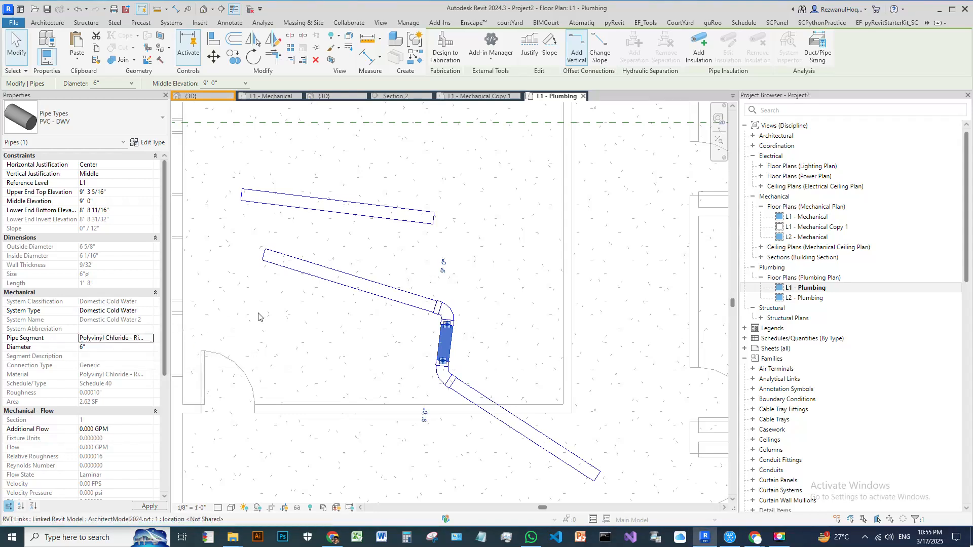
Step: Review the type properties of the Domestic Cold Water piping system in the project's families, closing them without changes
scroll(370, 281, "down", 3)
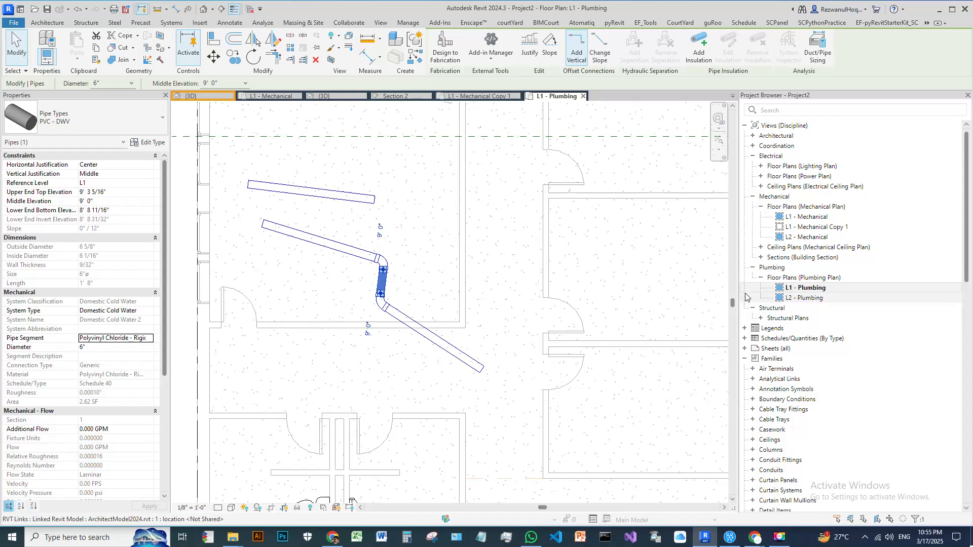
scroll(772, 380, "down", 7)
scroll(771, 385, "down", 5)
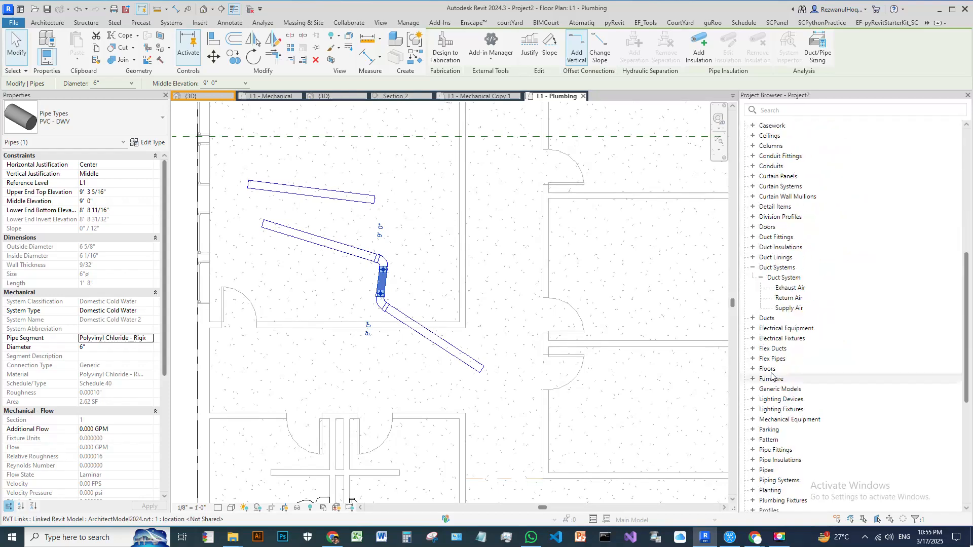
scroll(765, 399, "down", 2)
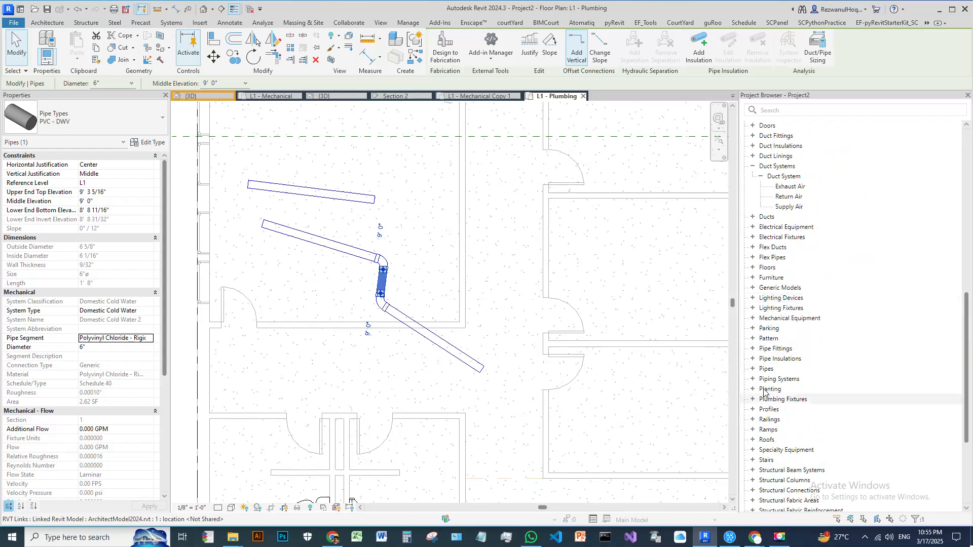
left_click(754, 380)
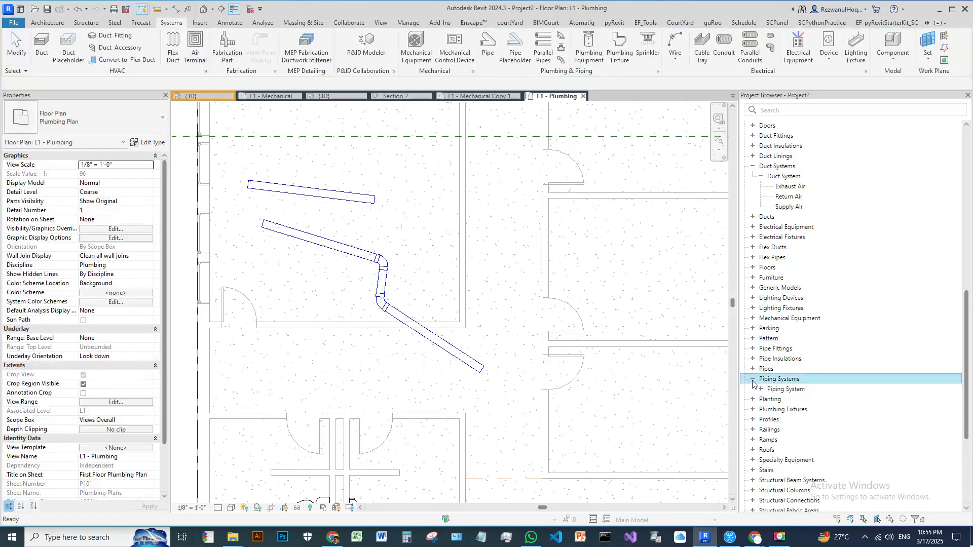
left_click(761, 389)
left_click(793, 400)
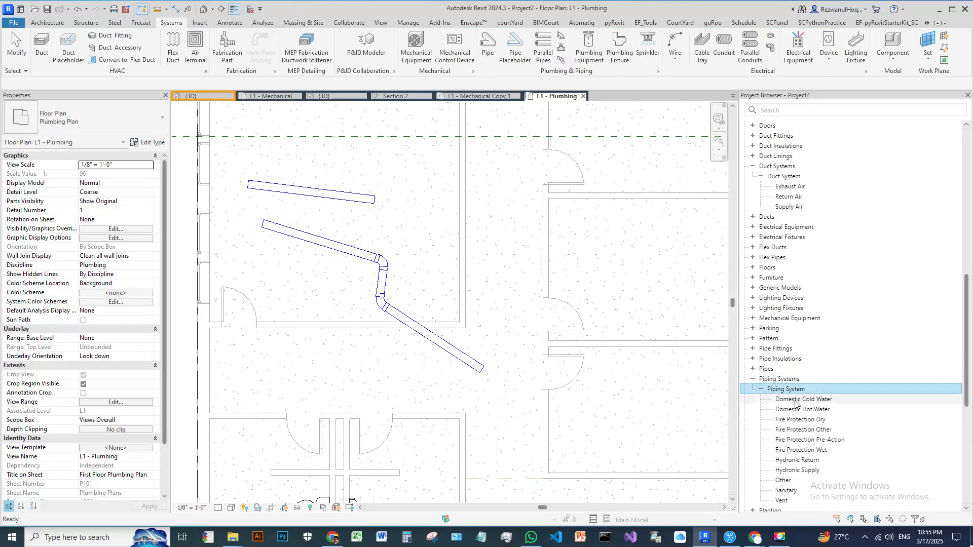
double_click(794, 400)
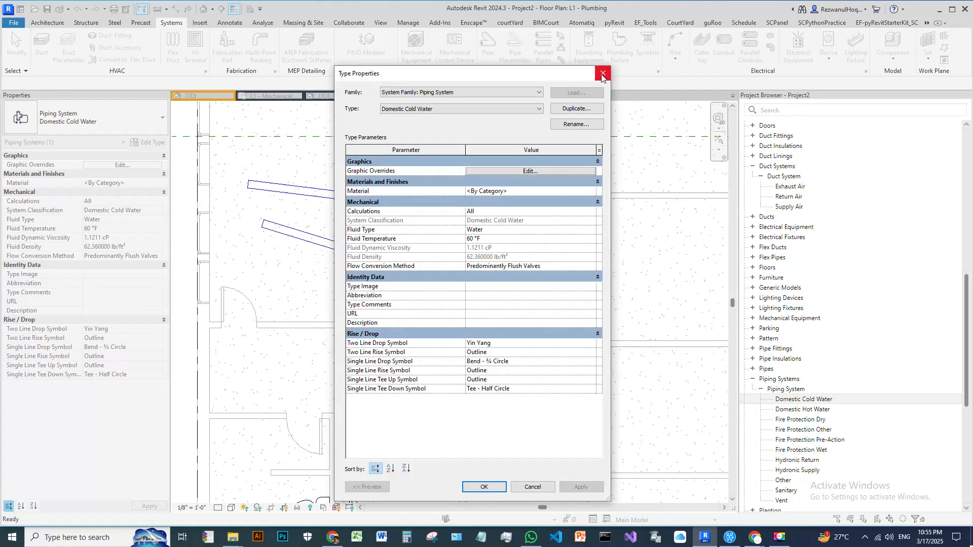
left_click(603, 75)
scroll(377, 256, "down", 3)
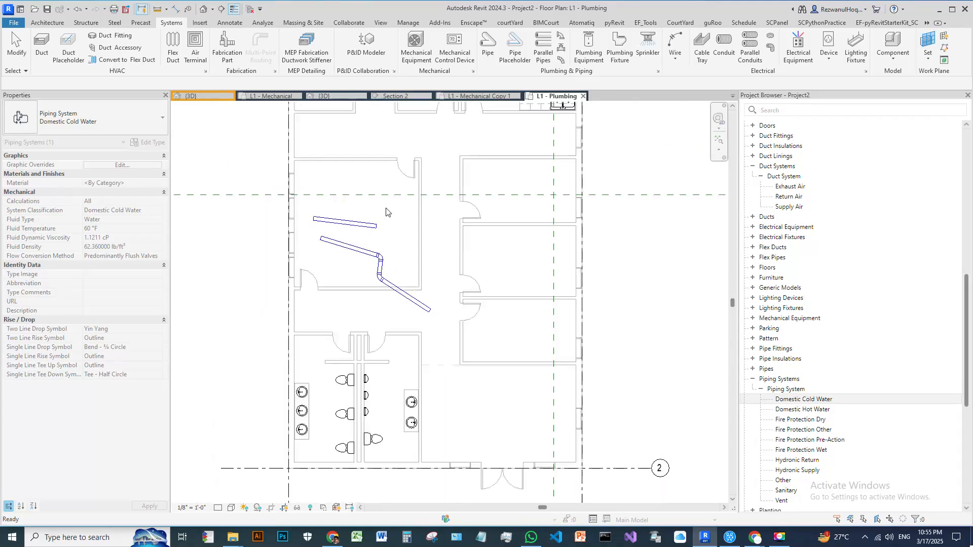
left_click(389, 210)
scroll(386, 269, "up", 3)
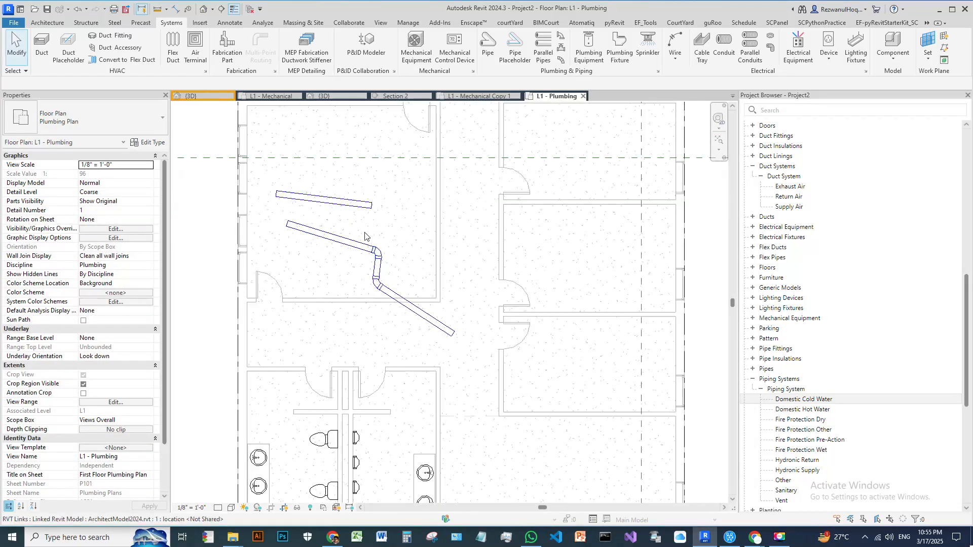
scroll(419, 274, "down", 2)
middle_click_drag(431, 352, 426, 425)
scroll(394, 308, "down", 3)
middle_click_drag(398, 370, 391, 453)
scroll(391, 452, "up", 1)
scroll(380, 402, "up", 3)
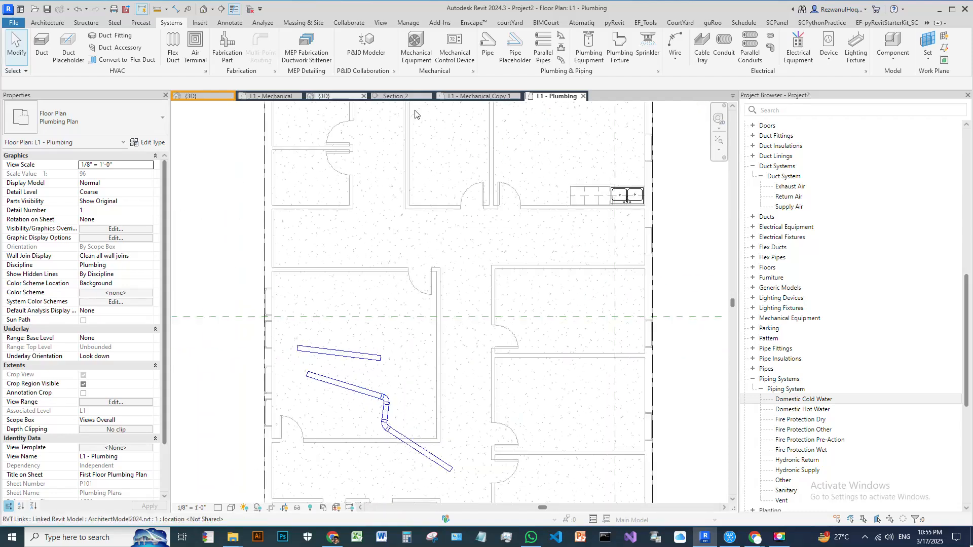
Step: Tag all untagged ducts in the L1 - Mechanical Copy 1 plan with the Duct System Abbreviation Tag, horizontal and without leader
left_click(462, 98)
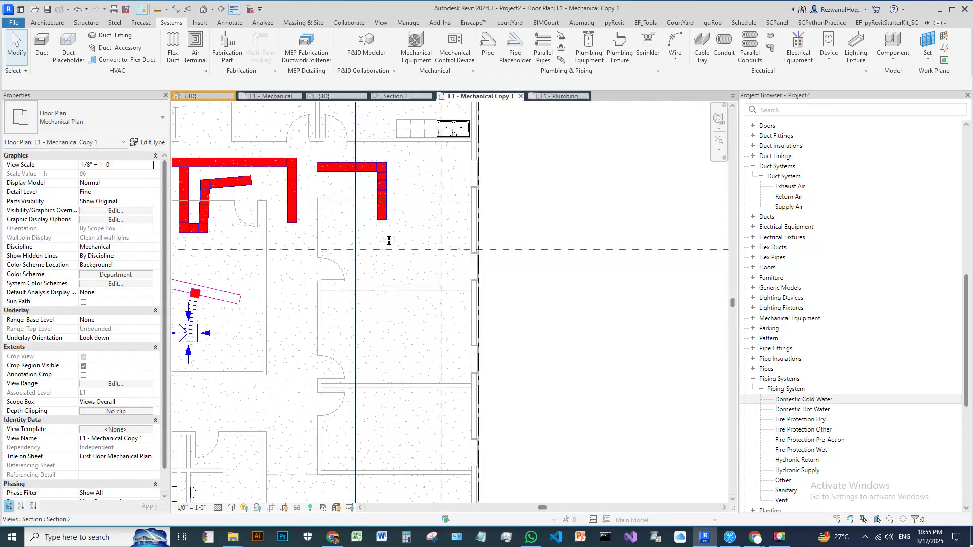
scroll(355, 235, "down", 2)
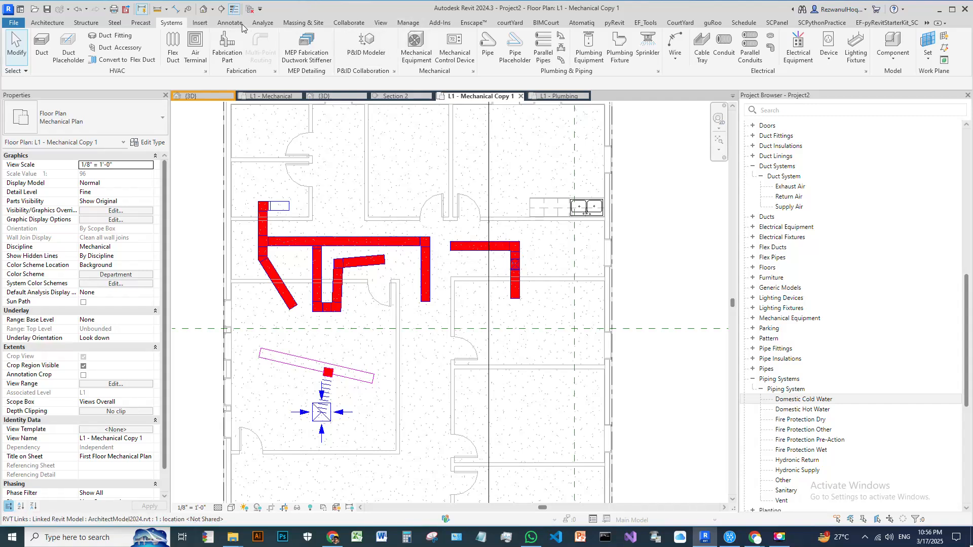
scroll(589, 54, "down", 2)
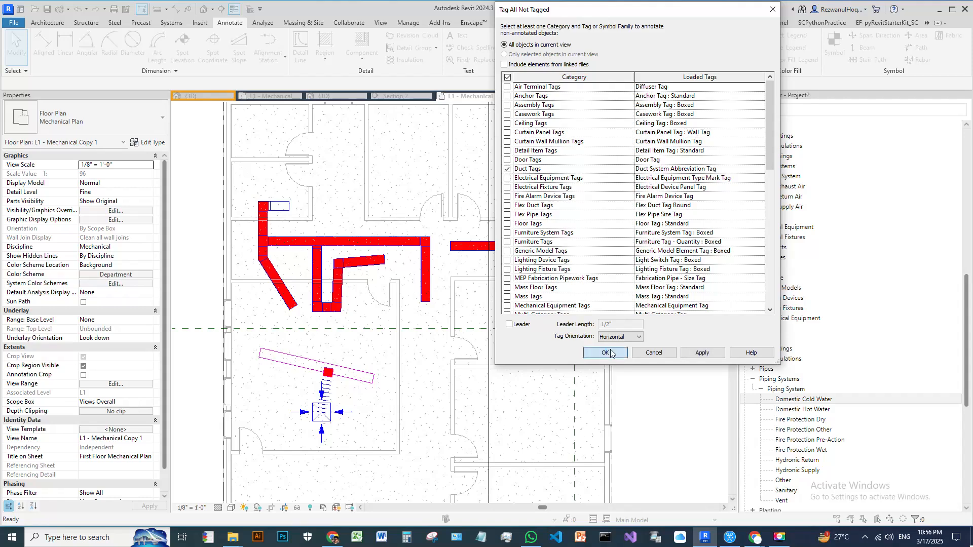
left_click(605, 353)
scroll(315, 239, "up", 3)
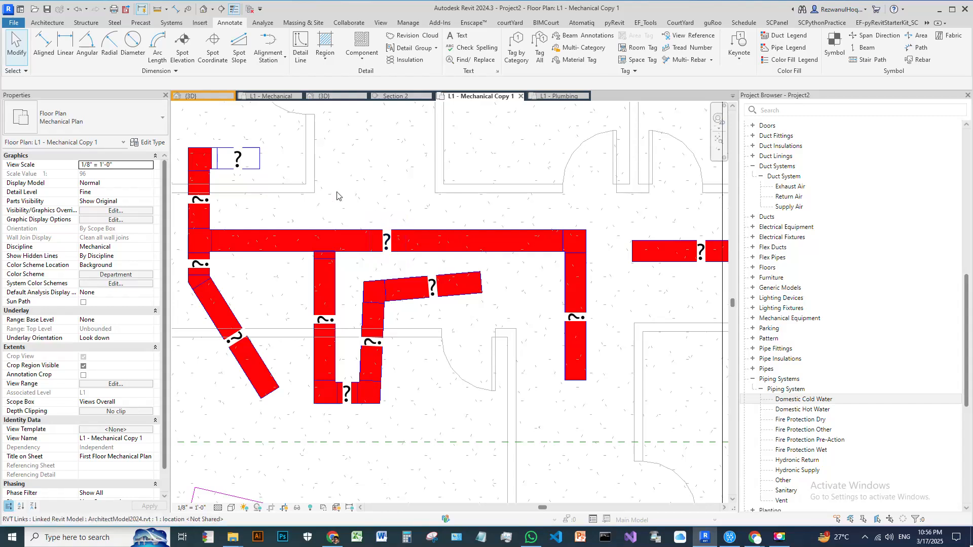
Step: Move the upper-left vertical duct's tag to the left of its duct and the long horizontal main's tag above it
middle_click_drag(248, 180, 425, 176)
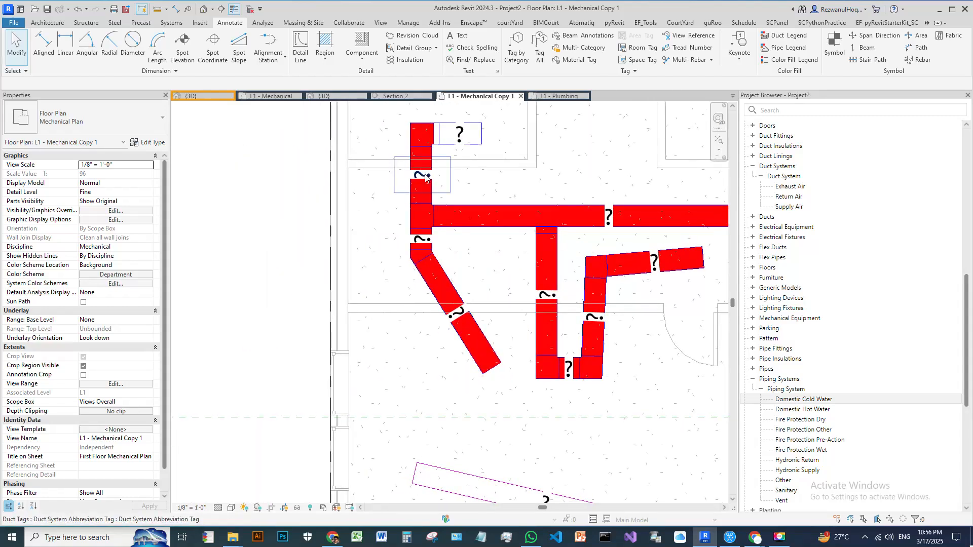
left_click(423, 176)
left_click_drag(417, 175, 384, 190)
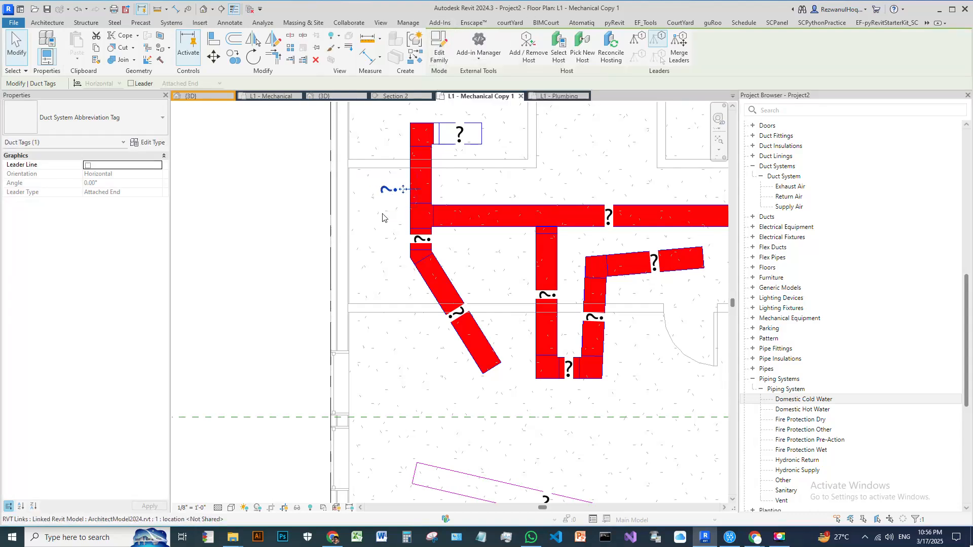
scroll(373, 221, "down", 2)
middle_click_drag(576, 261, 352, 223)
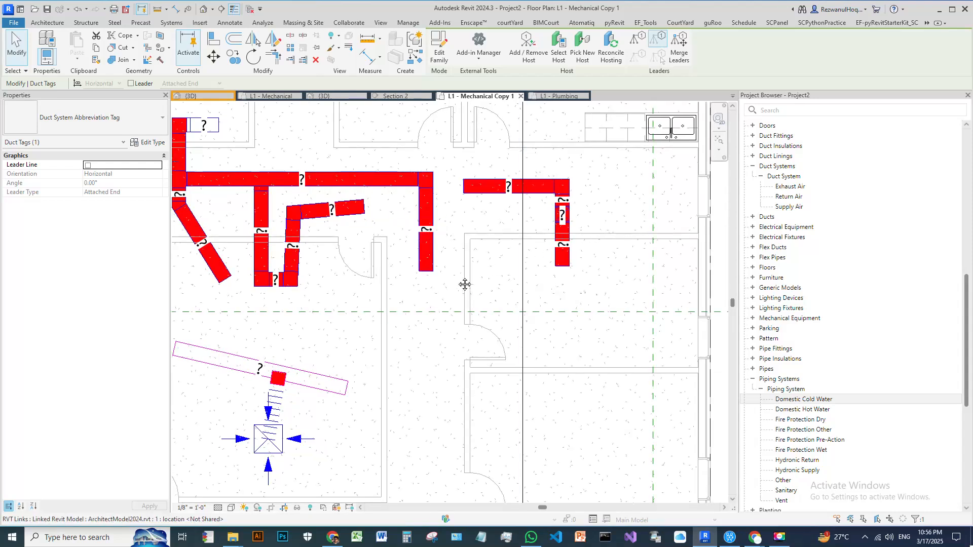
middle_click_drag(463, 285, 539, 314)
middle_click_drag(287, 236, 381, 235)
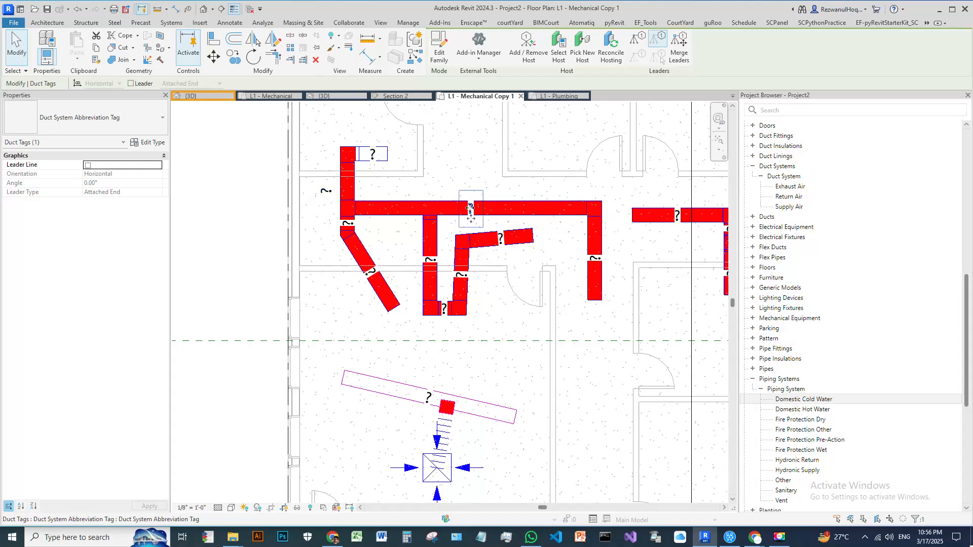
left_click_drag(471, 213, 471, 174)
scroll(446, 199, "down", 3)
scroll(483, 332, "down", 4)
key("Escape")
scroll(504, 301, "down", 3)
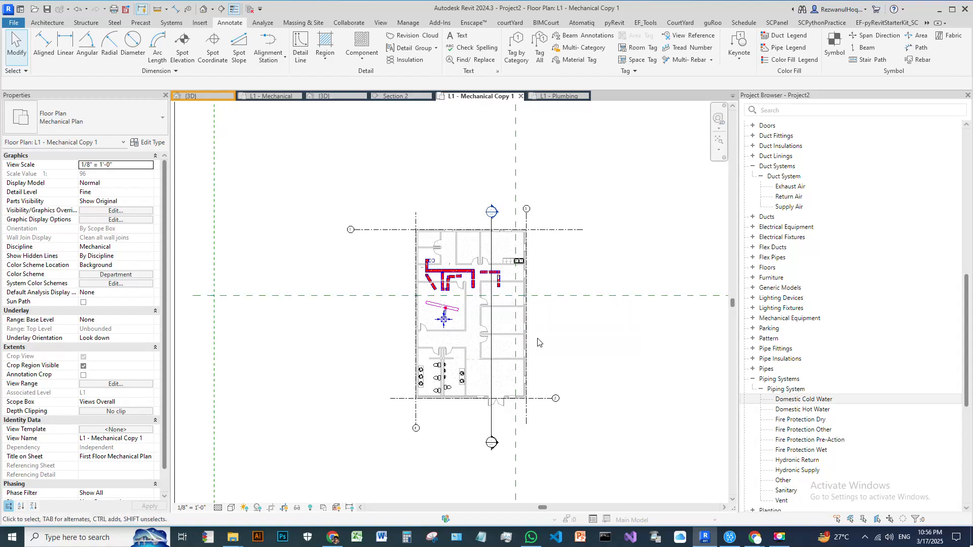
Step: Delete the large branched supply air duct network and the separate L-shaped duct run along the corridor
scroll(421, 279, "up", 5)
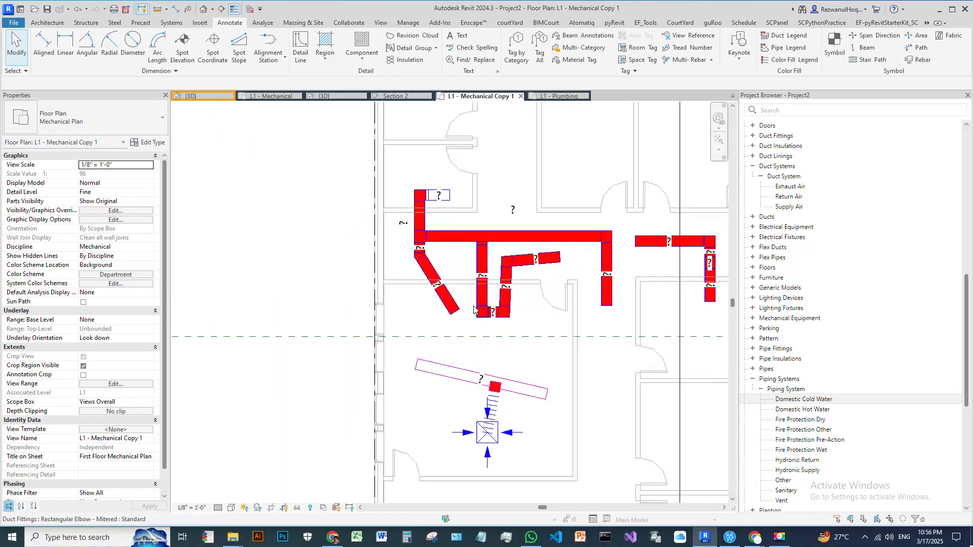
key("Tab")
left_click(532, 244)
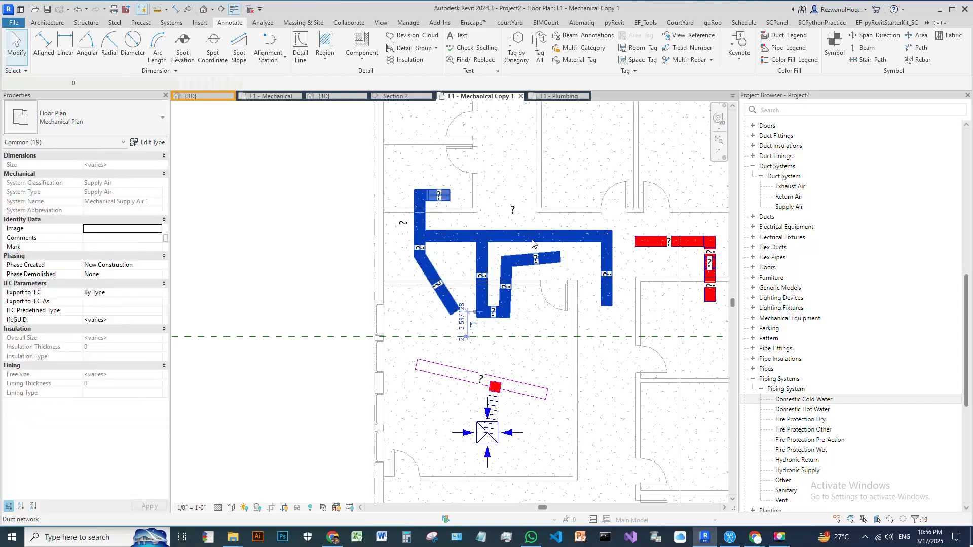
key("Delete")
middle_click_drag(597, 323, 503, 329)
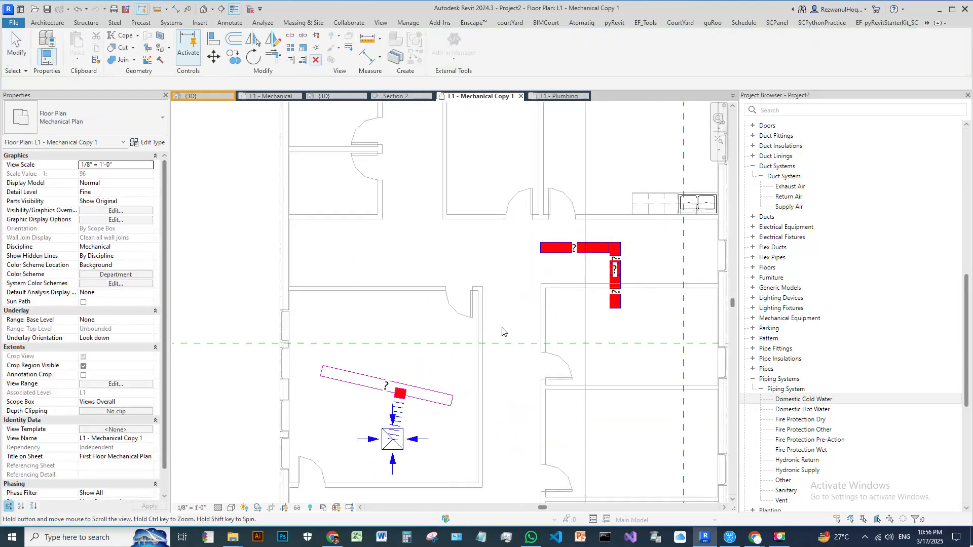
key("Tab")
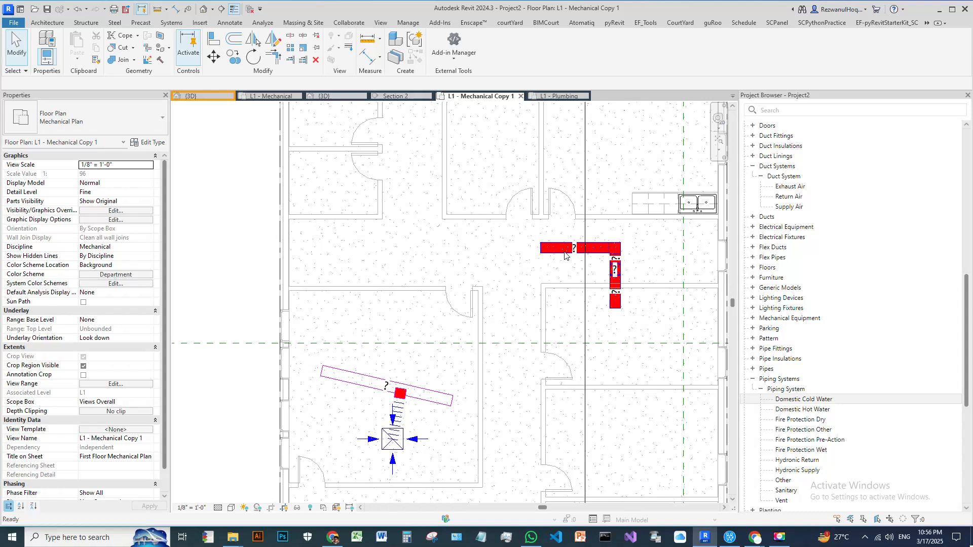
left_click(558, 252)
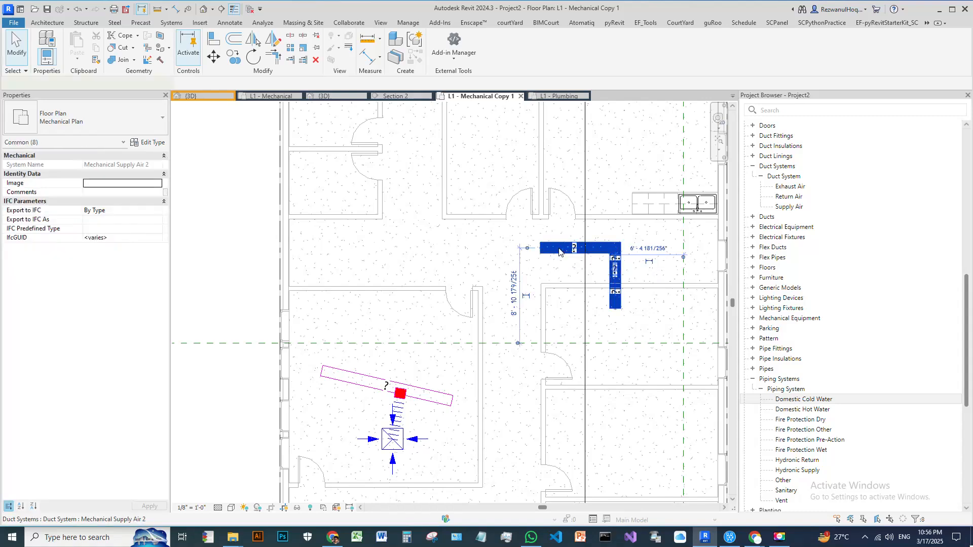
key("Delete")
Step: Delete the angled duct in the west room together with its connected air terminal, flex duct and tag
scroll(530, 277, "down", 1)
middle_click_drag(433, 434, 439, 366)
key("Tab")
left_click(458, 316)
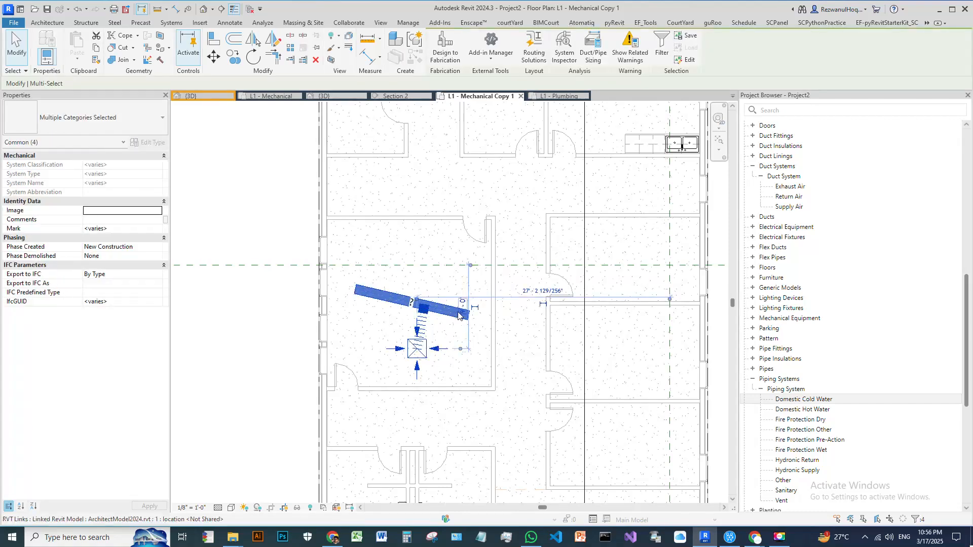
key("Delete")
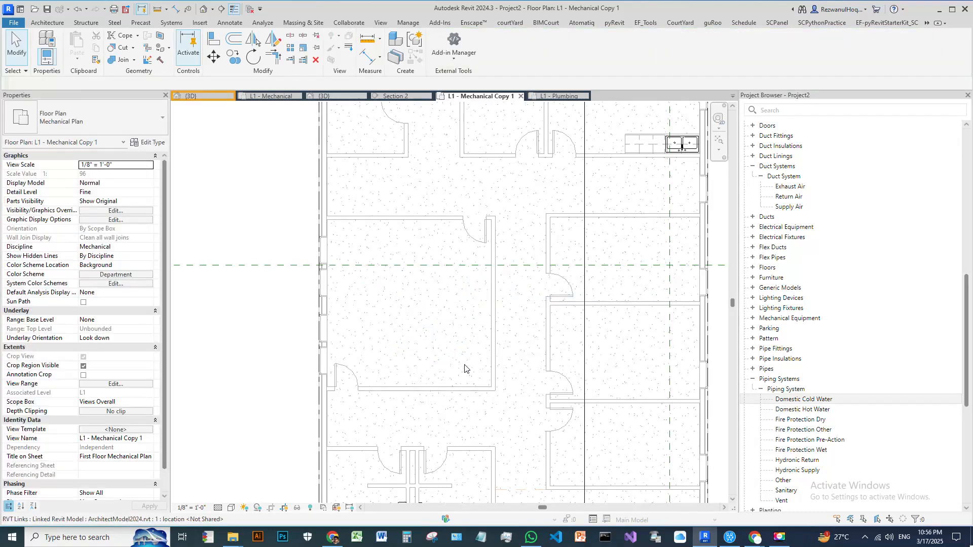
Step: Place six Exhaust Grill air terminals, 24 x 24 Face 12 x 12 Connection, across the west, east, two north and two south areas on L1
left_click(180, 25)
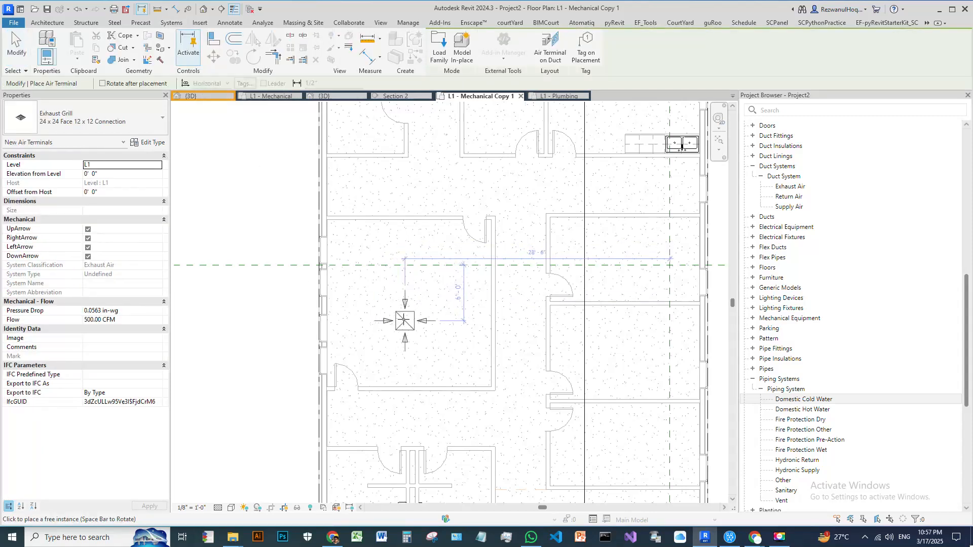
scroll(403, 319, "down", 2)
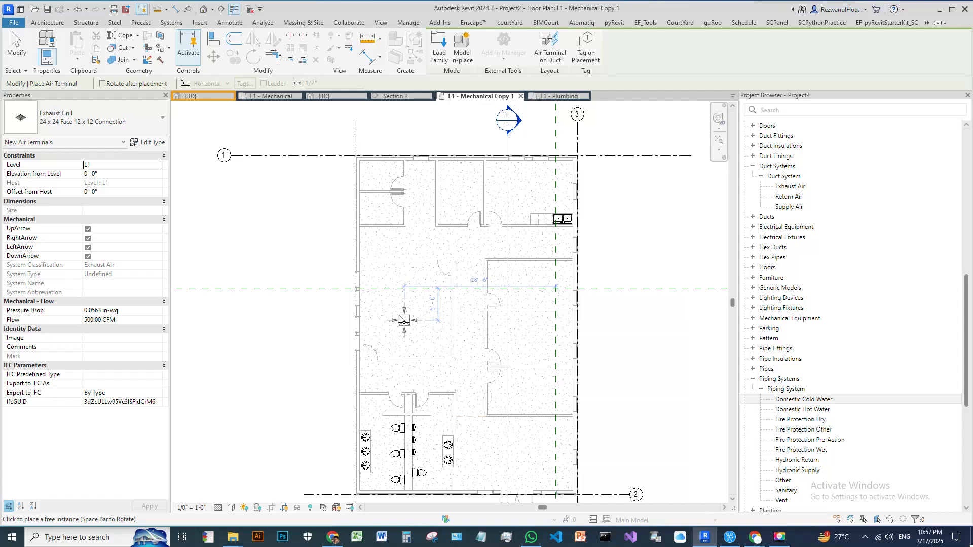
left_click(404, 323)
left_click(532, 336)
left_click(532, 188)
left_click(463, 188)
left_click(473, 453)
left_click(532, 461)
key("Escape")
key("Escape")
Step: Create an Exhaust Air duct system from the six placed exhaust grills
left_click(530, 467)
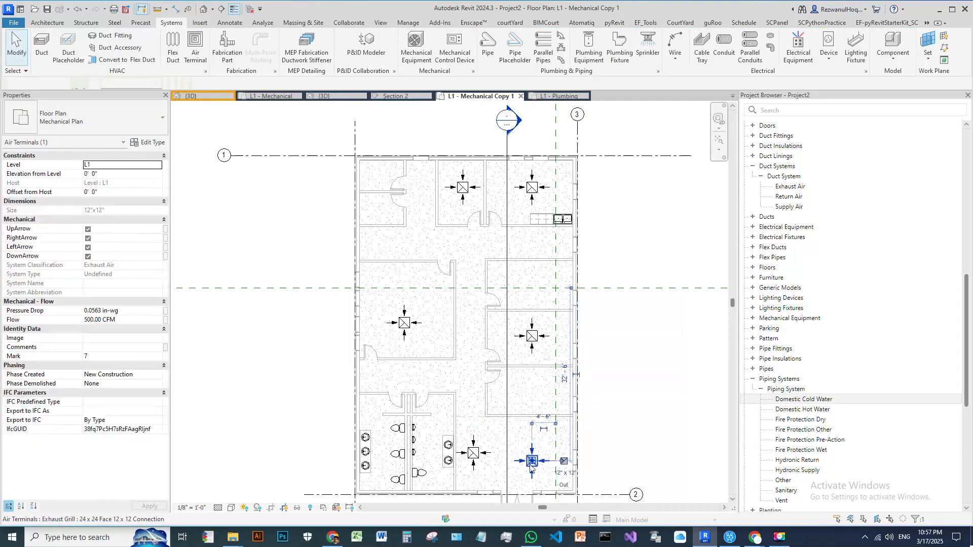
left_click(473, 453, "ctrl")
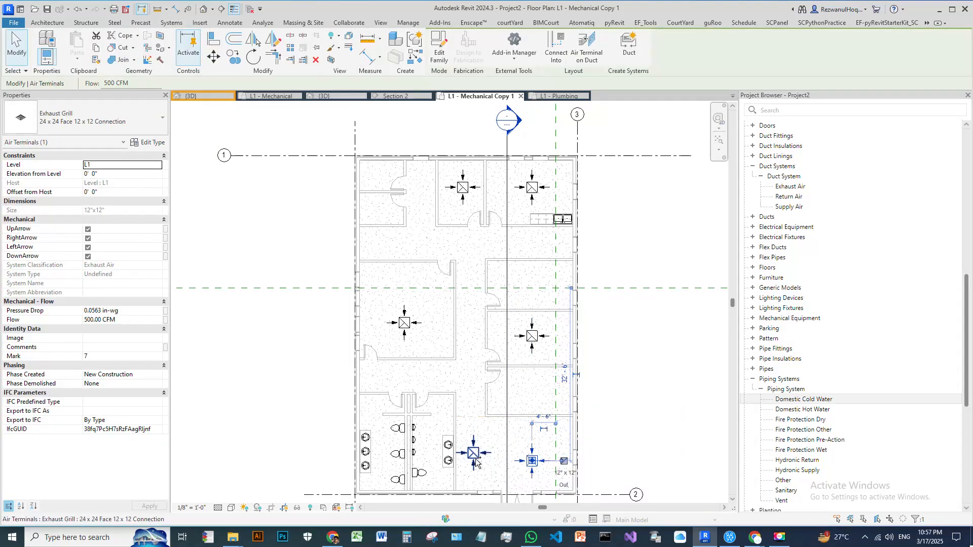
left_click(531, 336, "ctrl")
left_click(404, 323, "ctrl")
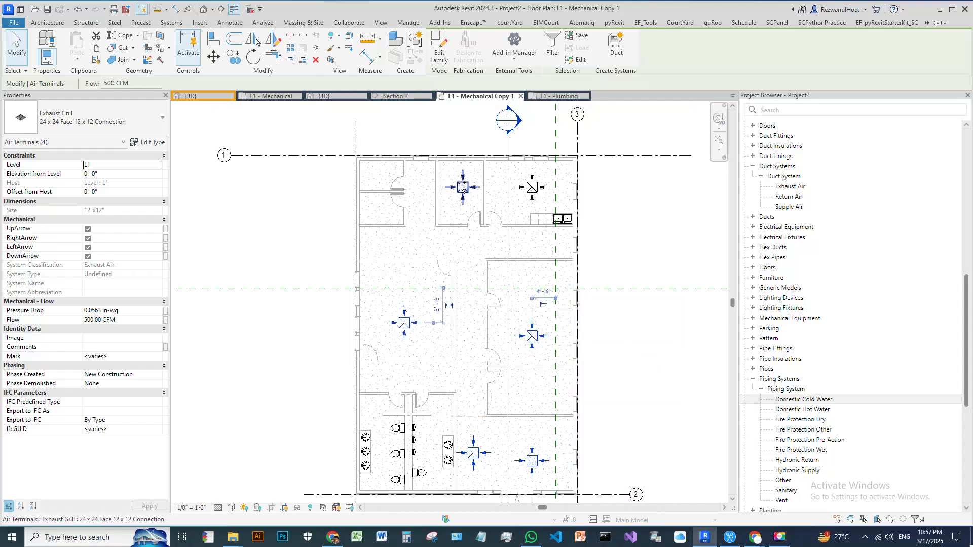
left_click(532, 188, "ctrl")
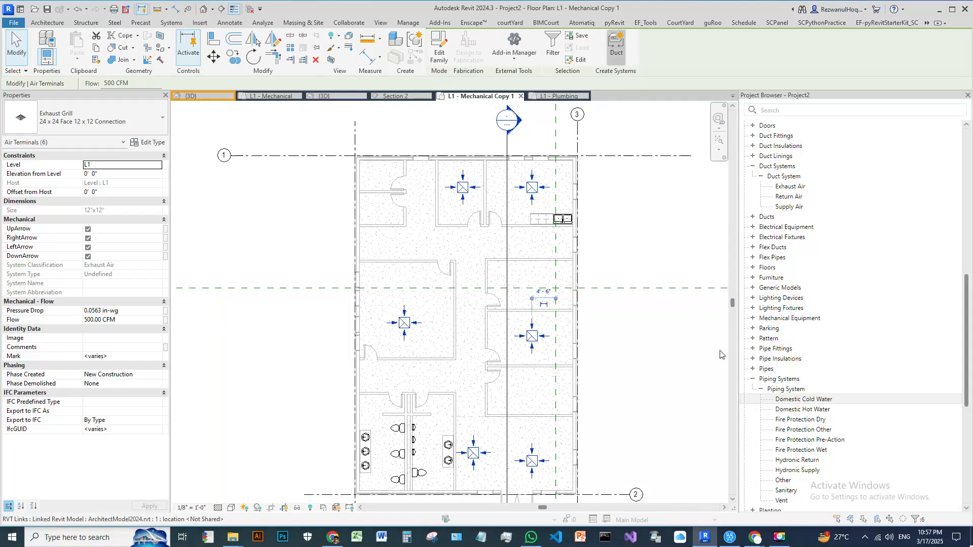
left_click(497, 294)
scroll(498, 297, "down", 3)
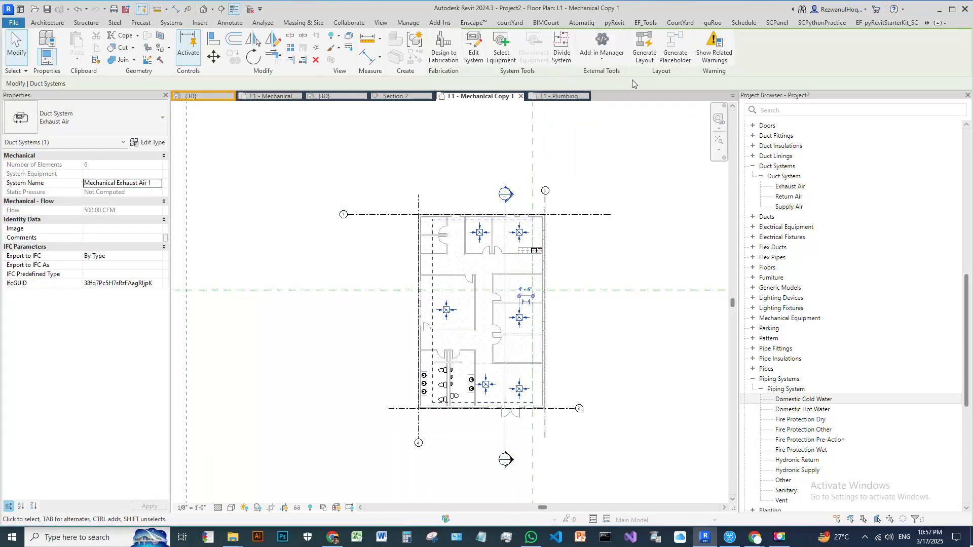
Step: Preview Network layout solutions up to 3 of 5 for the exhaust system, cancel the layout and undo the duct system creation
left_click(647, 46)
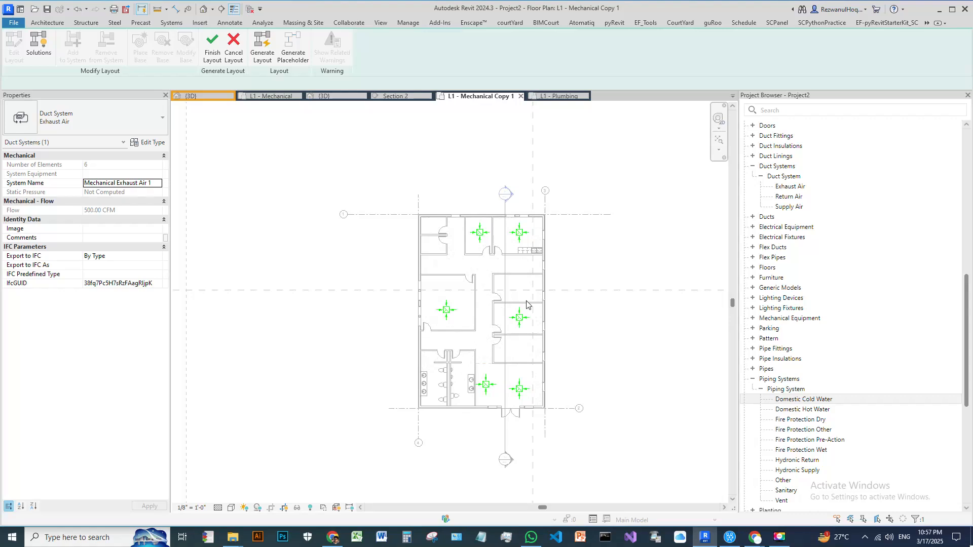
scroll(454, 324, "up", 2)
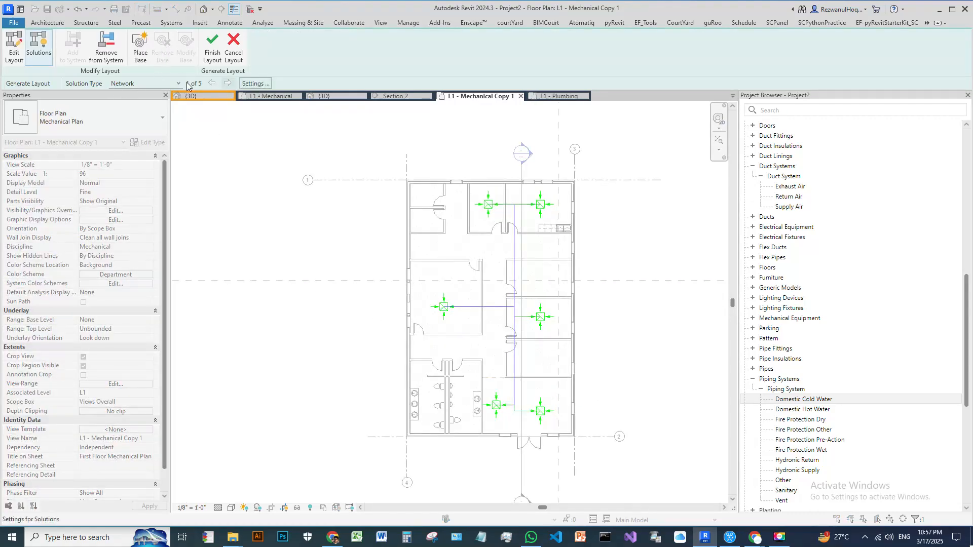
left_click(228, 83)
left_click(228, 83)
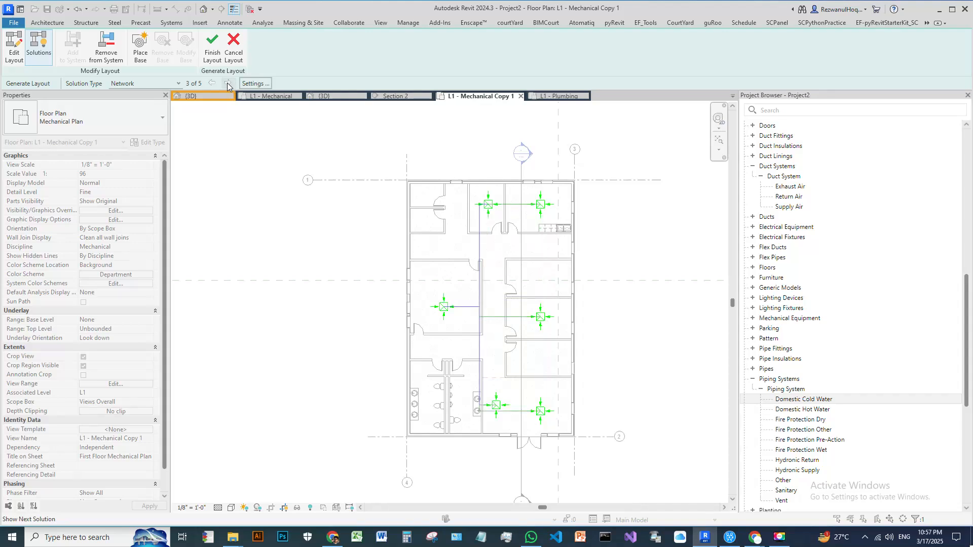
key("Escape")
left_click(231, 48)
scroll(518, 324, "up", 3)
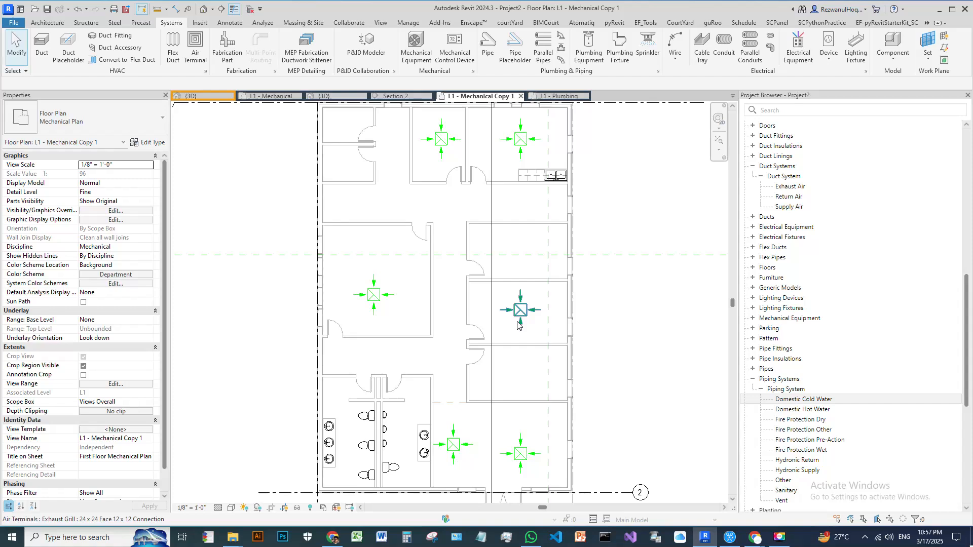
key("ctrl+z")
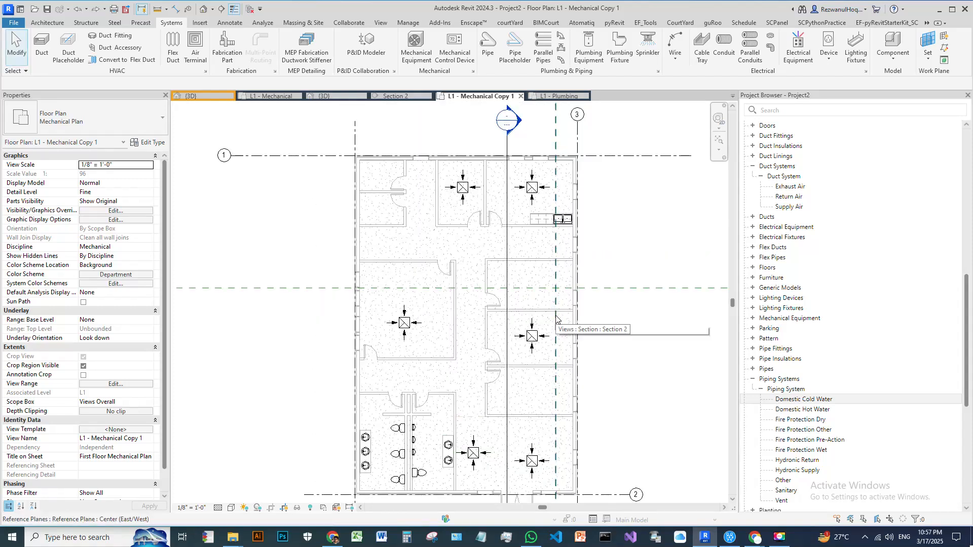
left_click(462, 187)
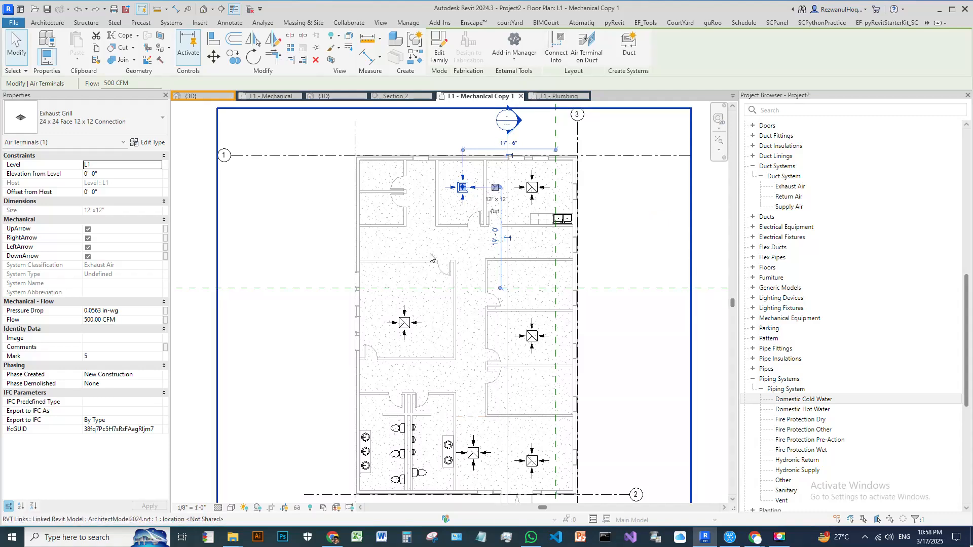
key("Escape")
left_click(463, 191)
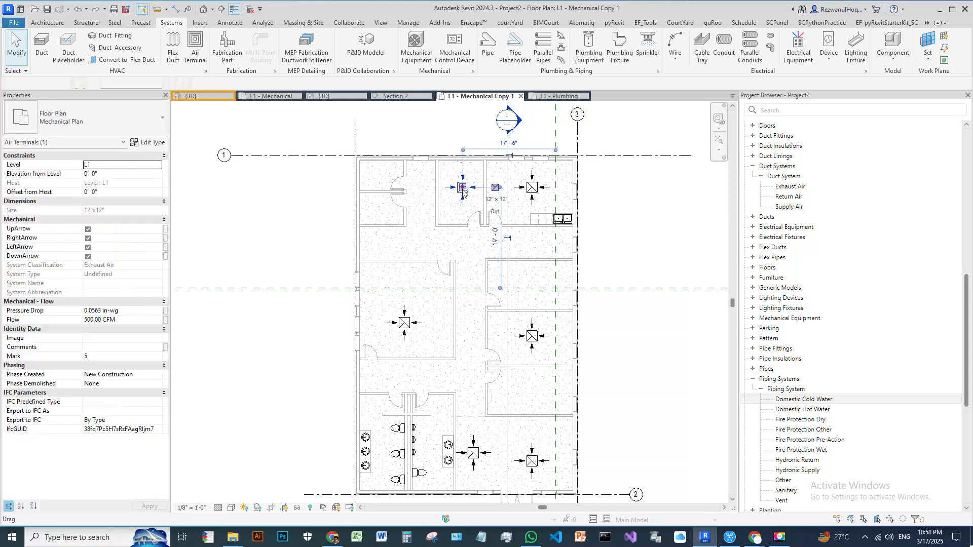
key("Escape")
left_click(464, 191)
right_click(464, 191)
mouse_move(531, 383)
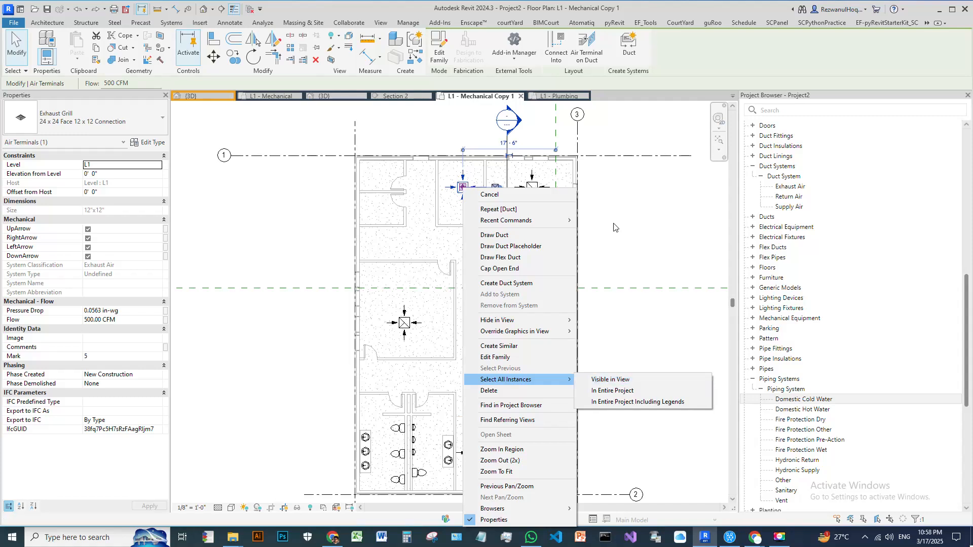
left_click(621, 383)
key("Escape")
Step: Select all six exhaust grills and create an Exhaust Air duct system named Mechanical Exhaust Air 1 from them
left_click(540, 192)
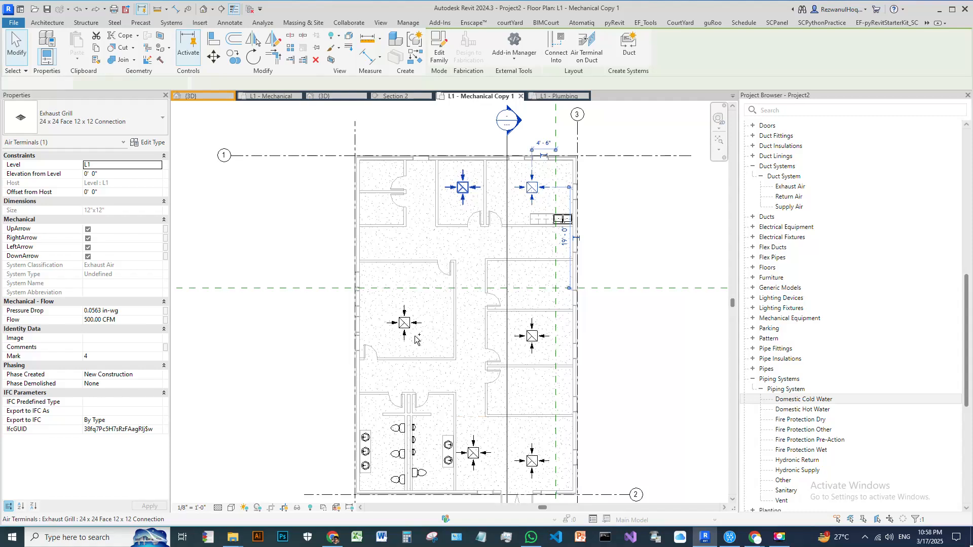
left_click(459, 189, "ctrl")
left_click(404, 322, "ctrl")
left_click(528, 336, "ctrl")
left_click(530, 460, "ctrl")
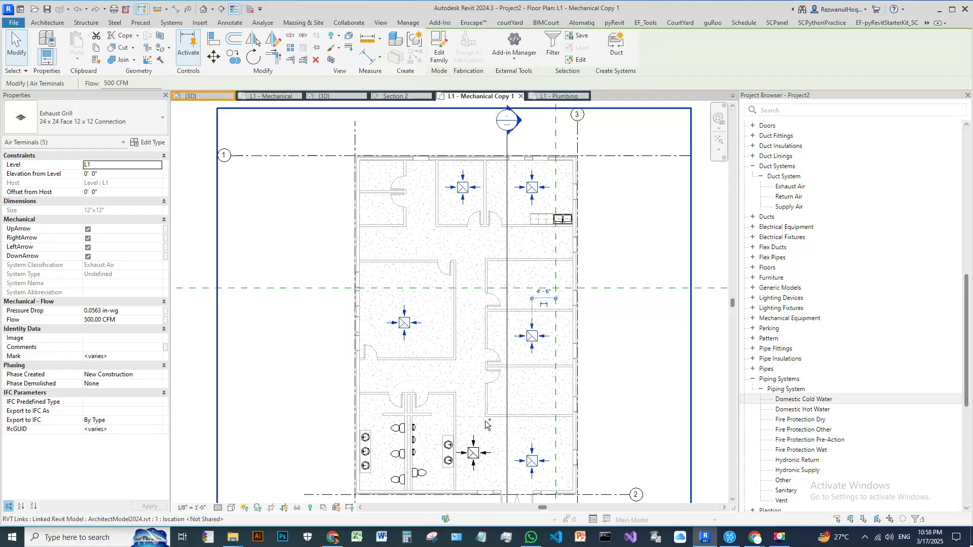
left_click(474, 447, "ctrl")
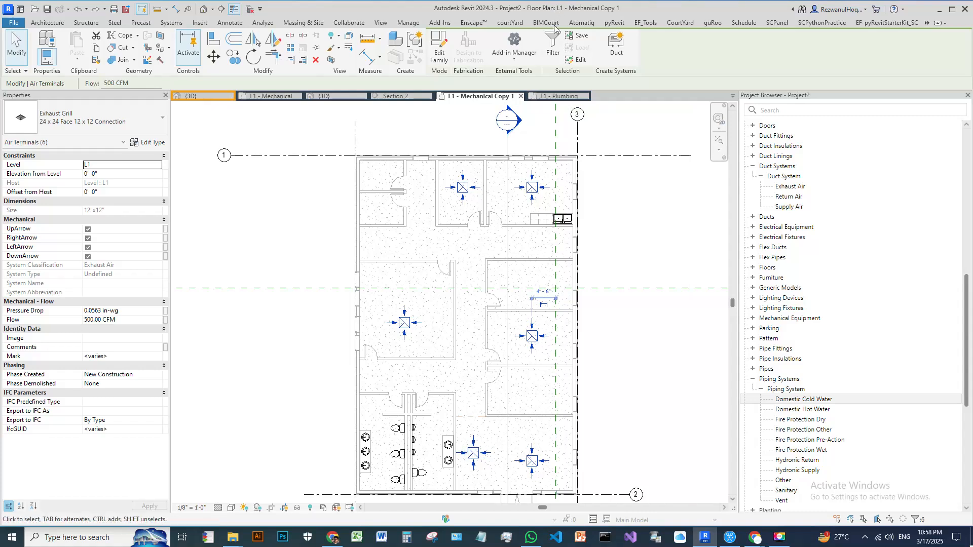
left_click(618, 46)
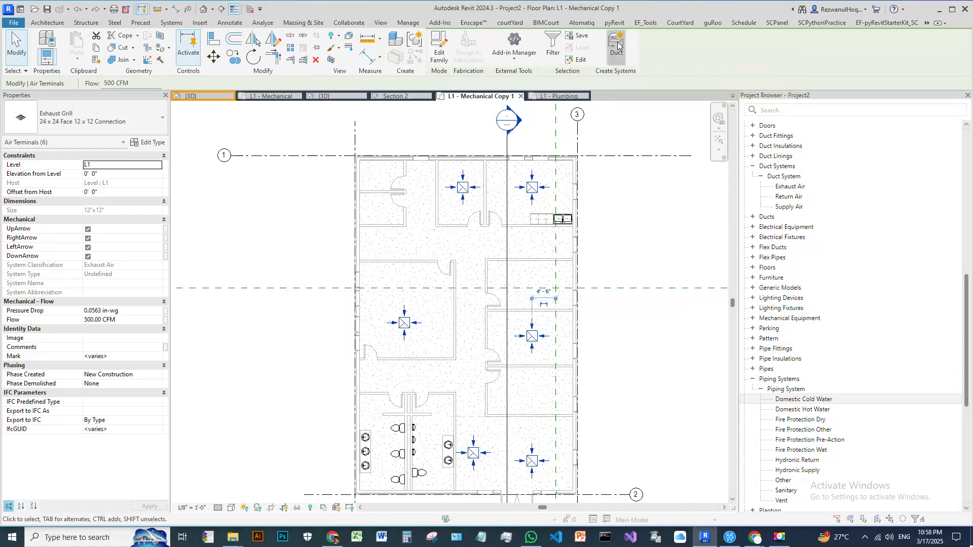
left_click(489, 246)
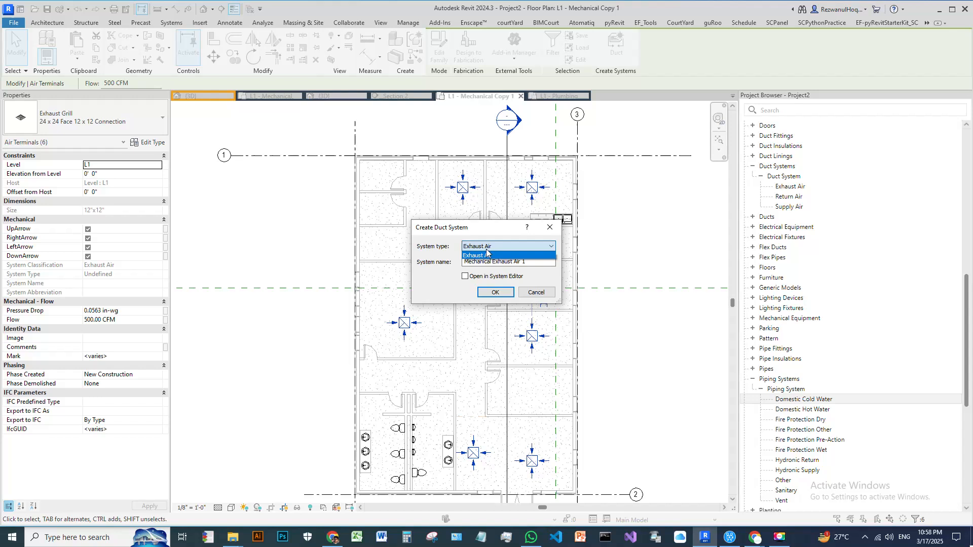
left_click(487, 255)
left_click_drag(530, 261, 463, 261)
left_click(495, 295)
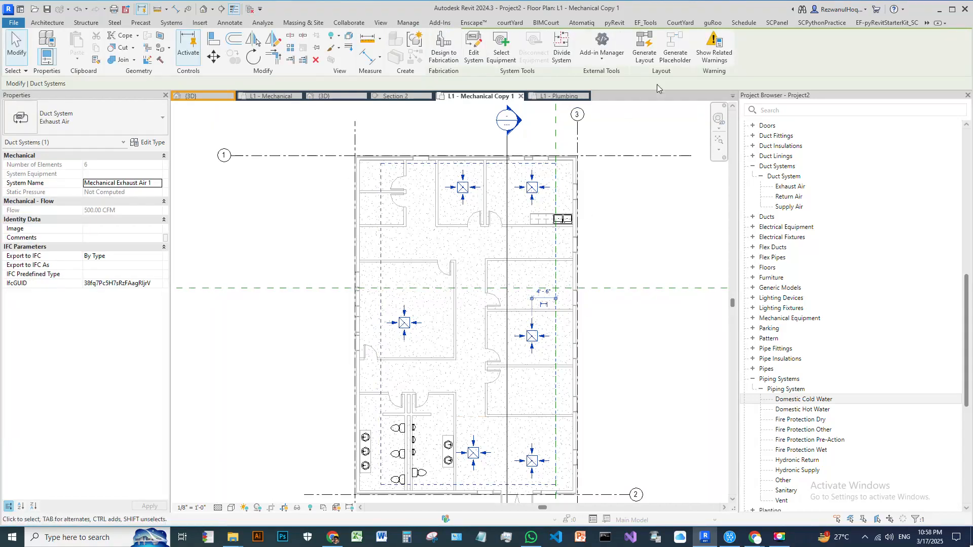
Step: Generate the exhaust system's duct layout with Network solution 5 of 5 and finish it
left_click(645, 45)
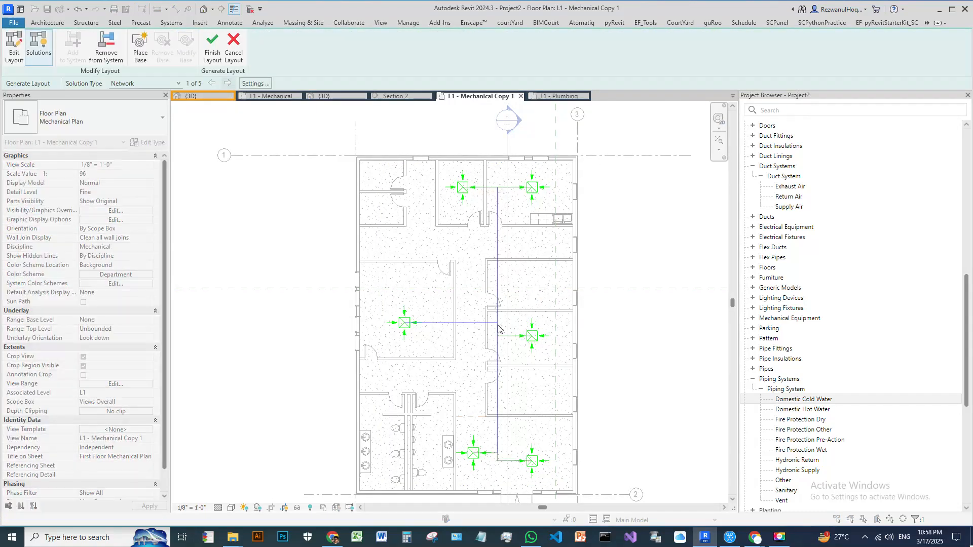
left_click(228, 83)
left_click(228, 84)
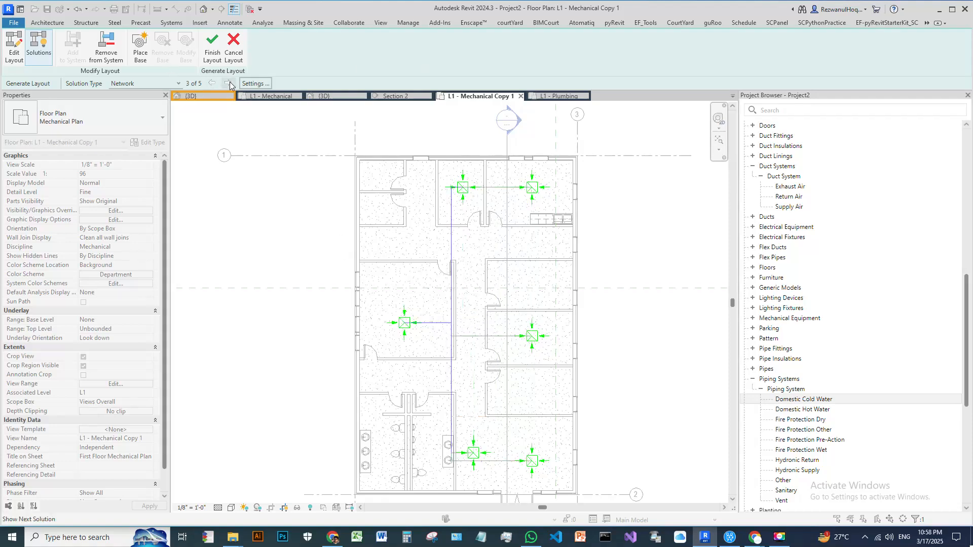
left_click(229, 84)
left_click(228, 83)
left_click(229, 84)
left_click(229, 84)
left_click(229, 83)
left_click(229, 84)
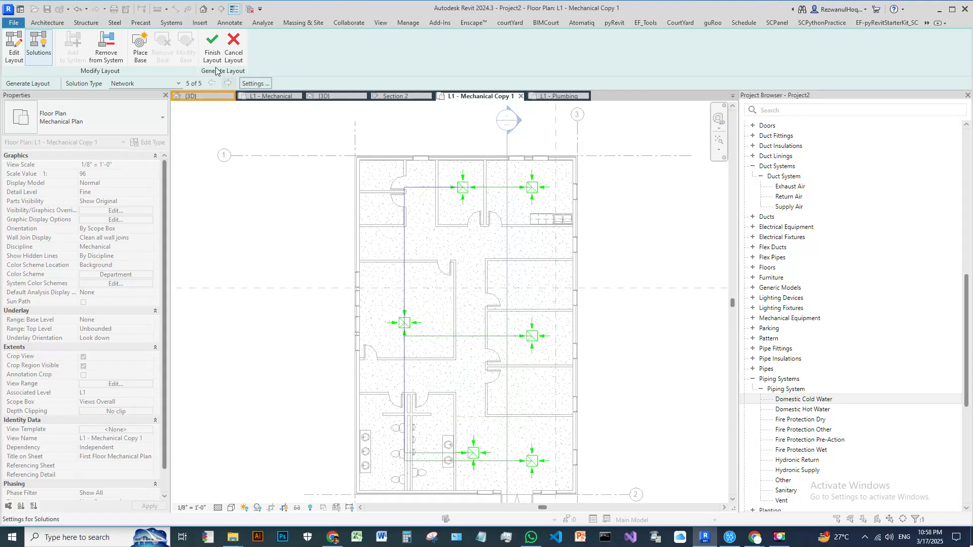
left_click(219, 41)
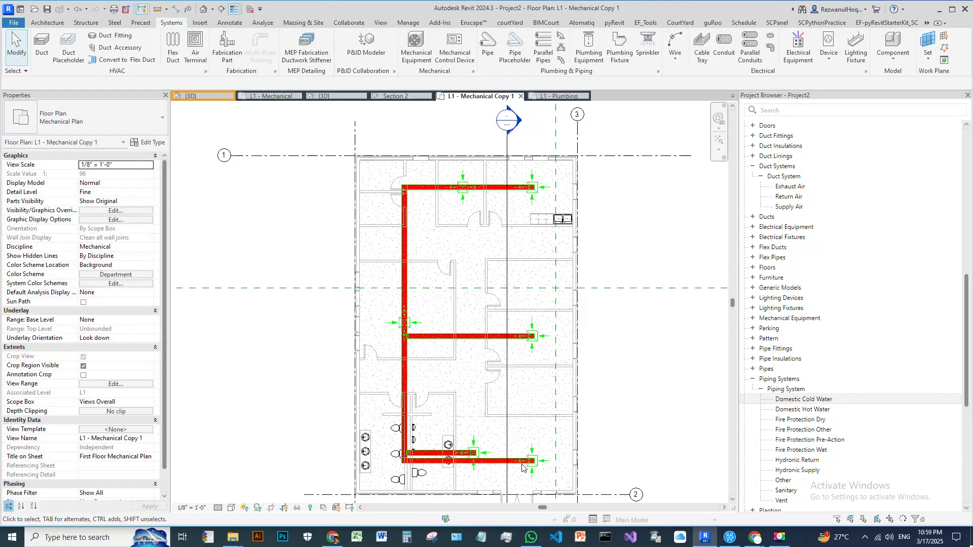
Step: Inspect the generated exhaust ductwork and its grill connections in the 3D view
left_click(203, 8)
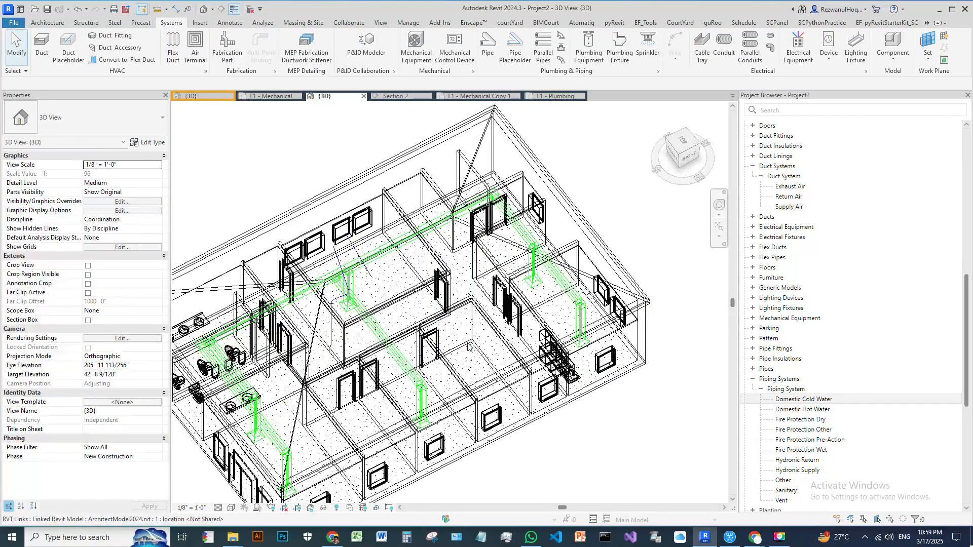
middle_click_drag(470, 350, 525, 331, "shift")
scroll(484, 363, "down", 5)
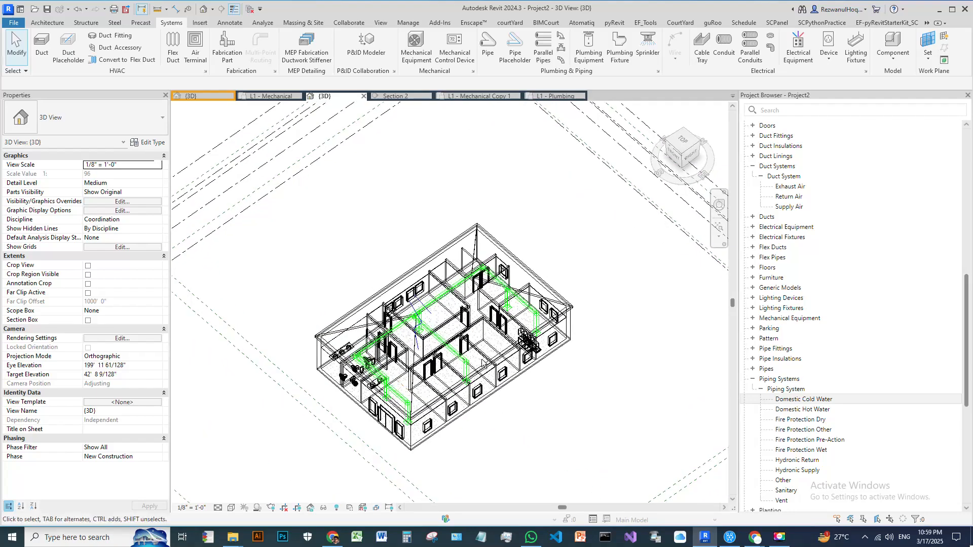
scroll(452, 300, "up", 4)
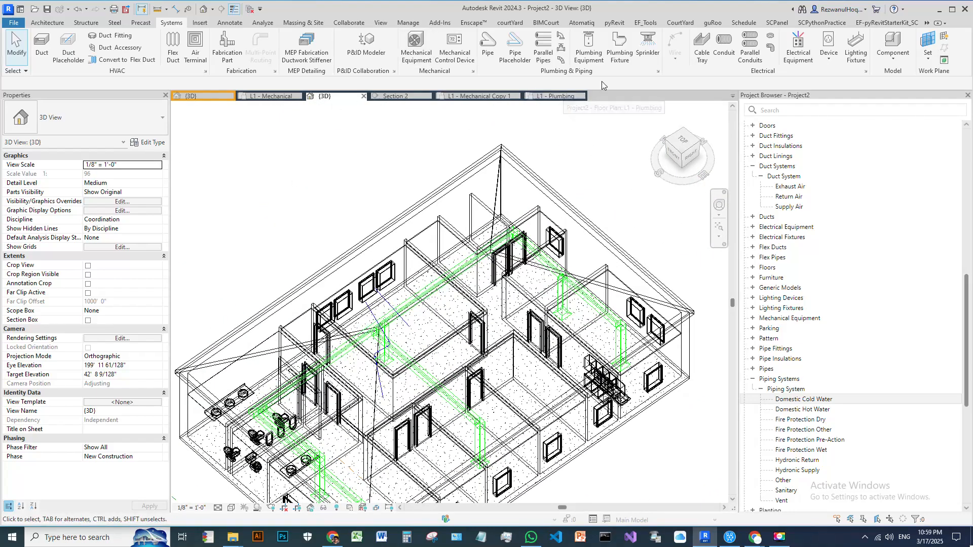
Step: Review the available plumbing fixture types in the L1 - Mechanical plan and leave the command without placing a fixture
left_click(284, 96)
scroll(435, 267, "up", 3)
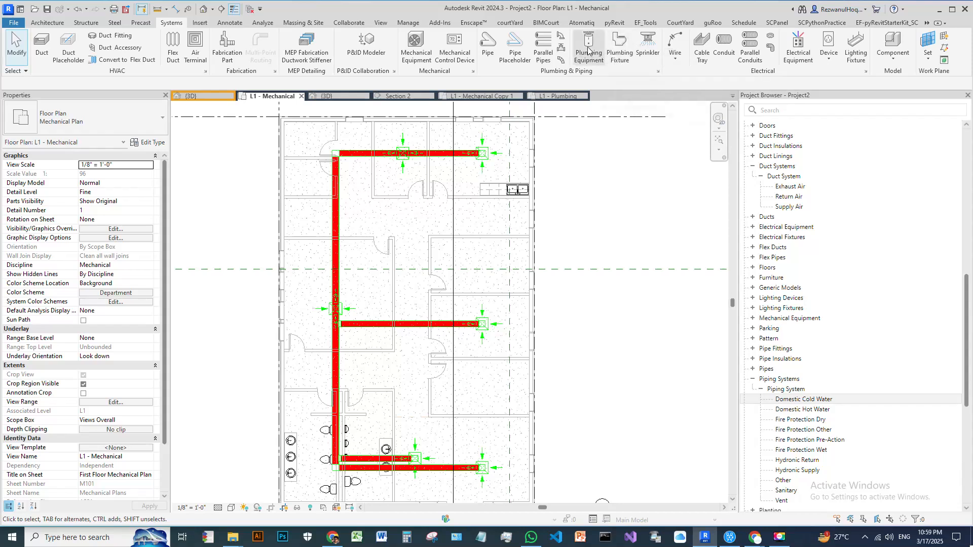
left_click(620, 50)
scroll(417, 237, "up", 2)
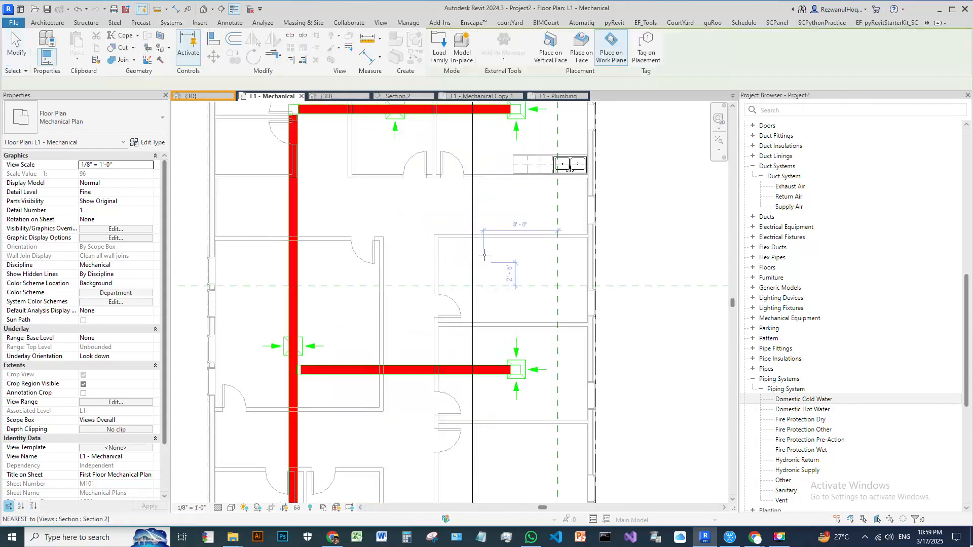
left_click(130, 127)
scroll(65, 276, "down", 10)
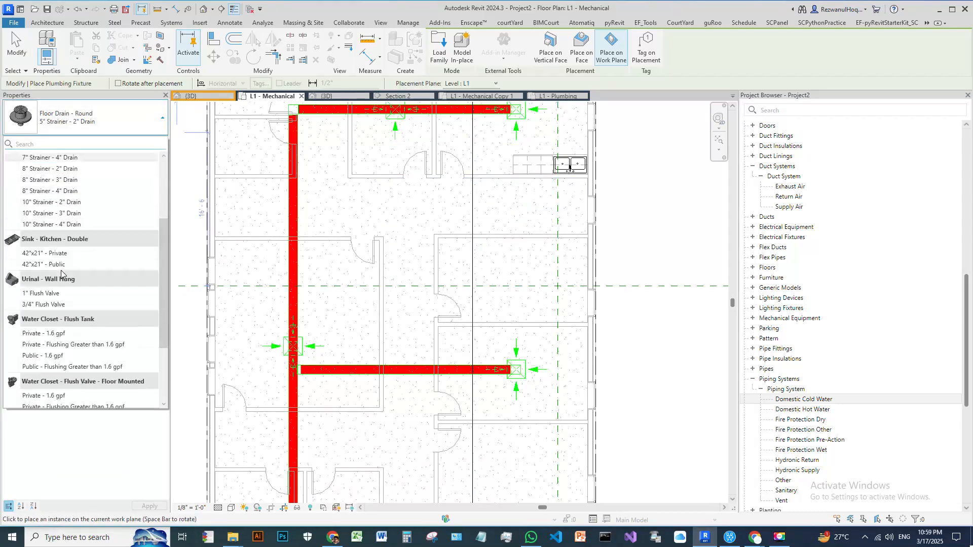
scroll(63, 275, "up", 6)
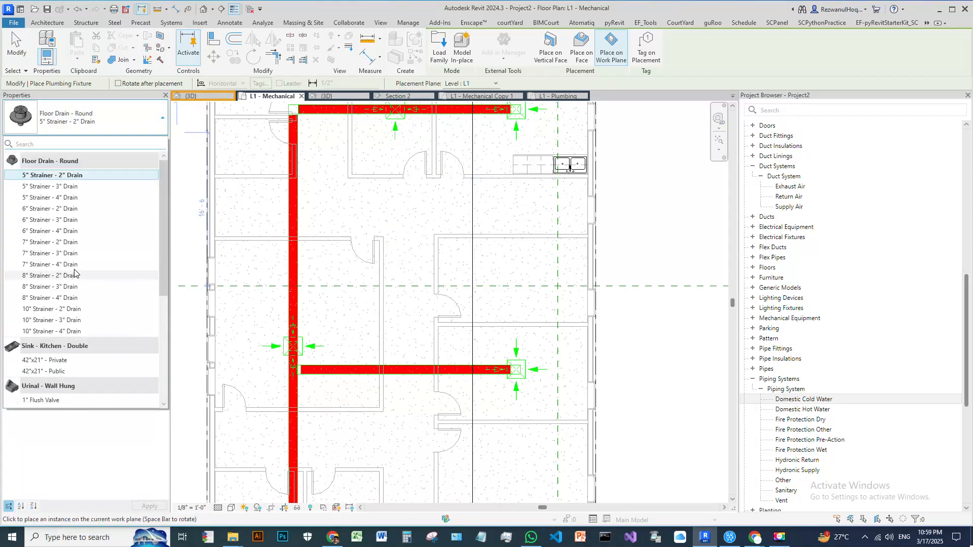
key("Escape")
key("Escape")
scroll(539, 304, "down", 4)
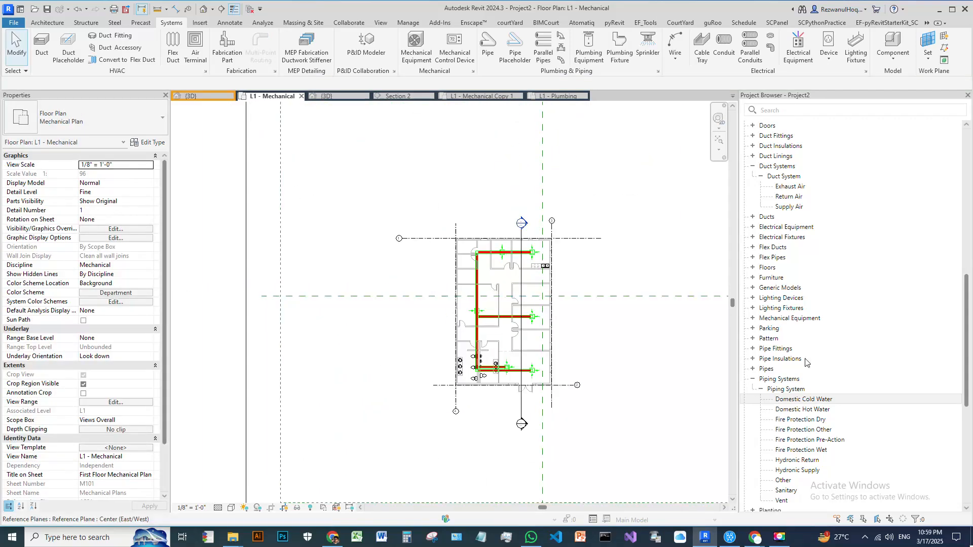
scroll(608, 355, "down", 3)
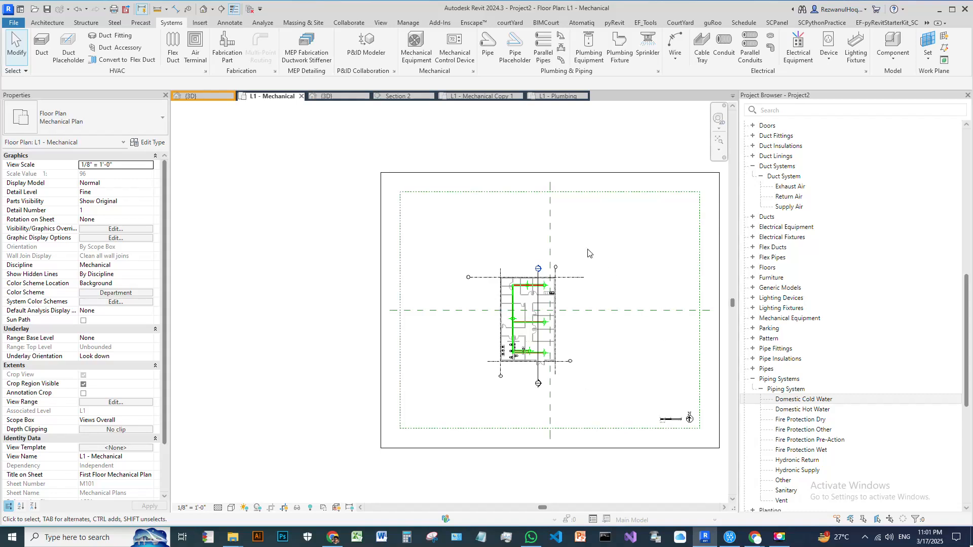
scroll(532, 305, "up", 7)
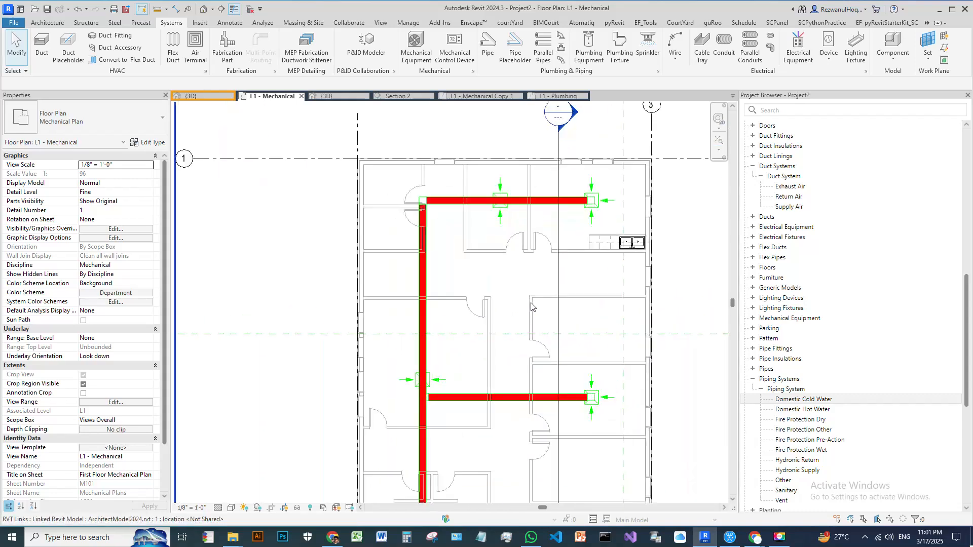
middle_click_drag(539, 311, 500, 223)
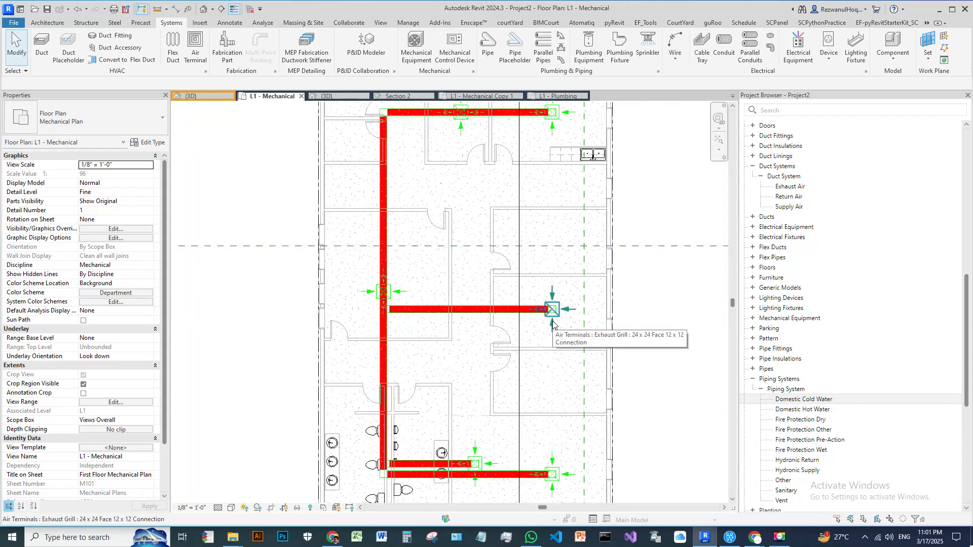
scroll(553, 324, "down", 5)
scroll(542, 228, "up", 5)
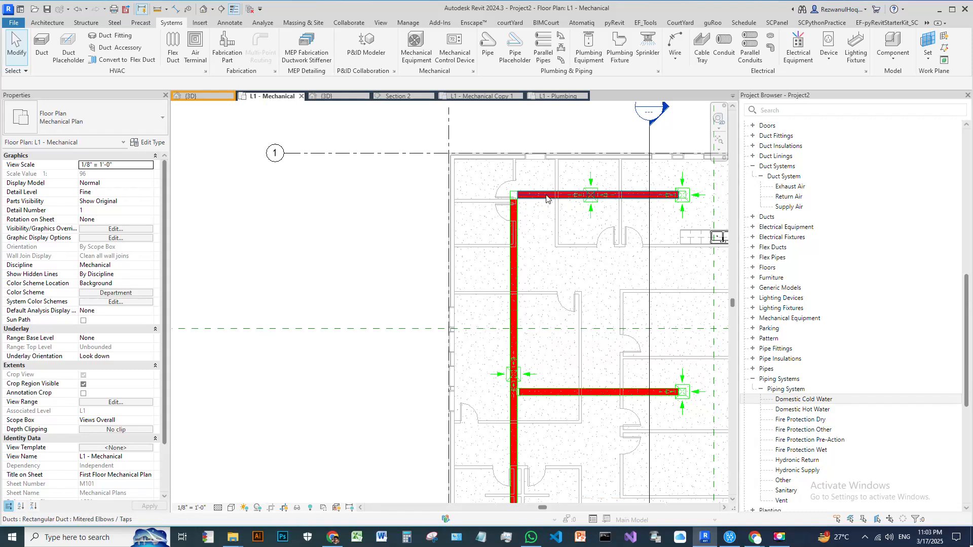
Step: Check the upper exhaust branch duct's properties and set the Additional Flow of the long perpendicular main duct to 455 CFM
left_click(546, 198)
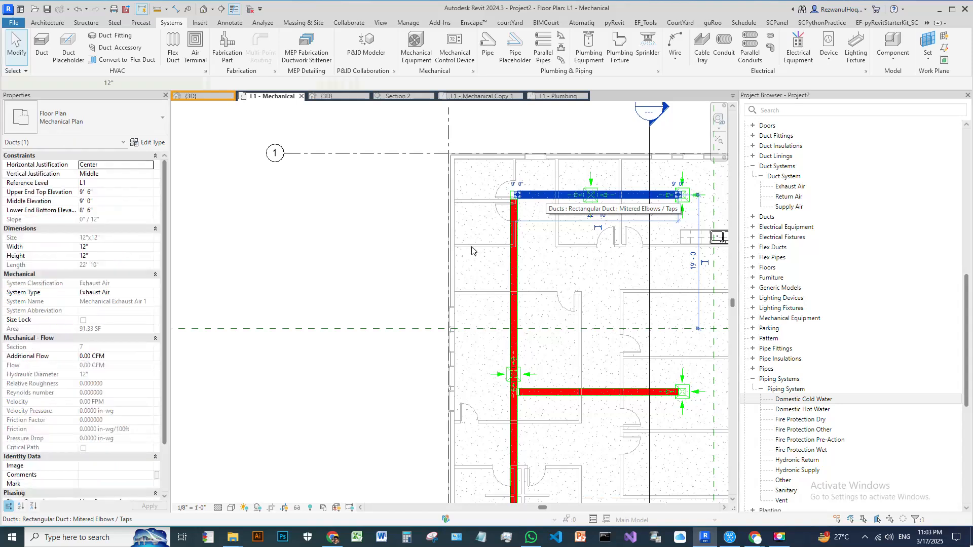
scroll(507, 219, "down", 3)
scroll(510, 218, "up", 3)
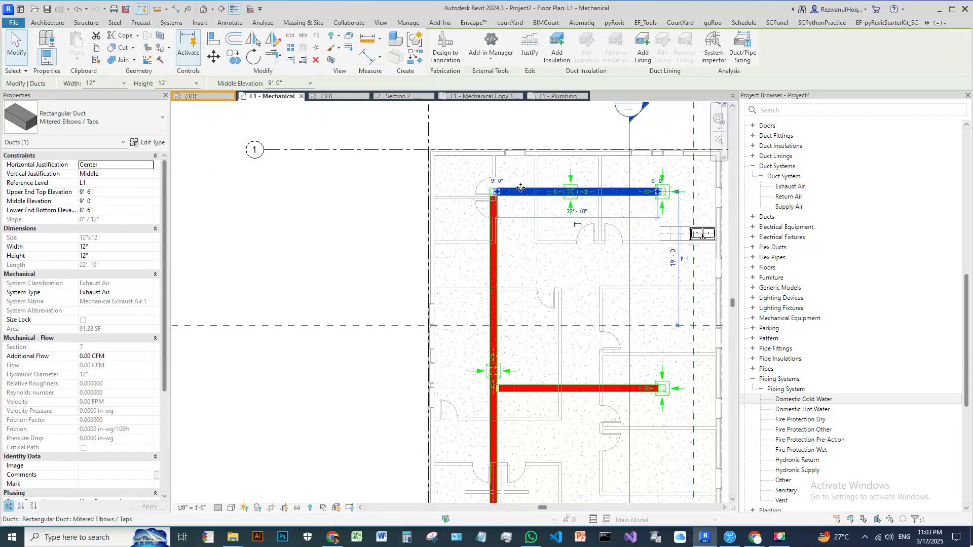
left_click(493, 276)
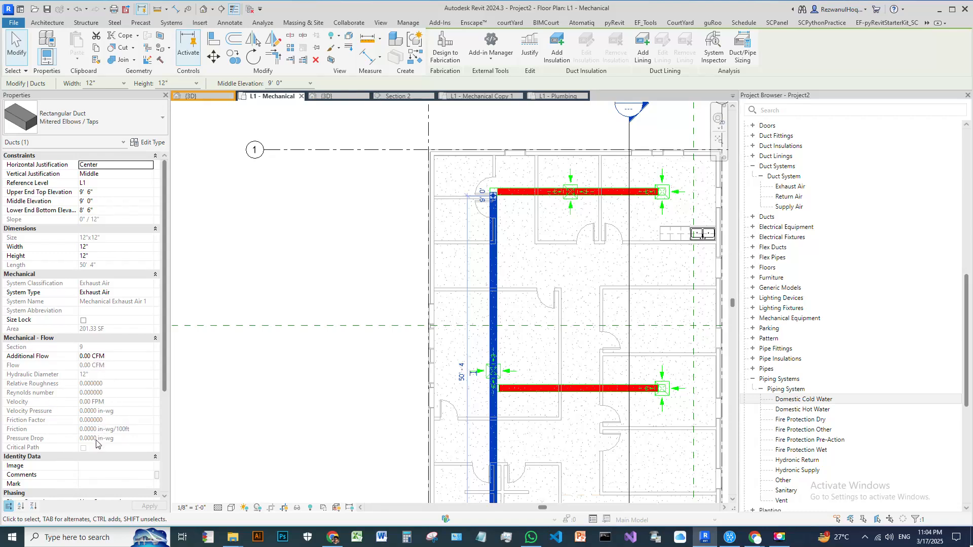
left_click(128, 358)
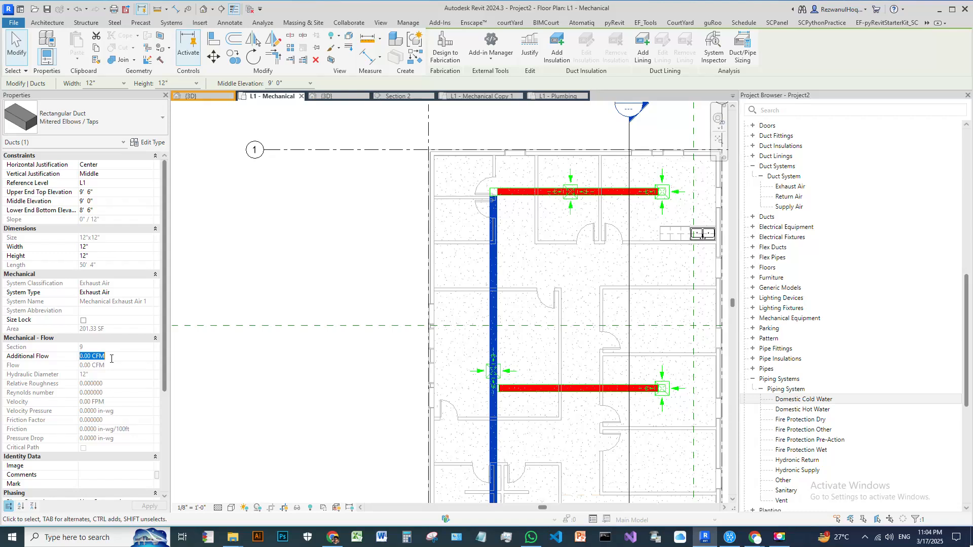
type("455")
key("Return")
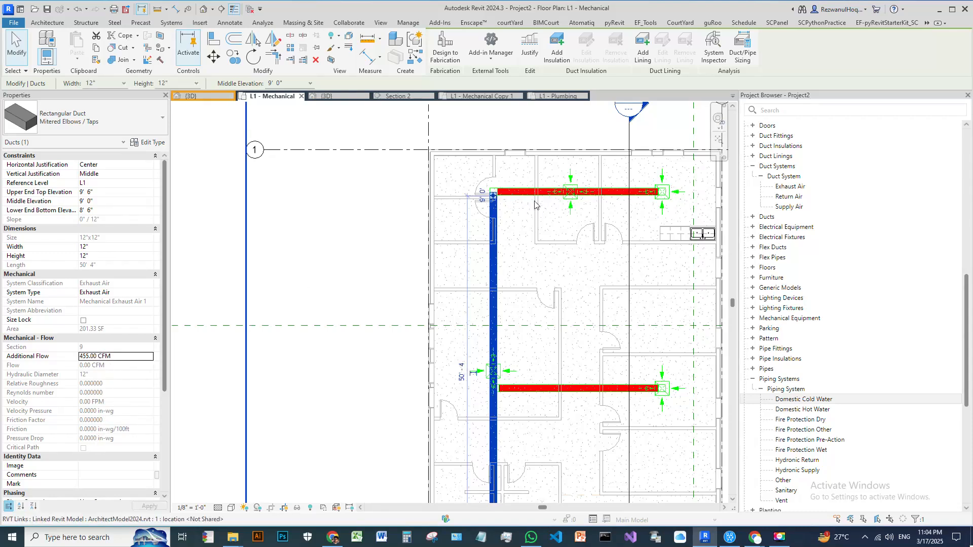
scroll(513, 202, "up", 2)
scroll(515, 200, "down", 3)
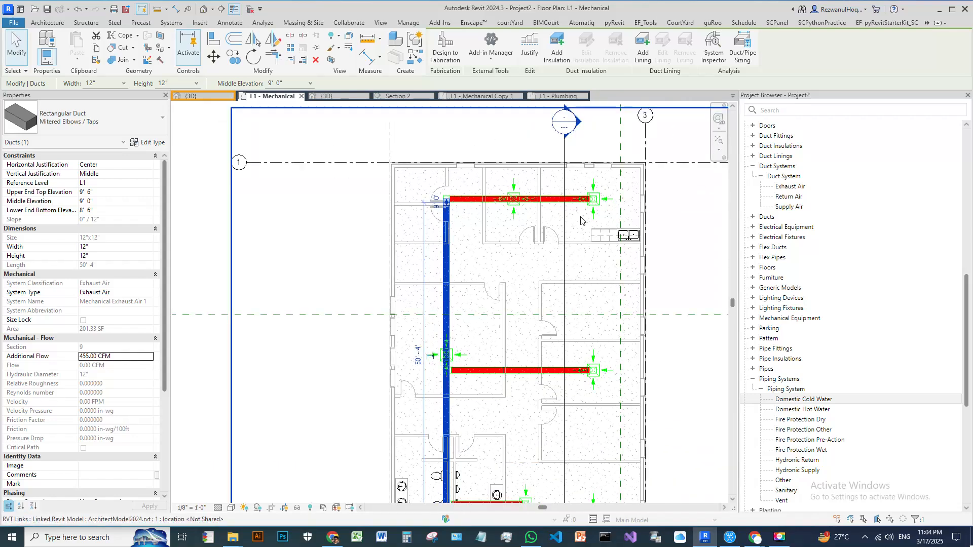
key("Escape")
key("Escape")
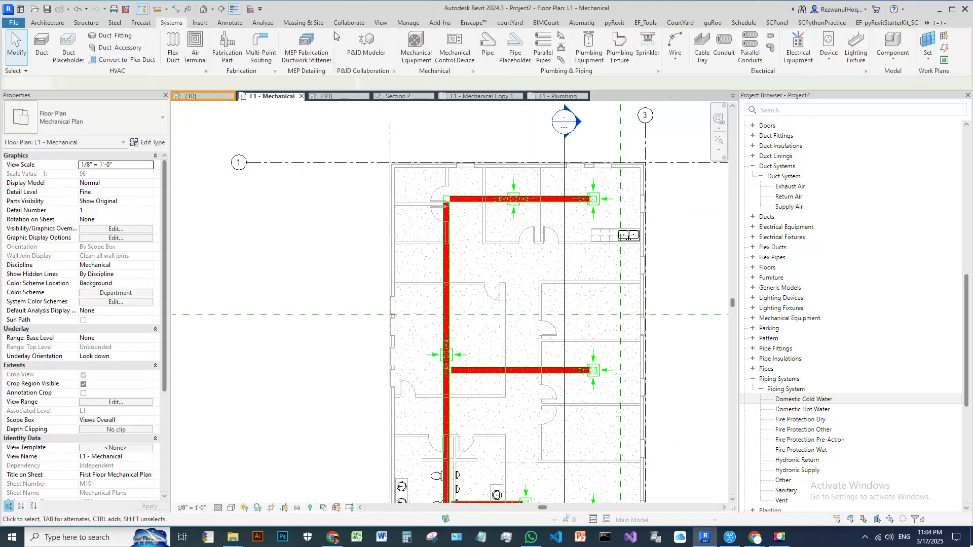
Step: Place a VAV Unit - Parallel Fan Powered, Size 2 - 6 inch Inlet, in the open area below the upper exhaust branch
left_click(427, 57)
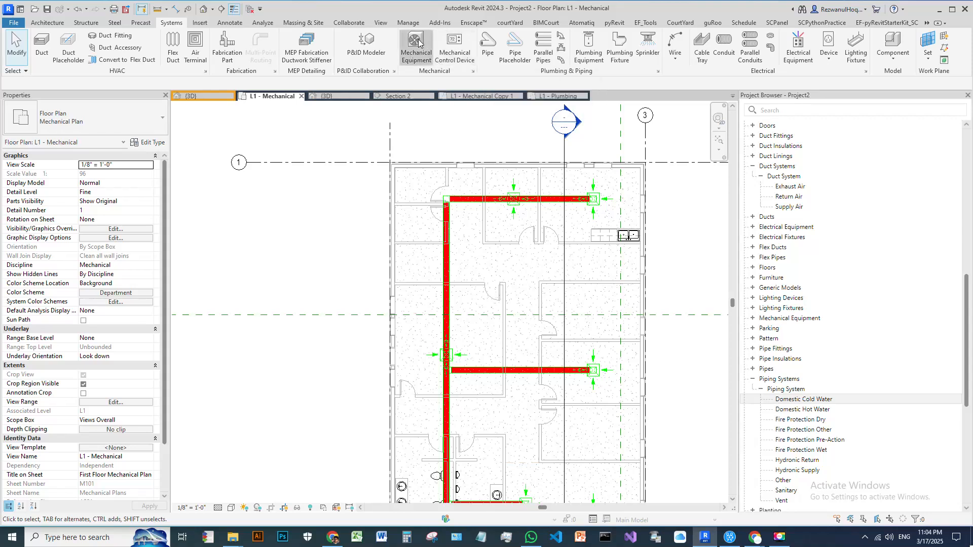
scroll(515, 274, "up", 3)
left_click(513, 259)
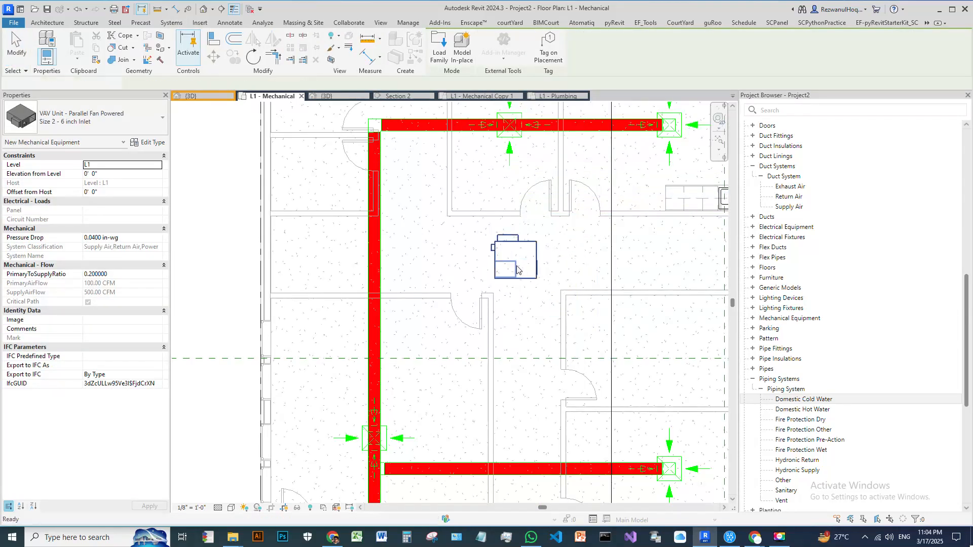
key("Escape")
Step: Review the properties and connectors of the placed VAV unit and compare them with the upper exhaust branch duct's properties
left_click(516, 260)
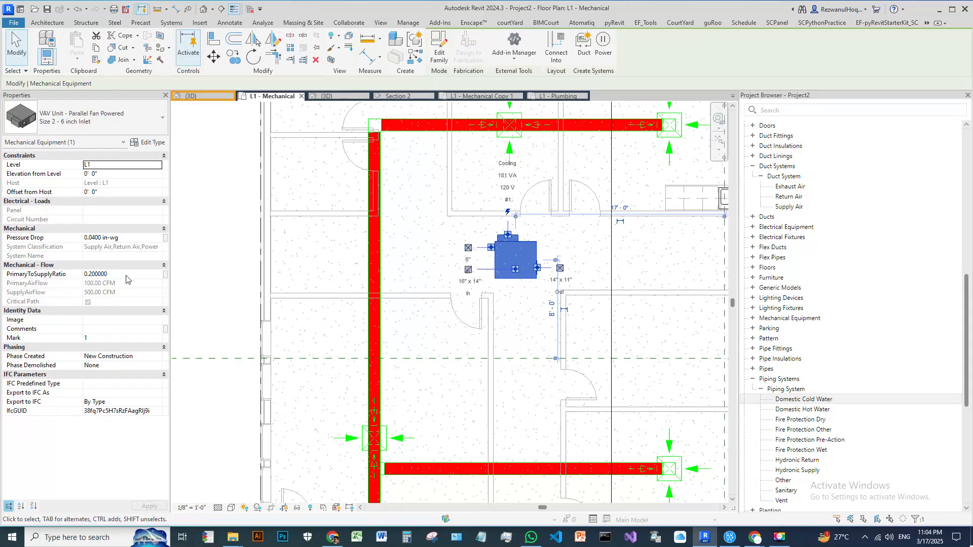
middle_click_drag(508, 259, 424, 301)
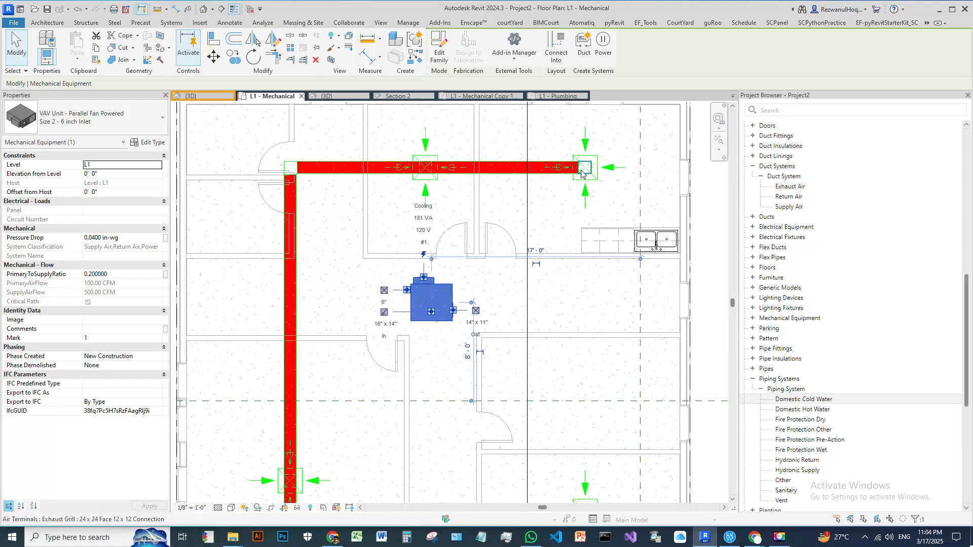
left_click(546, 171)
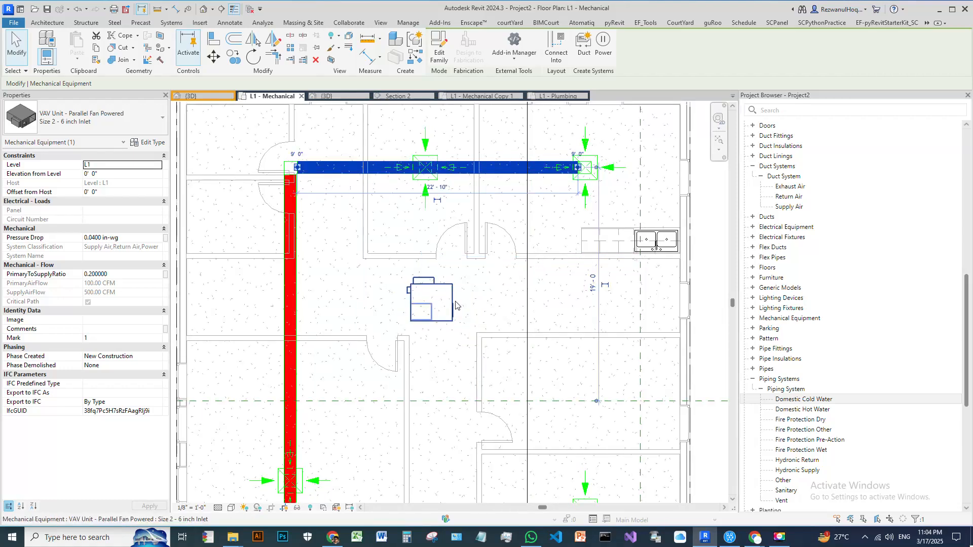
left_click(463, 167)
left_click(508, 167)
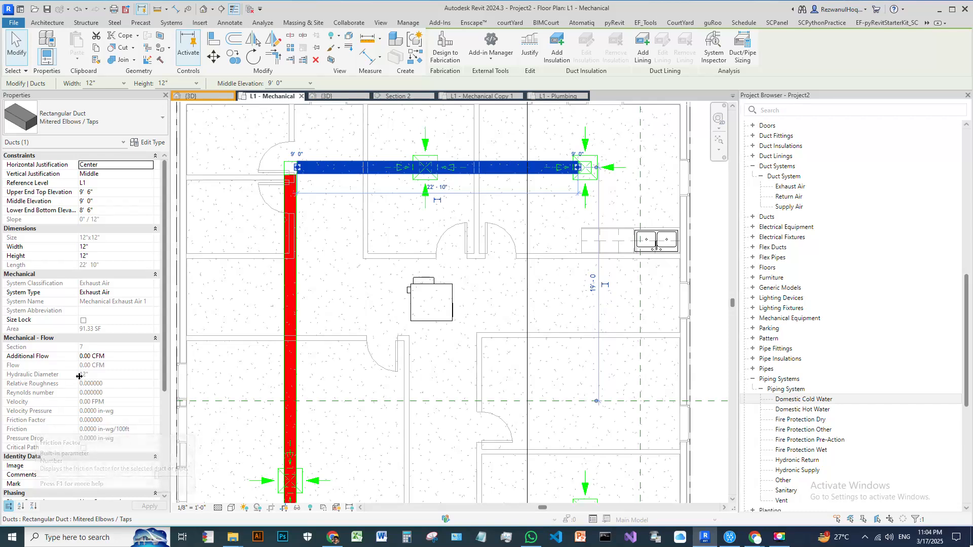
left_click(442, 308)
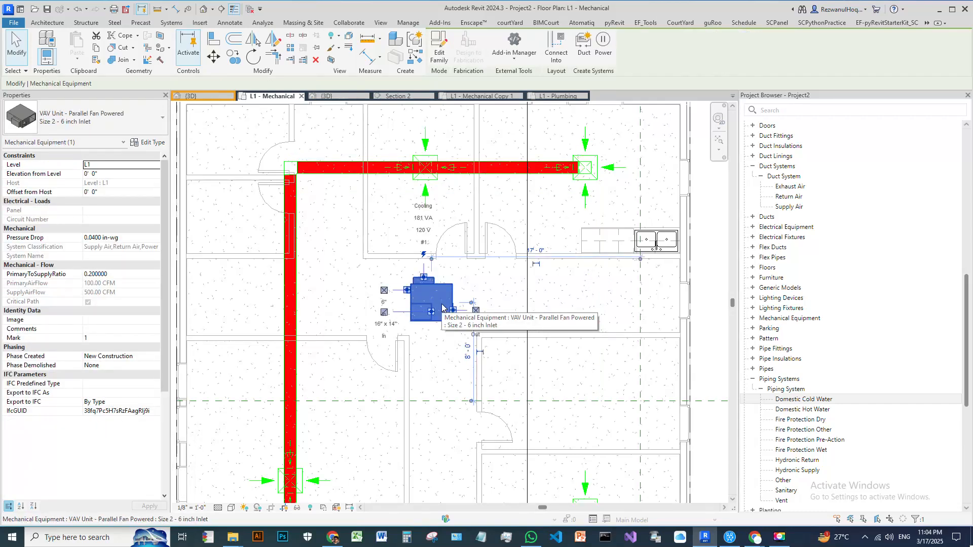
key("Escape")
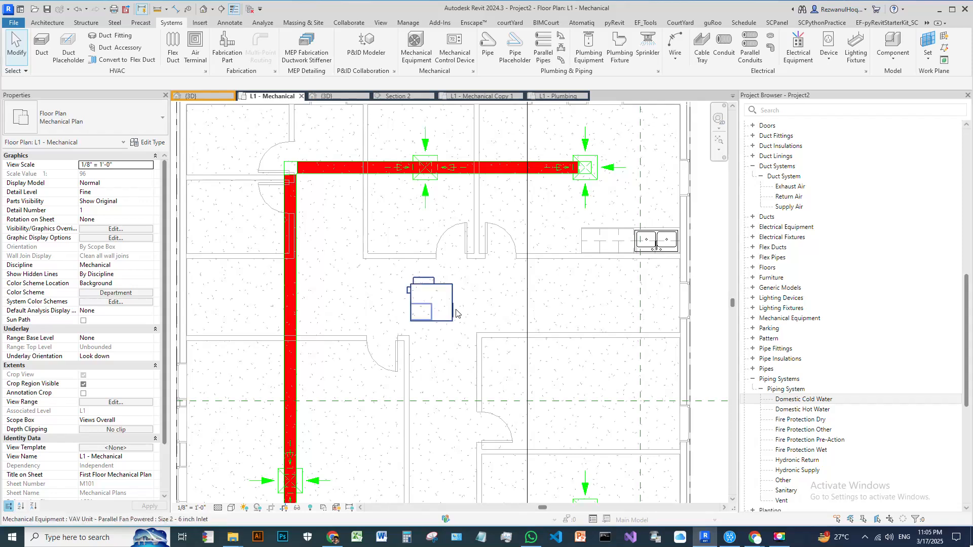
Step: Run a 14" x 11" duct from the VAV unit's outlet up to the upper exhaust branch, briefly viewing the Mep_2024 model's 3D view
left_click(454, 312)
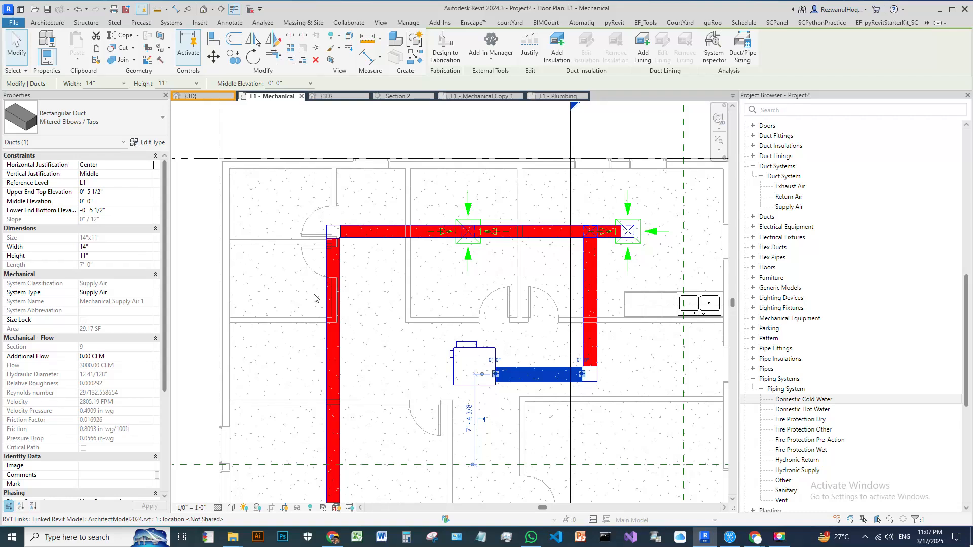
left_click(198, 99)
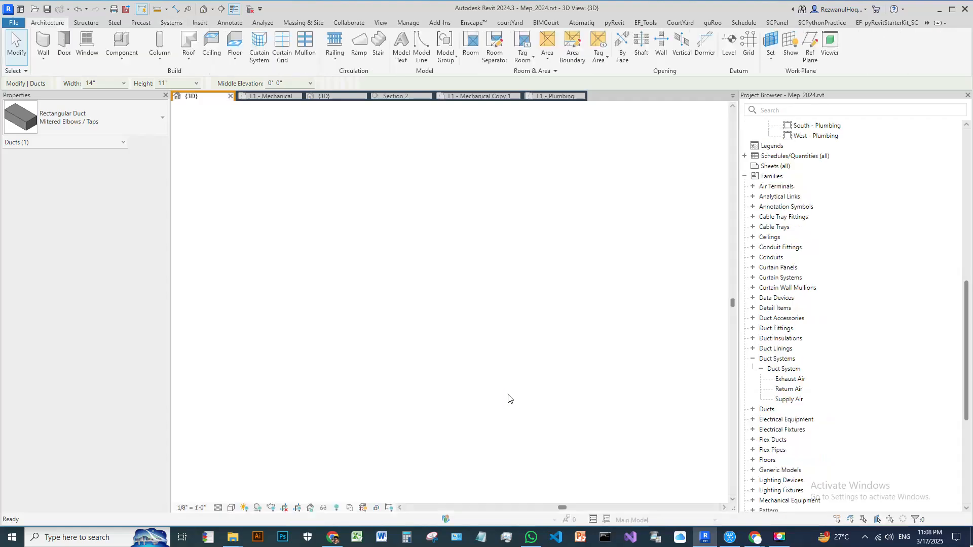
scroll(446, 341, "up", 2)
left_click(276, 97)
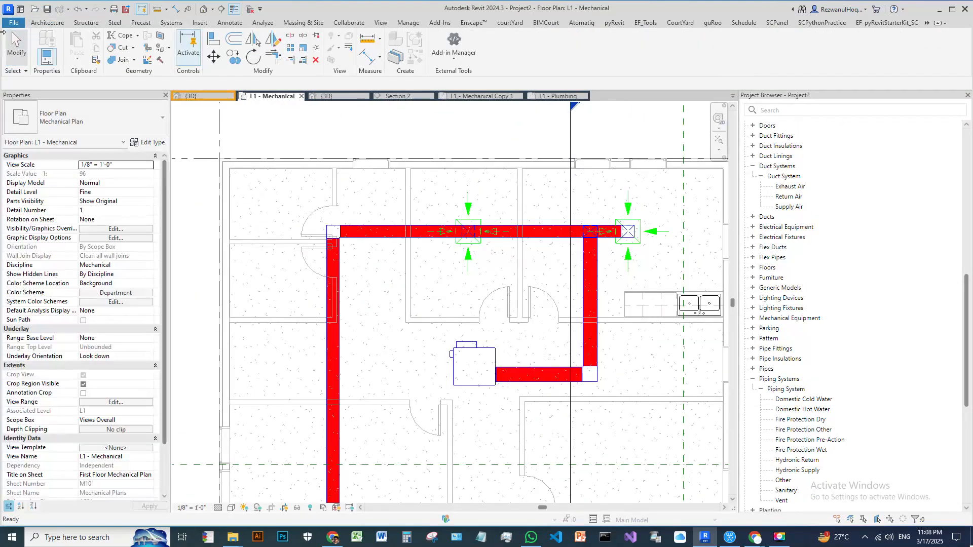
Step: Try to open the recent model MEP_test.rvt from the Home screen and return to the L1 - Mechanical plan
left_click(20, 9)
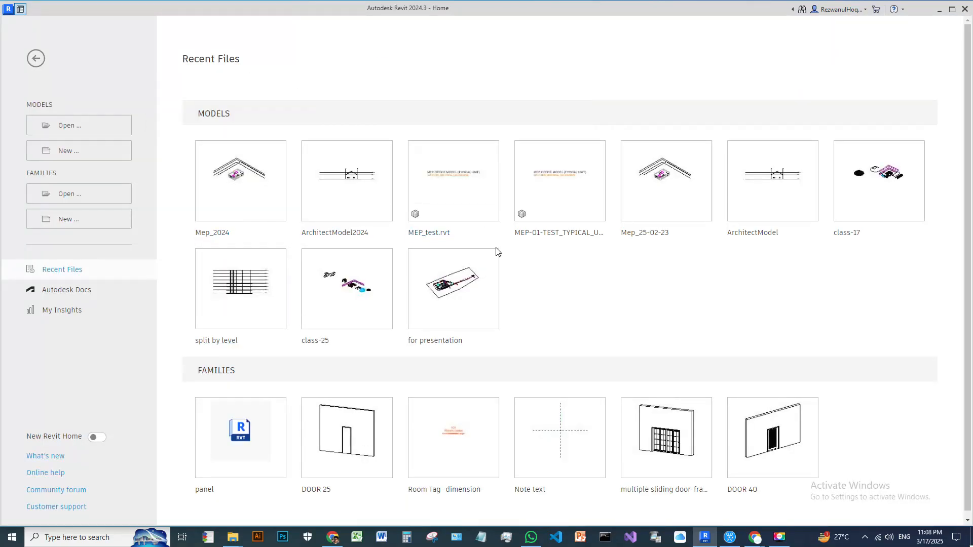
left_click(461, 182)
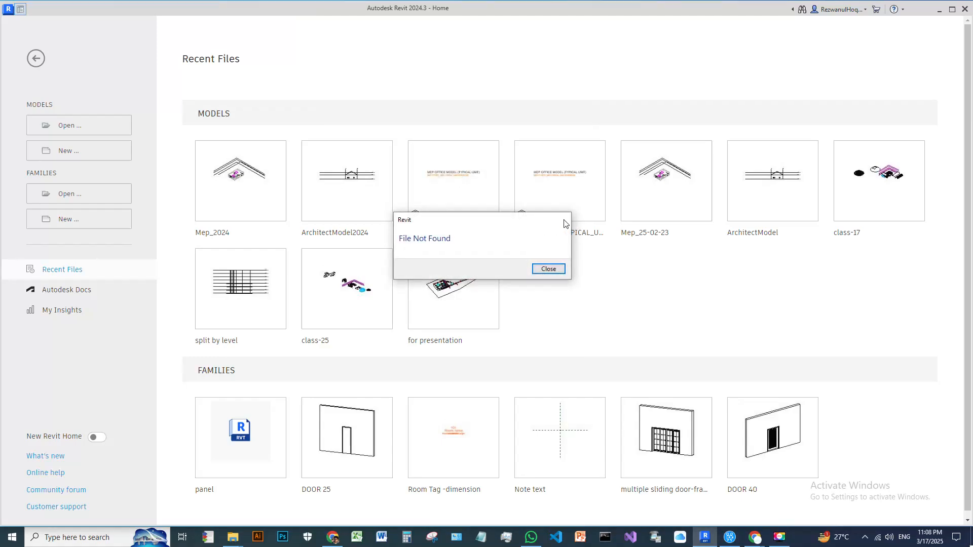
left_click(565, 223)
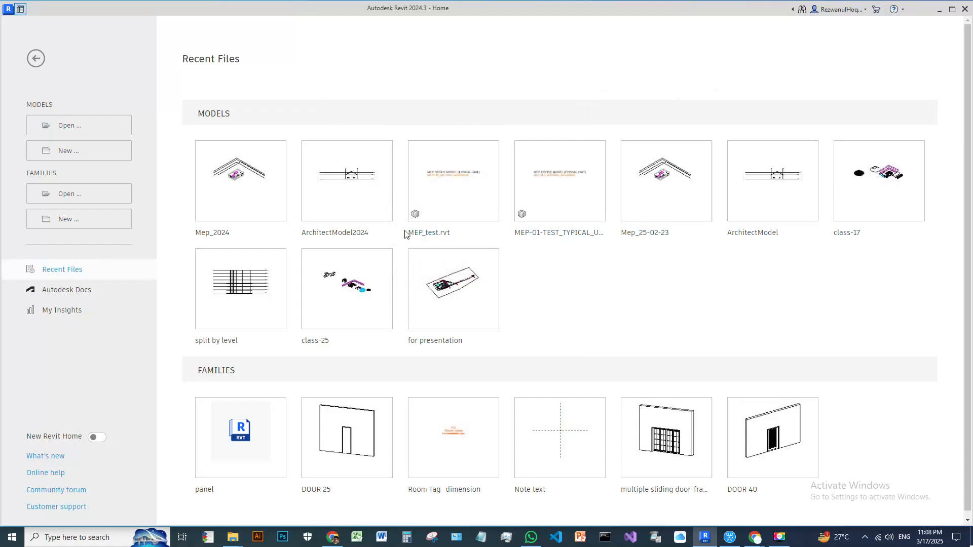
left_click(21, 10)
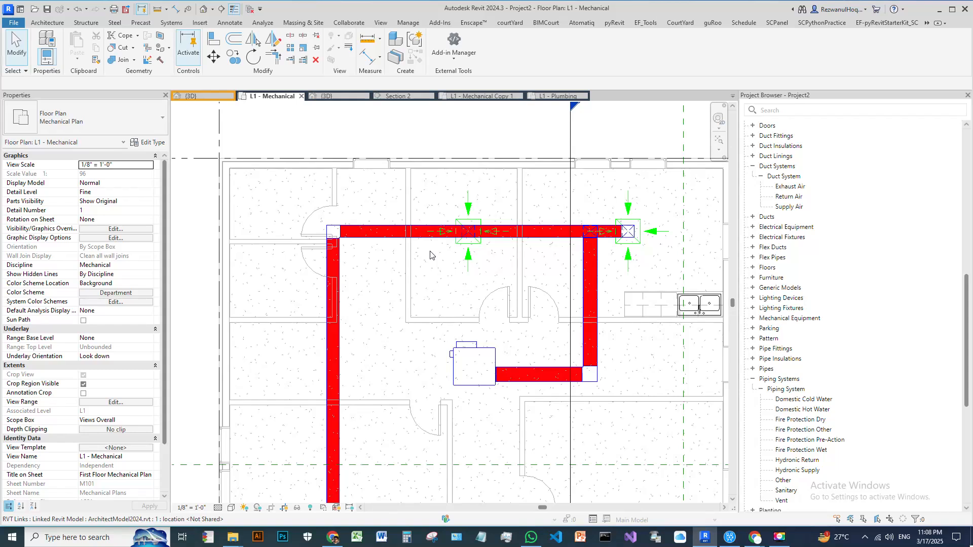
Step: Examine the duct run from the VAV unit to the exhaust ductwork in the L1 - Mechanical plan
scroll(551, 352, "up", 3)
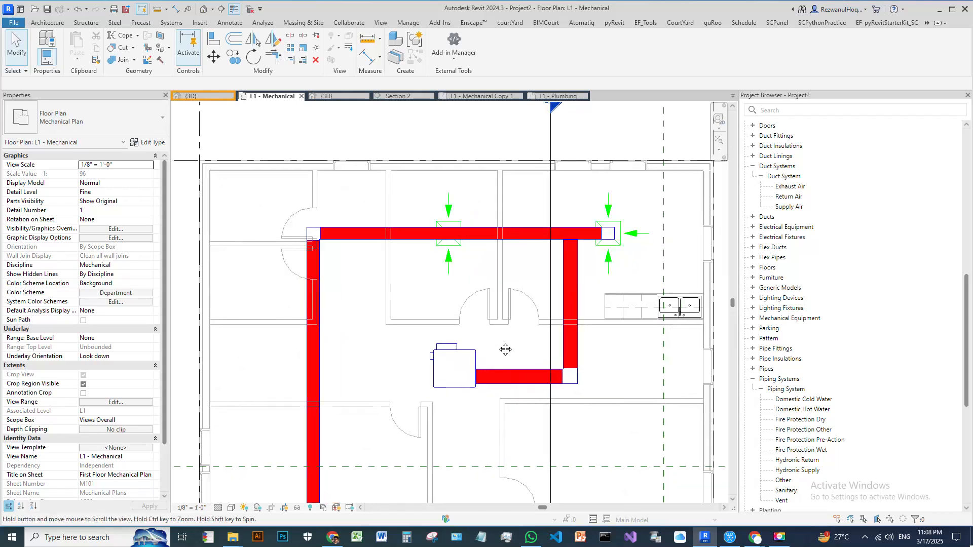
scroll(551, 352, "down", 4)
scroll(538, 350, "up", 3)
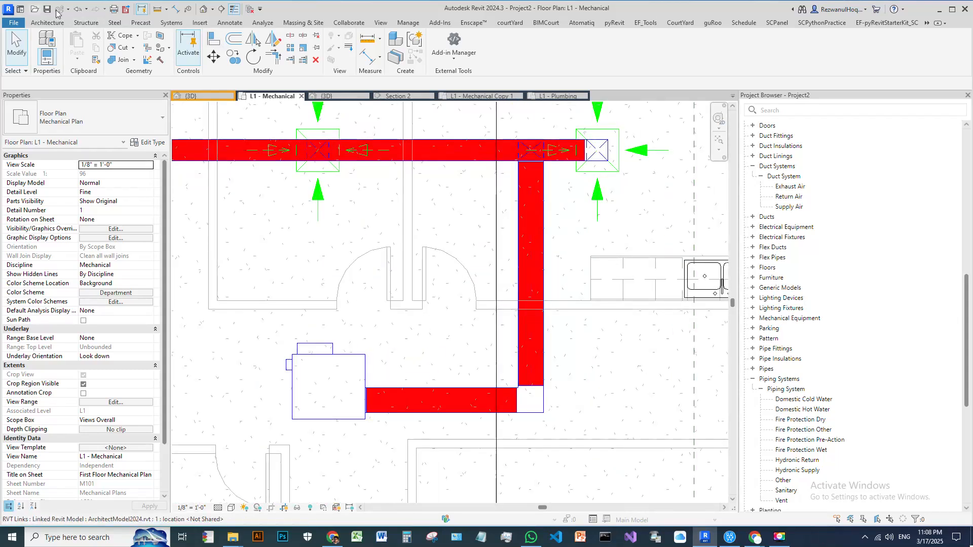
scroll(566, 219, "down", 5)
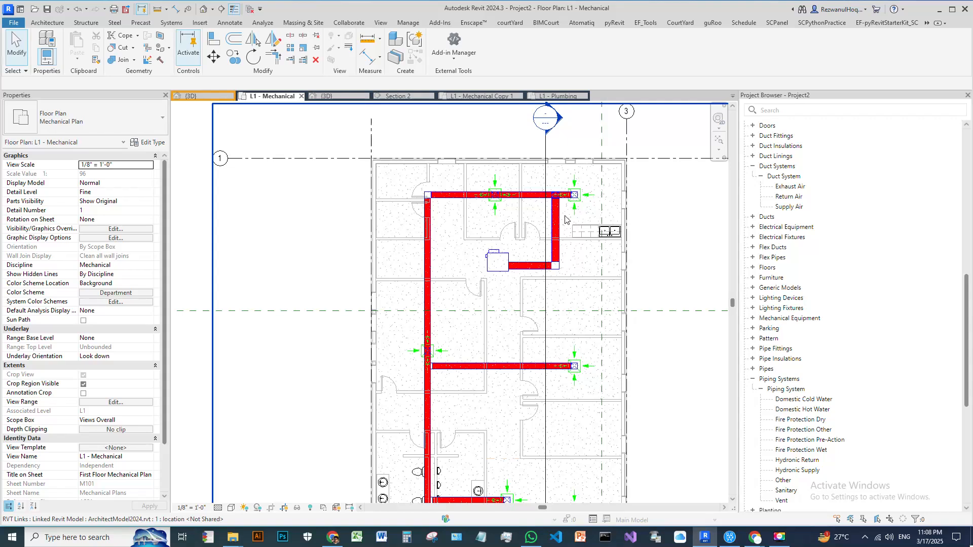
left_click(48, 24)
scroll(563, 254, "up", 5)
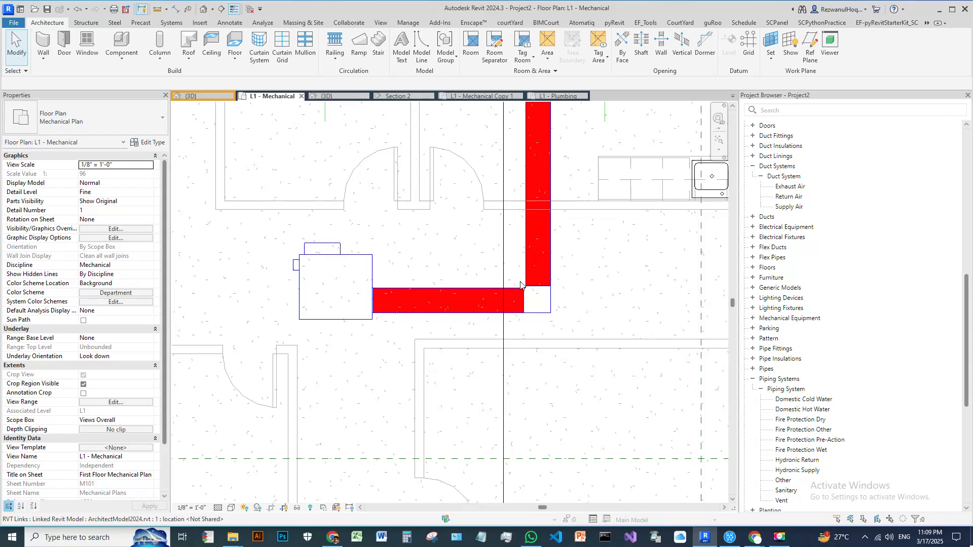
scroll(522, 284, "down", 2)
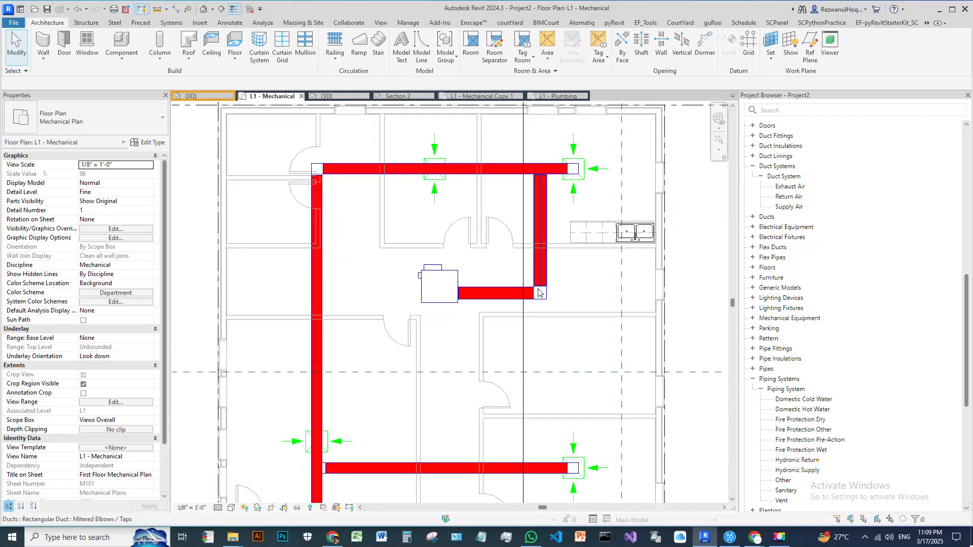
scroll(550, 281, "up", 2)
scroll(551, 280, "down", 3)
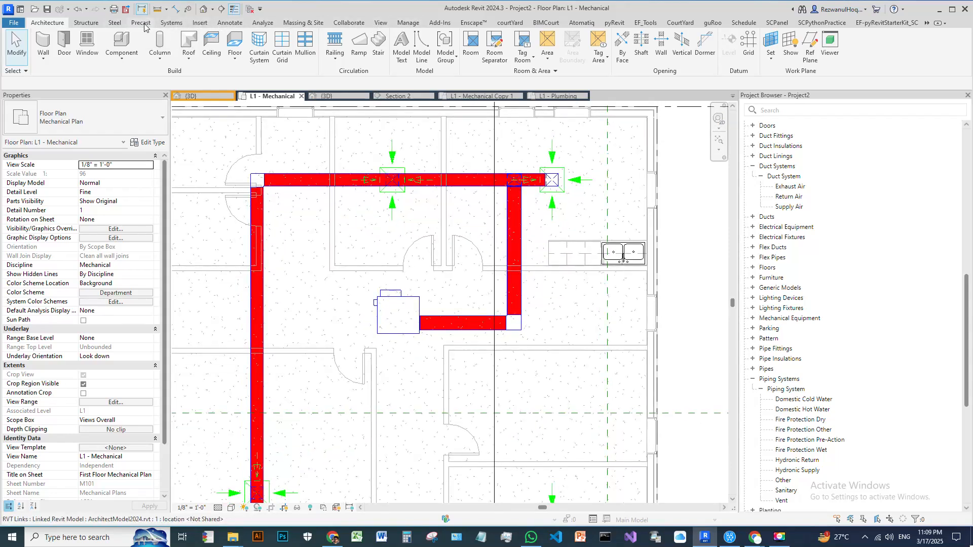
Step: Draw a 6" PVC - DWV domestic cold water pipe through the open area beside the VAV unit and open the 3D view
left_click(176, 23)
left_click(488, 46)
scroll(509, 288, "up", 2)
key("Escape")
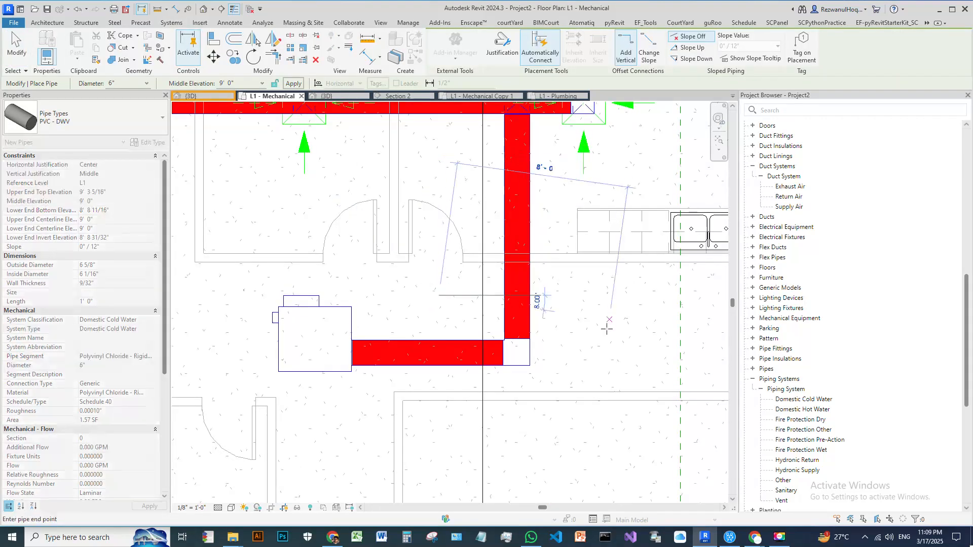
scroll(563, 297, "down", 2)
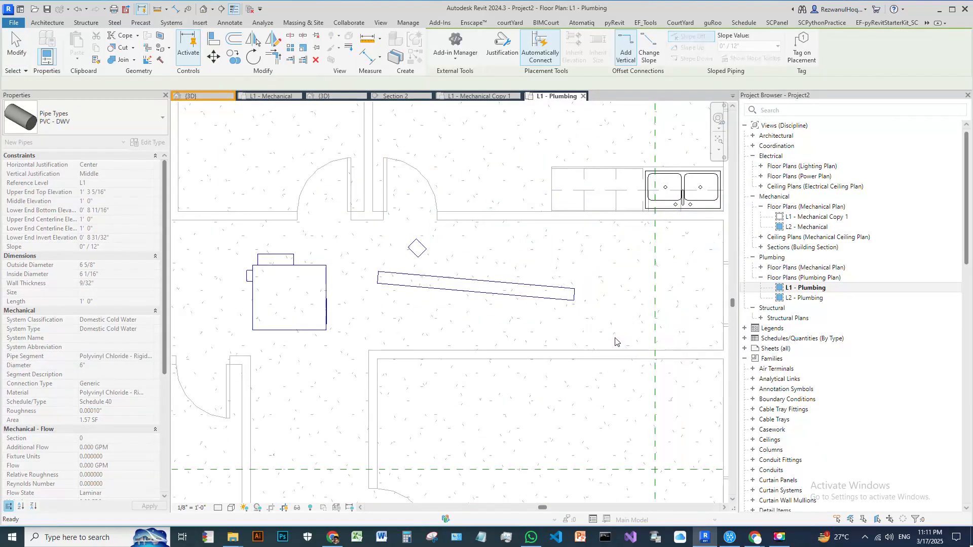
key("Escape")
left_click(204, 10)
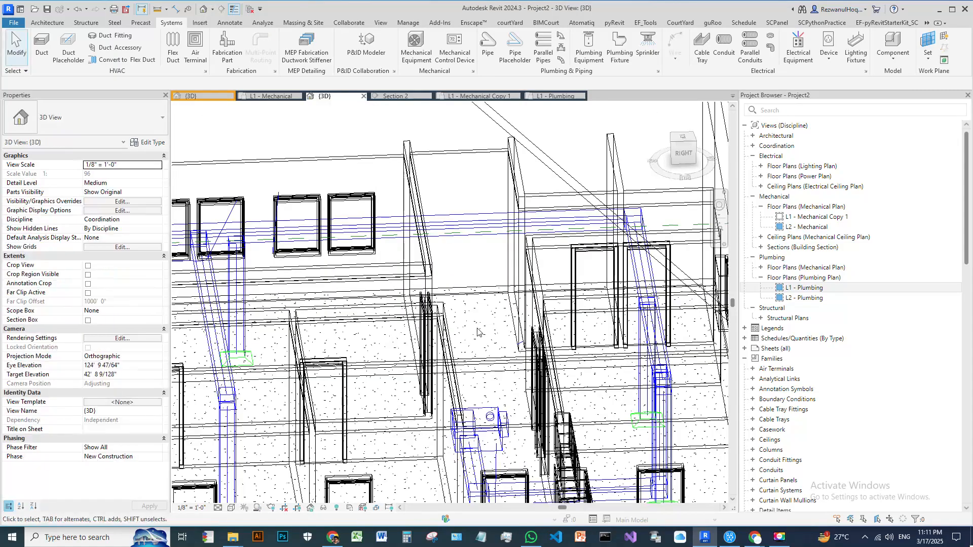
Step: Select the 6" PVC - DWV pipe in the 3D view and set the view's detail level to Fine
scroll(478, 332, "down", 2)
middle_click_drag(517, 405, 555, 390, "shift")
scroll(532, 327, "up", 3)
left_click(530, 331)
scroll(531, 331, "down", 3)
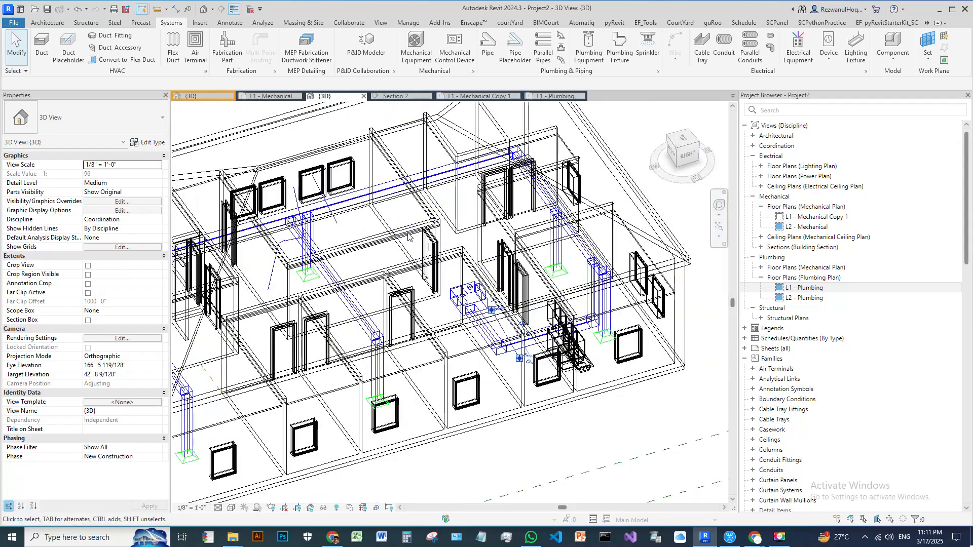
left_click(231, 508)
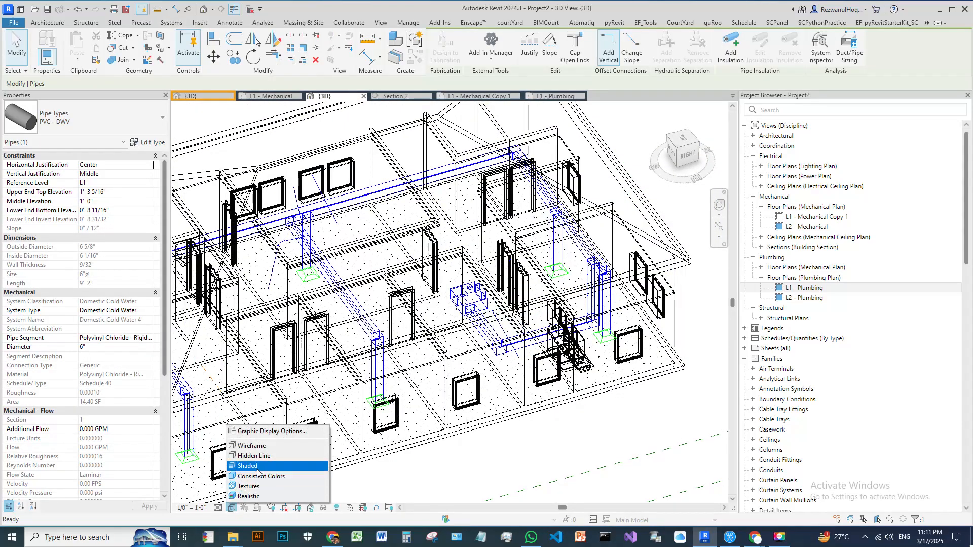
key("Escape")
key("Escape")
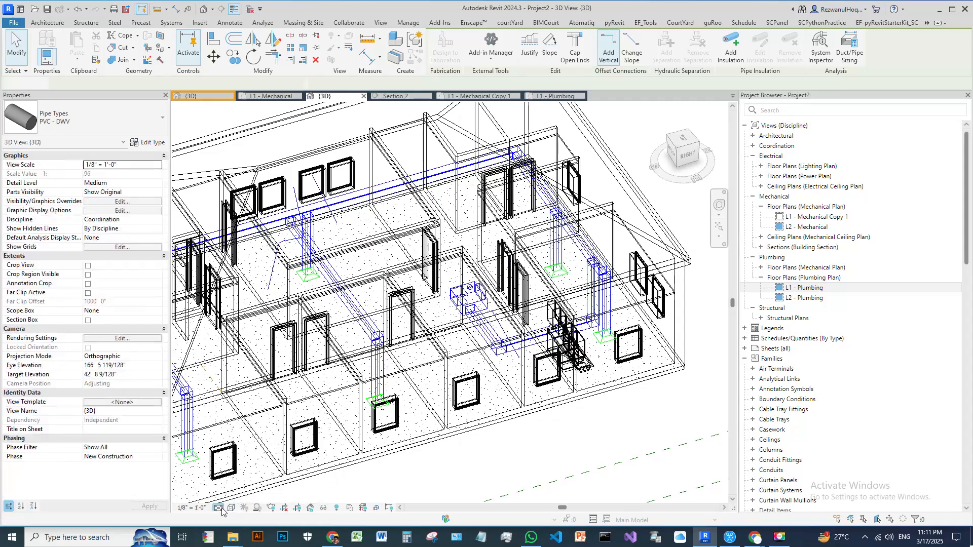
left_click(218, 508)
left_click(241, 497)
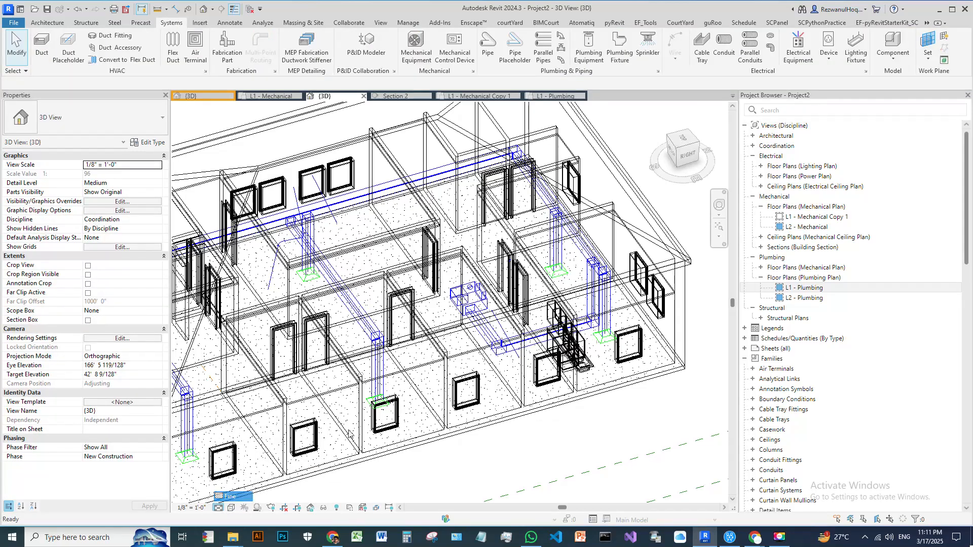
Step: Examine the pipes and ductwork in the 3D view and return to the L1 - Mechanical plan
scroll(506, 358, "up", 5)
scroll(506, 359, "down", 3)
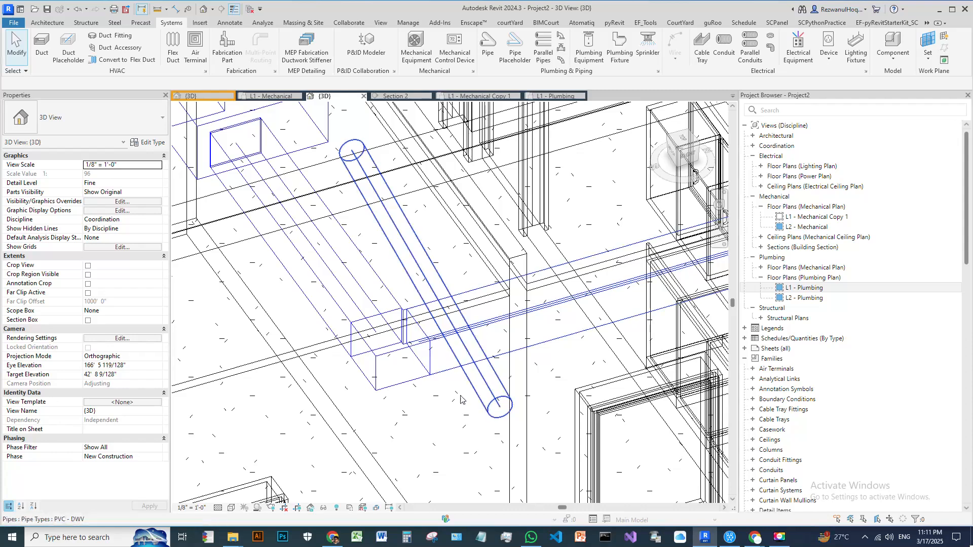
scroll(455, 375, "down", 3)
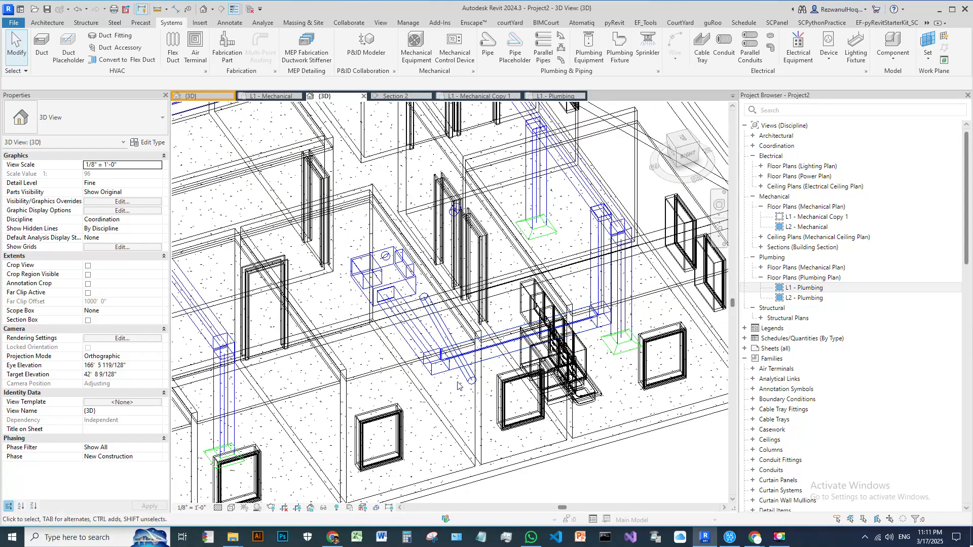
scroll(455, 375, "down", 3)
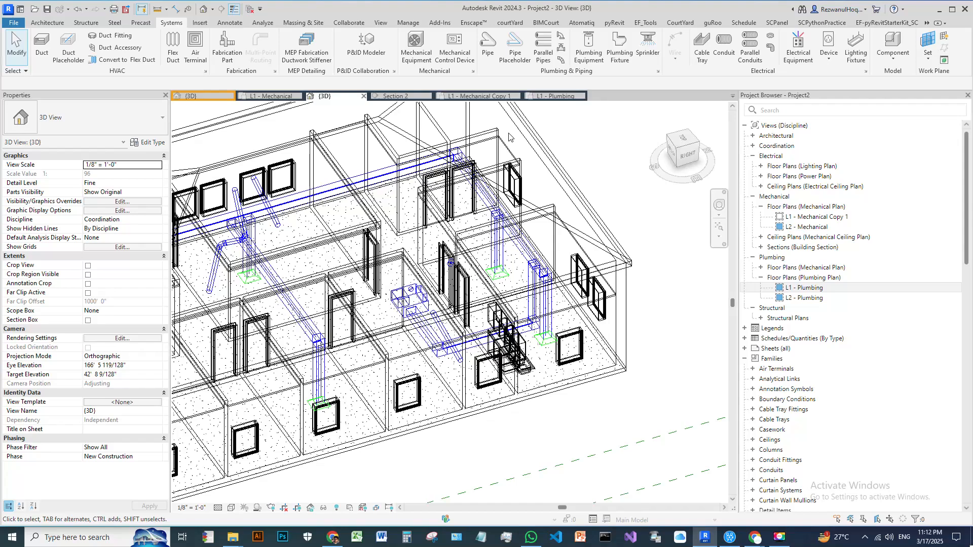
scroll(534, 366, "down", 4)
scroll(500, 349, "up", 4)
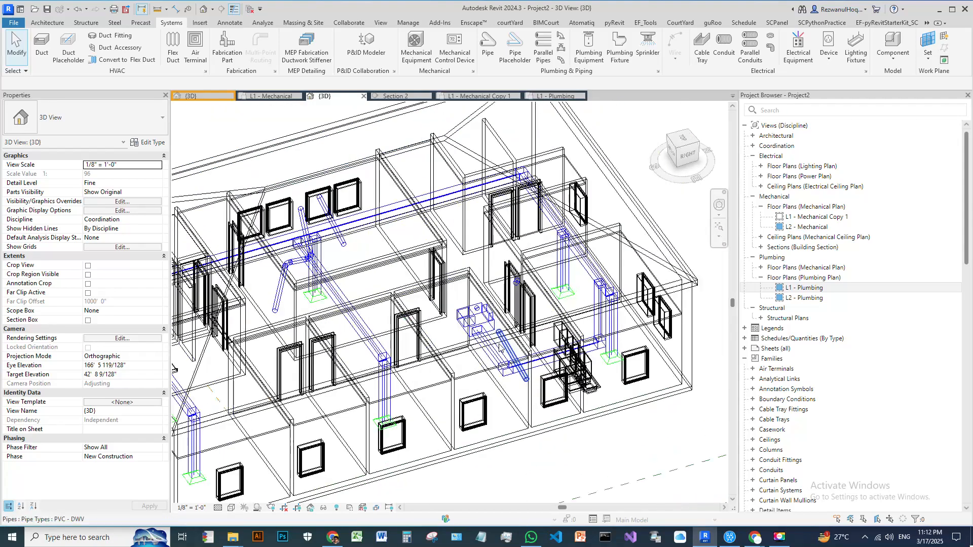
scroll(500, 349, "down", 4)
key("ctrl+Tab")
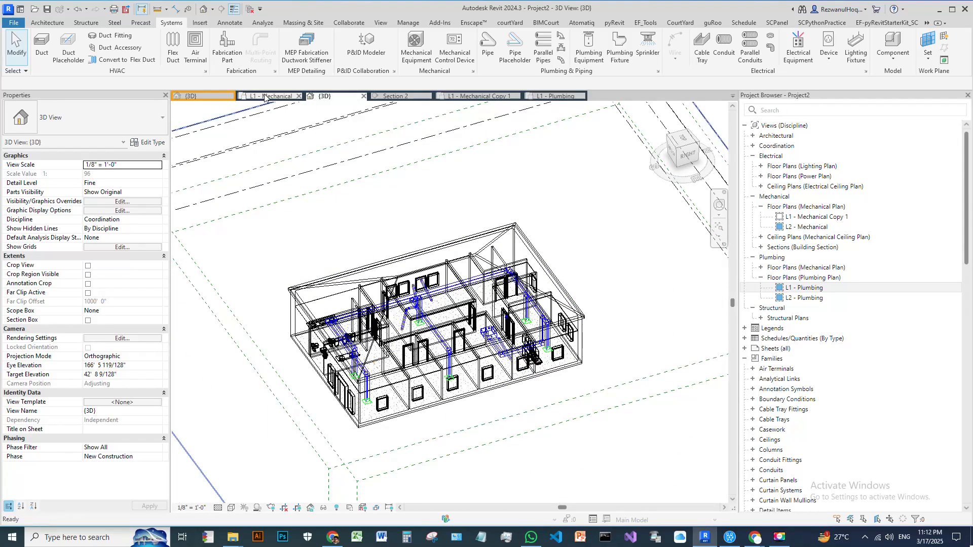
scroll(532, 374, "down", 2)
scroll(446, 284, "up", 2)
scroll(497, 289, "down", 3)
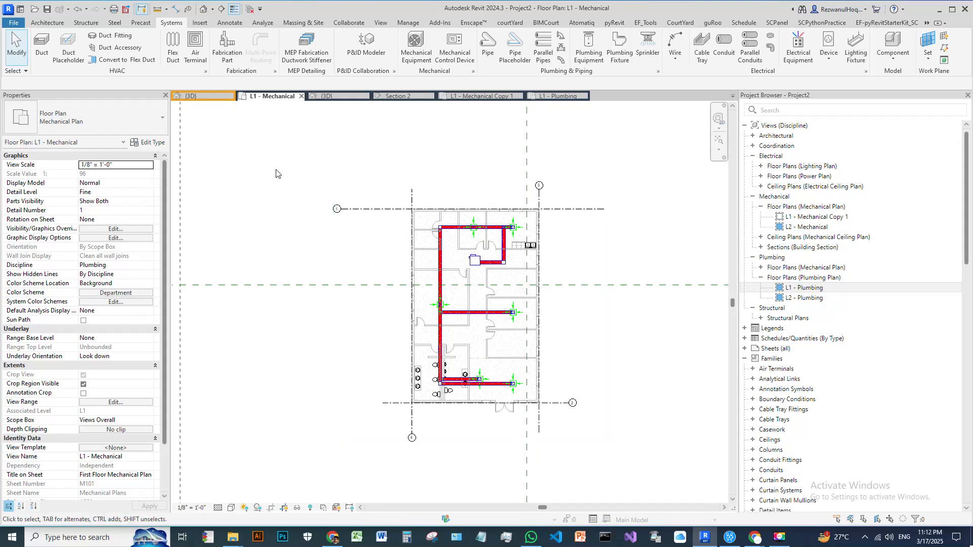
Step: In CLASH DTECTION.rvt, run the Dynamo Player script 02_clash detection in different categories_final2 on Ducts and Pipes with value permission True
left_click(20, 10)
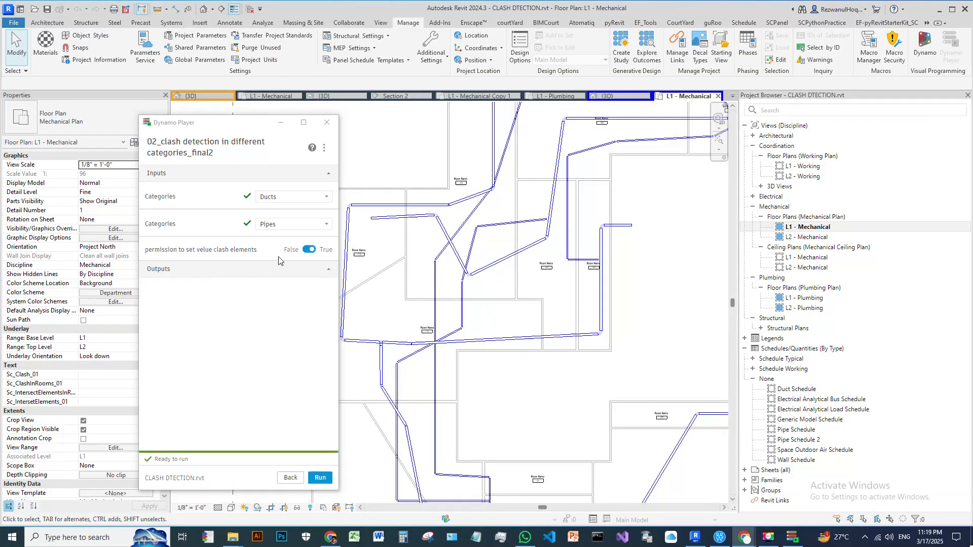
scroll(414, 242, "down", 3)
left_click_drag(247, 128, 180, 92)
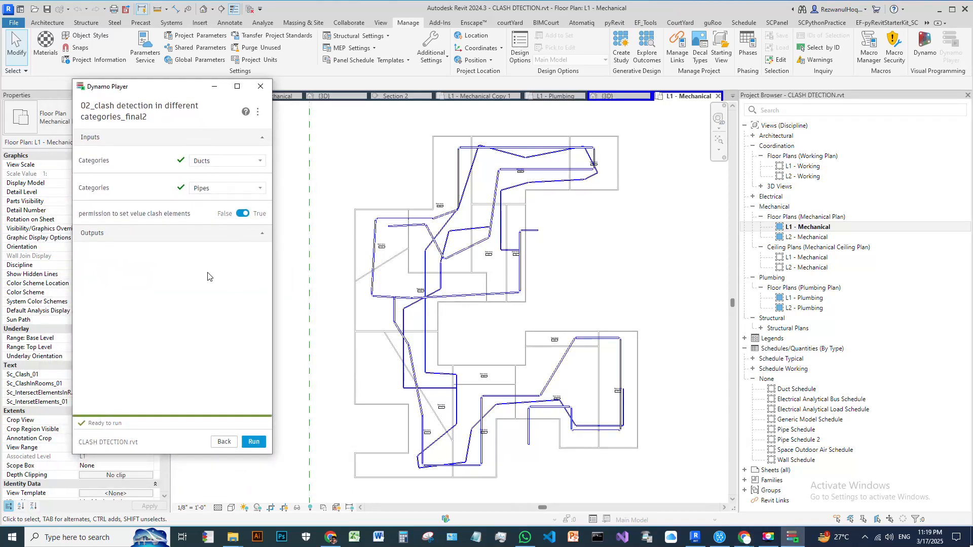
scroll(433, 259, "up", 5)
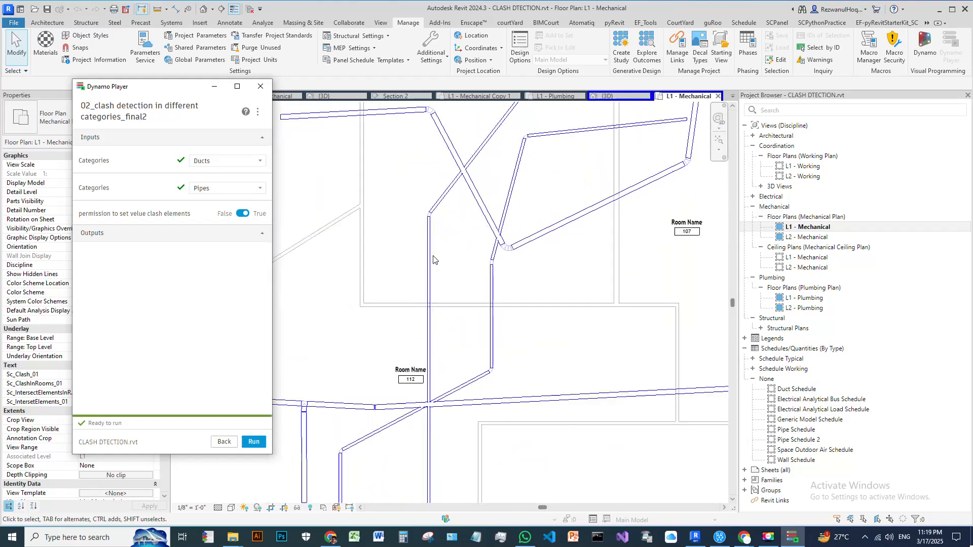
scroll(433, 260, "down", 2)
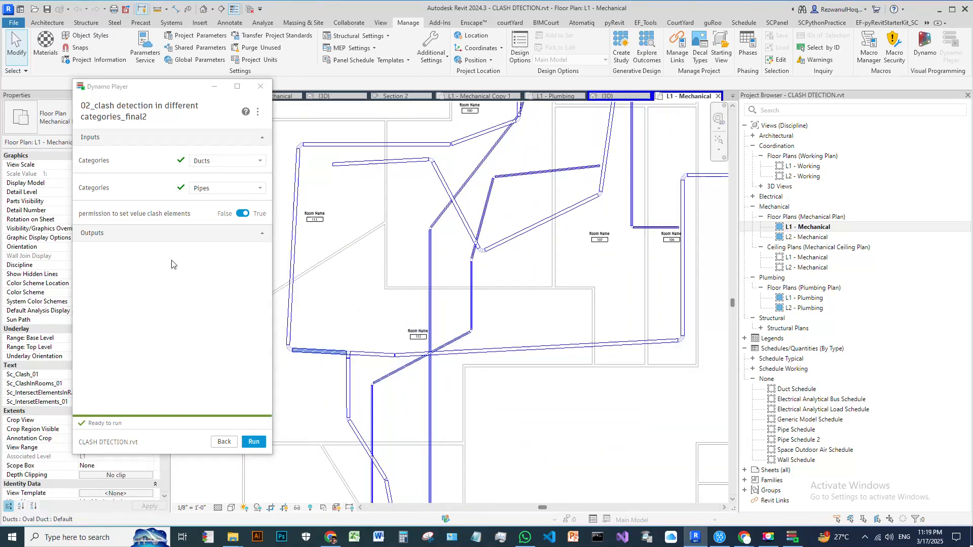
left_click(253, 442)
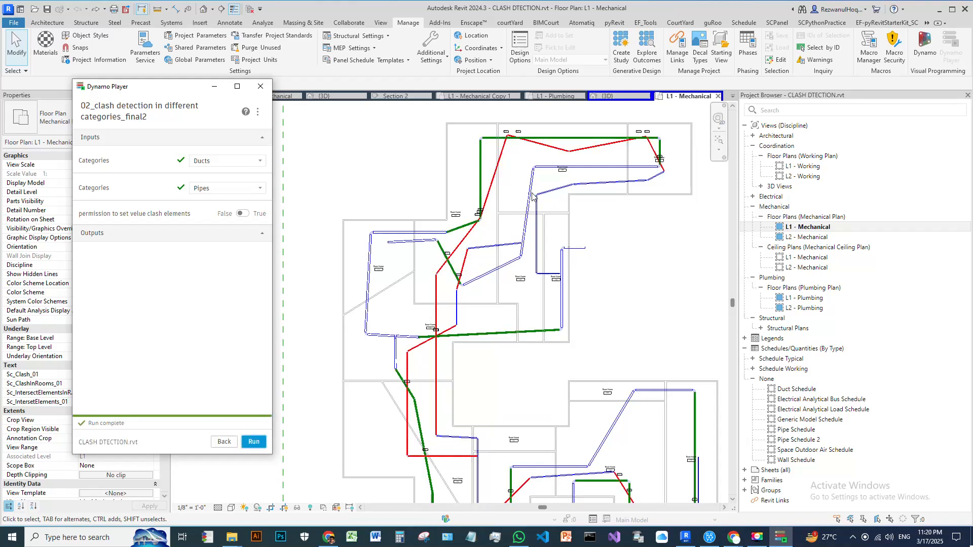
Step: Set the script's permission to set clash element values to True, run it again and minimize Dynamo Player
left_click(242, 214)
left_click(252, 442)
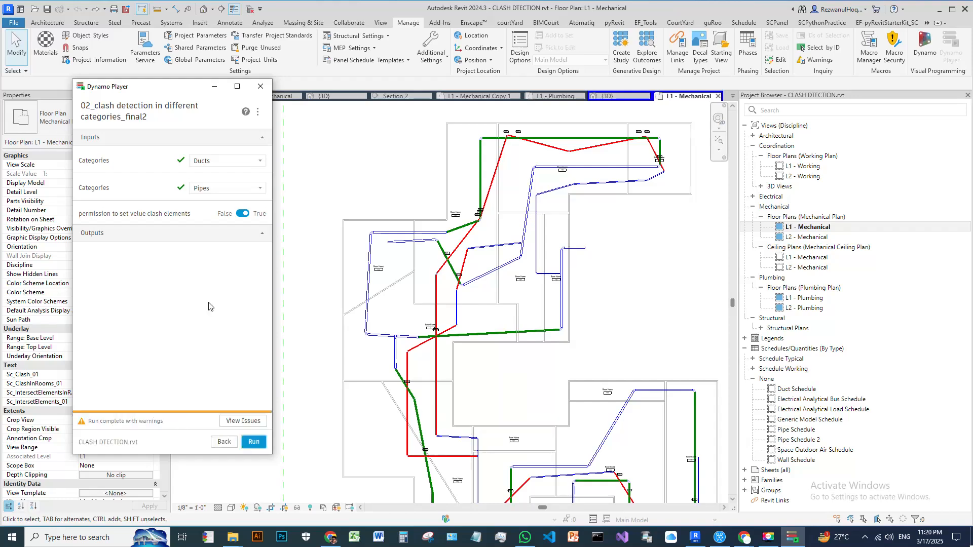
left_click(215, 86)
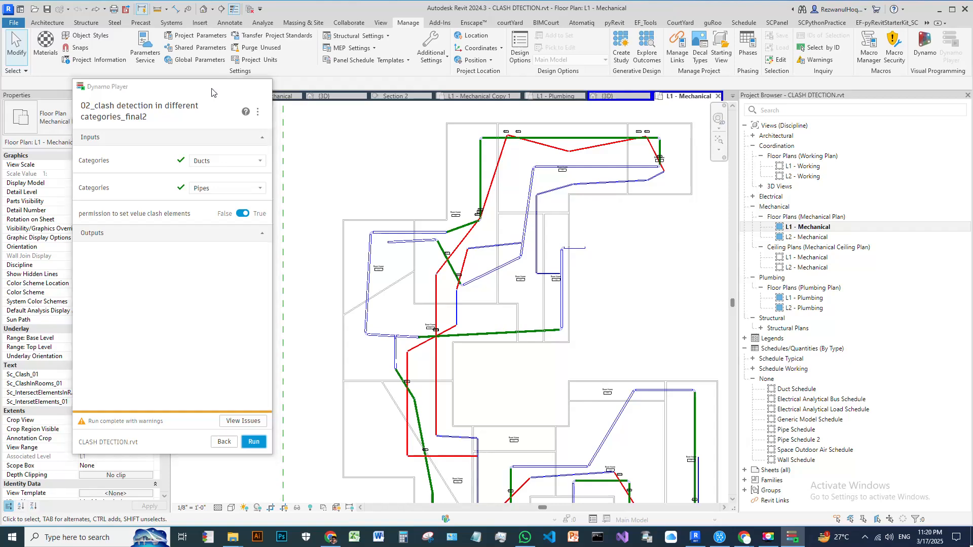
Step: Examine the coloured duct and pipe clashes in the L1 - Mechanical plan, from clash-17 to the crossing beside room 112
middle_click_drag(534, 332, 534, 332)
scroll(486, 293, "down", 3)
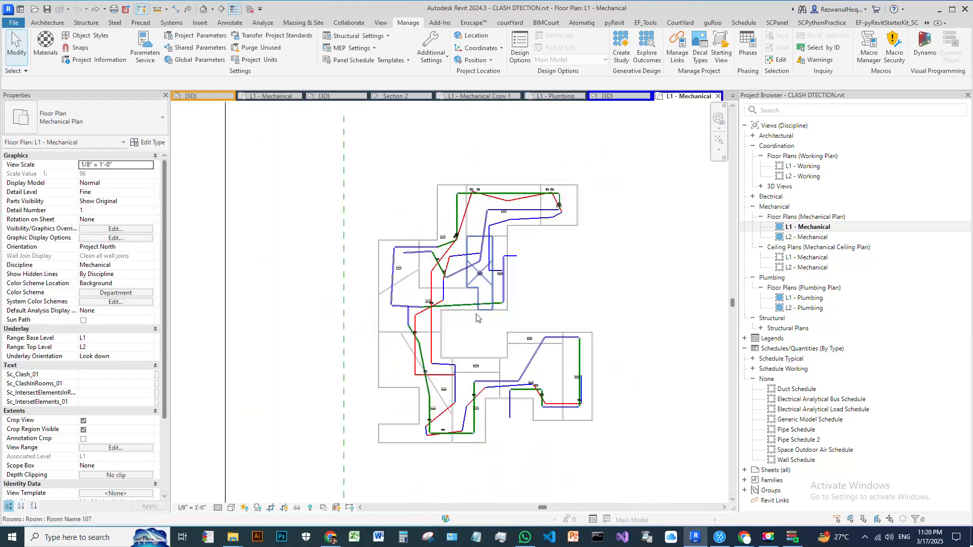
scroll(478, 312, "up", 2)
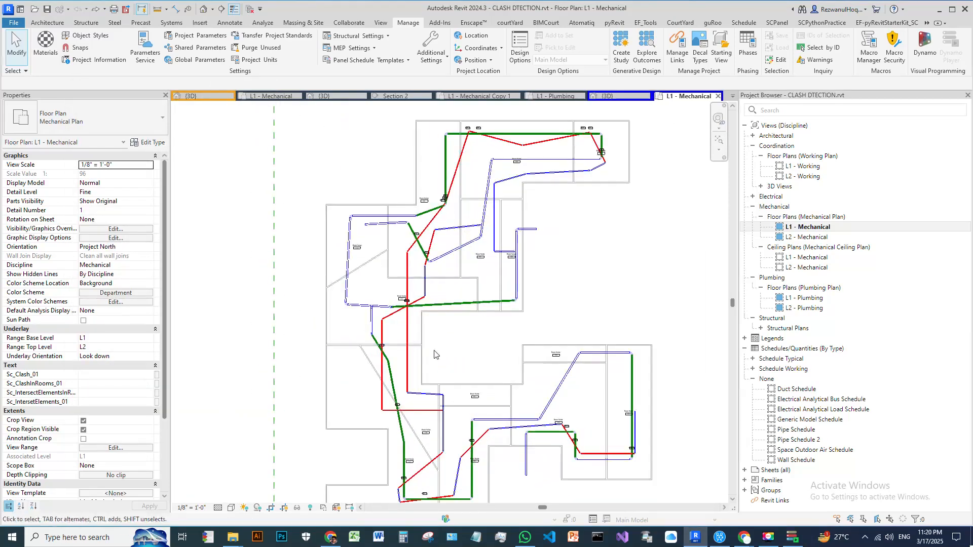
middle_click_drag(431, 380, 419, 282)
scroll(456, 341, "up", 5)
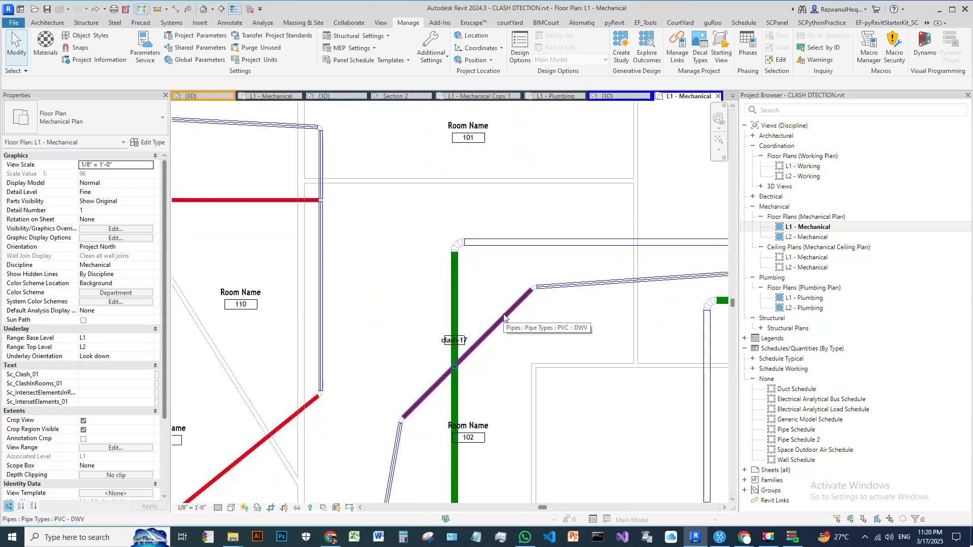
scroll(313, 398, "down", 2)
middle_click_drag(373, 337, 523, 337)
middle_click_drag(342, 270, 392, 384)
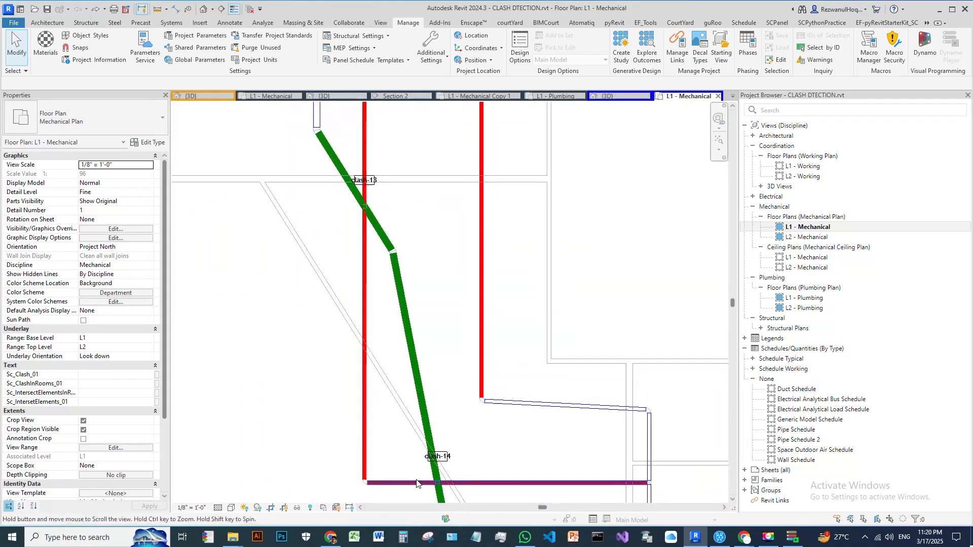
middle_click_drag(382, 265, 397, 389)
middle_click_drag(384, 282, 299, 358)
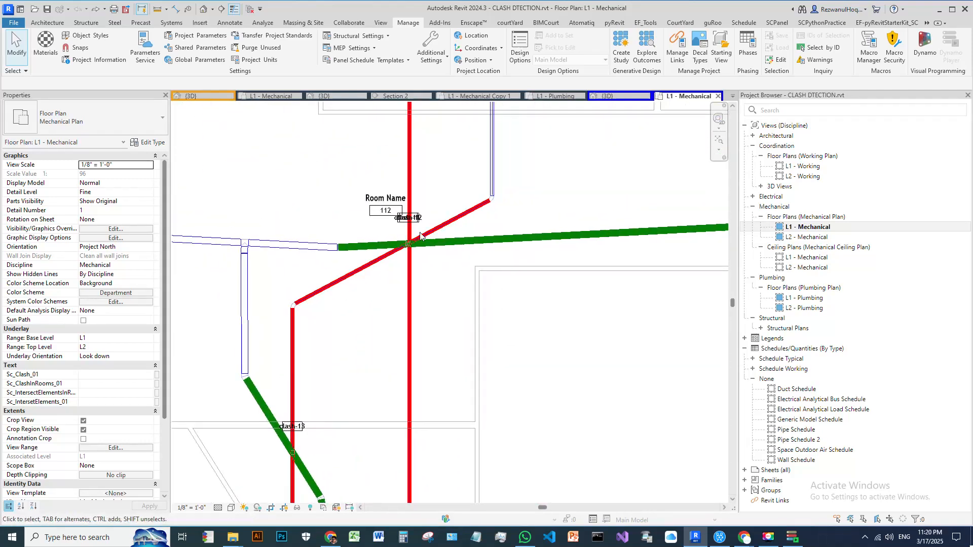
middle_click_drag(429, 272, 437, 232)
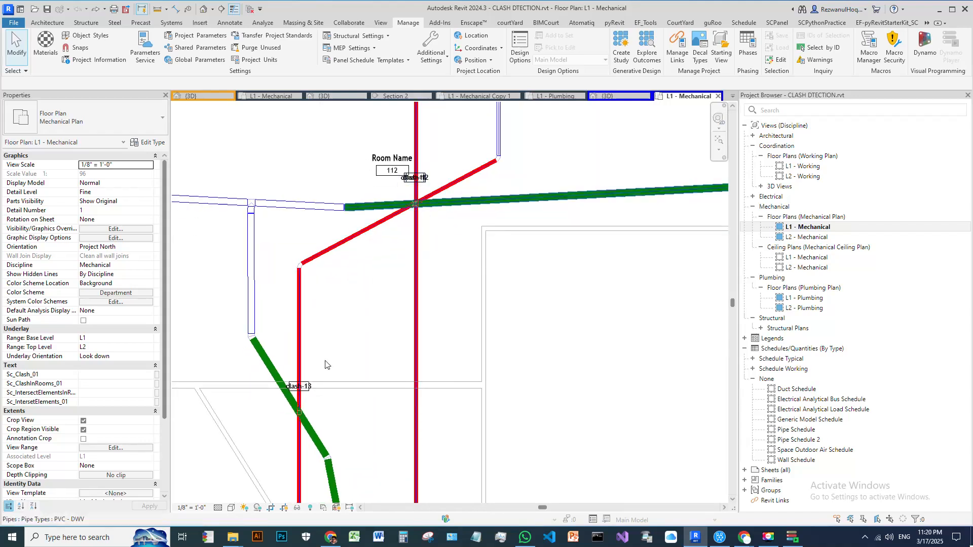
Step: Examine the tagged clashes around rooms 110, 111 and 102 and across the wing with rooms 103 to 105
scroll(298, 424, "up", 2)
middle_click_drag(332, 408, 421, 204)
scroll(373, 283, "down", 2)
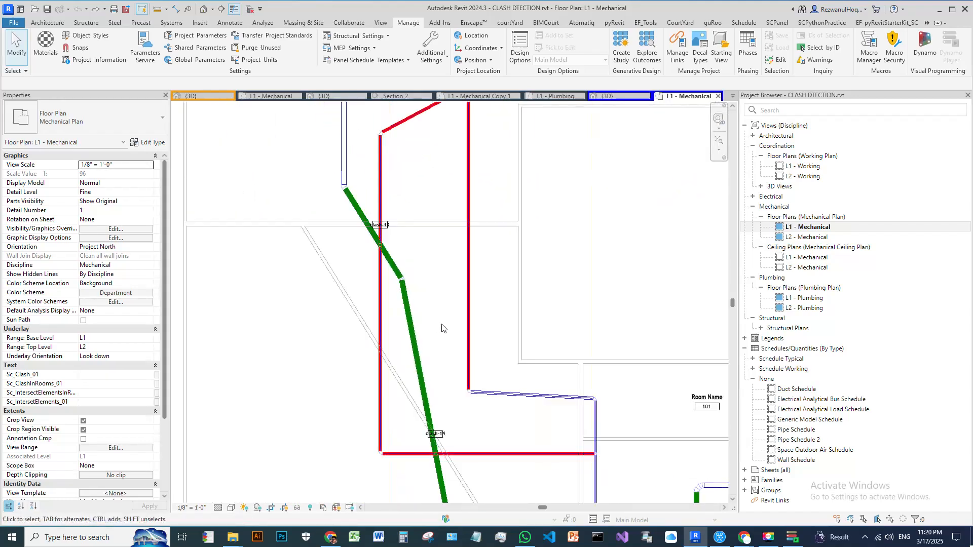
middle_click_drag(407, 360, 278, 184)
middle_click_drag(392, 343, 416, 230)
middle_click_drag(367, 322, 364, 257)
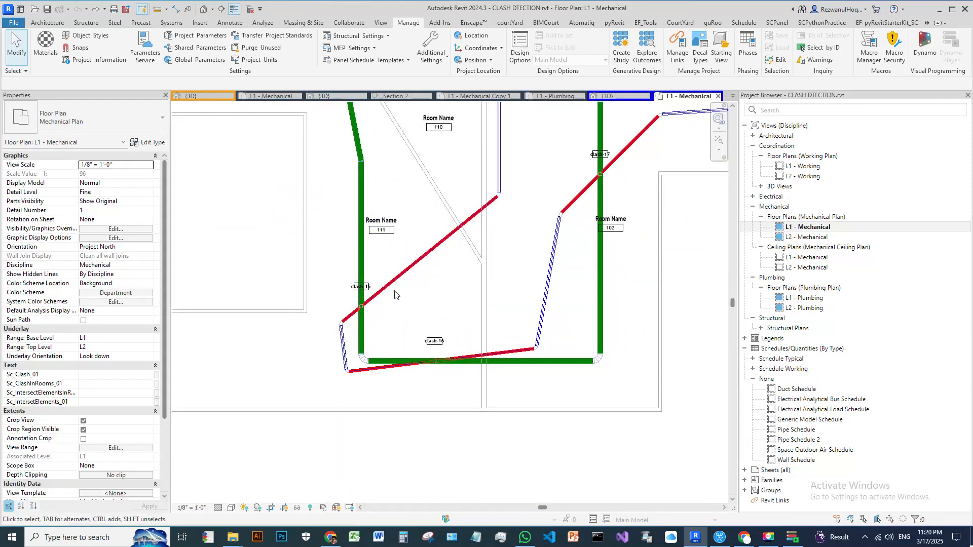
middle_click_drag(410, 319, 382, 484)
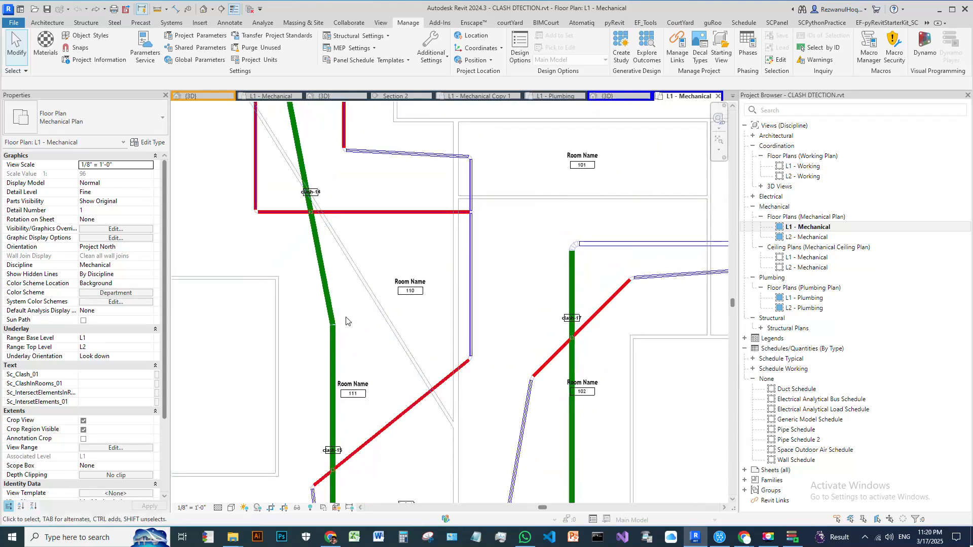
scroll(348, 322, "down", 2)
middle_click_drag(589, 247, 462, 270)
scroll(470, 189, "up", 2)
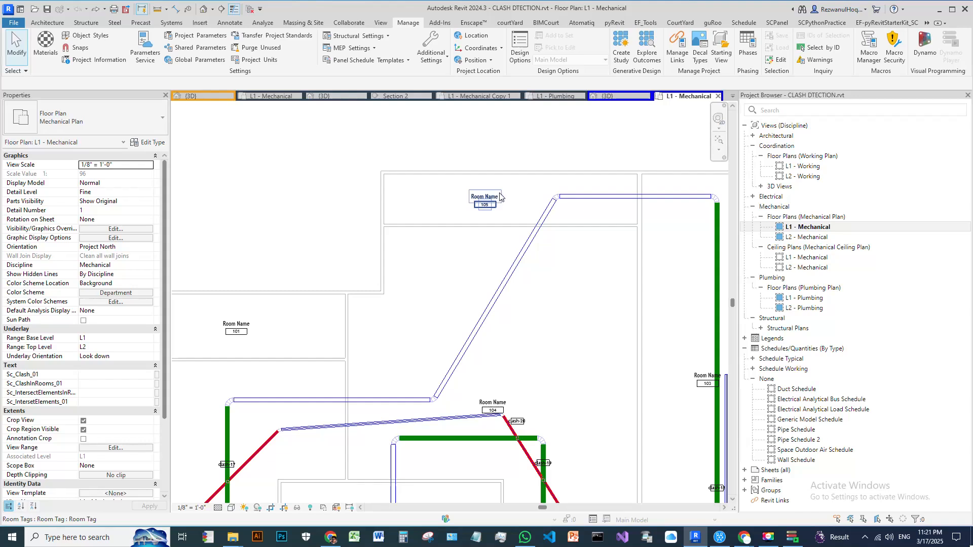
scroll(512, 202, "down", 2)
middle_click_drag(472, 350, 555, 256)
scroll(453, 193, "up", 2)
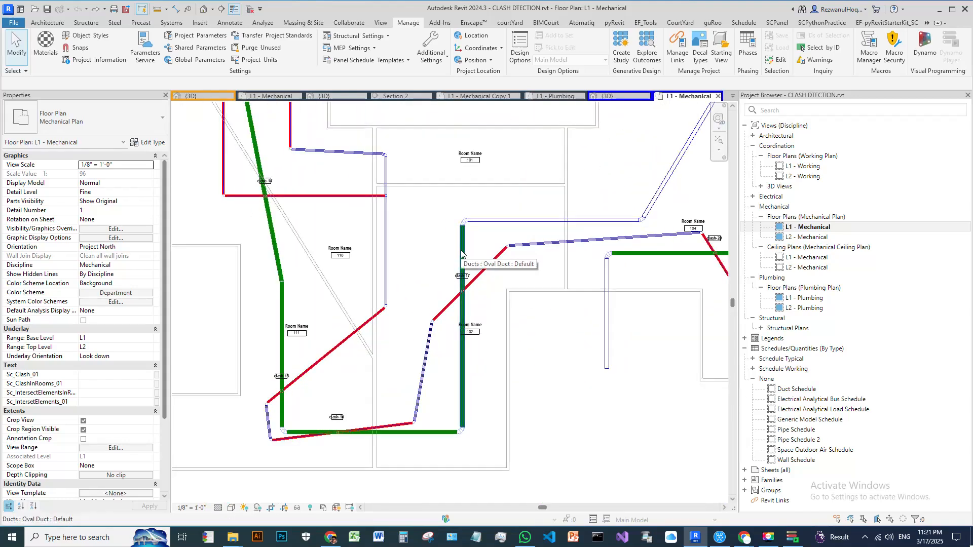
Step: Select the oval duct at clash-17 and inspect its Sc_Clash_01, Sc_ClashInRooms_01 and intersecting-element parameters
left_click(461, 251)
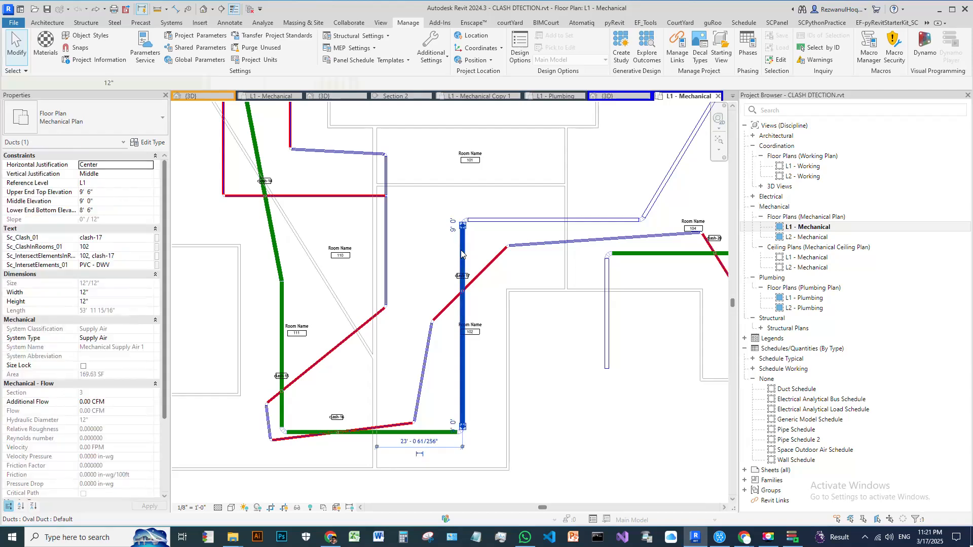
left_click(113, 247)
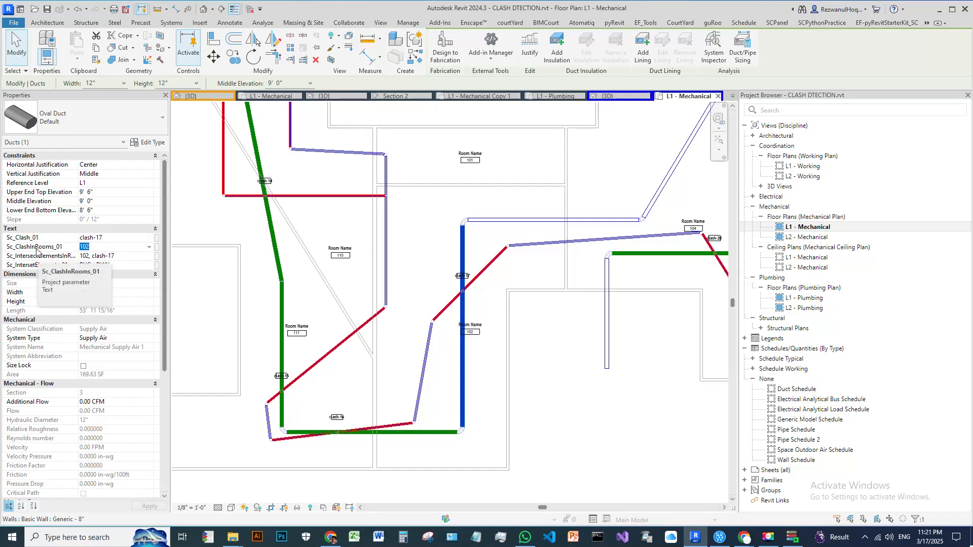
left_click(101, 247)
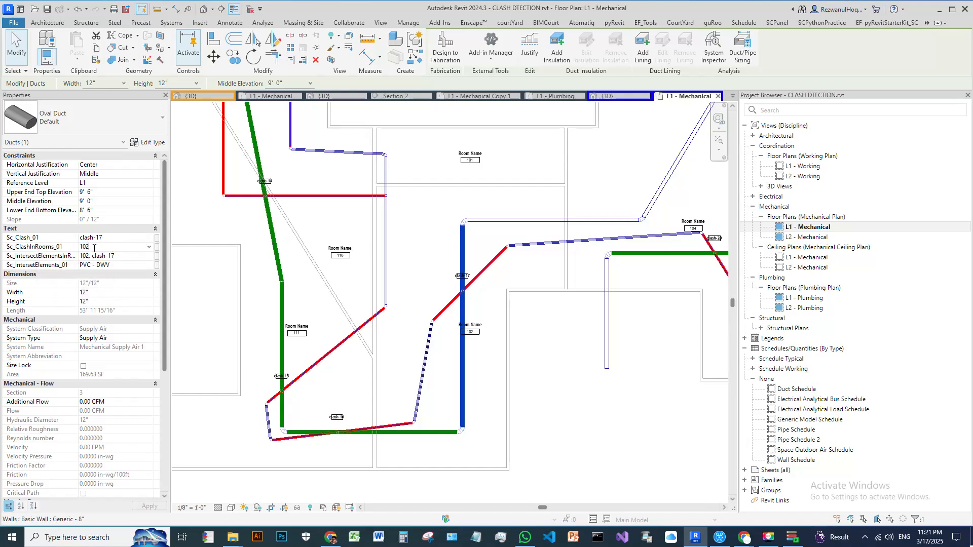
left_click(121, 238)
left_click(125, 256)
left_click(120, 265)
left_click(463, 290)
left_click(116, 265)
Step: View the whole clash layout in plan, open the clash model's 3D view and return to the L1 - Mechanical plan
scroll(442, 269, "down", 2)
middle_click_drag(515, 308, 430, 417)
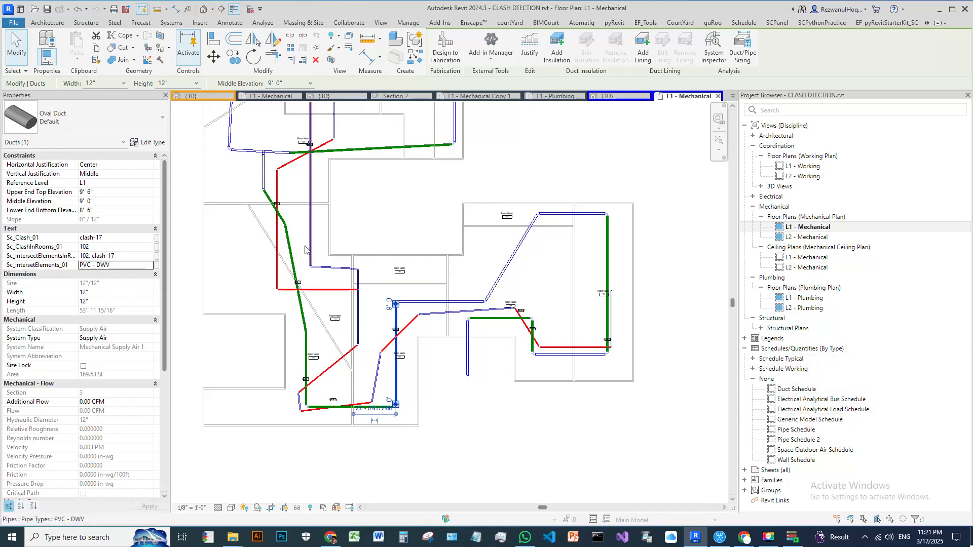
middle_click_drag(293, 269, 356, 338)
scroll(356, 338, "down", 3)
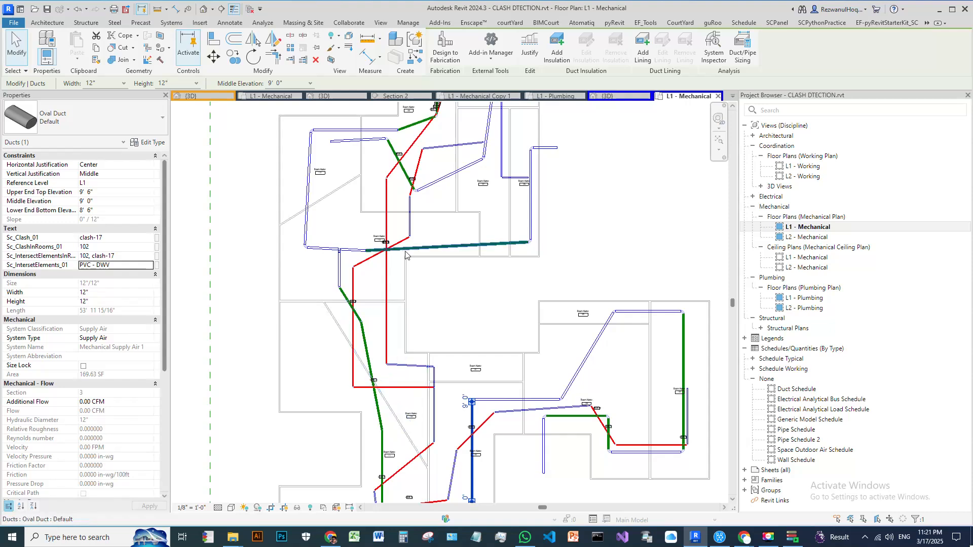
left_click(206, 10)
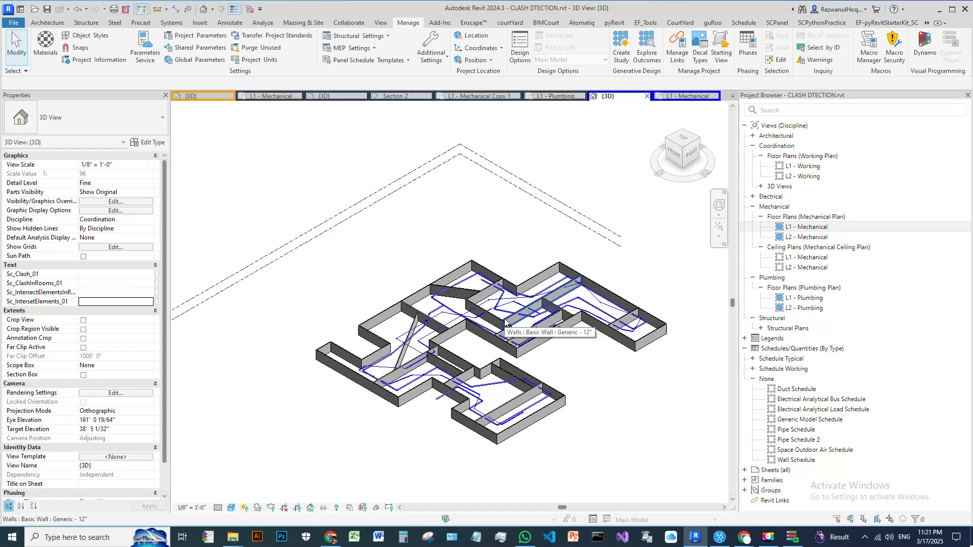
left_click(680, 96)
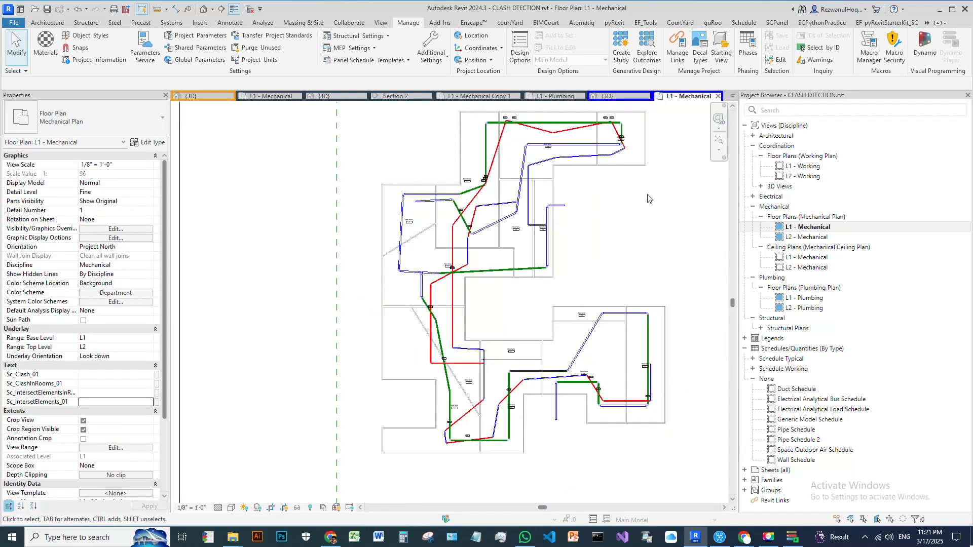
Step: Switch to the 3D view of for presentation.rvt and examine the building down to the conduit above the ground floor window
middle_click_drag(498, 244, 473, 344)
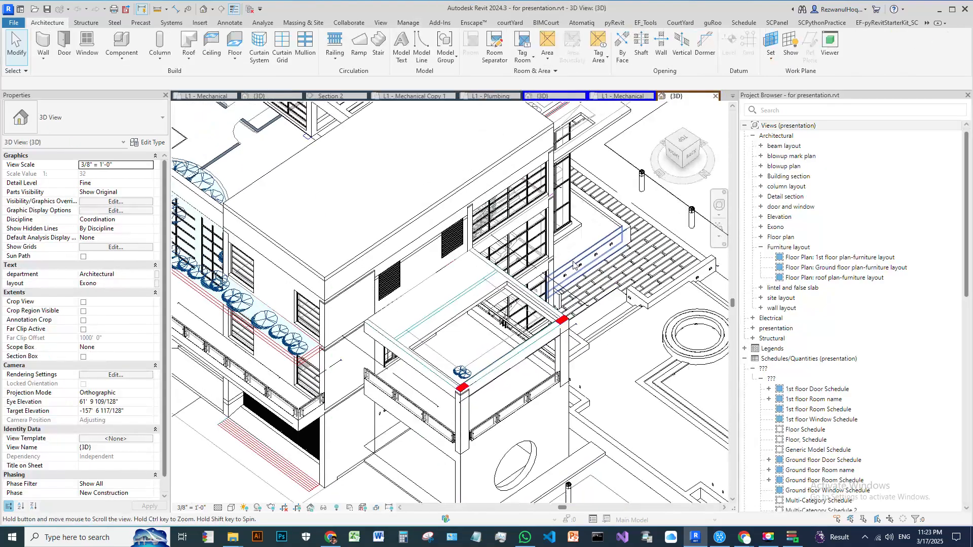
middle_click_drag(658, 284, 659, 349, "shift")
scroll(693, 267, "up", 5)
scroll(659, 349, "down", 4)
middle_click_drag(477, 350, 525, 347, "shift")
scroll(391, 403, "up", 8)
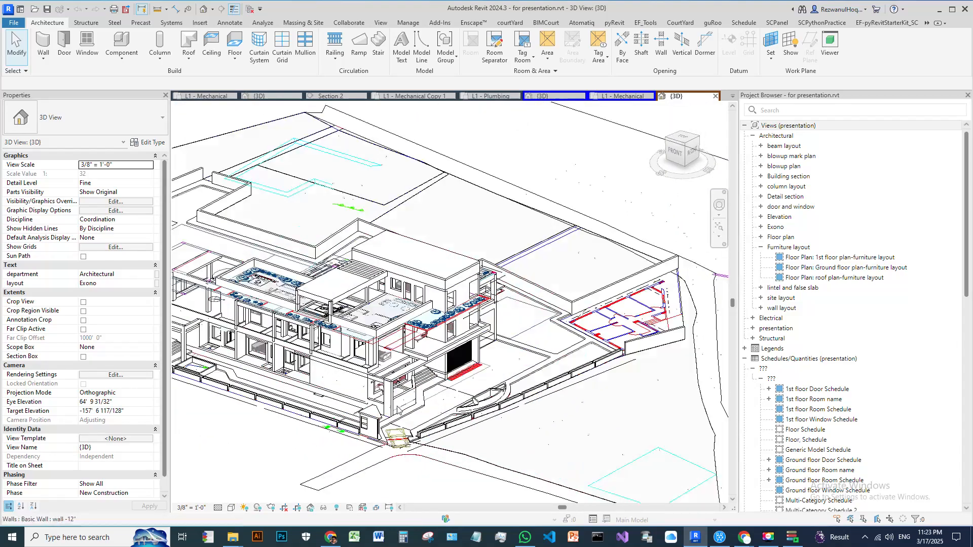
scroll(422, 385, "down", 6)
middle_click_drag(367, 383, 593, 188, "shift")
scroll(457, 352, "up", 5)
scroll(458, 338, "up", 1)
middle_click_drag(458, 334, 569, 308, "shift")
scroll(499, 378, "up", 4)
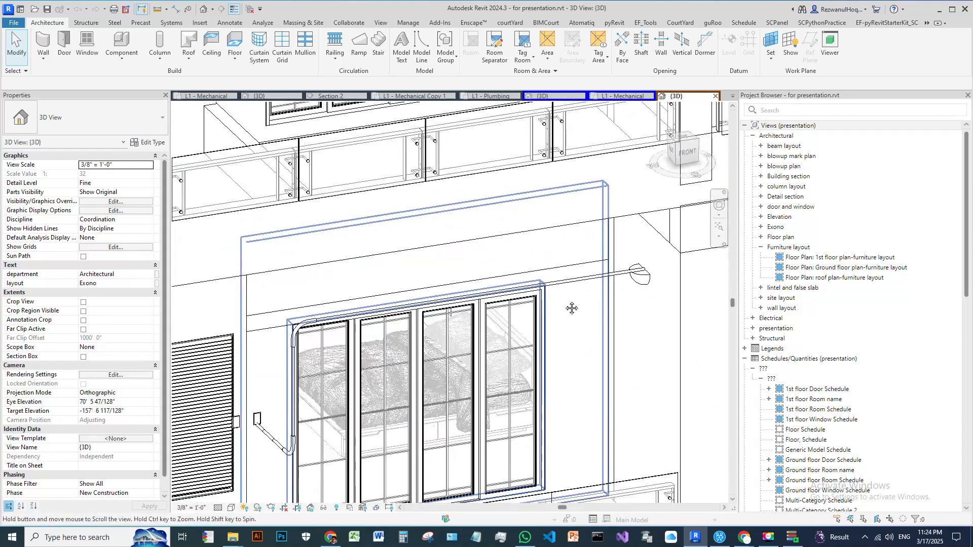
Step: Delete the whole conduit run between the single switch and the wall-mounted light, including the short diagonal segments at the switch
left_click(588, 284)
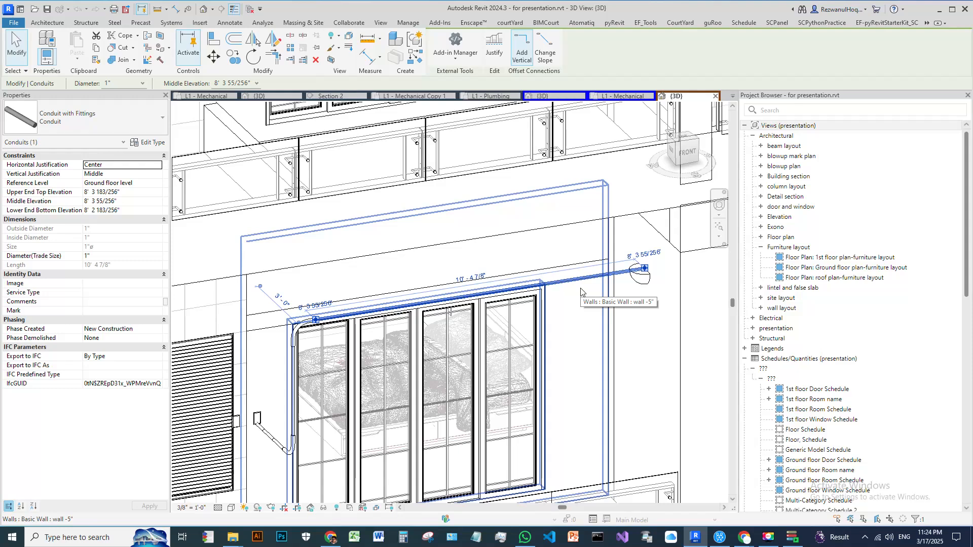
key("Tab")
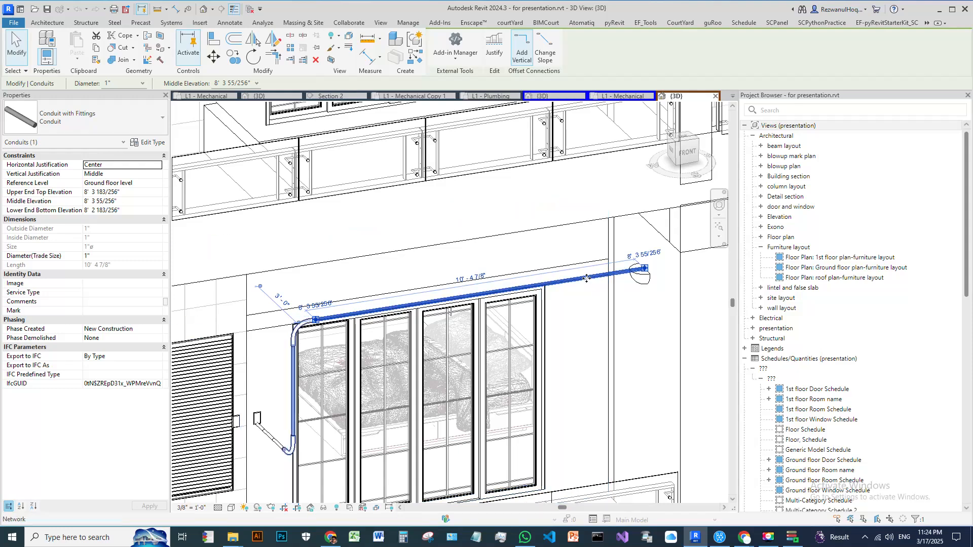
left_click(586, 279)
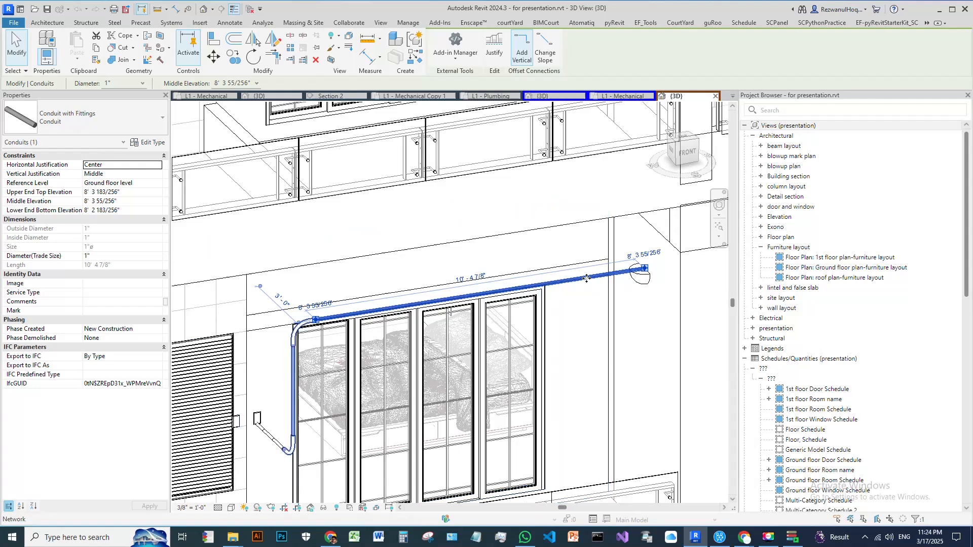
left_click(277, 446)
left_click(270, 440)
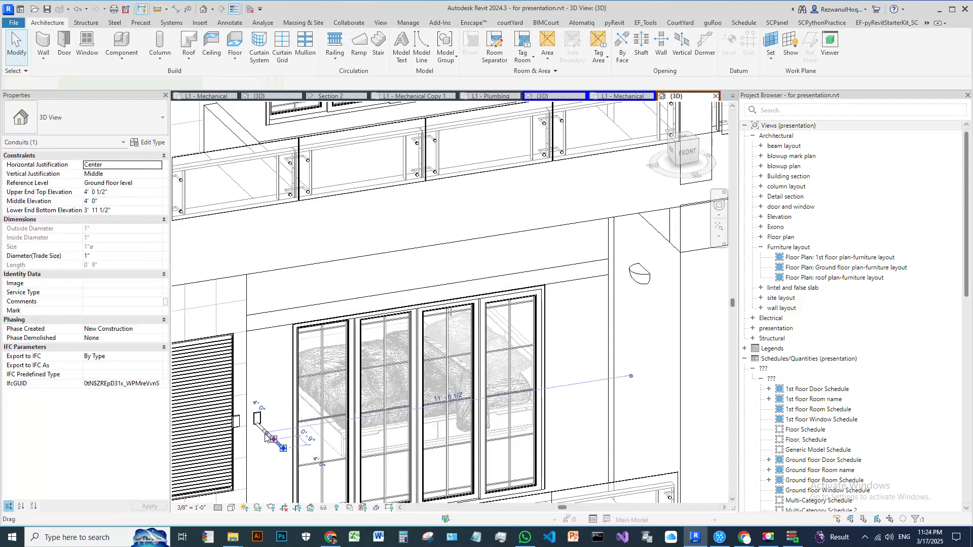
key("Escape")
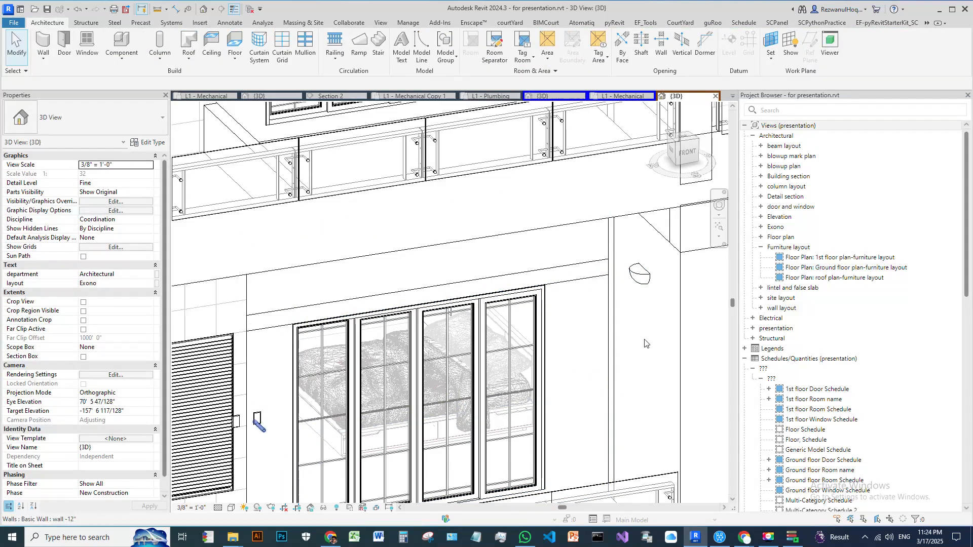
Step: Create a 3D cable path with the ShortestPath tool from the single switch to the wall-mounted solar light and dismiss the output window
left_click(679, 23)
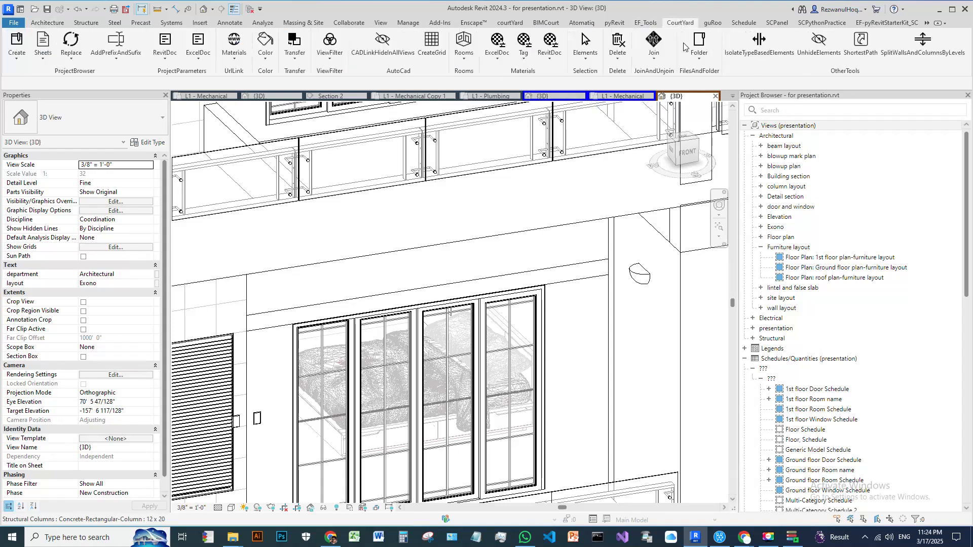
left_click(860, 47)
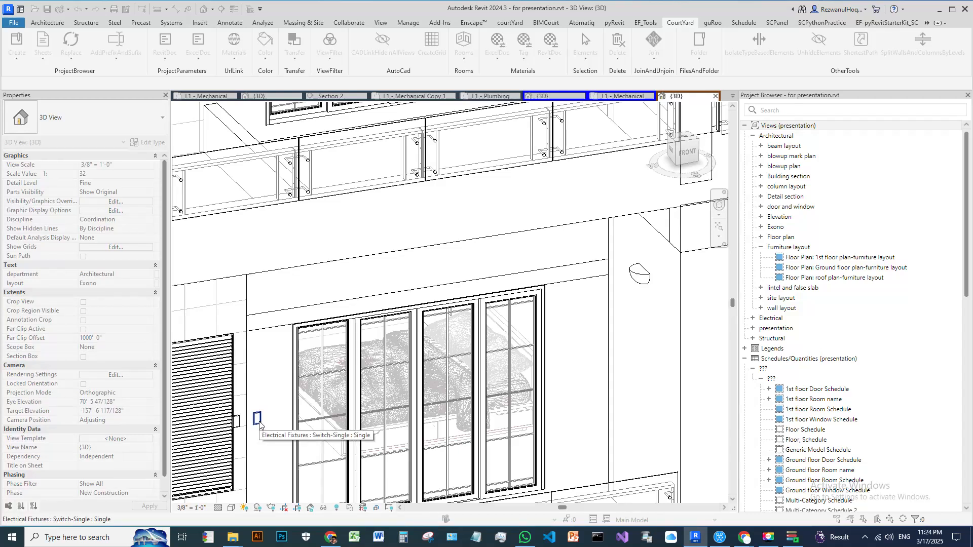
left_click(258, 420)
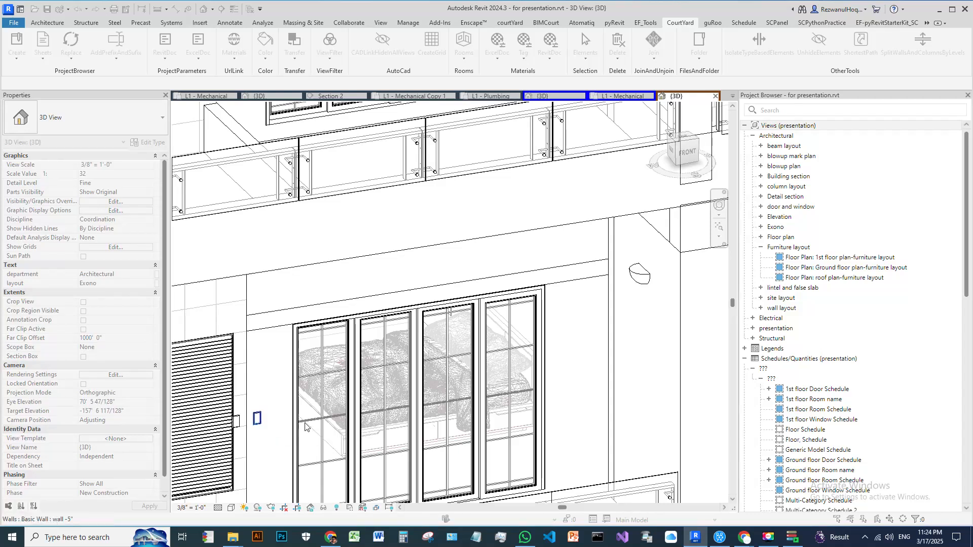
left_click(643, 276)
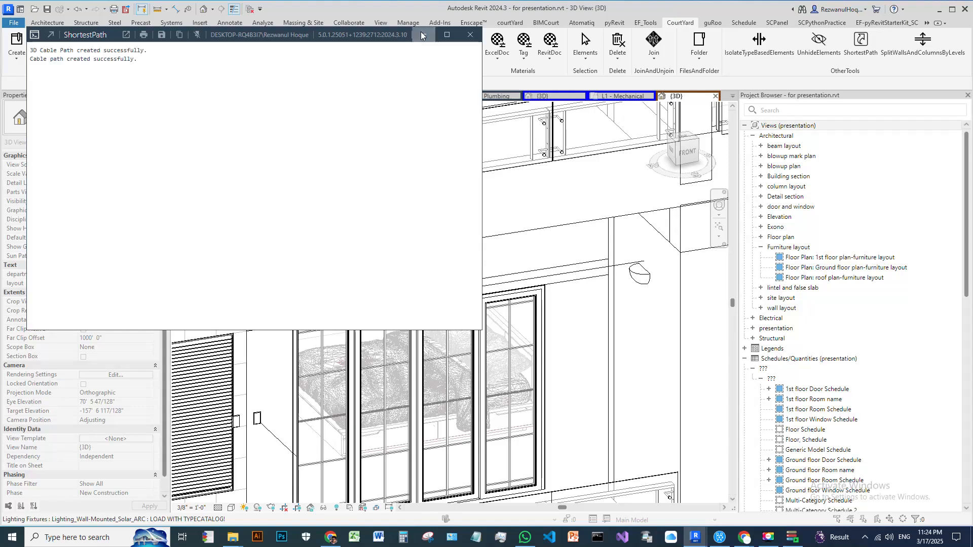
left_click(422, 35)
Step: Select the generated cable path beside the switch and inspect its cable length in Comments, viewing it within the whole building
middle_click_drag(571, 347, 306, 341, "shift")
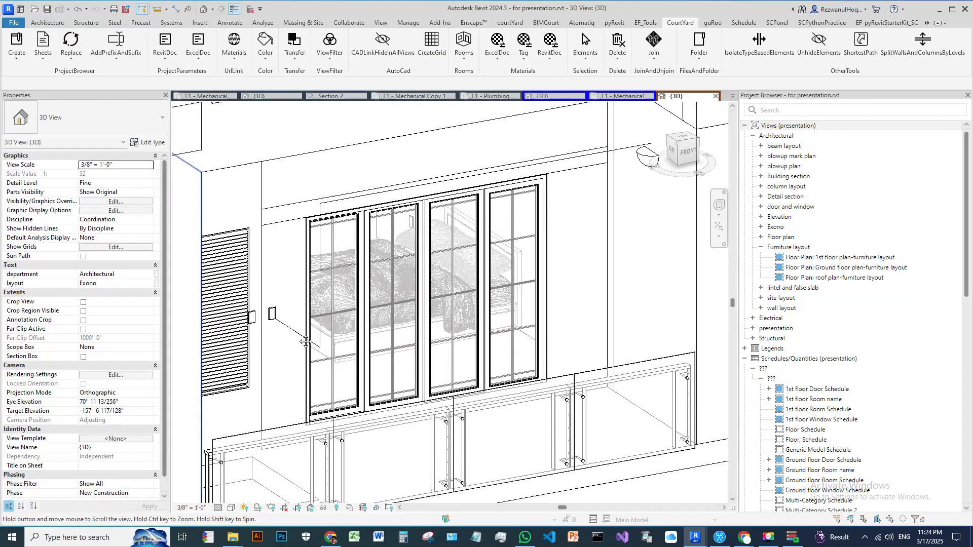
left_click(291, 328)
scroll(237, 345, "down", 2)
middle_click_drag(428, 326, 538, 312, "shift")
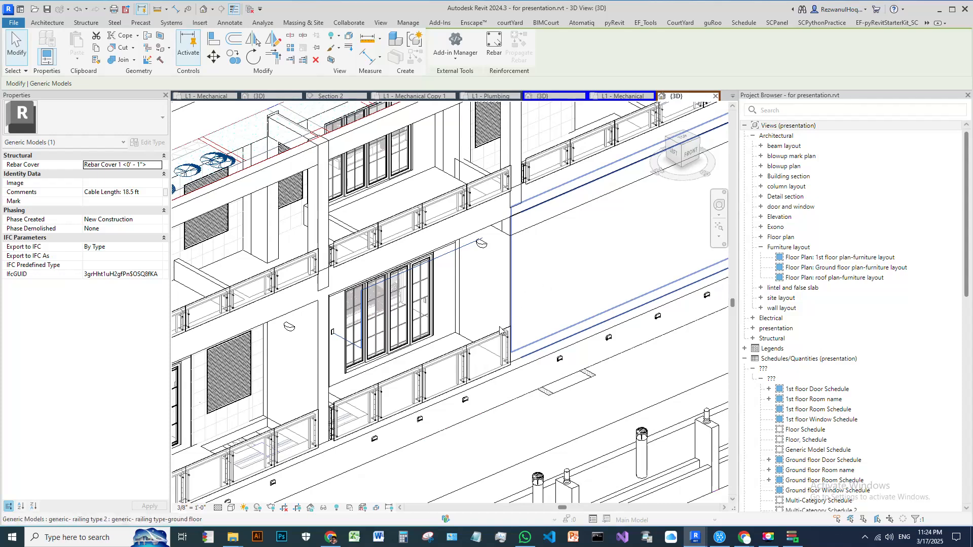
scroll(563, 321, "down", 3)
middle_click_drag(577, 322, 464, 372)
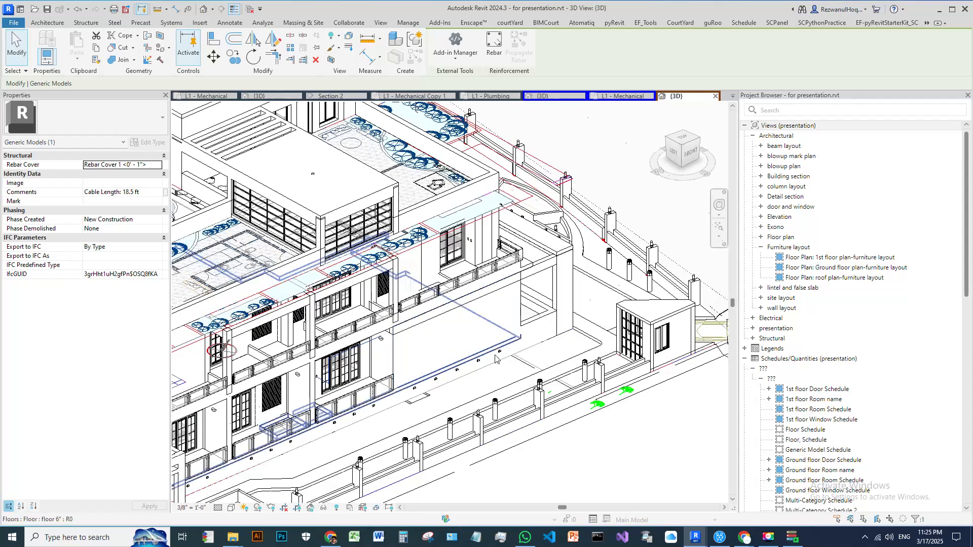
Step: Return to Project2's L1 - Mechanical plan, dismiss the save reminder and view the duct layout
left_click(205, 96)
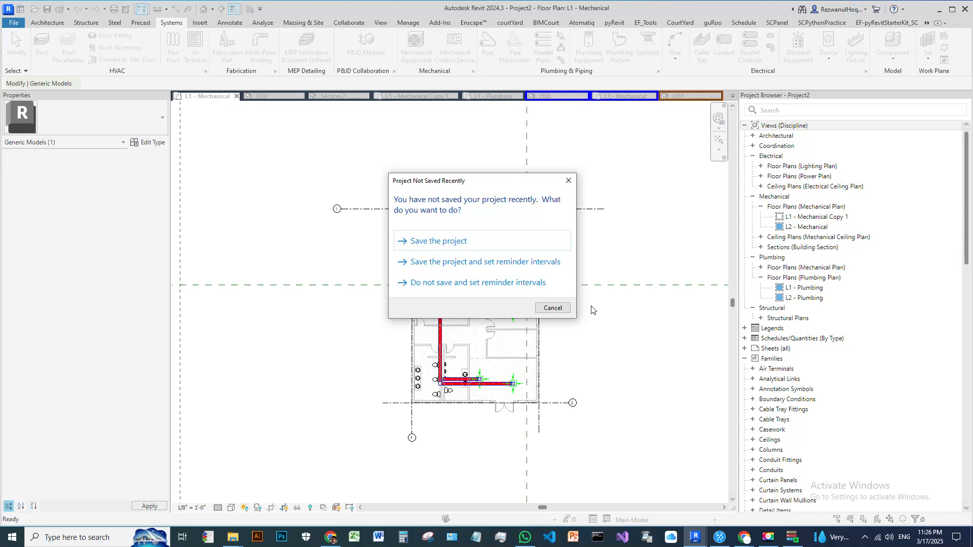
left_click(569, 180)
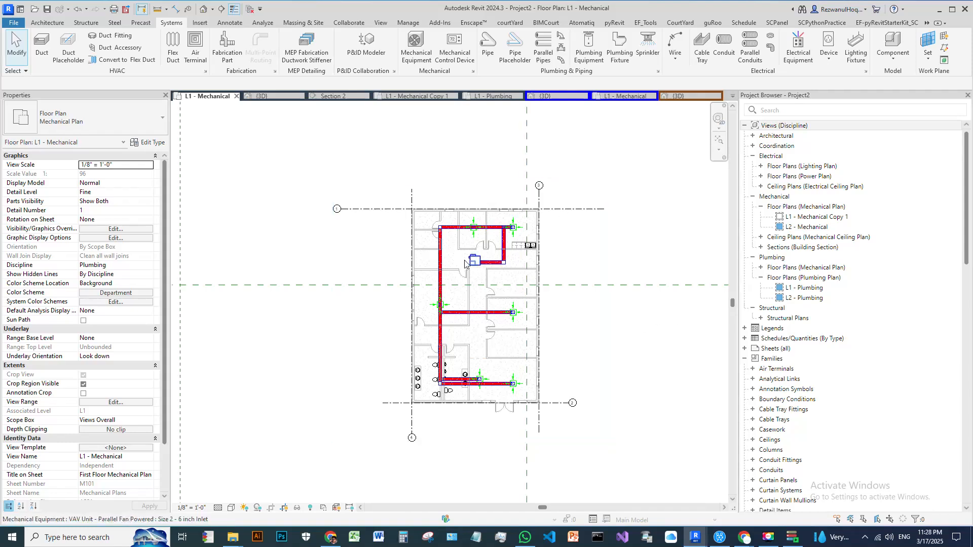
scroll(455, 256, "up", 2)
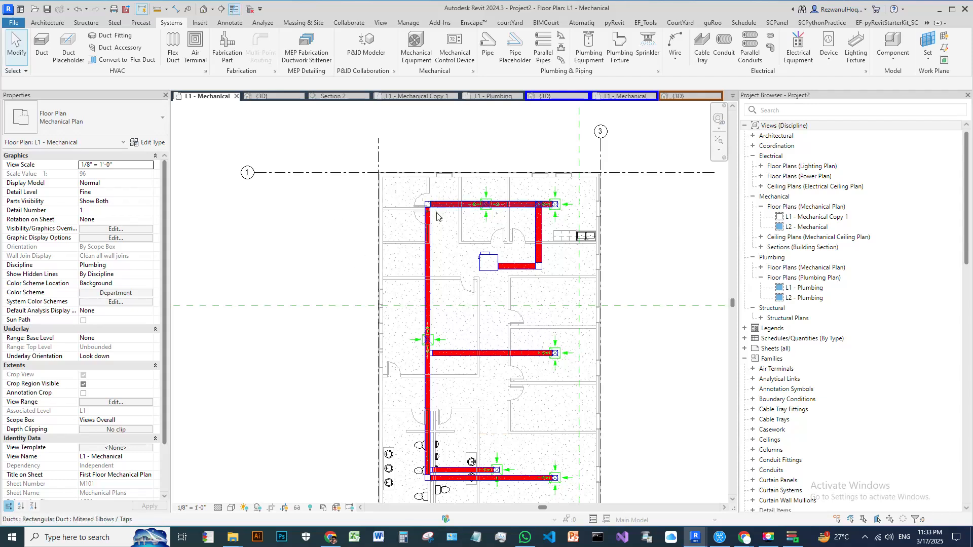
scroll(378, 279, "down", 5)
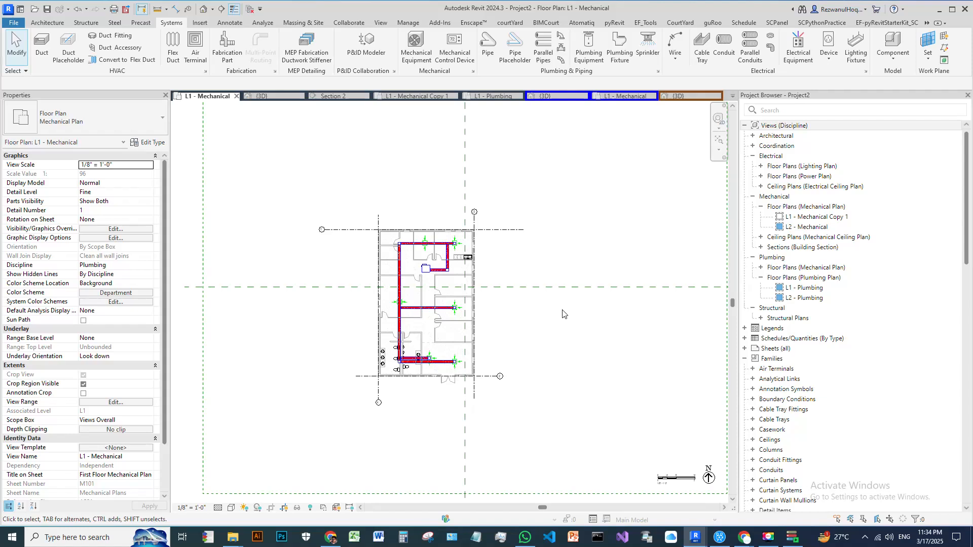
scroll(562, 306, "down", 1)
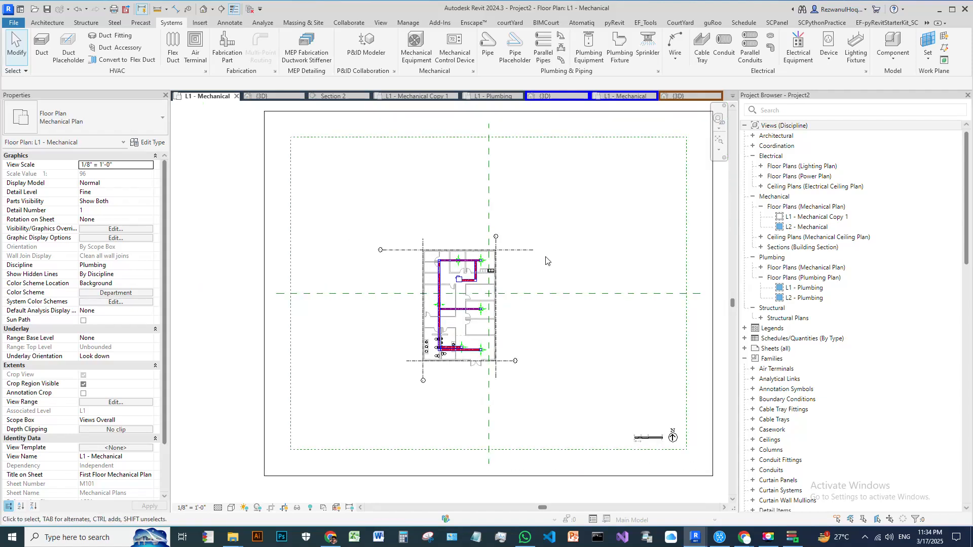
scroll(546, 210, "down", 1)
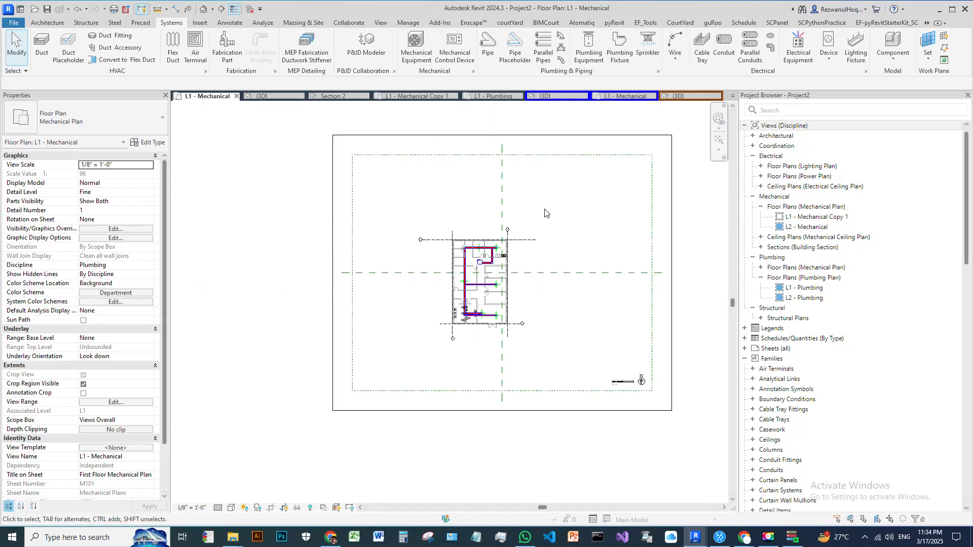
scroll(478, 223, "up", 3)
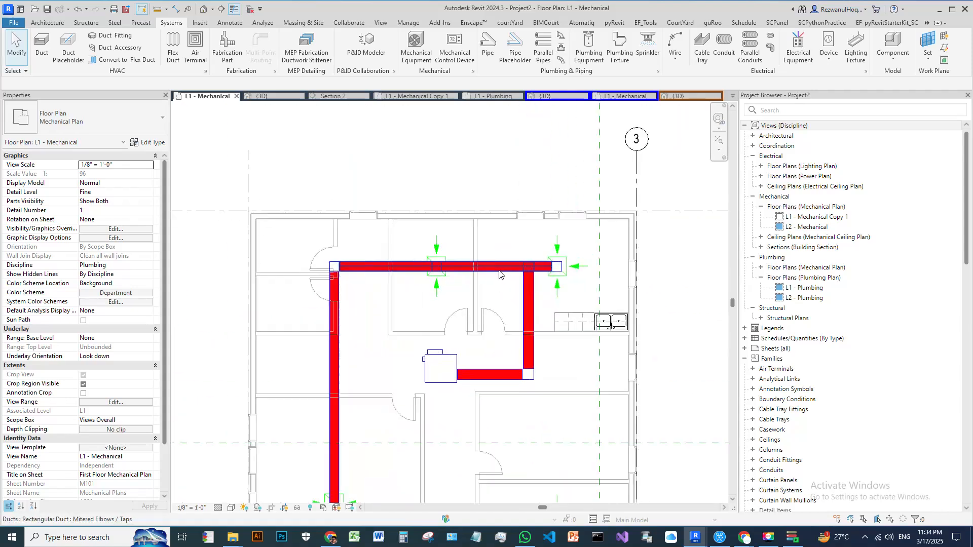